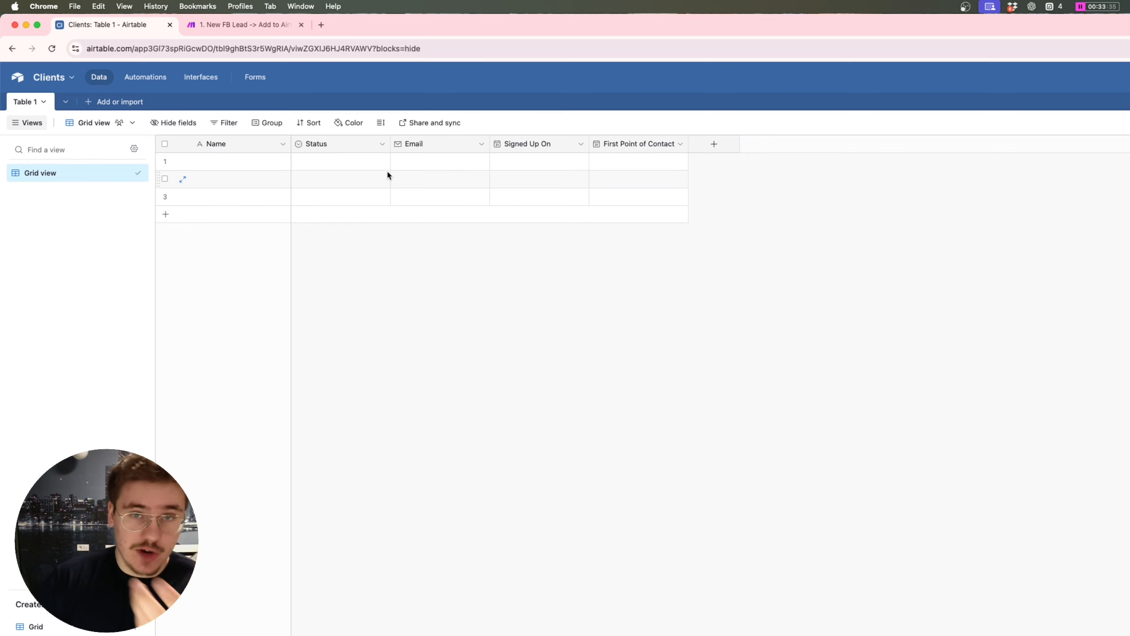
Step: Rename the Airtable primary field from Name to Full Name
right_click(240, 145)
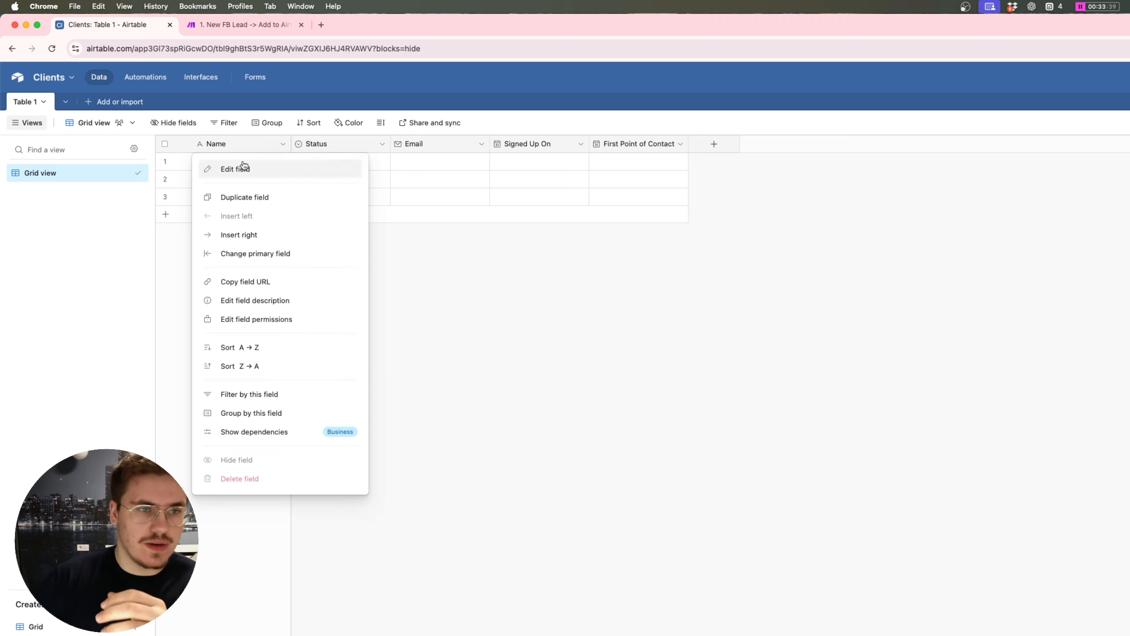
click(232, 160)
text(F)
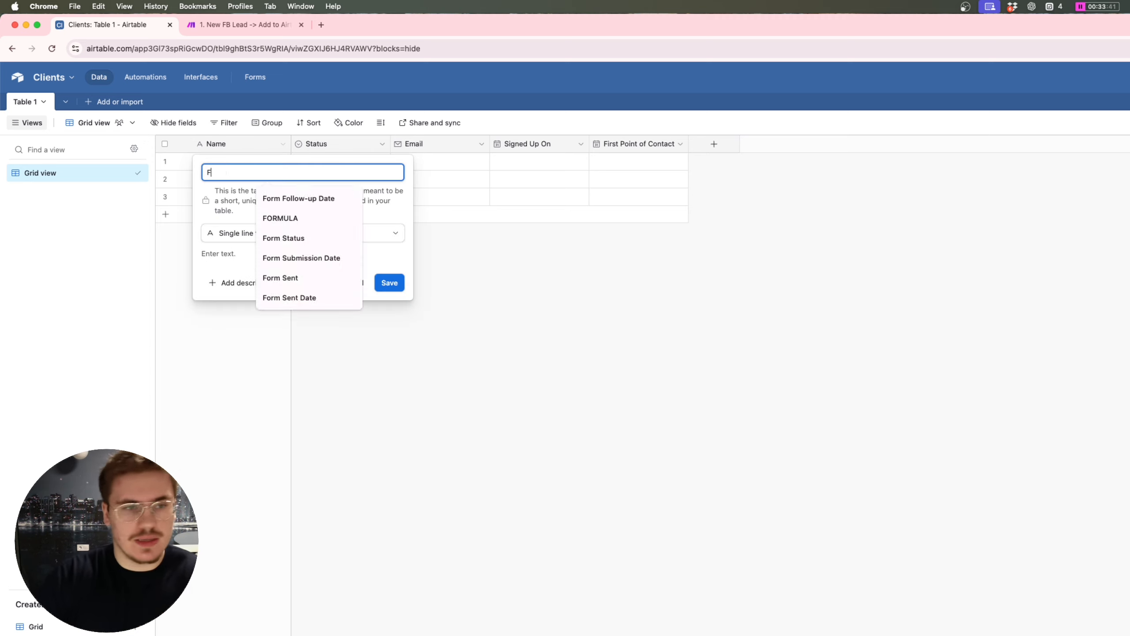
text(ull)
click(279, 198)
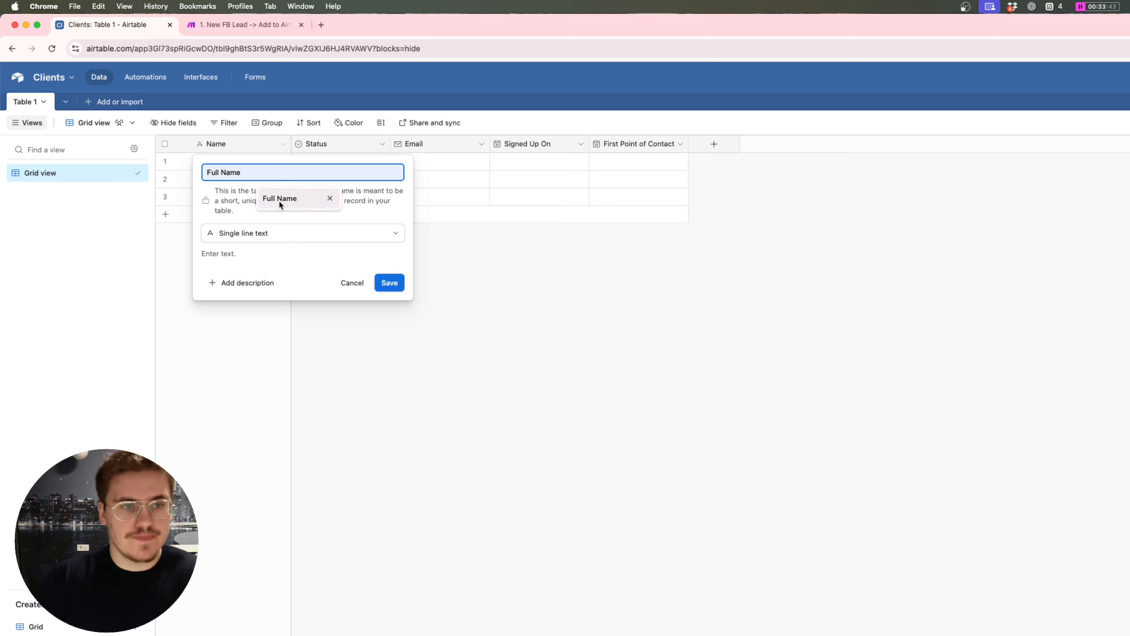
click(389, 282)
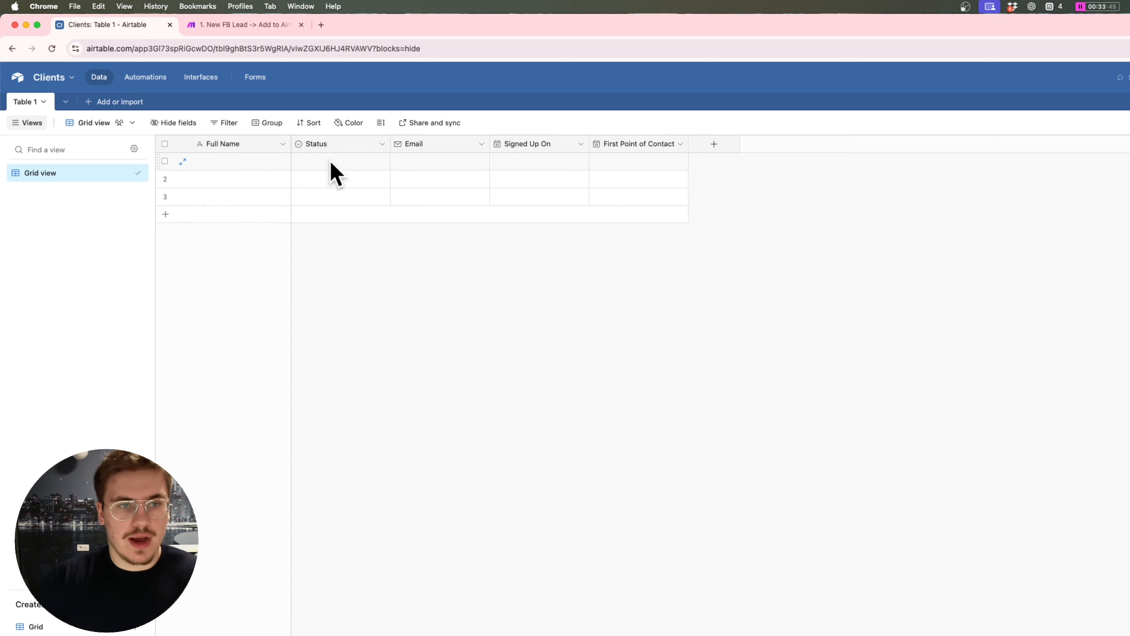
Step: Move the Email column ahead of Status and view row 1's Status options
drag(414, 144, 328, 144)
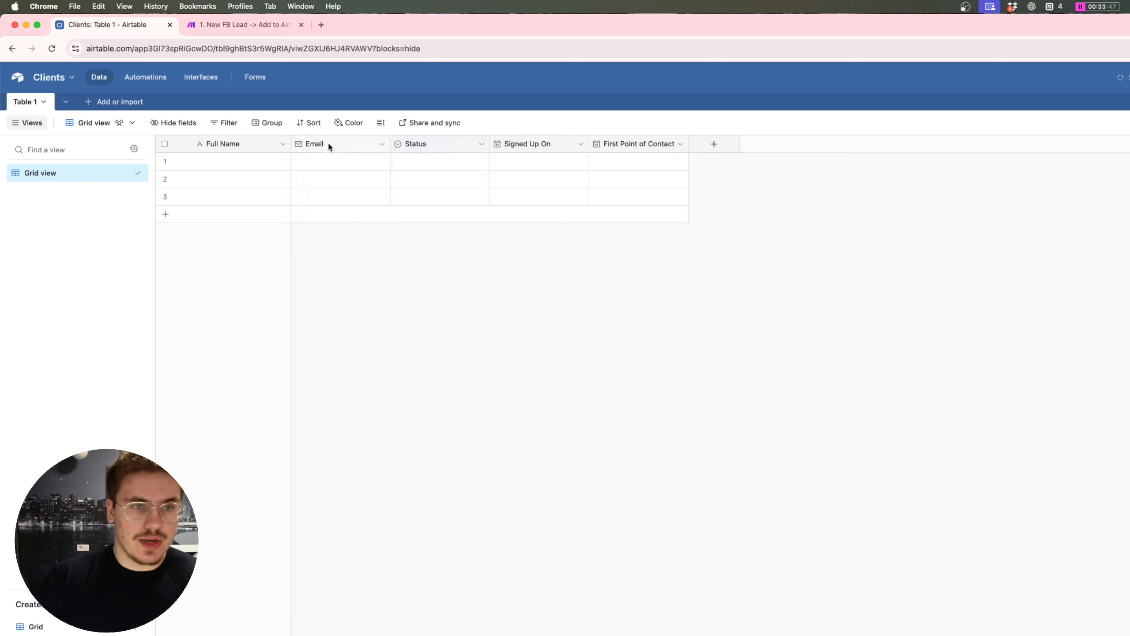
click(714, 144)
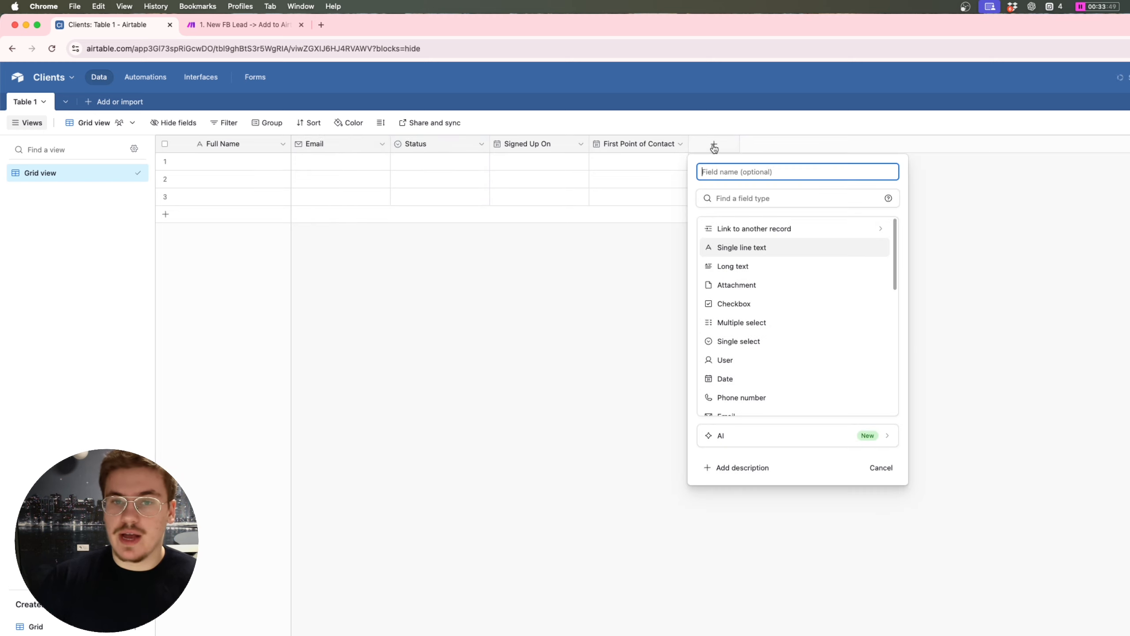
click(621, 231)
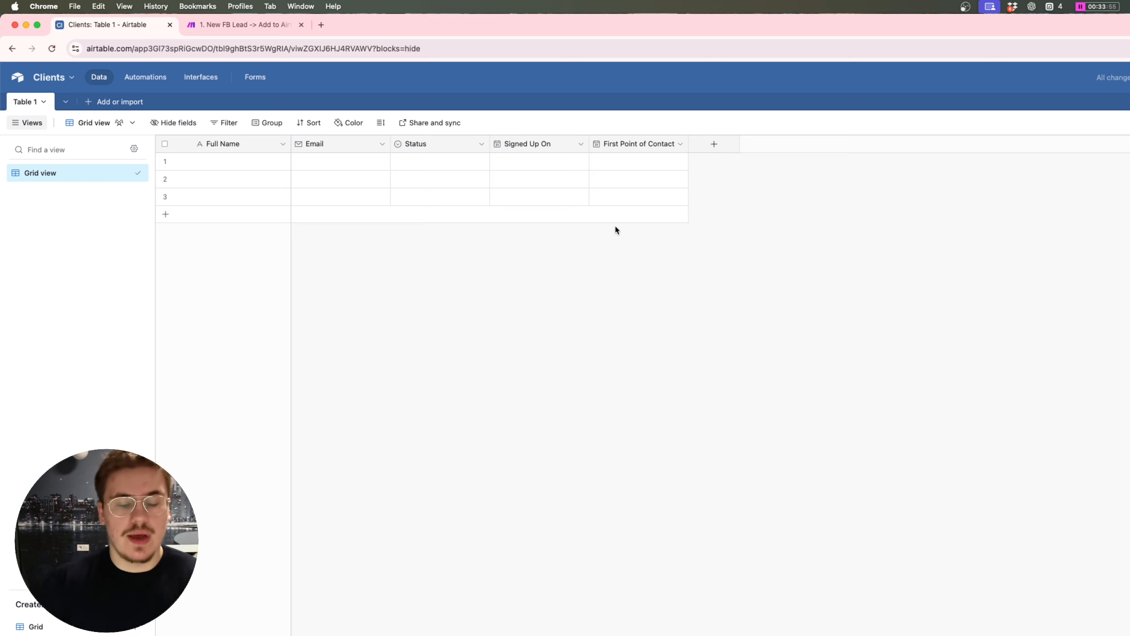
click(717, 148)
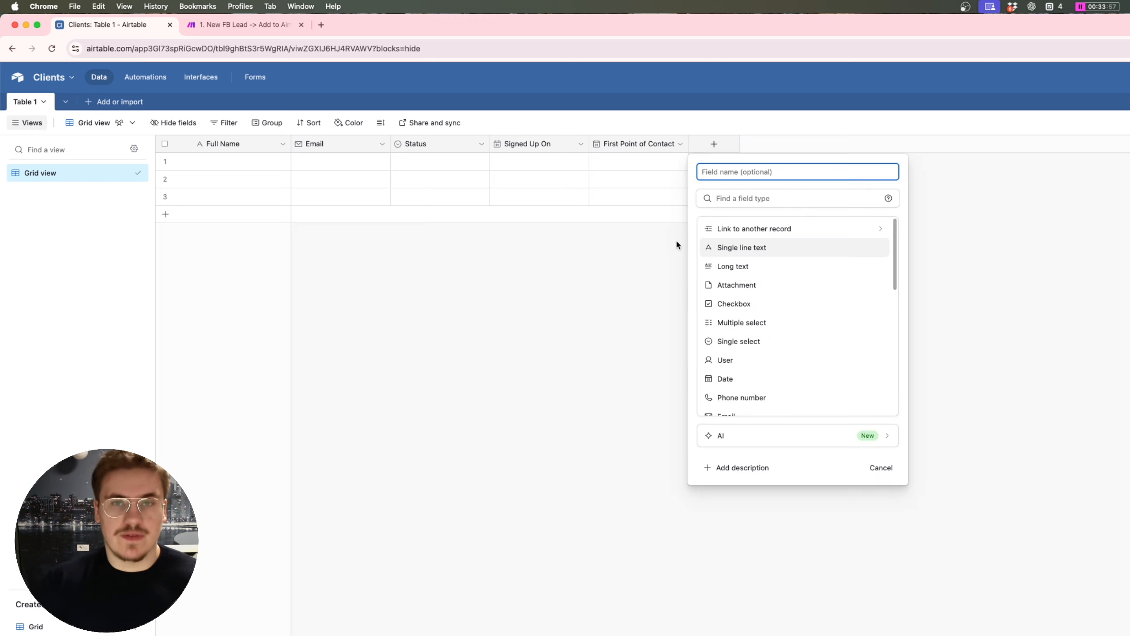
click(615, 303)
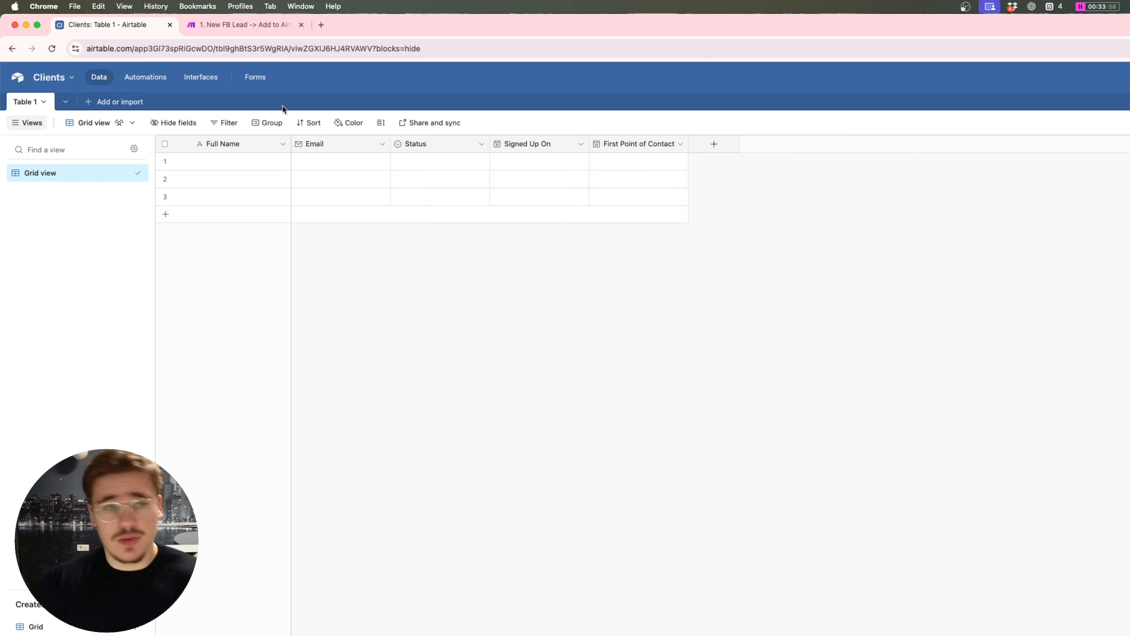
click(438, 161)
click(449, 156)
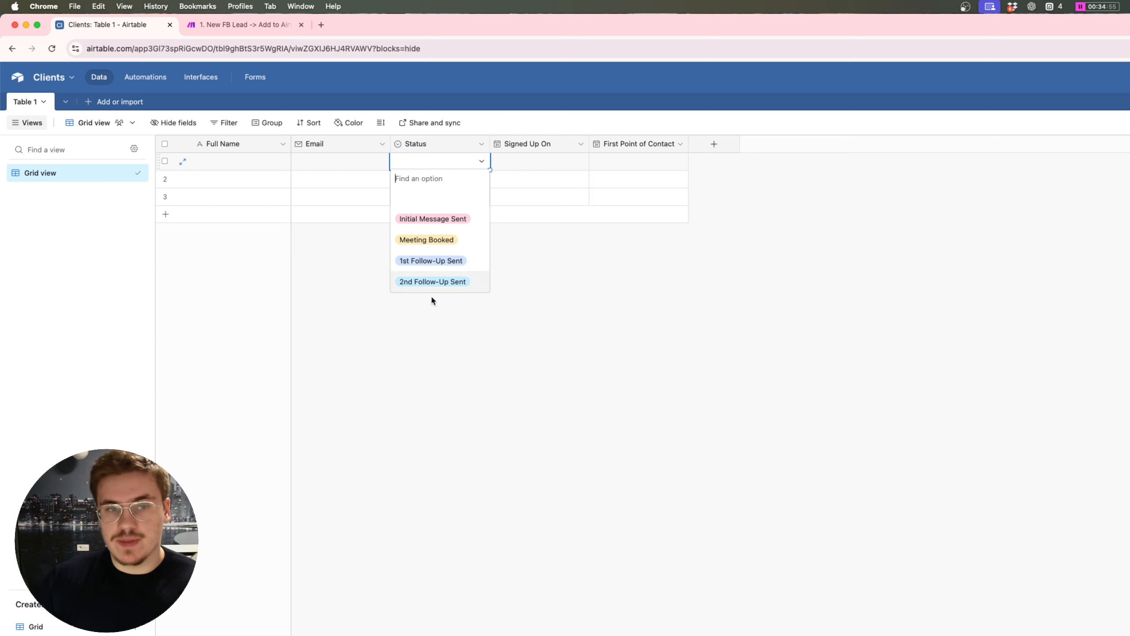
click(519, 270)
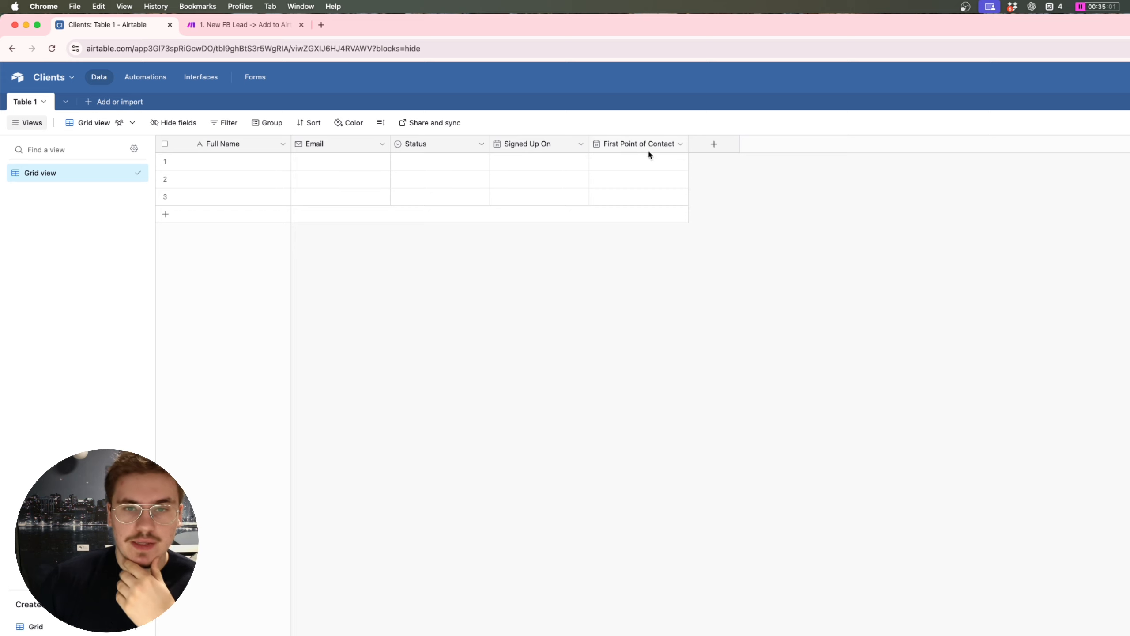
double_click(596, 160)
click(757, 199)
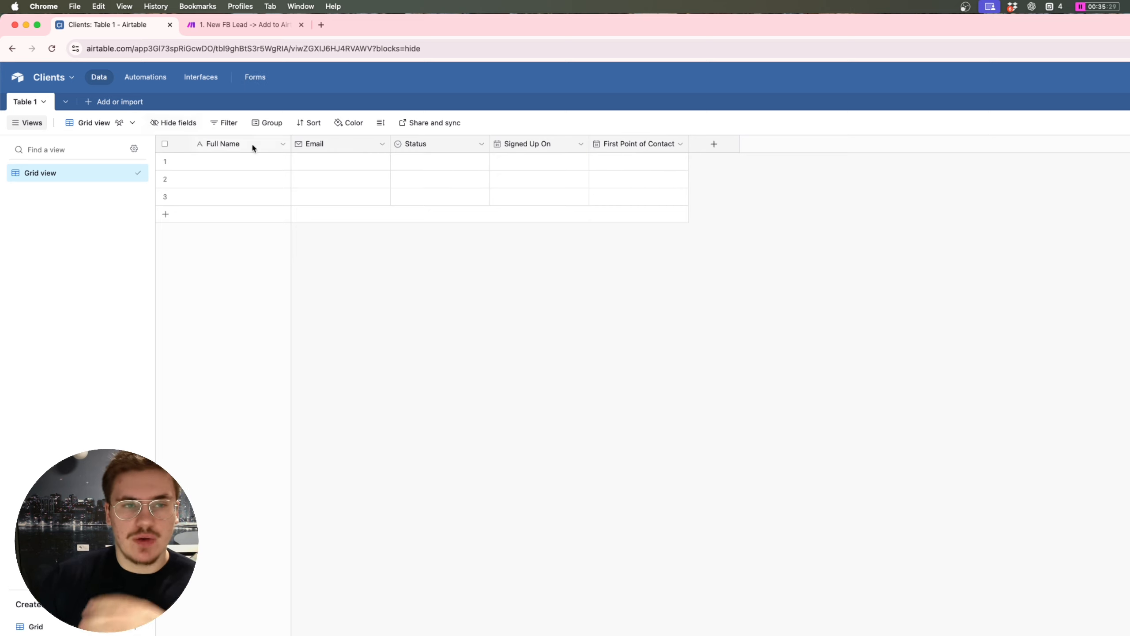
Step: Switch to Make and pan the '1. New FB Lead → Add to Airtable' scenario to inspect modules through HTTP 5
click(252, 24)
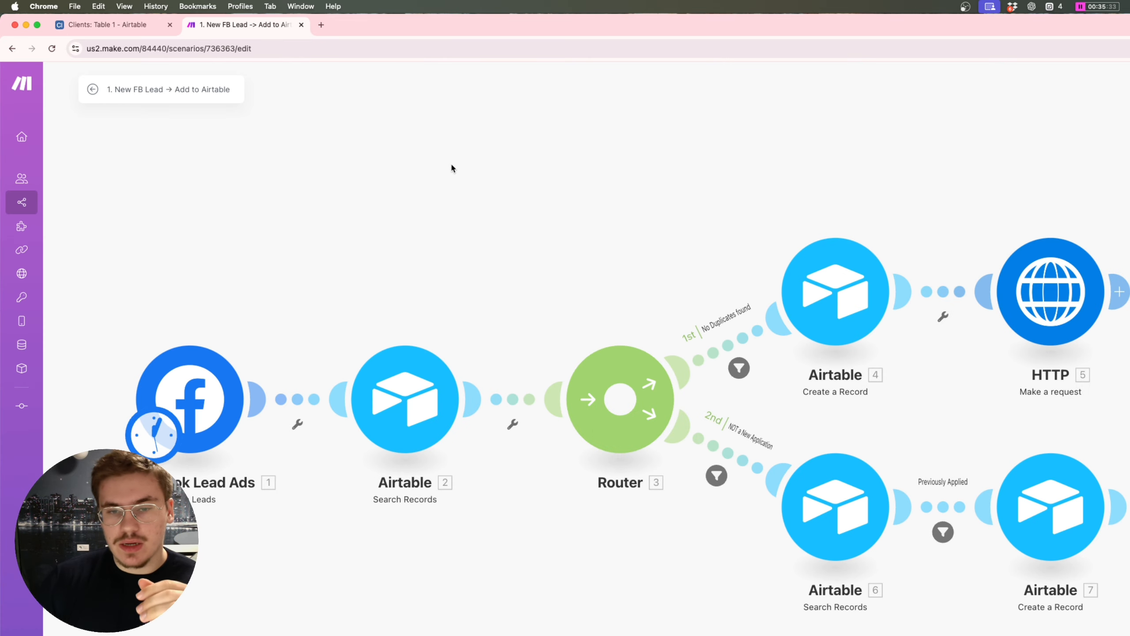
scroll(442, 178, right, 2)
scroll(441, 184, down, 5)
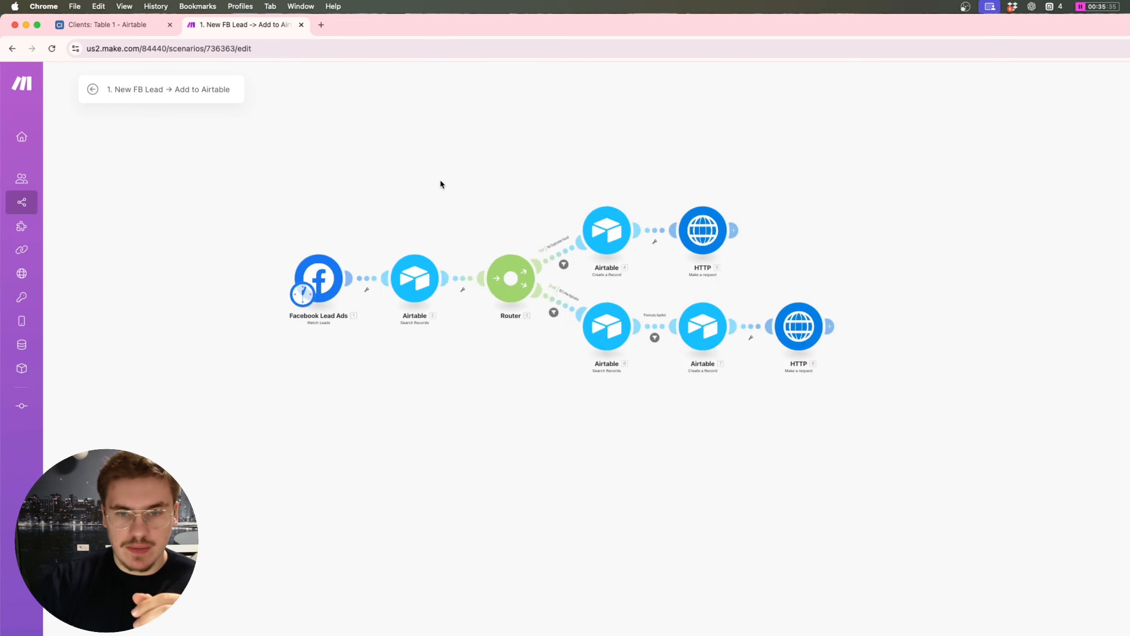
scroll(440, 183, up, 3)
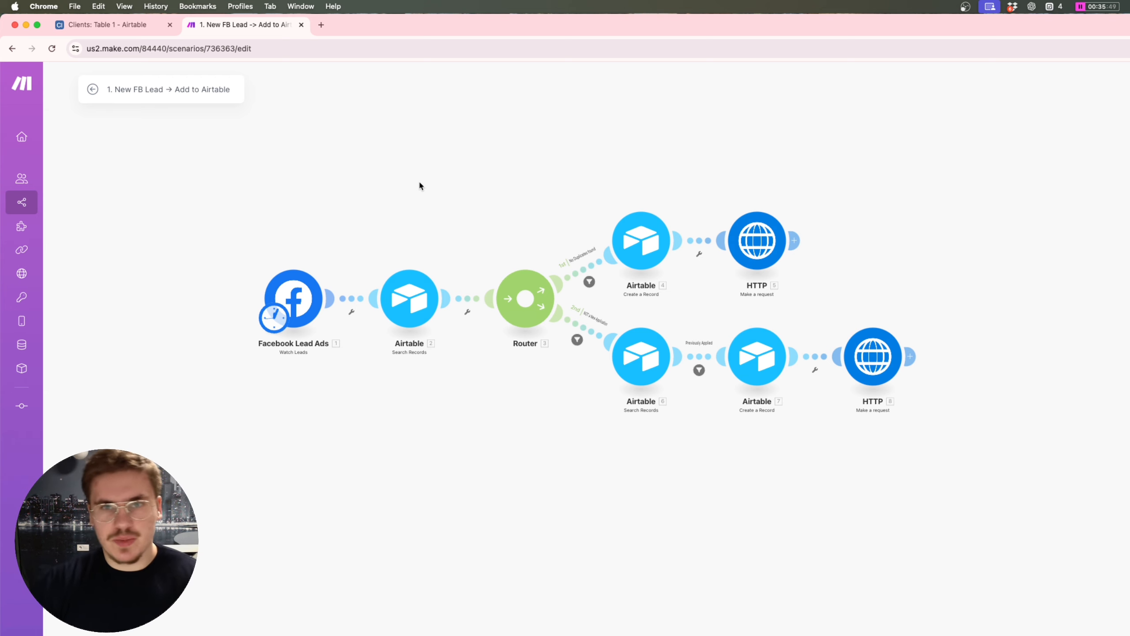
drag(419, 186, 437, 203)
scroll(434, 203, up, 3)
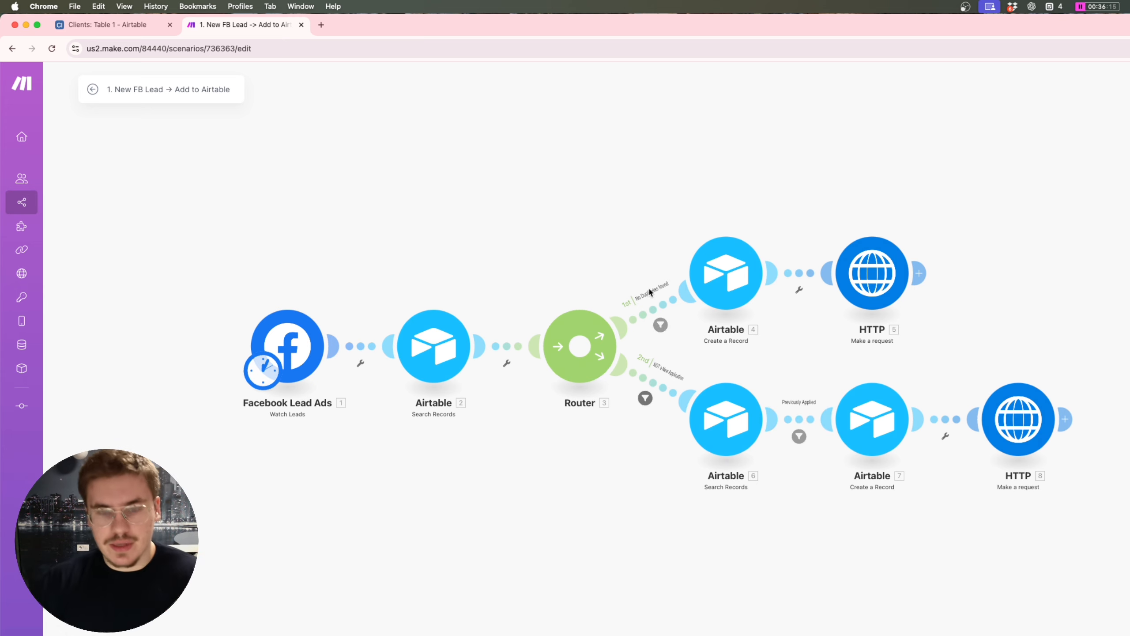
scroll(707, 267, up, 2)
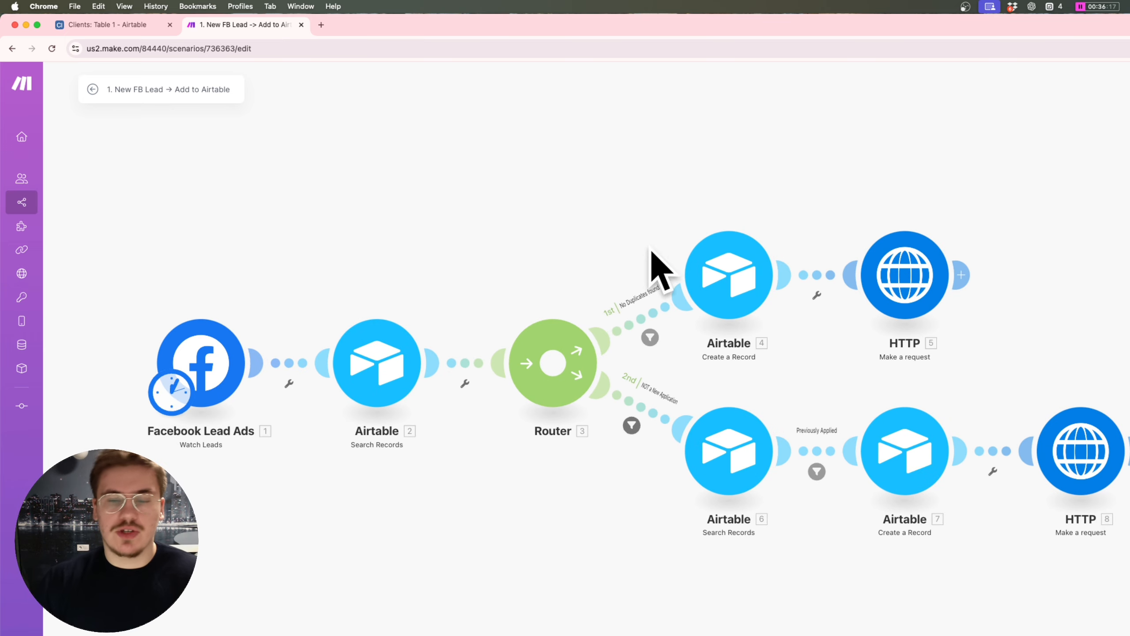
drag(512, 189, 585, 189)
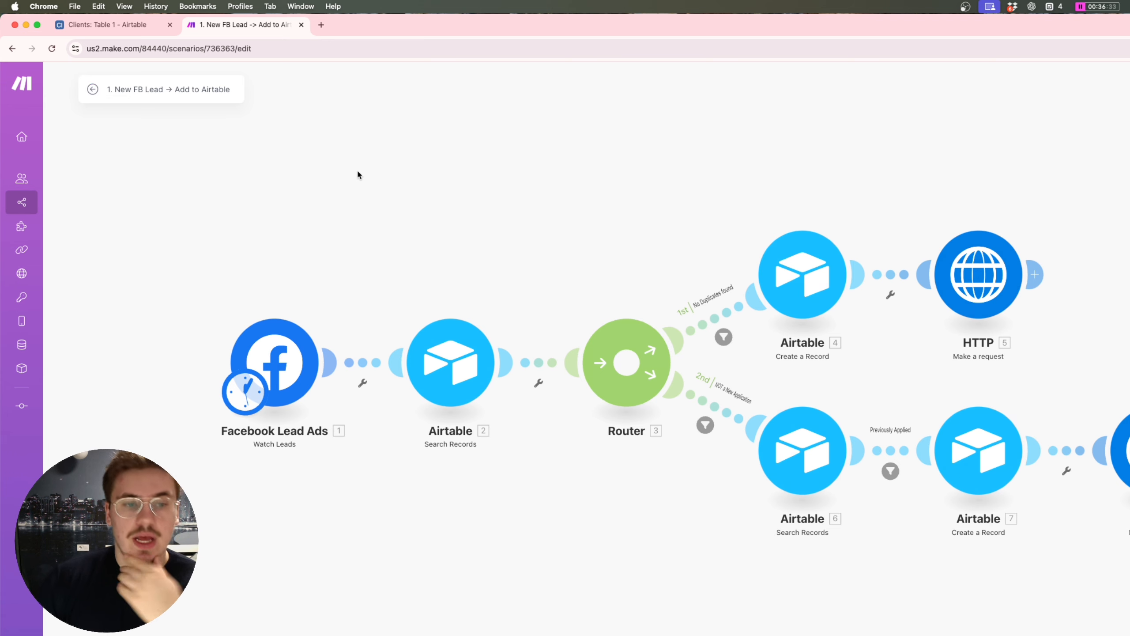
scroll(392, 182, down, 2)
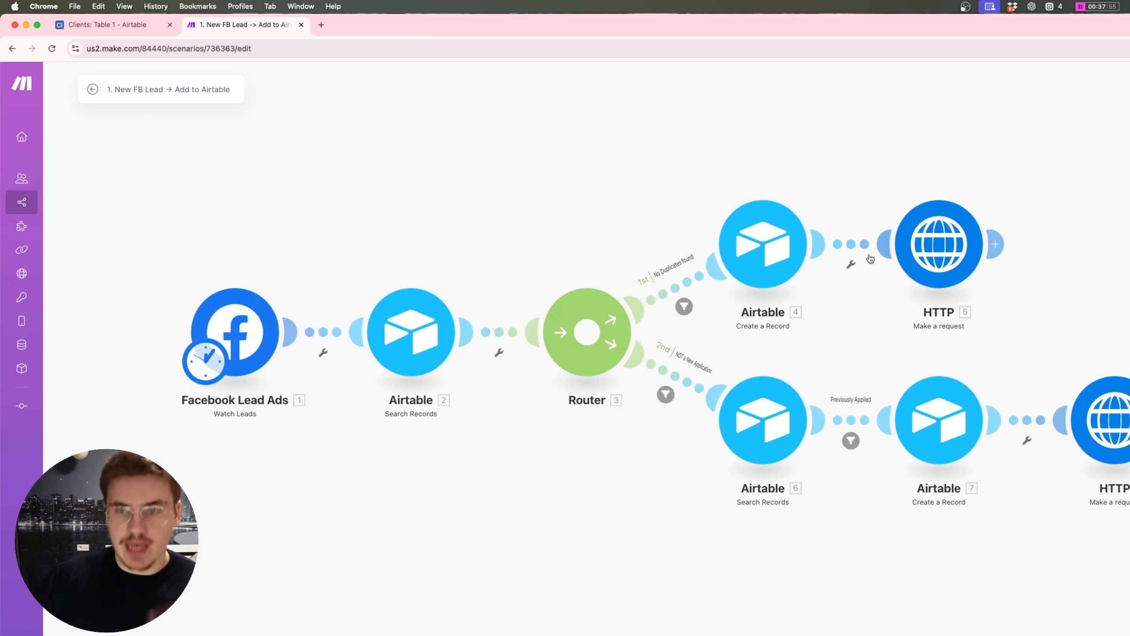
drag(897, 153, 840, 163)
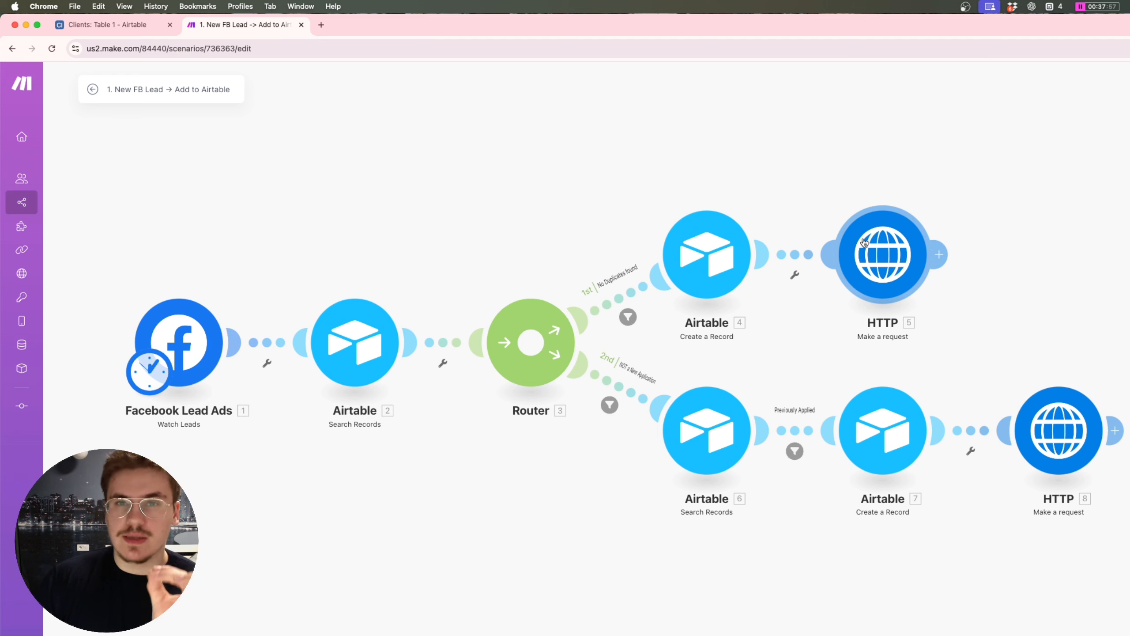
Step: Inspect the HTTP 5 module's webhook URL and JSON request content with the 4. ID value
click(883, 239)
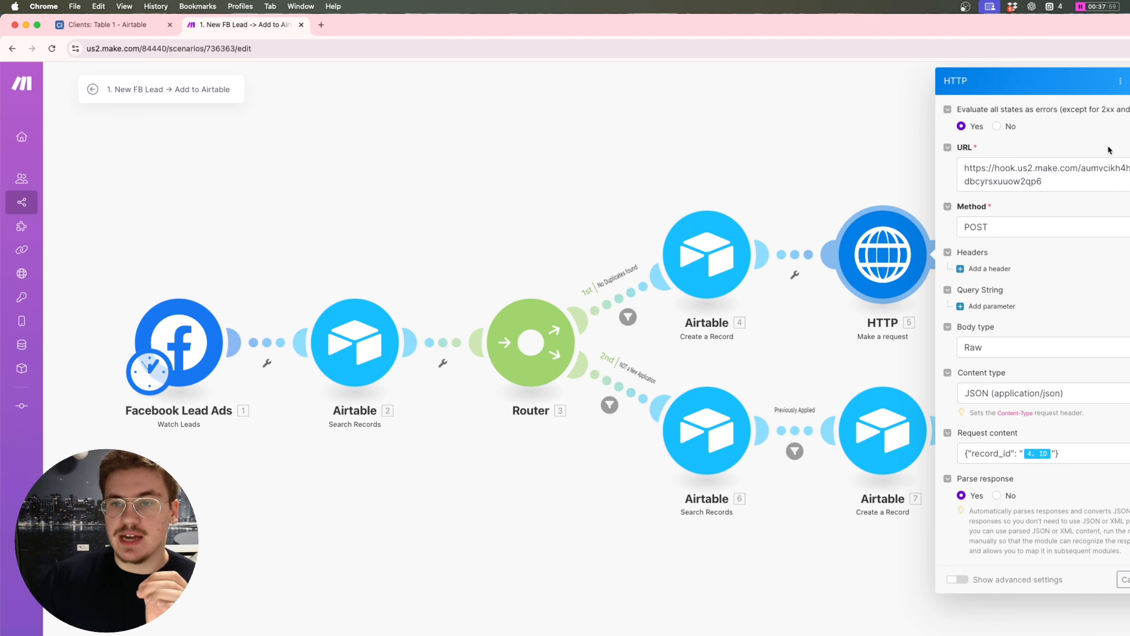
drag(1043, 181, 924, 173)
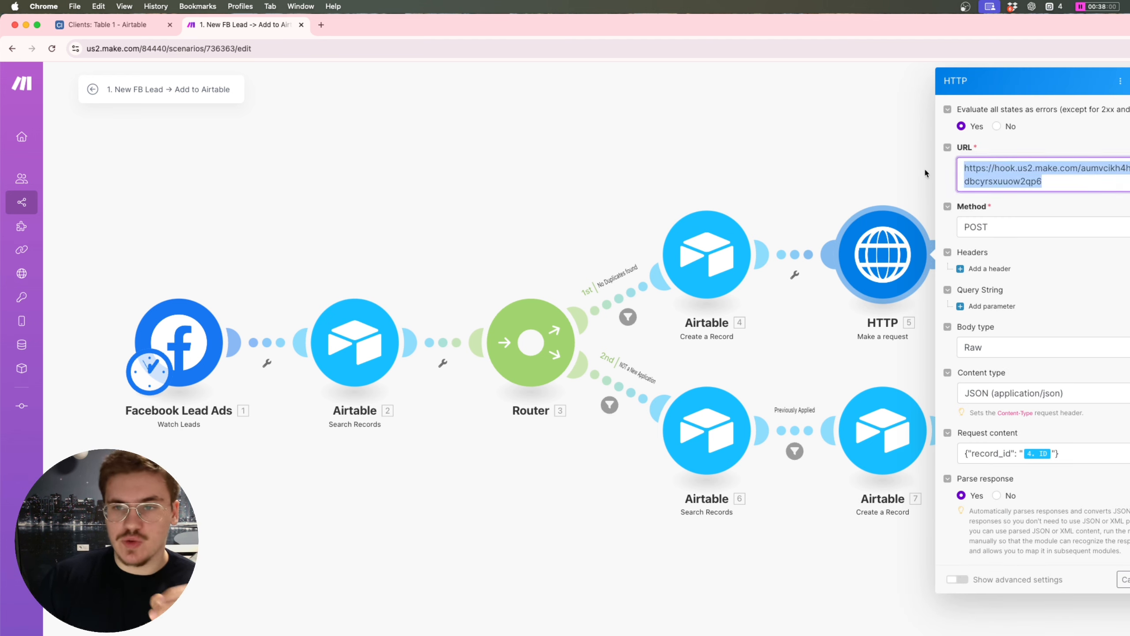
click(1053, 176)
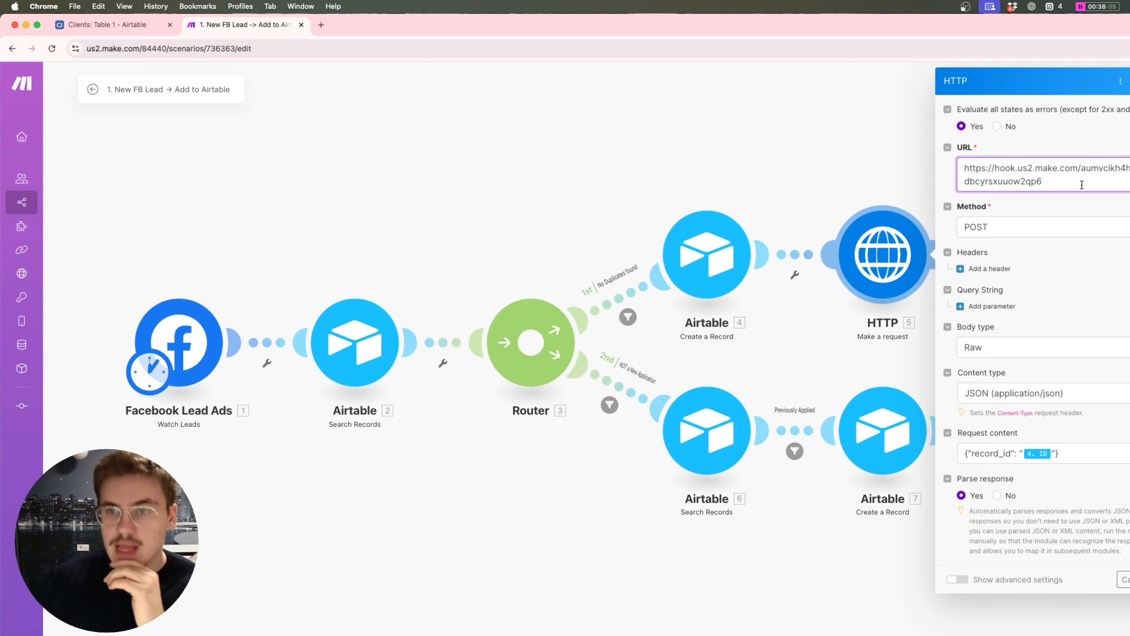
drag(1081, 184, 973, 166)
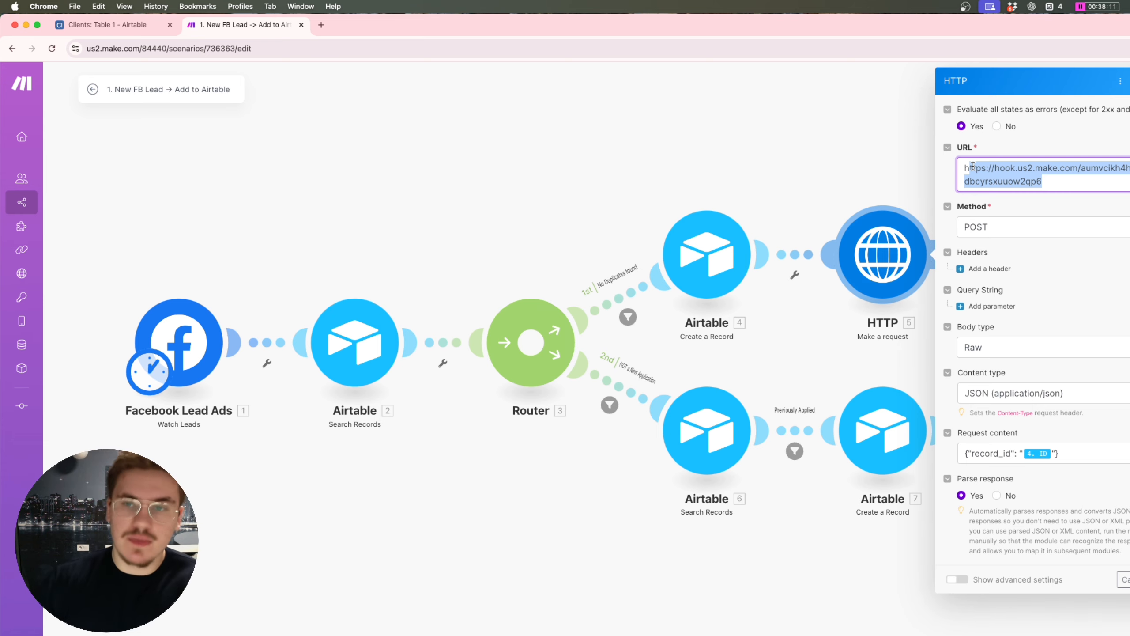
click(1094, 453)
key(super+a)
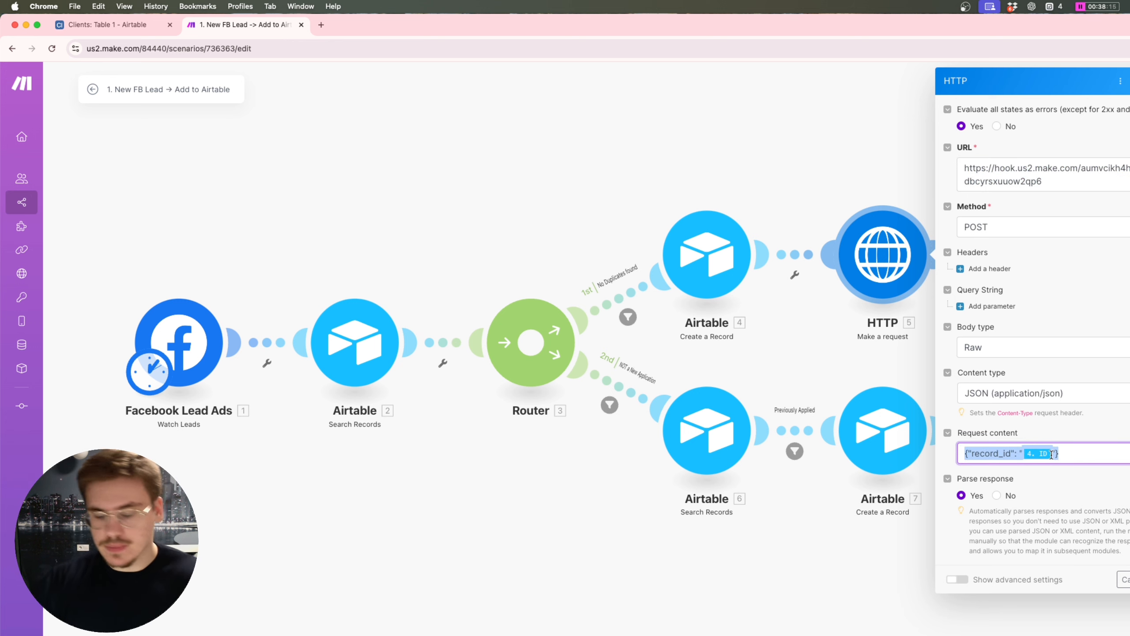
scroll(830, 401, up, 2)
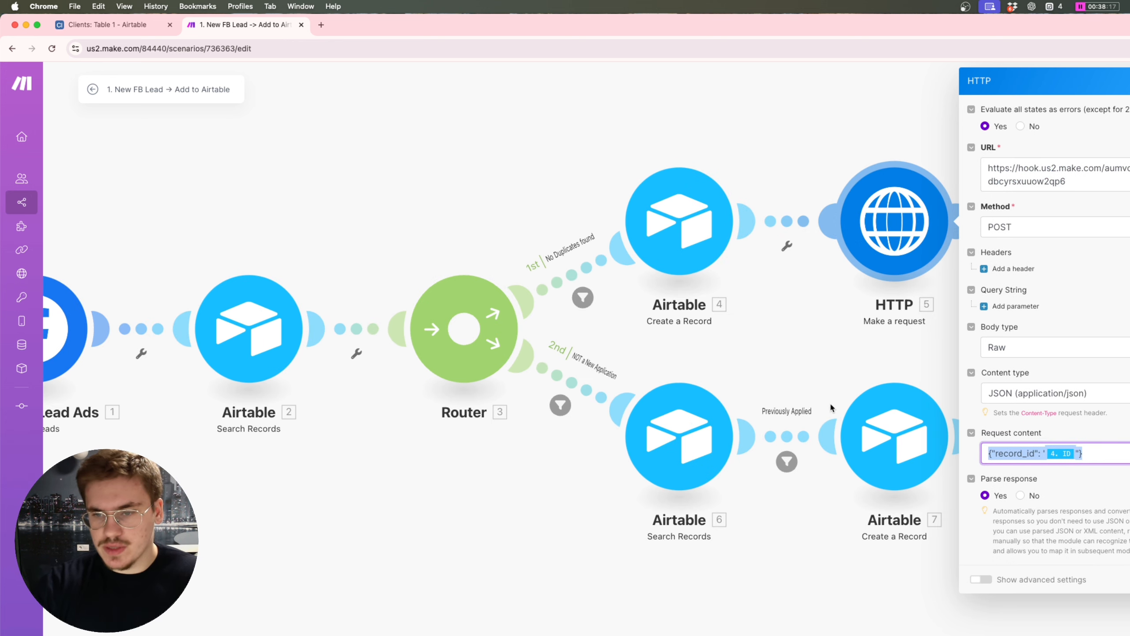
click(1062, 453)
drag(1063, 454, 964, 452)
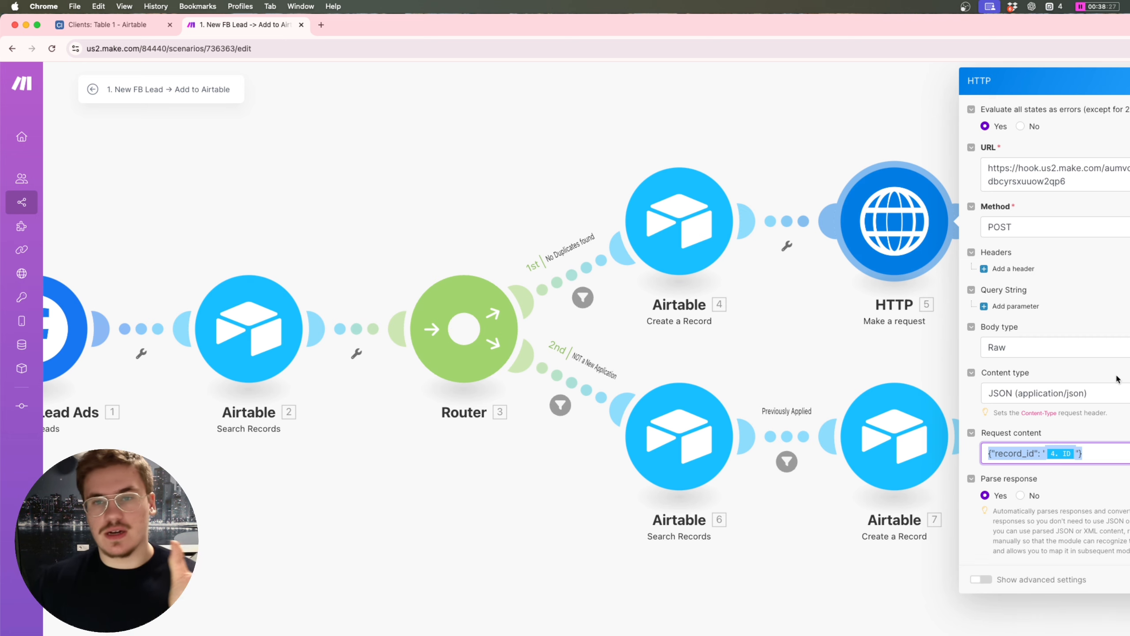
click(286, 619)
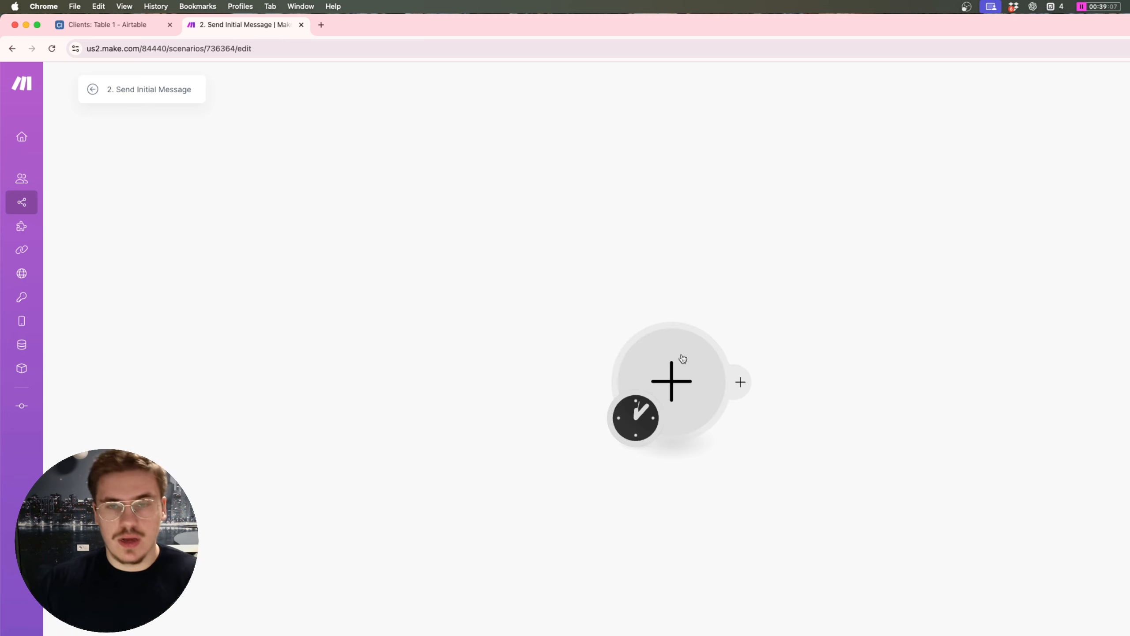
Step: Start the scenario with a Webhooks Custom webhook trigger and copy its webhook address
click(685, 360)
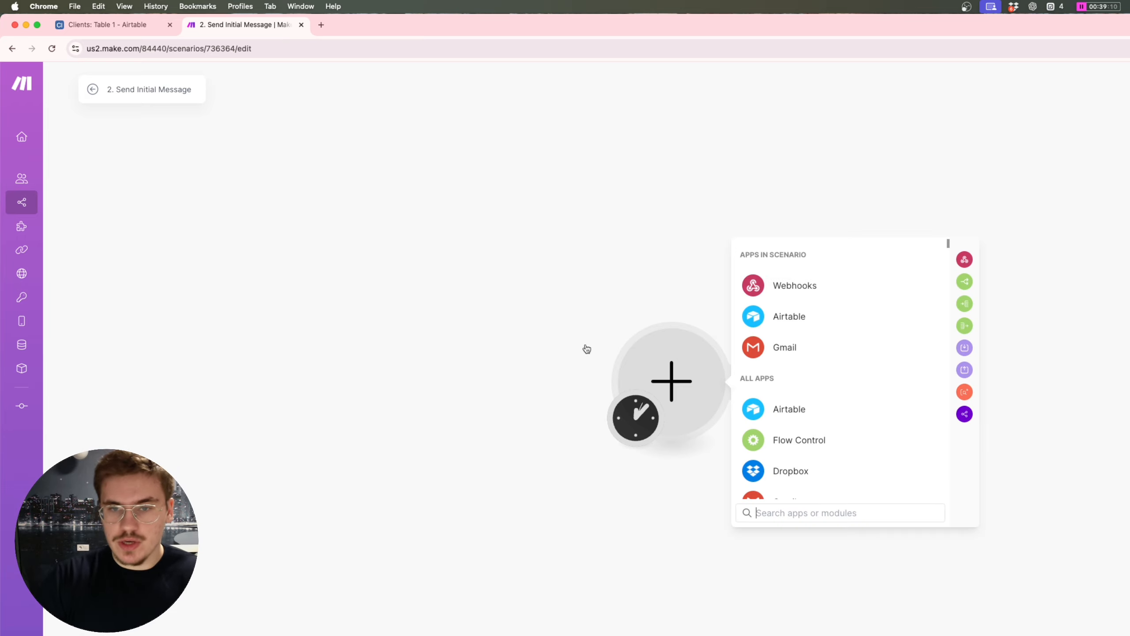
text(webhook)
click(800, 259)
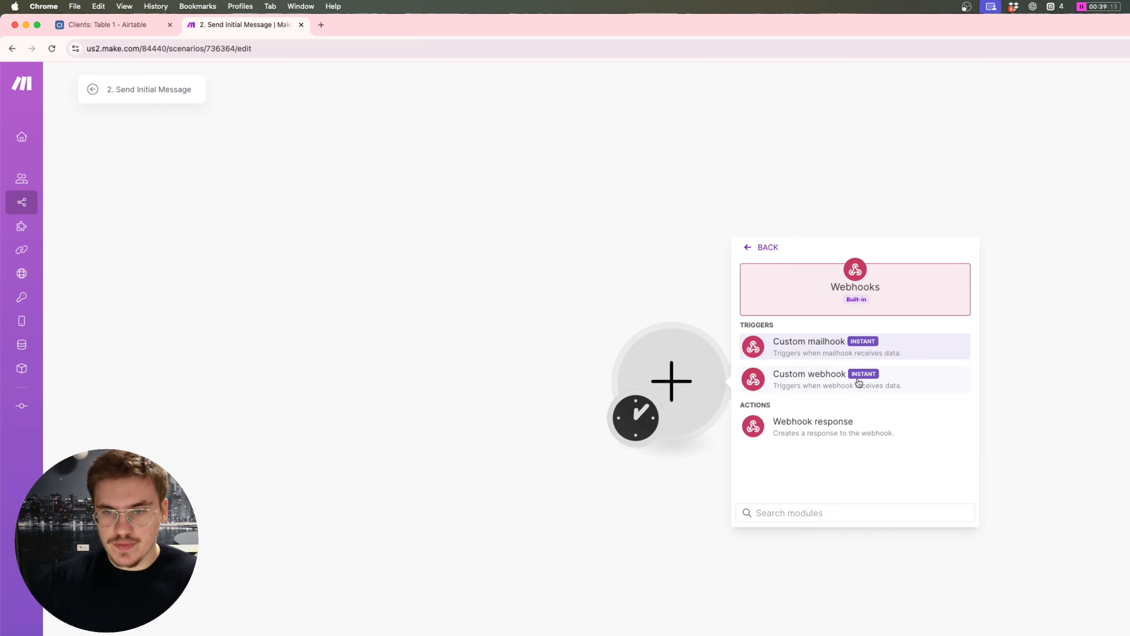
click(833, 380)
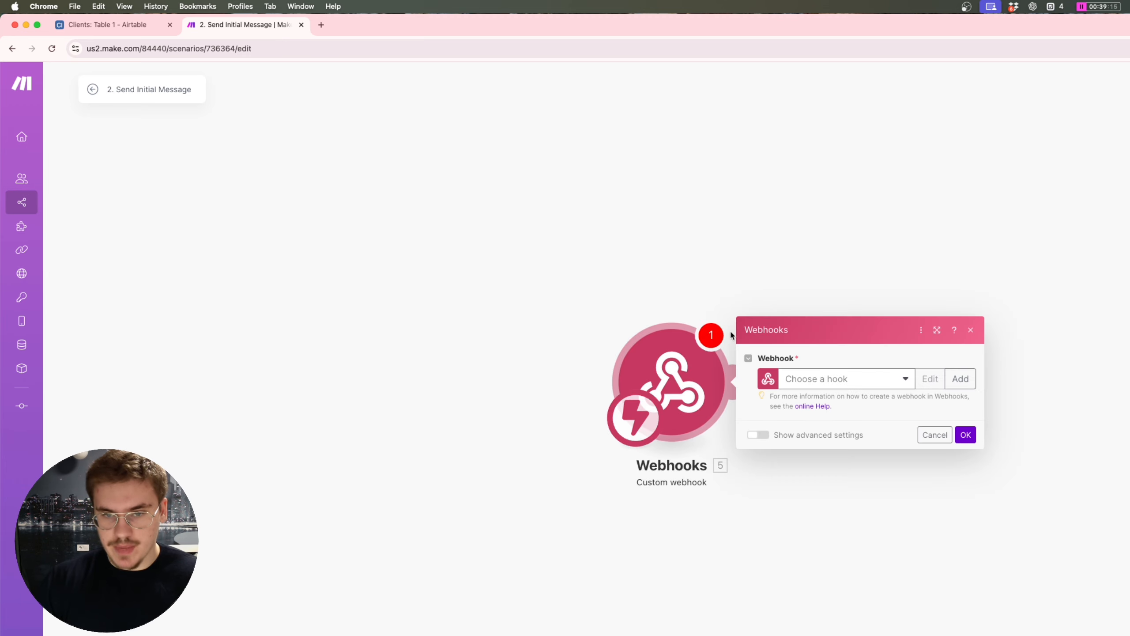
click(959, 379)
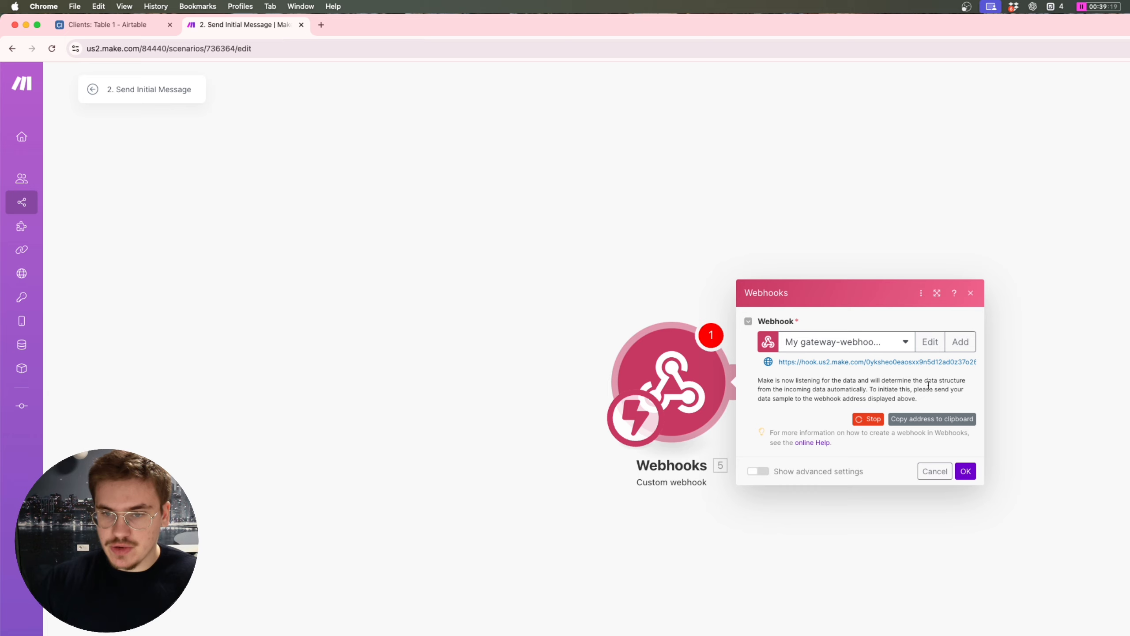
triple_click(843, 361)
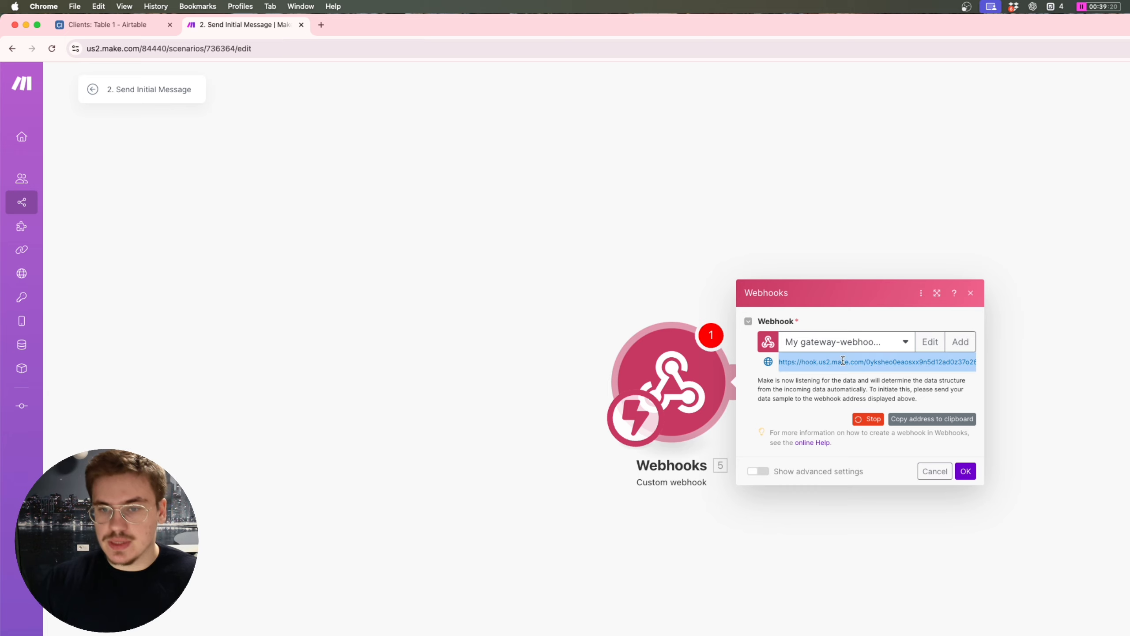
click(999, 465)
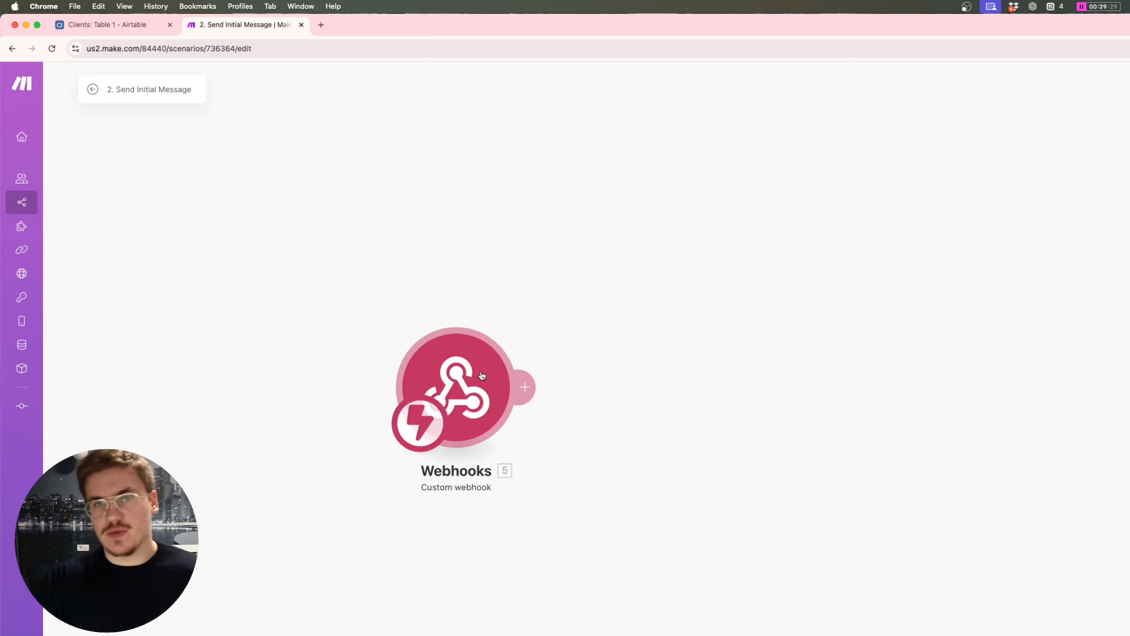
click(519, 380)
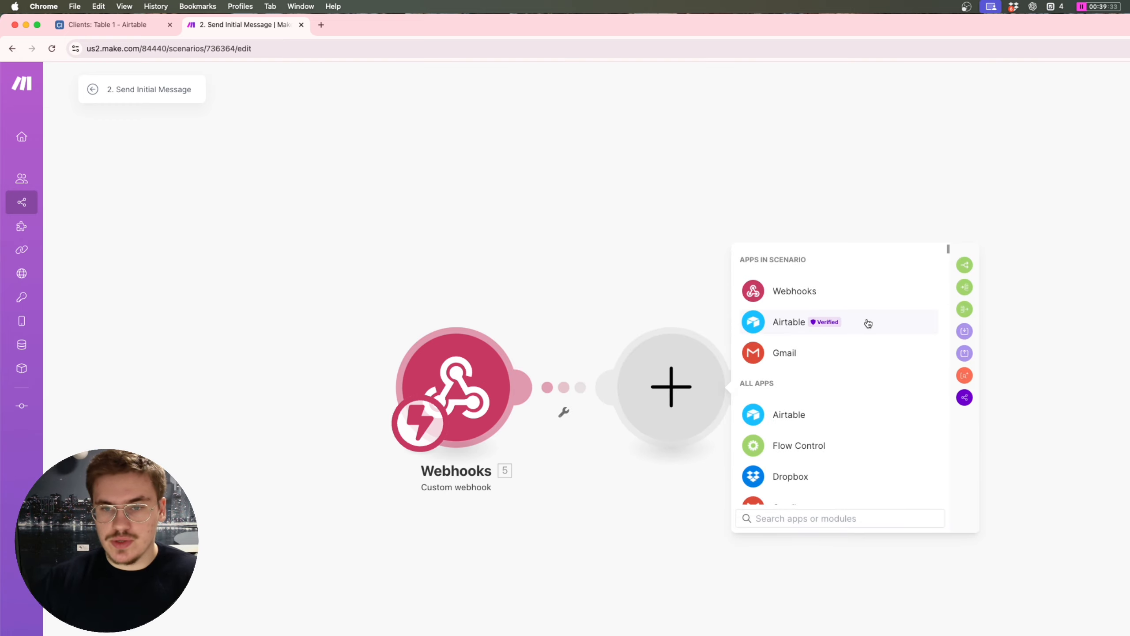
Step: Add an Airtable Get a Record module with Record ID mapped to {{5.record_id}}
click(866, 321)
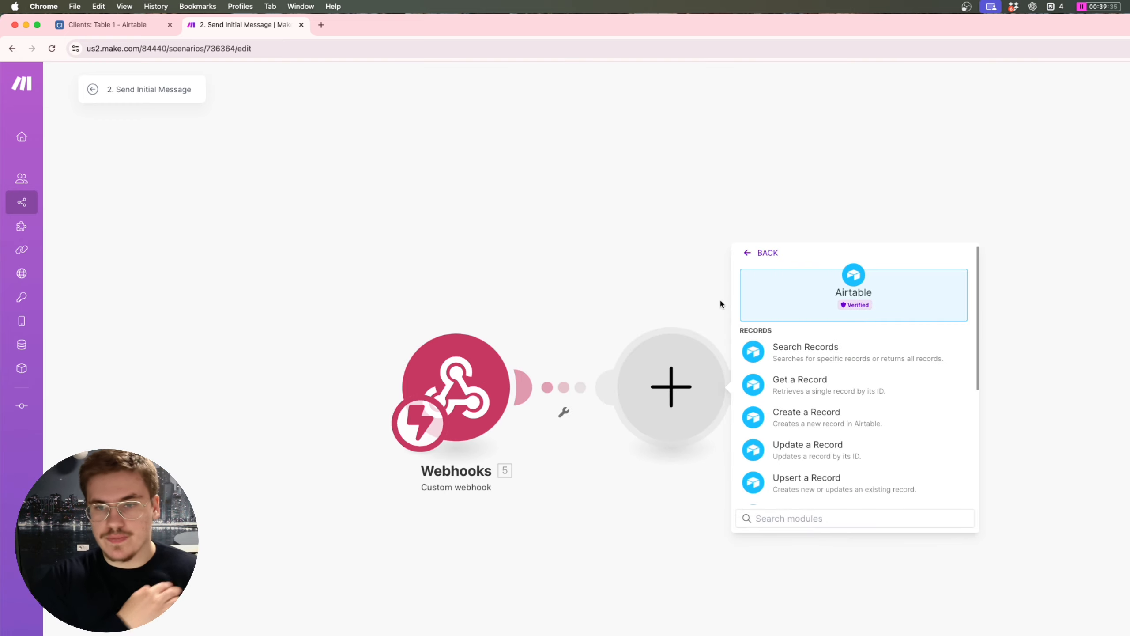
text(get)
key(Return)
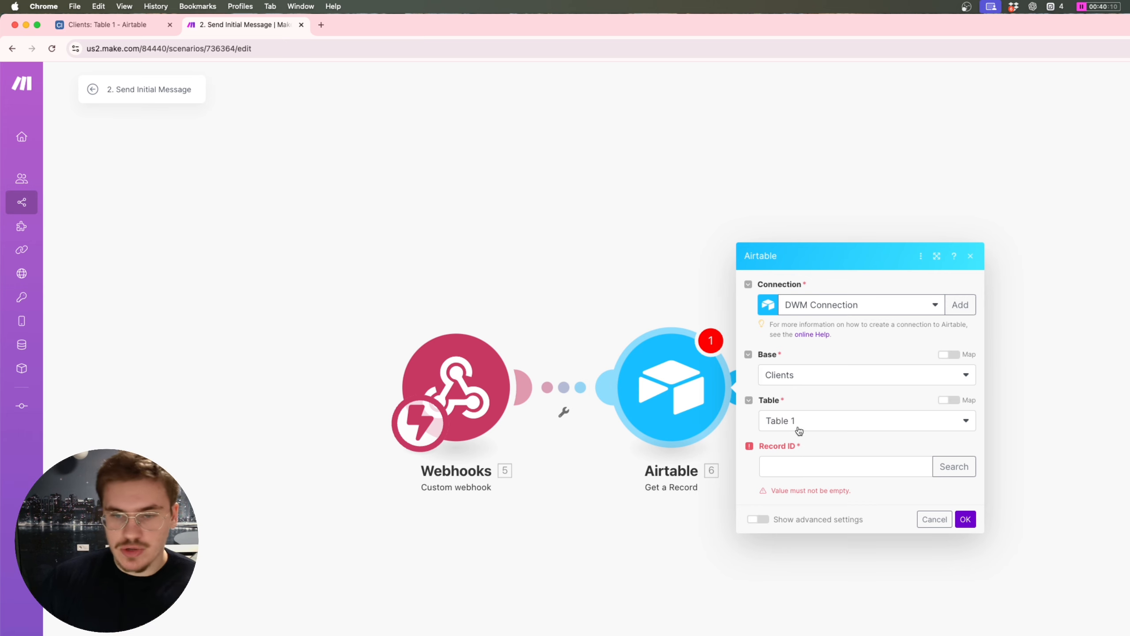
click(808, 463)
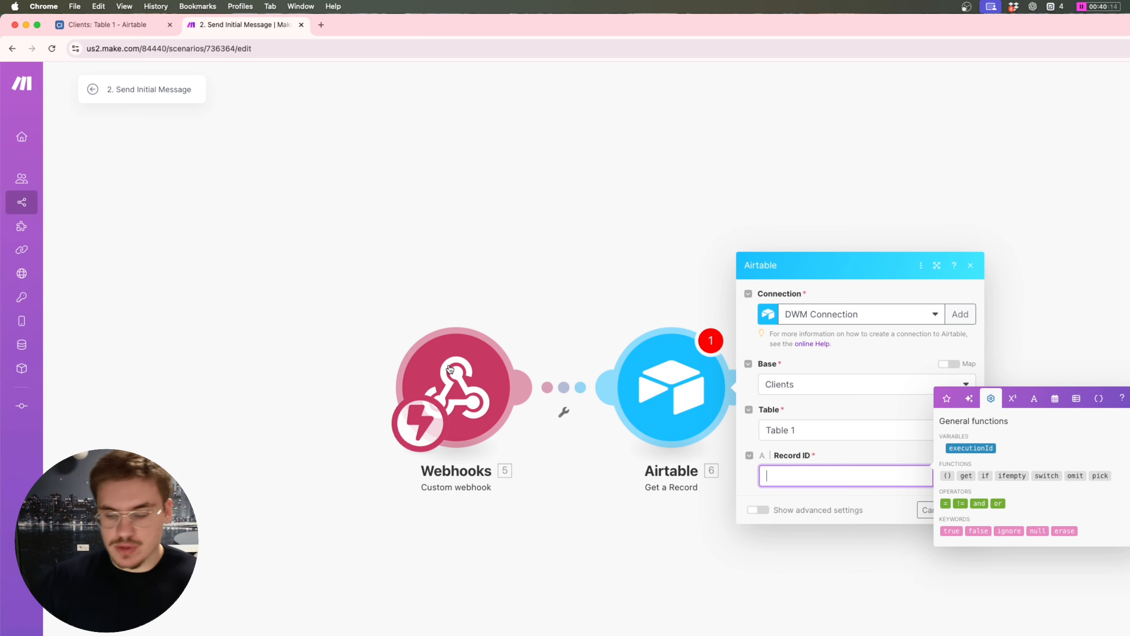
text({{)
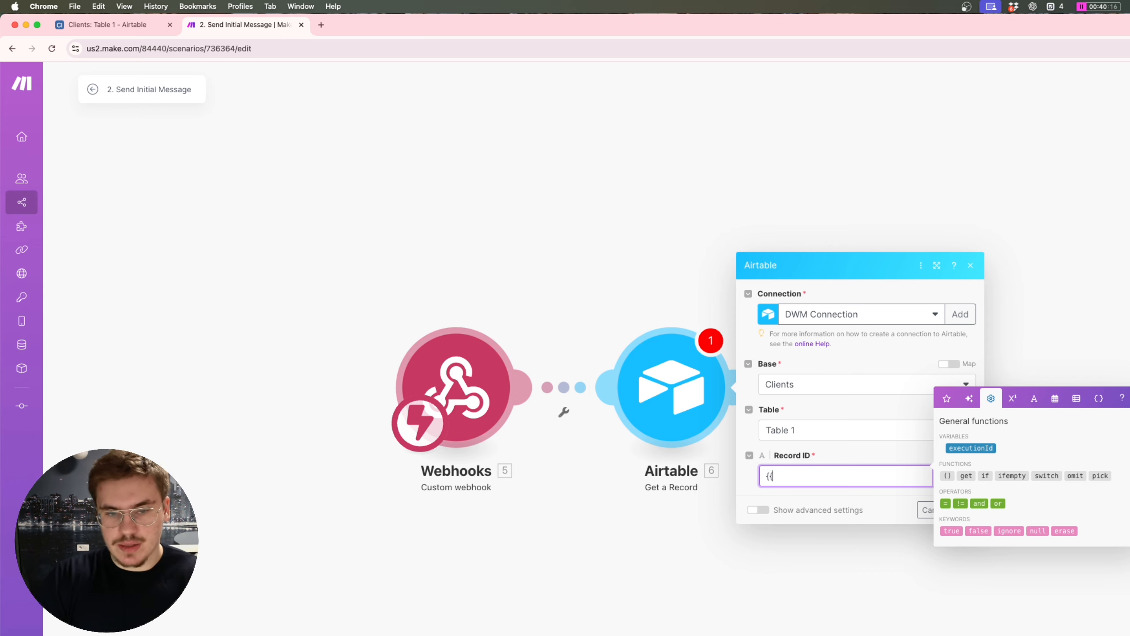
text(5)
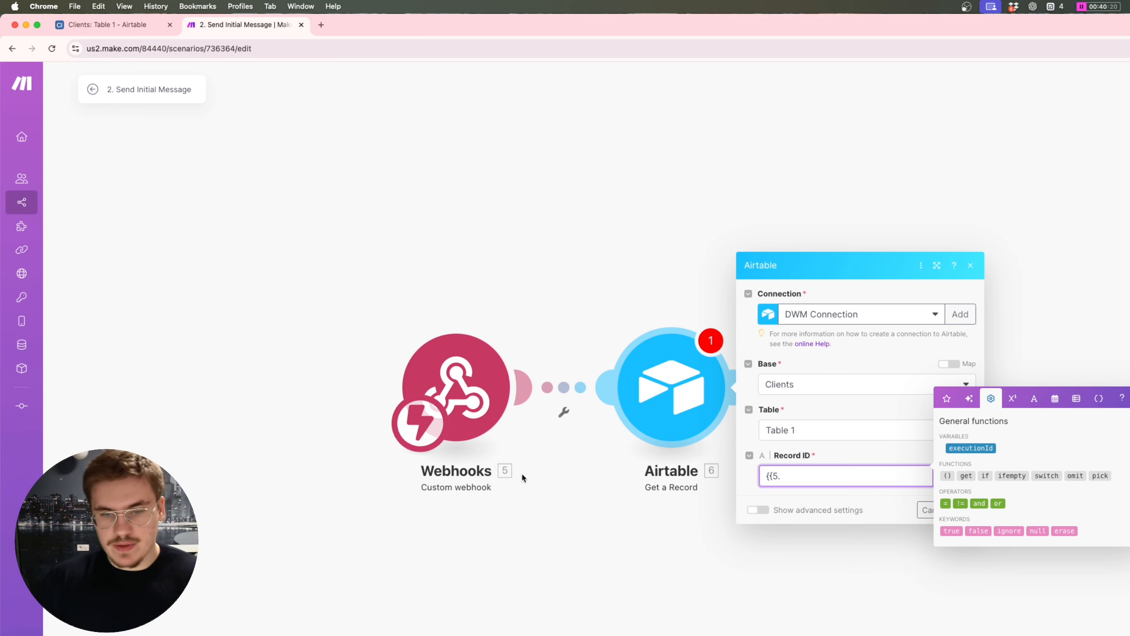
text(.recor)
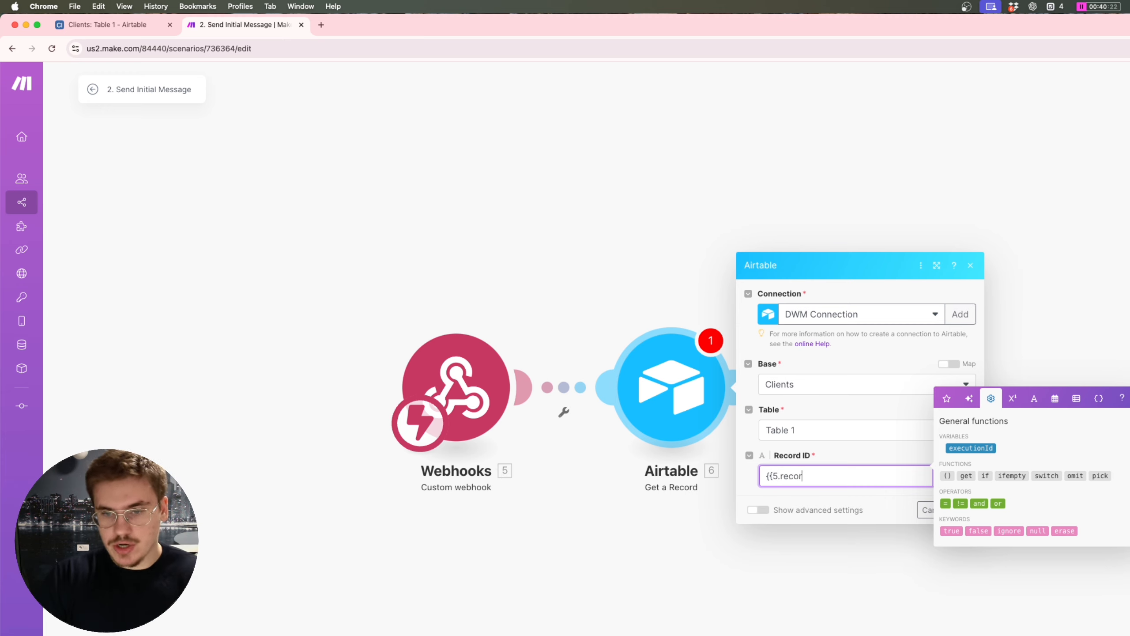
text(d_id})
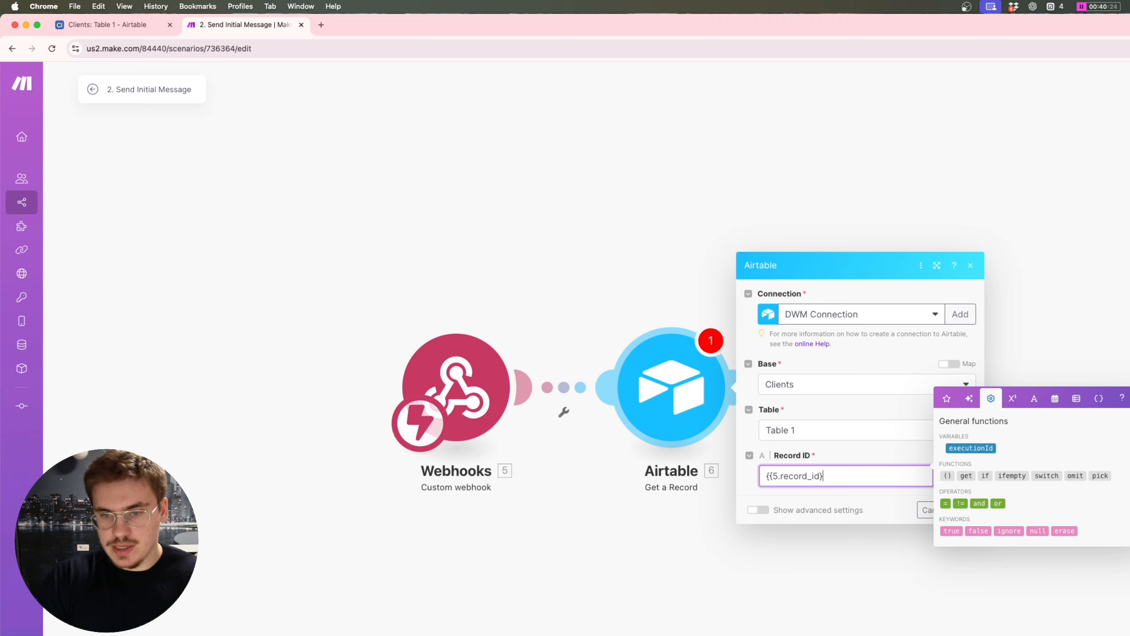
text(})
click(860, 446)
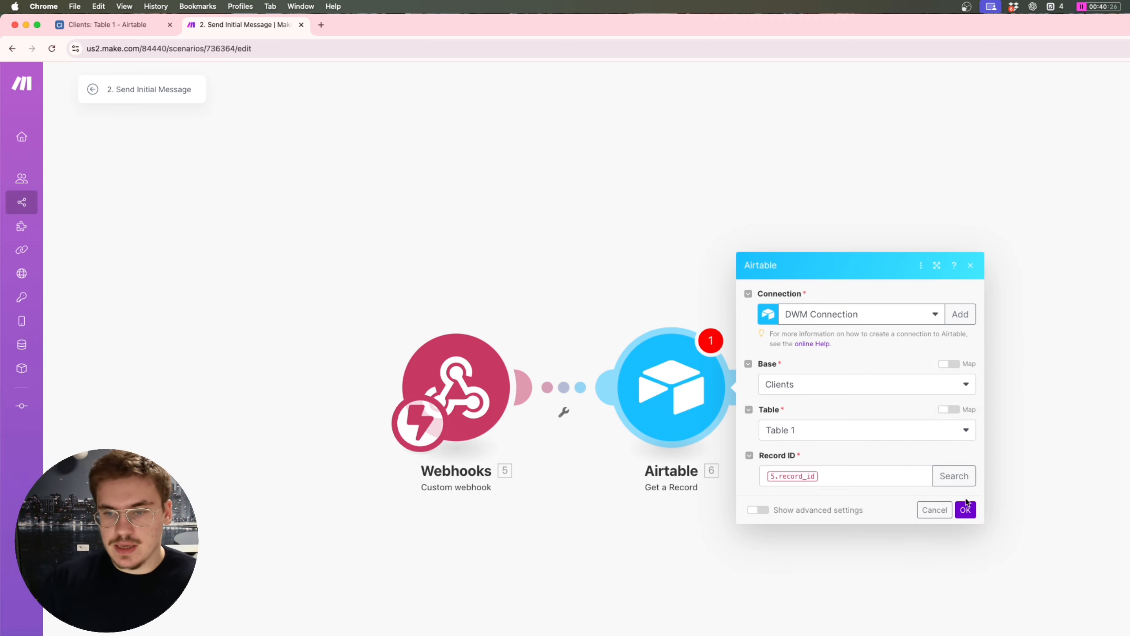
click(969, 509)
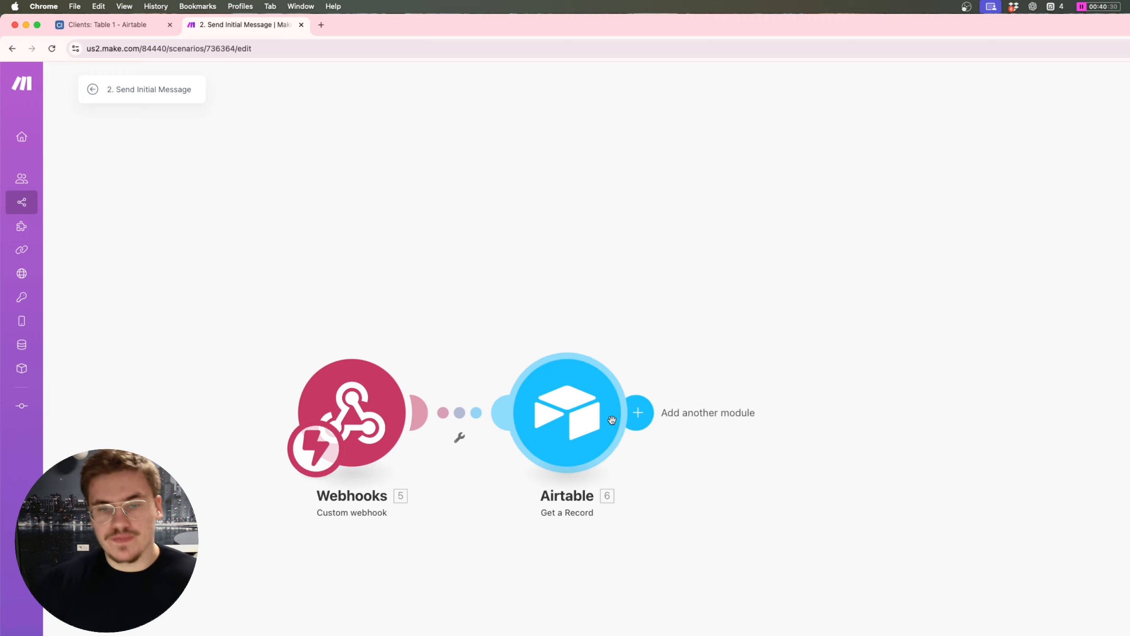
click(640, 412)
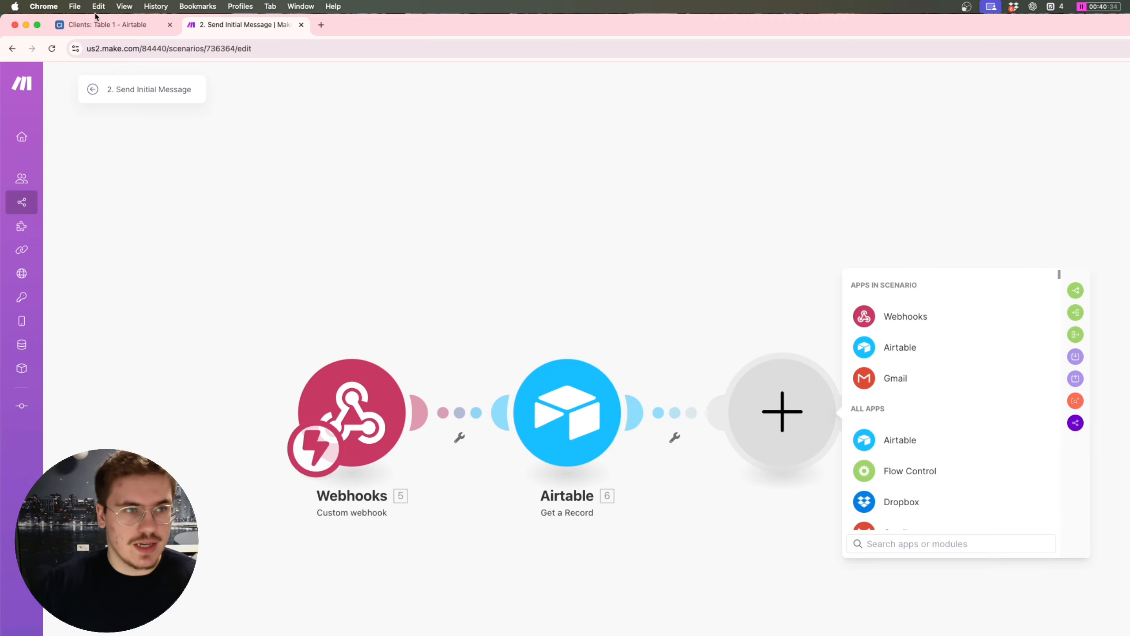
click(100, 25)
click(265, 165)
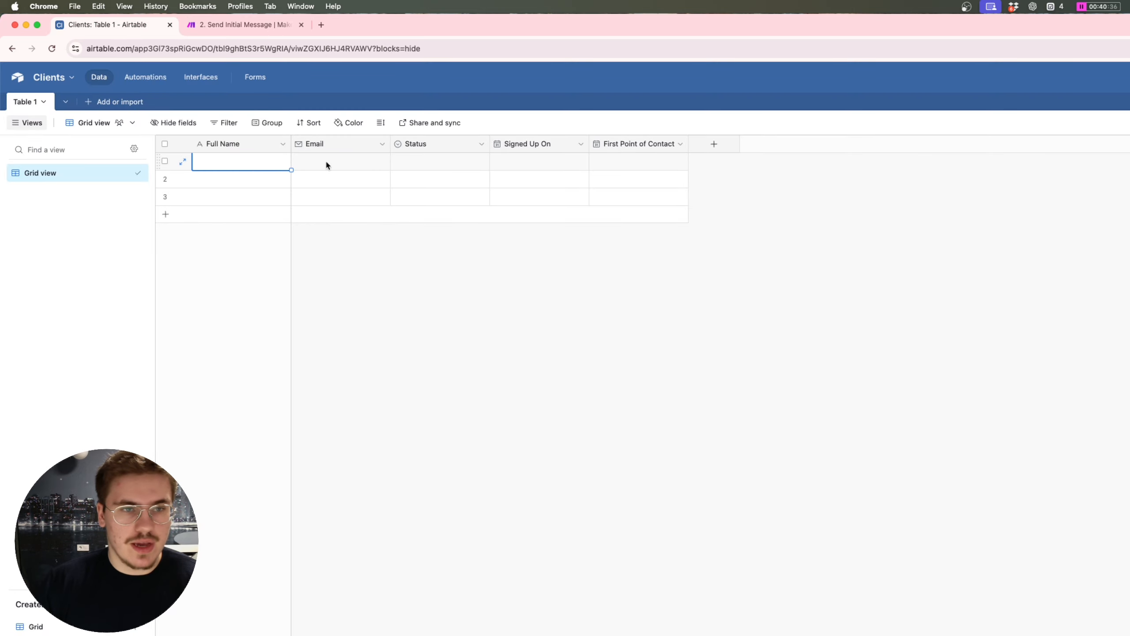
click(338, 162)
click(445, 166)
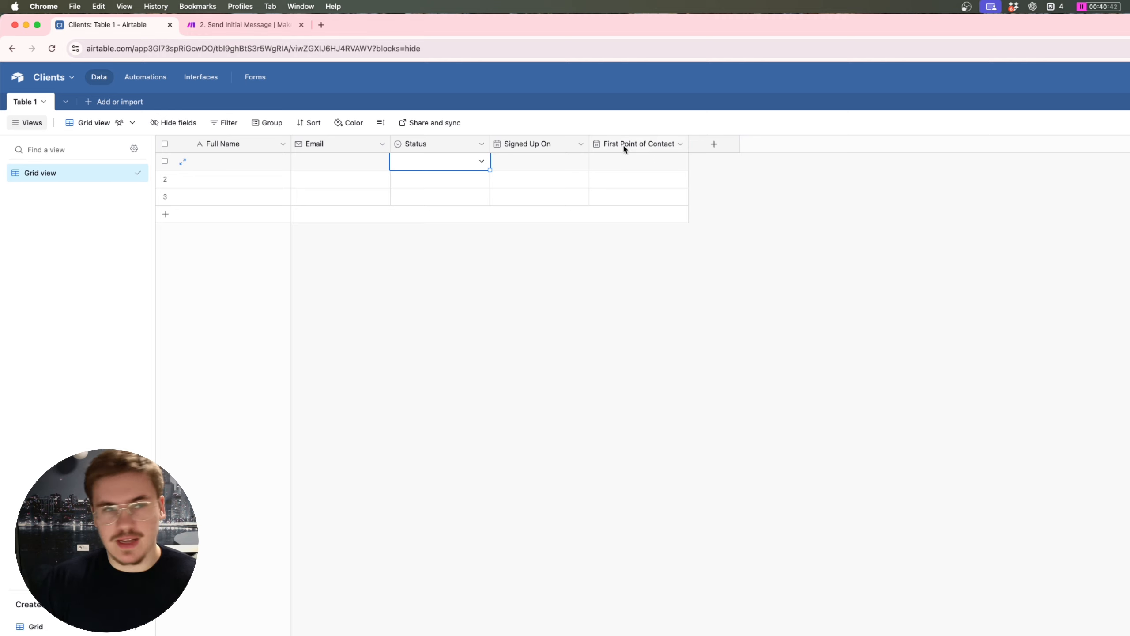
click(239, 26)
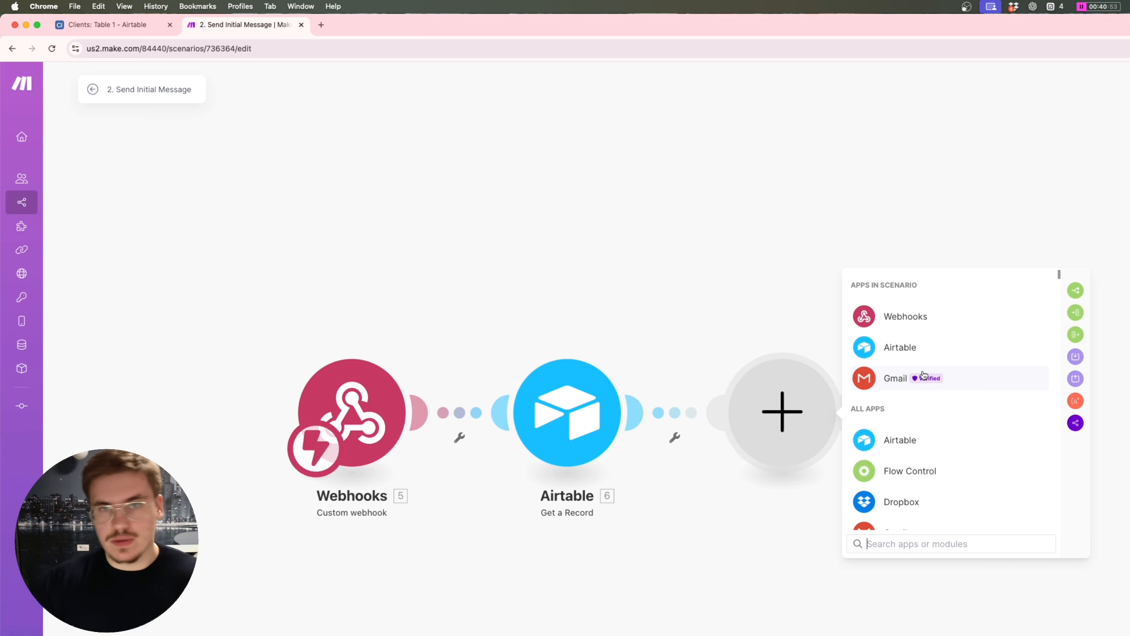
Step: Add a Gmail Send an Email module with the recipient mapped to 6. Email
click(923, 375)
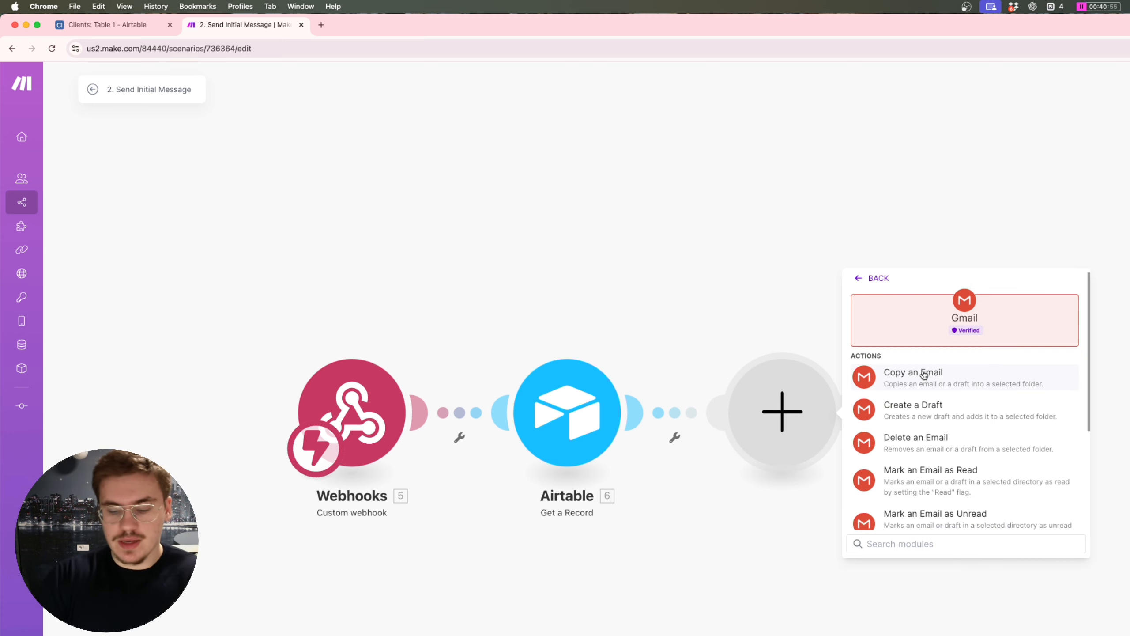
text(gmail)
key(BackSpace)
key(BackSpace)
key(BackSpace)
key(BackSpace)
key(BackSpace)
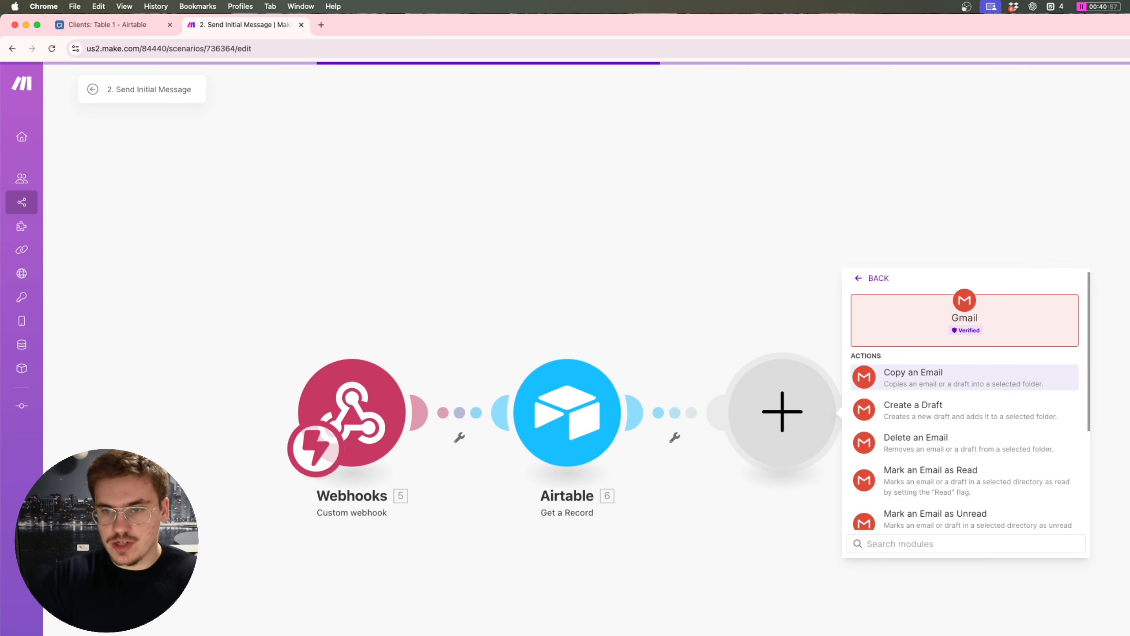
text(send)
click(917, 376)
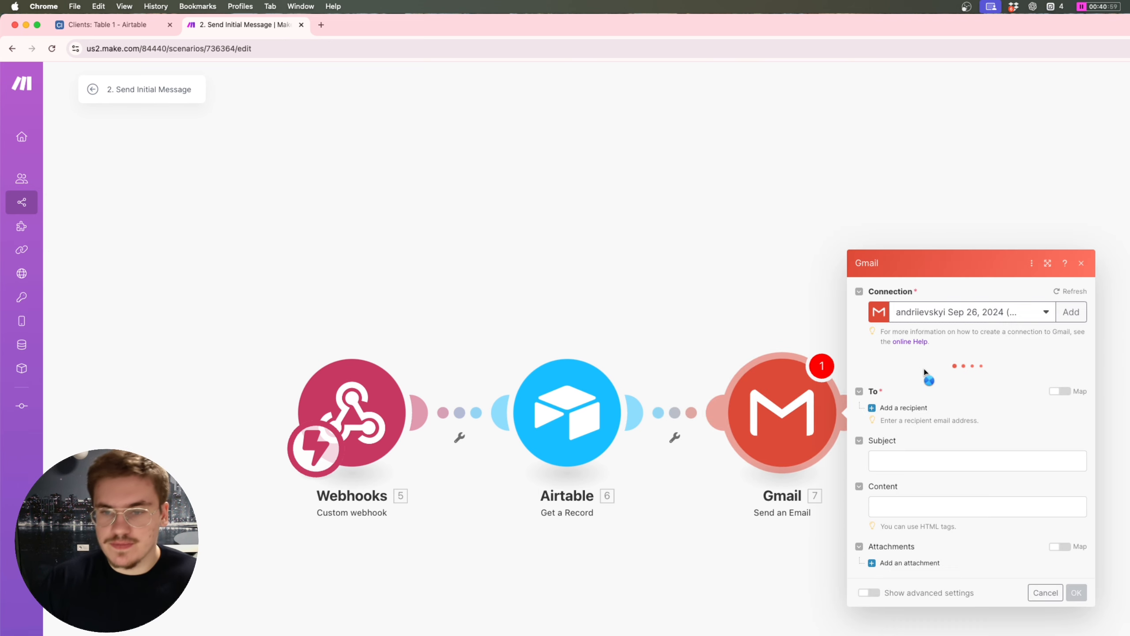
click(925, 374)
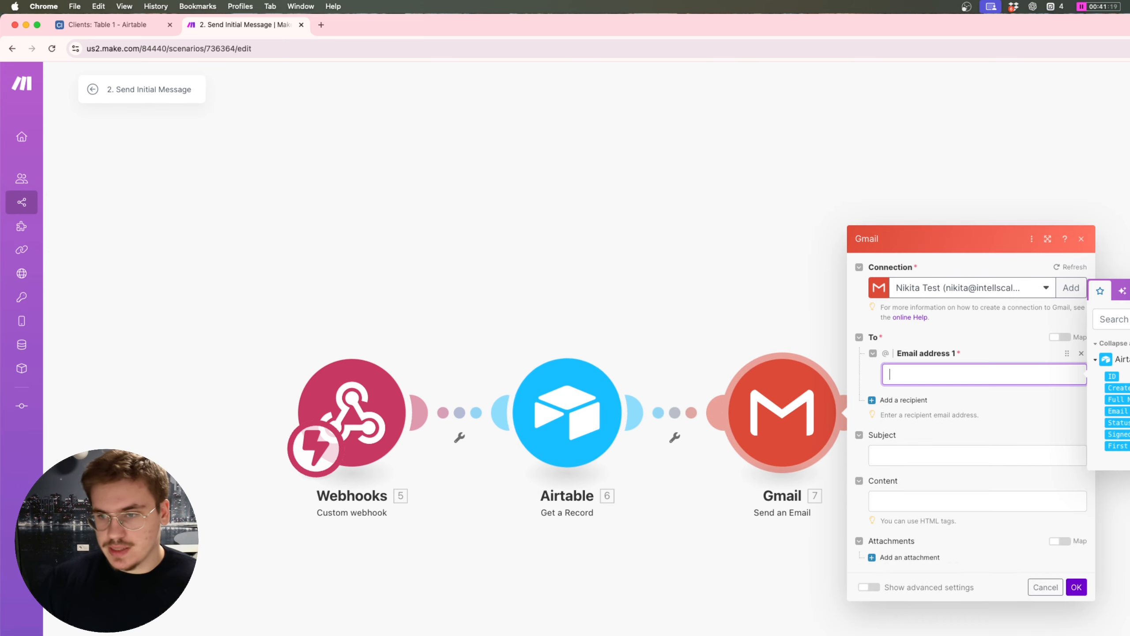
click(1121, 411)
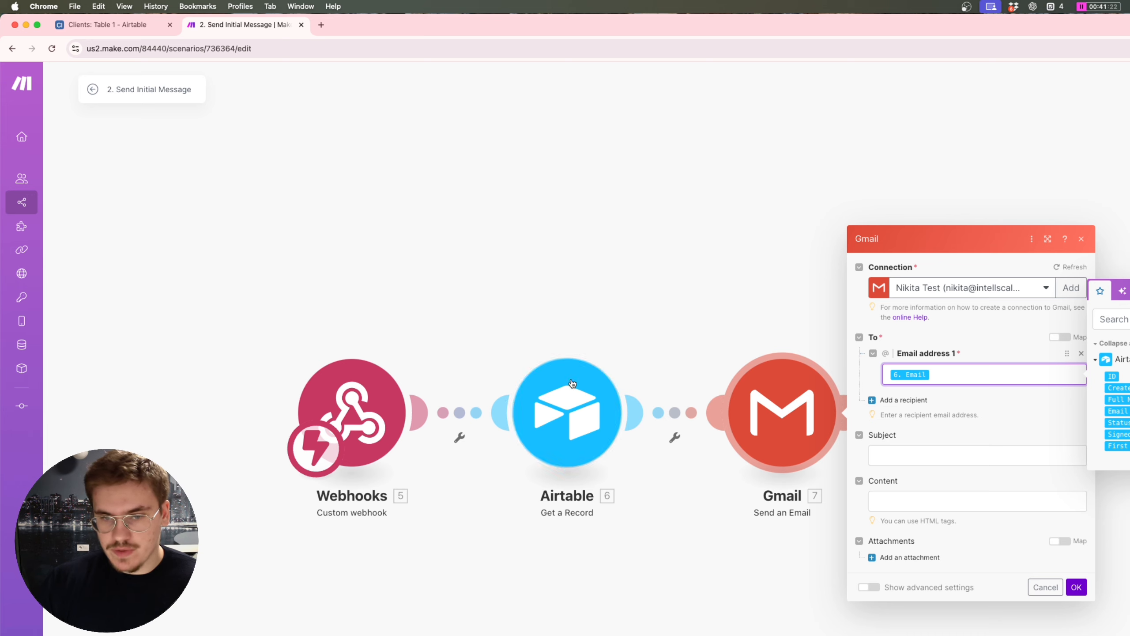
Step: Set the email Subject to 'Hey, ' followed by split(6. Full Name; space)
click(923, 459)
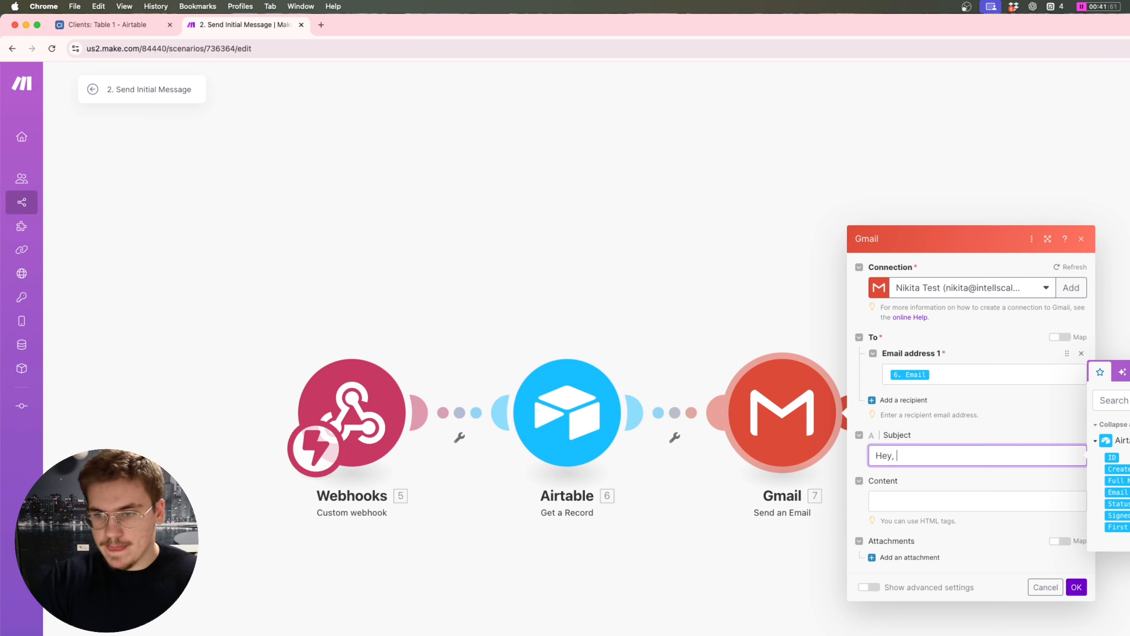
text(split()
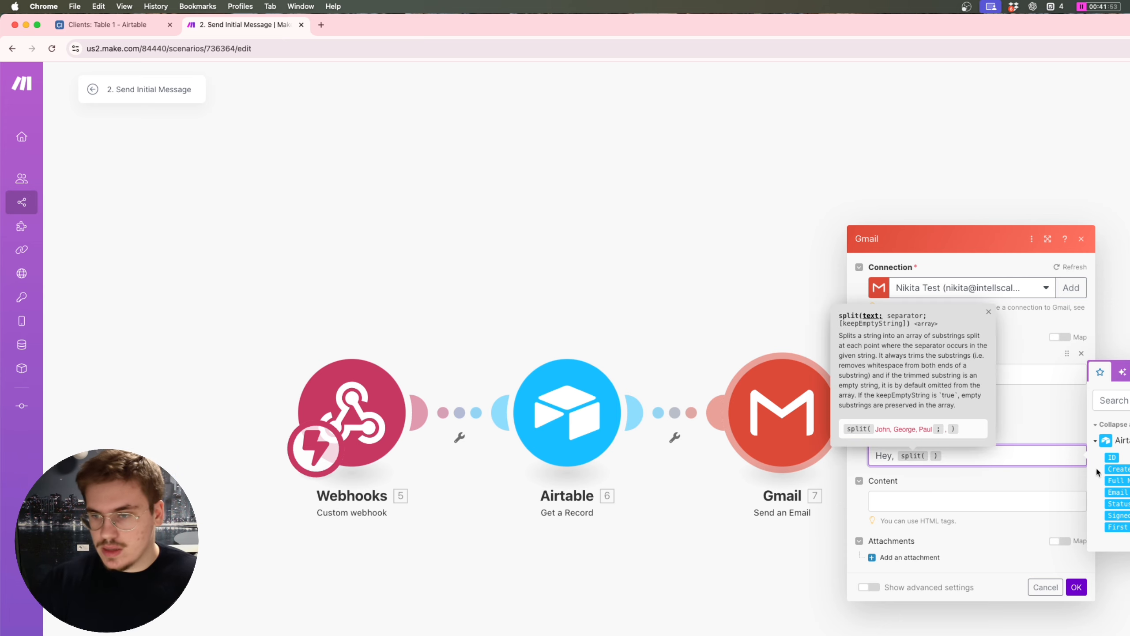
click(1116, 481)
text(; )
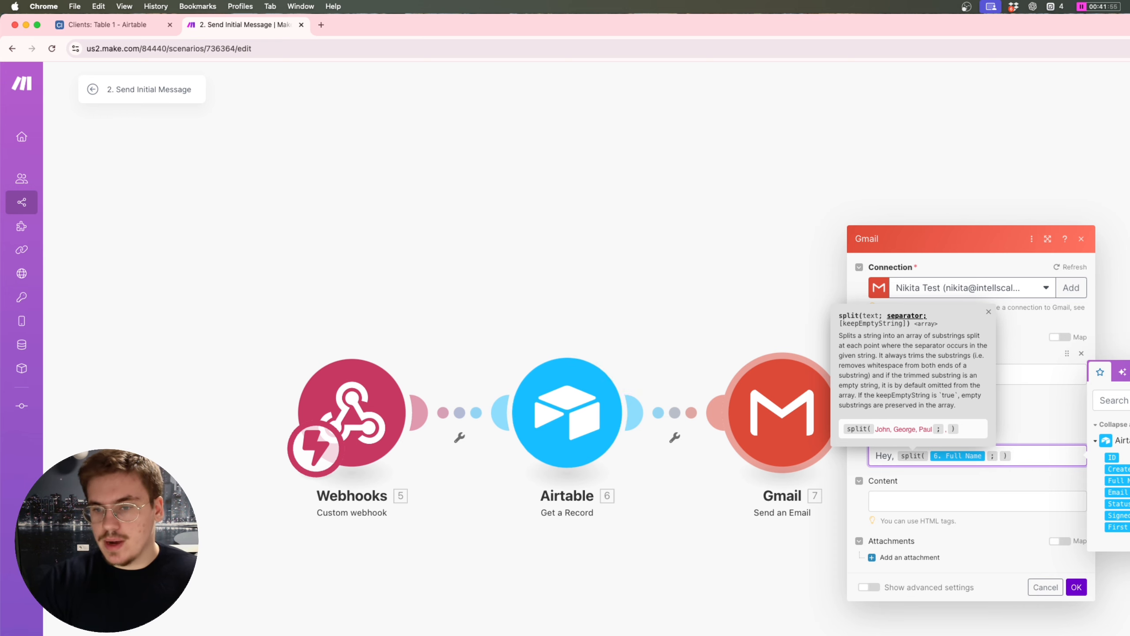
text(space)
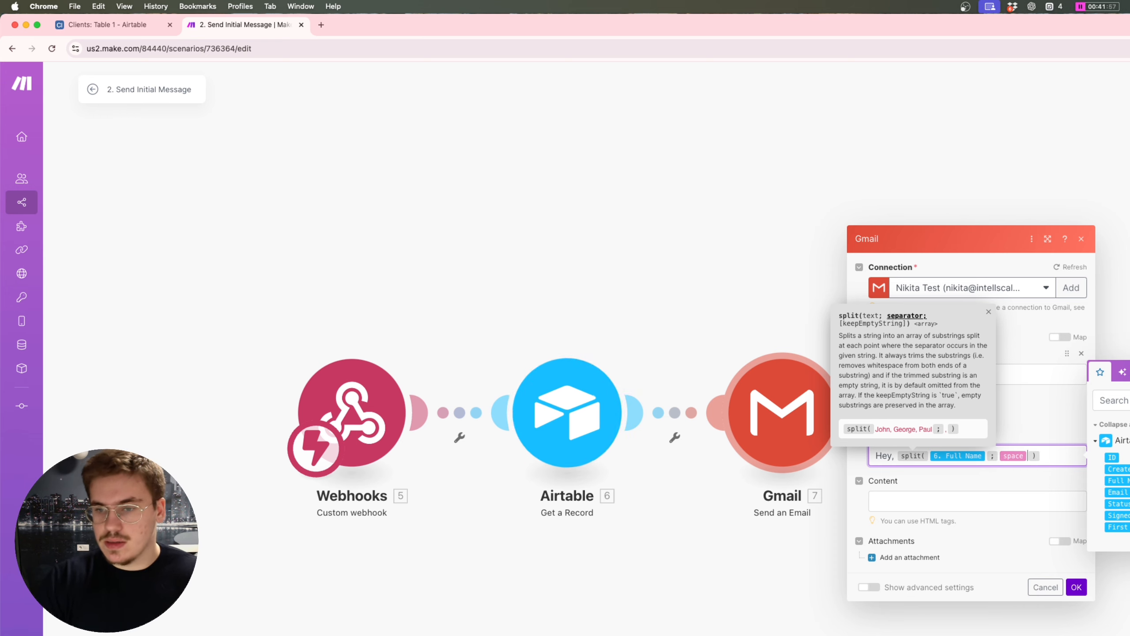
click(947, 504)
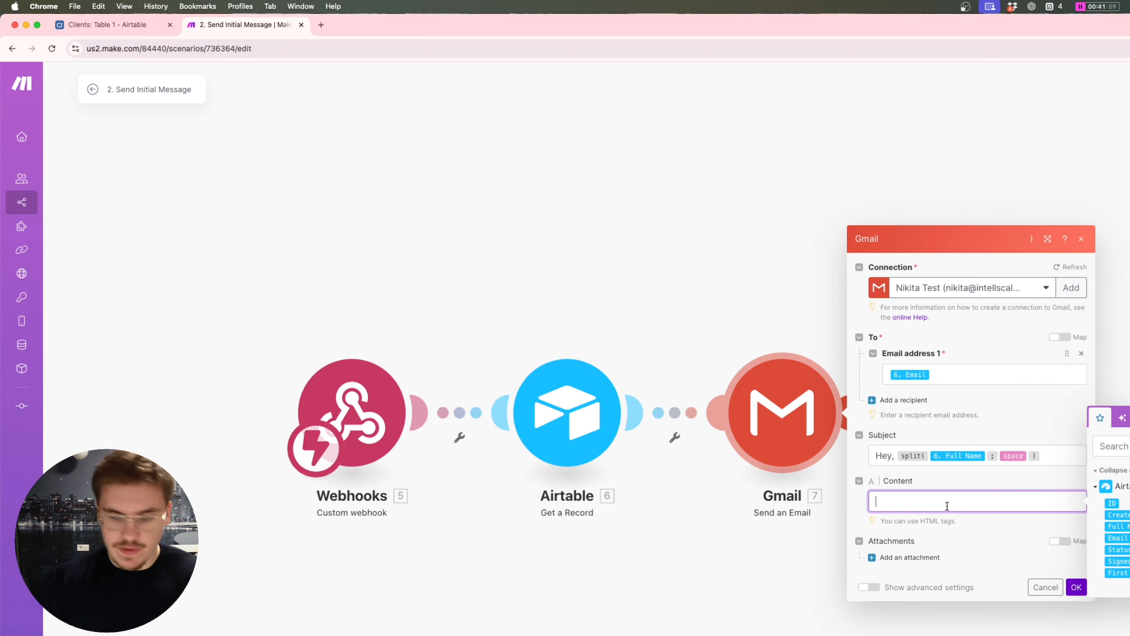
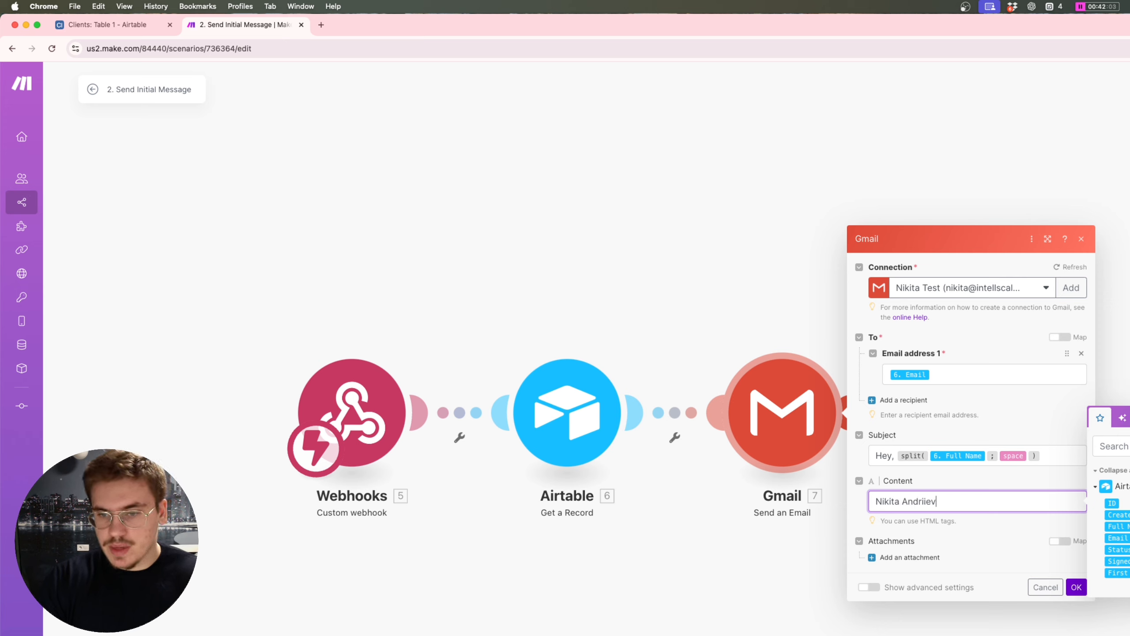
Step: Type a sample client name in Content and wrap the Subject's split in get(…; 1)
click(901, 503)
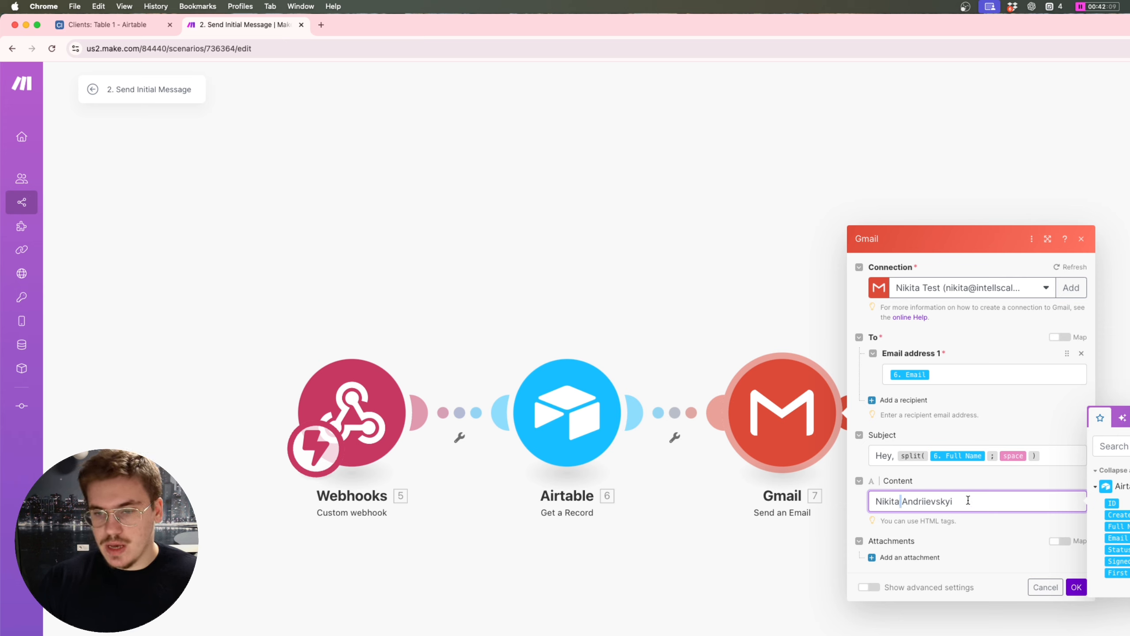
click(1055, 457)
key(Left)
key(Left)
key(Left)
key(Left)
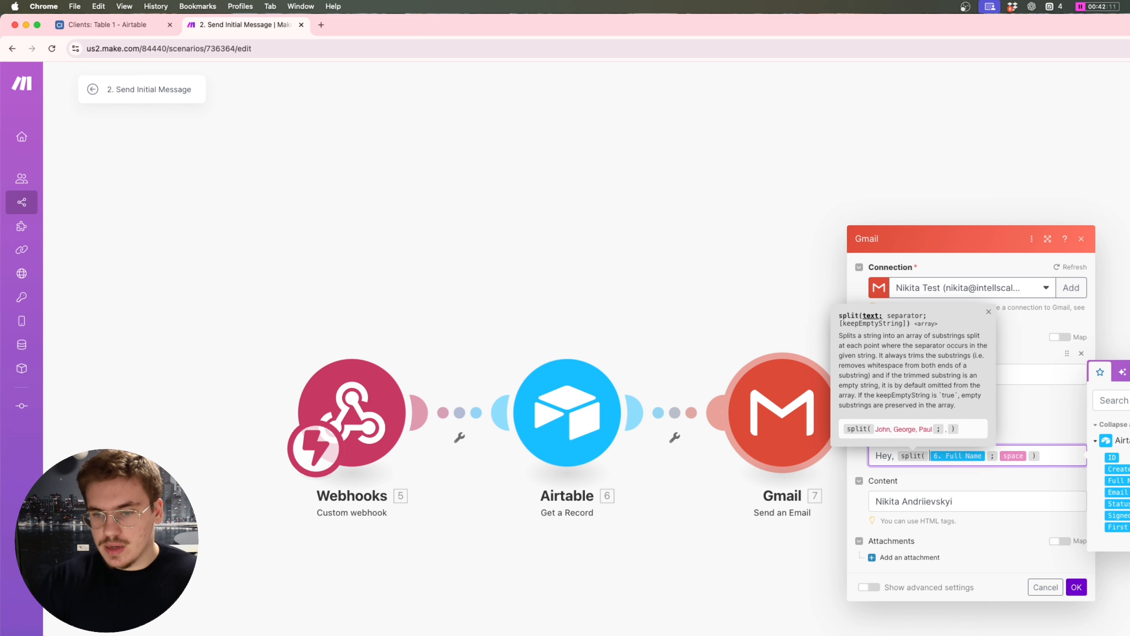
key(Left)
text(get()
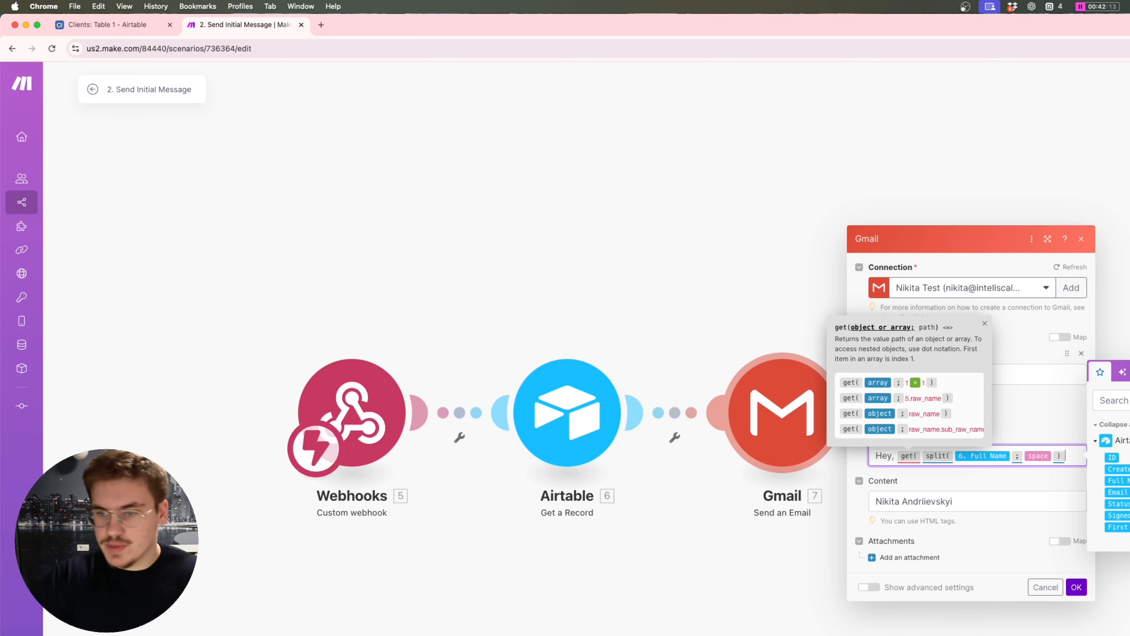
text(;1))
click(961, 515)
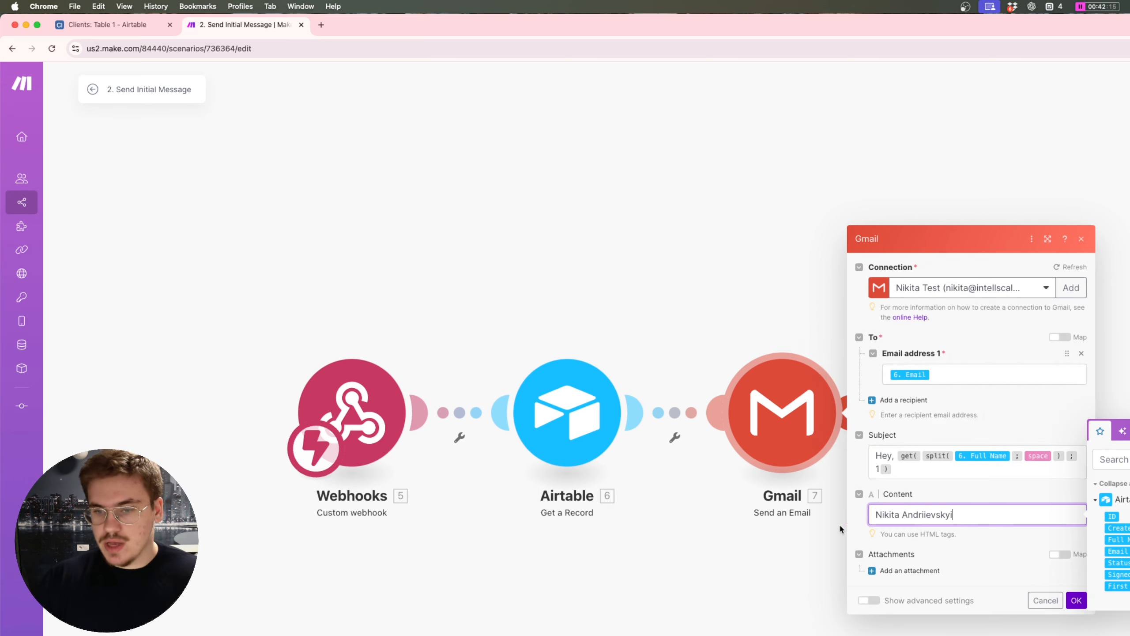
Step: Select and delete the sample name from the Content field
key(super+a)
click(894, 514)
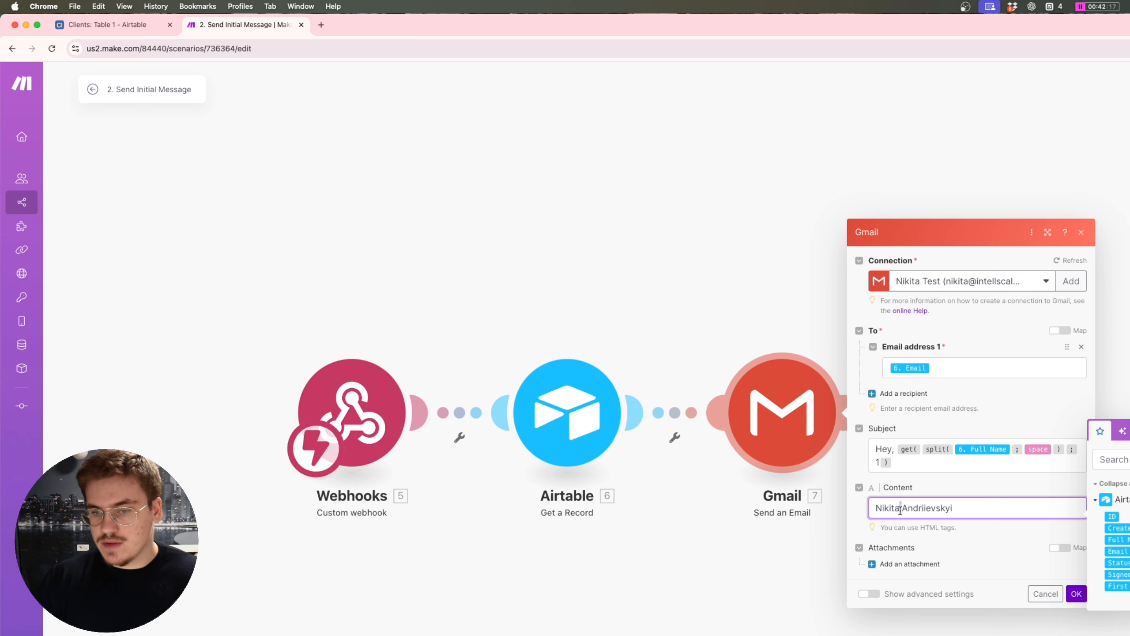
double_click(892, 508)
double_click(931, 508)
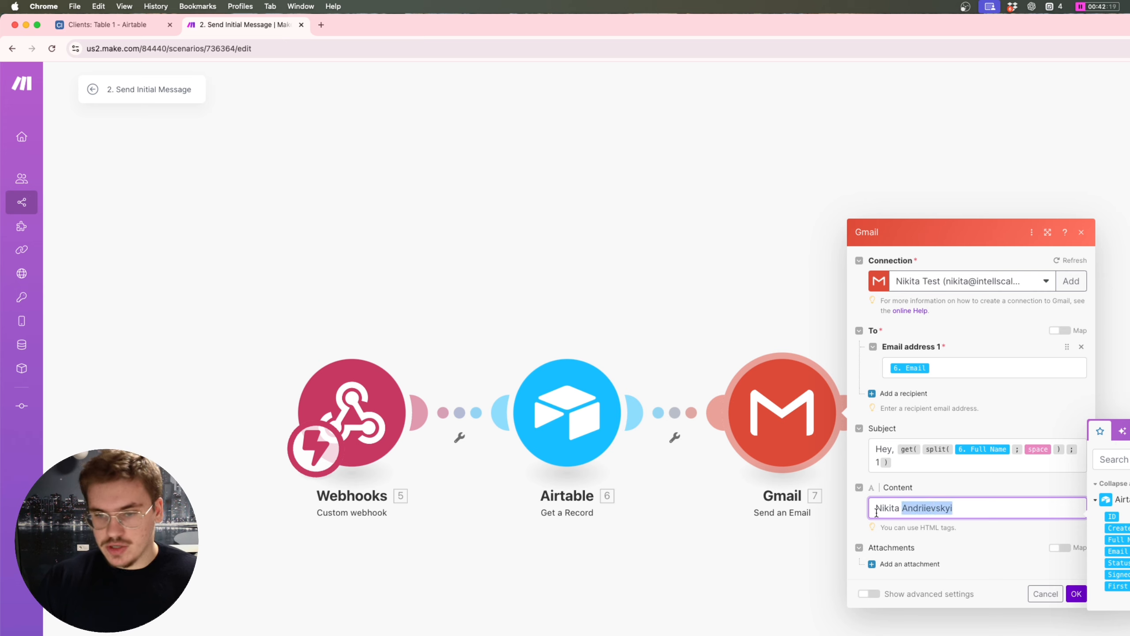
click(902, 509)
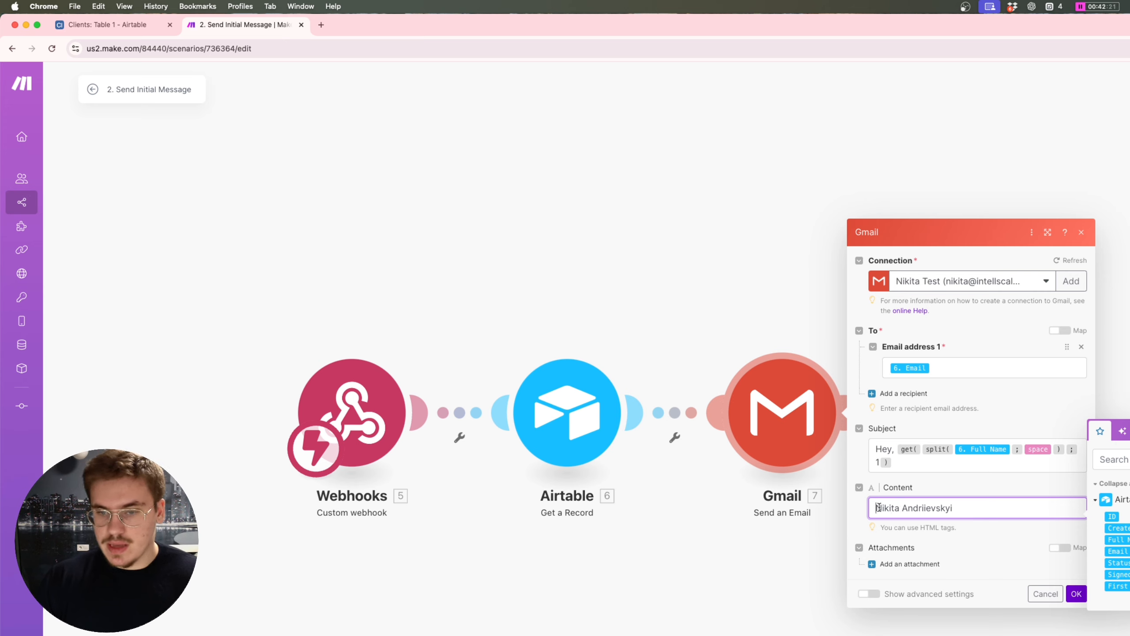
double_click(897, 506)
triple_click(935, 507)
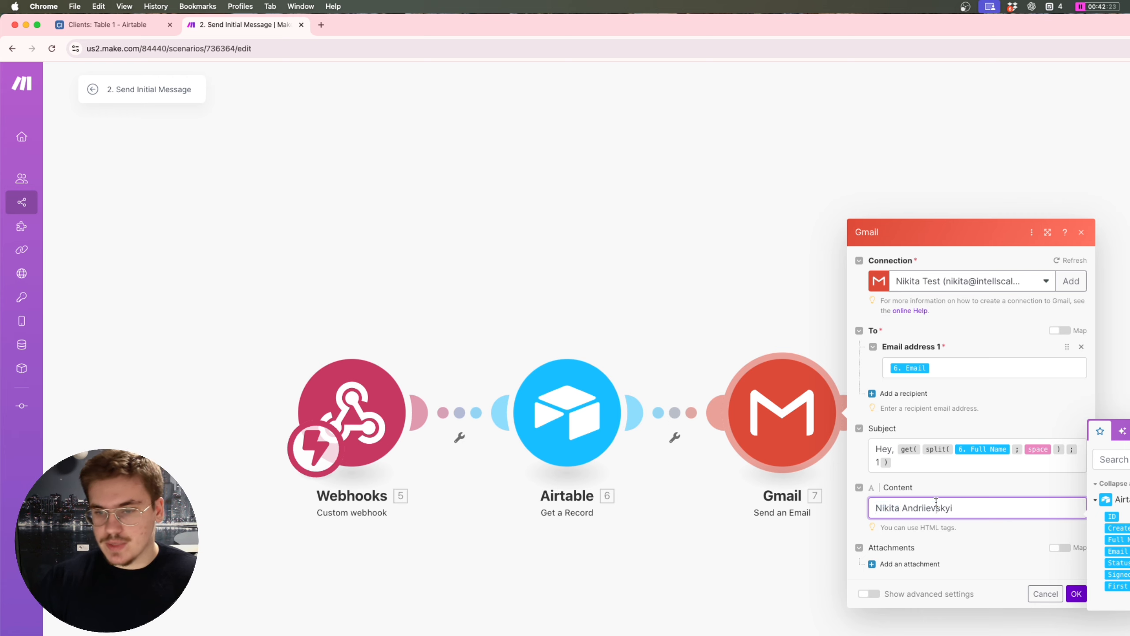
key(BackSpace)
Step: Wrap the Subject's first-name expression in startcase() to capitalise it
click(931, 455)
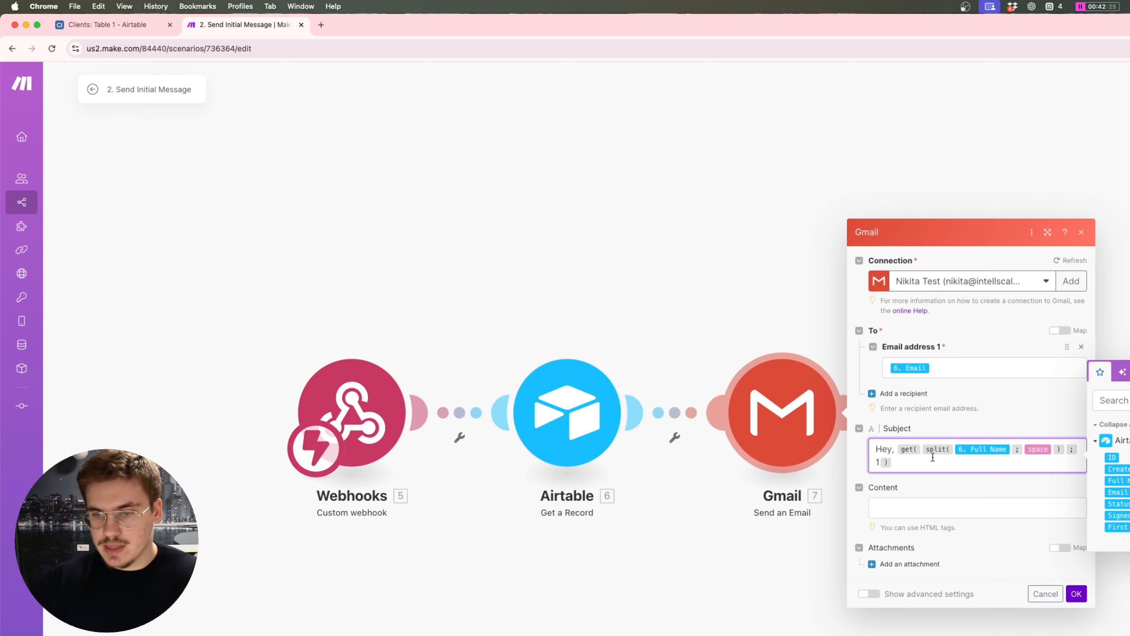
click(930, 475)
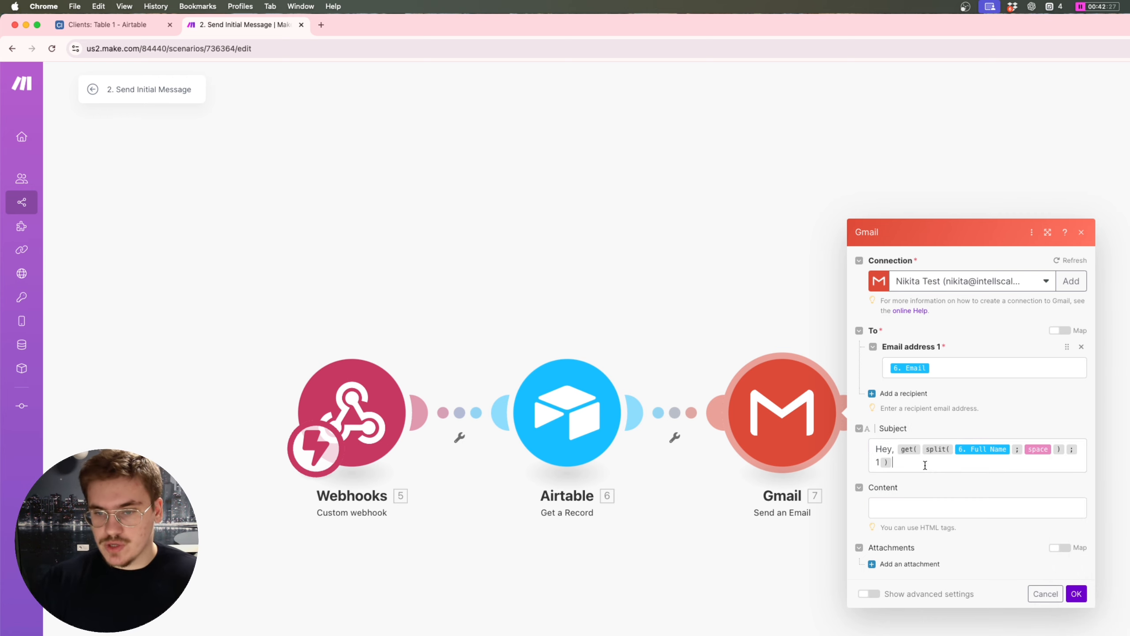
click(923, 464)
click(896, 448)
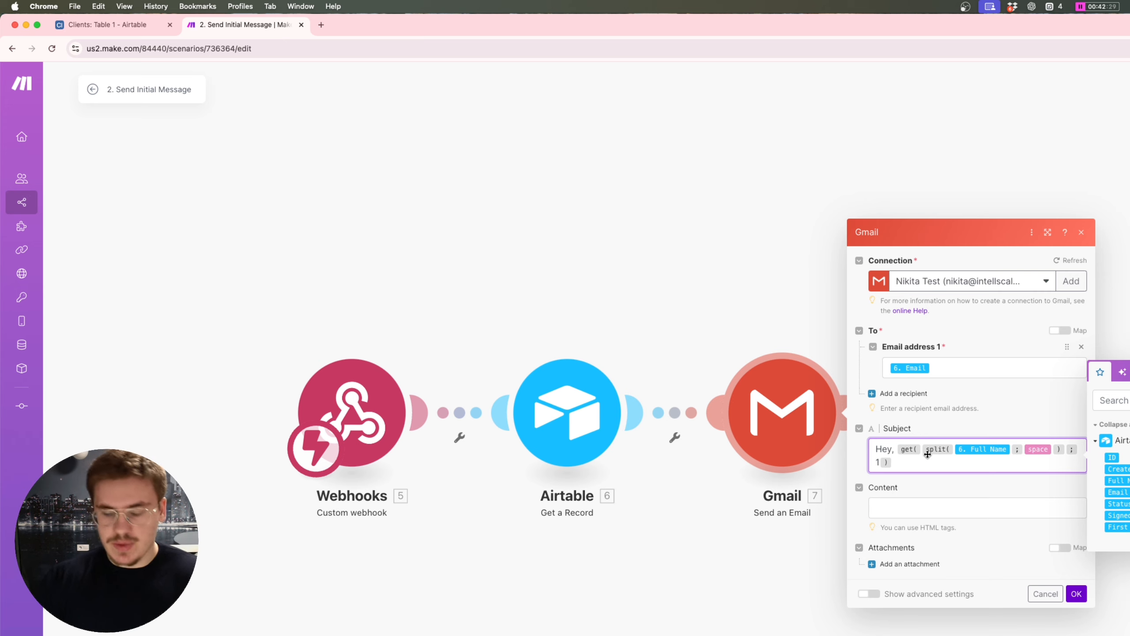
text(startcase()
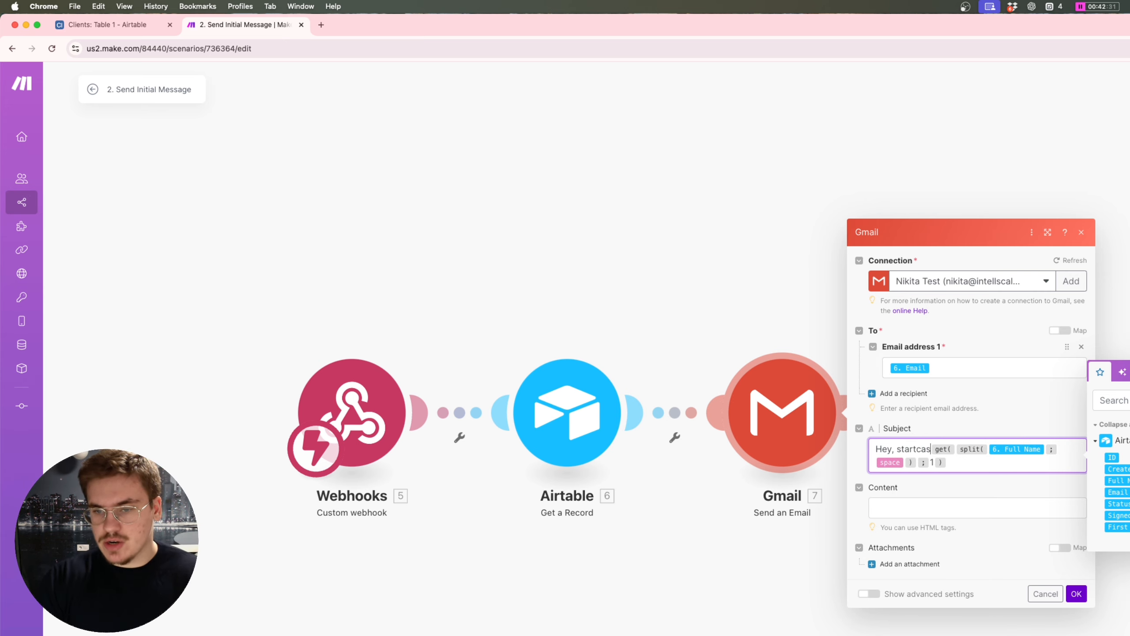
text())
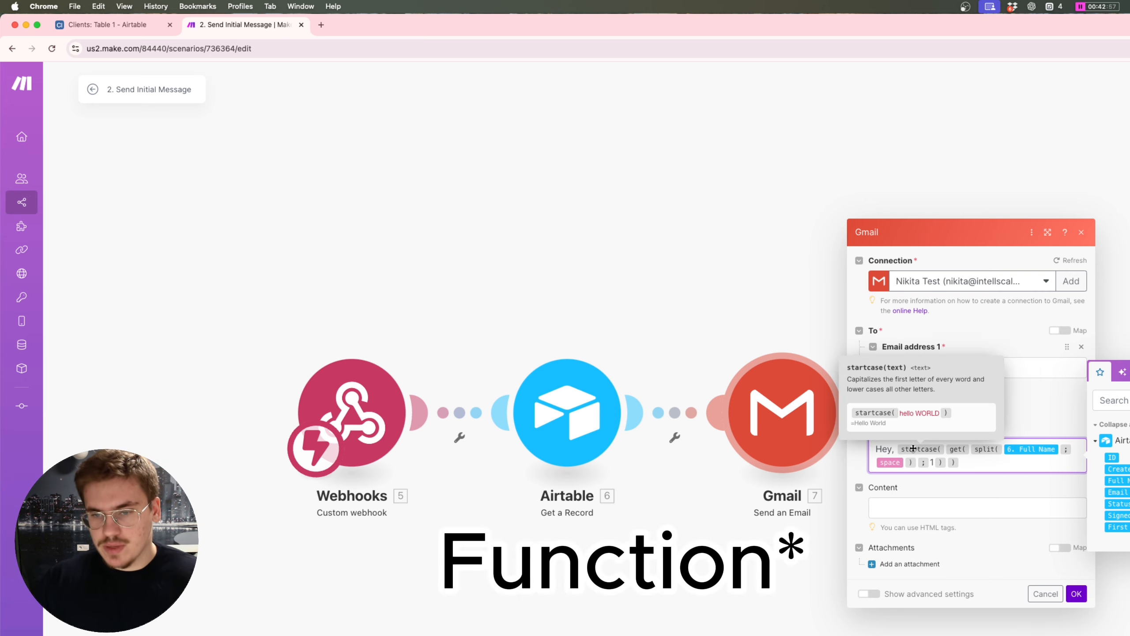
click(900, 500)
Step: Type a test name in Content and delete it again, leaving the body empty
text(NIKITA)
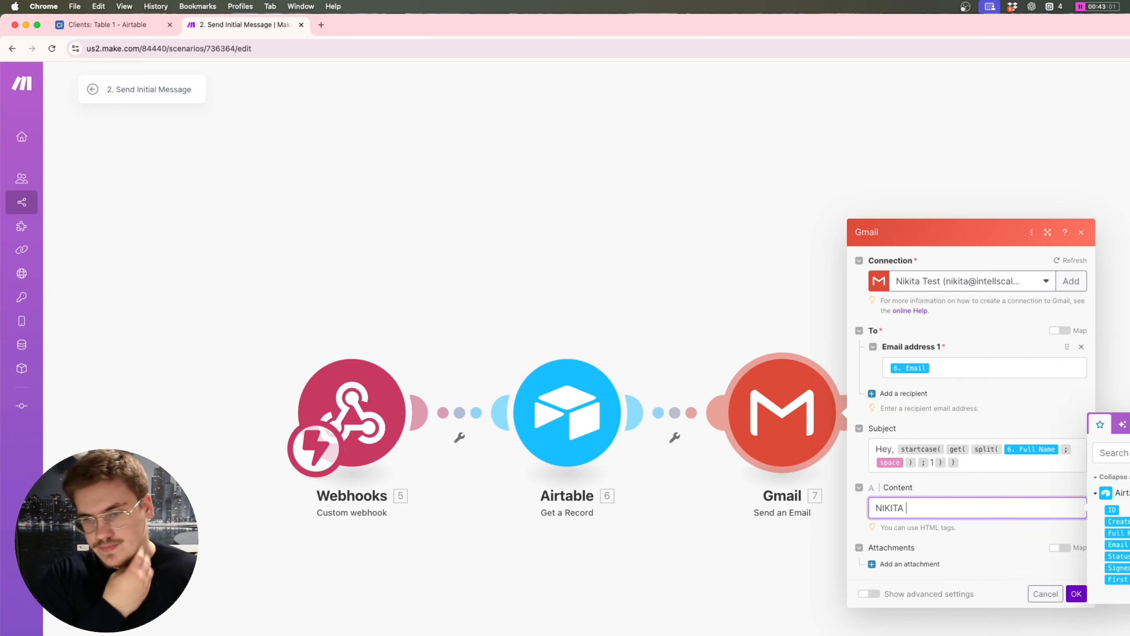
key(alt+BackSpace)
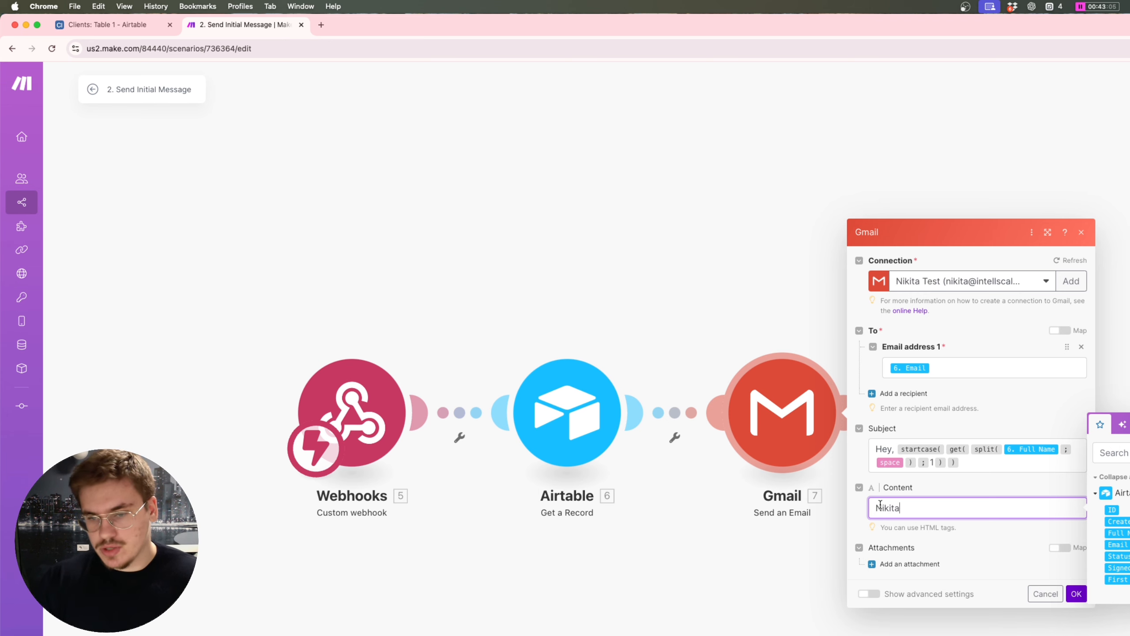
mouse_move(881, 505)
mouse_down()
mouse_move(890, 508)
mouse_move(863, 510)
mouse_up()
click(907, 508)
click(877, 508)
click(890, 508)
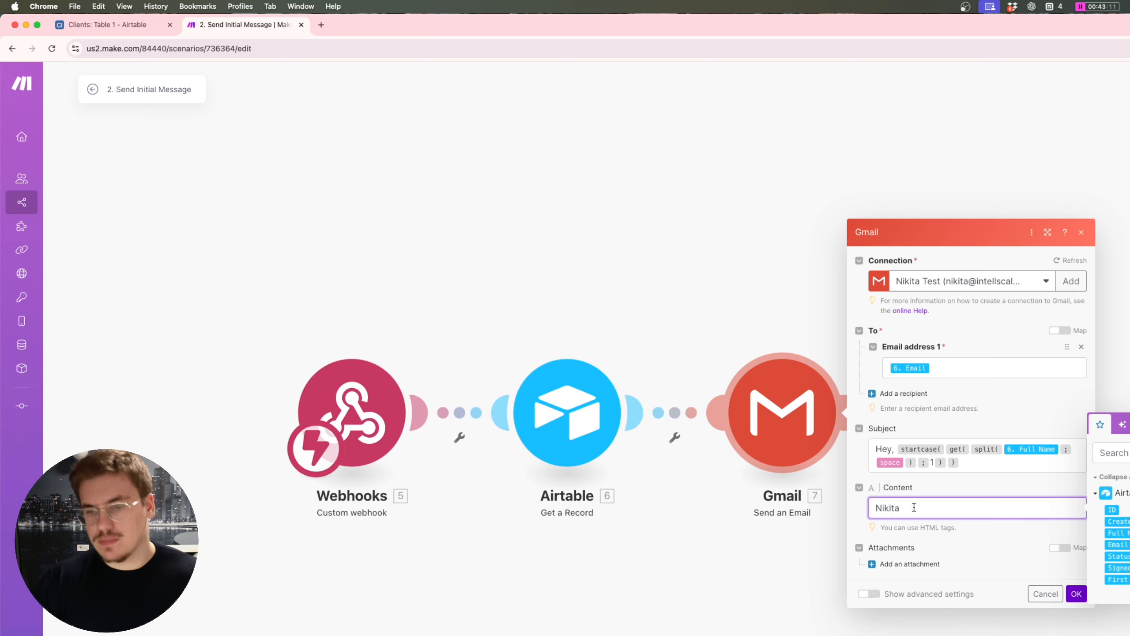
key(super+a)
key(BackSpace)
click(984, 456)
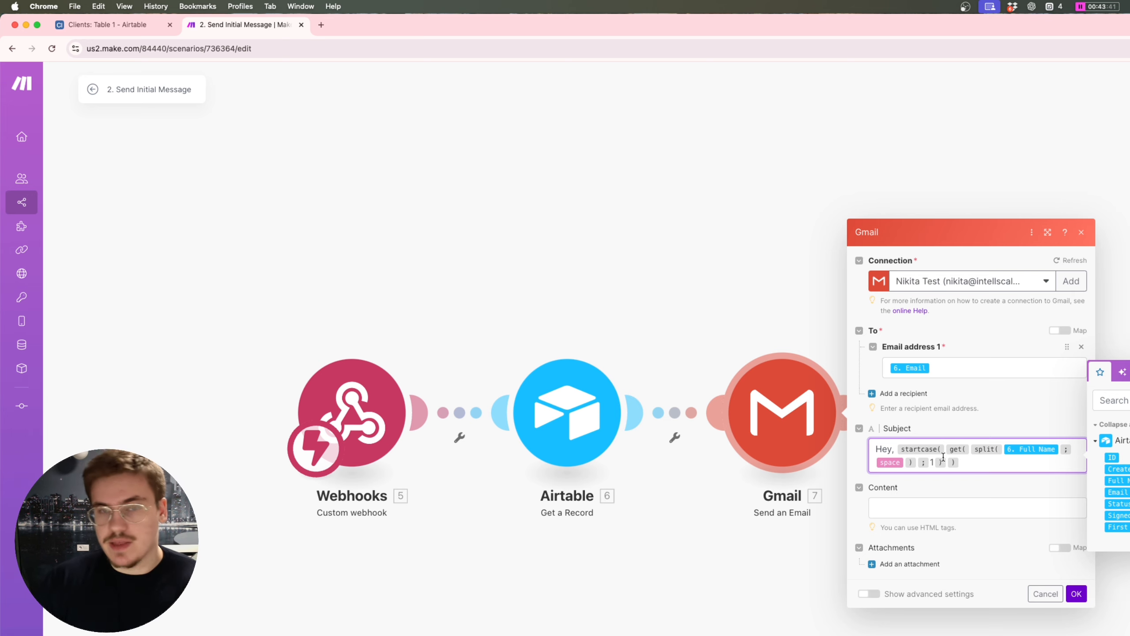
Step: Copy the whole Subject greeting expression to the clipboard
click(910, 514)
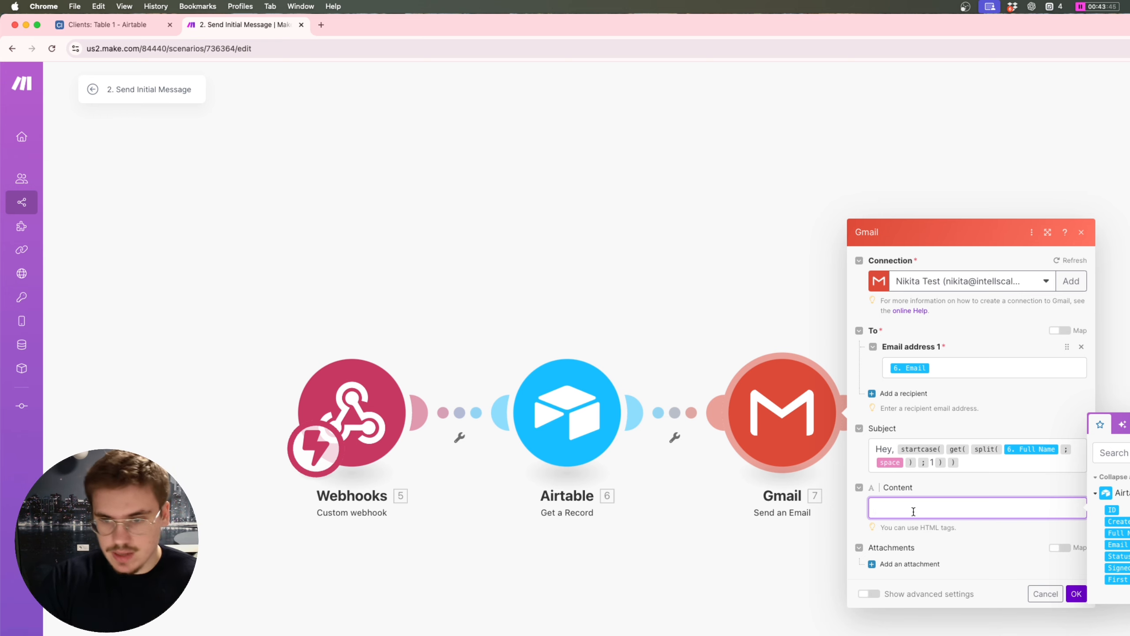
click(992, 463)
key(ctrl+a)
key(ctrl+c)
Step: Paste the greeting into Content and add the 'Thanks for submitting the form!' call-request paragraph
click(968, 512)
key(ctrl+v)
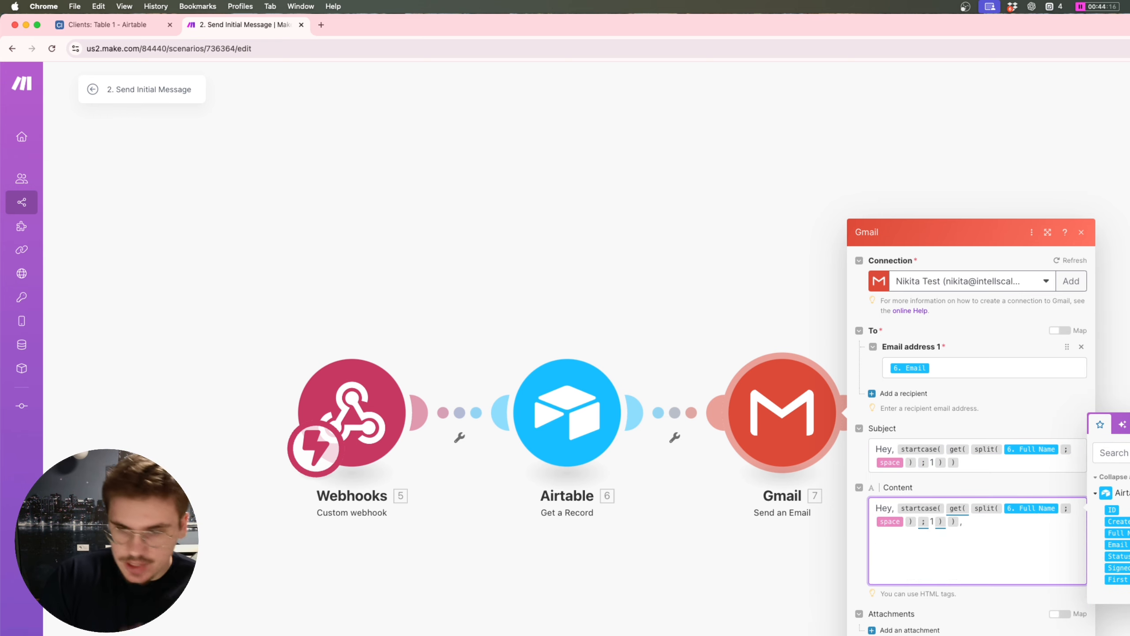
text(Thanks for sub)
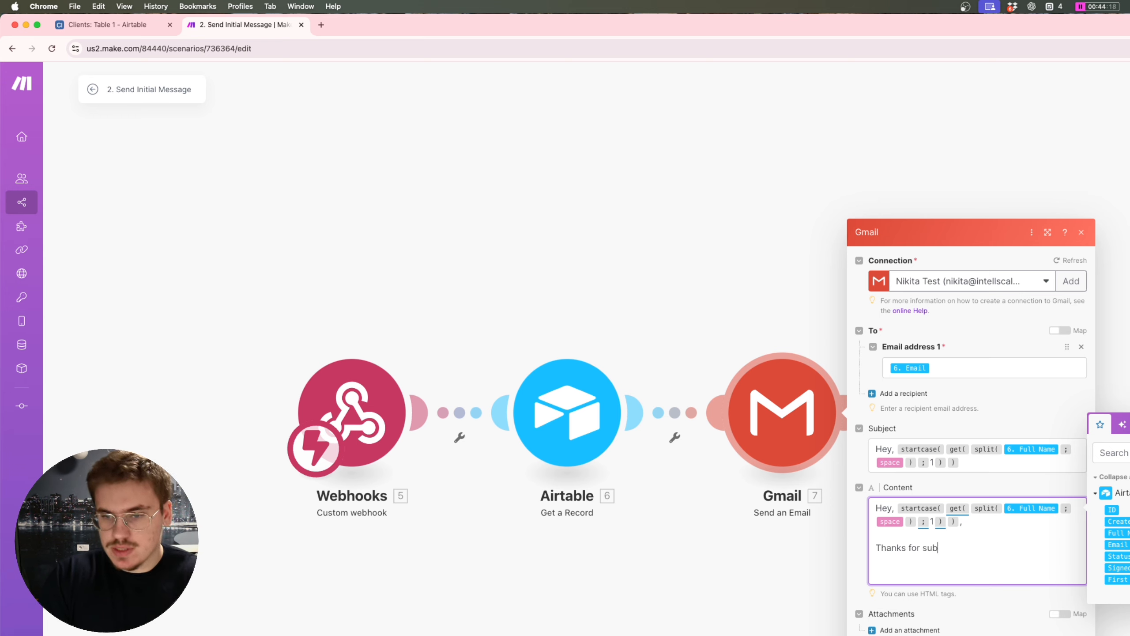
text(mitting the form)
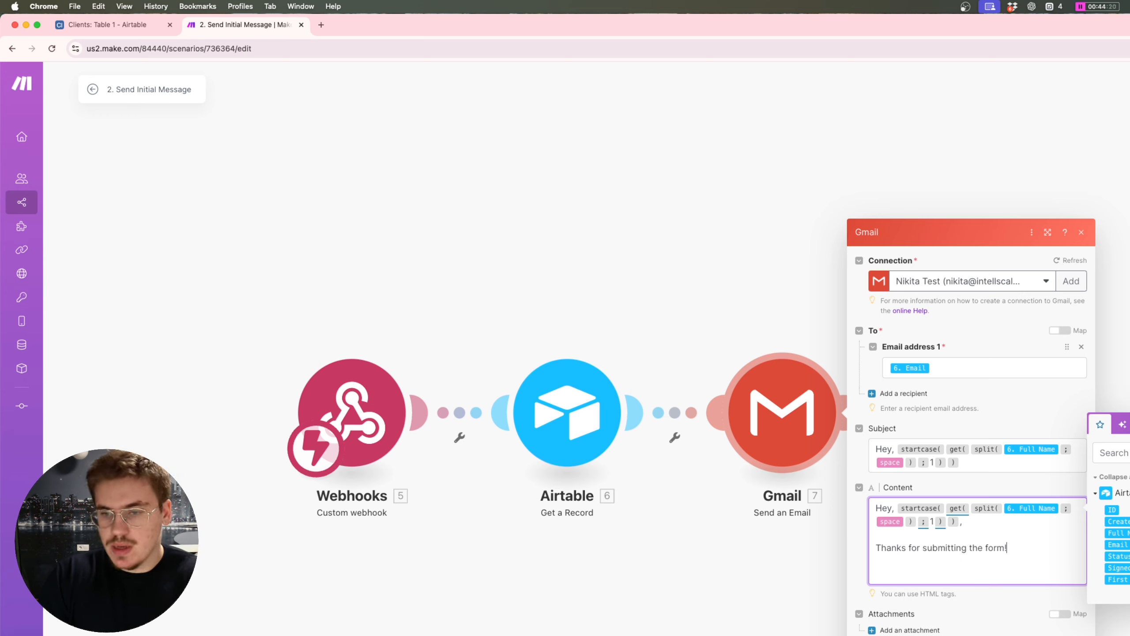
text(! I would l)
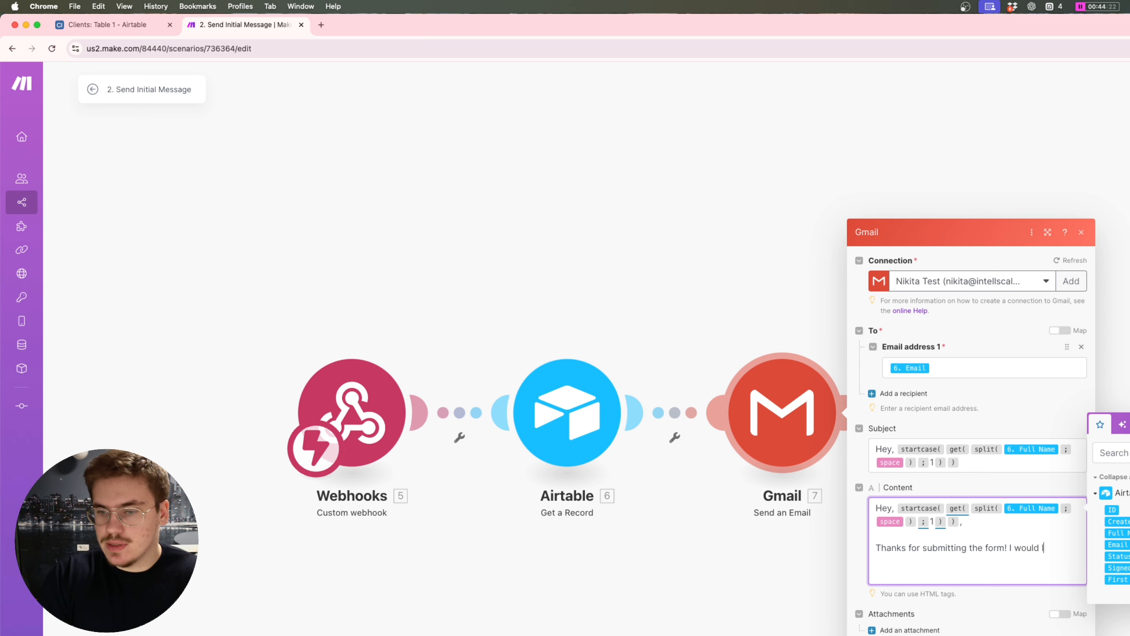
text(ove to schedule a cal)
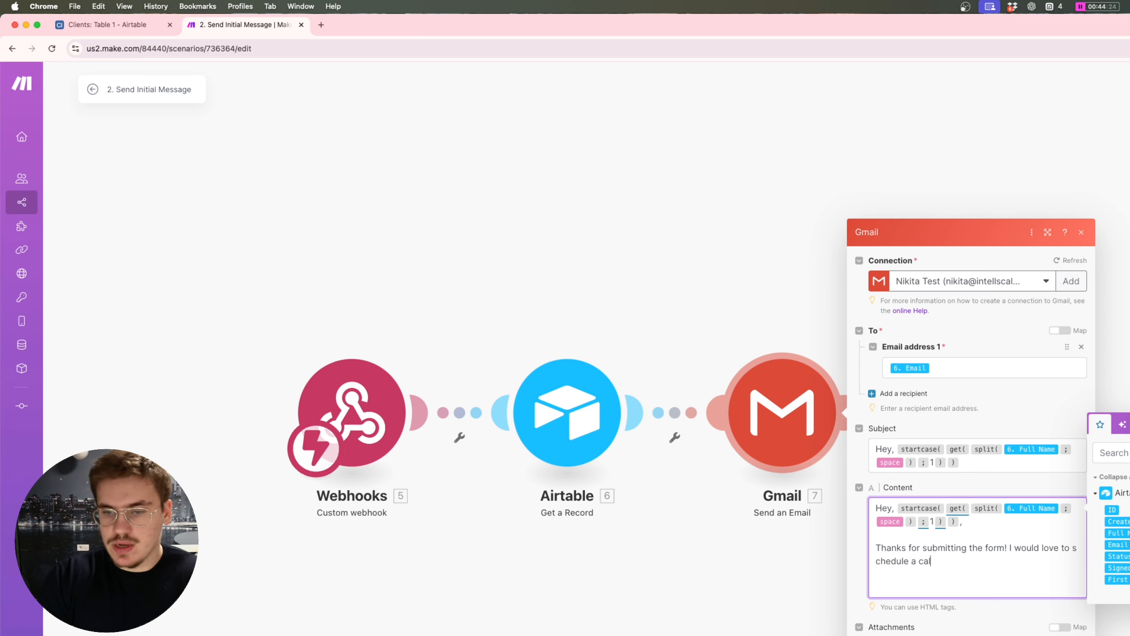
text(l with you to )
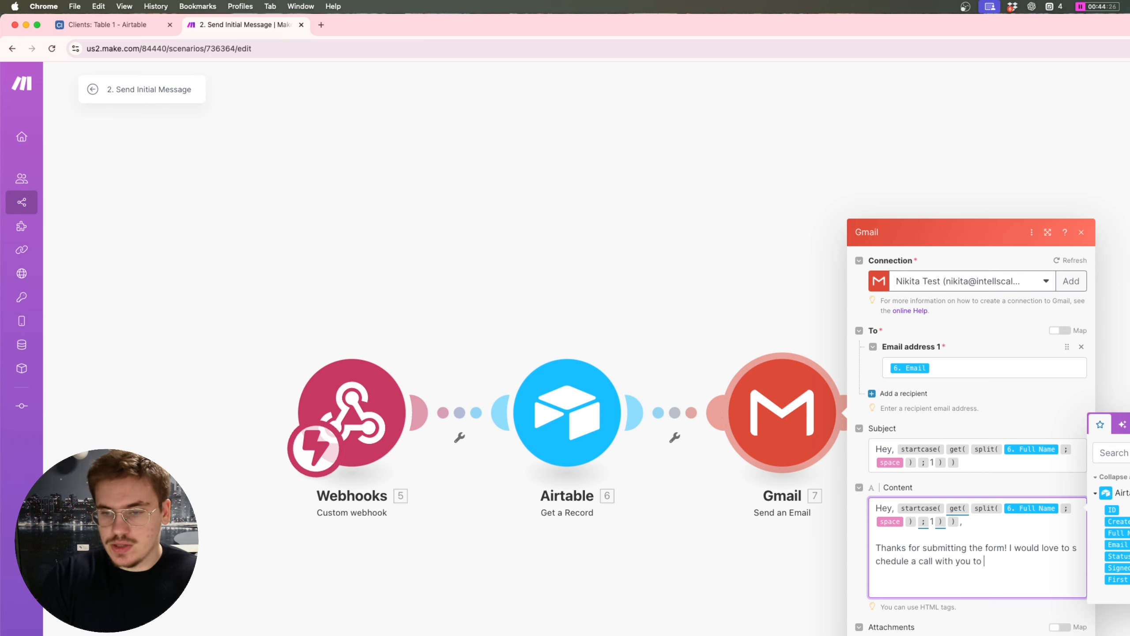
text(discuss the ser)
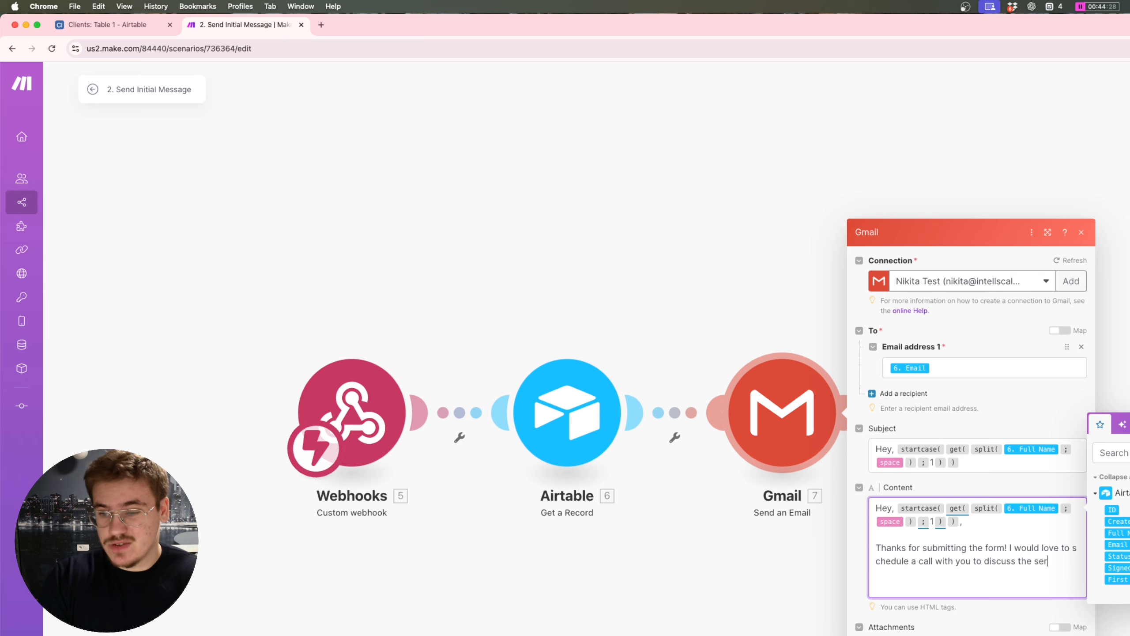
text(vice in more )
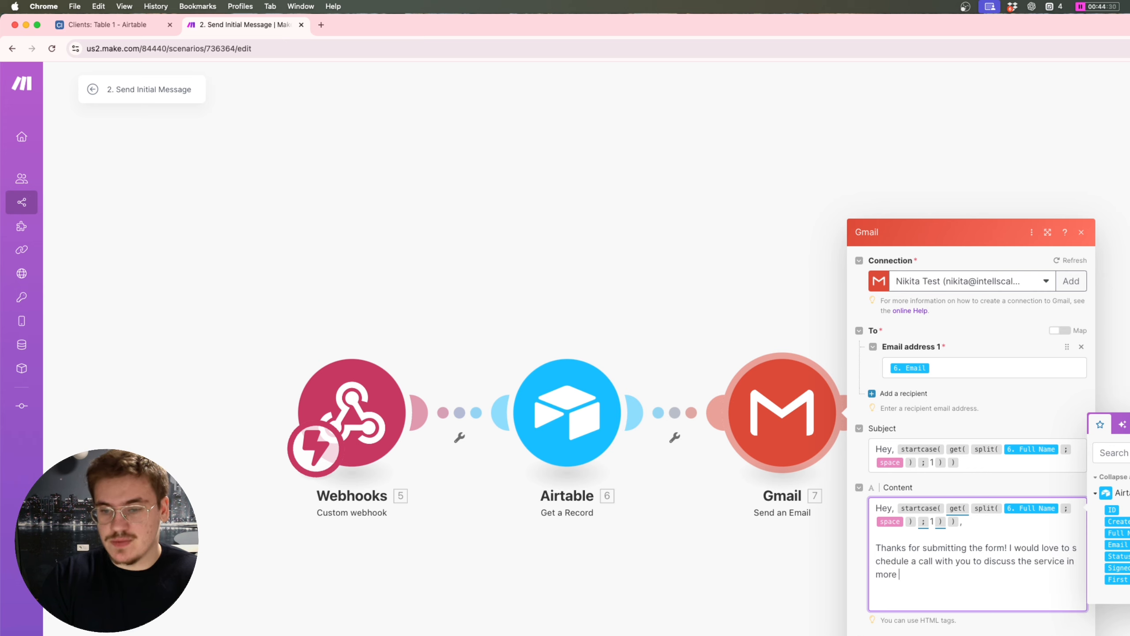
text(detial)
key(BackSpace)
key(BackSpace)
key(BackSpace)
text(ail!)
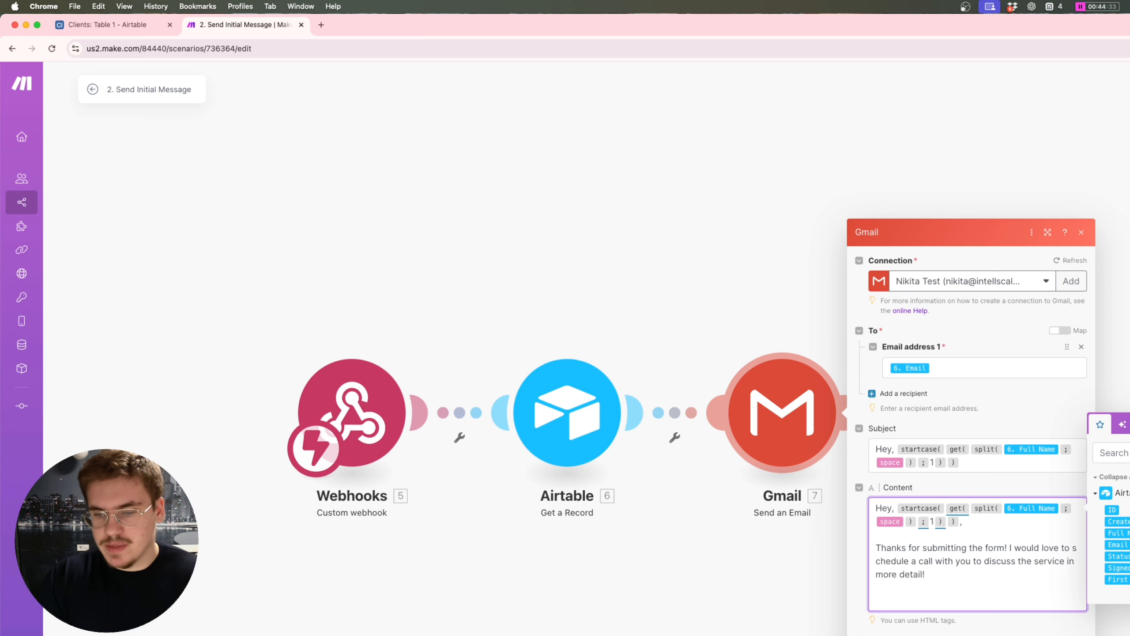
key(Return)
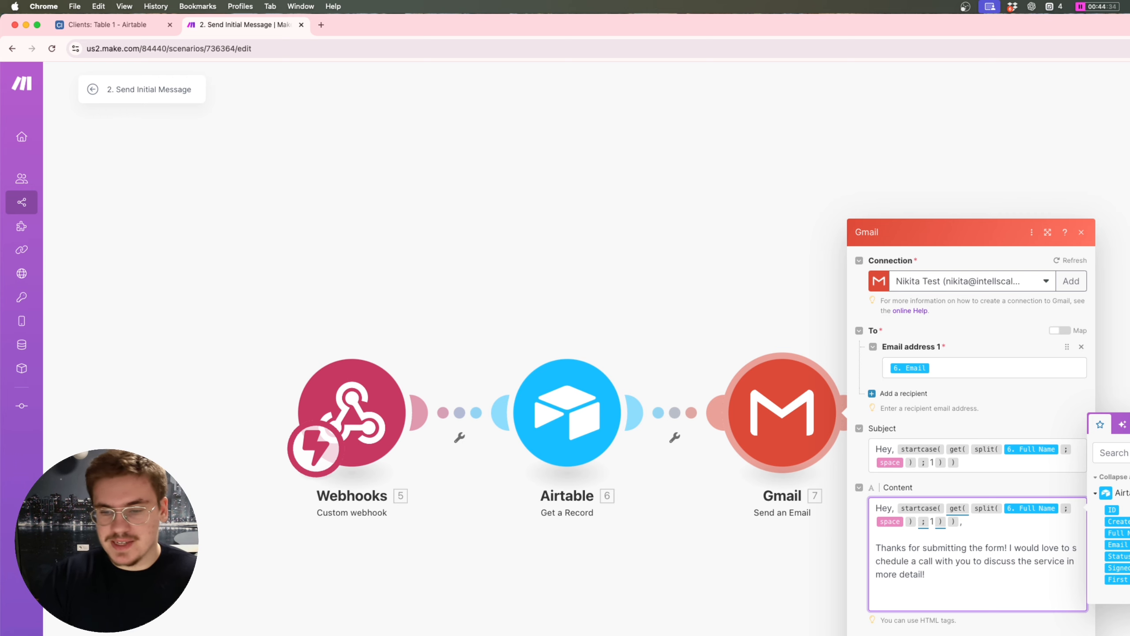
Step: Add the line 'You can book a time that suits you best here' below the paragraph
drag(949, 572, 871, 507)
scroll(925, 554, down, 2)
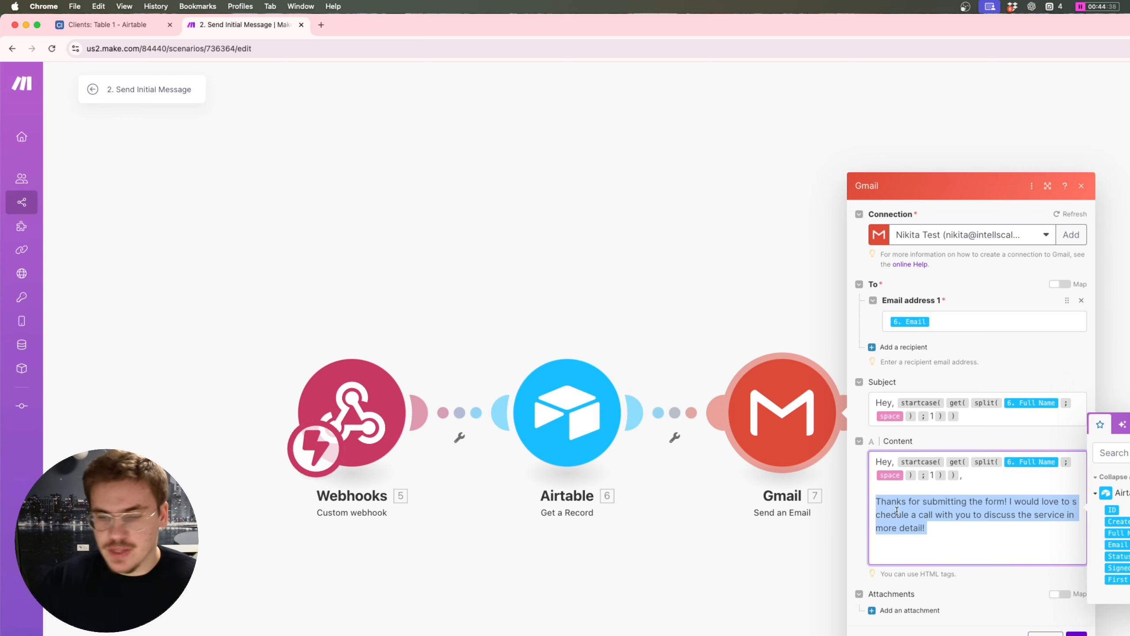
click(919, 552)
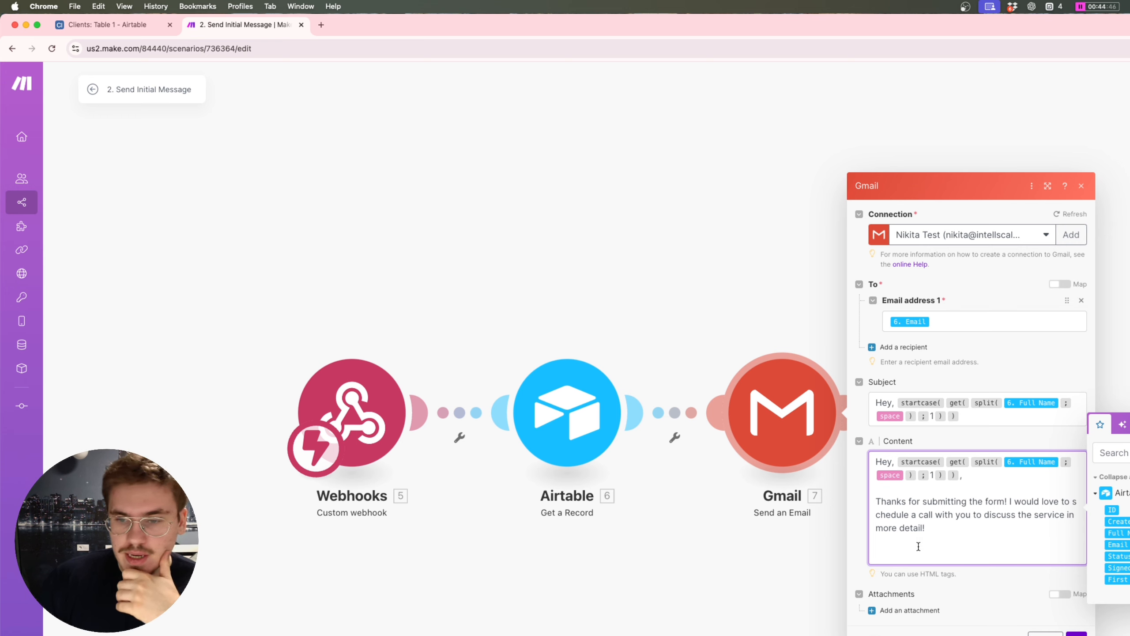
drag(941, 532, 854, 507)
click(933, 530)
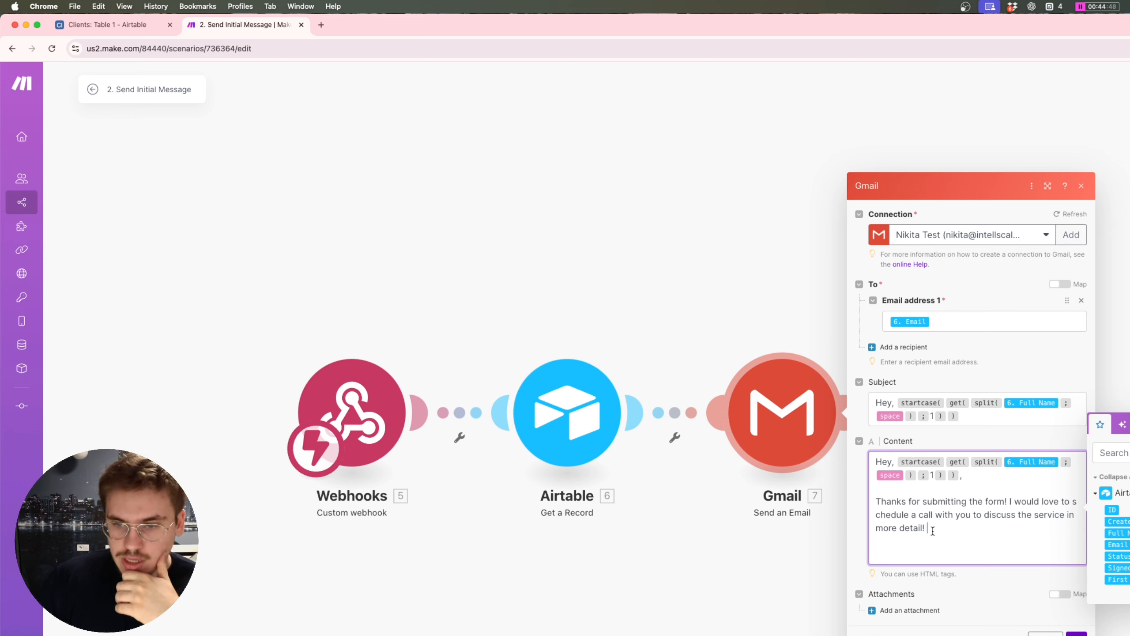
click(912, 551)
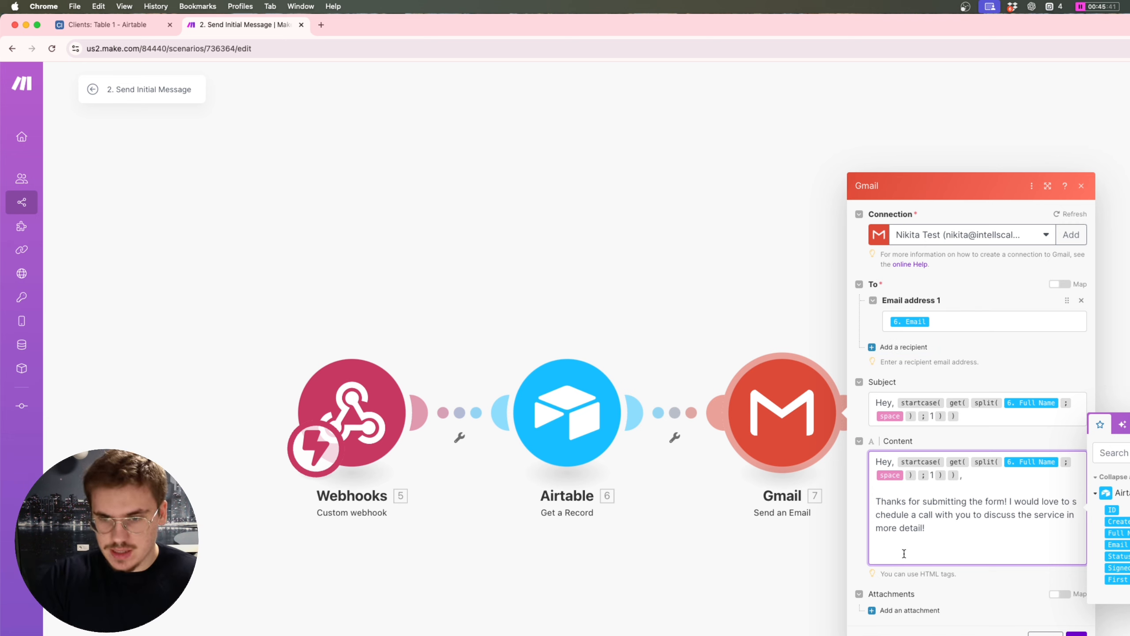
text(You can book)
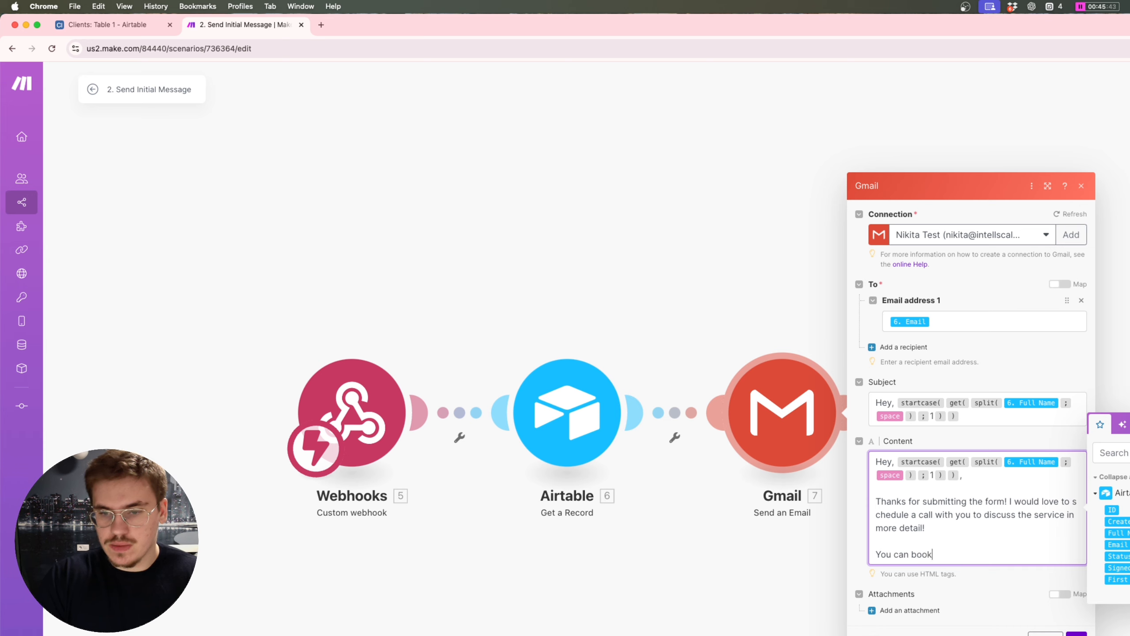
text( a time that suits y)
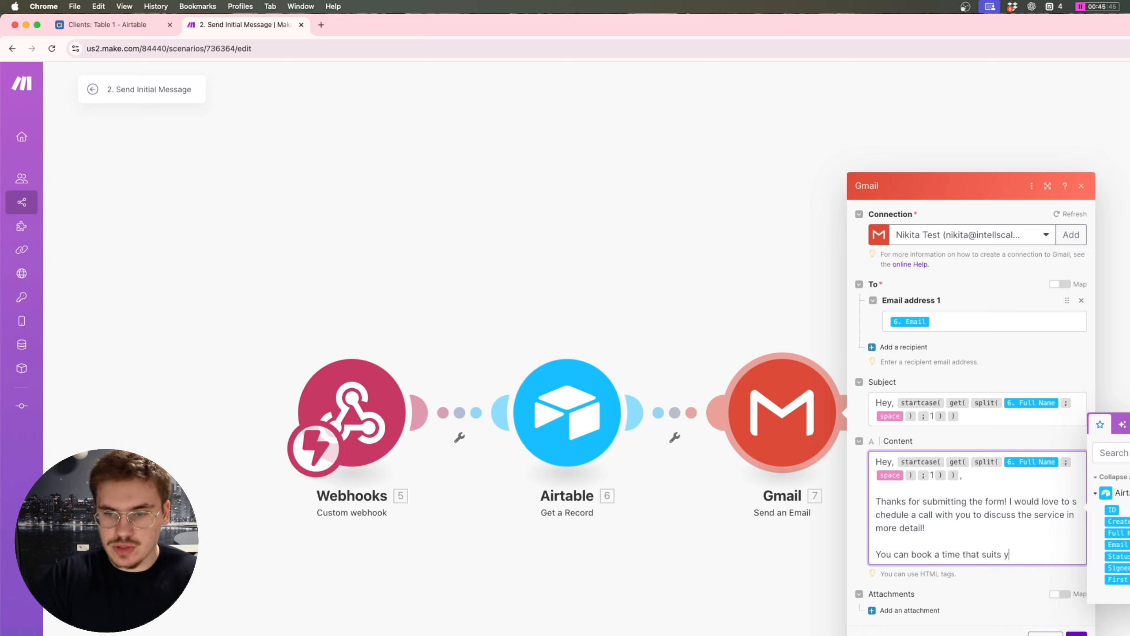
text(ou best here)
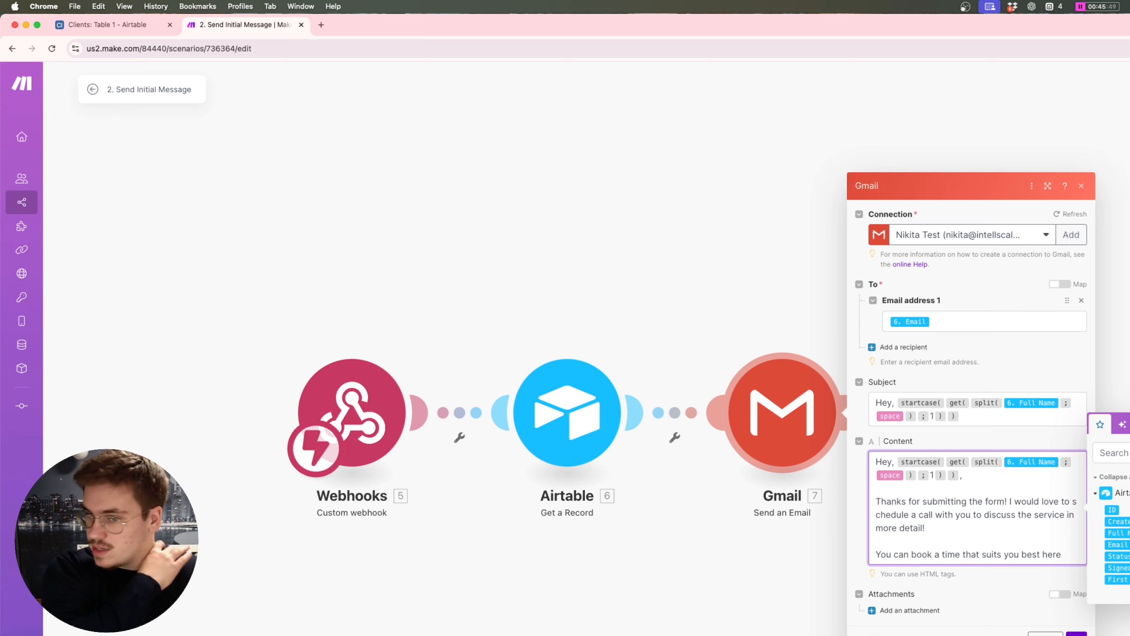
Step: Wrap 'here' in an <a href="…"></a> link pointing to the pasted Cal.com booking URL
click(1041, 554)
text(<a>)
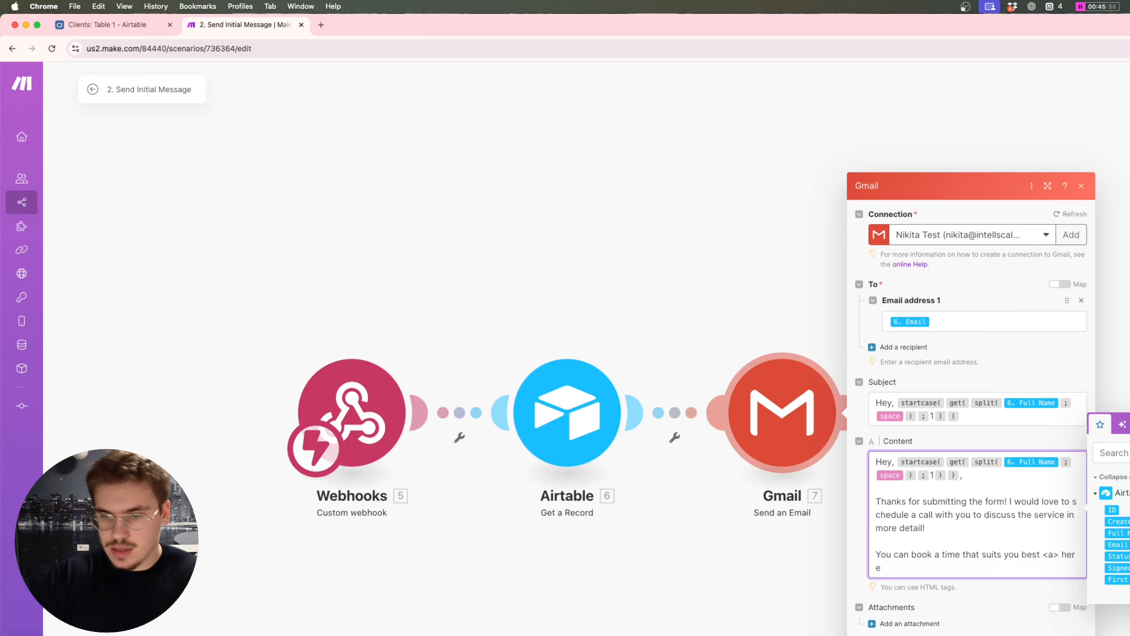
click(876, 541)
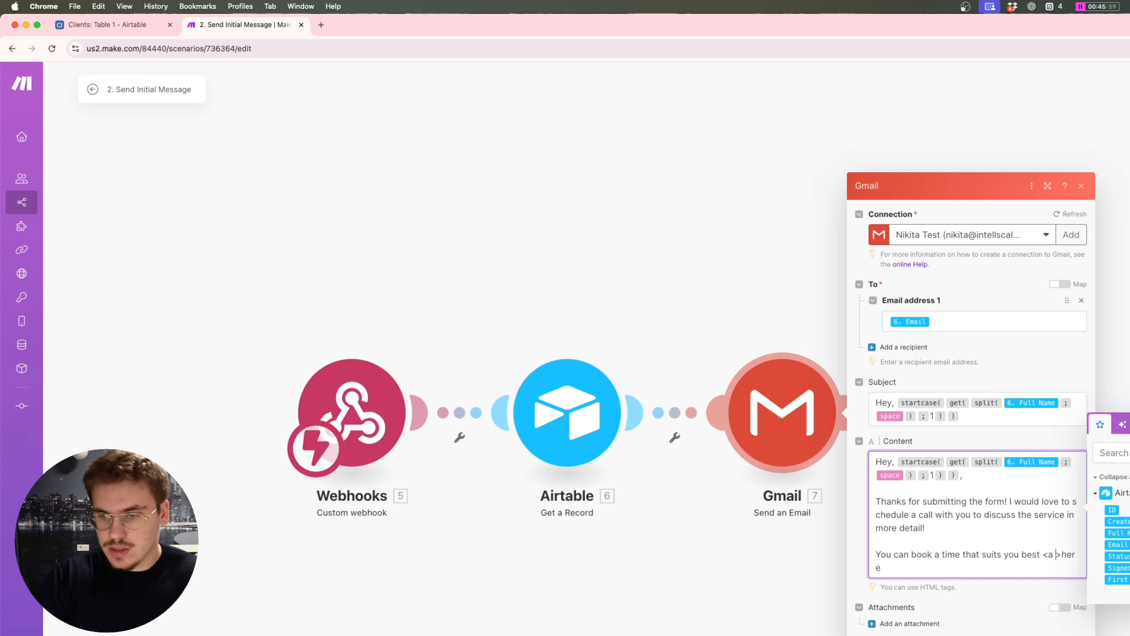
key(BackSpace)
key(Left)
text(href="")
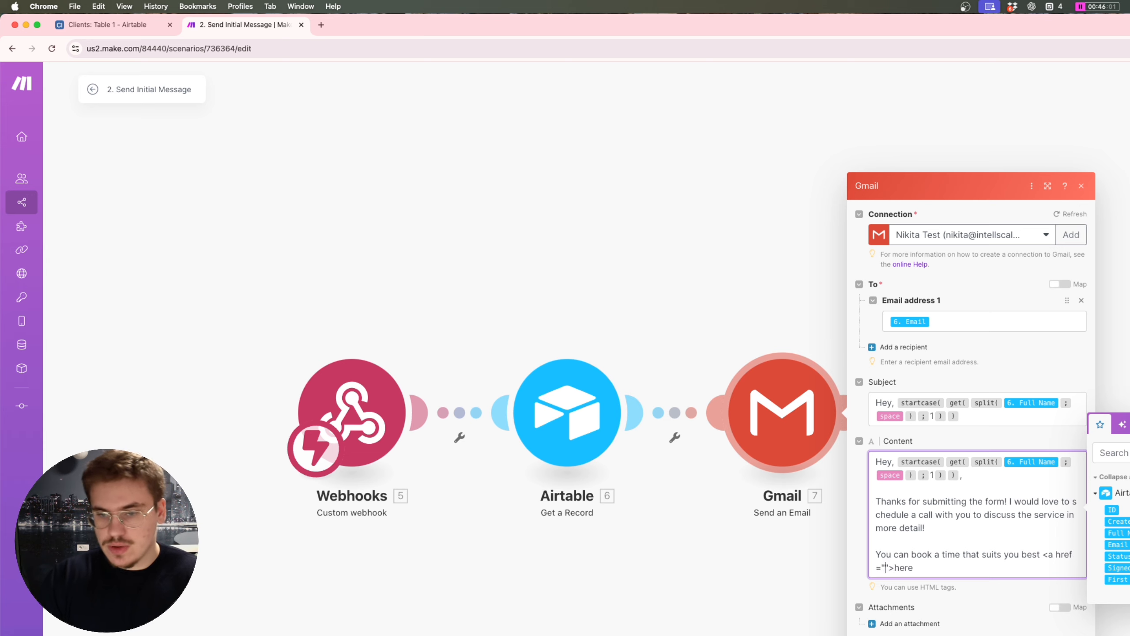
text(https://cal.com/nikita-andriievskyi/discovery-call)
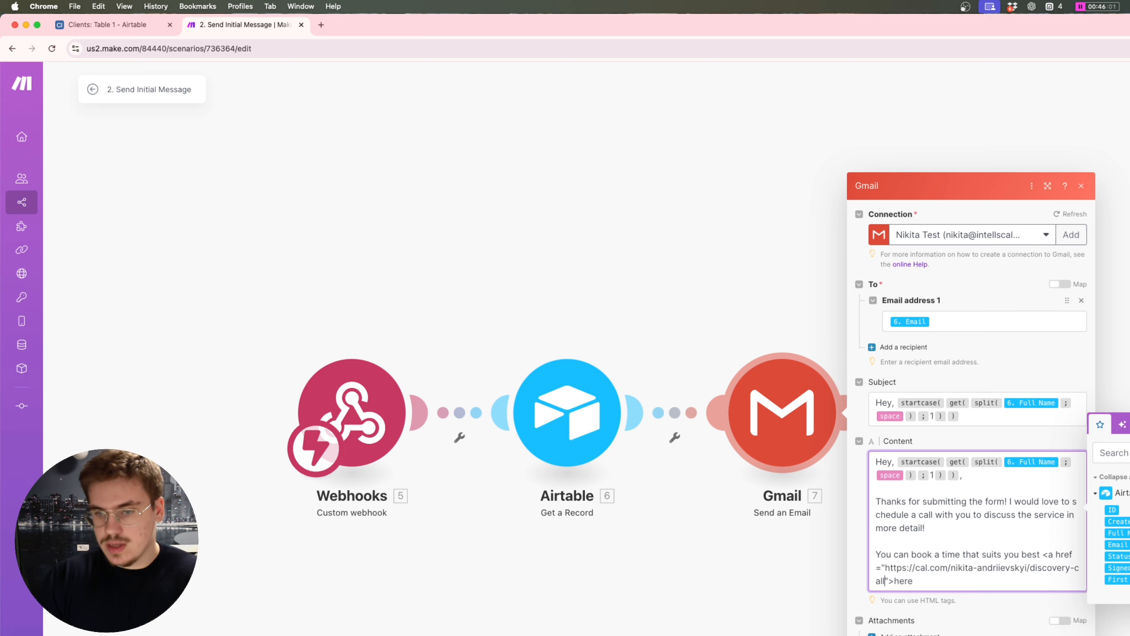
click(914, 578)
scroll(914, 578, down, 1)
text(</a)
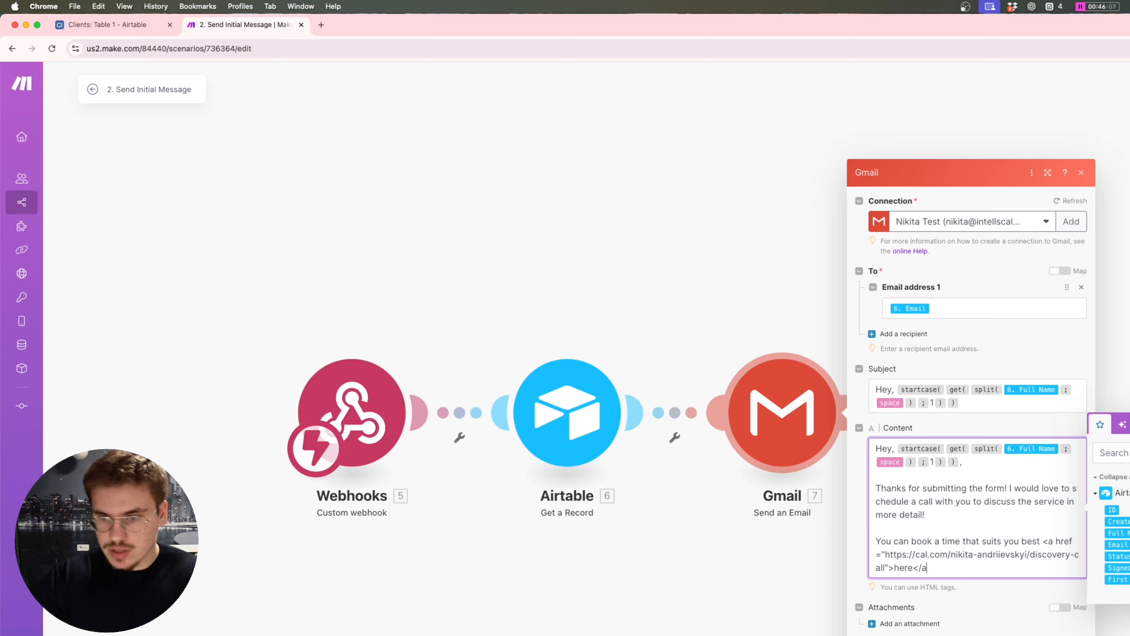
text(>)
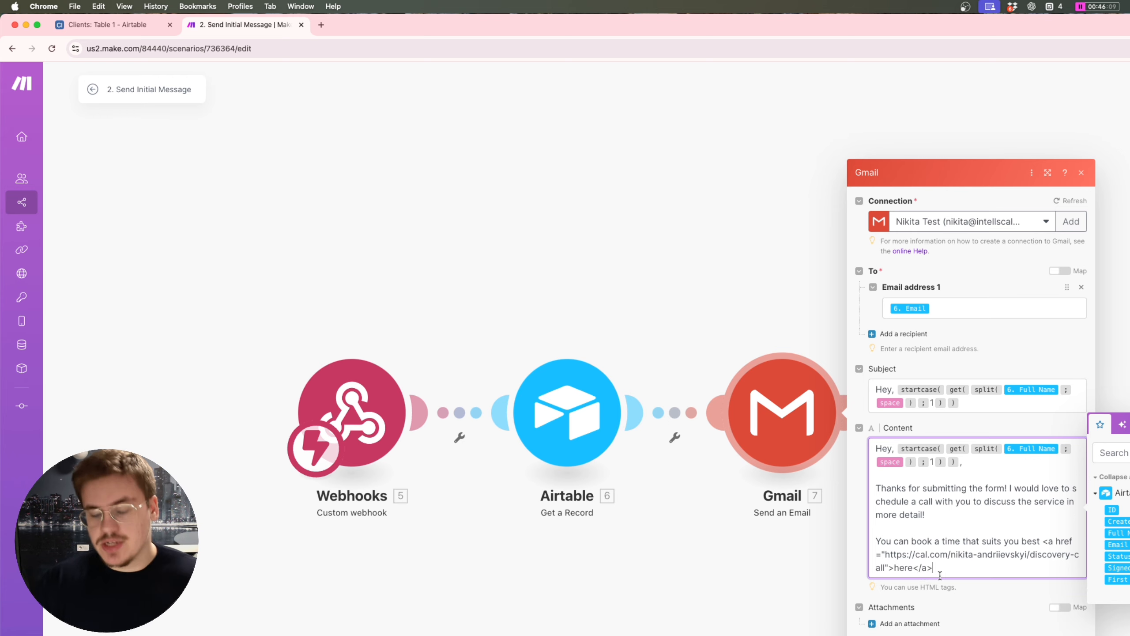
double_click(903, 565)
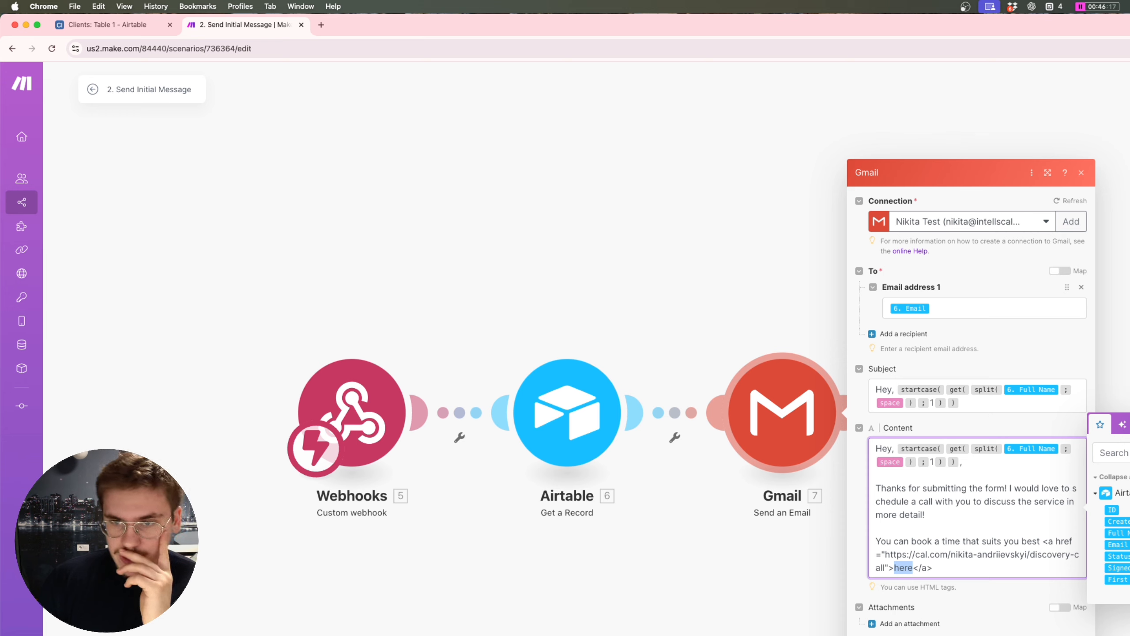
click(934, 308)
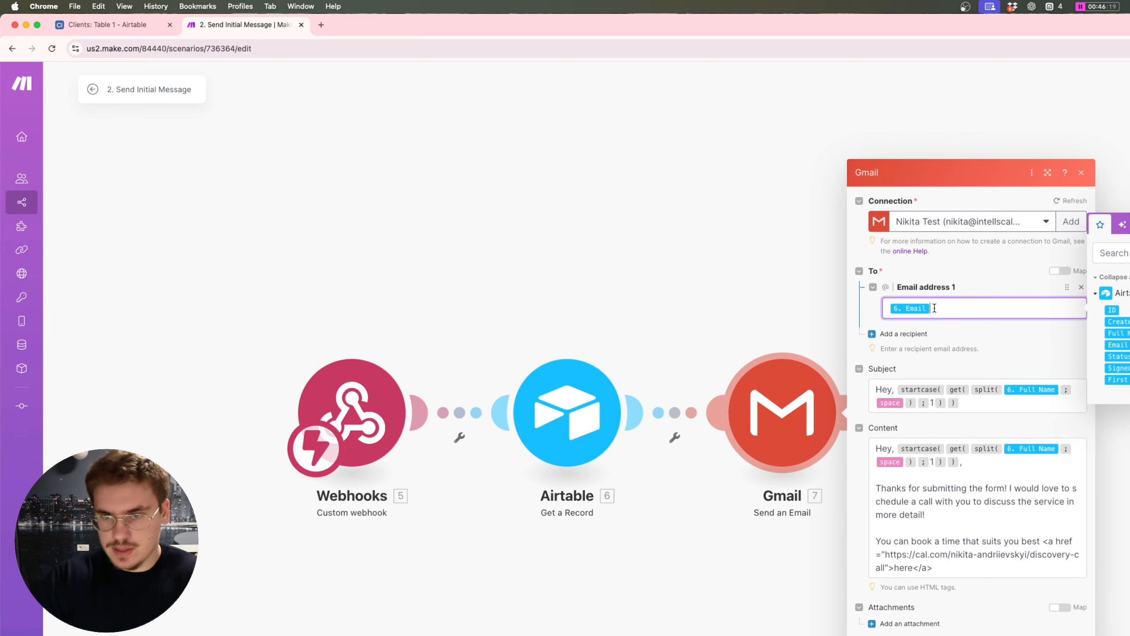
Step: Replace the mapped Email recipient in the Gmail module with a fixed test email address
key(BackSpace)
key(BackSpace)
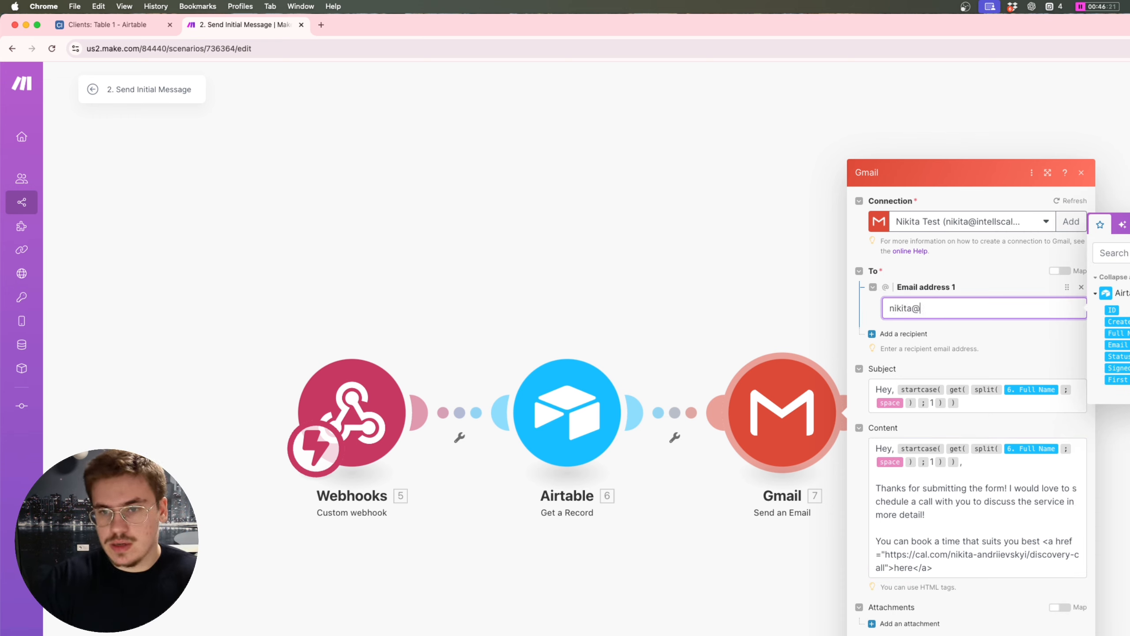
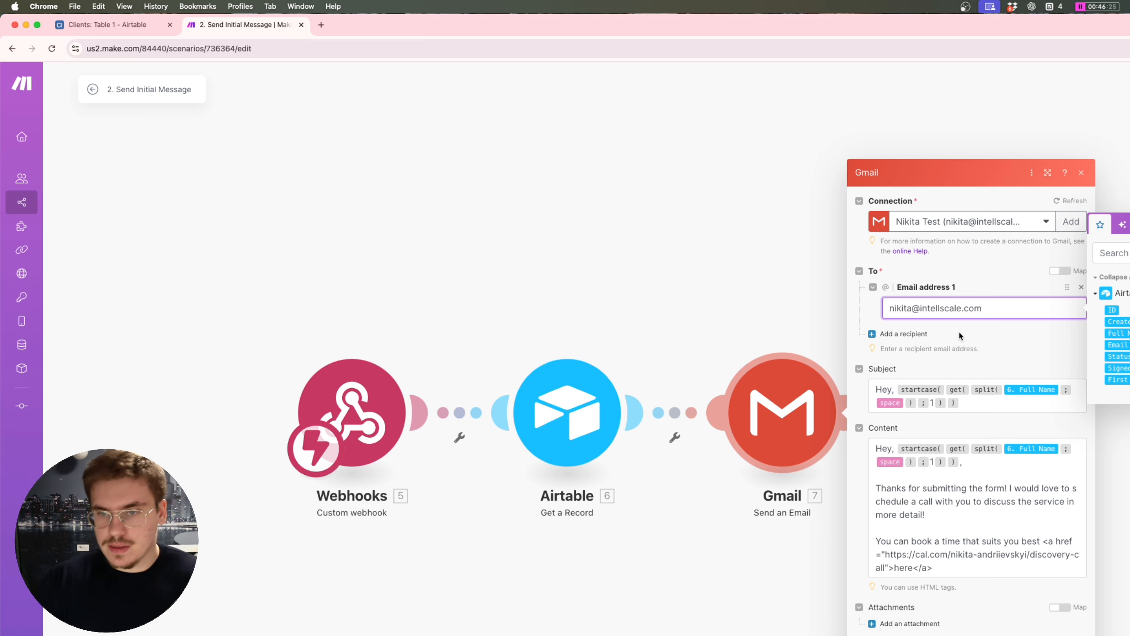
key(Escape)
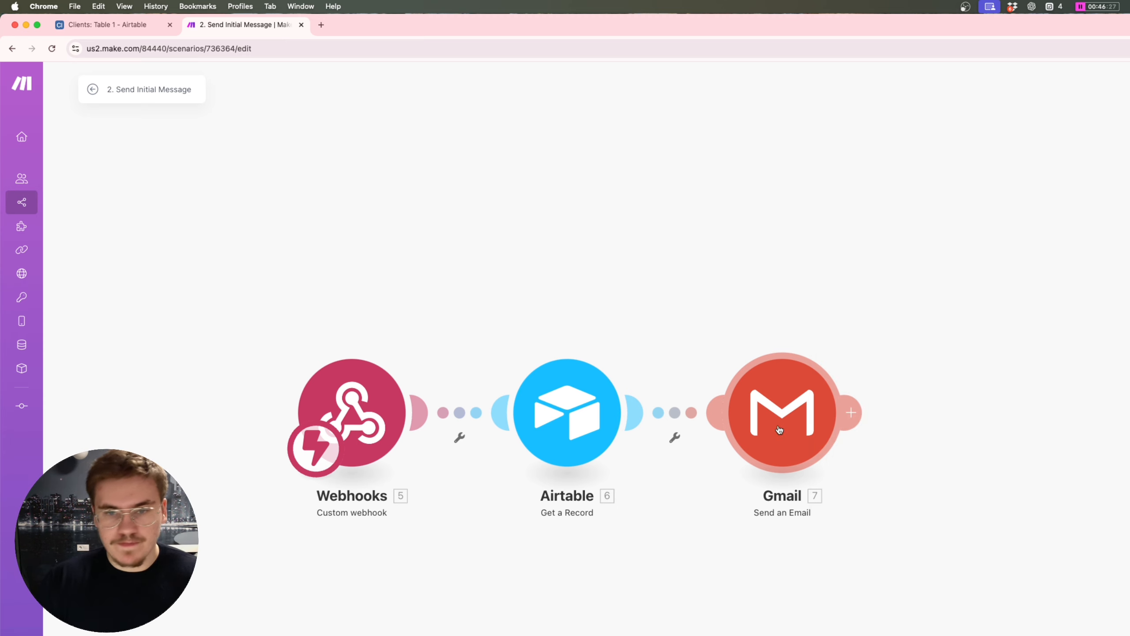
Step: Test-run only the Gmail module, supplying a sample full name
right_click(779, 430)
click(827, 459)
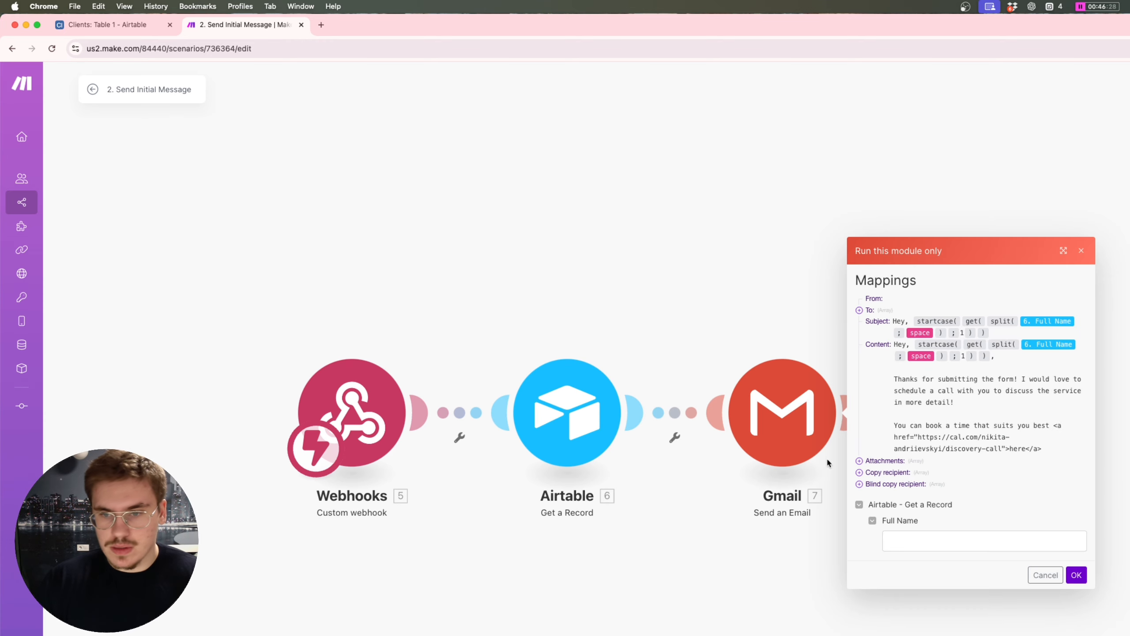
click(936, 540)
text(NIK)
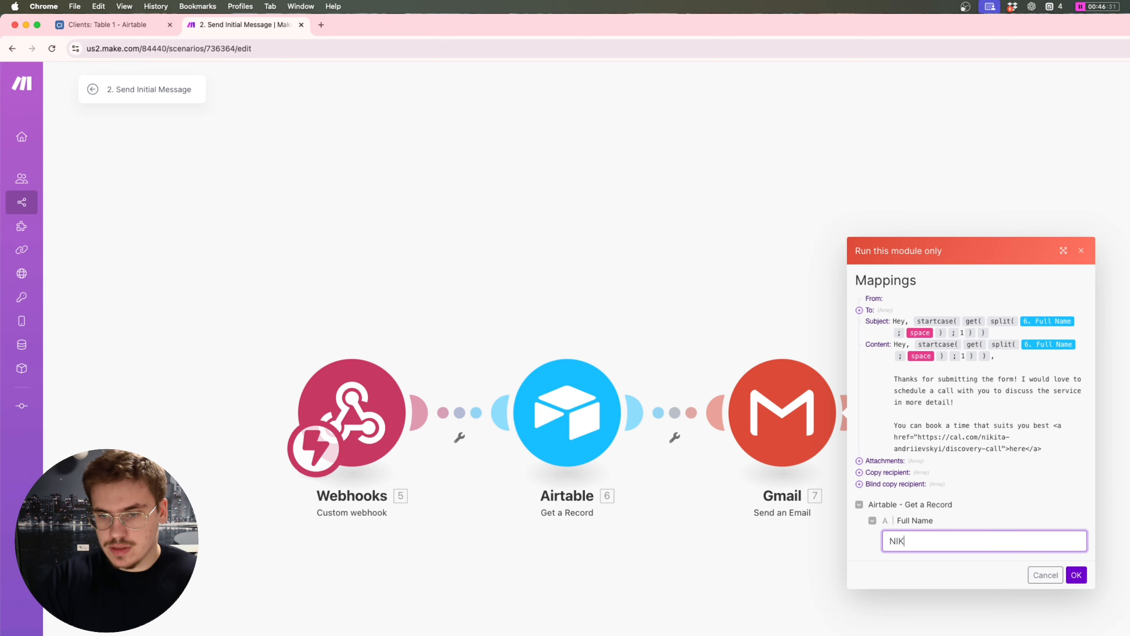
text(ITA ANDRIIEVSKYI)
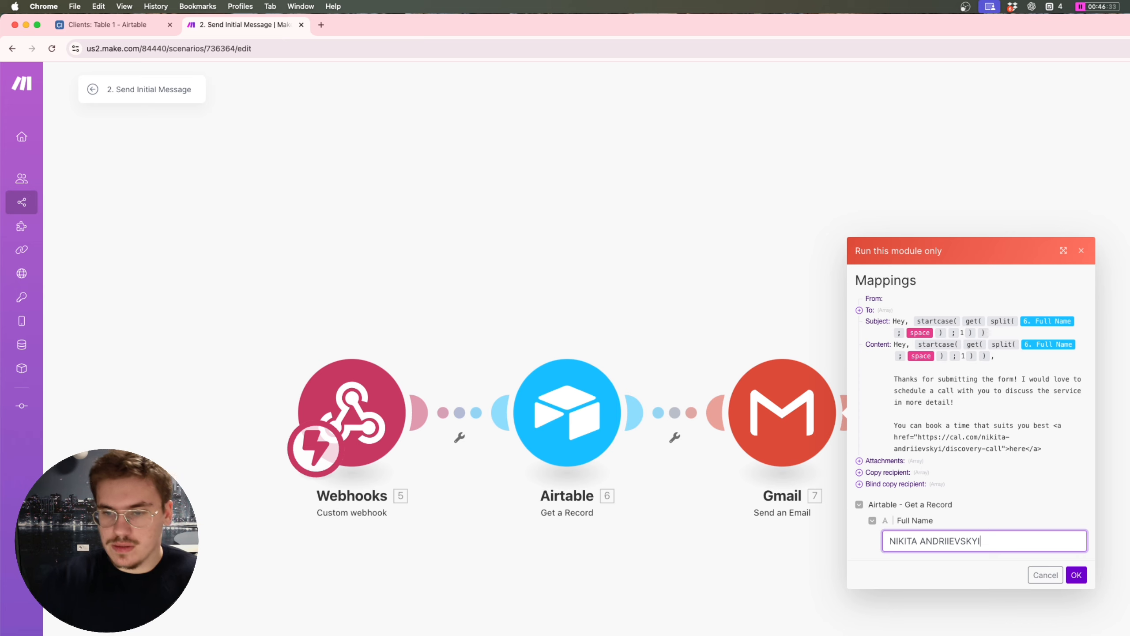
click(1075, 574)
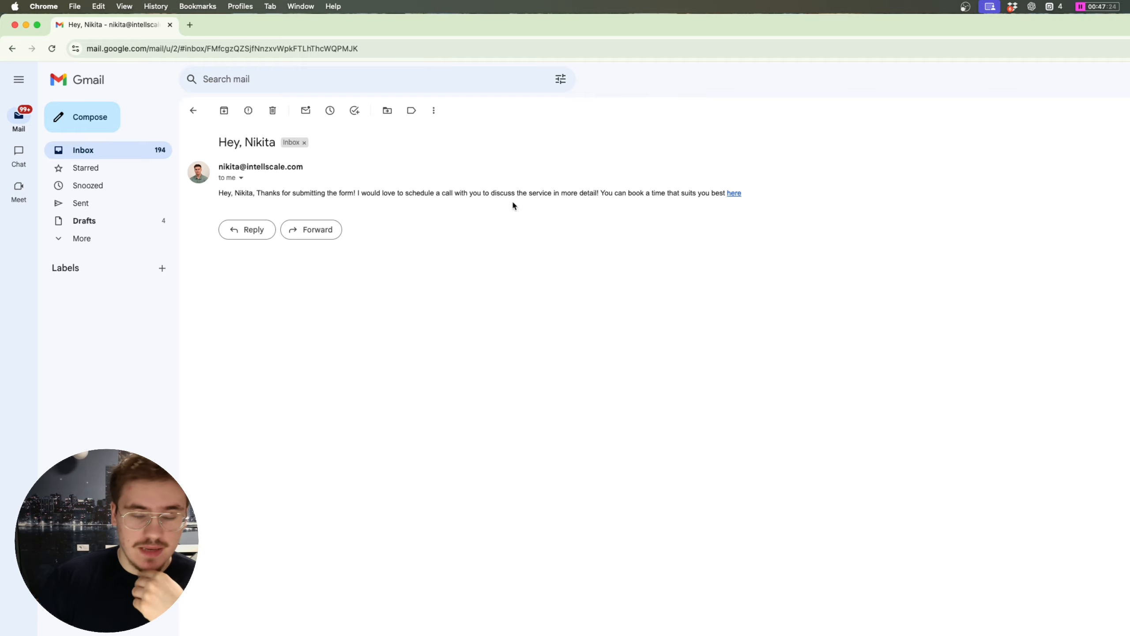
Step: In Gmail, follow the test email's 'here' link to check the Cal.com discovery-call page
key(ctrl+Up)
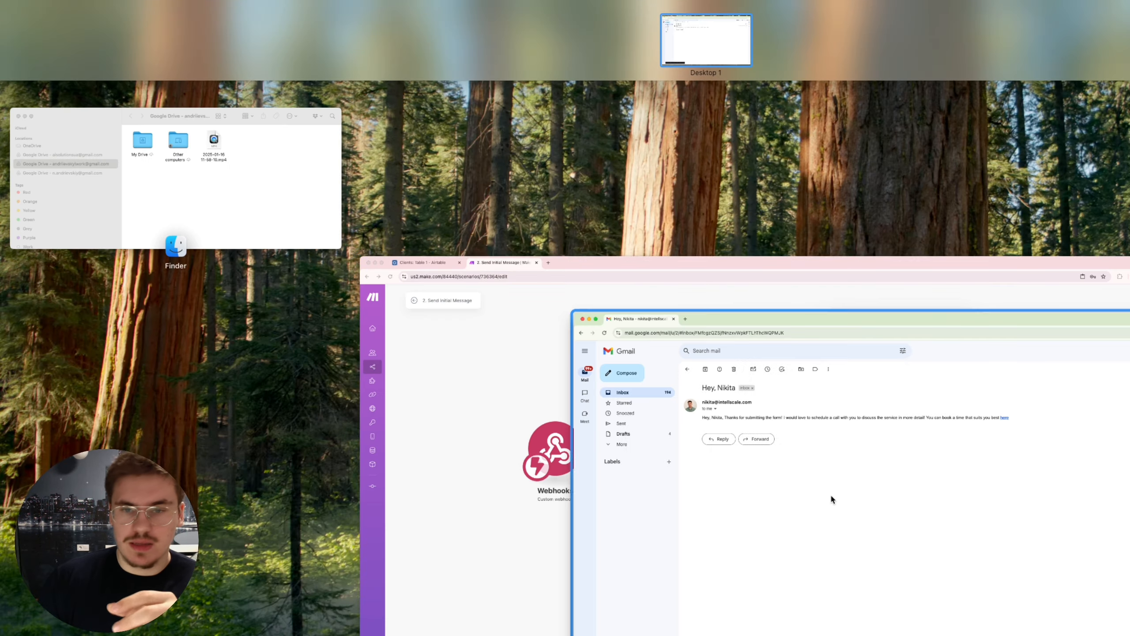
click(829, 493)
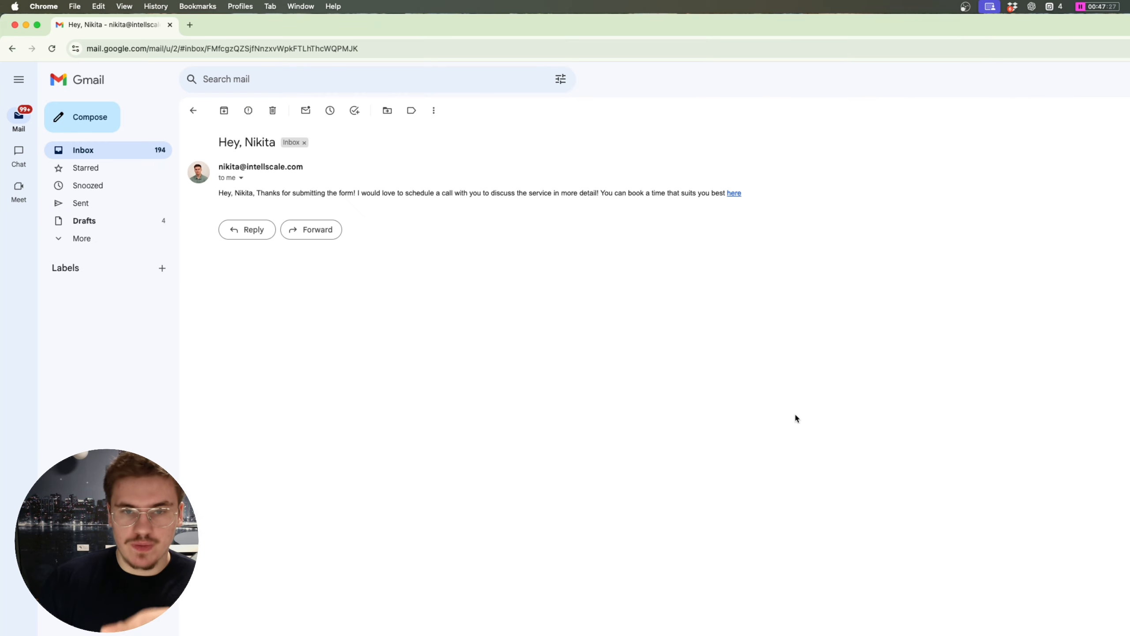
click(735, 195)
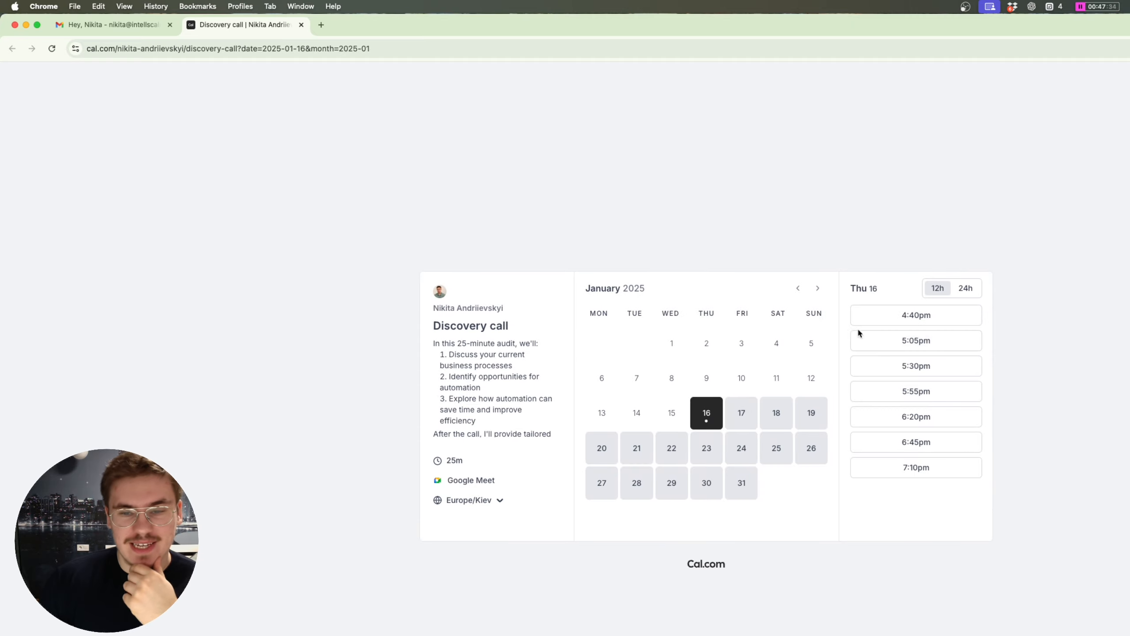
Step: Return to the test email, then switch back to Make and open the Gmail module settings
click(92, 27)
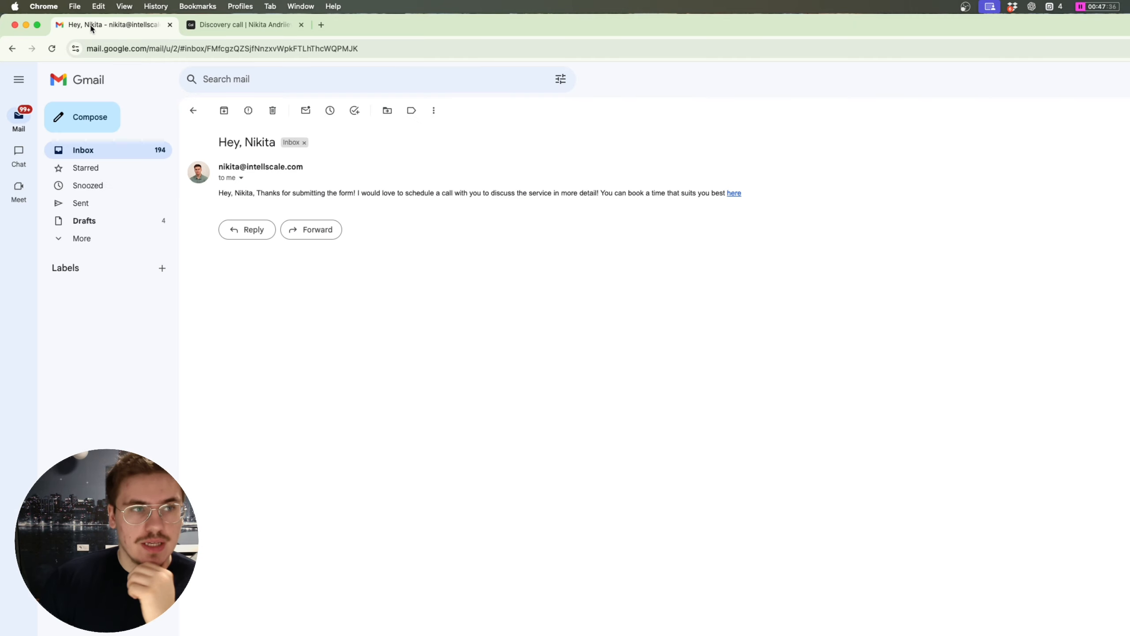
drag(250, 188, 261, 188)
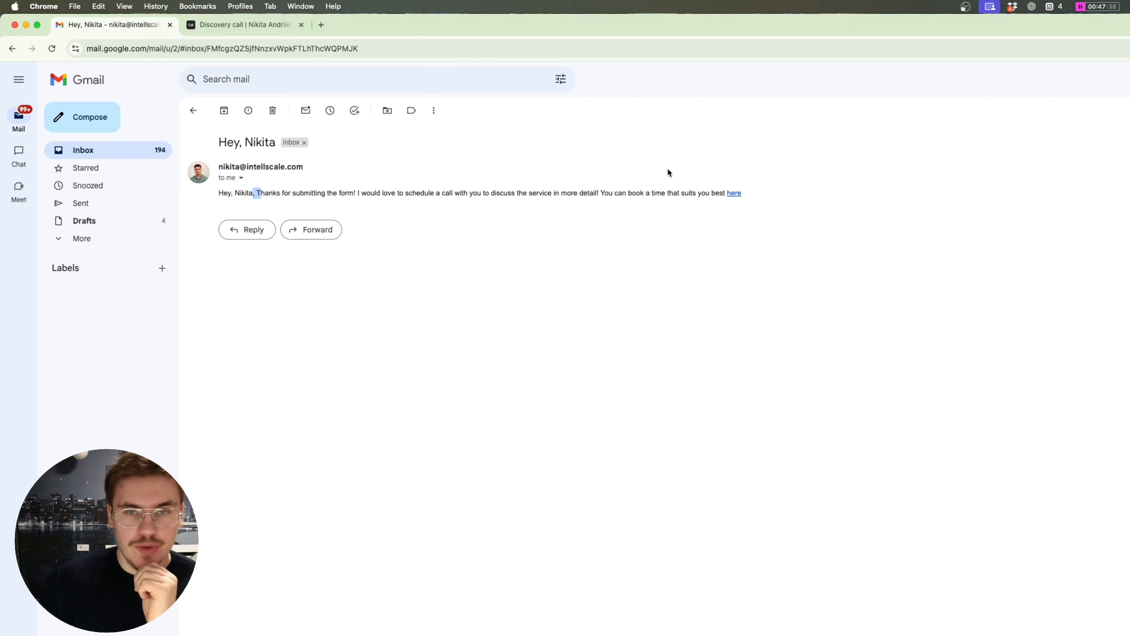
key(ctrl+Up)
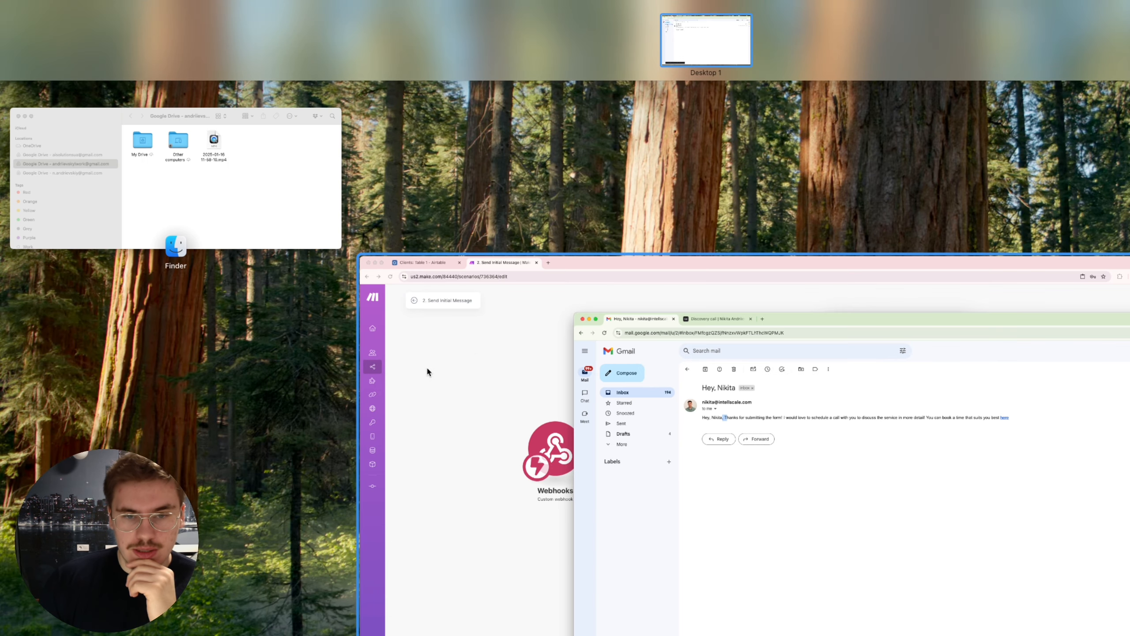
click(428, 365)
click(716, 348)
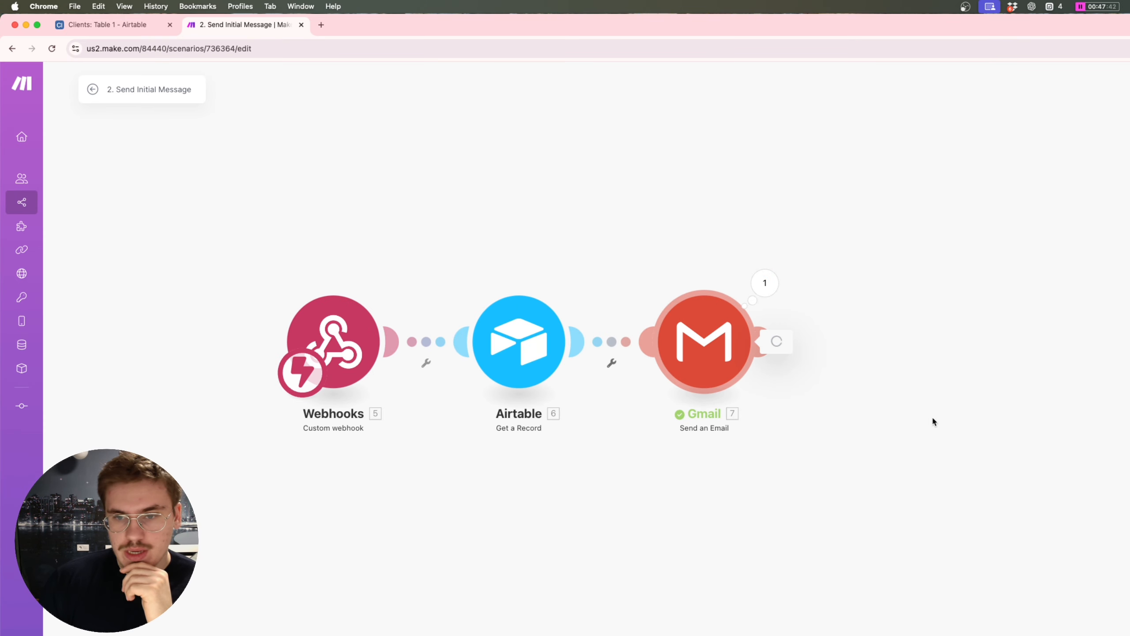
Step: Add <br><br> after the greeting and before the booking sentence in the Gmail Content, and save
click(841, 433)
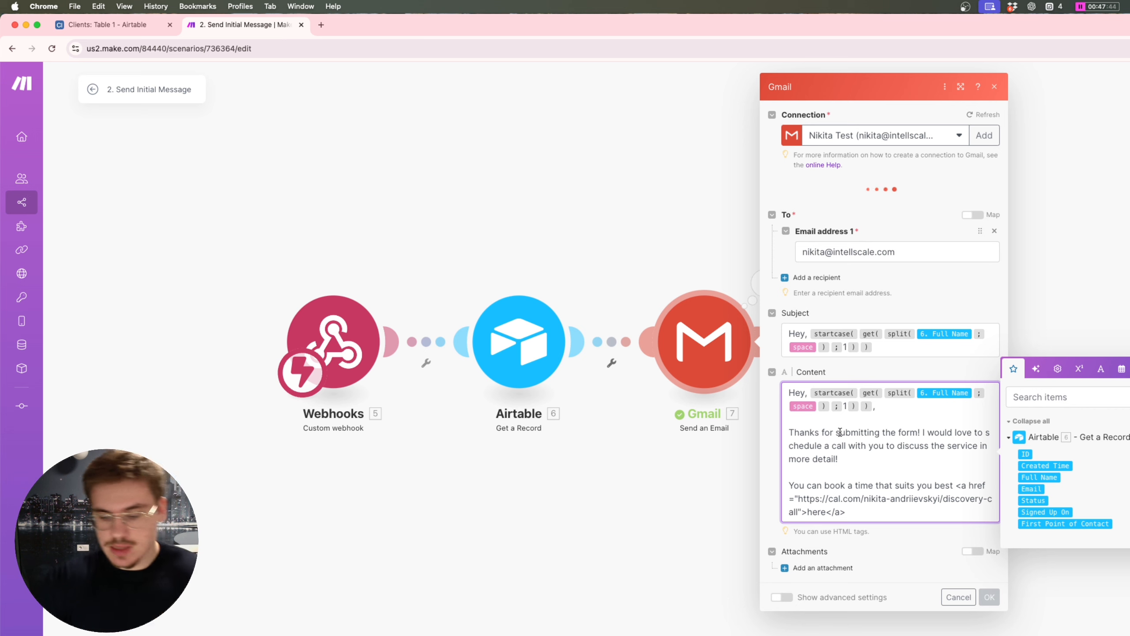
text(<br>)
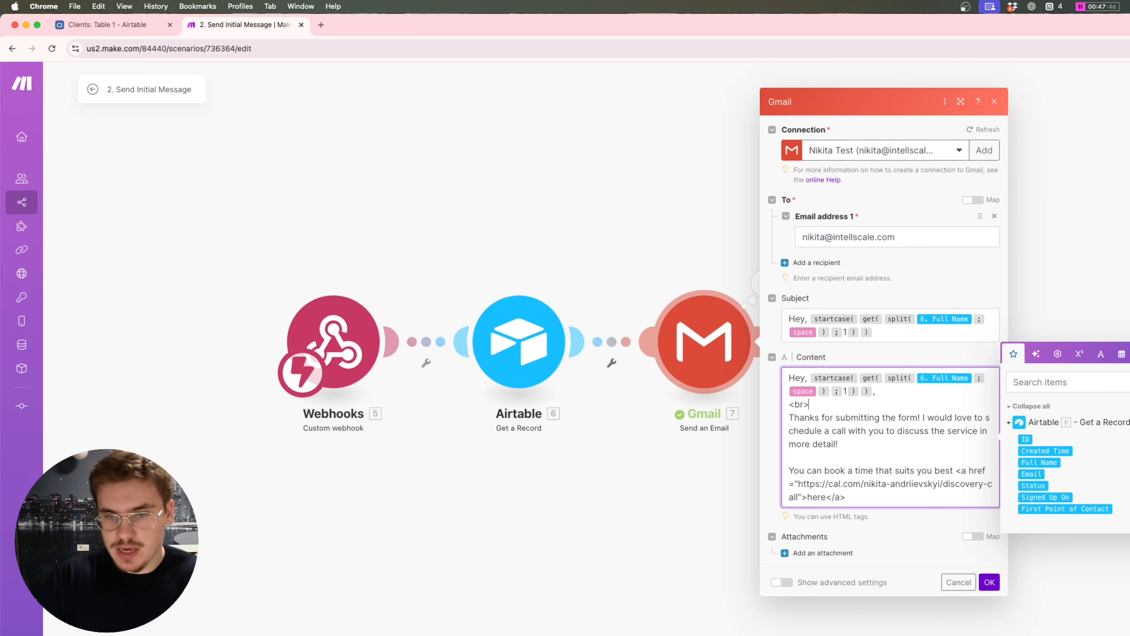
key(shift+super+Left)
key(super+c)
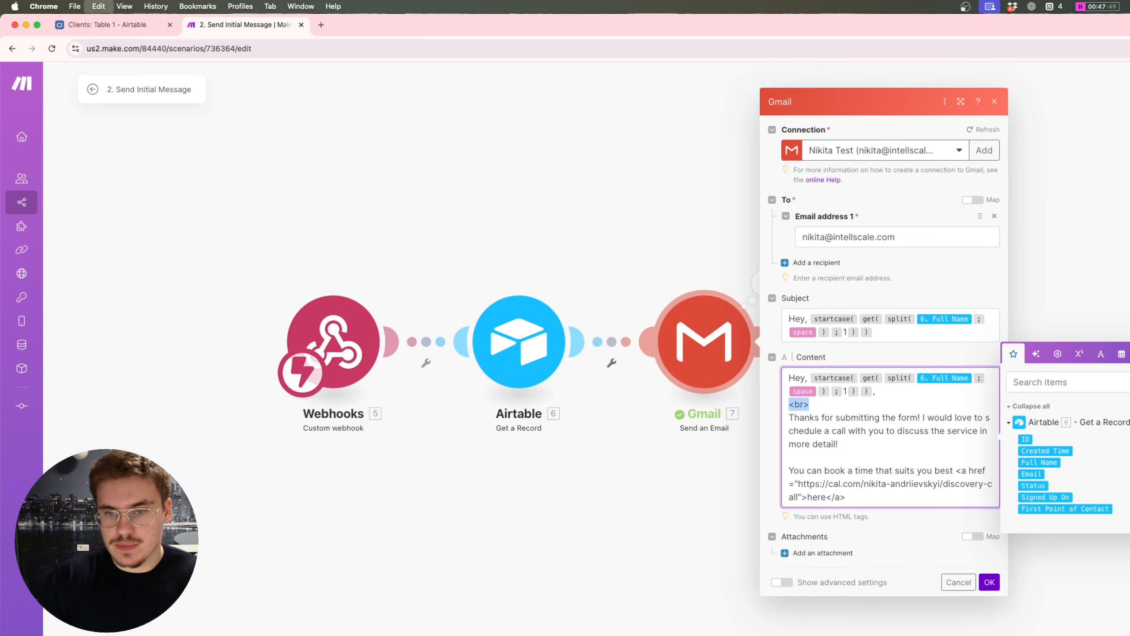
key(Right)
key(super+v)
key(super+v)
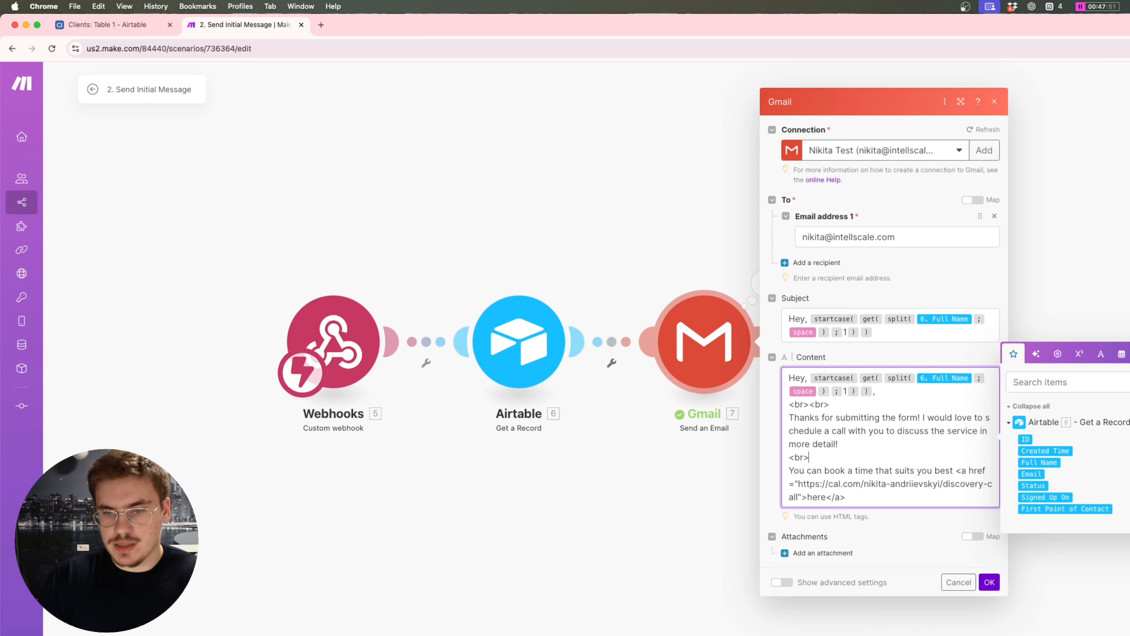
key(super+v)
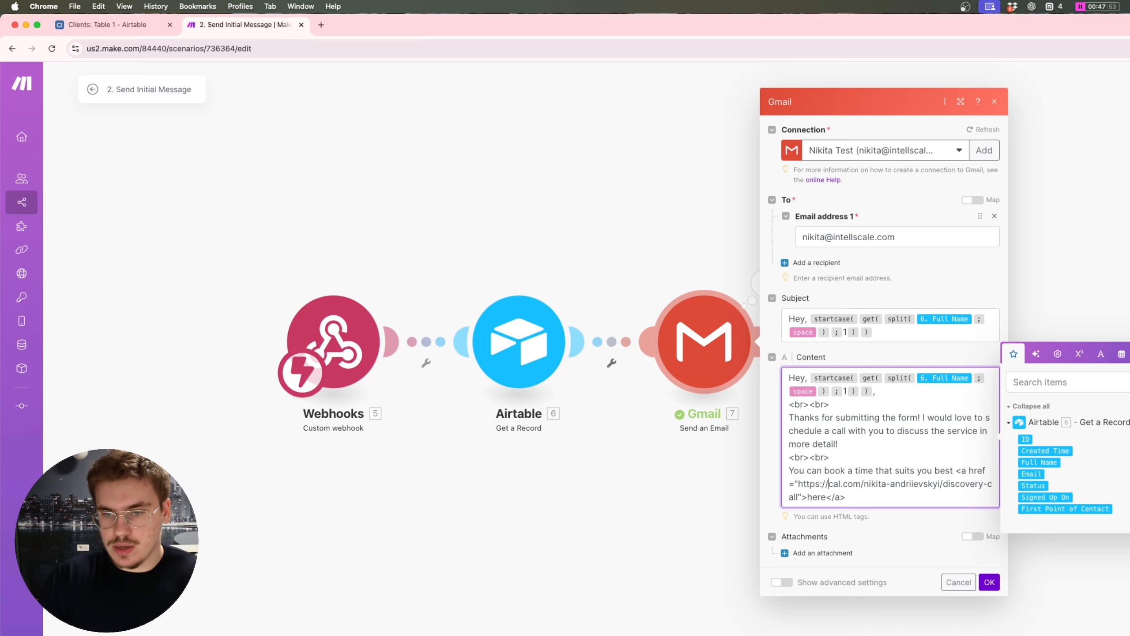
click(989, 582)
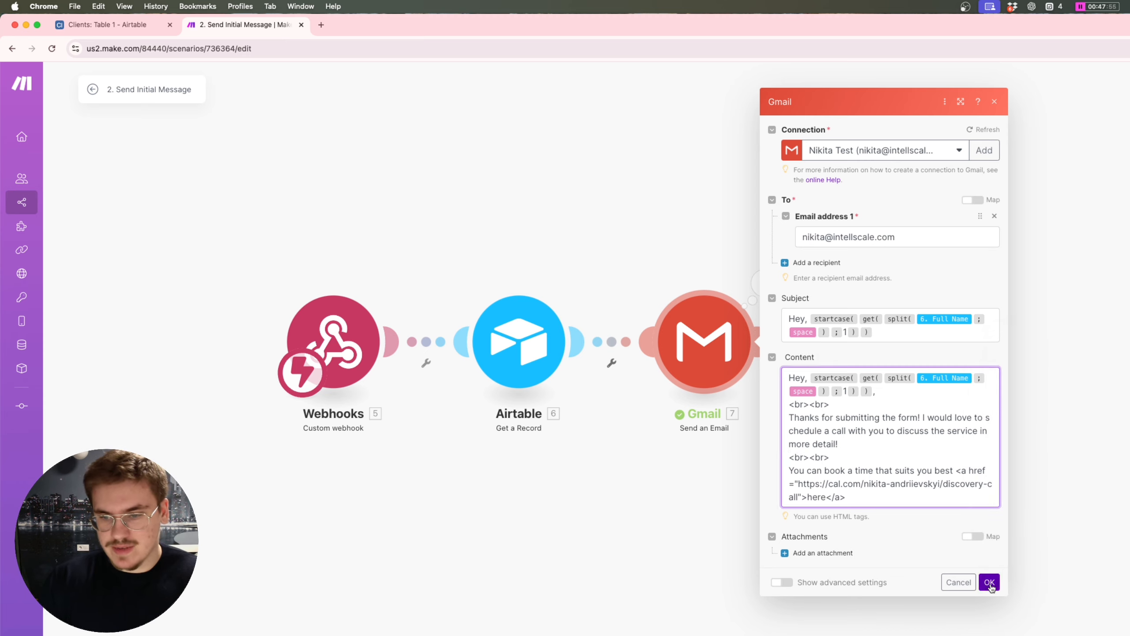
Step: Test-run only the Gmail module again with the suggested sample full name
right_click(712, 337)
click(761, 380)
right_click(740, 365)
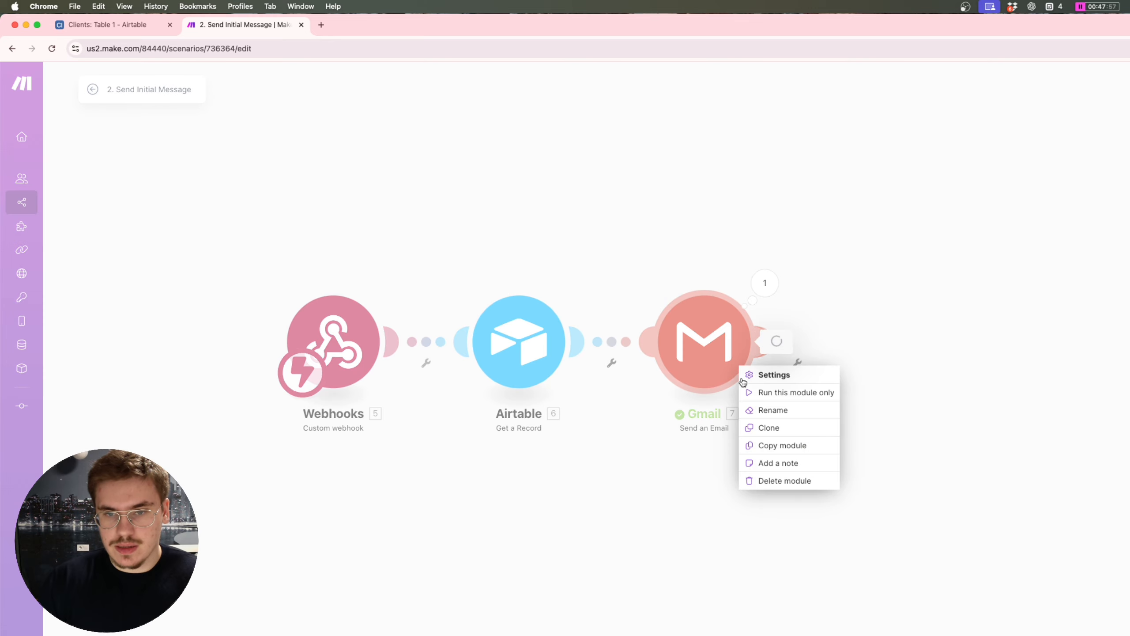
click(766, 374)
click(761, 391)
click(830, 469)
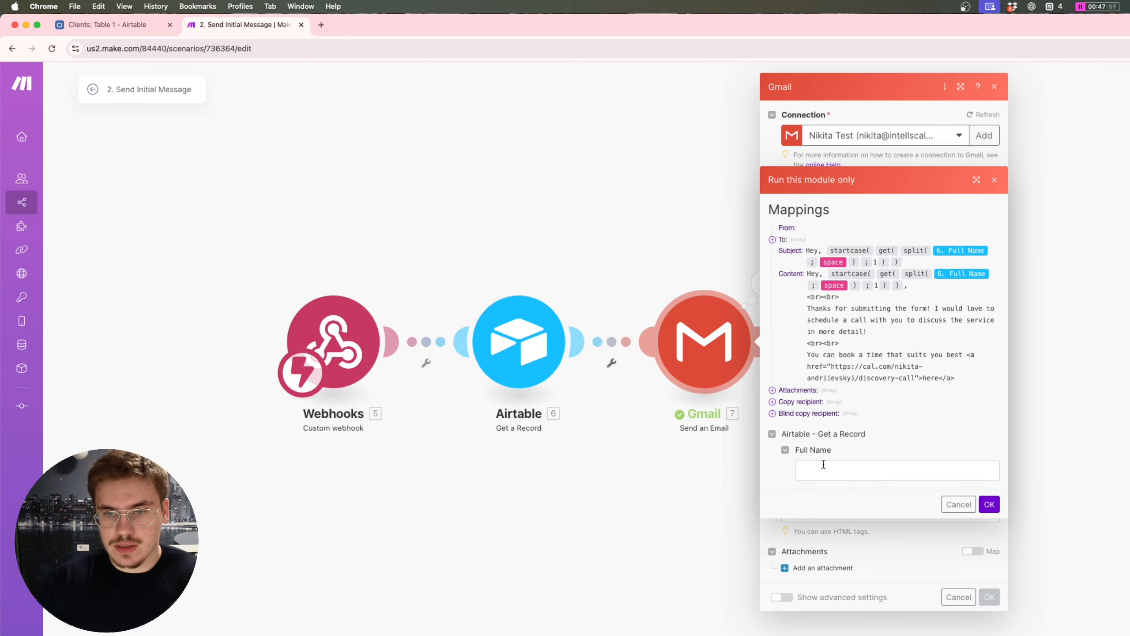
click(860, 506)
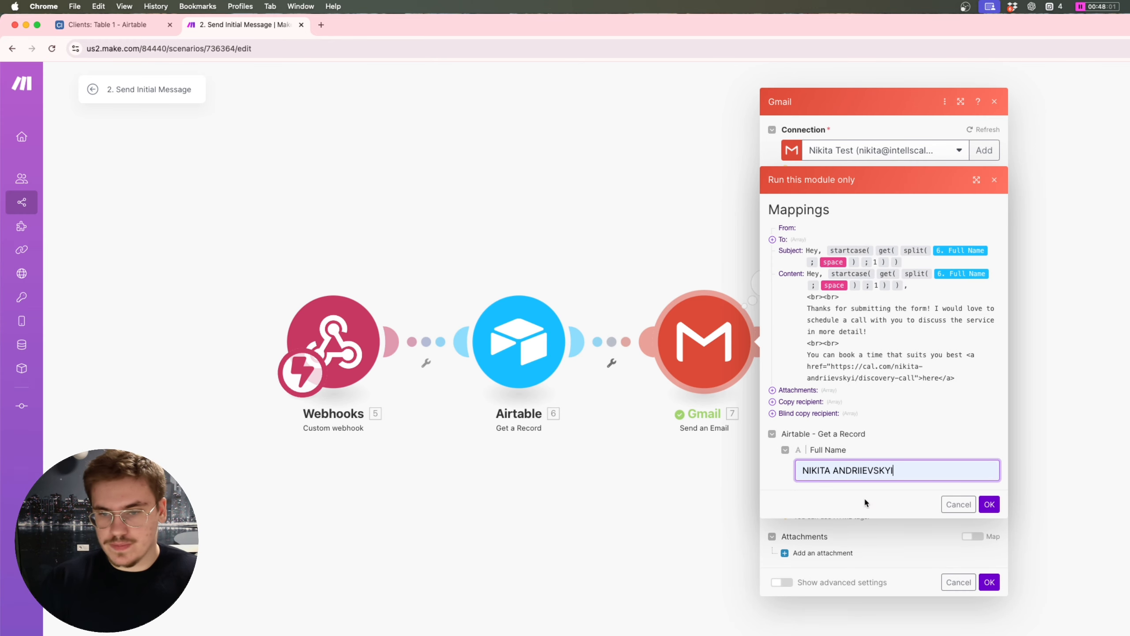
click(989, 504)
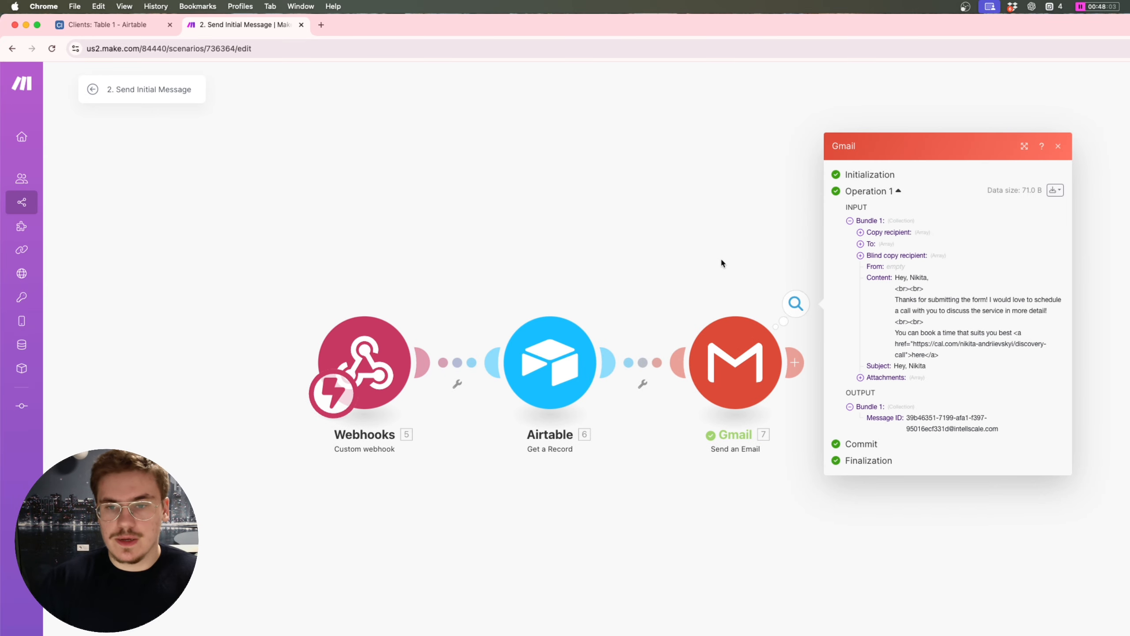
Step: Open the newly arrived test email in the Gmail inbox and check its paragraph spacing
key(ctrl+Up)
click(564, 340)
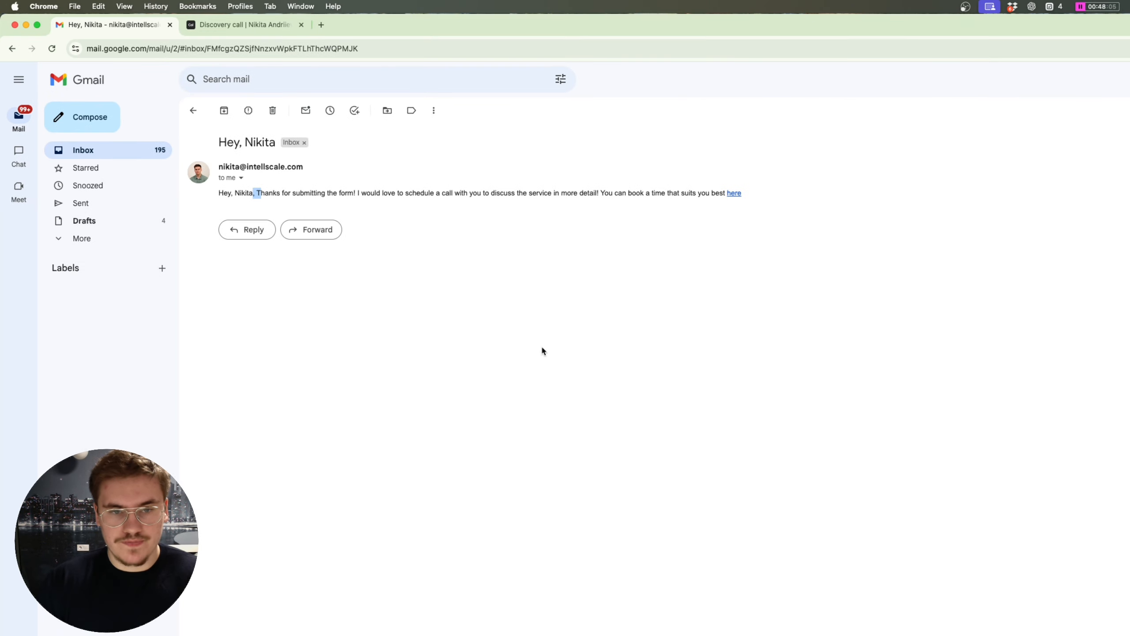
click(116, 152)
click(273, 156)
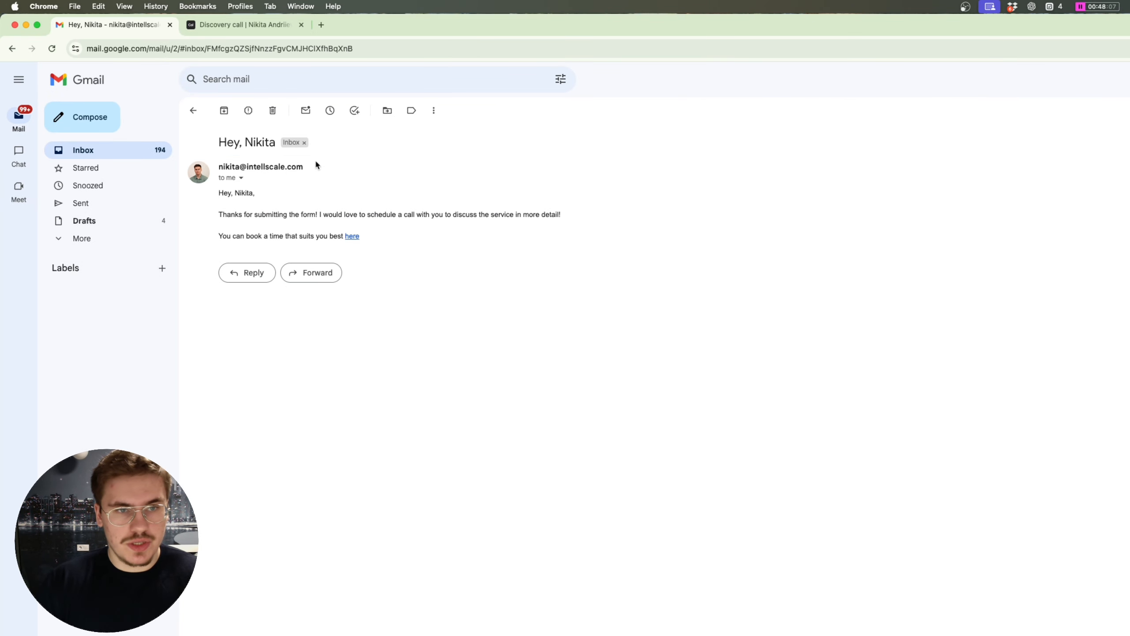
drag(525, 246, 218, 222)
click(233, 193)
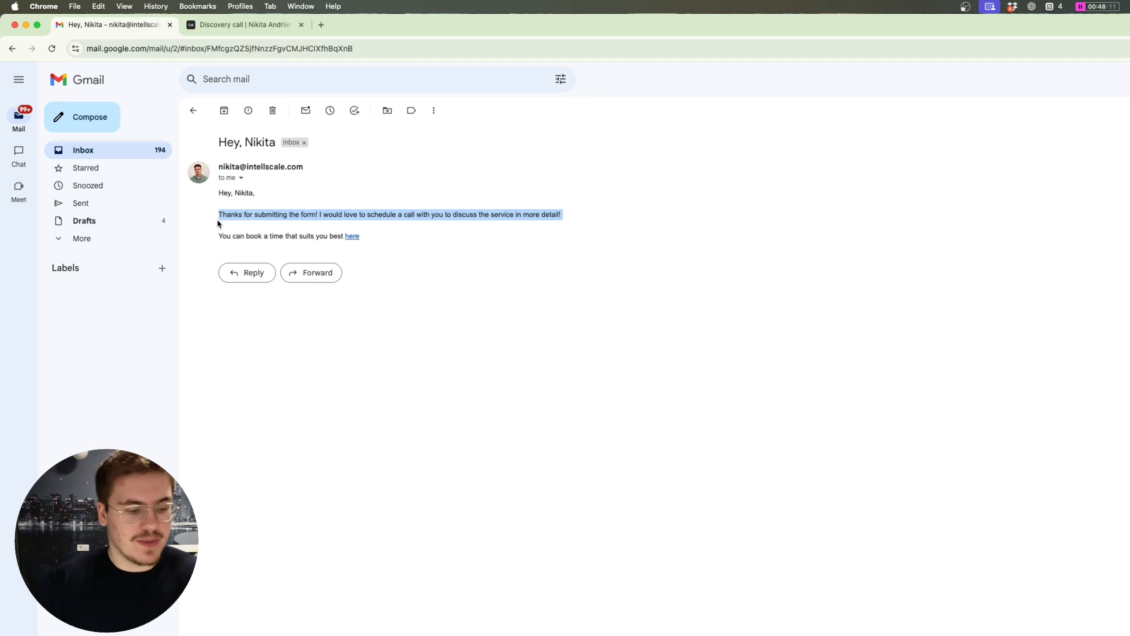
click(319, 241)
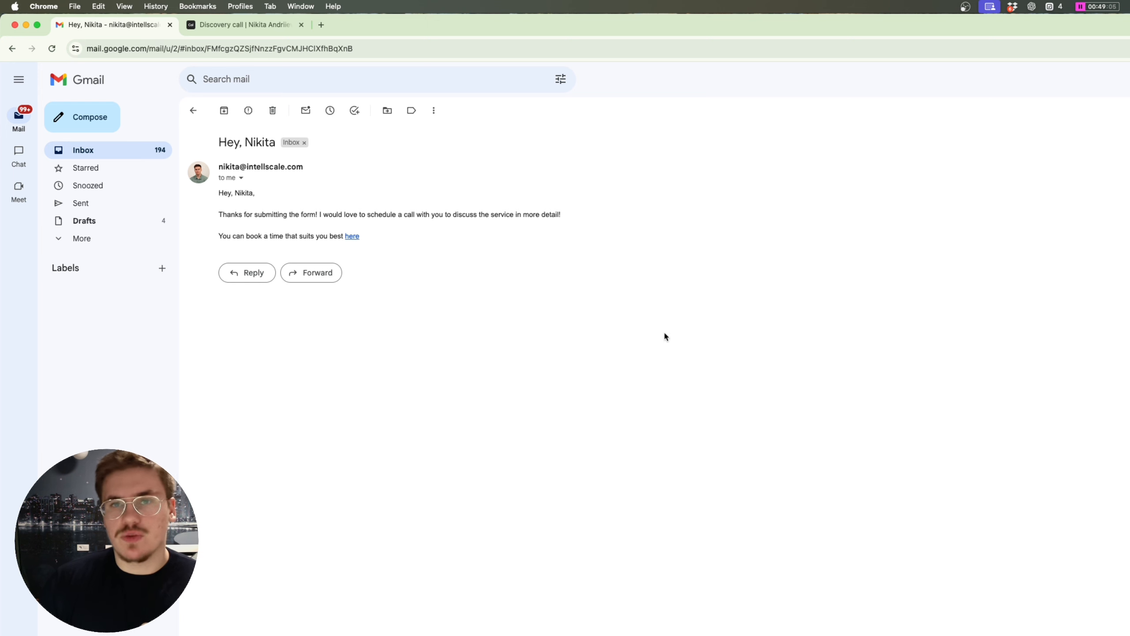
key(ctrl+Up)
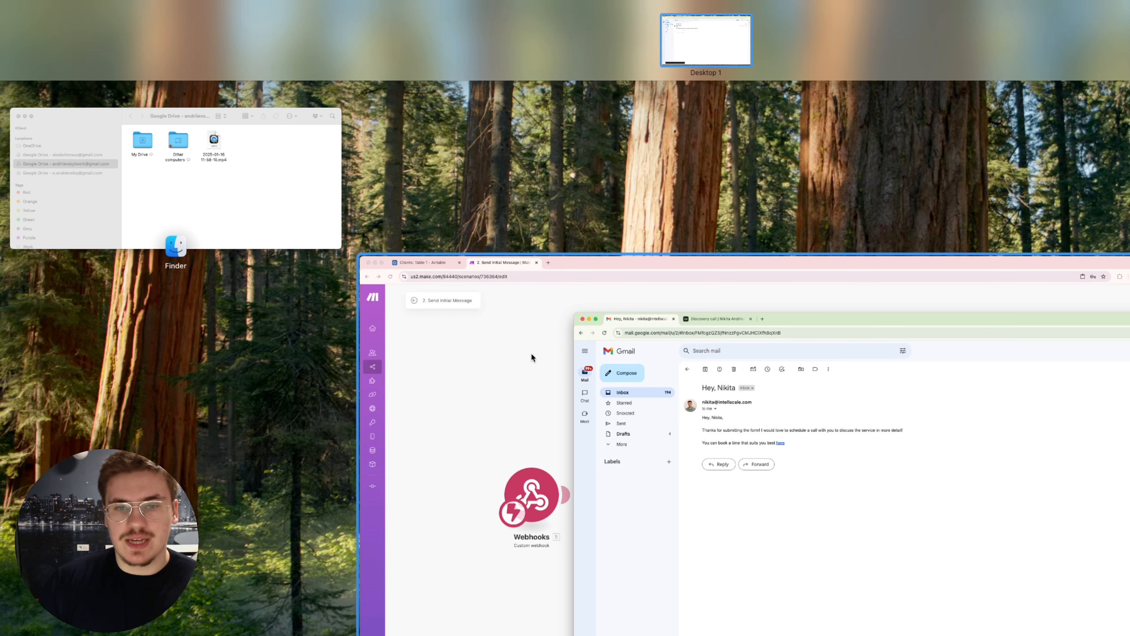
Step: Add an Airtable Update a Record module after the Gmail module in Make
click(497, 357)
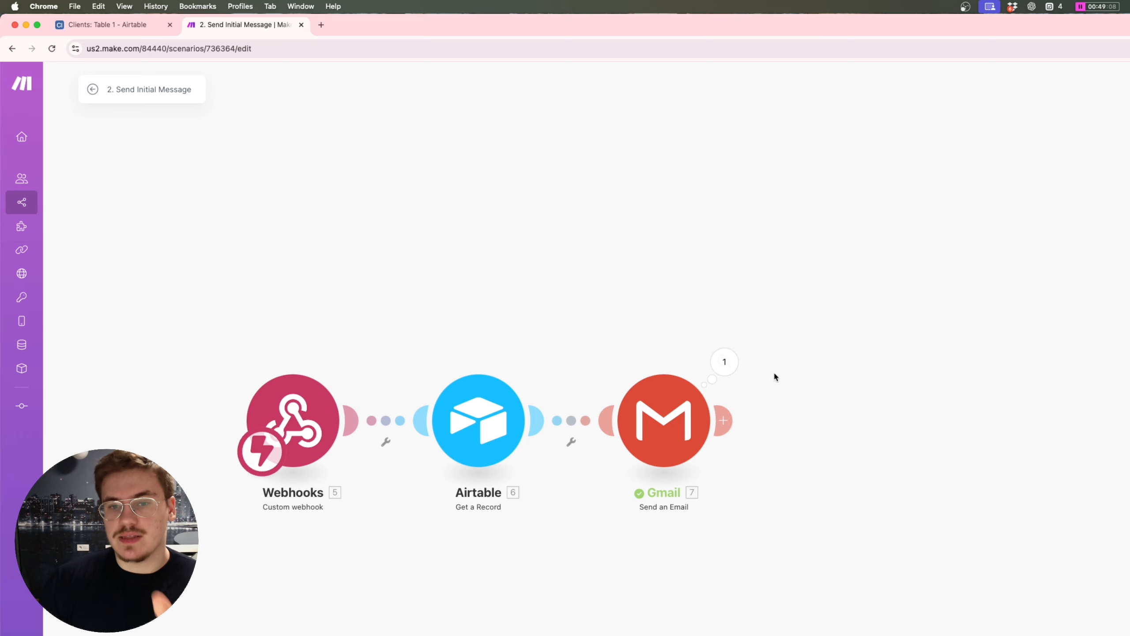
click(730, 424)
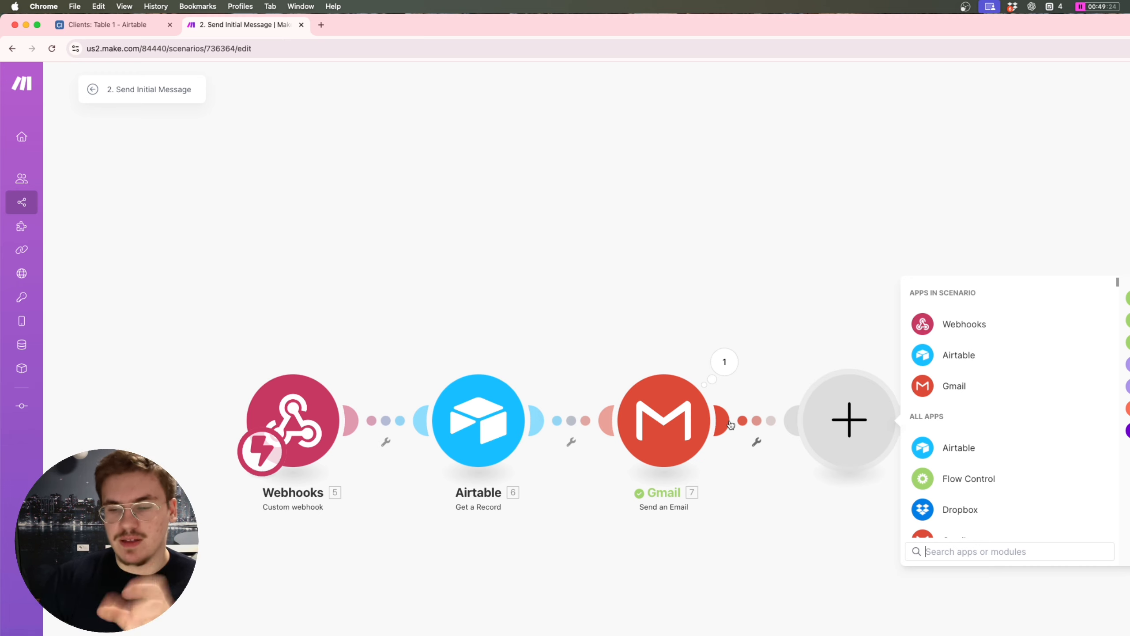
text(update)
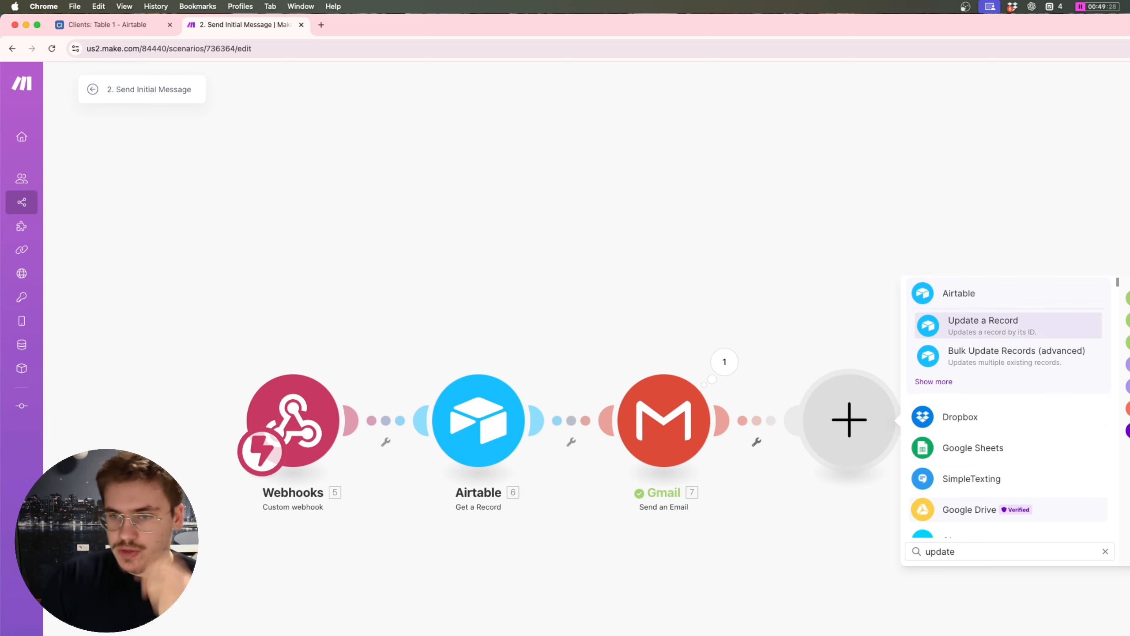
click(982, 324)
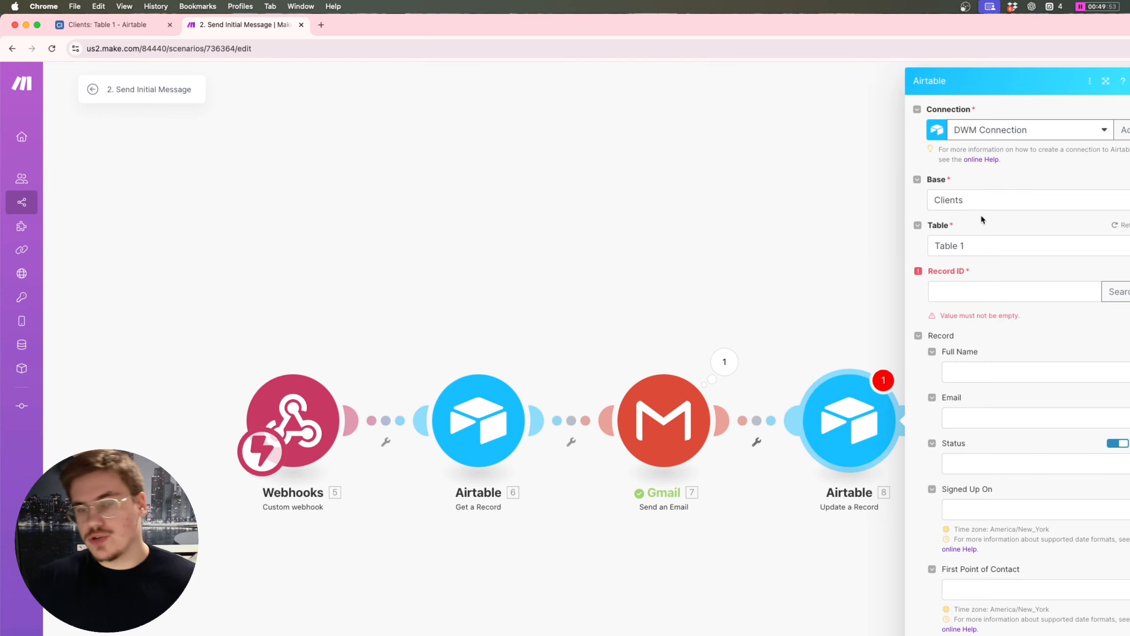
Step: Map Record ID to 6. ID and set Status to Initial Message Sent
click(969, 292)
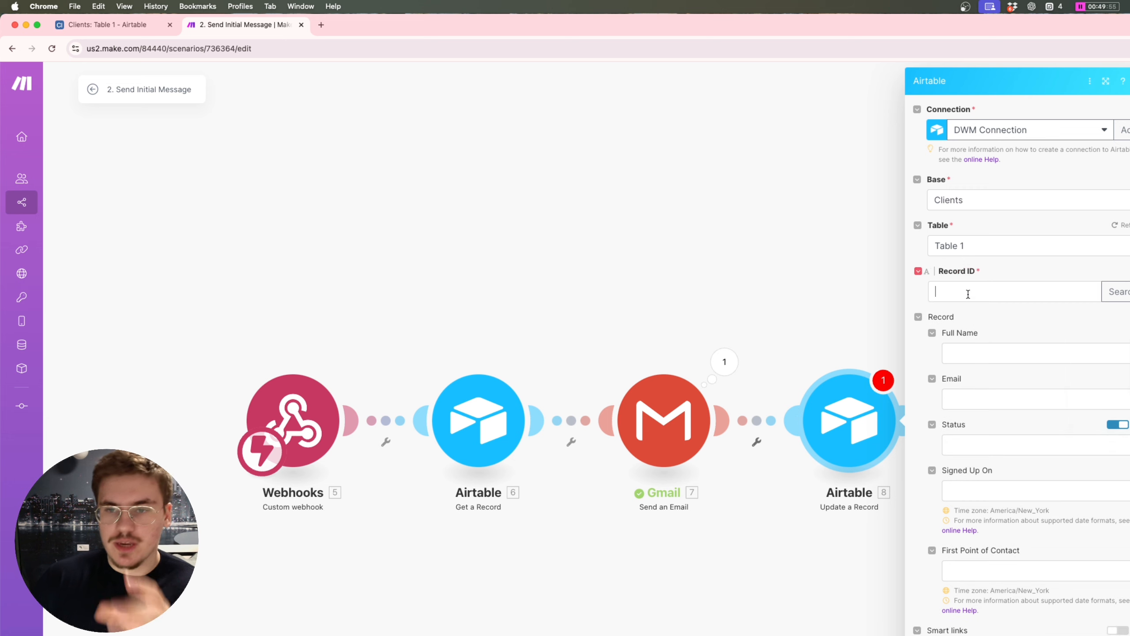
click(1126, 316)
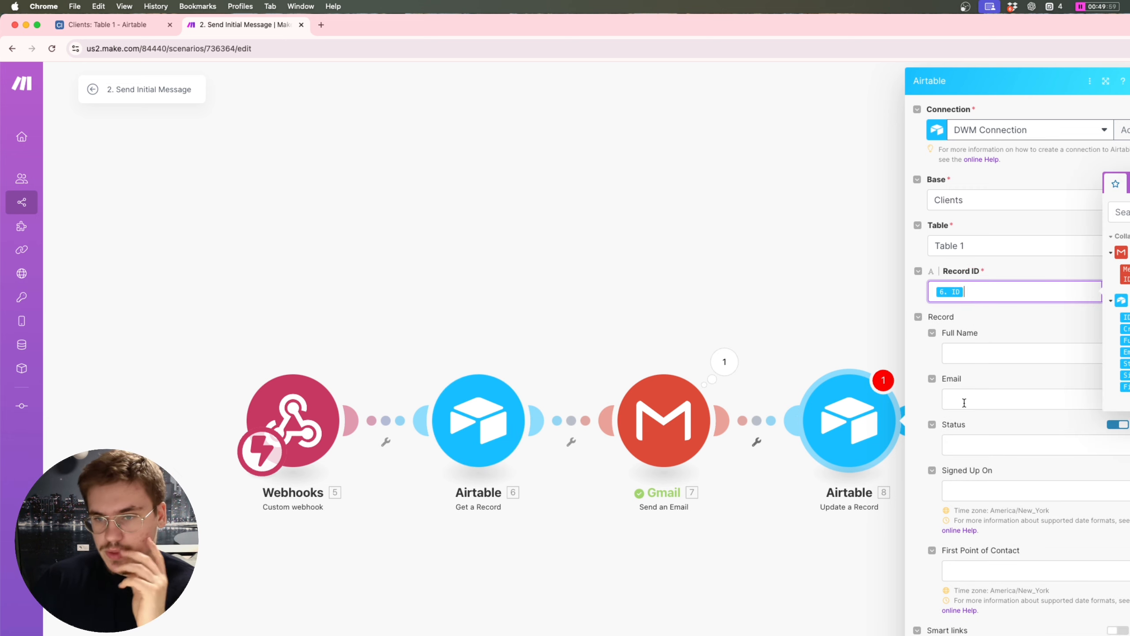
click(1017, 372)
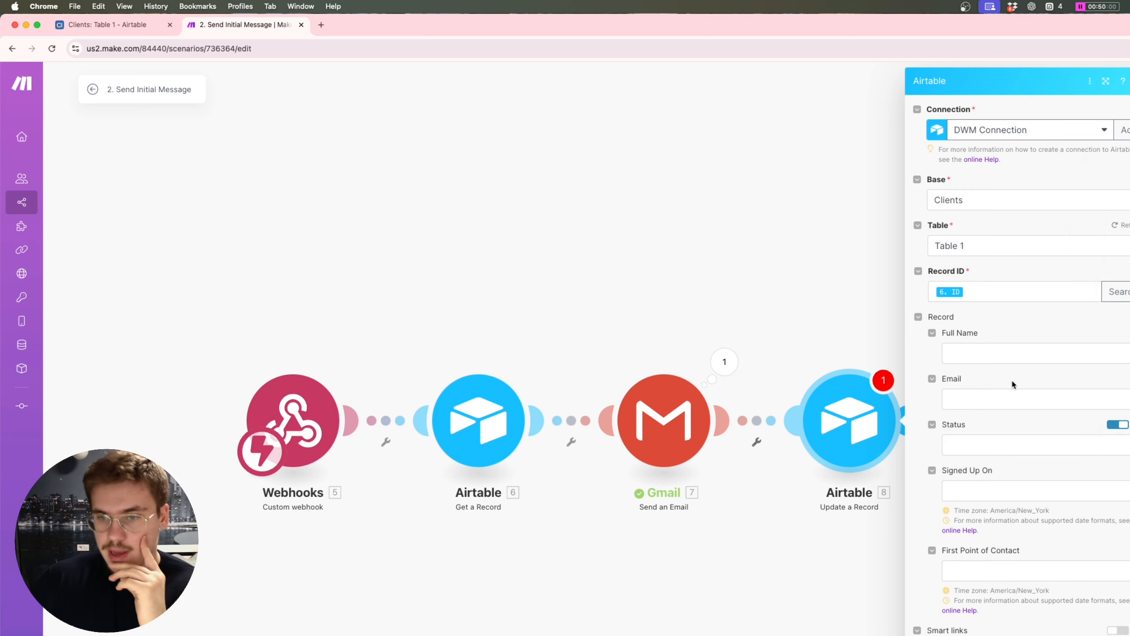
click(1117, 424)
click(993, 445)
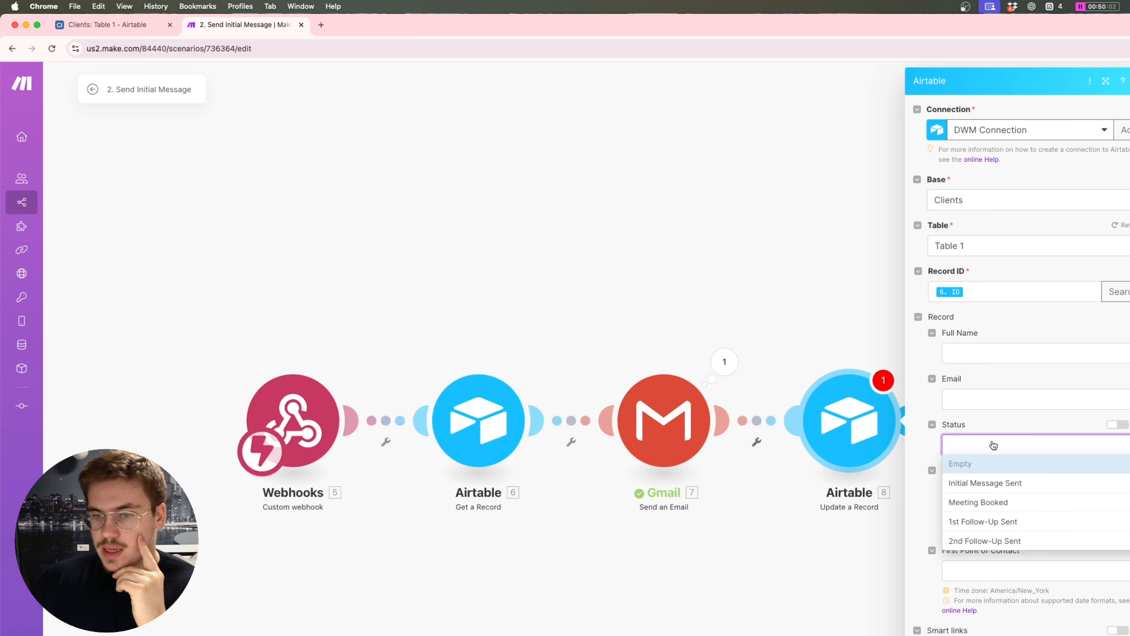
click(1009, 484)
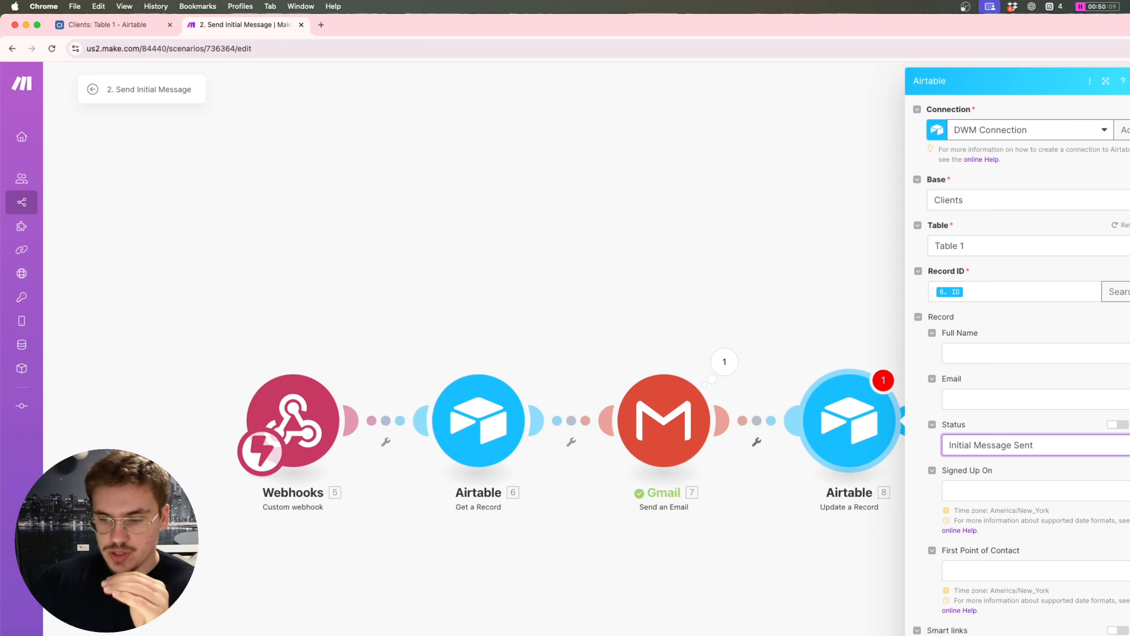
key(Escape)
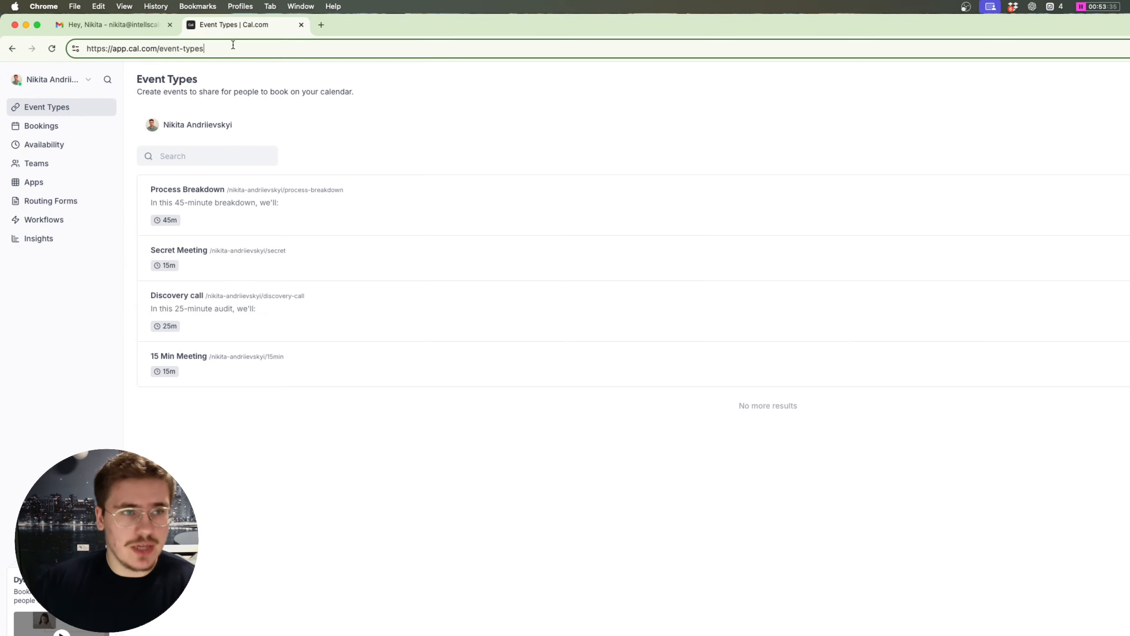
Step: Go to Cal.com's Developer > Webhooks settings and start a new webhook
drag(154, 48, 129, 48)
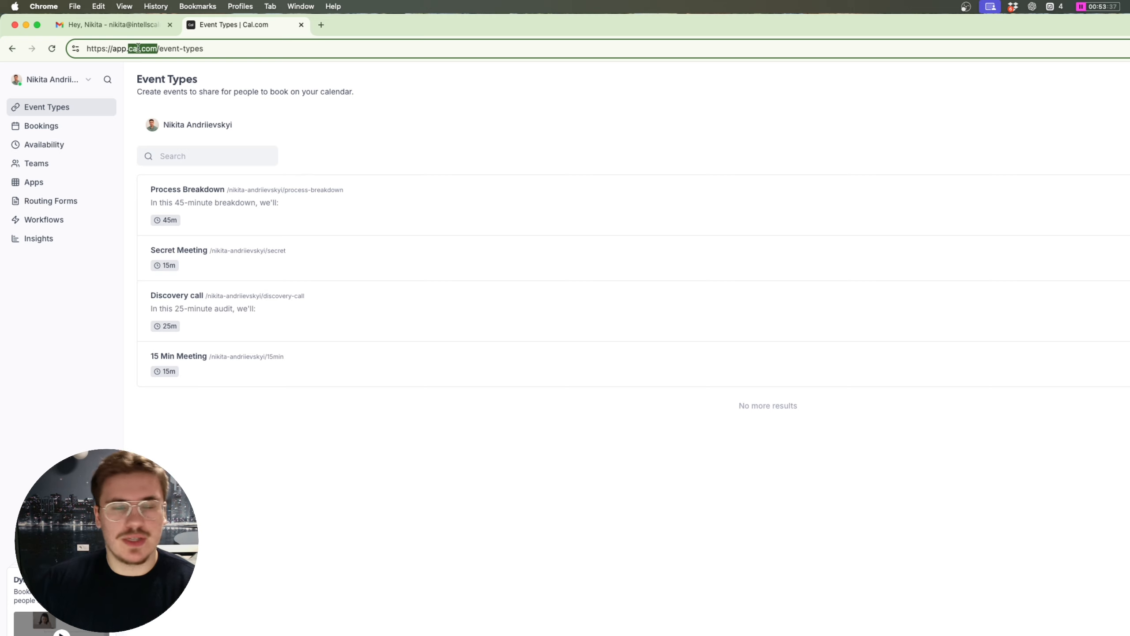
click(218, 49)
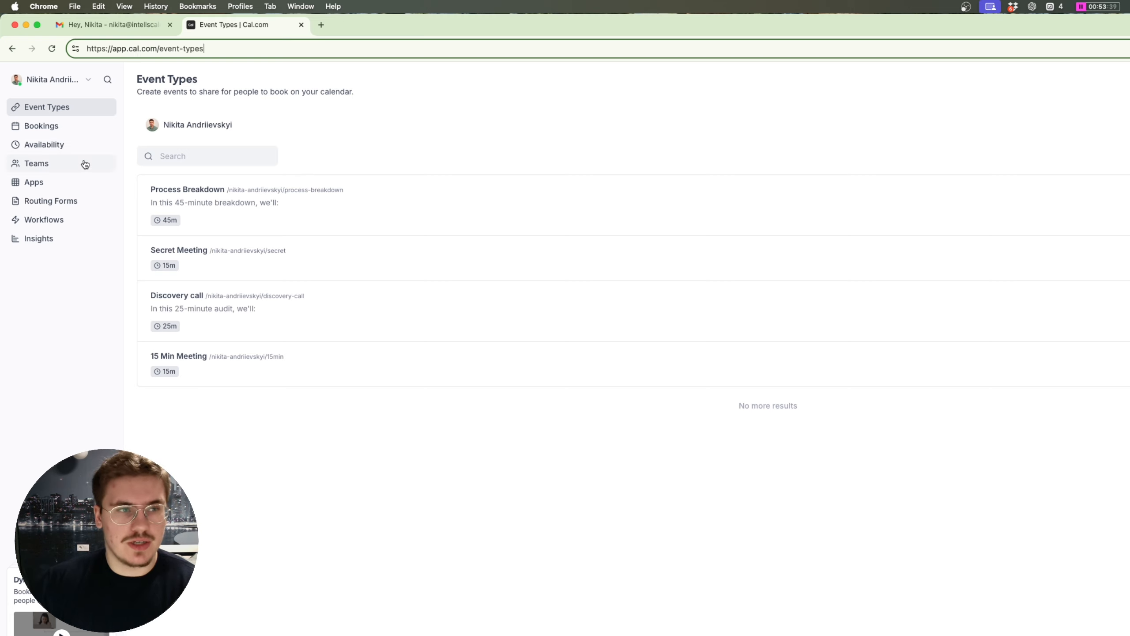
click(75, 352)
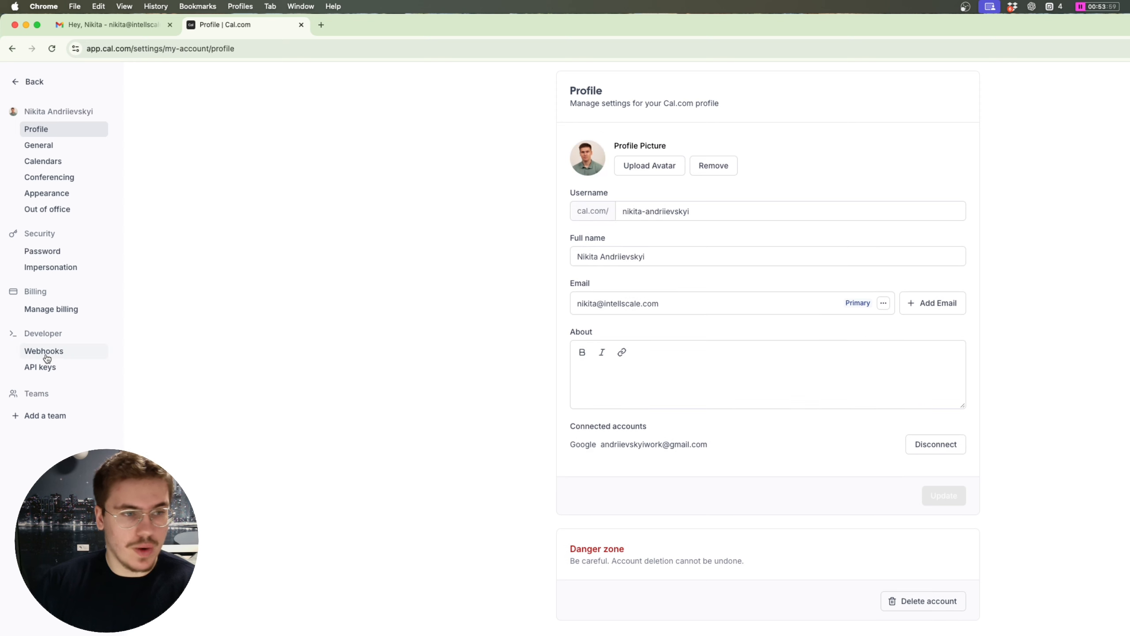
click(44, 356)
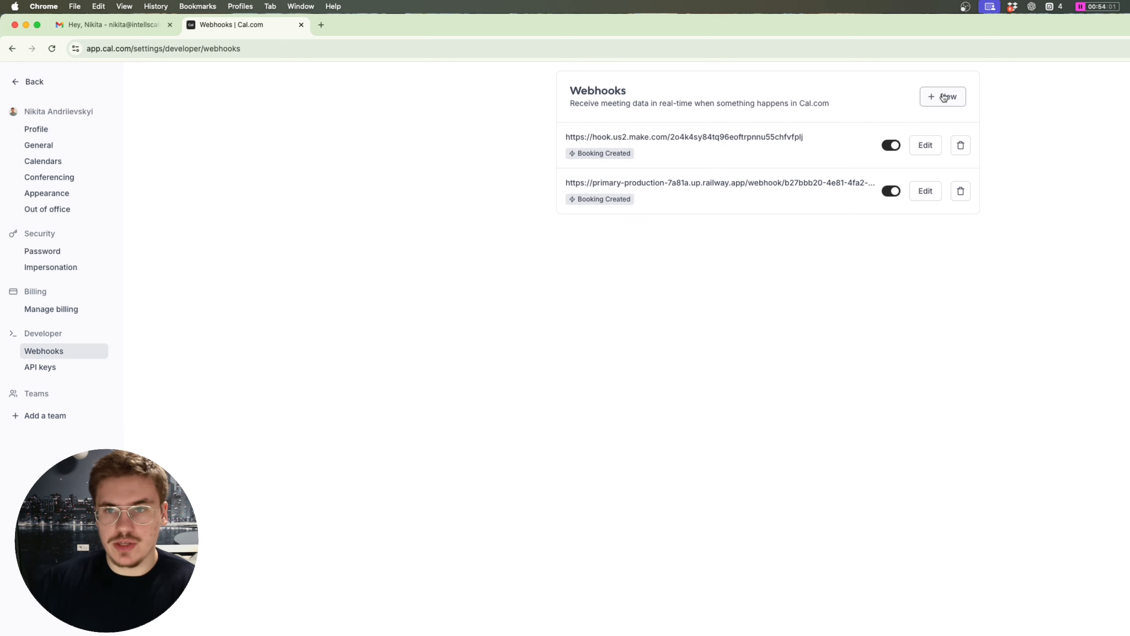
click(923, 100)
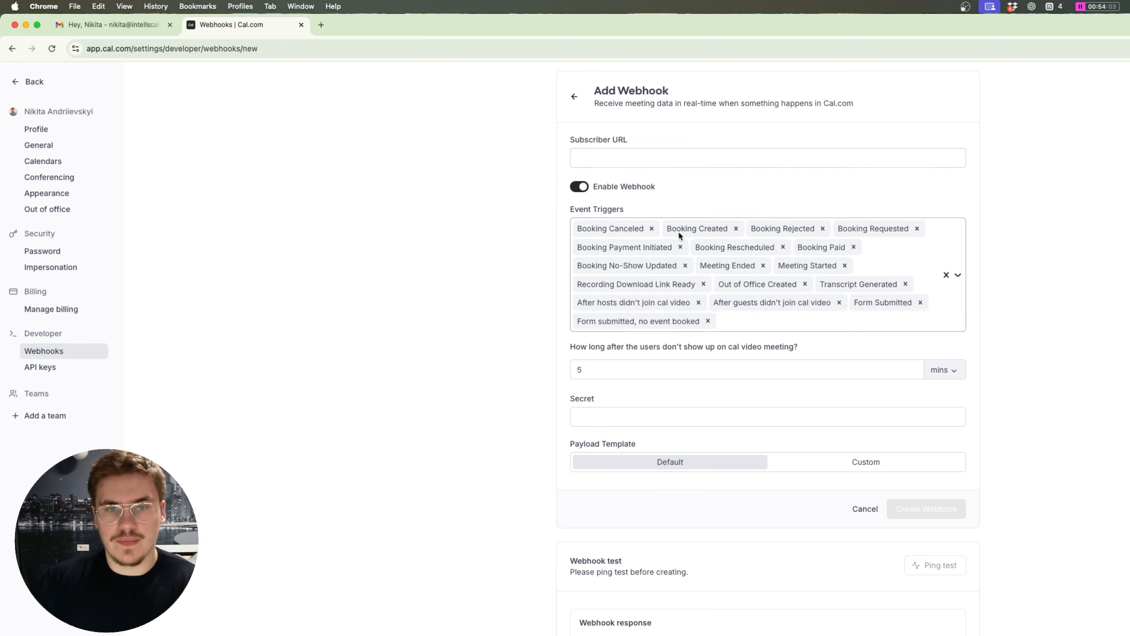
Step: Limit the webhook's event triggers to Booking Created only
click(653, 228)
click(645, 228)
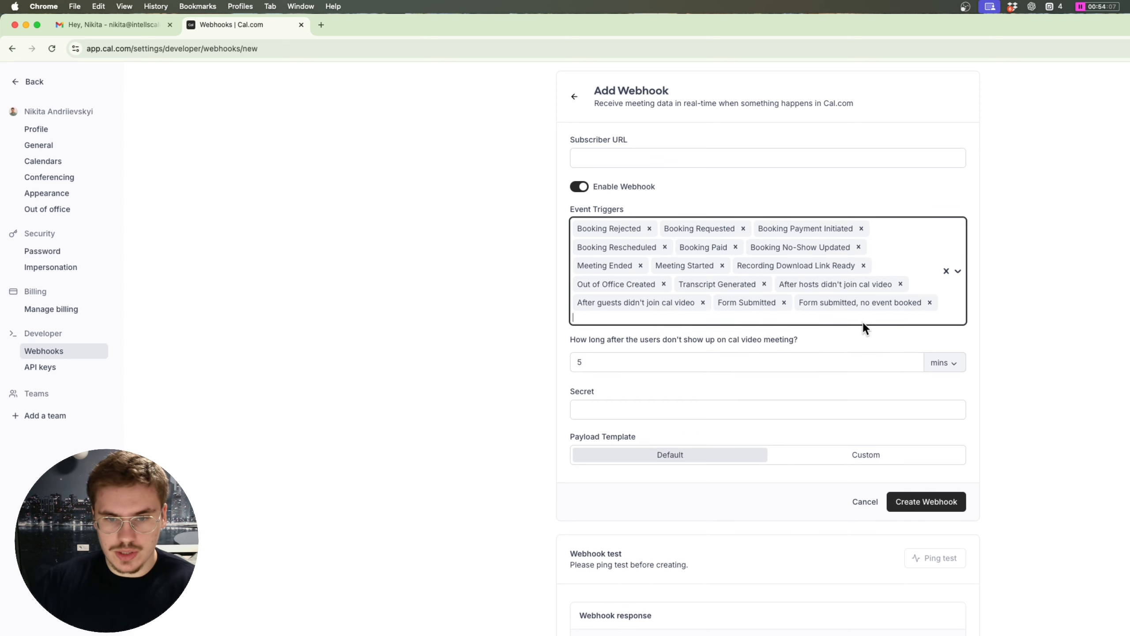
text(book)
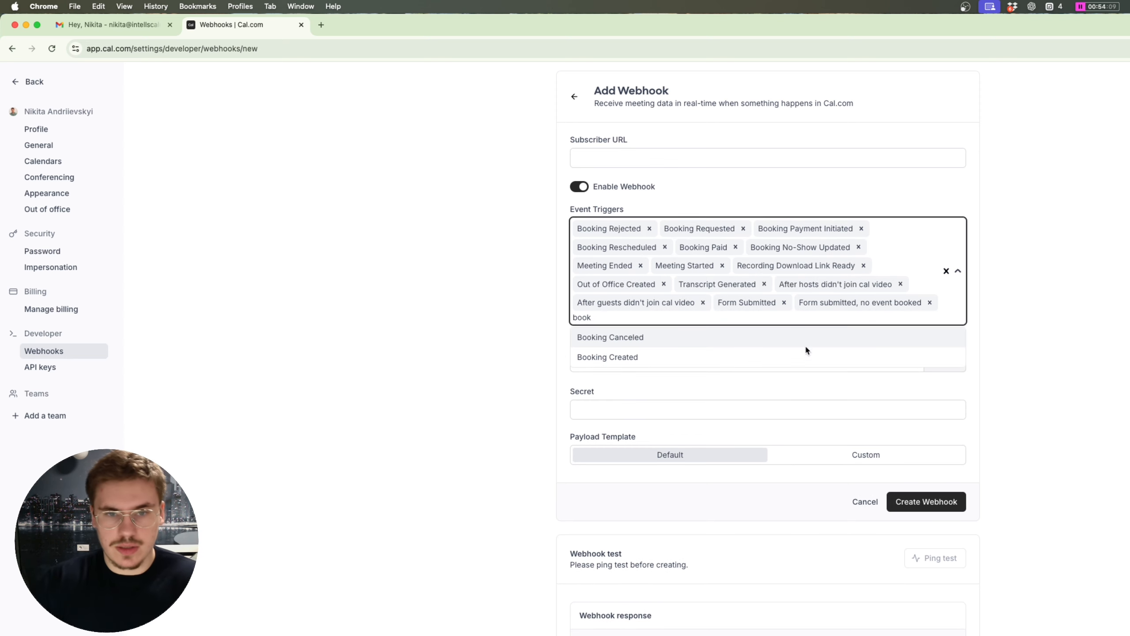
click(756, 355)
click(733, 228)
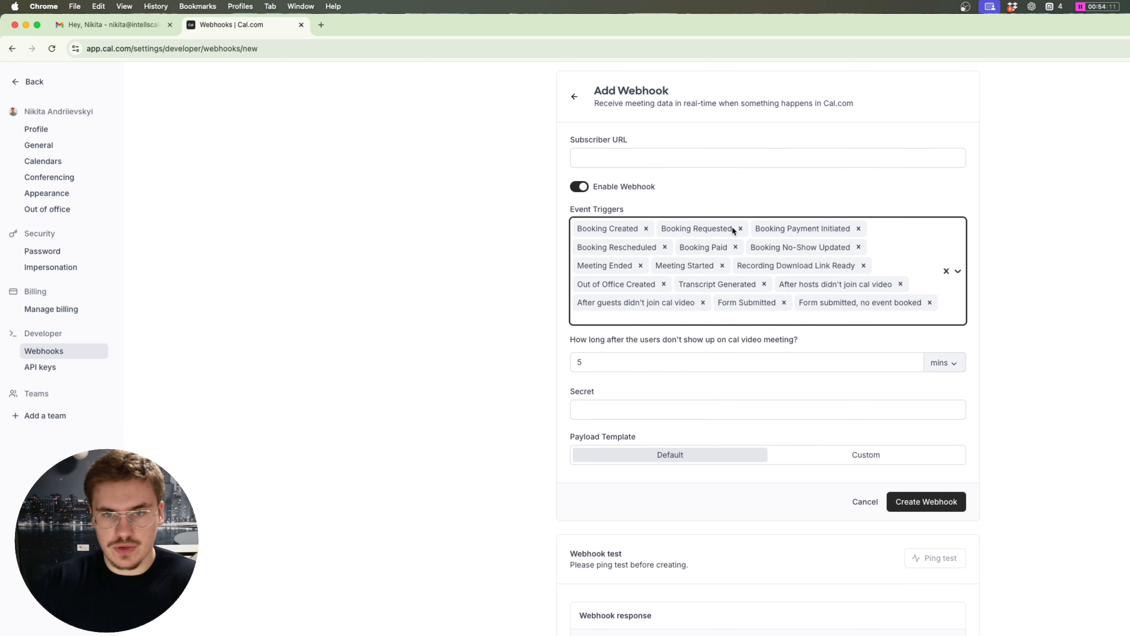
click(739, 229)
click(761, 229)
click(748, 228)
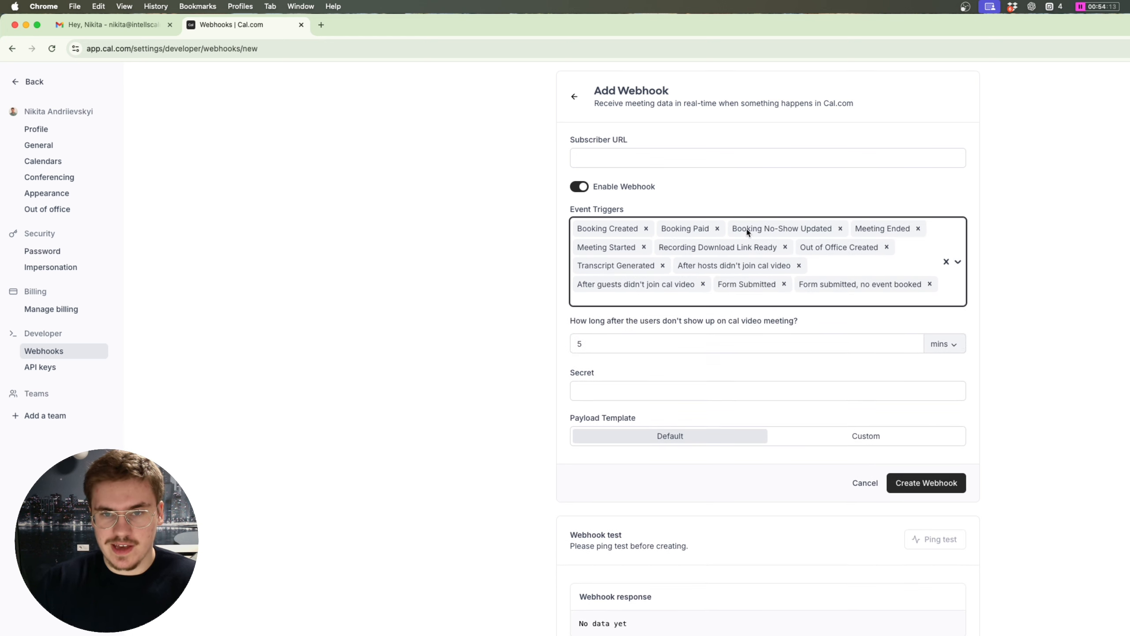
click(714, 228)
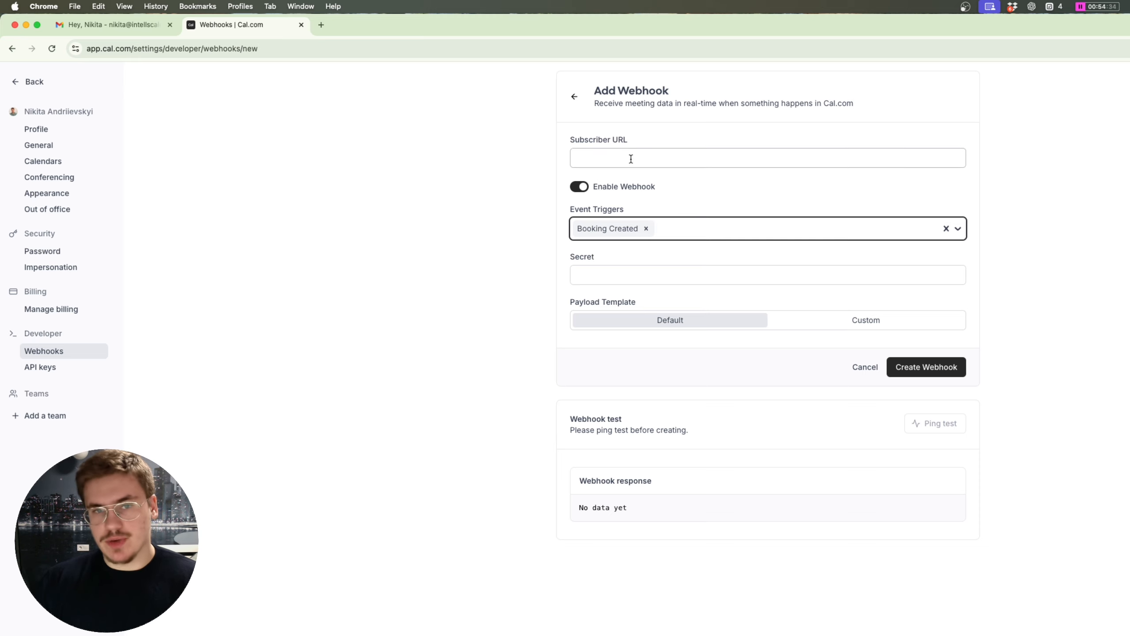
Step: Paste the Make webhook URL as the Subscriber URL and create the webhook
click(659, 154)
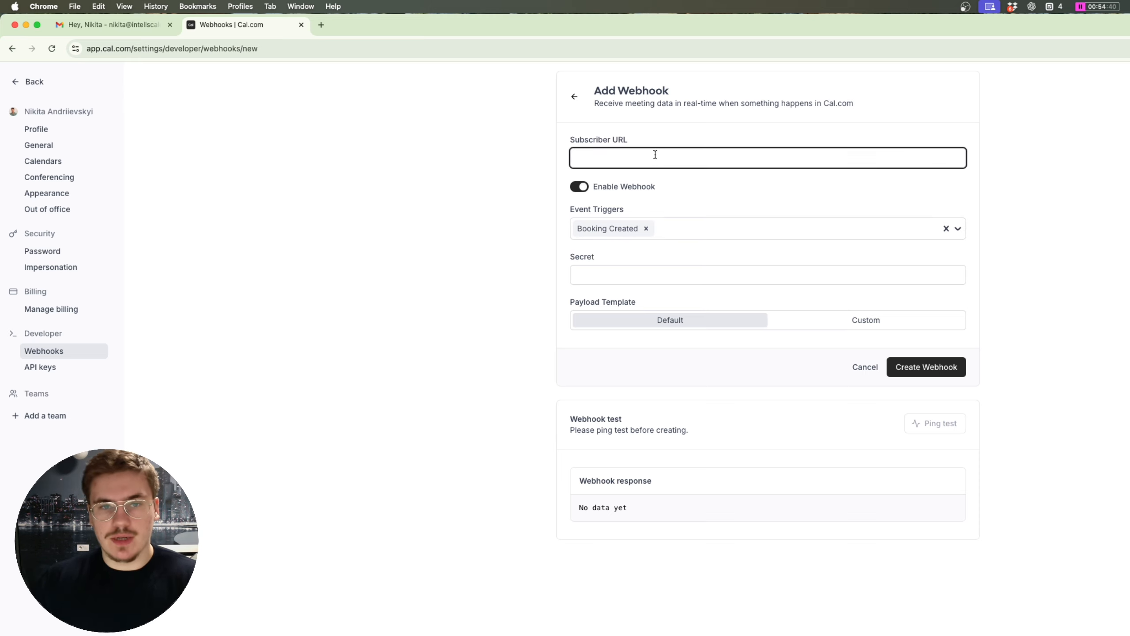
key(super+v)
drag(823, 158, 603, 157)
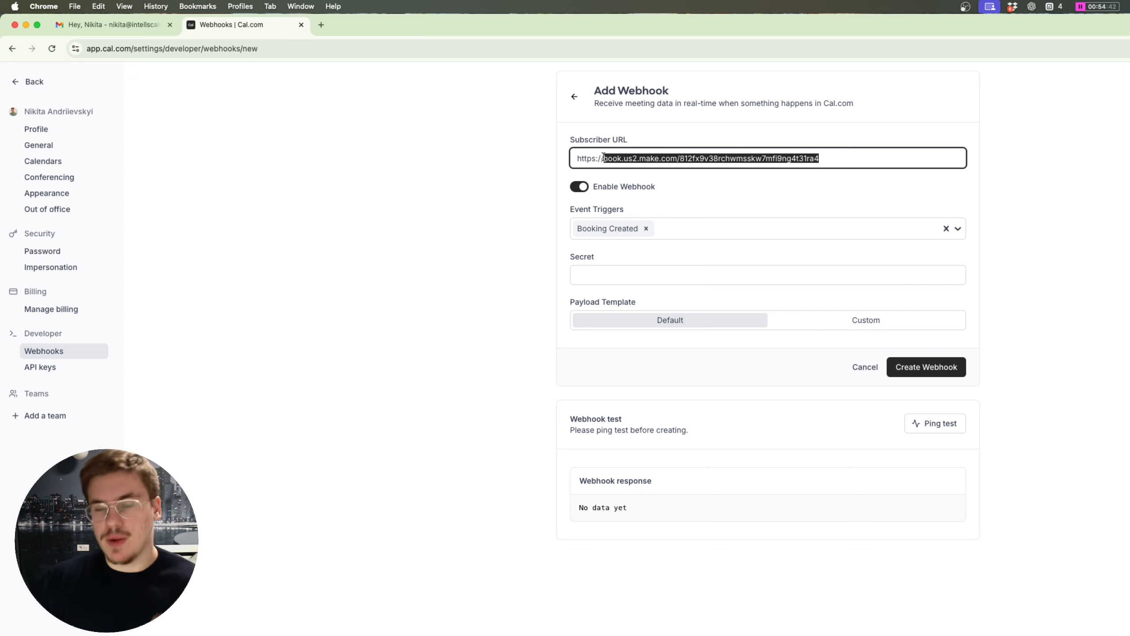
click(937, 373)
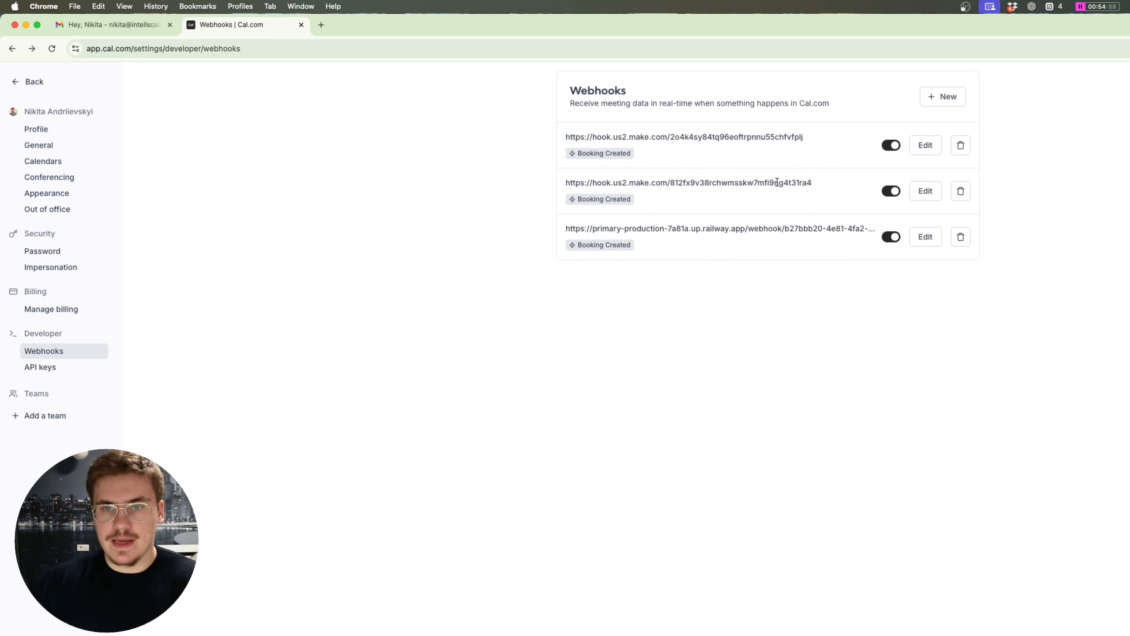
Step: Set the Meeting Booked scenario's Webhooks module listening via Run this module only
click(925, 191)
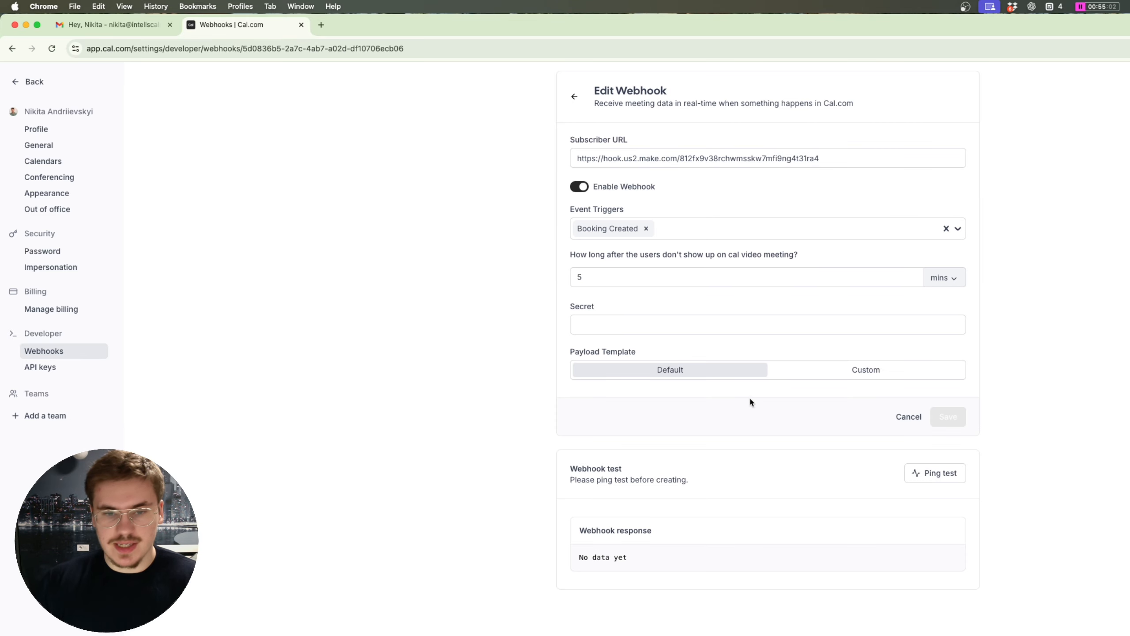
key(ctrl+Up)
click(420, 323)
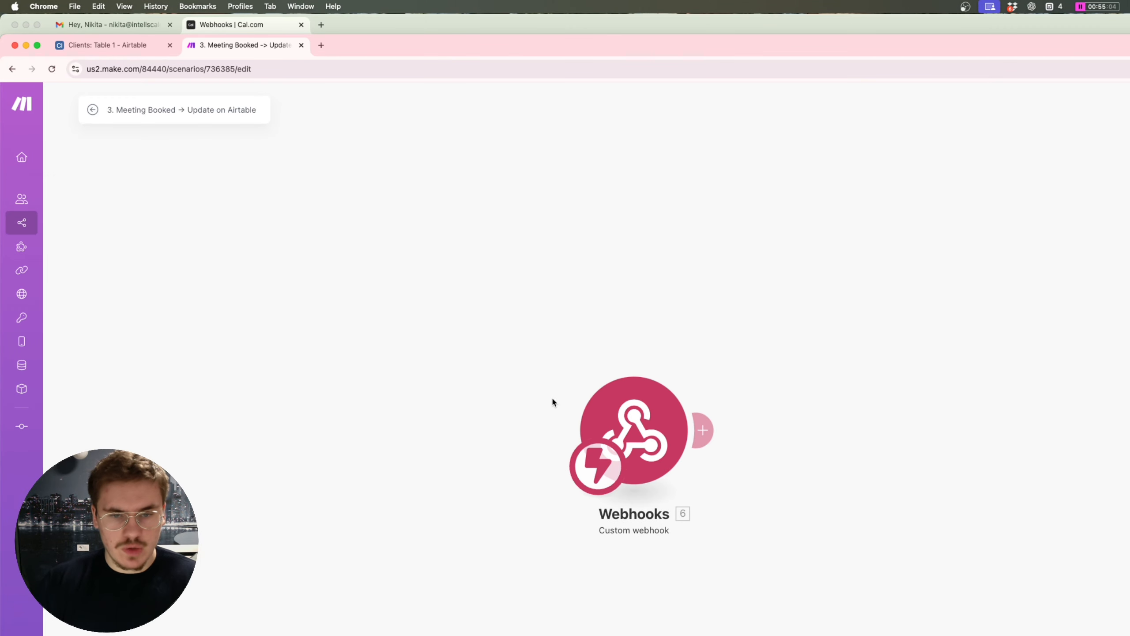
right_click(657, 440)
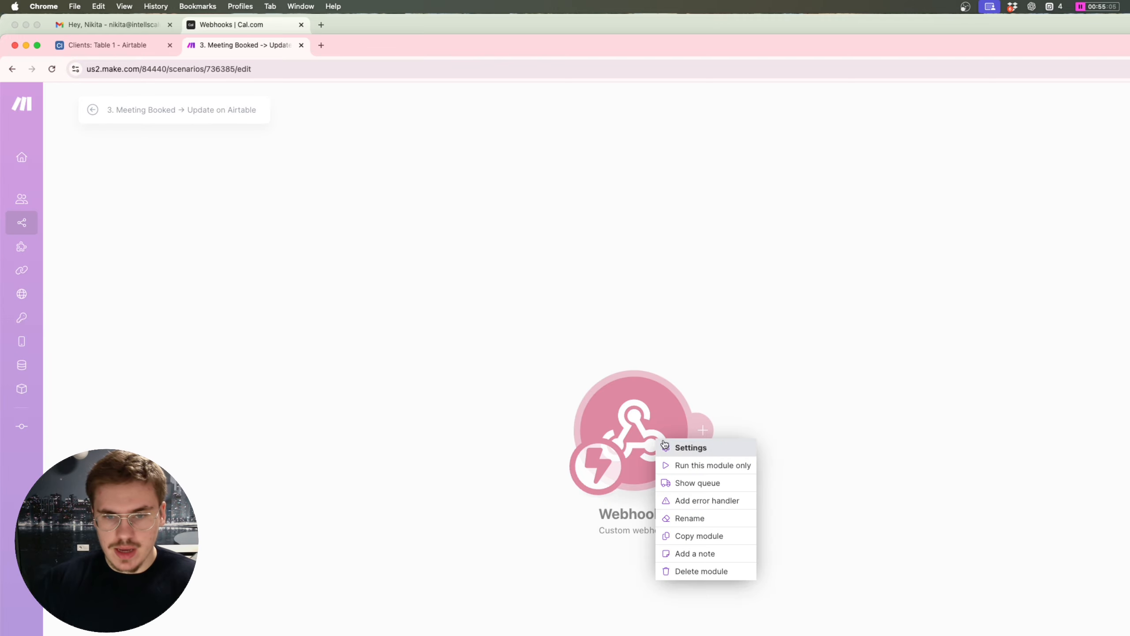
click(709, 467)
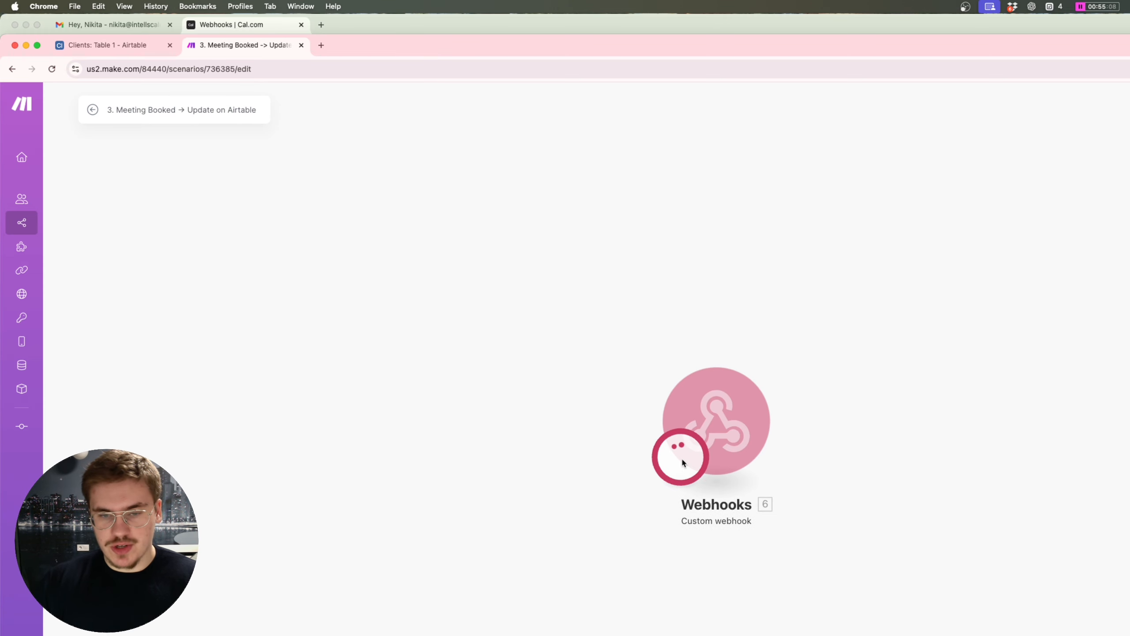
Step: Run the Cal.com webhook ping test and confirm it passed with status 200
key(ctrl+Up)
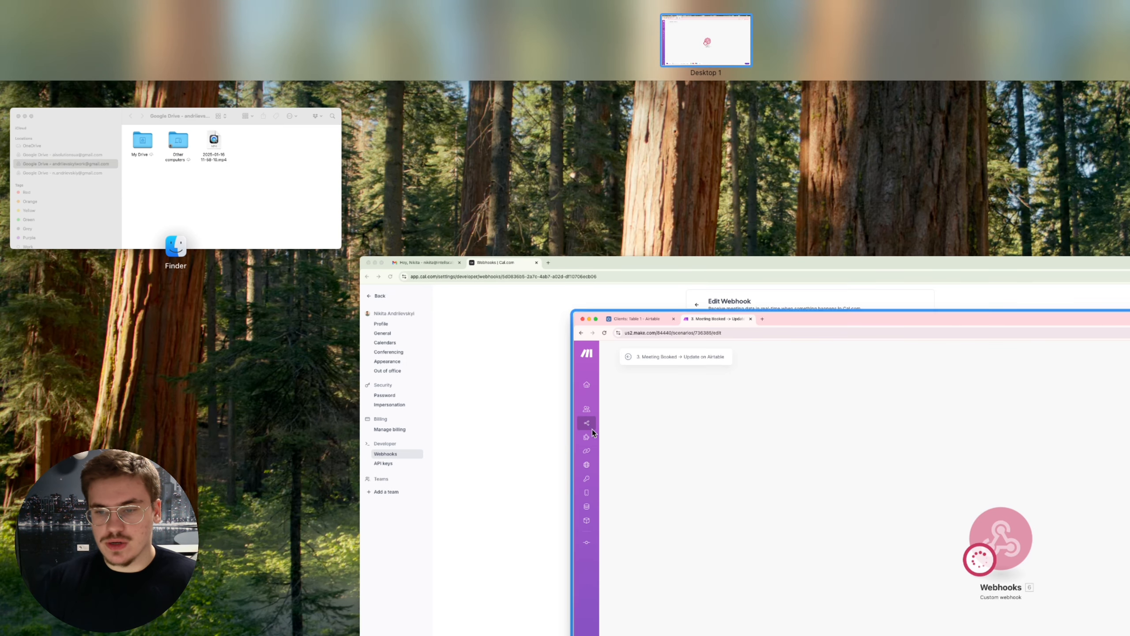
click(502, 425)
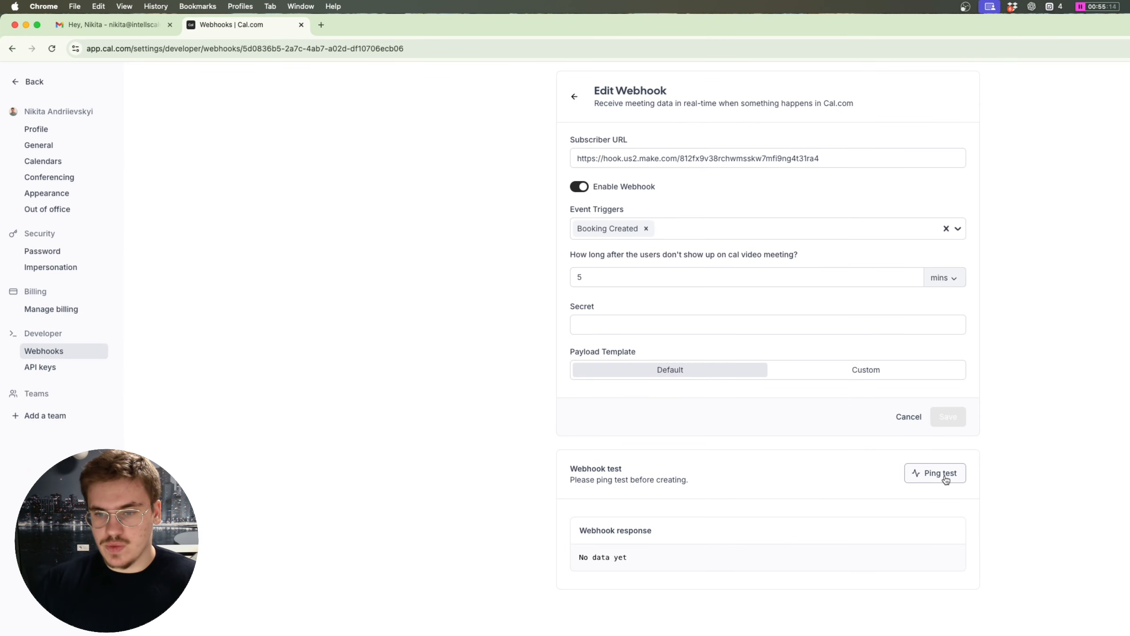
key(ctrl+Up)
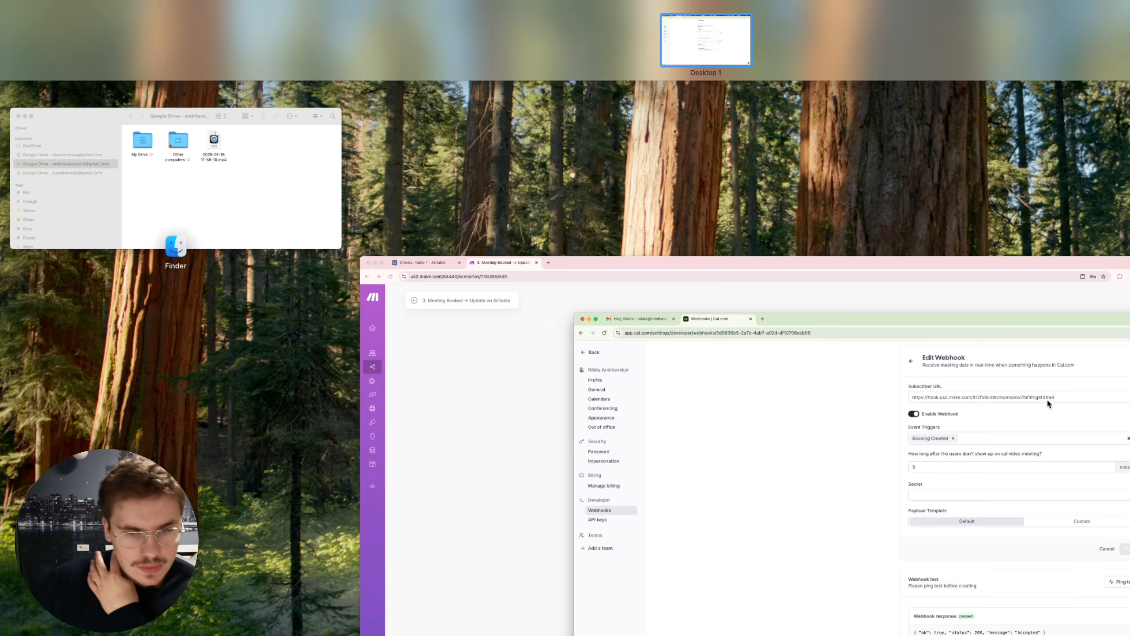
click(686, 543)
drag(837, 560, 583, 557)
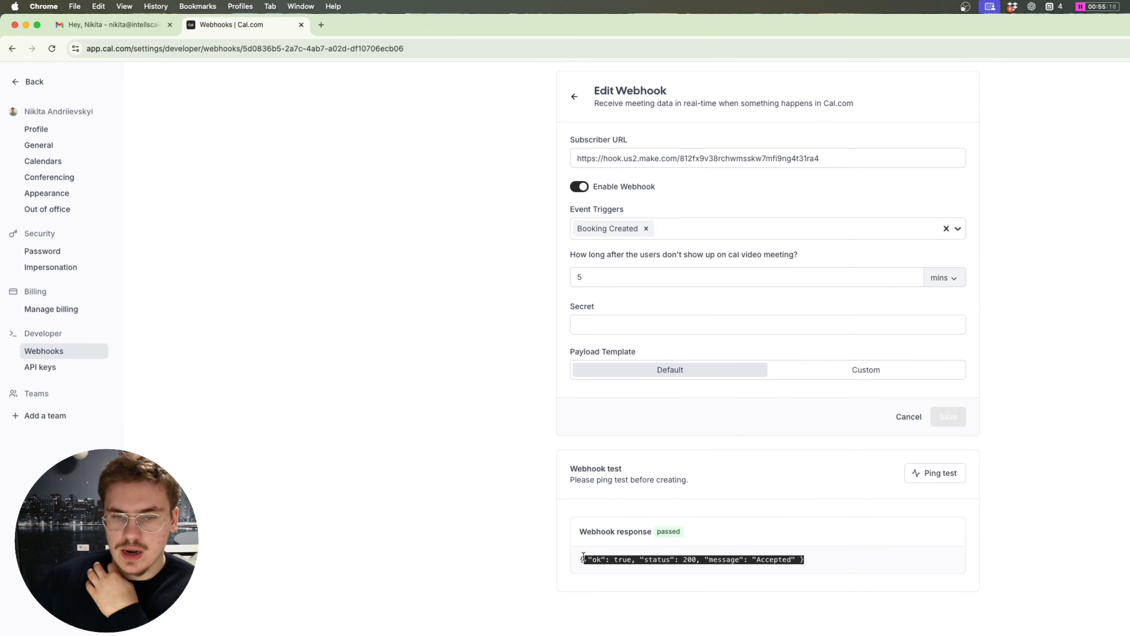
click(693, 563)
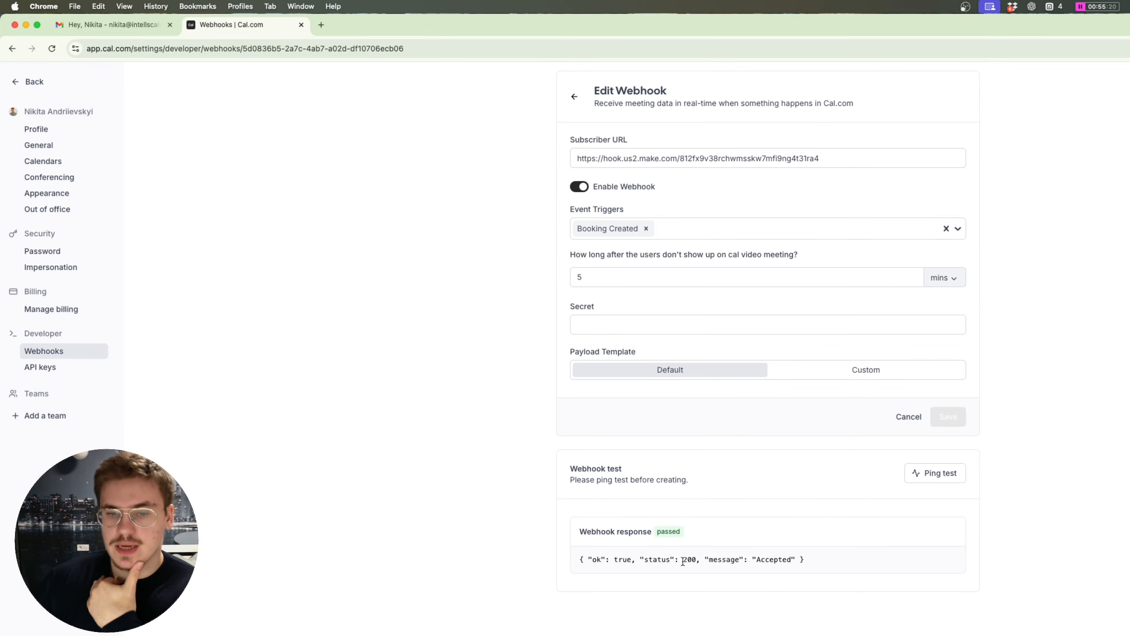
key(ctrl+Up)
Step: Inspect the PING bundle's payload, attendees and organizer, then add a module after the webhook
click(449, 373)
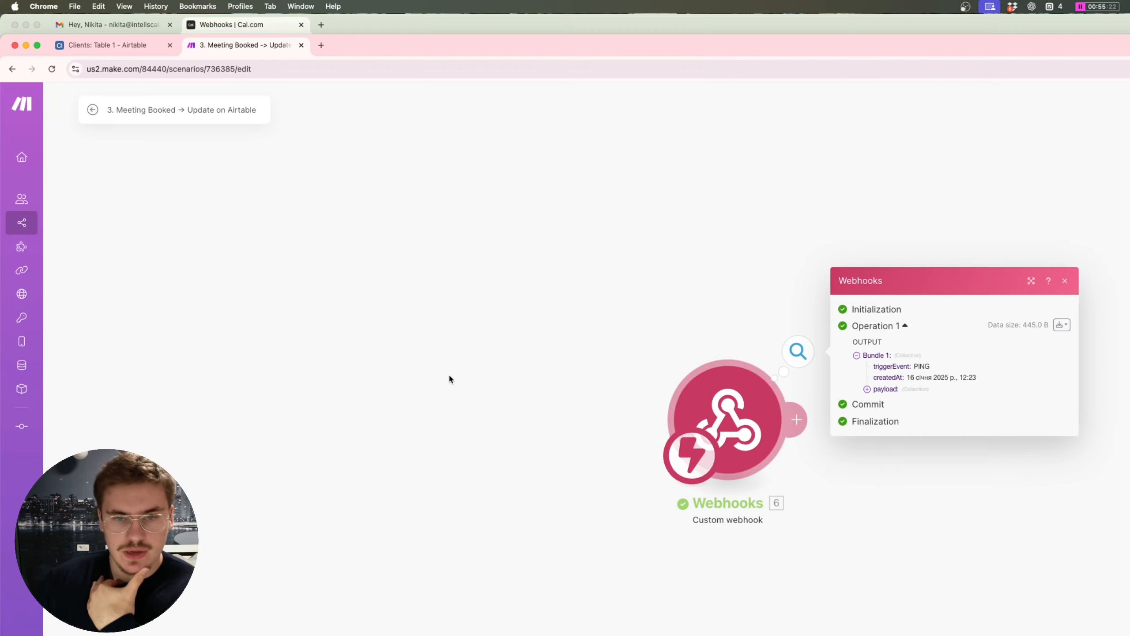
scroll(756, 348, right, 5)
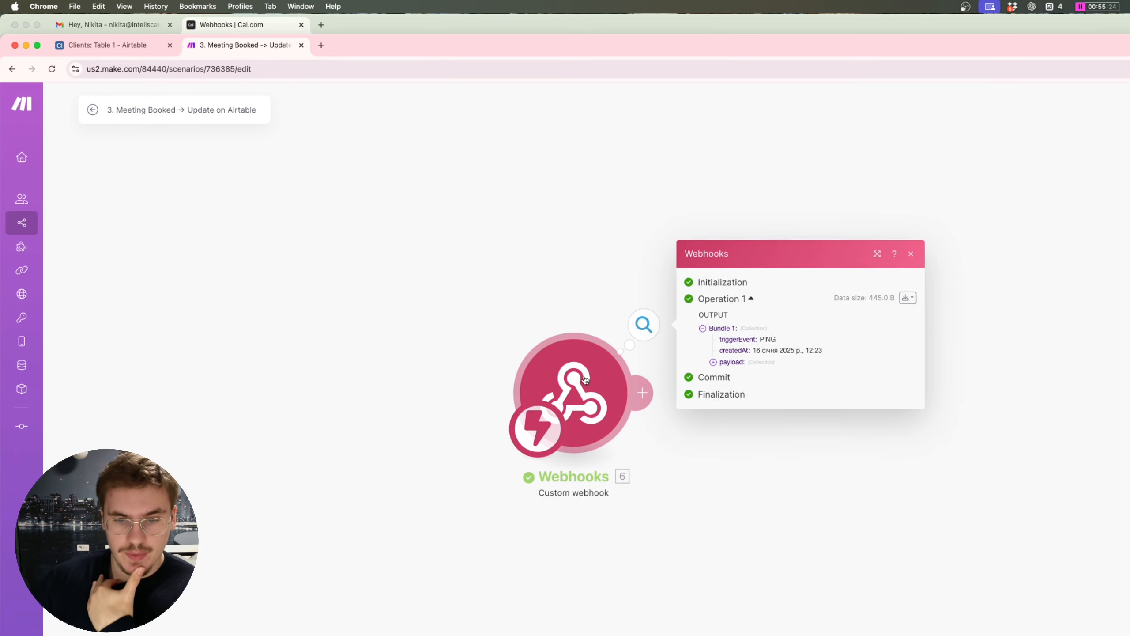
click(740, 356)
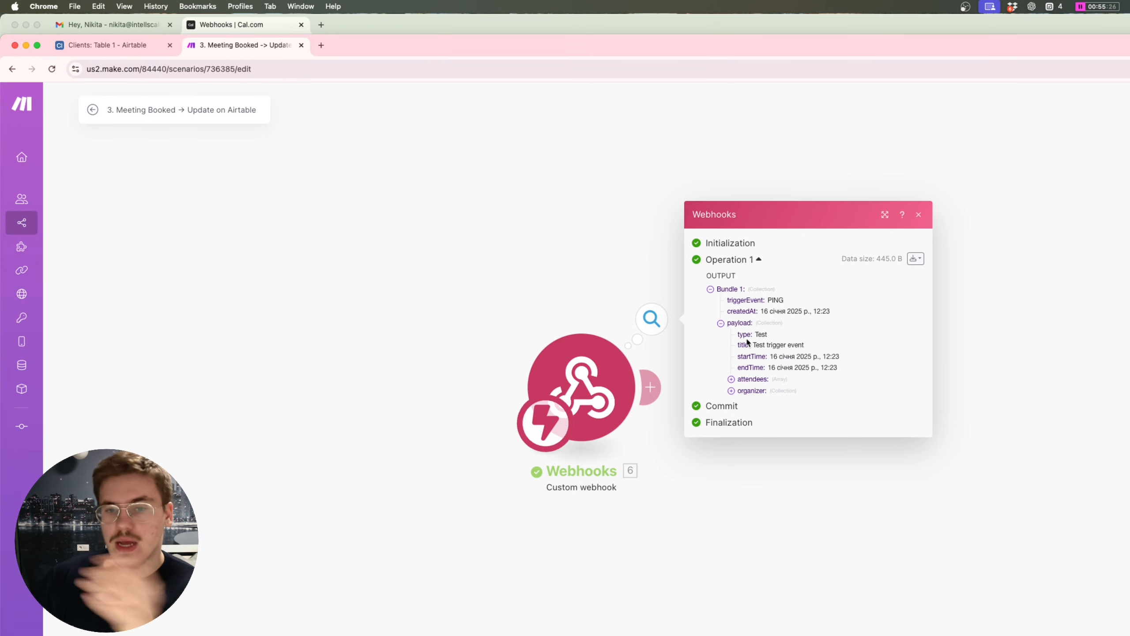
click(755, 380)
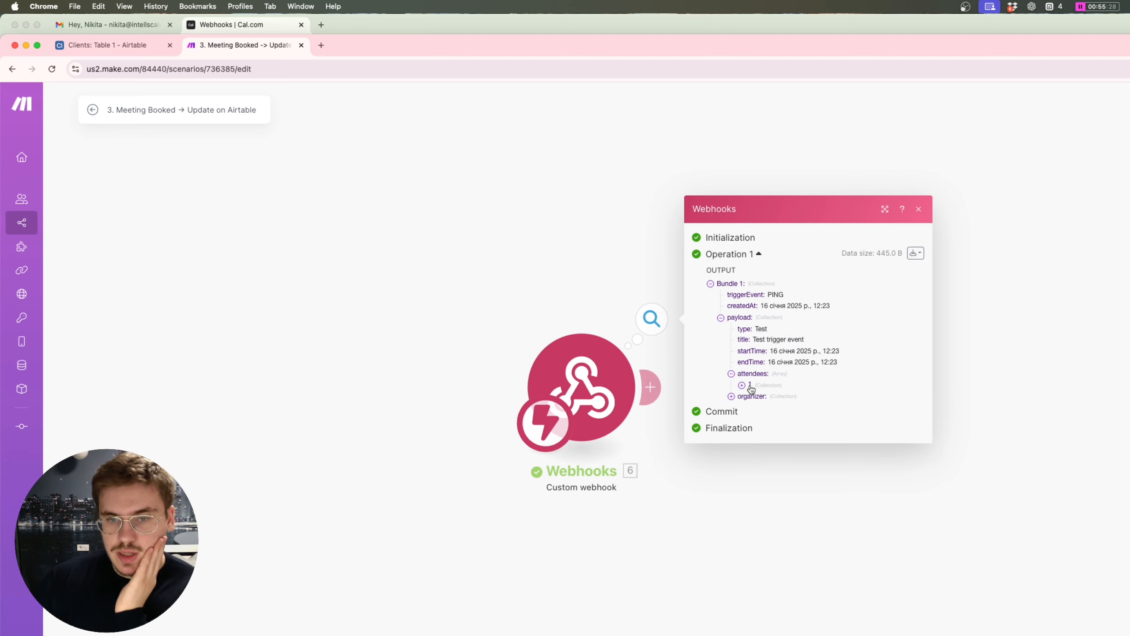
click(748, 386)
click(765, 425)
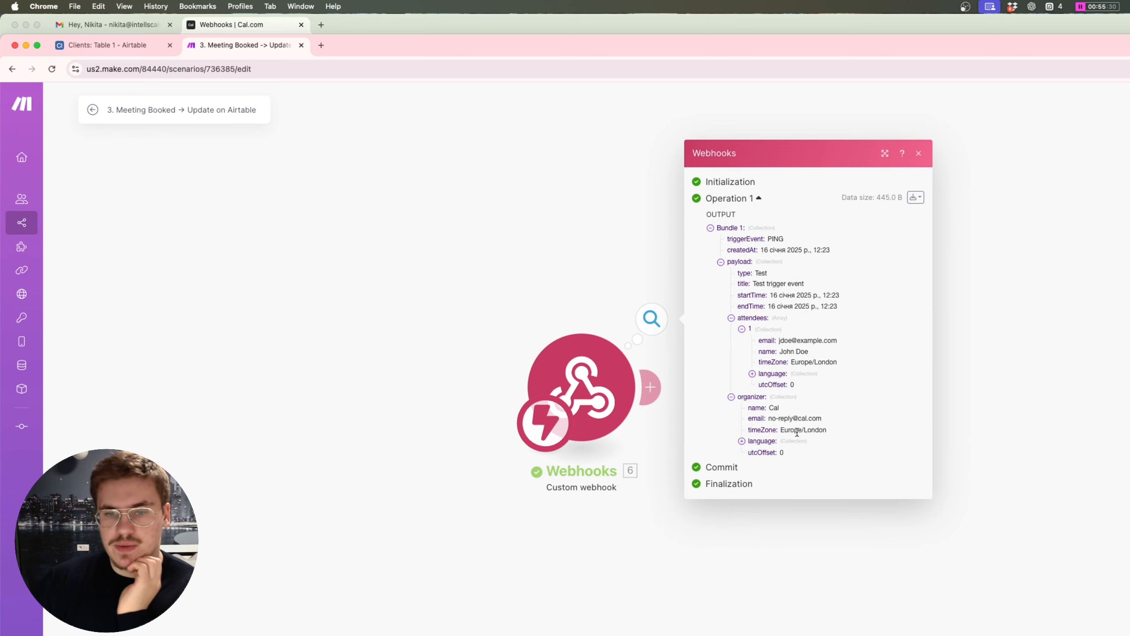
drag(844, 445, 781, 340)
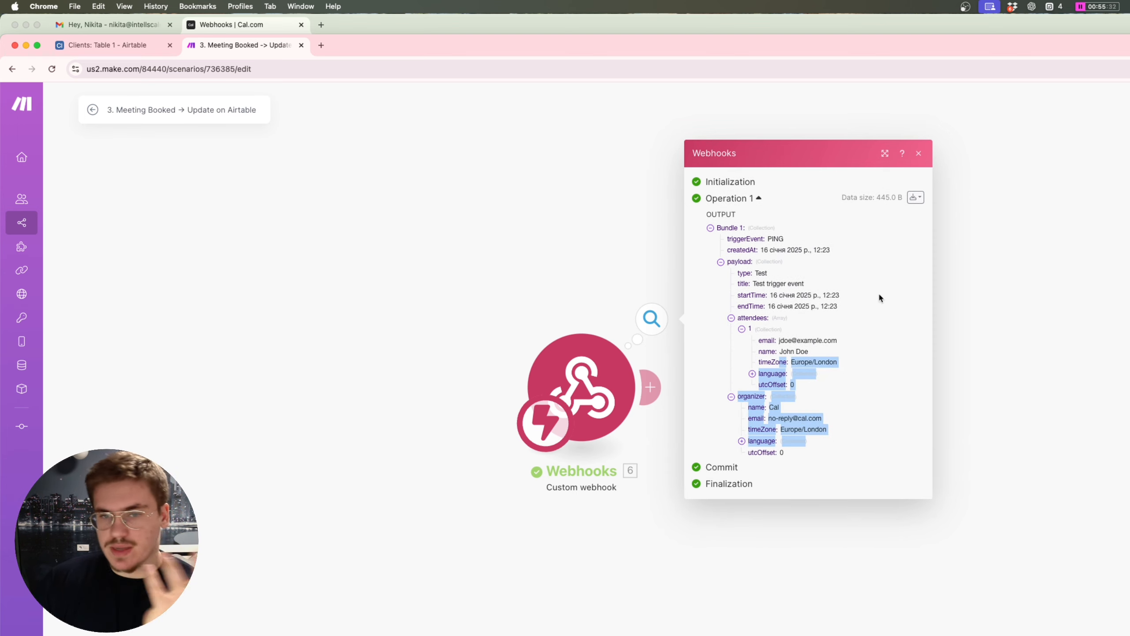
click(1034, 253)
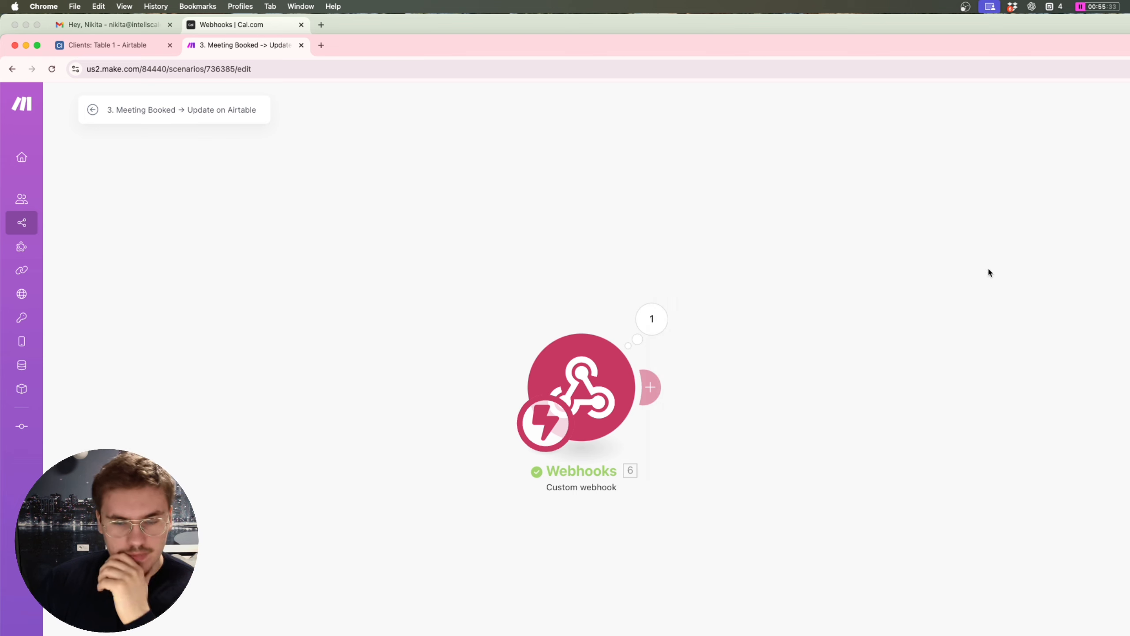
click(650, 387)
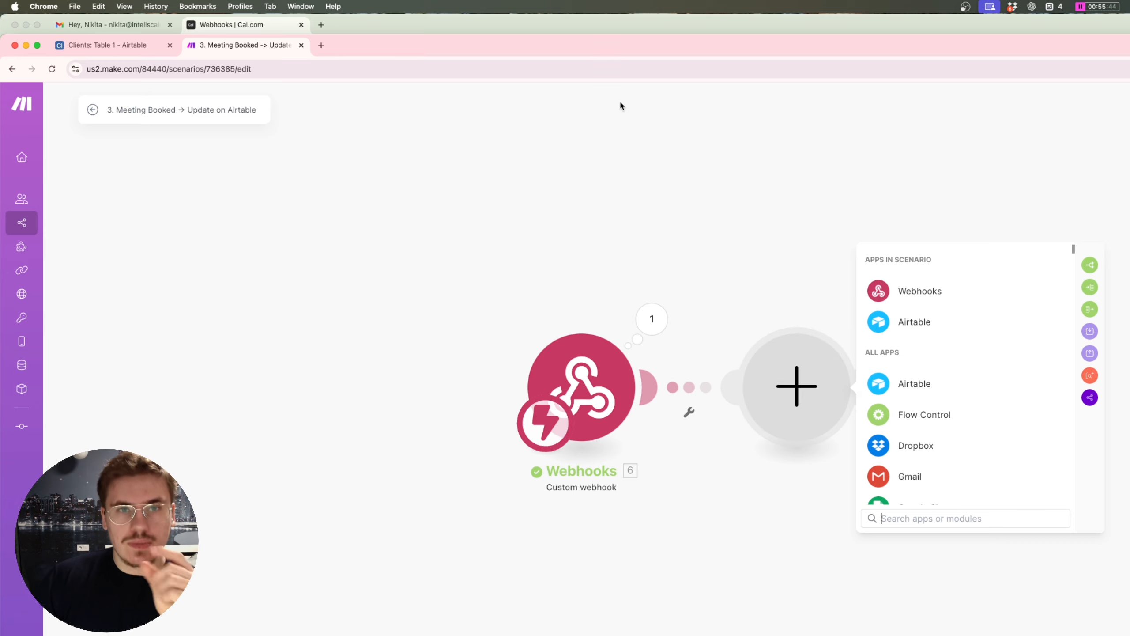
Step: Make the new module an Airtable Search Records step
double_click(609, 48)
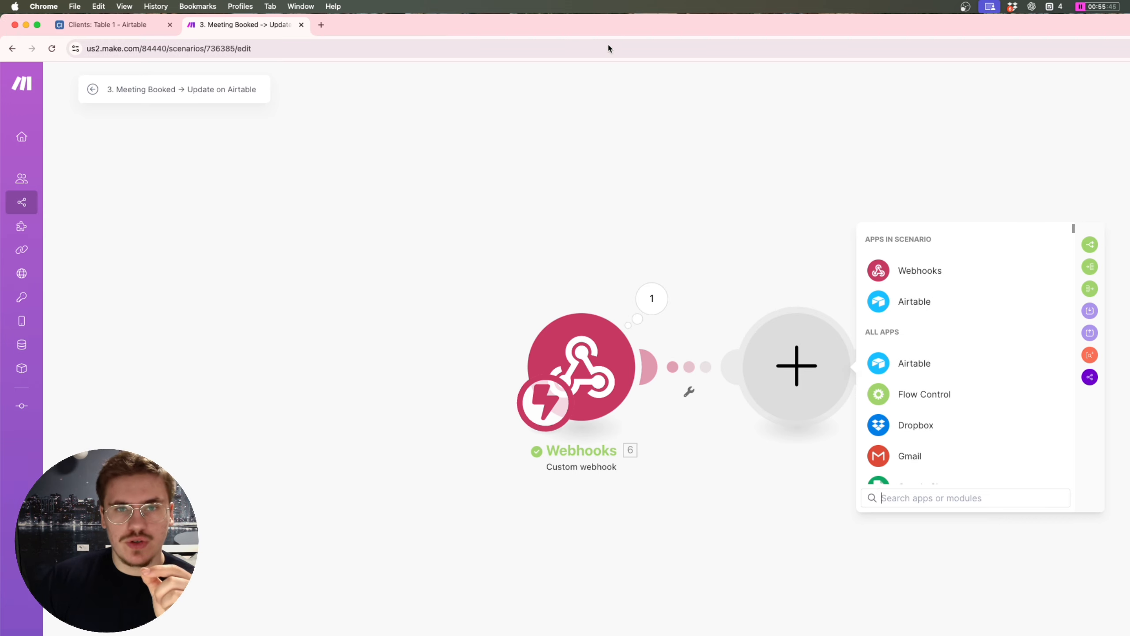
click(923, 307)
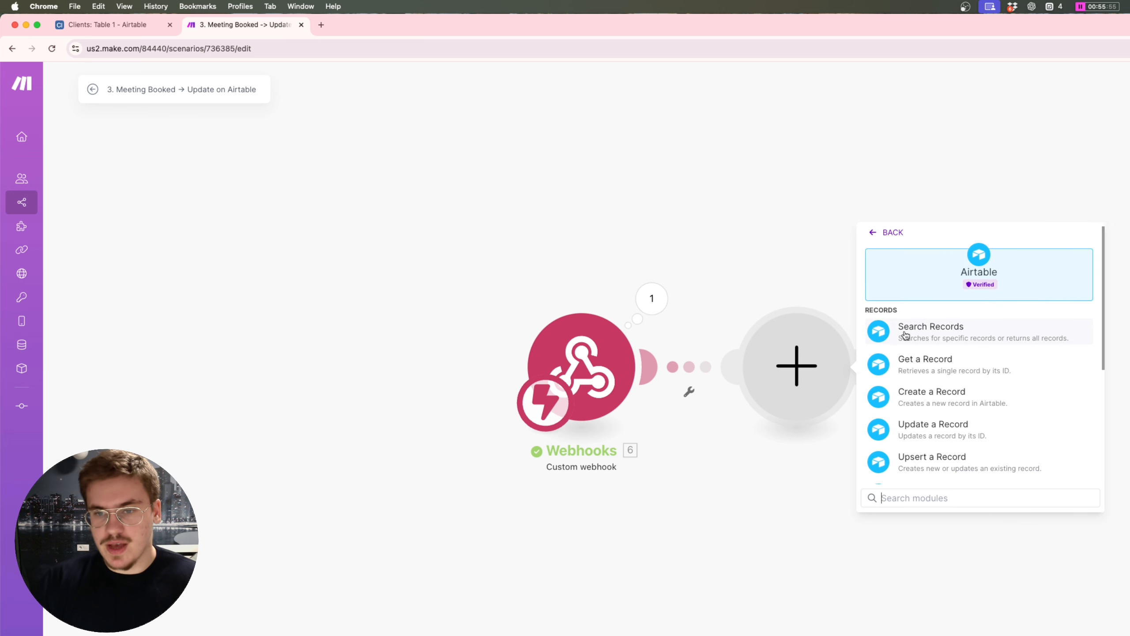
click(939, 329)
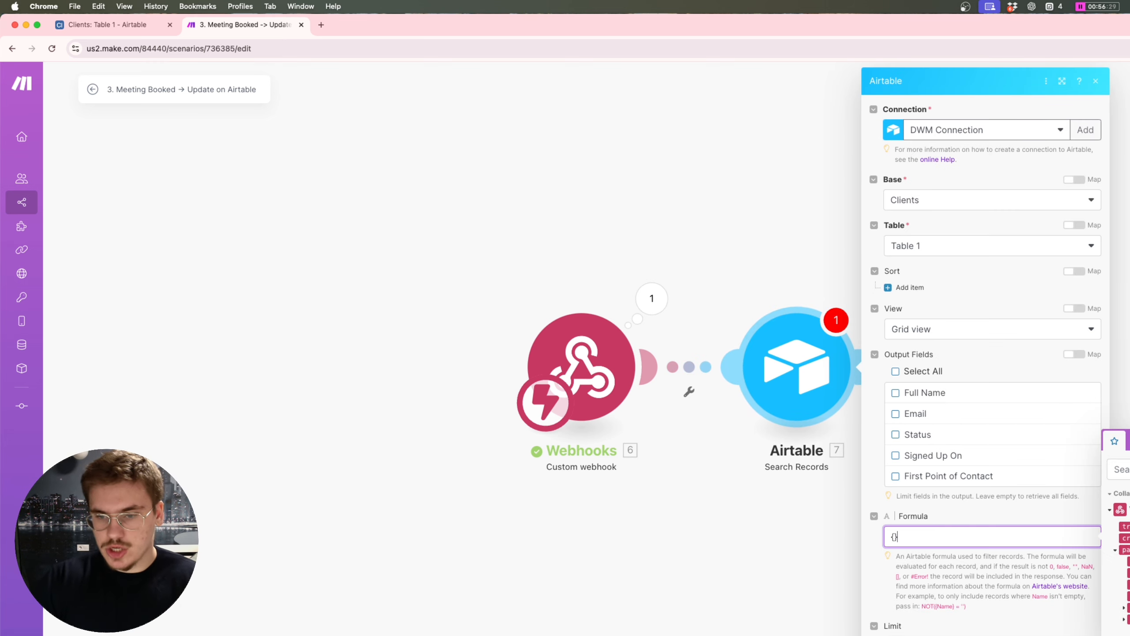
Step: Enter the formula {Email} = 'get(6.payload.attendees[]:email;1)' to match the first attendee
text({Email})
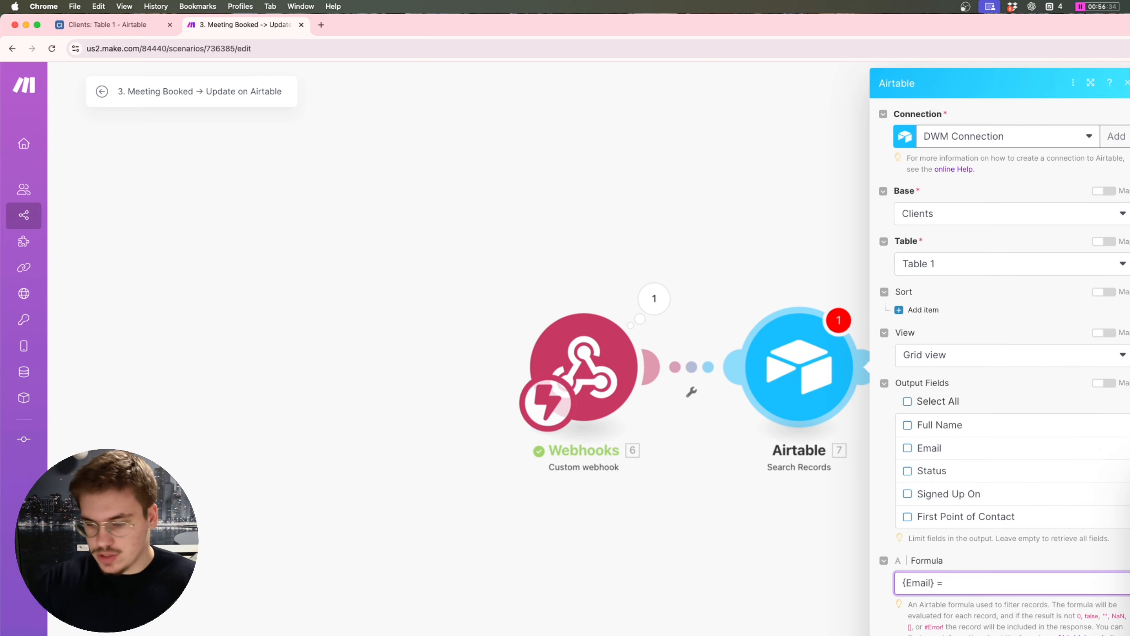
scroll(1036, 602, down, 1)
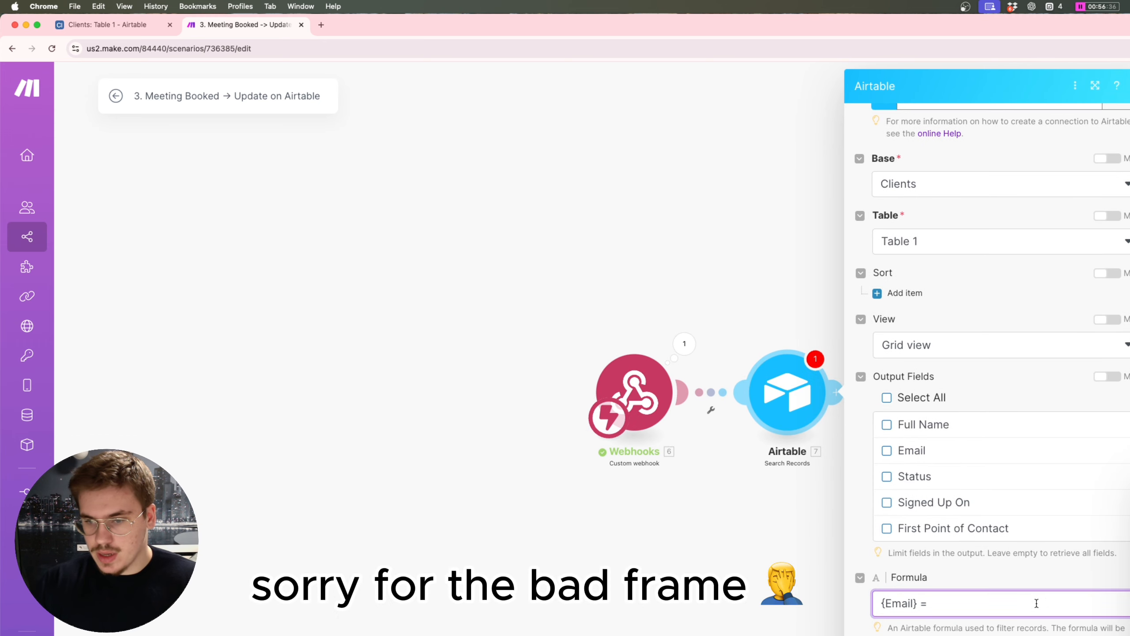
scroll(1020, 602, down, 1)
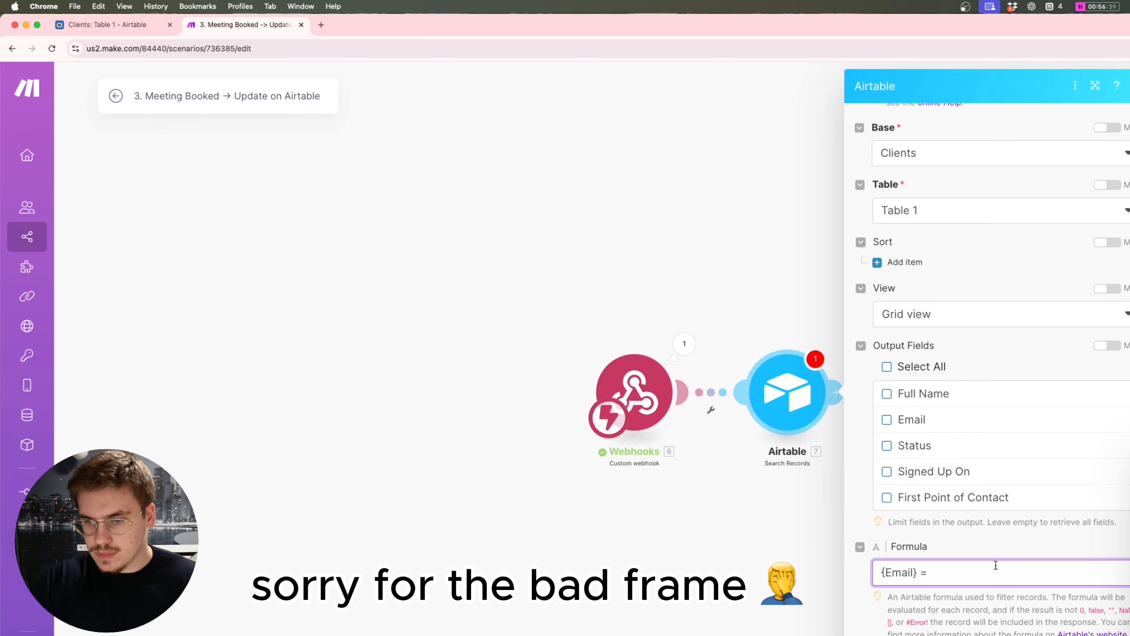
text(')
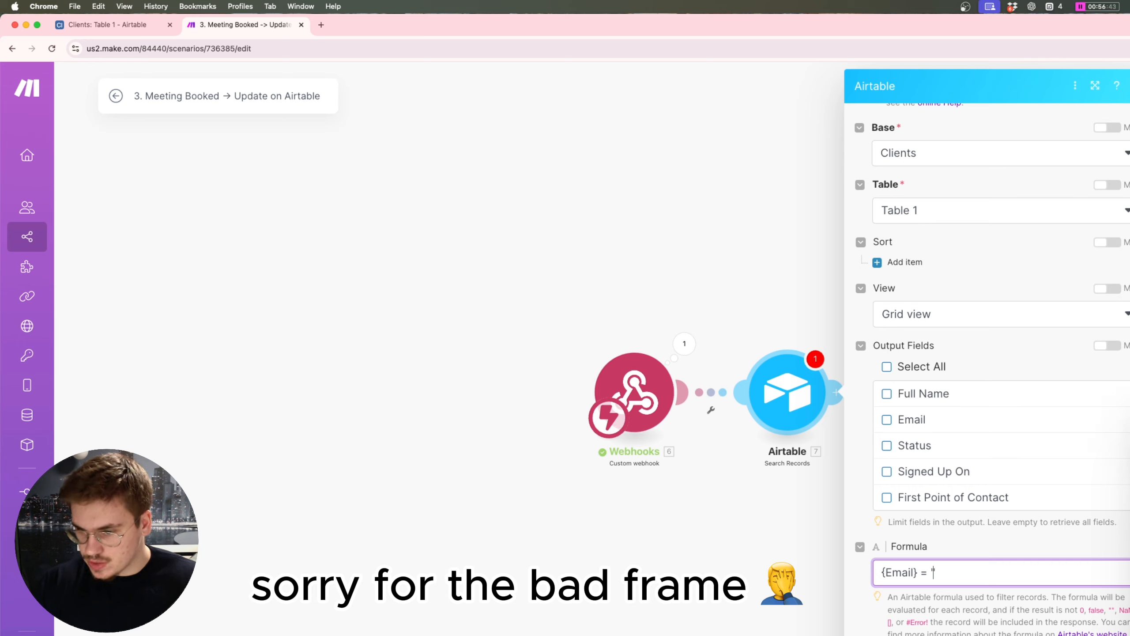
text(6. payload.attendees[ ]: email)
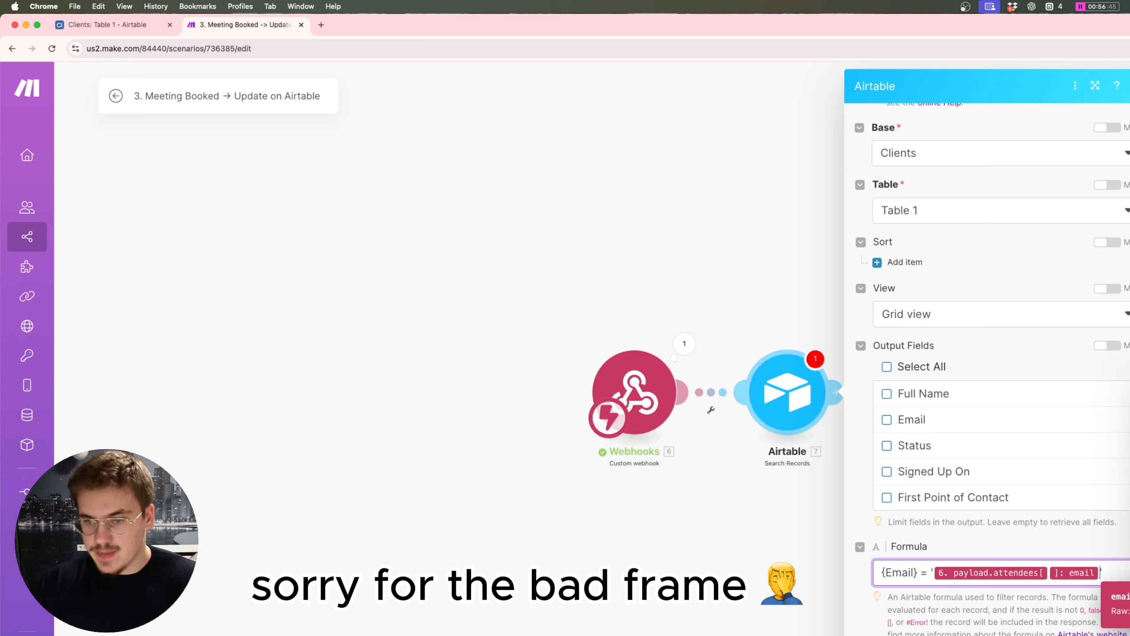
text(get()
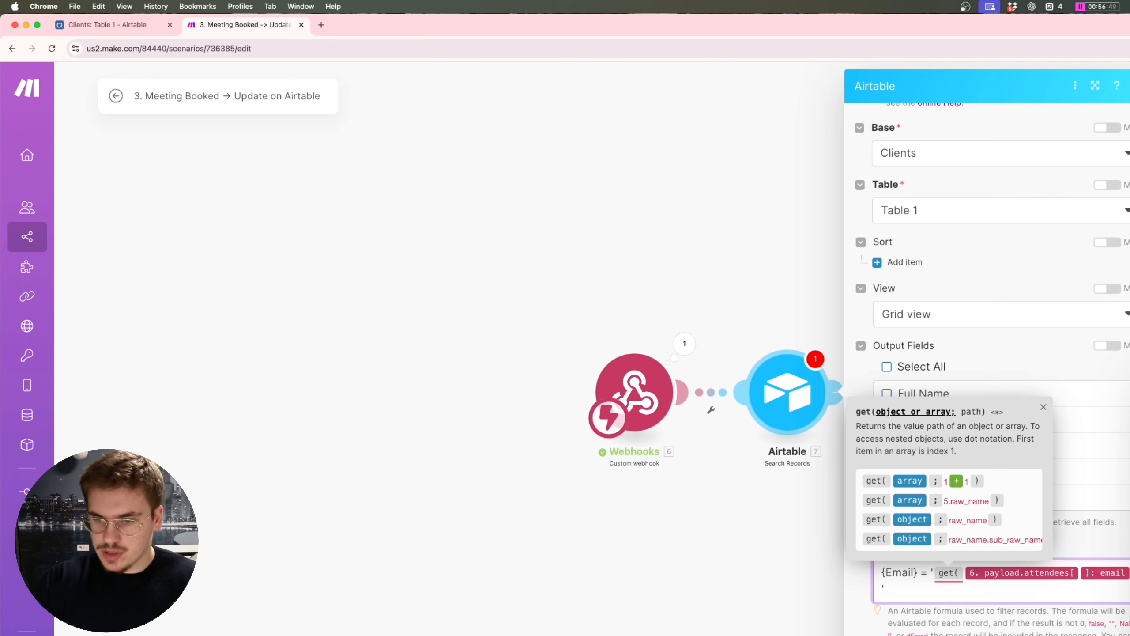
click(885, 588)
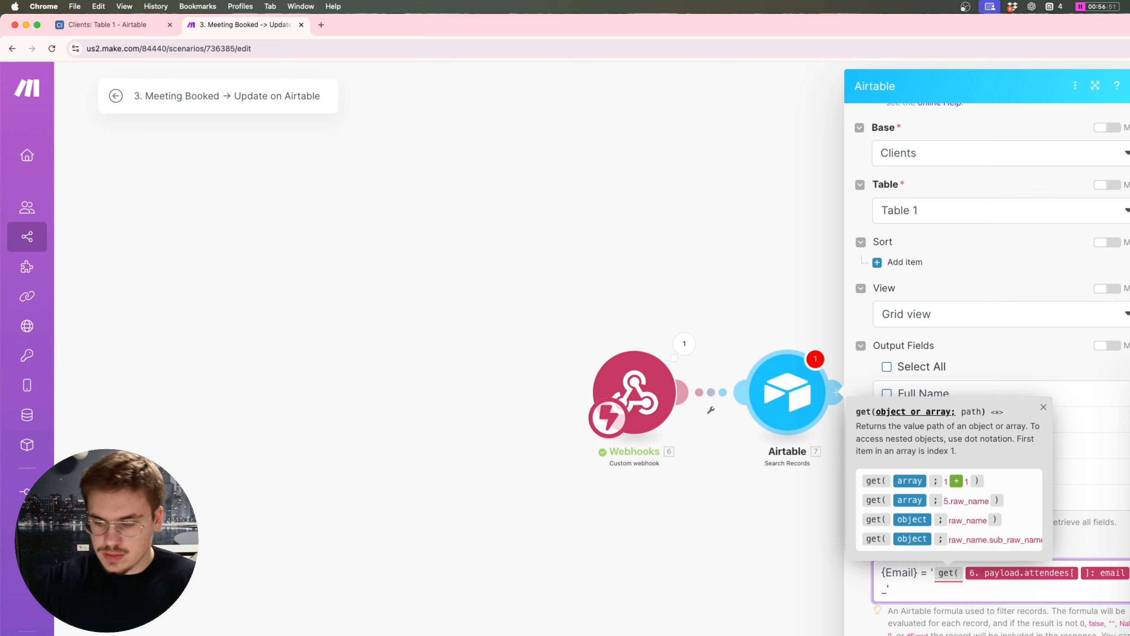
text();1)
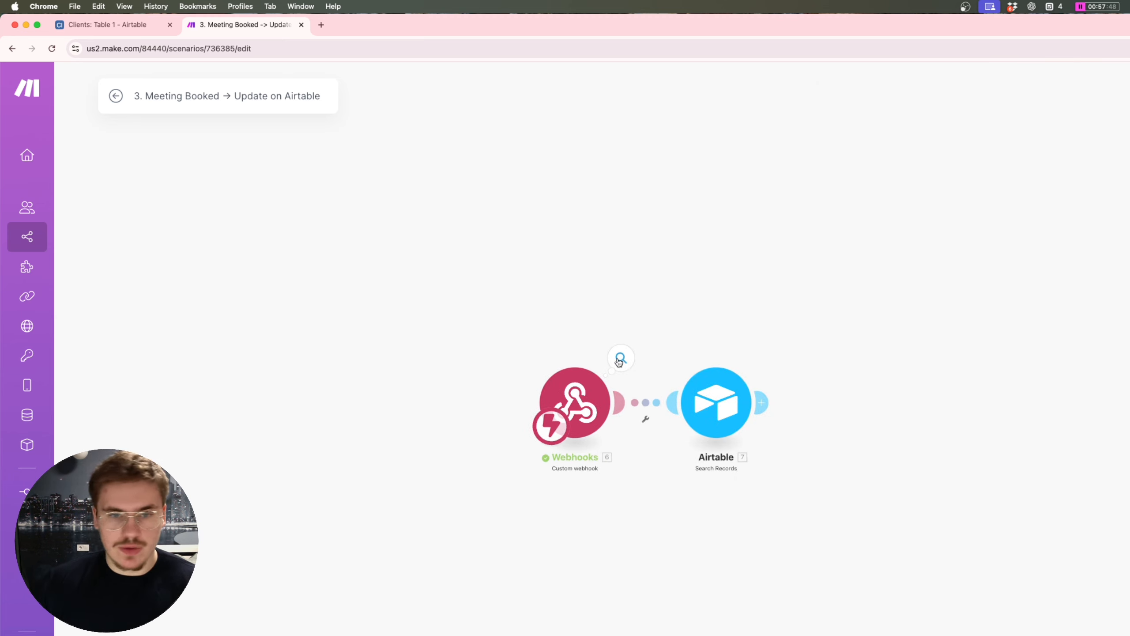
click(619, 361)
Step: Copy the webhook bundle's attendee email into row 1's Email cell in Airtable
click(710, 403)
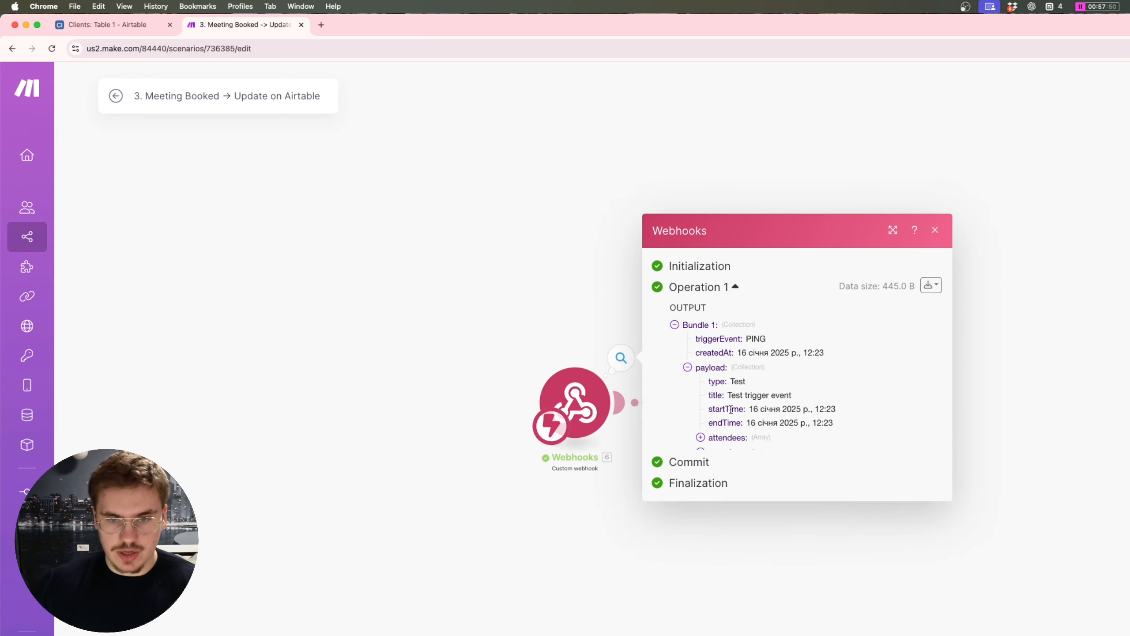
click(728, 432)
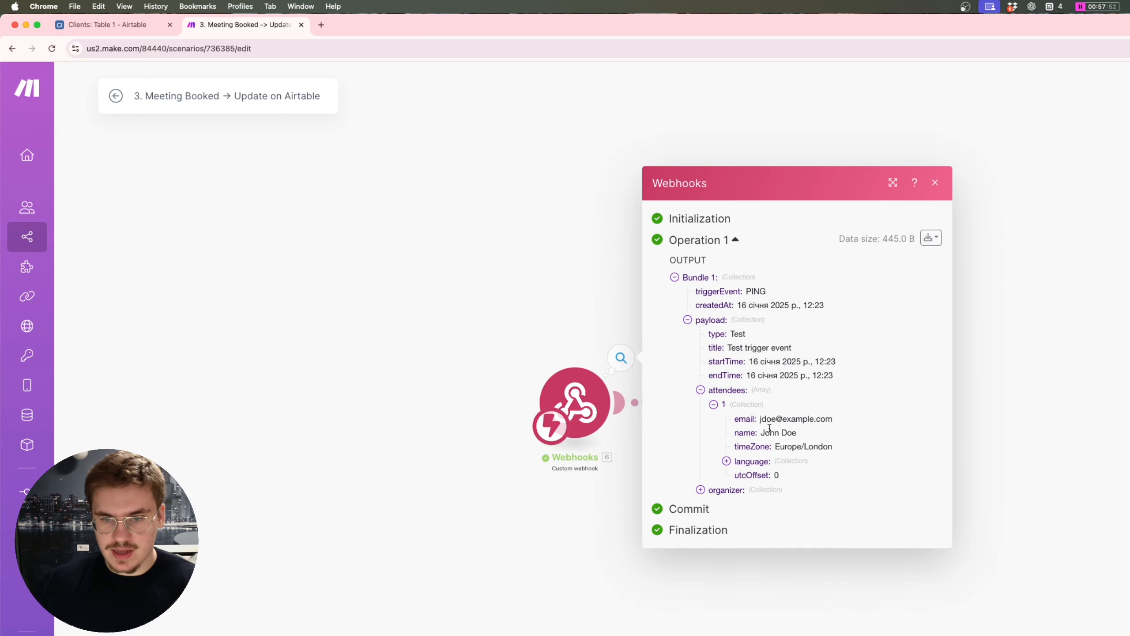
triple_click(794, 419)
key(super+c)
click(93, 26)
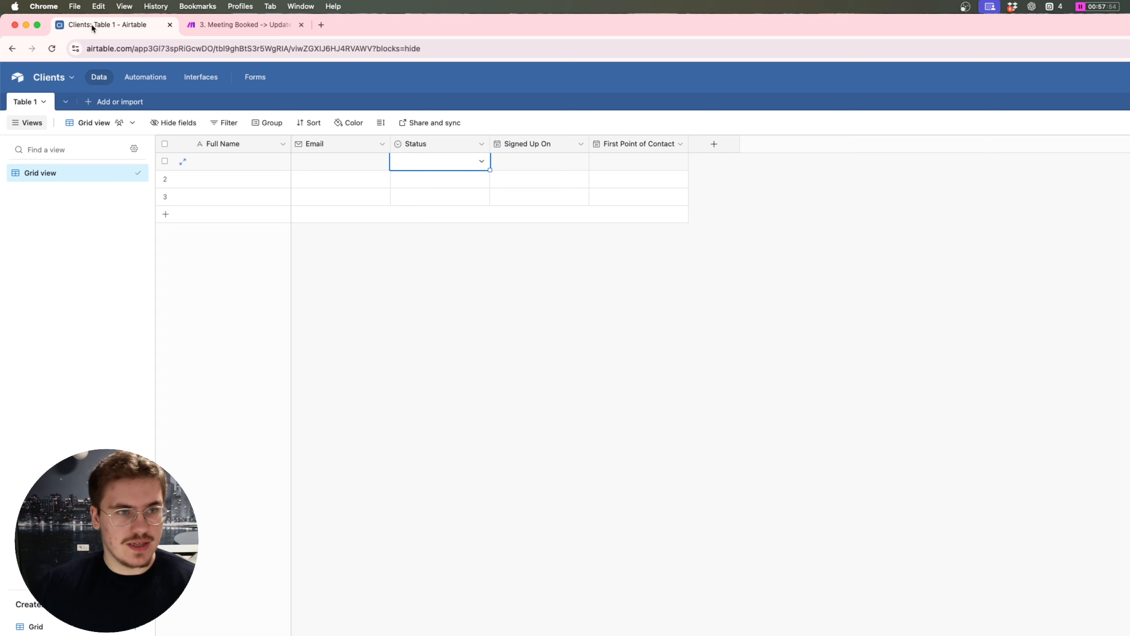
click(328, 164)
key(super+v)
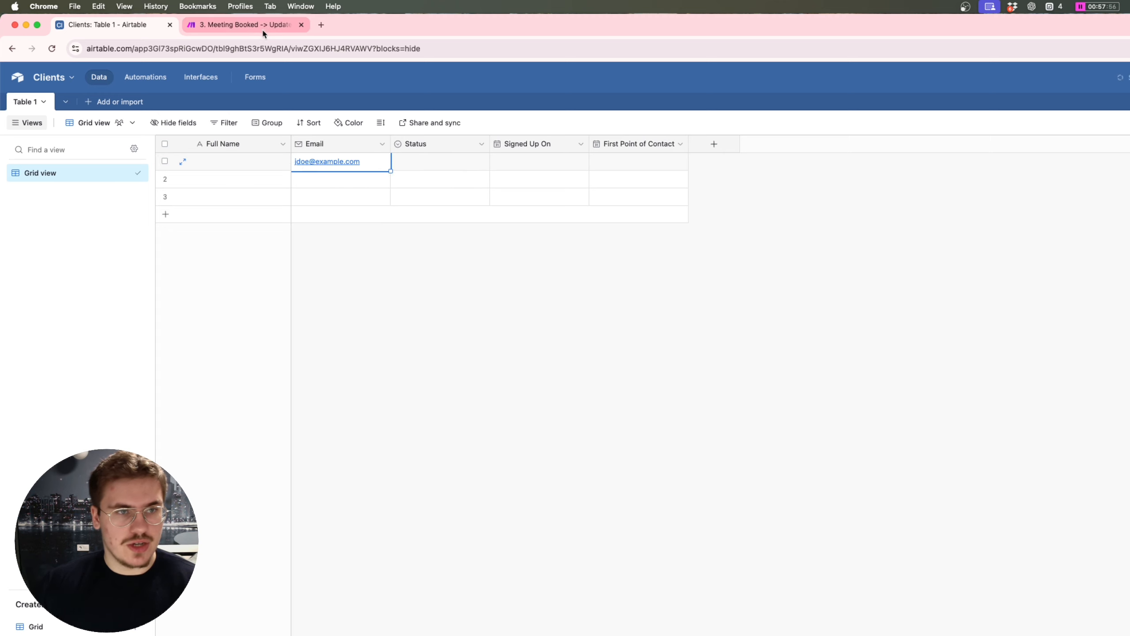
Step: Copy the attendee's name from the bundle into row 1's Full Name cell
click(262, 28)
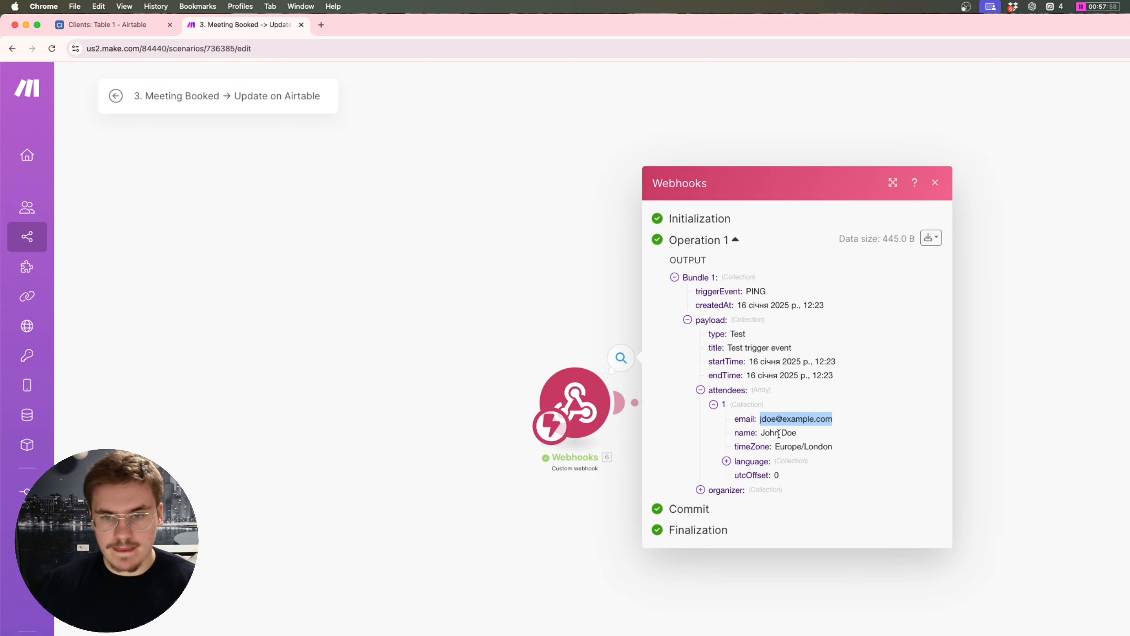
triple_click(779, 433)
key(super+c)
click(107, 25)
click(239, 161)
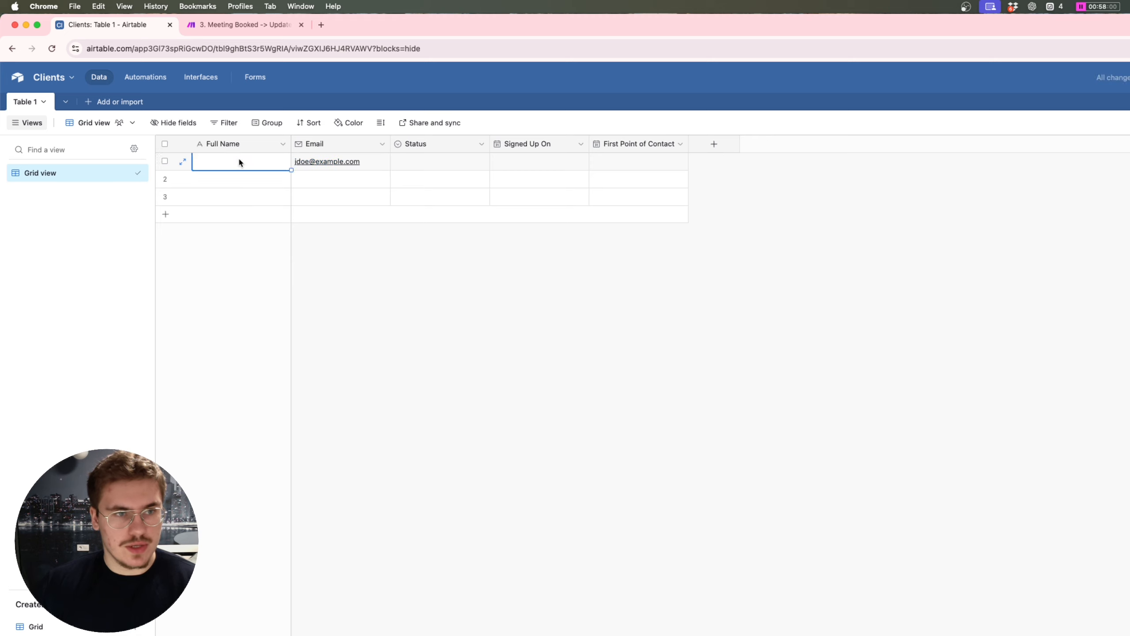
key(super+v)
key(Escape)
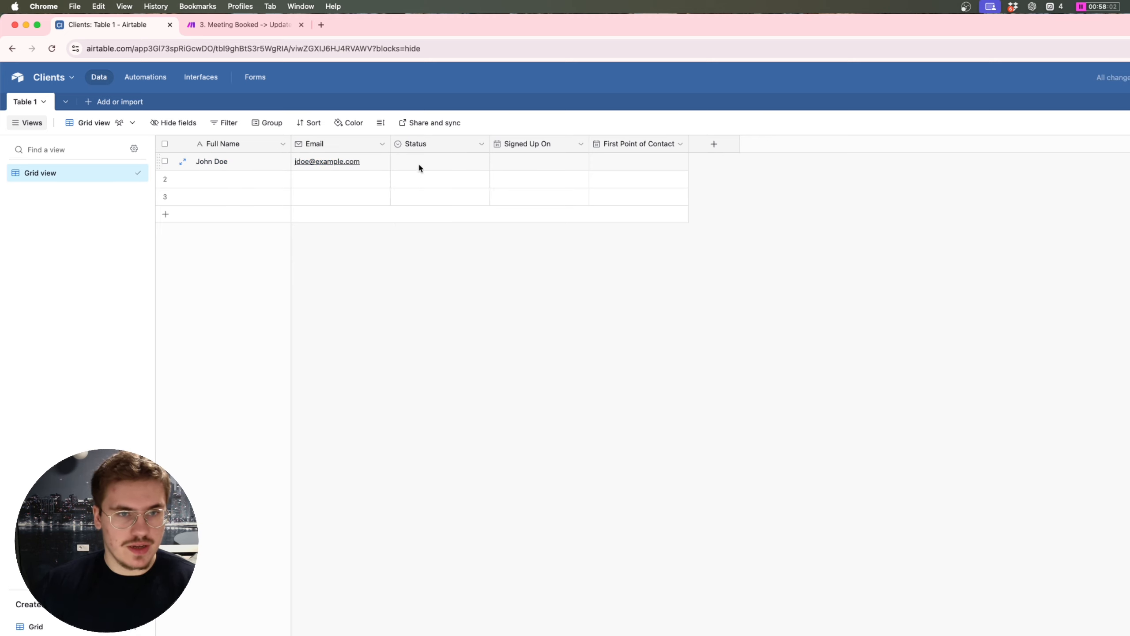
Step: Set row 1's Signed Up On date to 2025-01-16
double_click(418, 166)
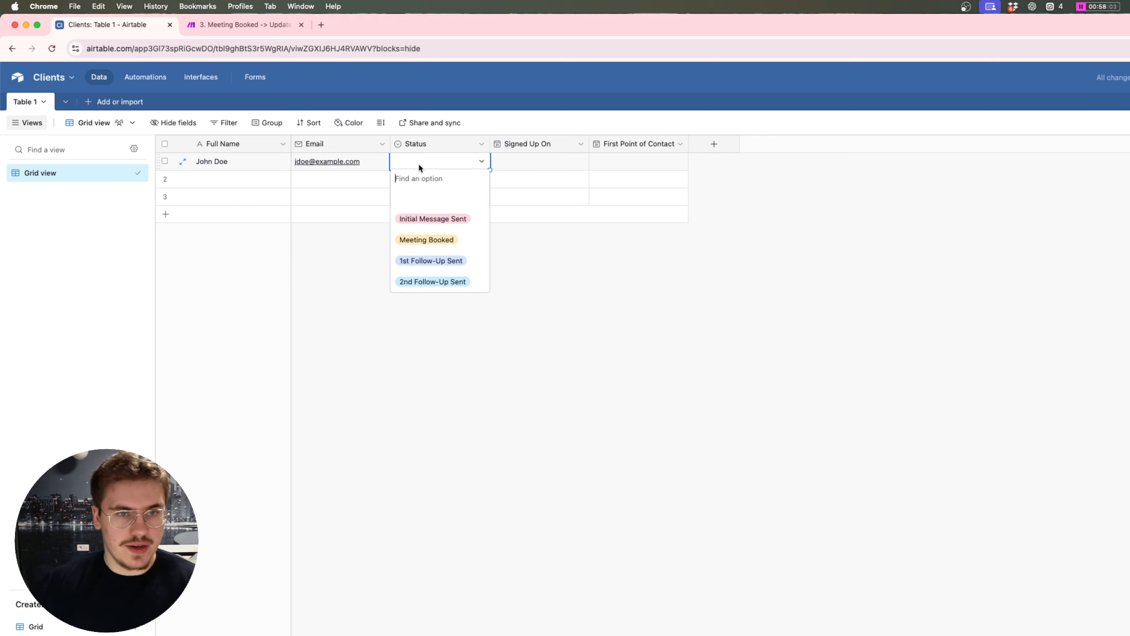
click(446, 226)
double_click(539, 161)
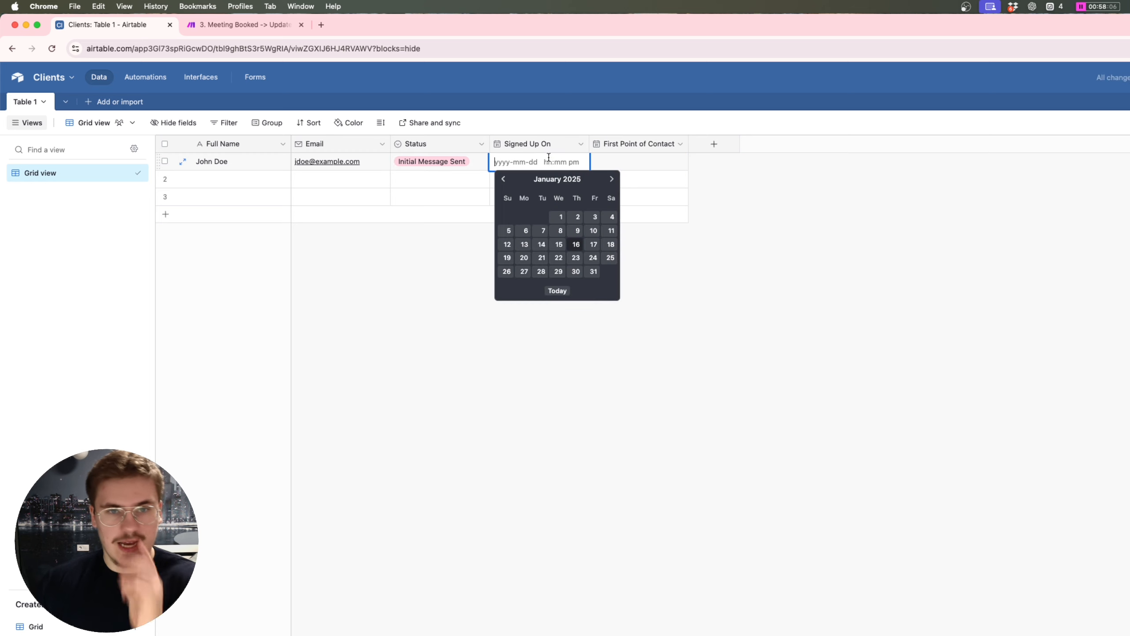
click(571, 239)
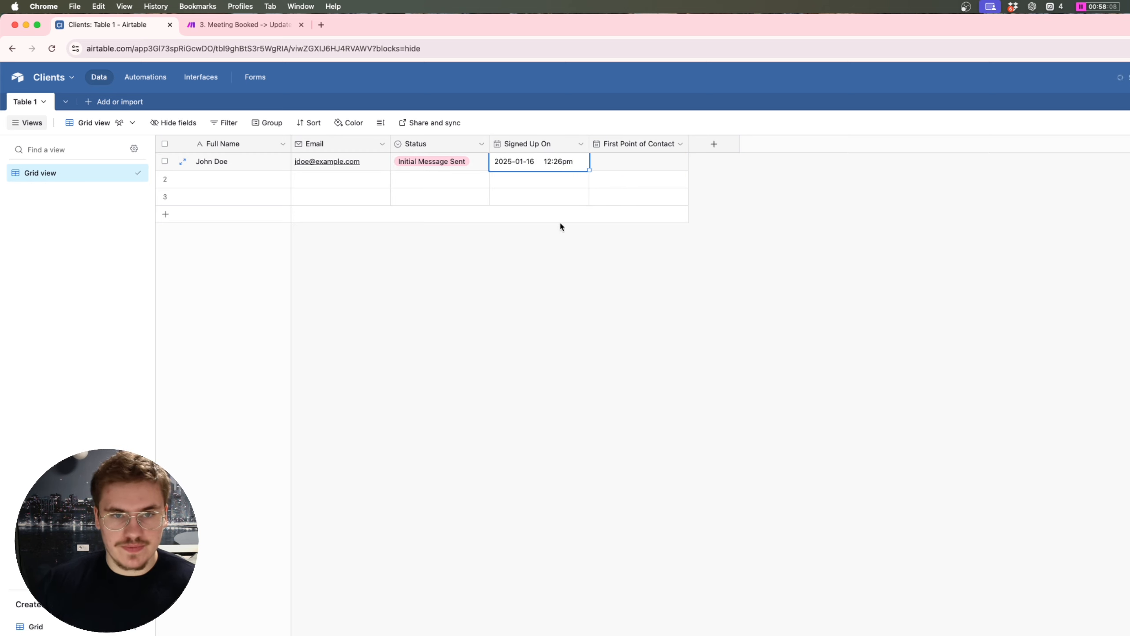
Step: Run only the Airtable search module, filling in the test attendee's name
click(245, 25)
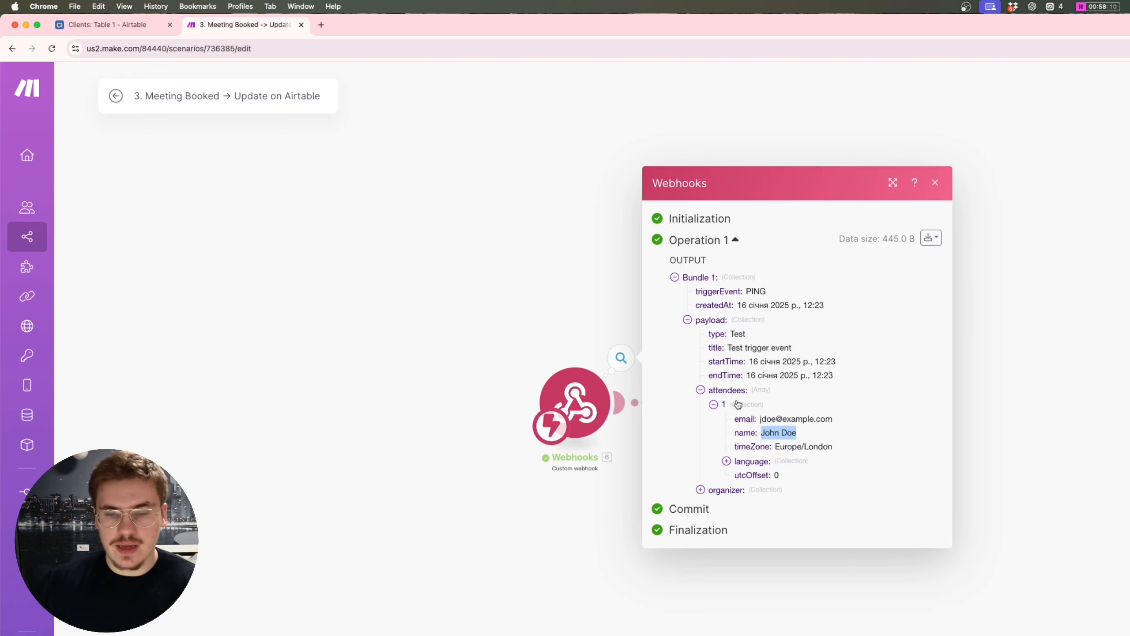
click(612, 541)
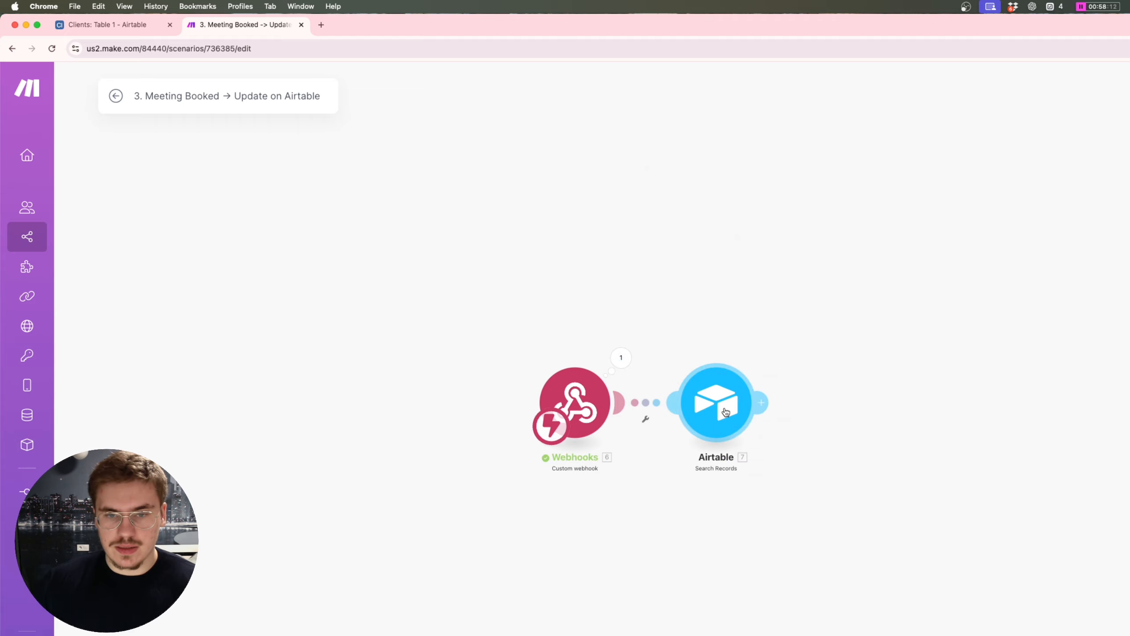
click(726, 411)
click(714, 350)
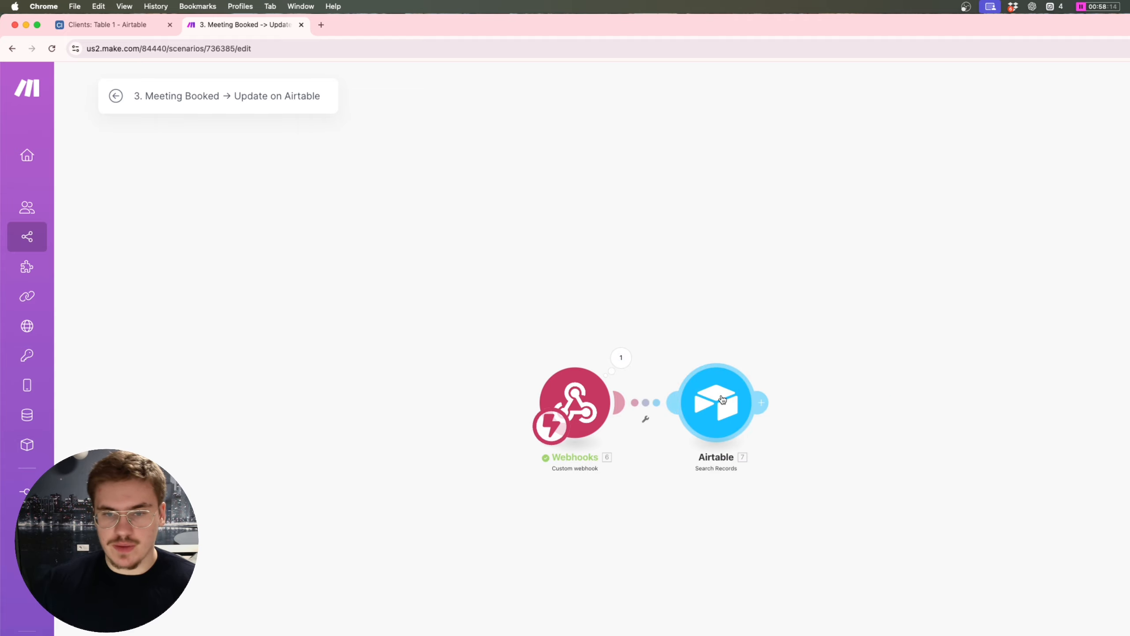
right_click(722, 399)
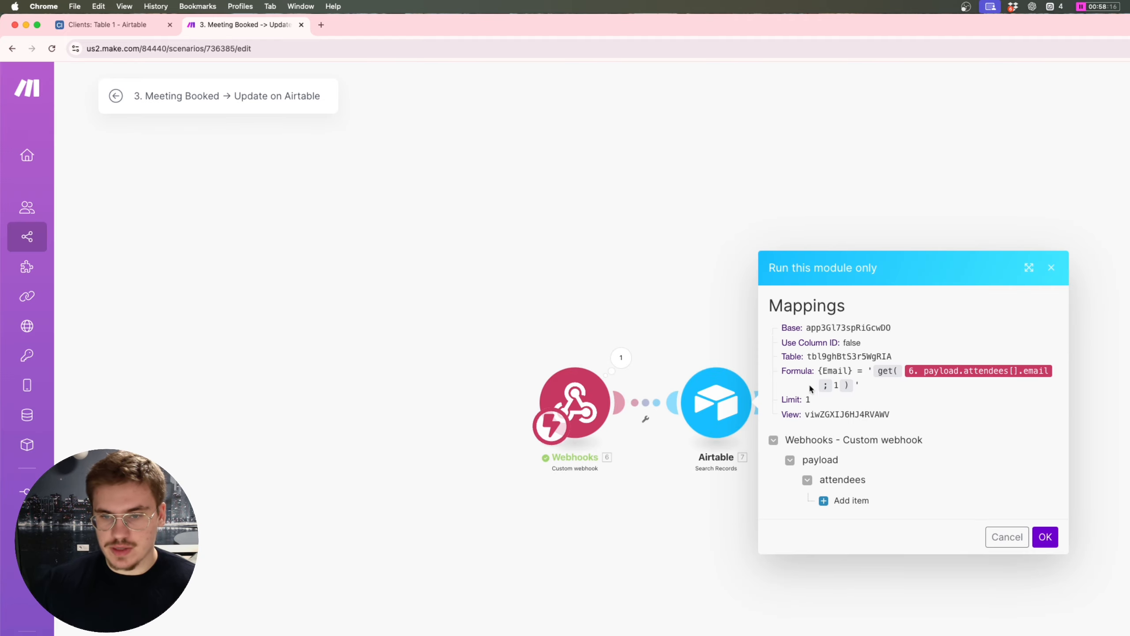
click(846, 501)
click(879, 379)
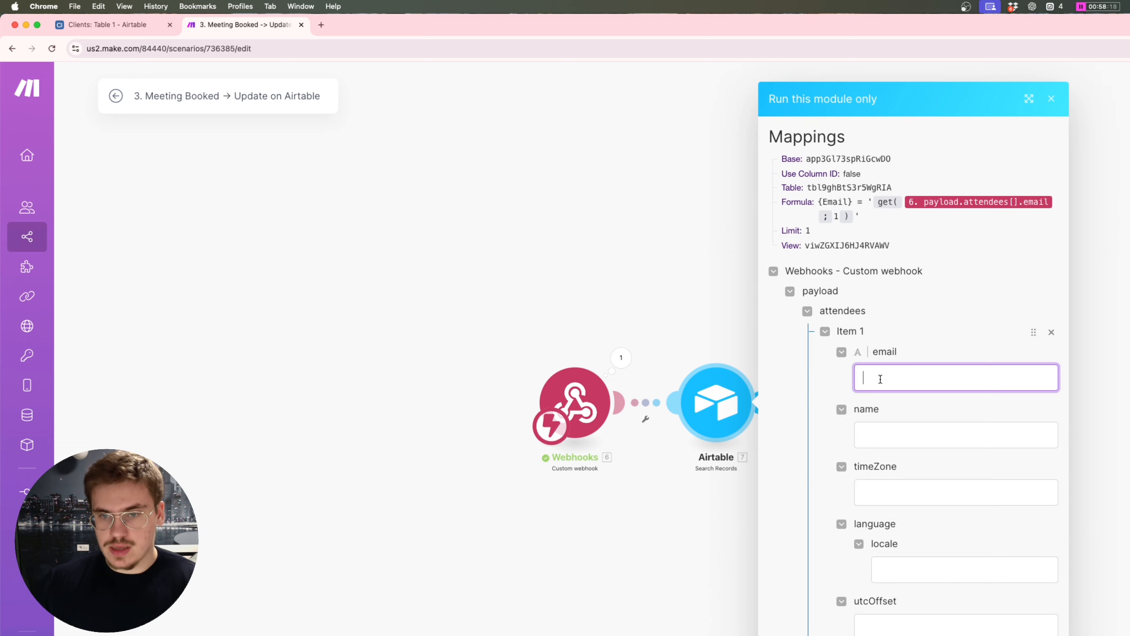
click(892, 422)
key(super+v)
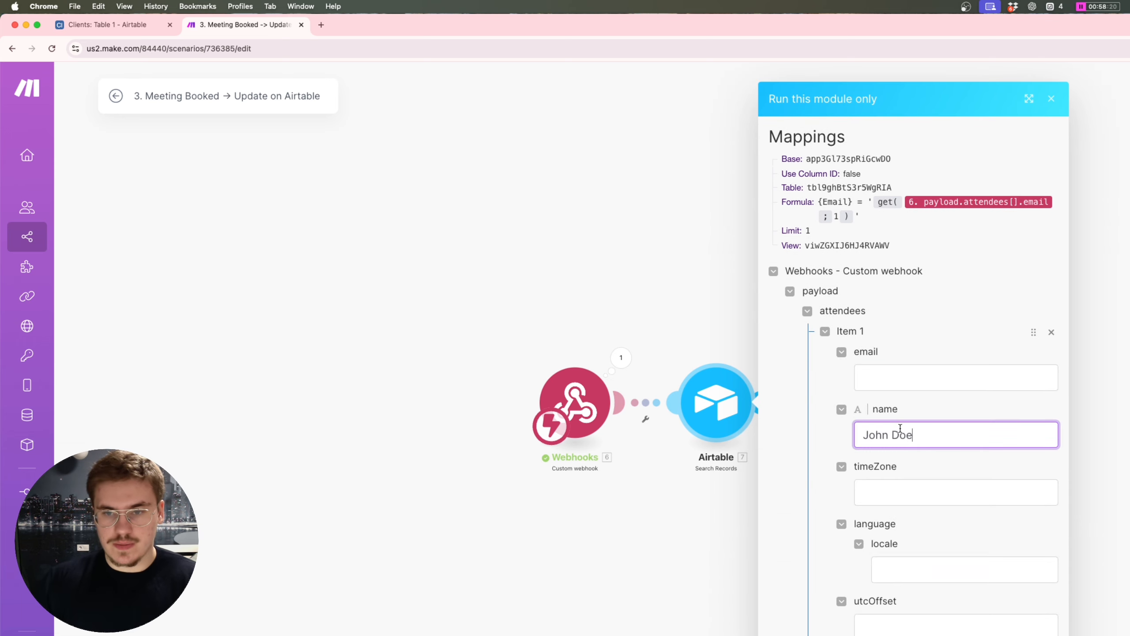
Step: Copy the contact's email from Airtable into the attendee email field and launch the test run
click(115, 28)
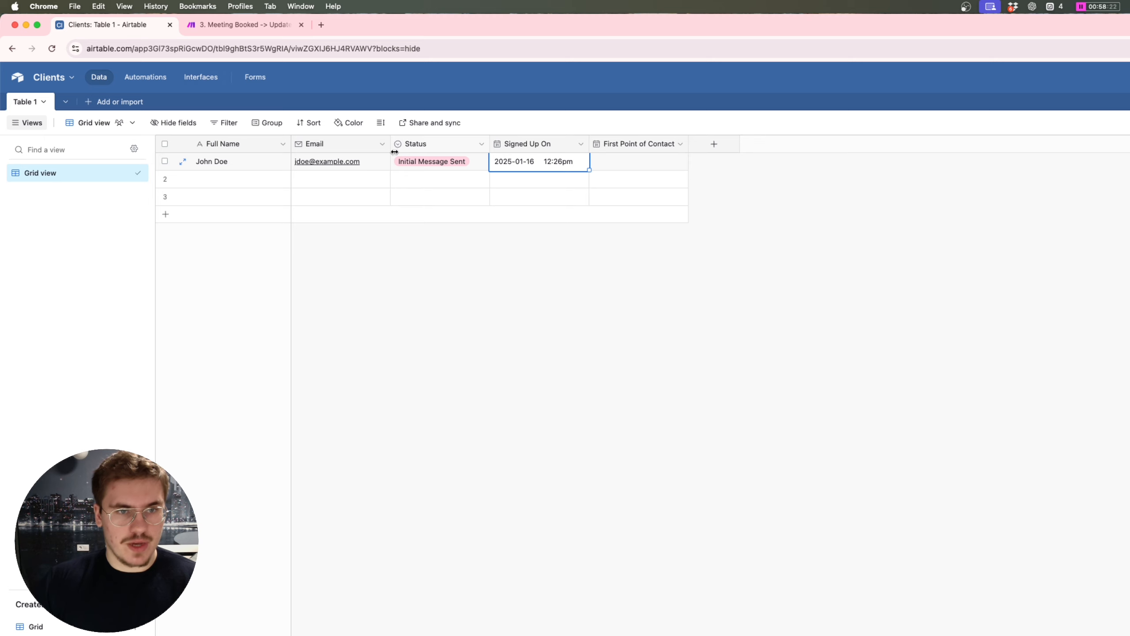
click(366, 162)
double_click(366, 162)
click(258, 25)
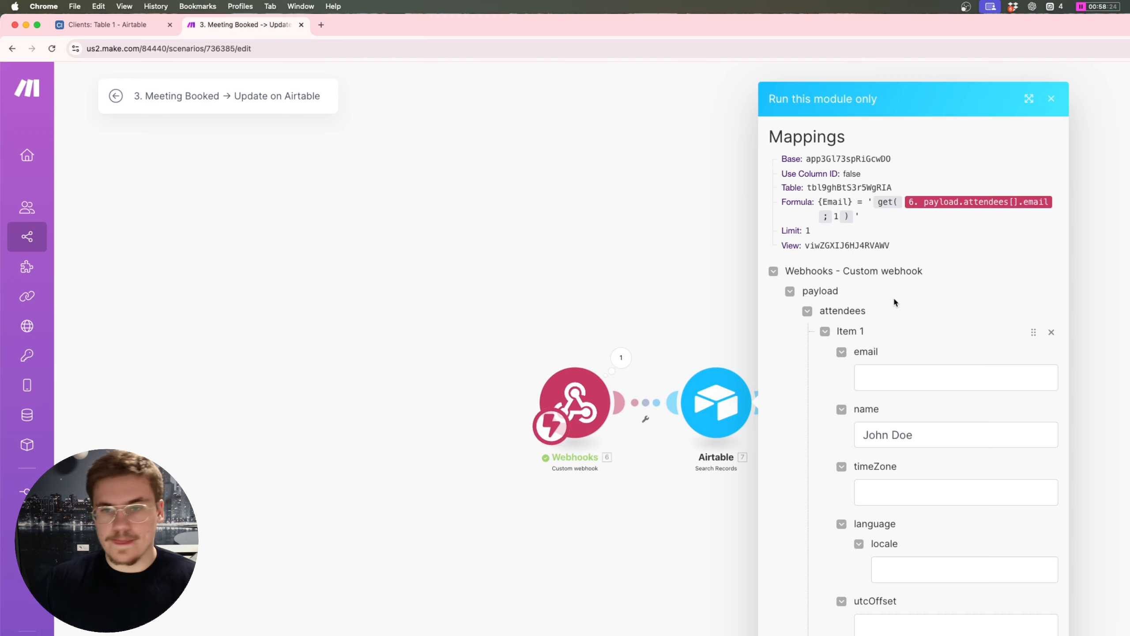
click(923, 382)
key(super+v)
key(Return)
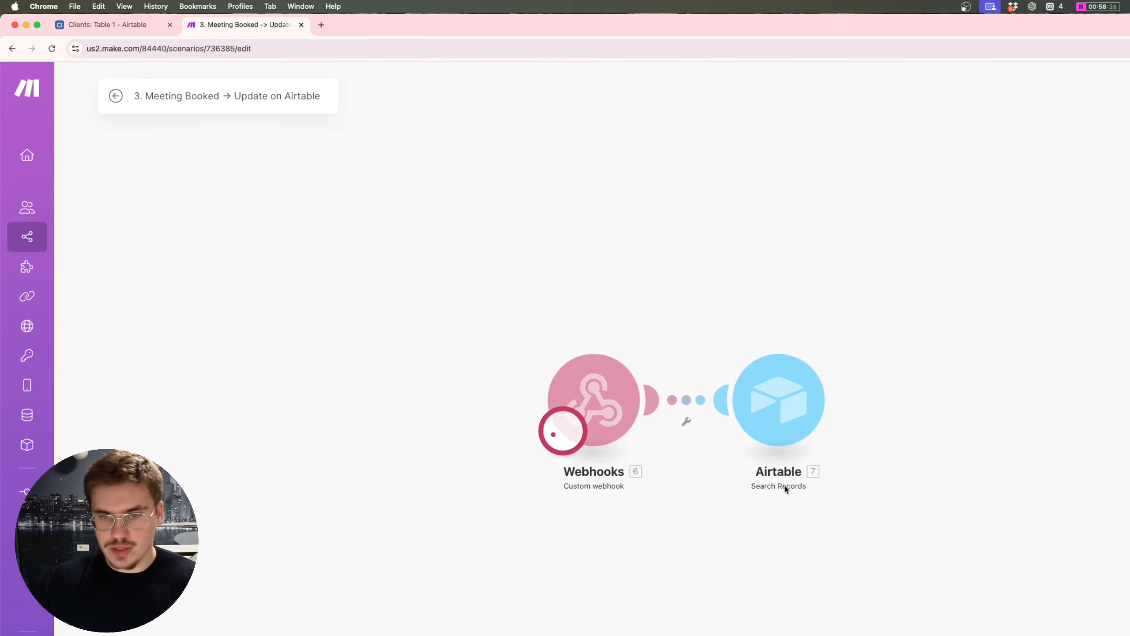
Step: Inspect the Search Records output showing one matching client record, then add a module after it
drag(1085, 473, 975, 363)
click(1041, 389)
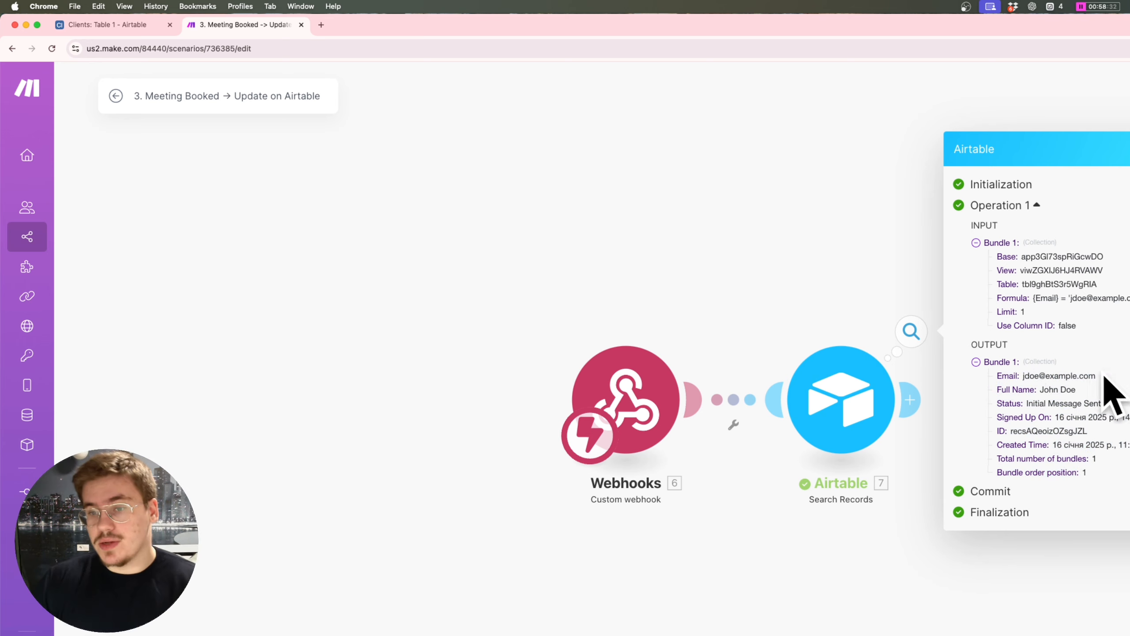
drag(1097, 376, 1007, 374)
double_click(1055, 376)
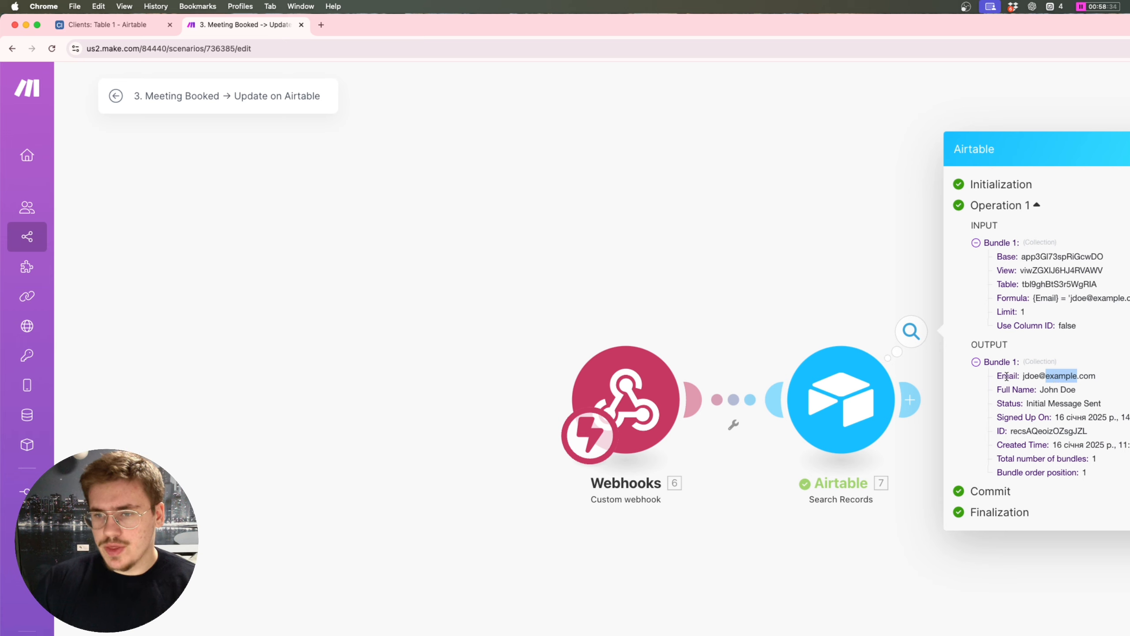
click(807, 273)
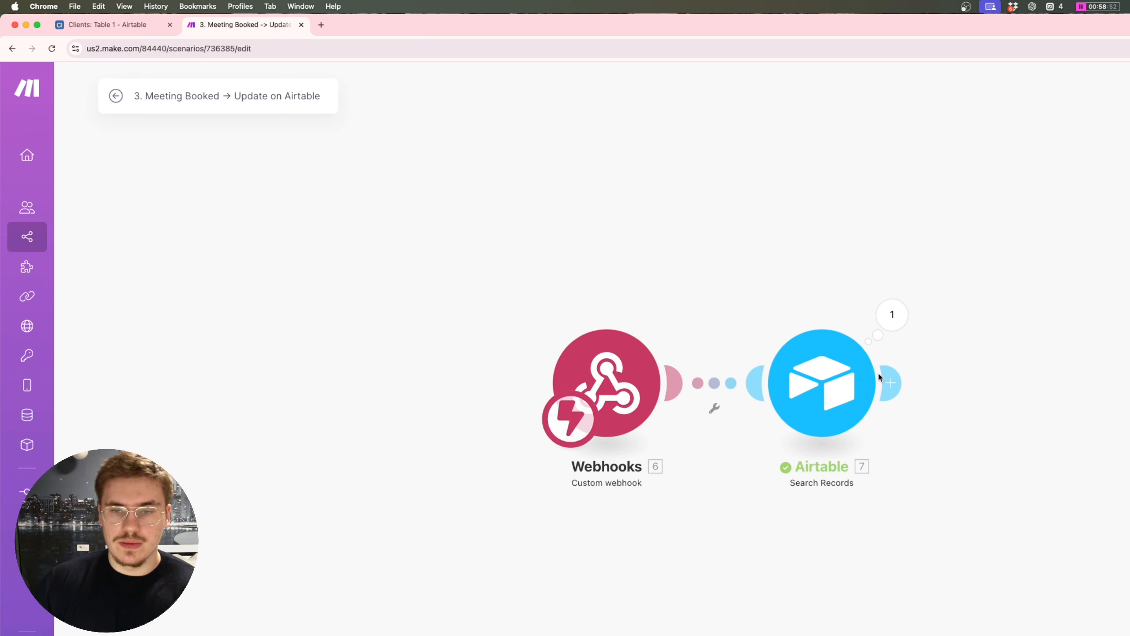
drag(878, 376, 713, 377)
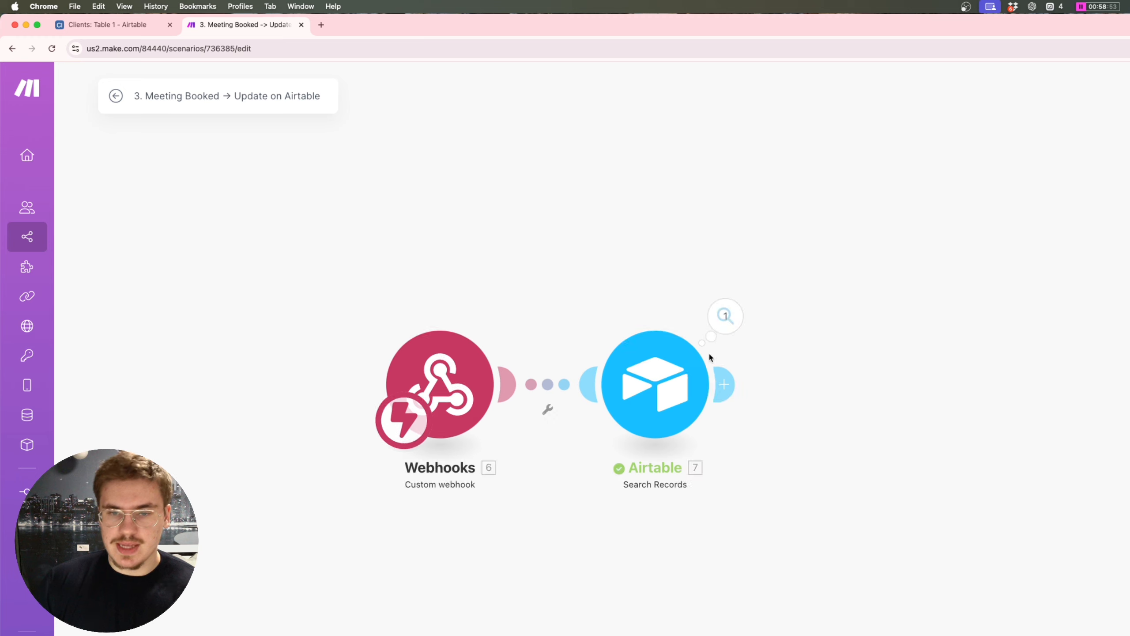
click(726, 383)
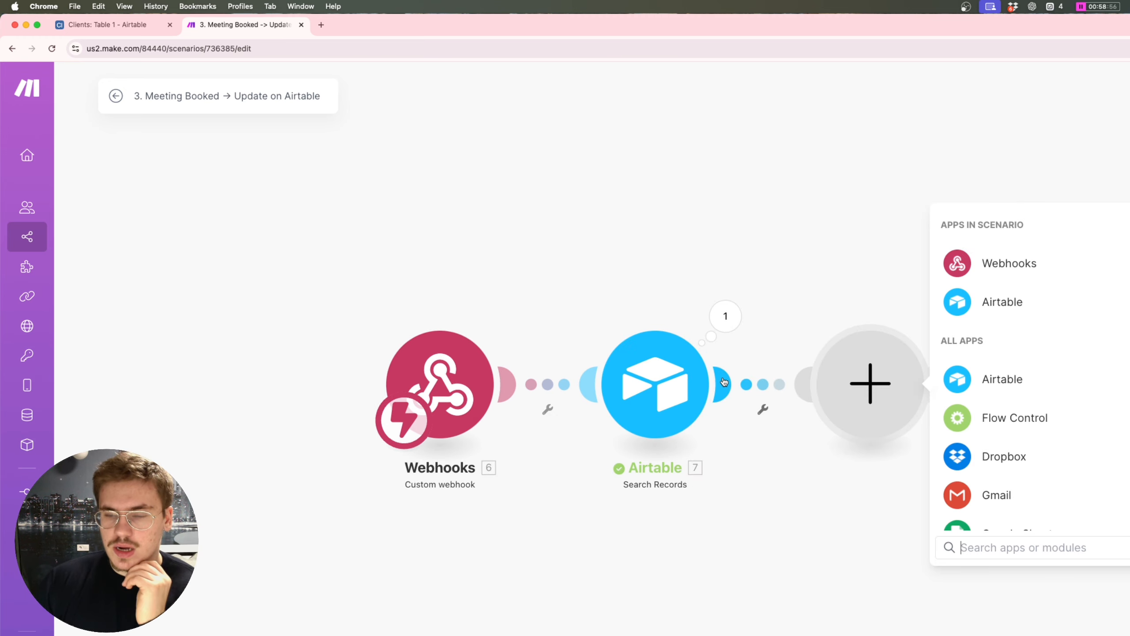
Step: Add an Airtable Update a Record module mapping the found ID to Record ID and Status to Meeting Booked
click(972, 313)
text(update)
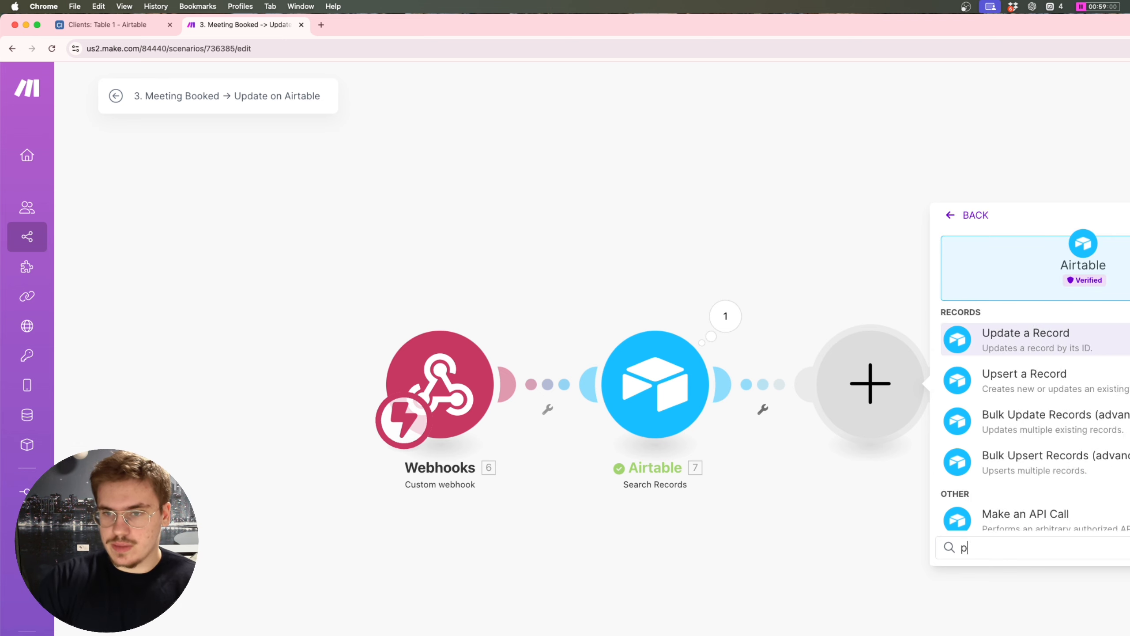
key(Return)
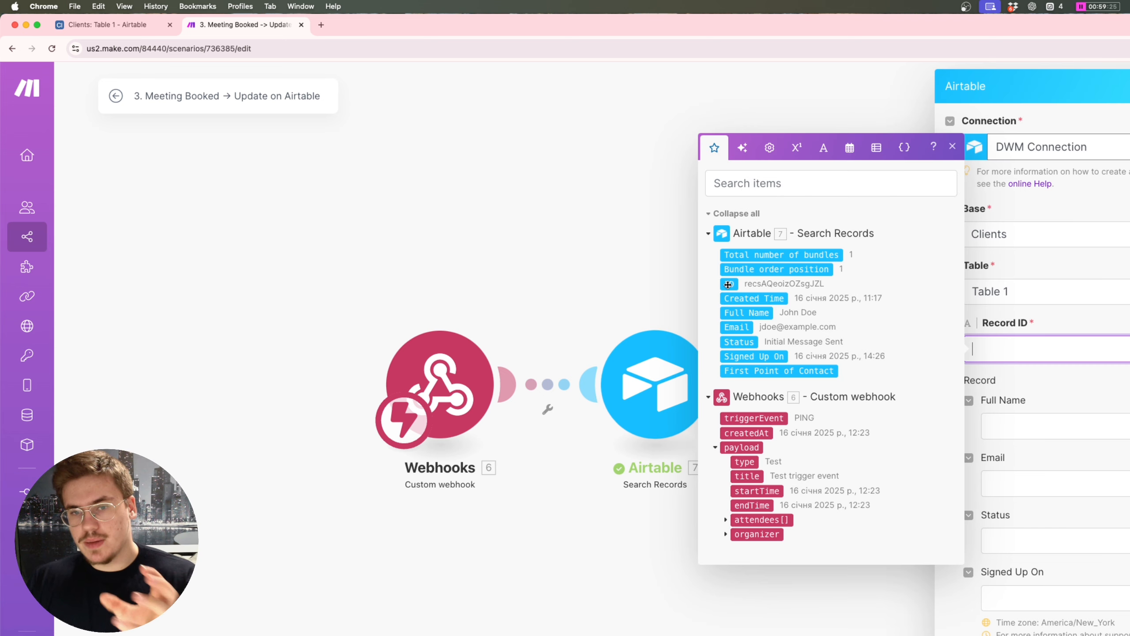
click(728, 284)
click(1053, 389)
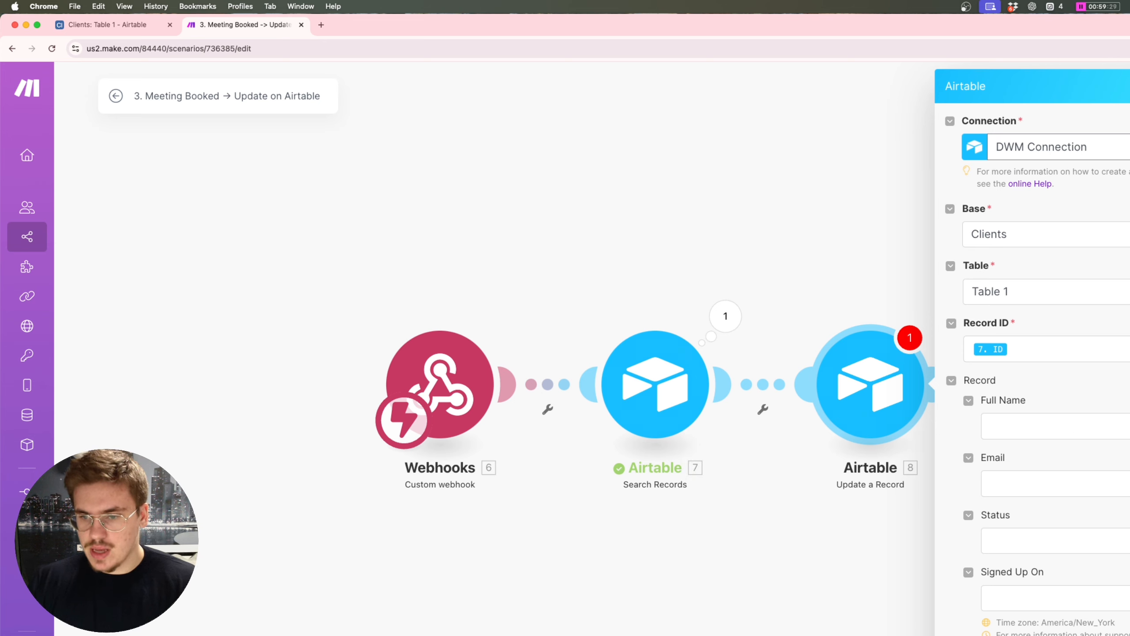
click(1105, 543)
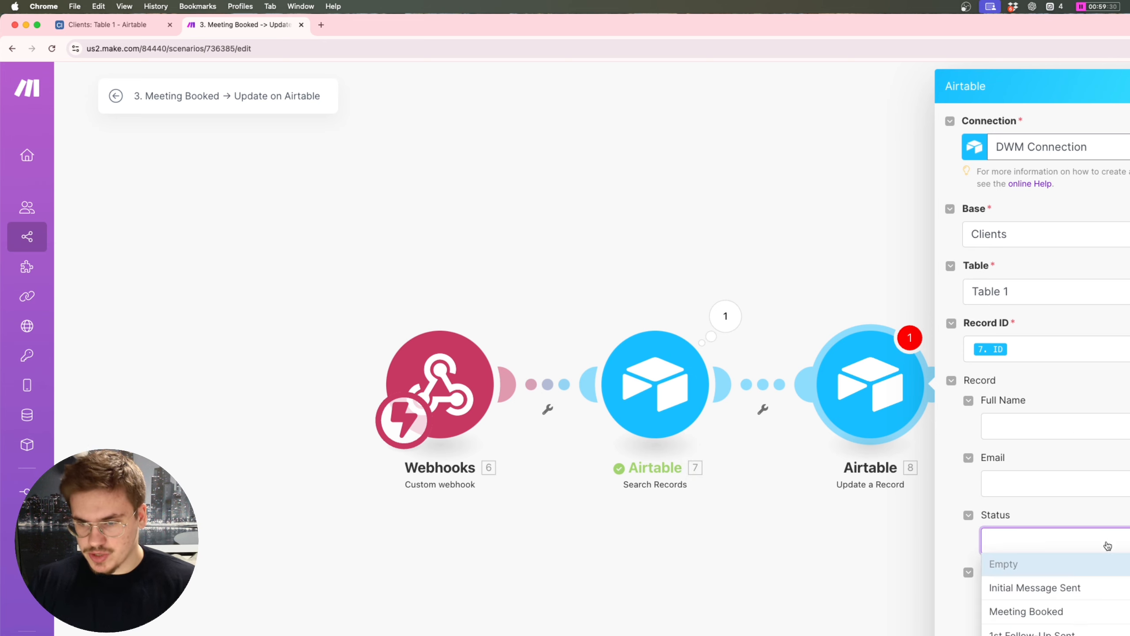
click(995, 618)
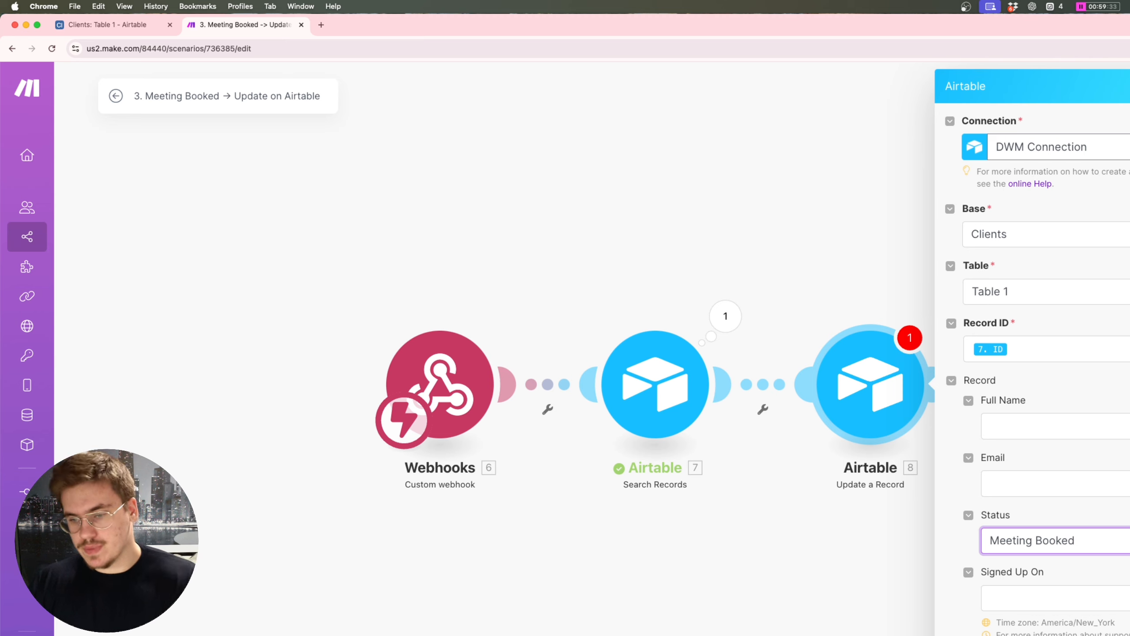
key(Escape)
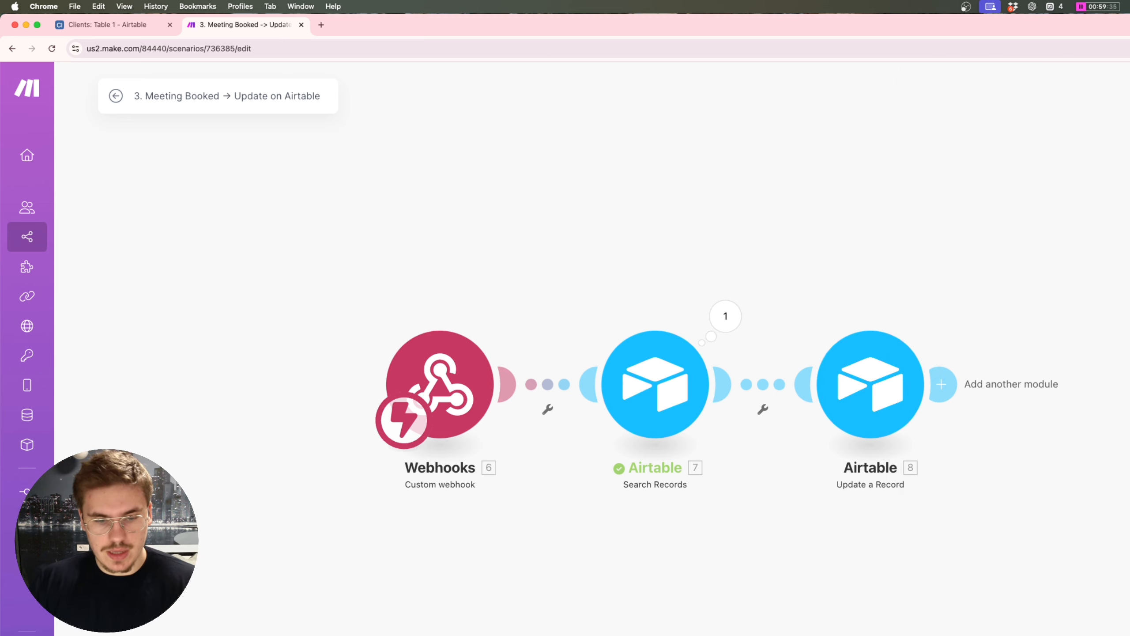
click(760, 389)
Step: Start a filter on the link, then verify the Update module's Record ID mapping
click(776, 399)
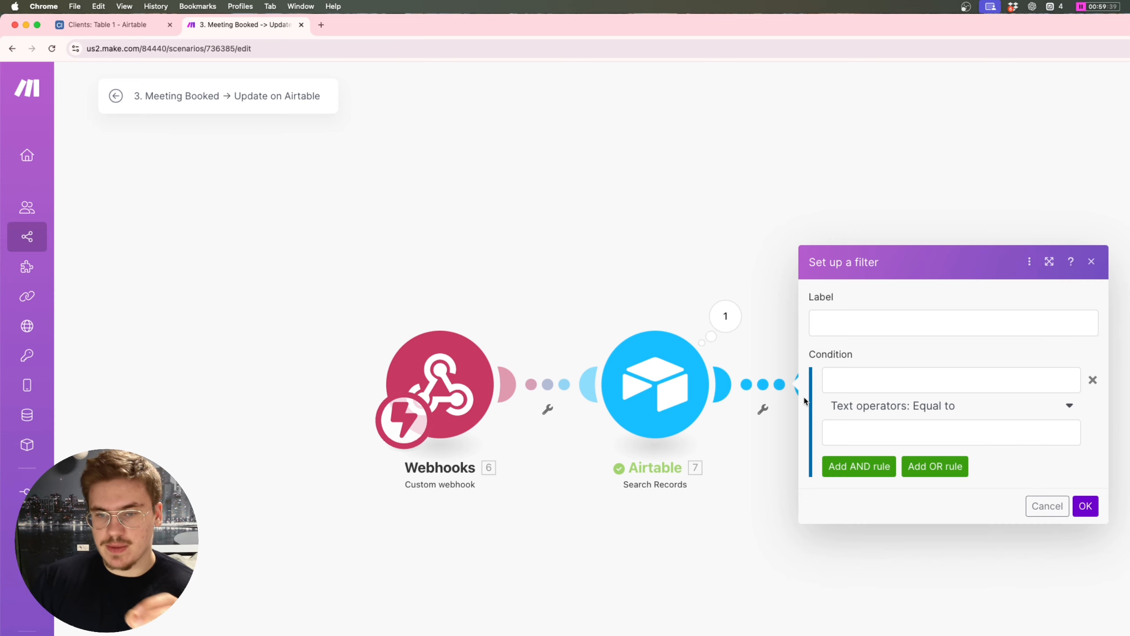
click(848, 327)
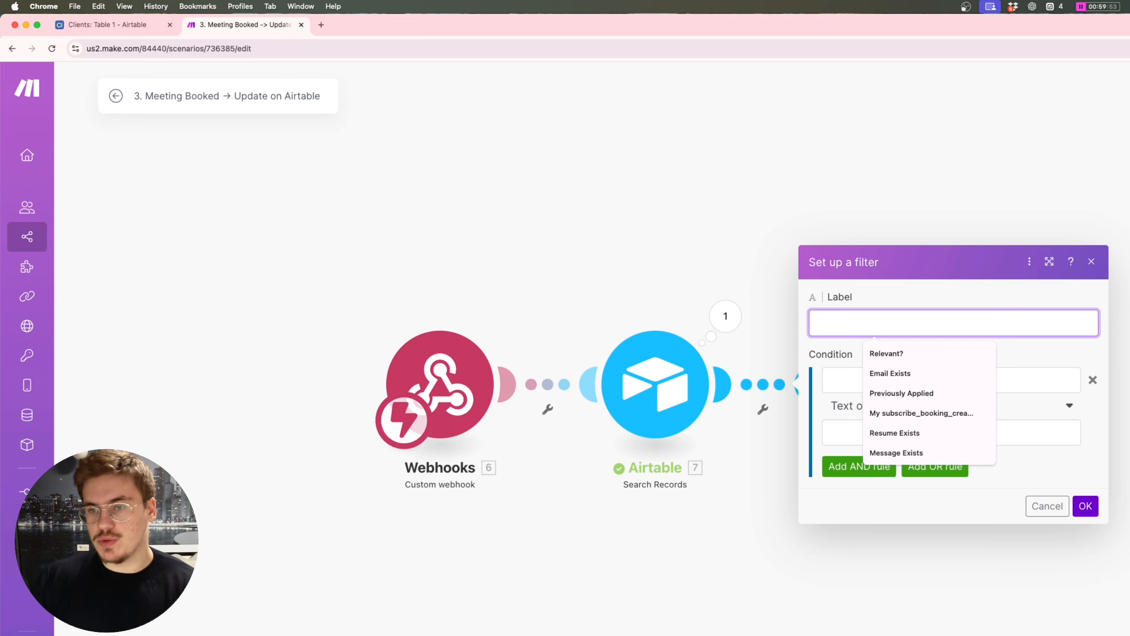
click(1092, 261)
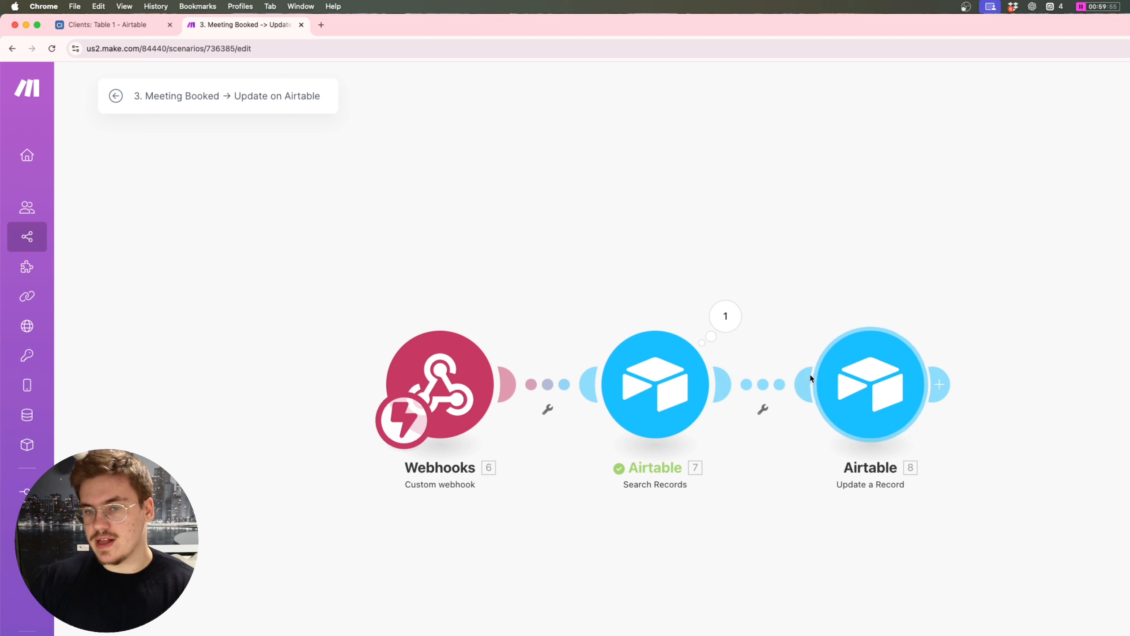
click(840, 394)
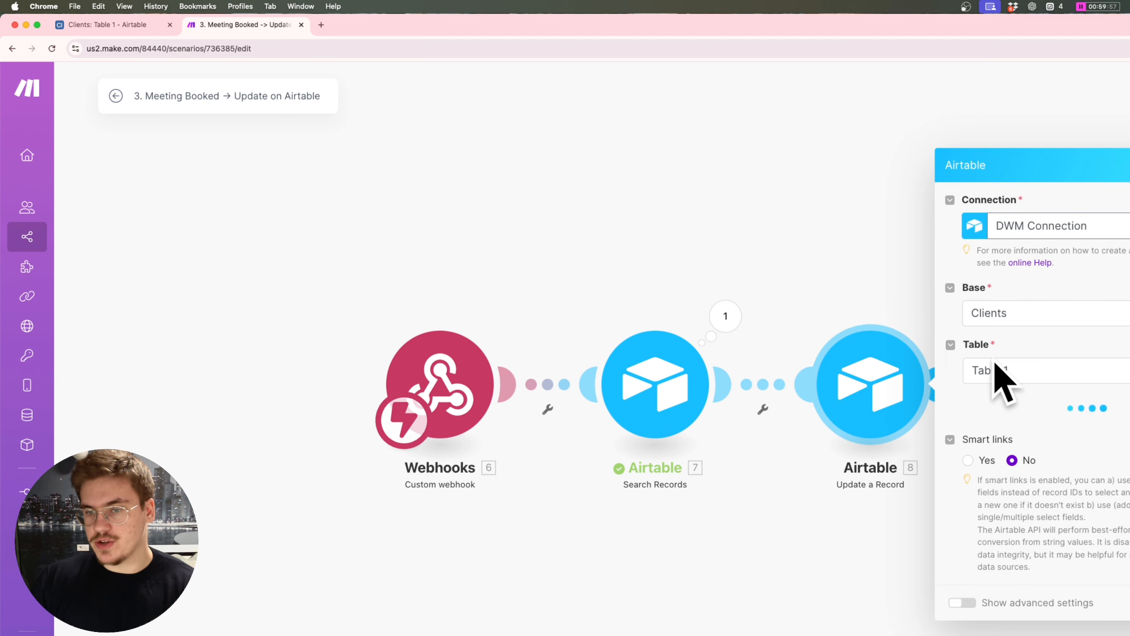
click(1014, 356)
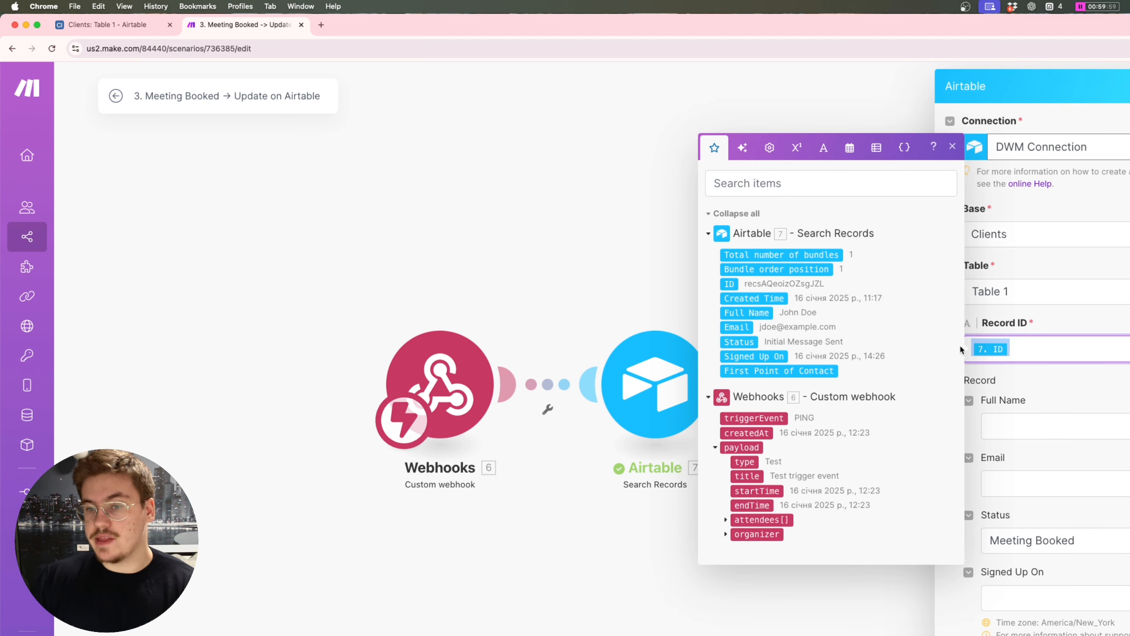
click(606, 256)
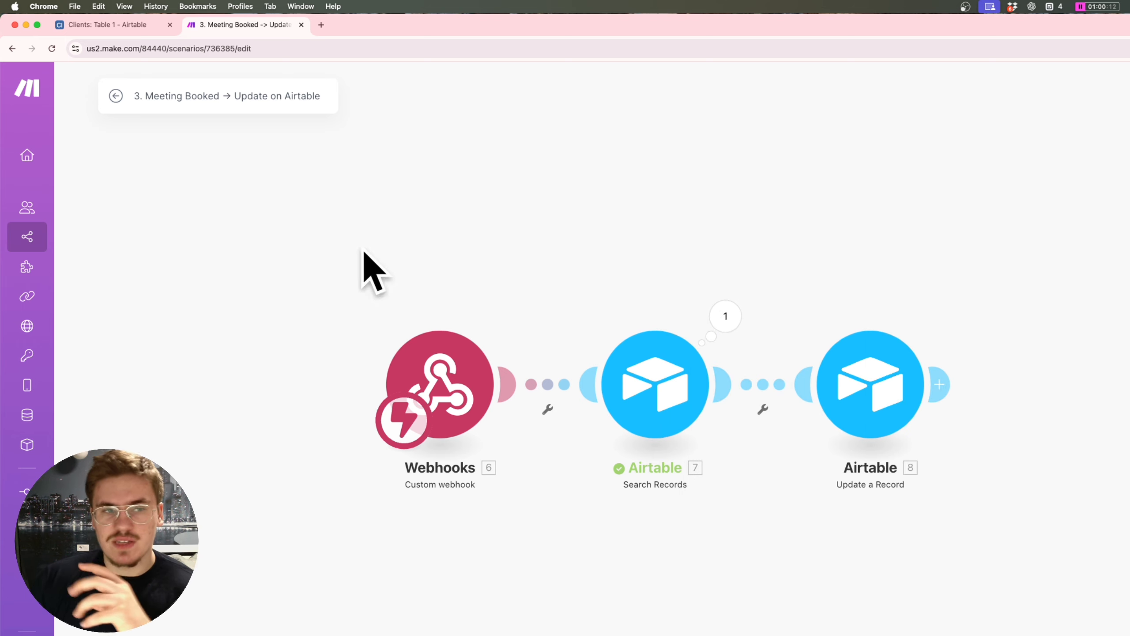
Step: Create the 'Person Found?' filter requiring total number of bundles greater than 0
click(762, 383)
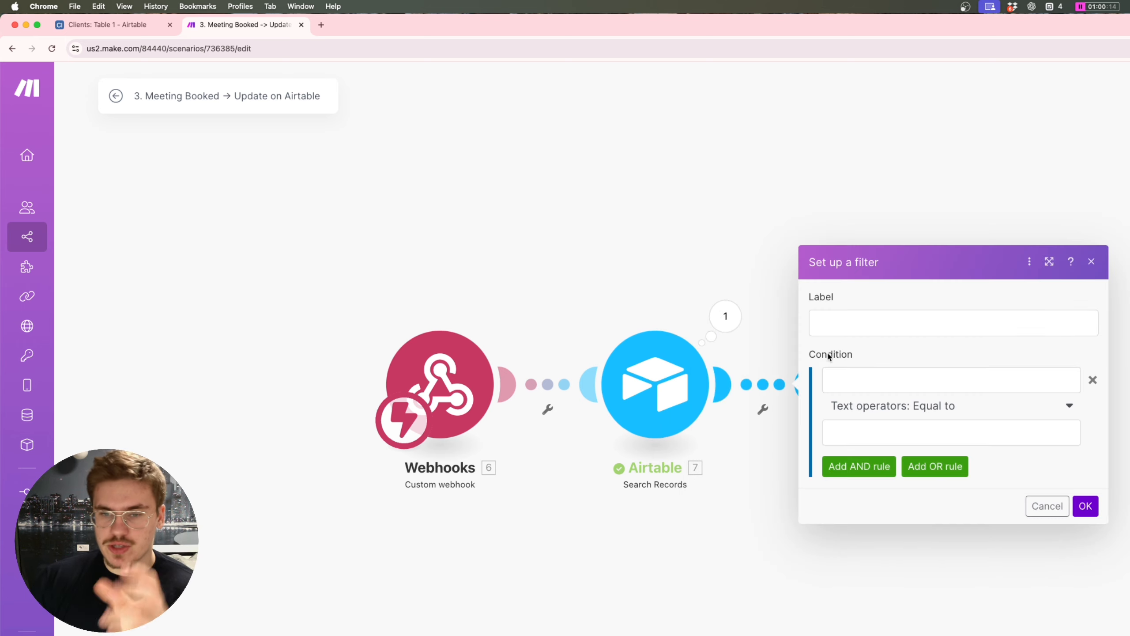
click(872, 327)
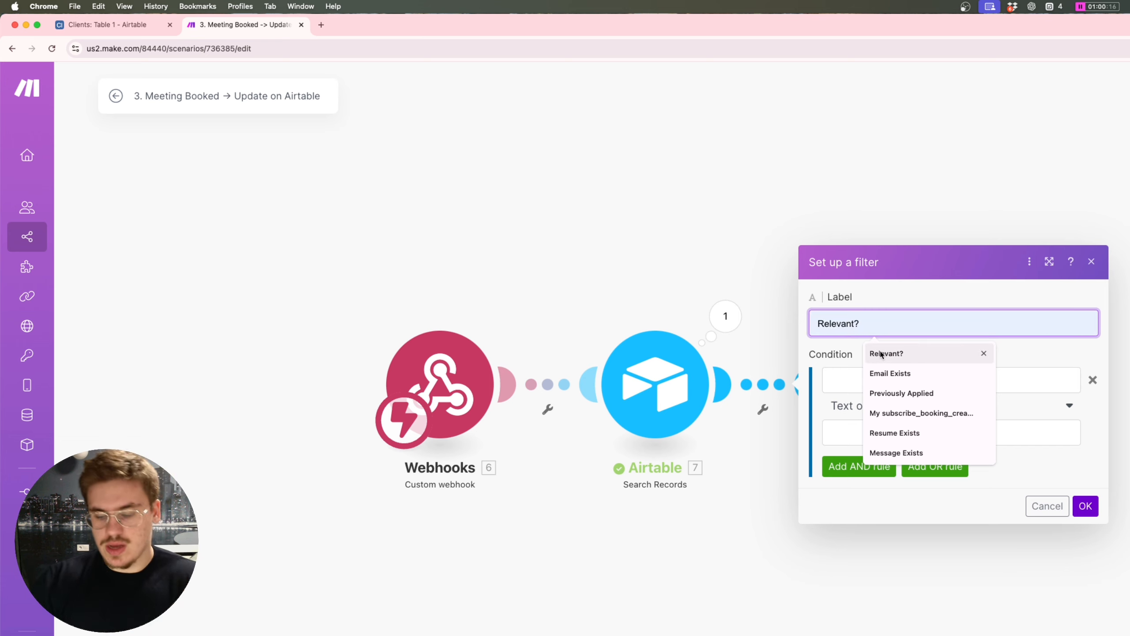
click(855, 317)
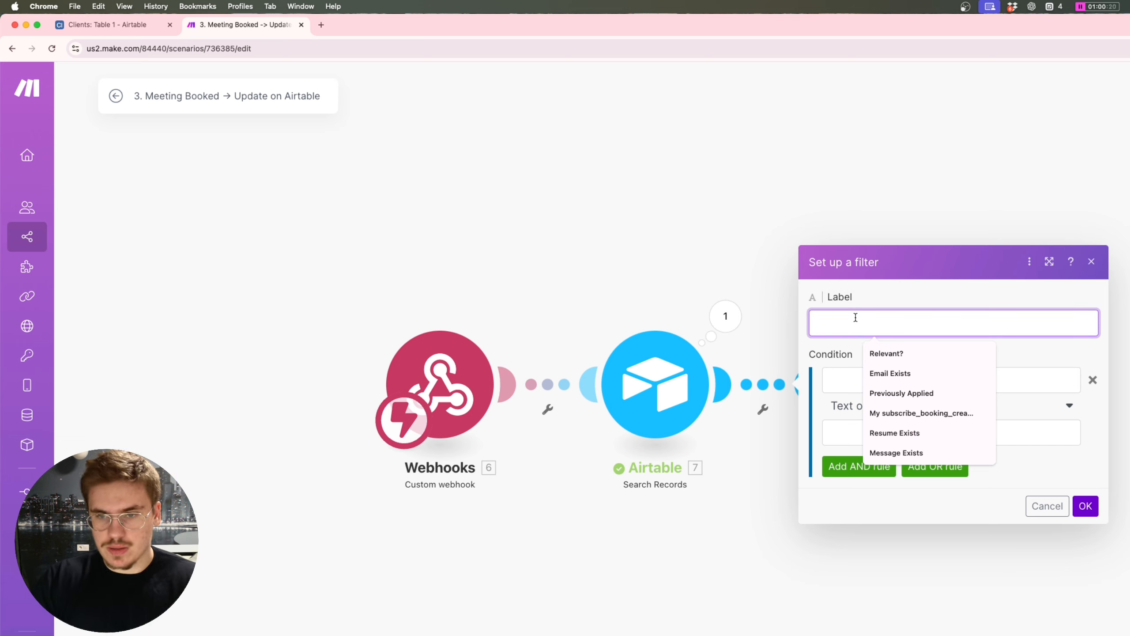
key(Escape)
text(Perosn)
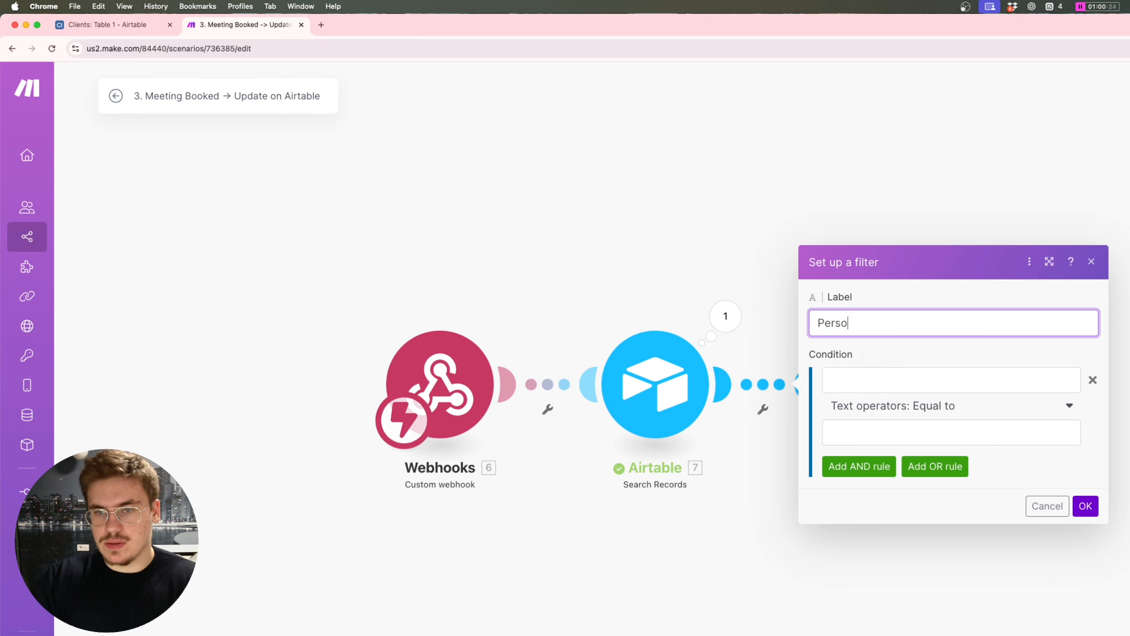
text( Found)
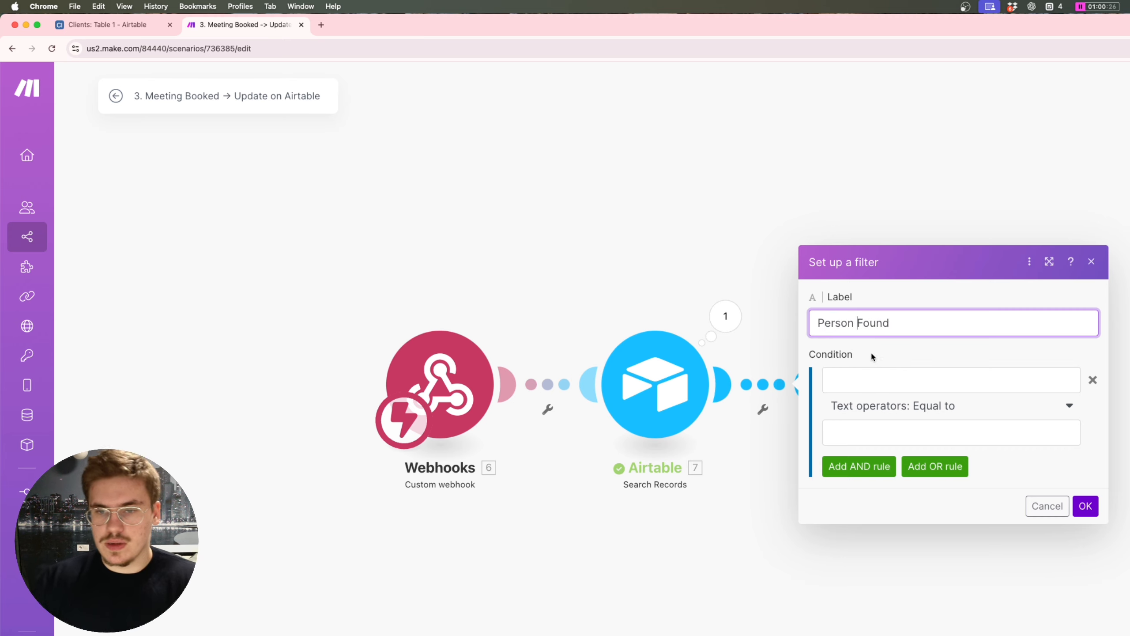
text(?)
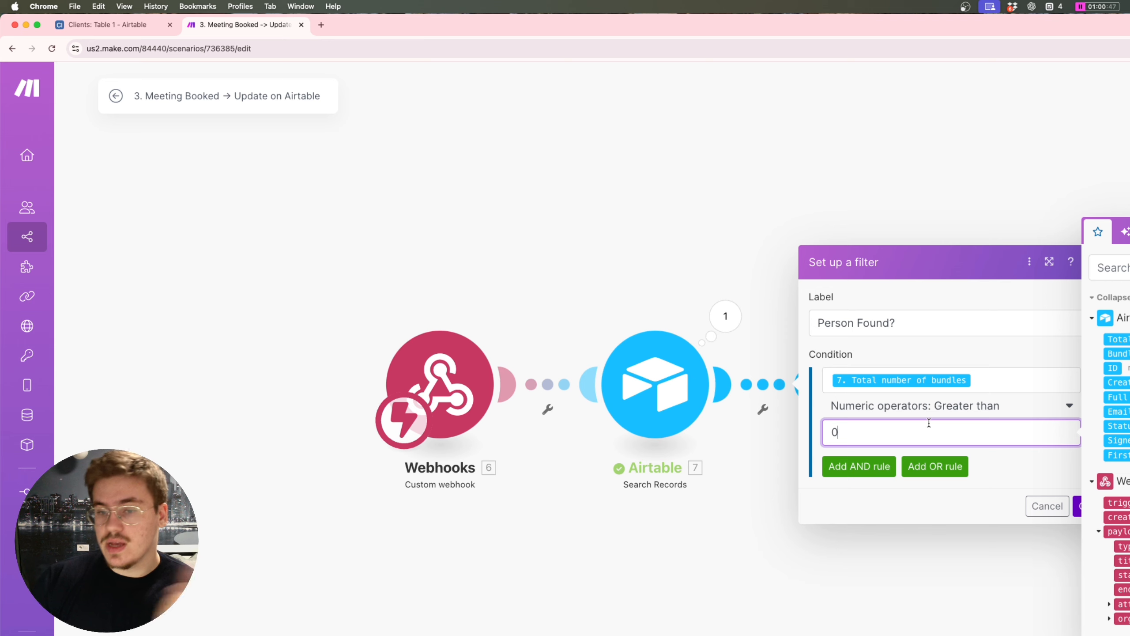
click(1080, 506)
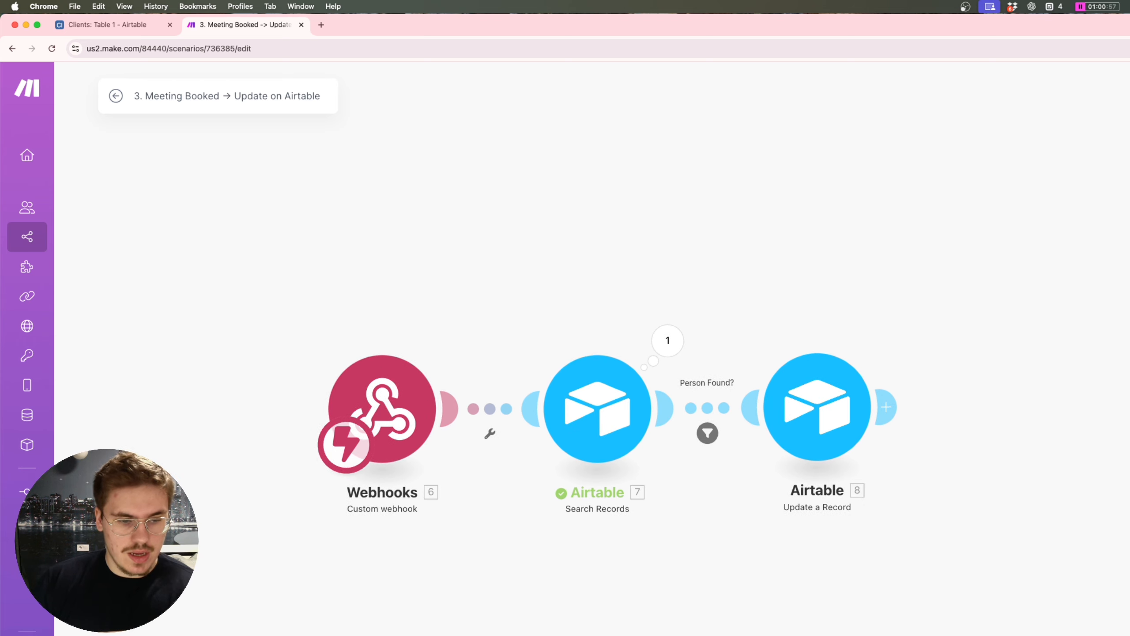
Step: Send a test ping from the Cal.com webhook settings to run the scenario
key(ctrl+Up)
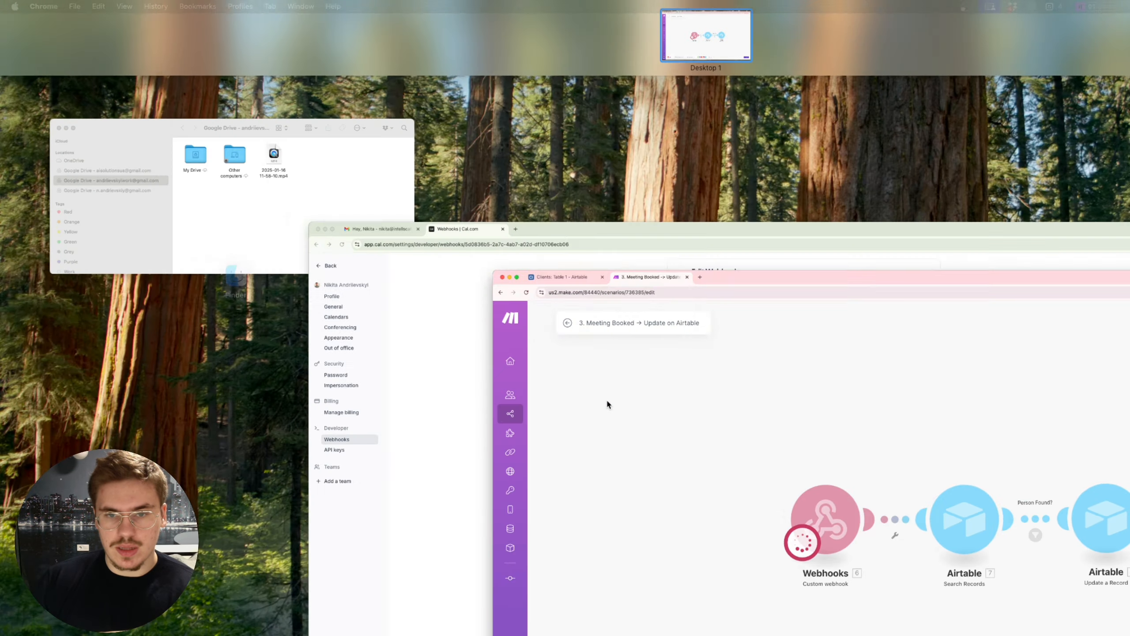
click(483, 352)
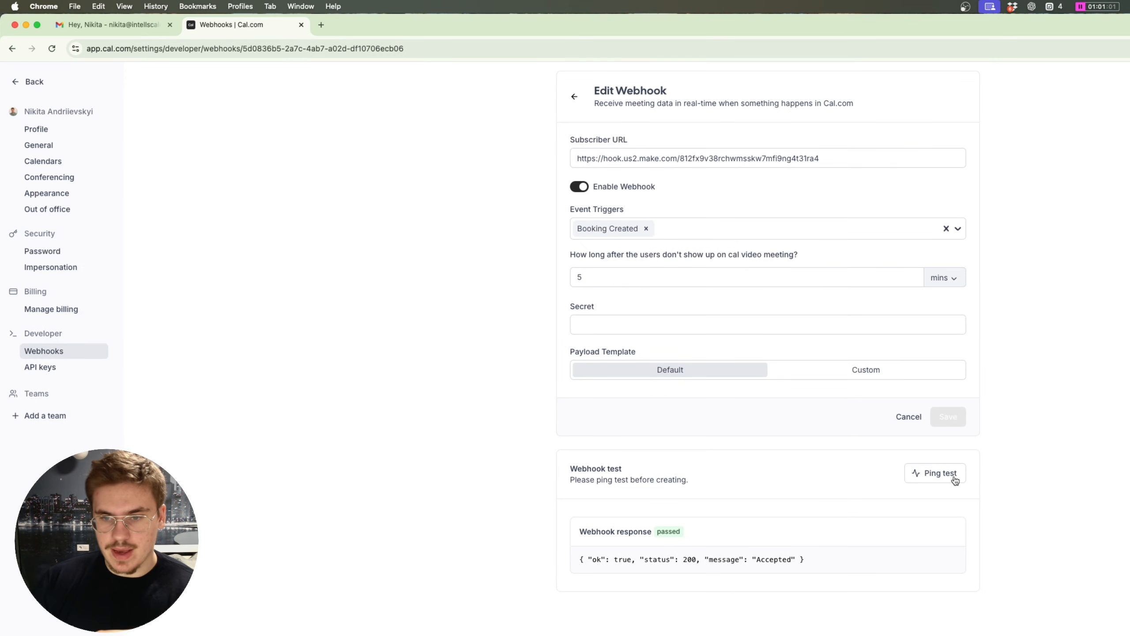
click(954, 479)
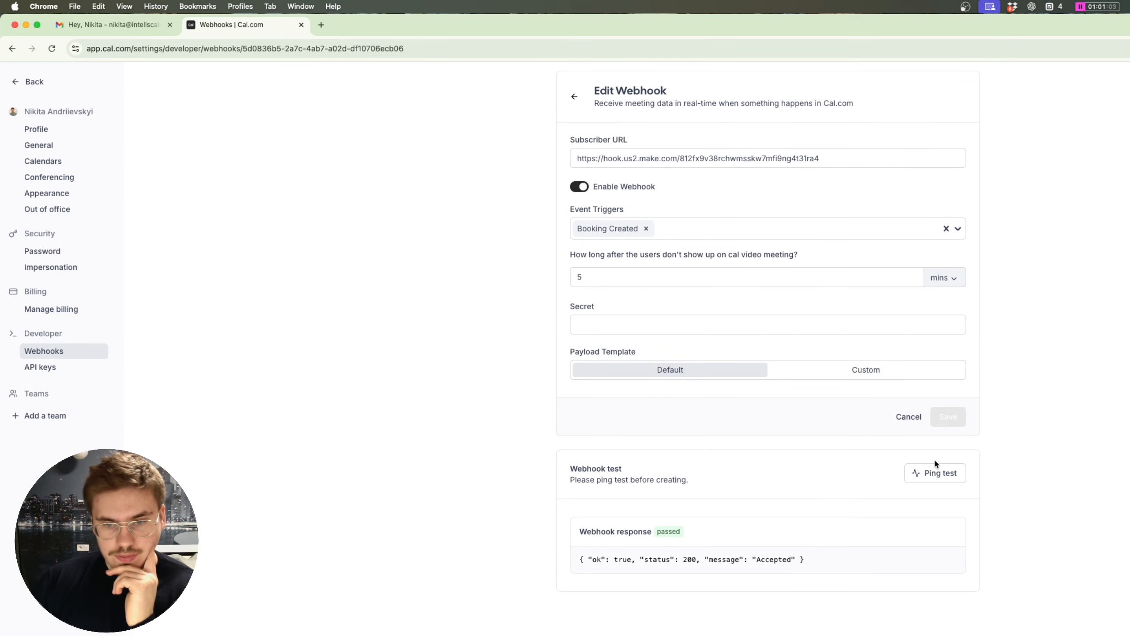
key(ctrl+Up)
click(434, 414)
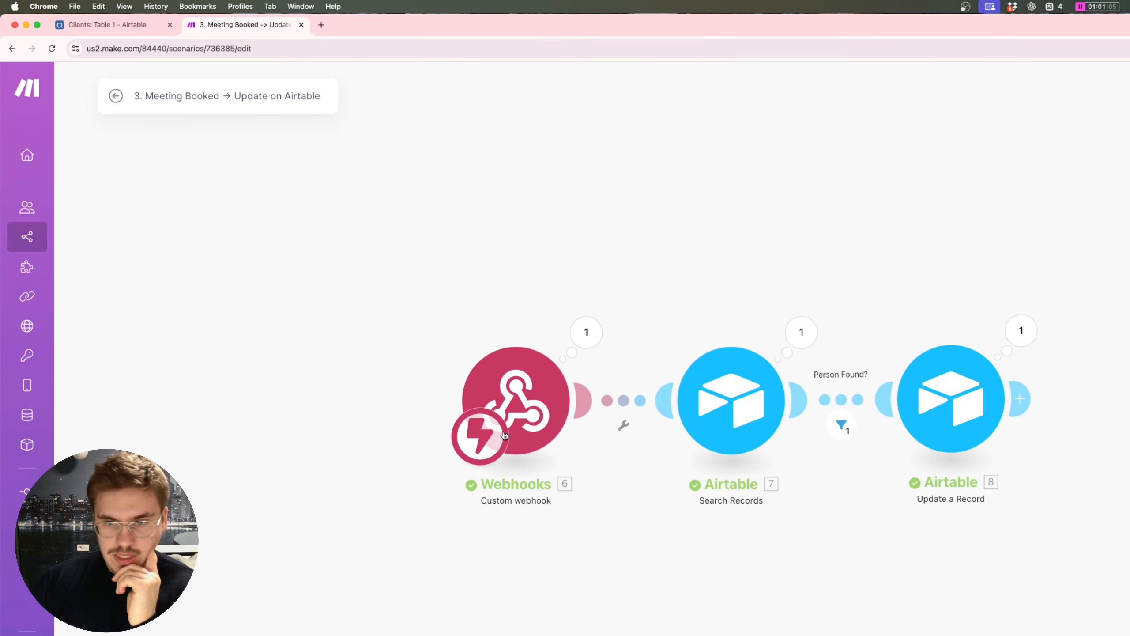
click(586, 331)
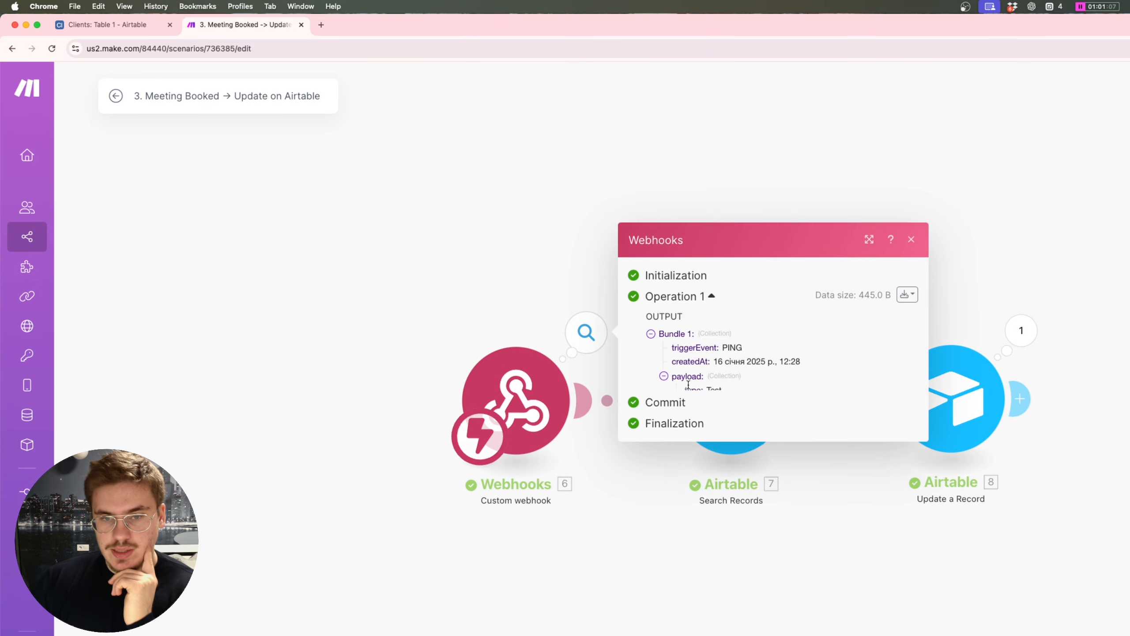
click(705, 408)
click(716, 416)
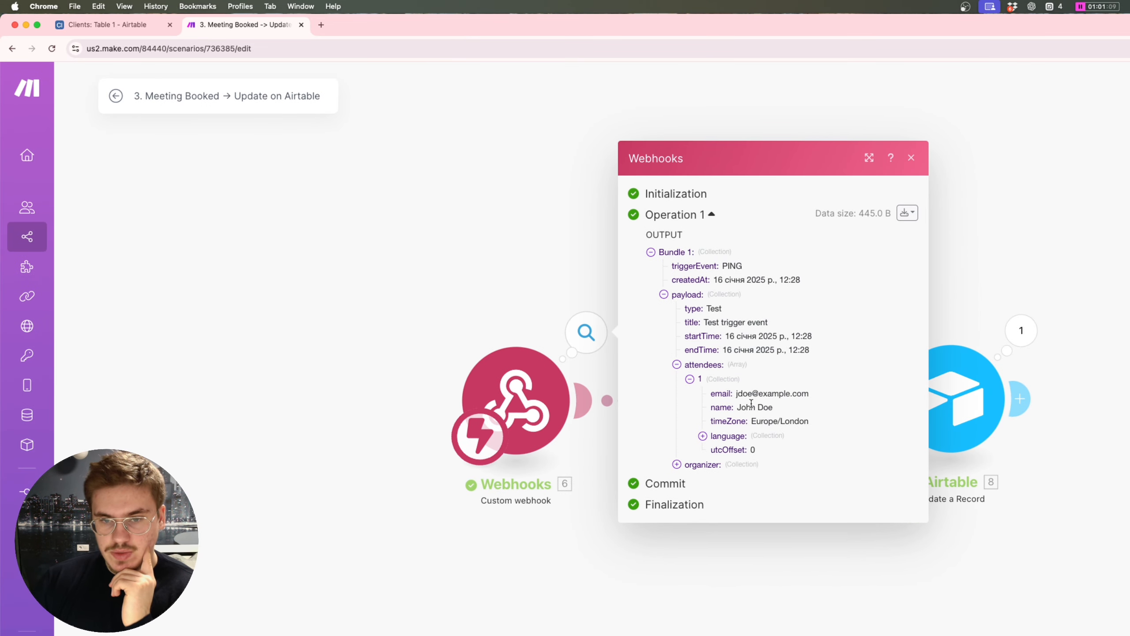
triple_click(751, 405)
click(446, 286)
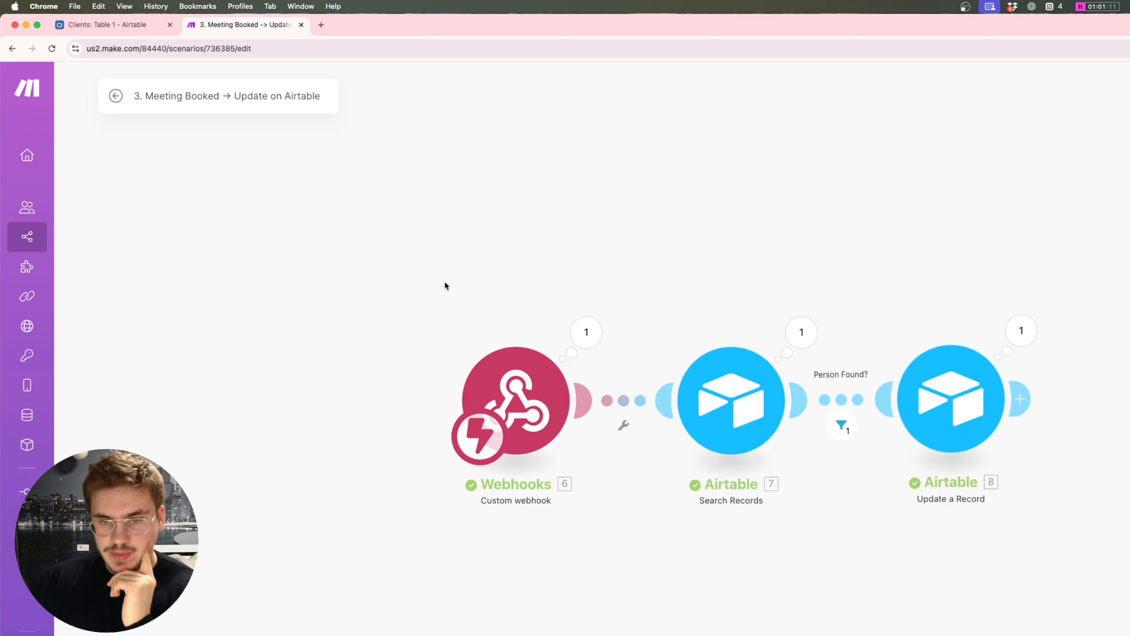
click(799, 333)
drag(985, 459, 903, 376)
click(727, 269)
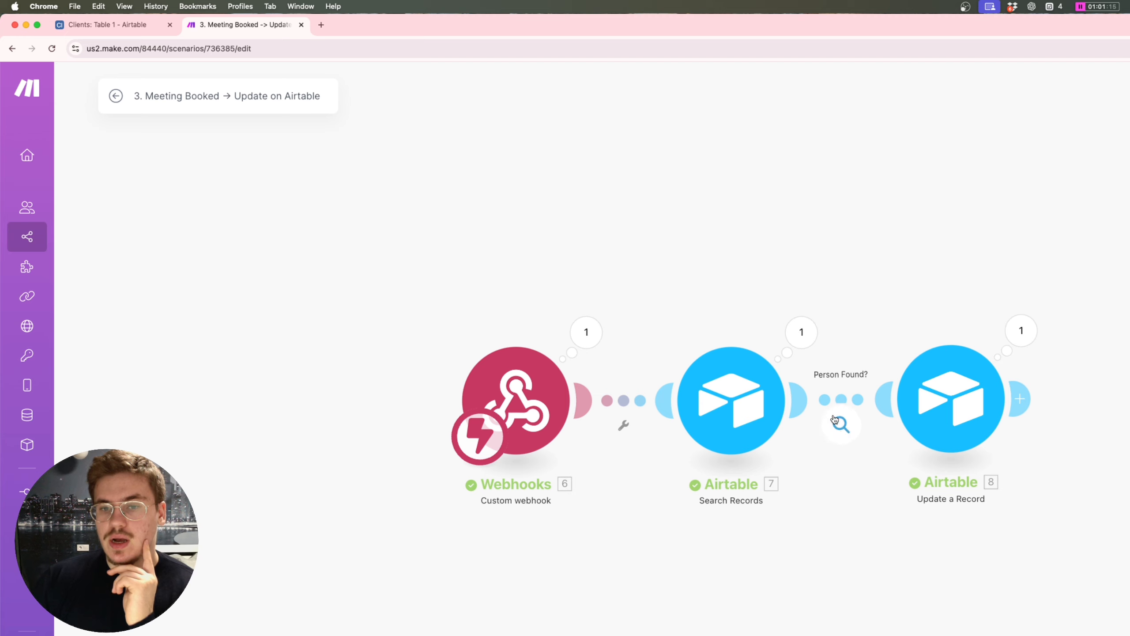
click(841, 424)
click(938, 200)
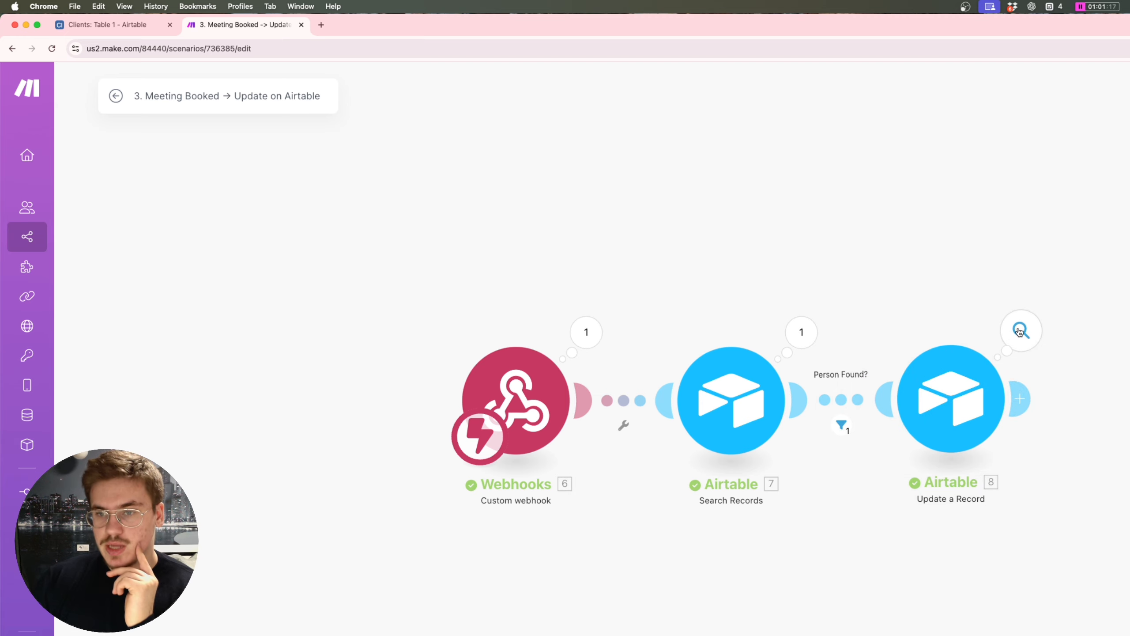
click(1020, 330)
click(801, 265)
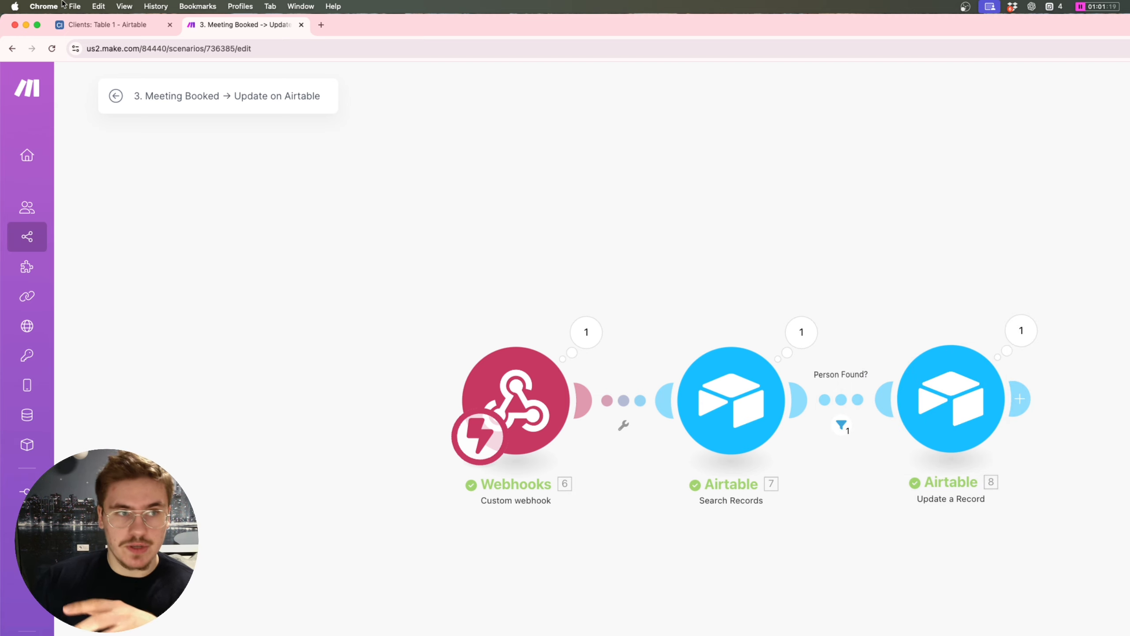
click(103, 25)
click(448, 249)
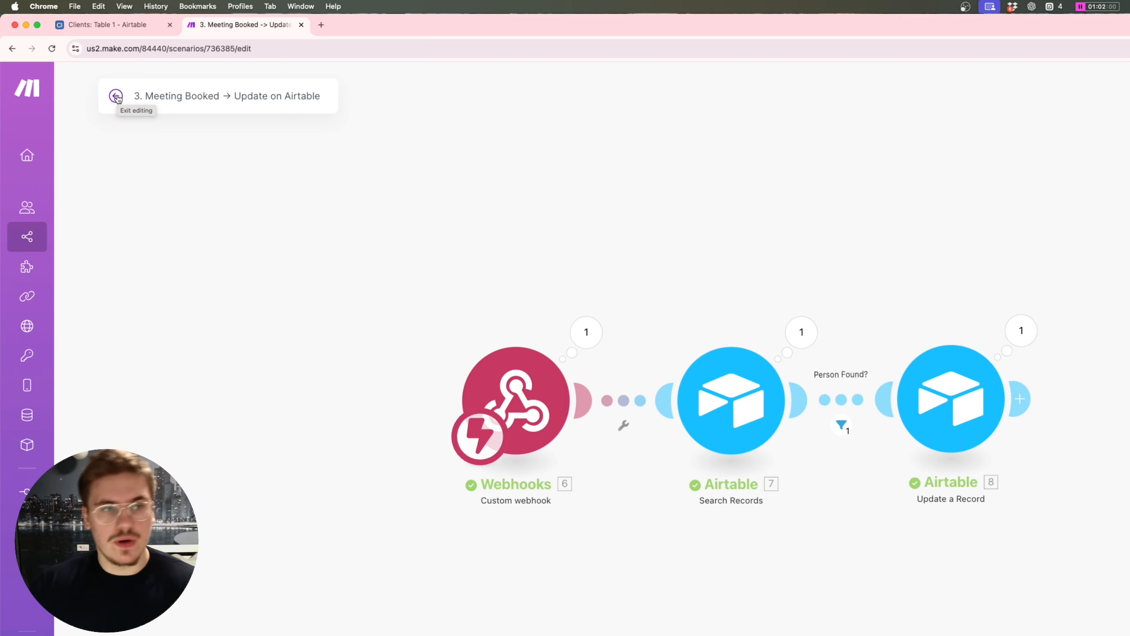
Step: Give scenario 4 'Send 24-Hour Follow-Up' a newly created Custom webhook trigger
click(116, 97)
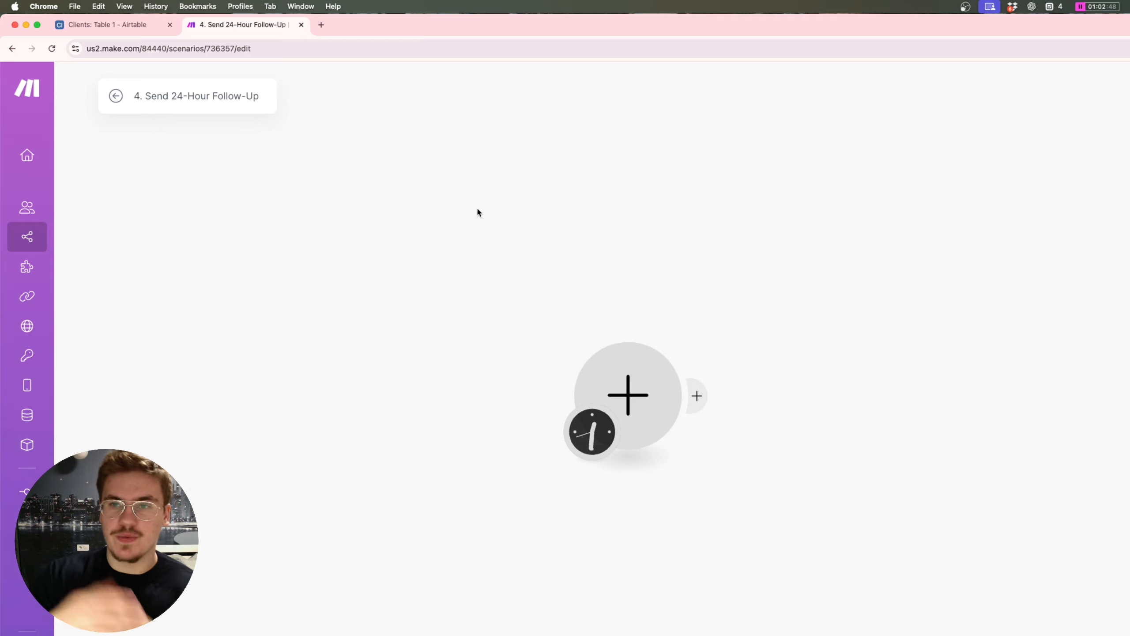
click(621, 349)
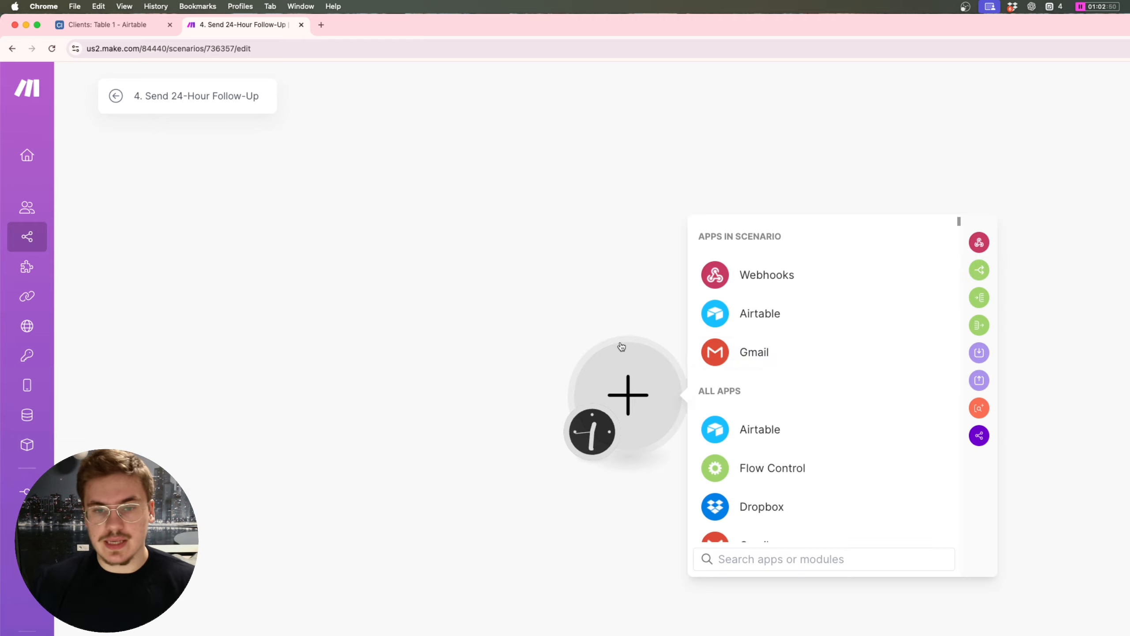
click(786, 291)
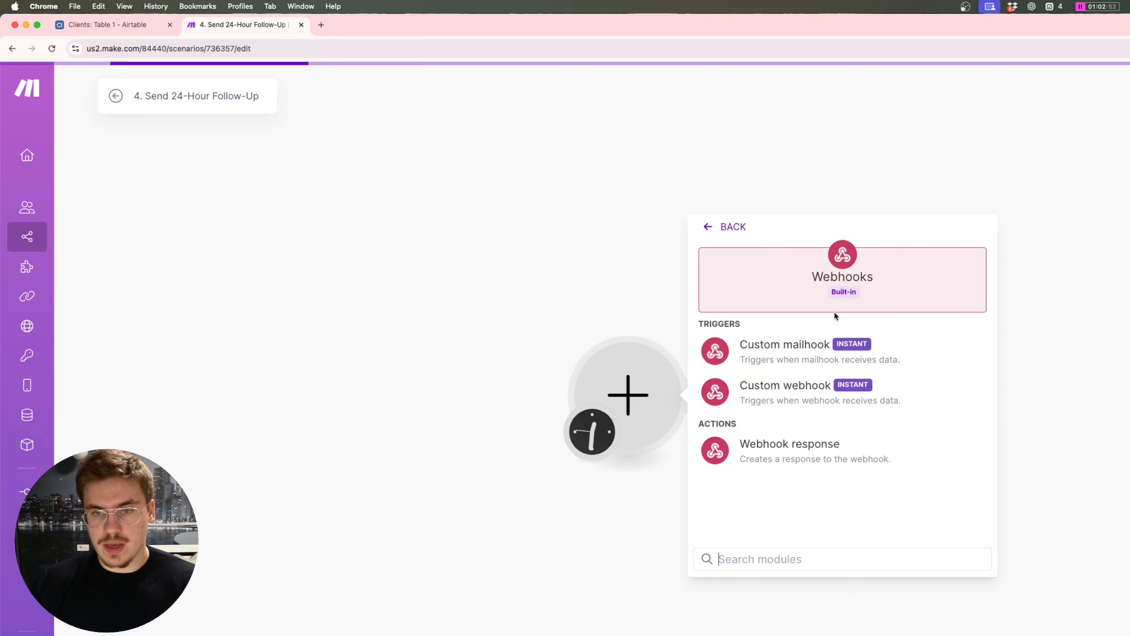
click(863, 392)
click(973, 390)
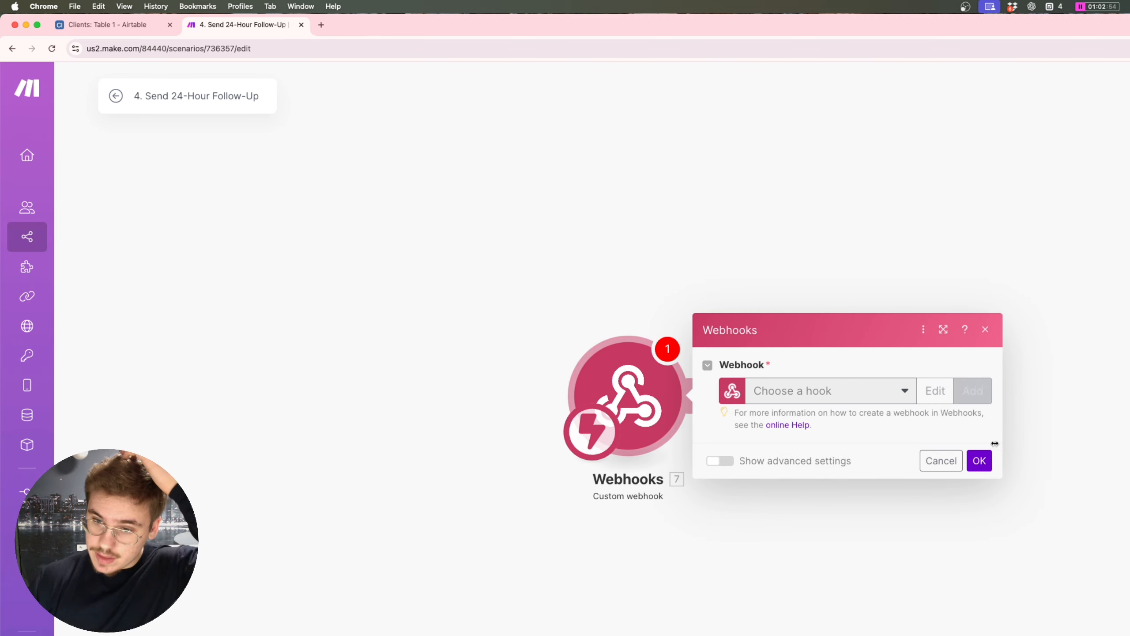
key(Return)
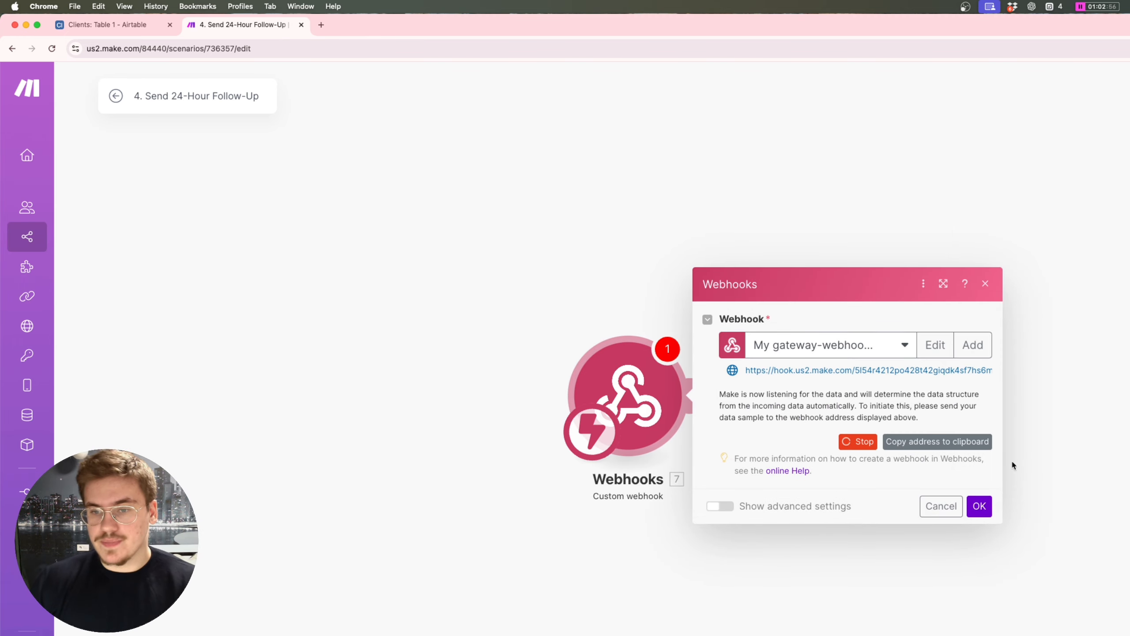
click(978, 505)
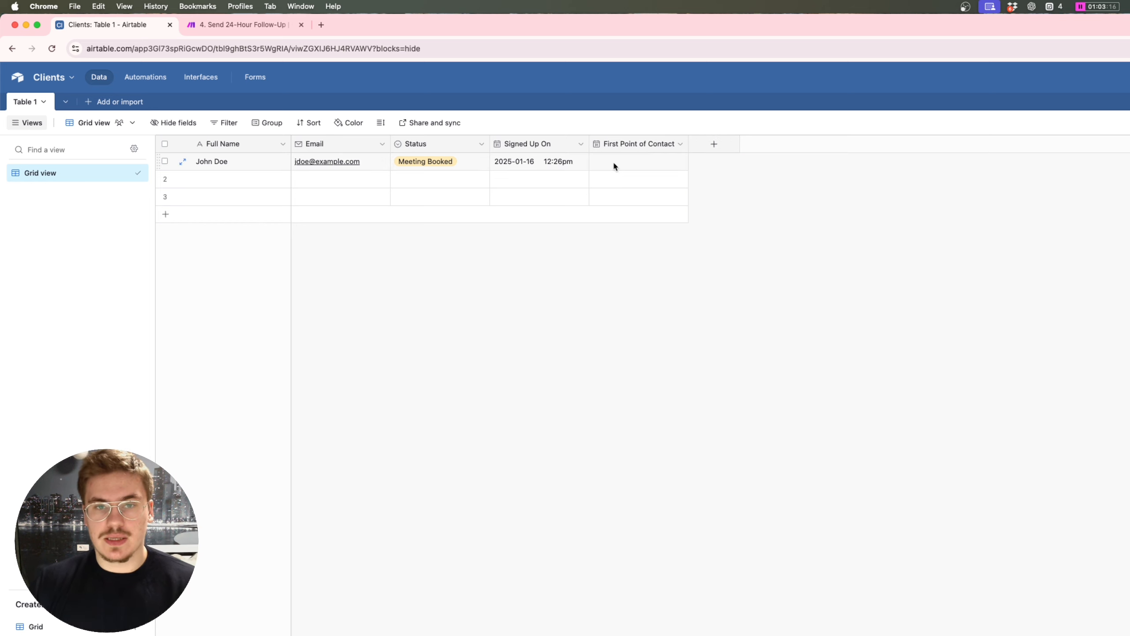
Step: Set row 1's First Point of Contact to January 16 and add a Formula field 'Hours Since 1st Contact'
double_click(646, 158)
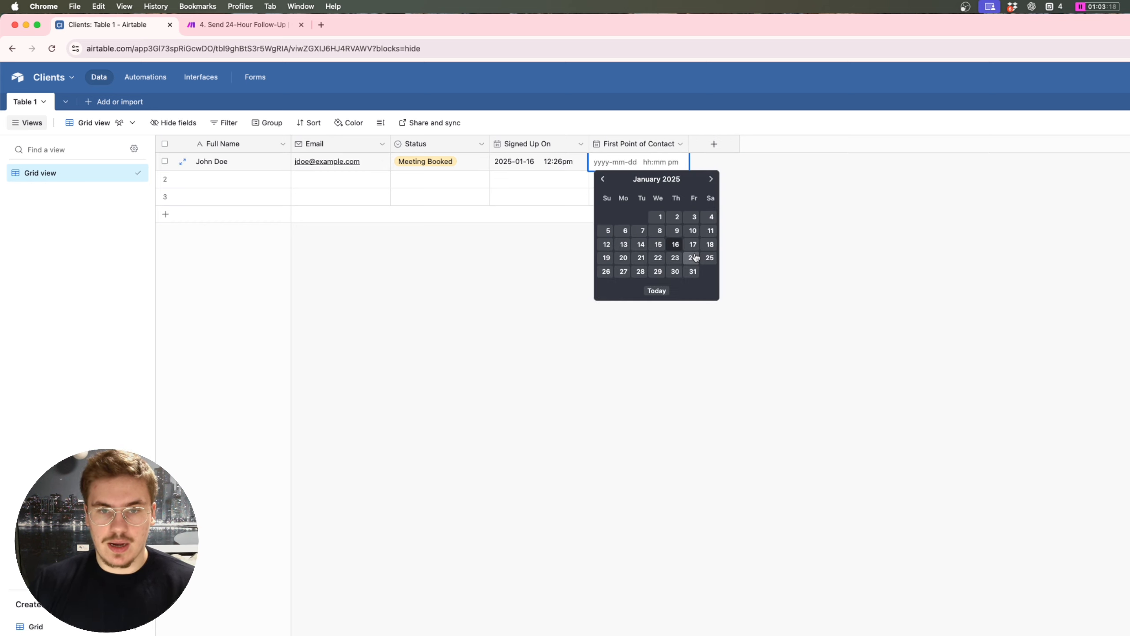
click(673, 244)
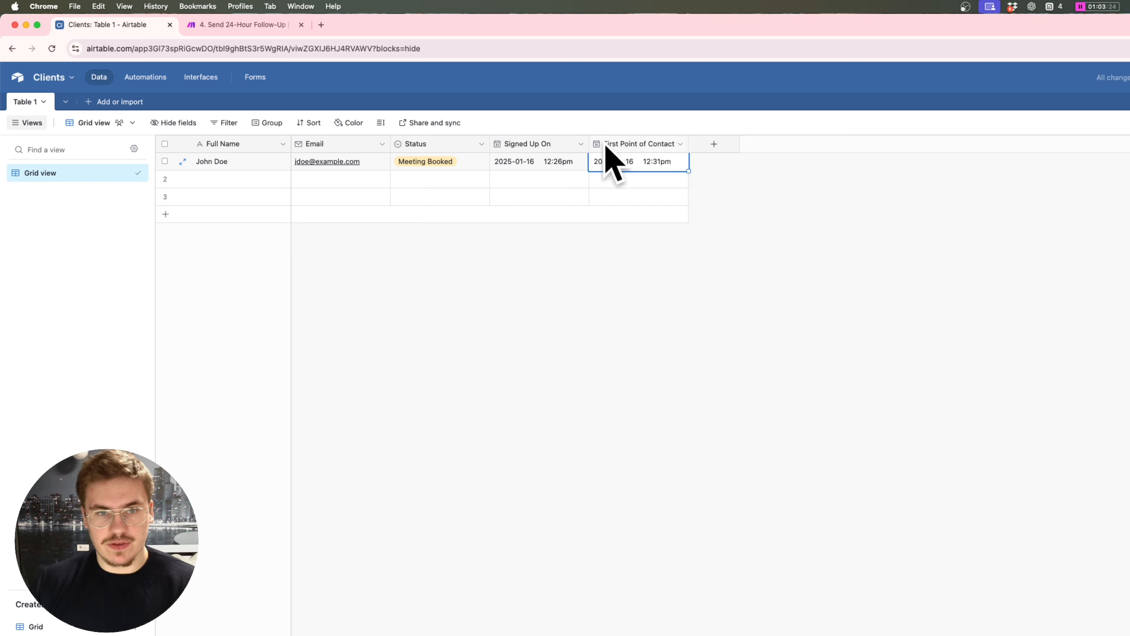
click(721, 144)
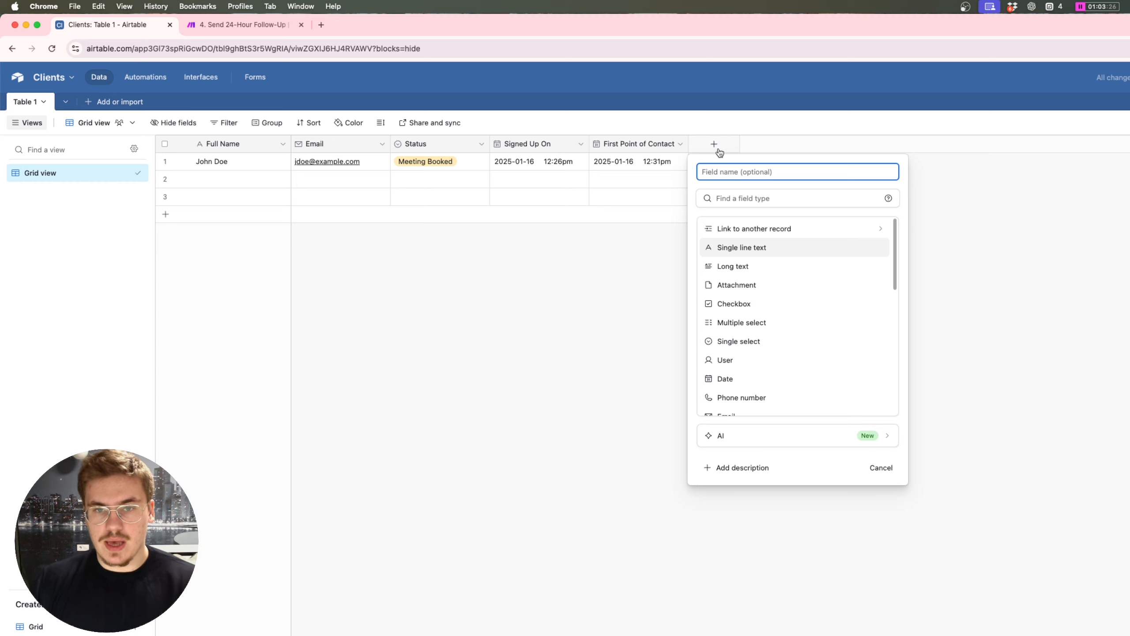
text(R)
key(BackSpace)
text(Since 1st)
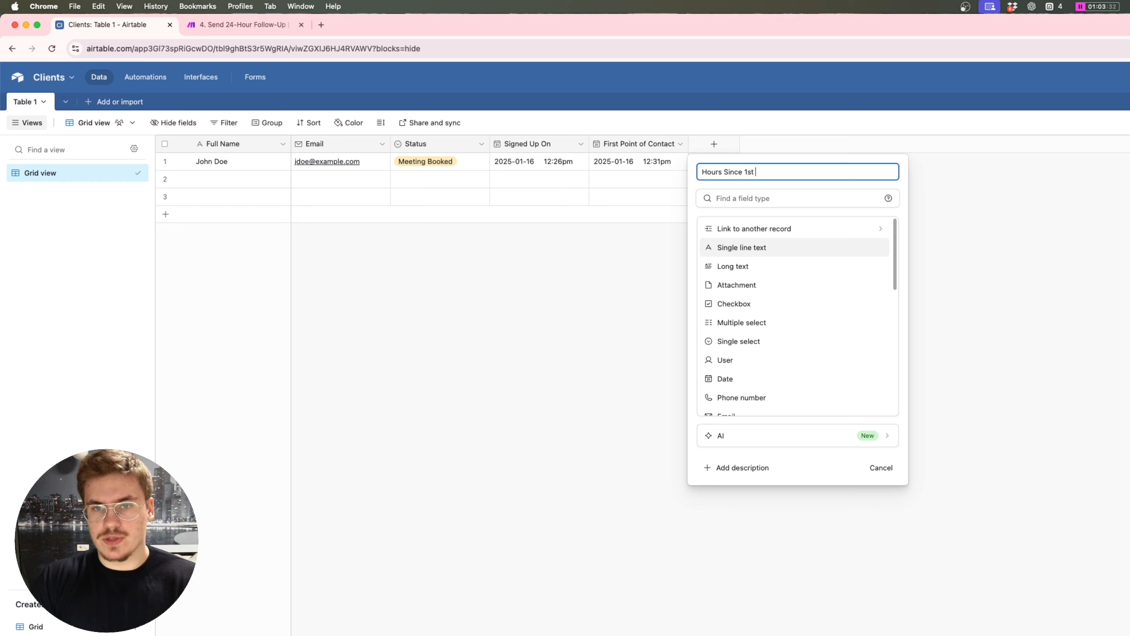
text(ct)
key(Tab)
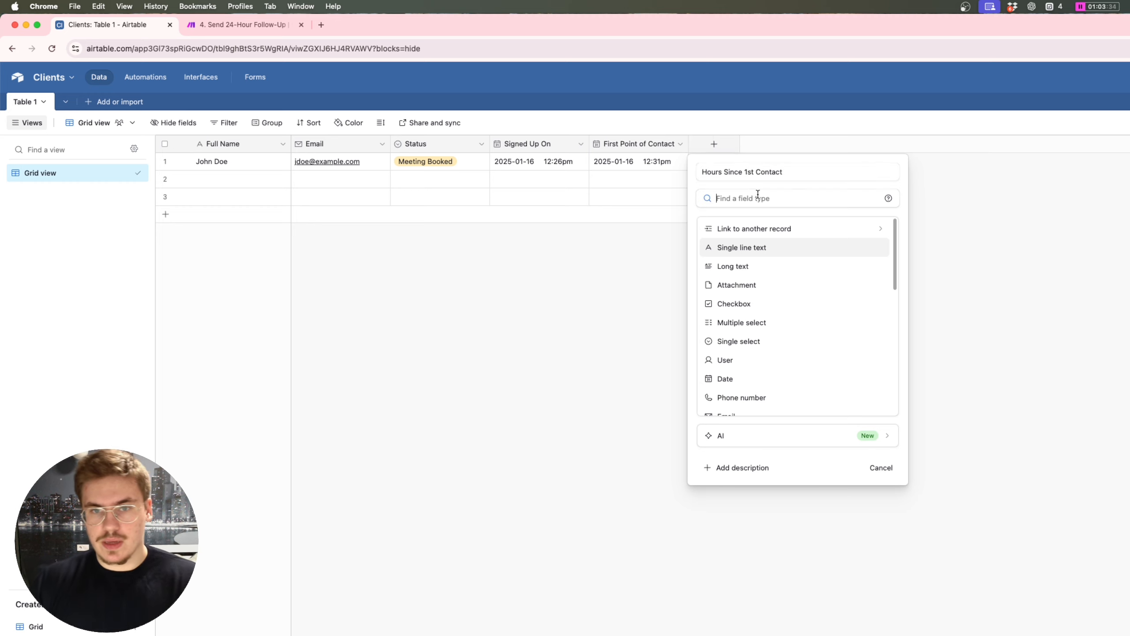
text(fro)
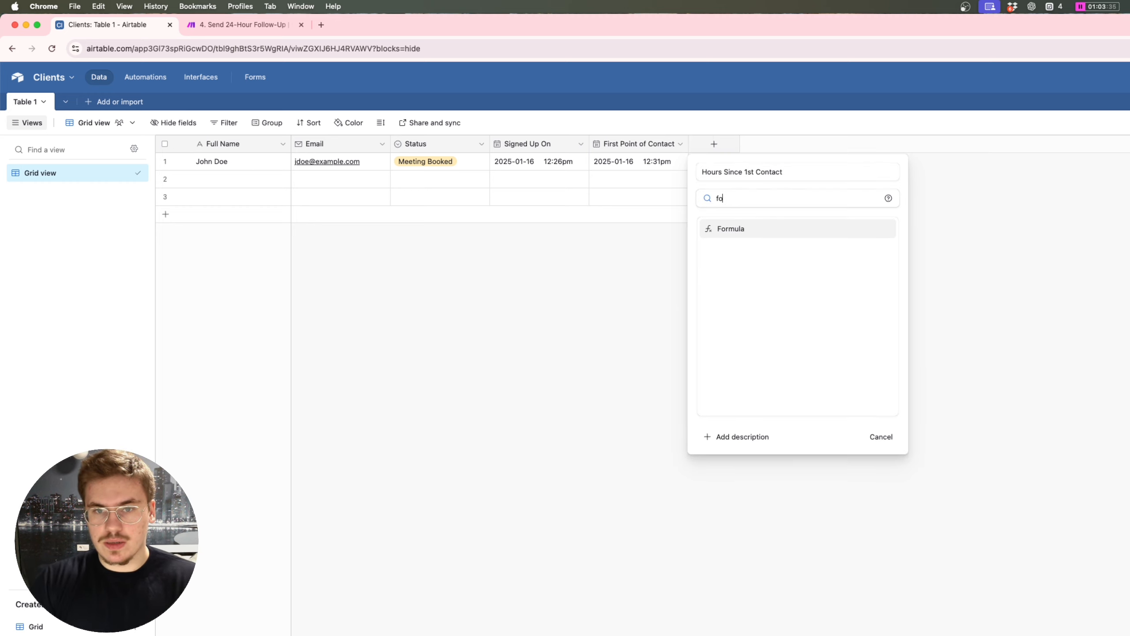
key(Return)
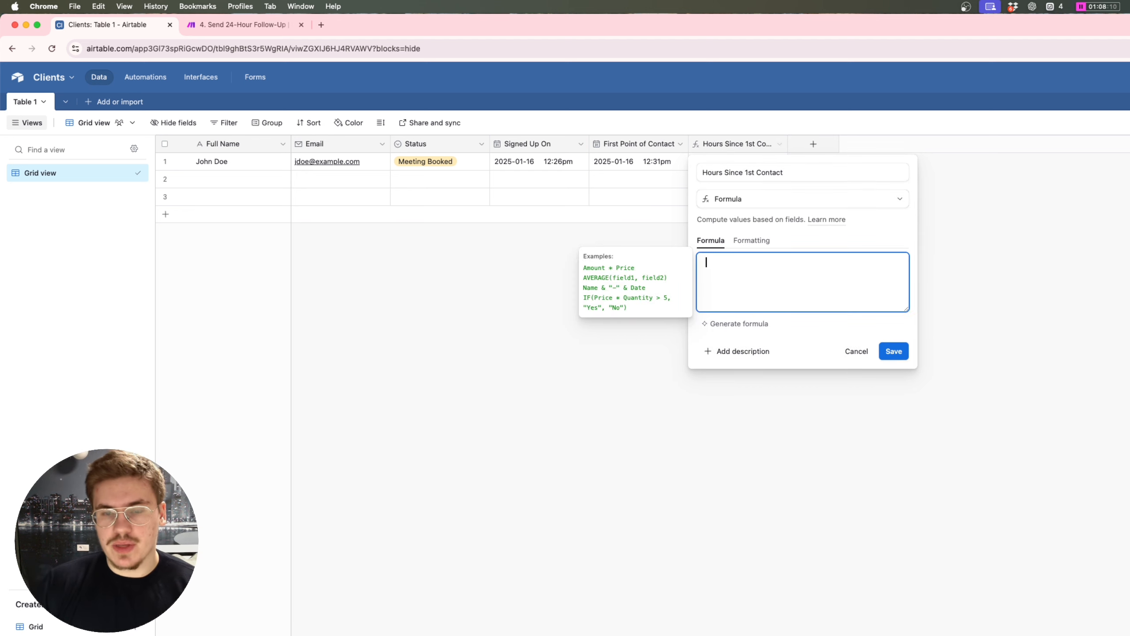
Step: Enter the IF/INT(DATETIME_DIFF) hours formula on First Point of Contact and save the field
text(IF(NOT({First Point of Contact} = ''), INT(DATETIME_DIFF(NOW(), {First Point of Contact}, 'hours')), 0))
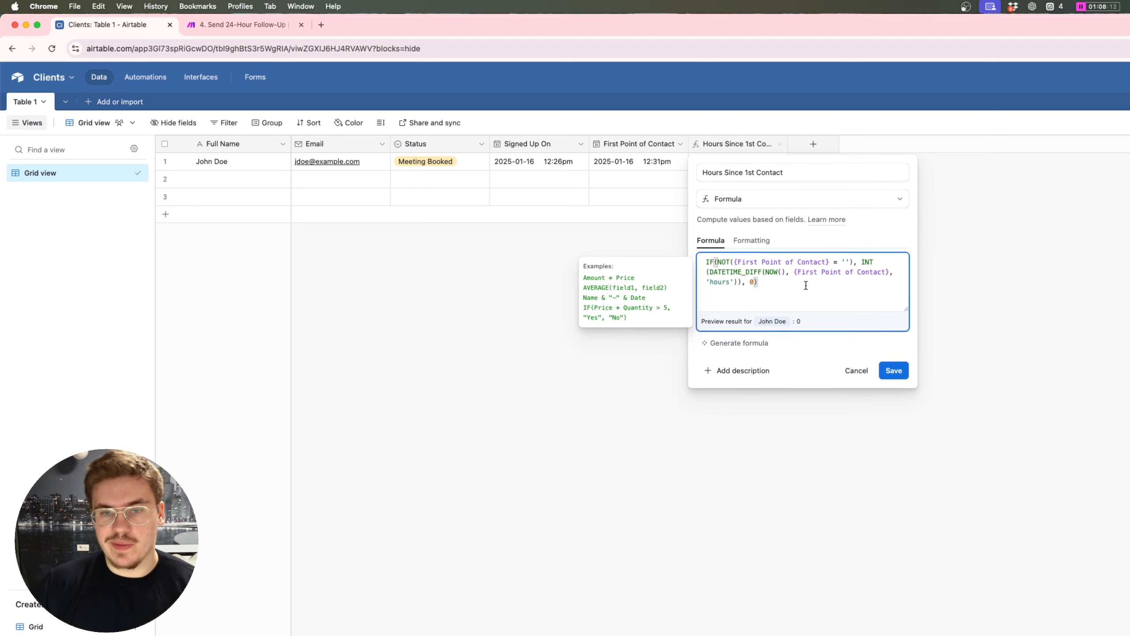
key(super+a)
click(797, 297)
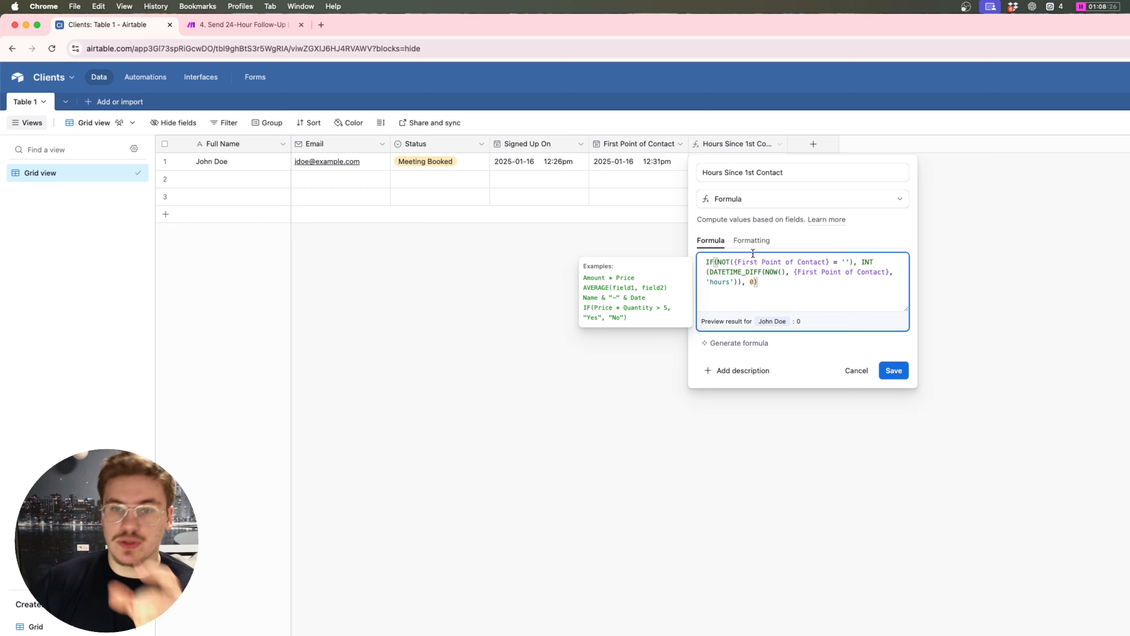
click(893, 370)
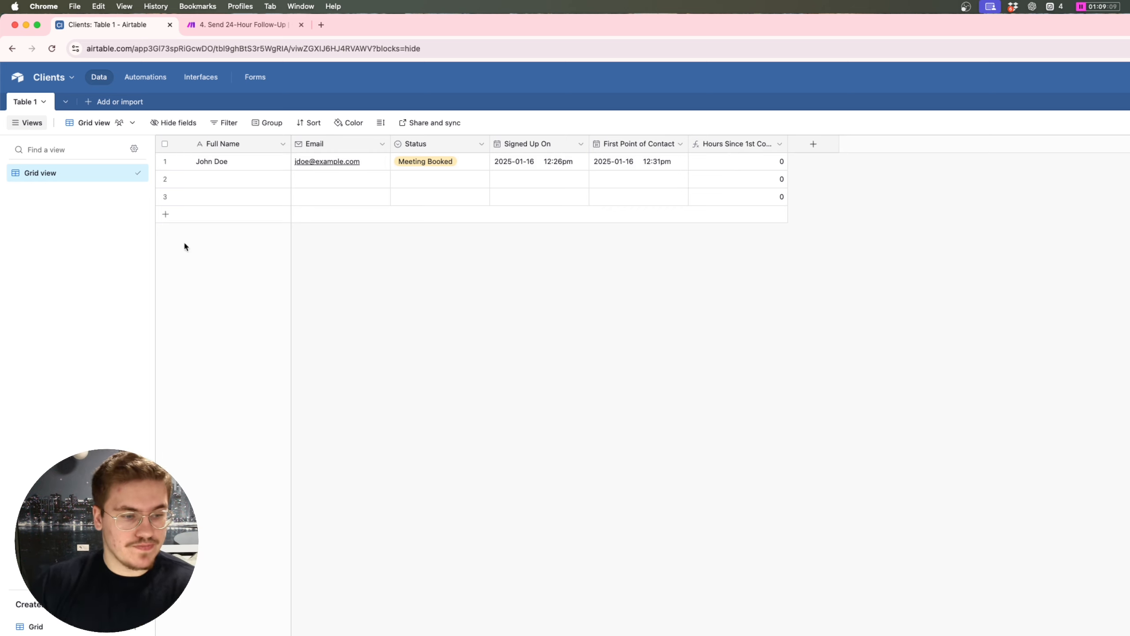
Step: Duplicate the Grid view as a new view named '24-Hour Follow-Up'
click(134, 173)
click(213, 226)
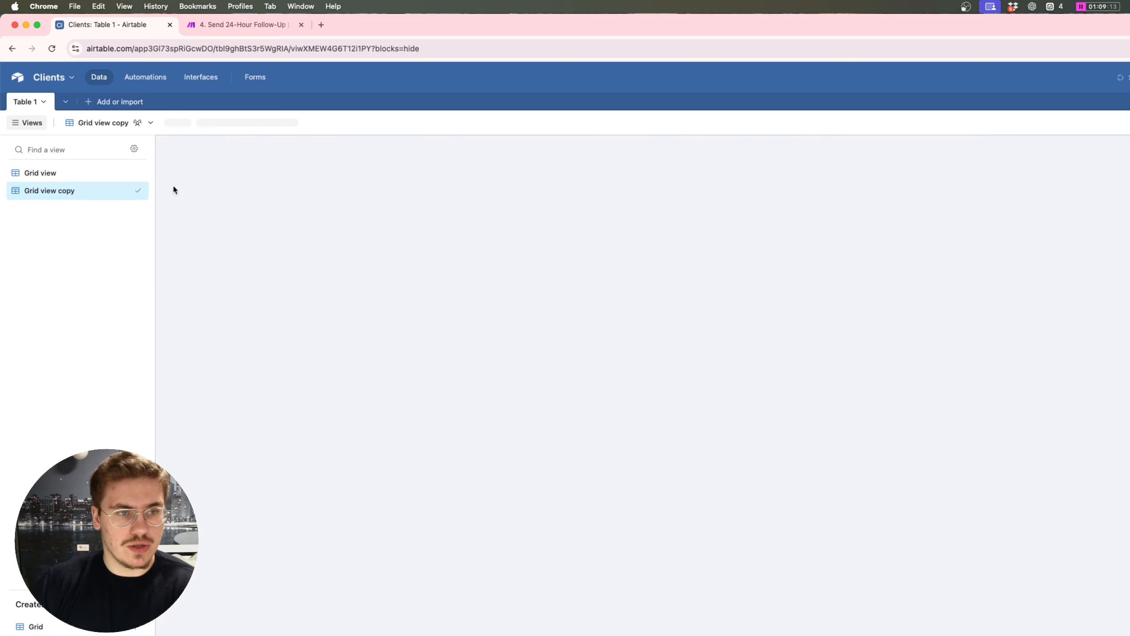
key(BackSpace)
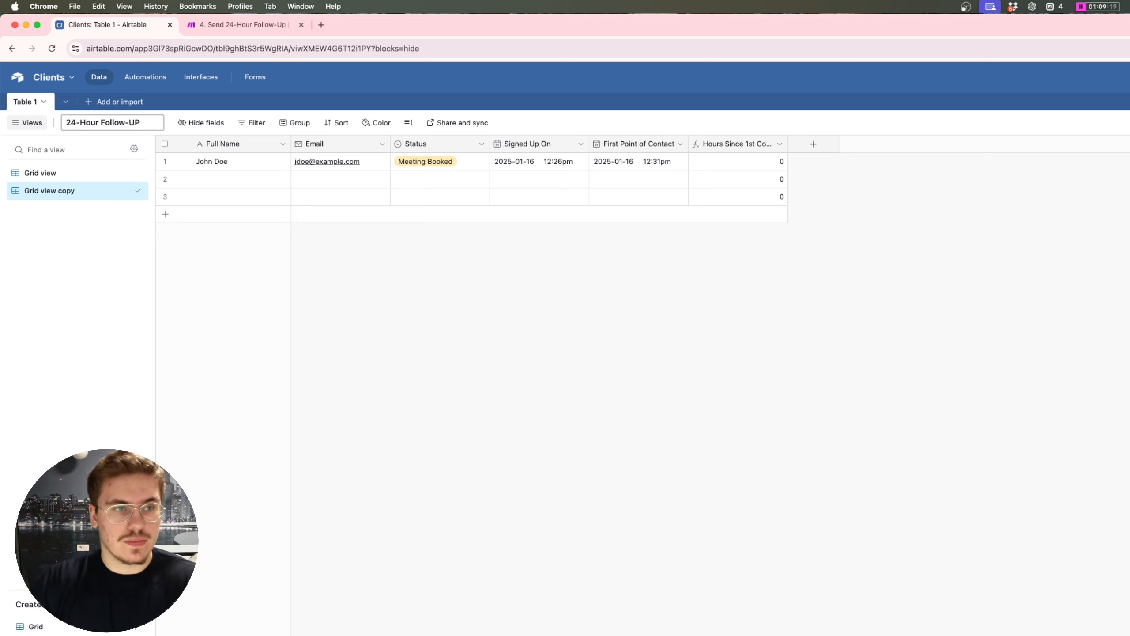
key(Return)
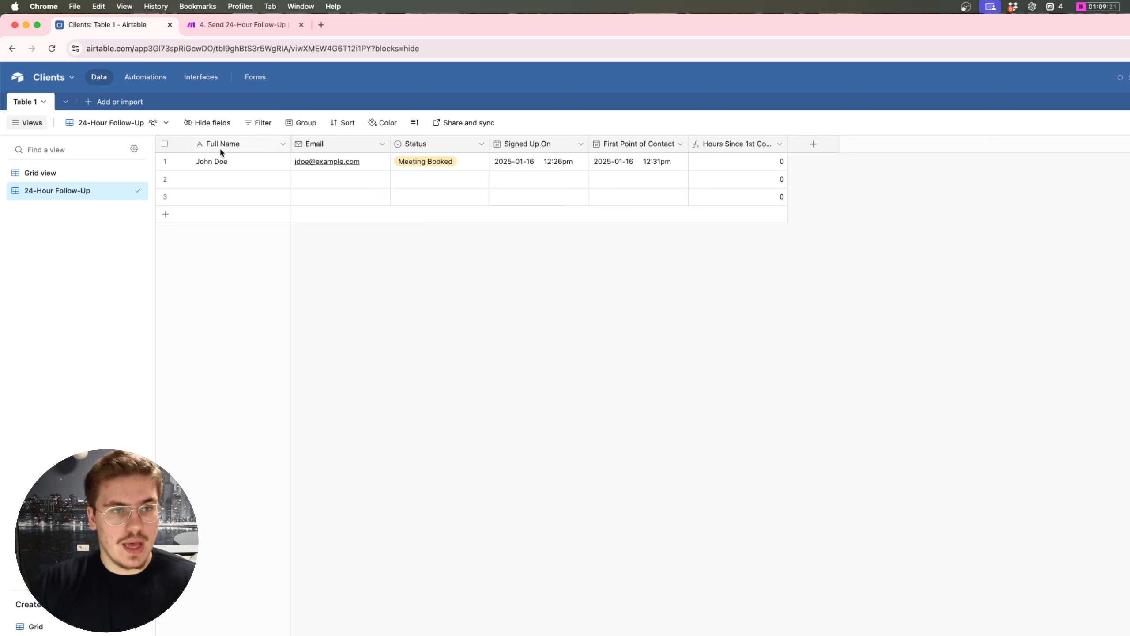
Step: Filter the view to records whose Status is not Meeting Booked
click(263, 122)
click(278, 164)
click(317, 164)
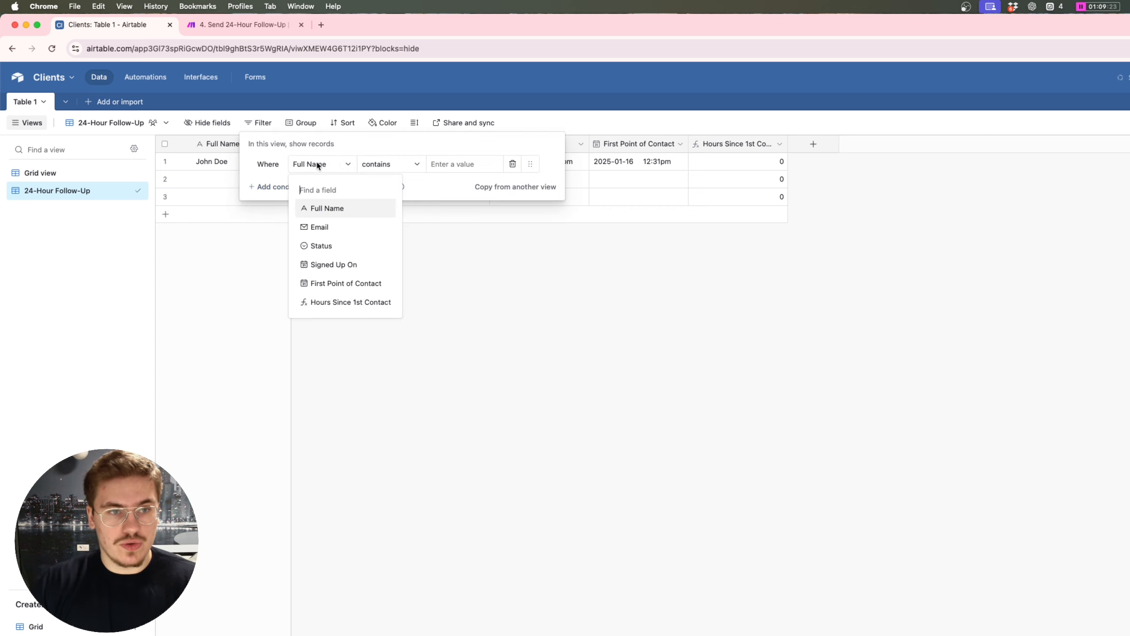
click(347, 245)
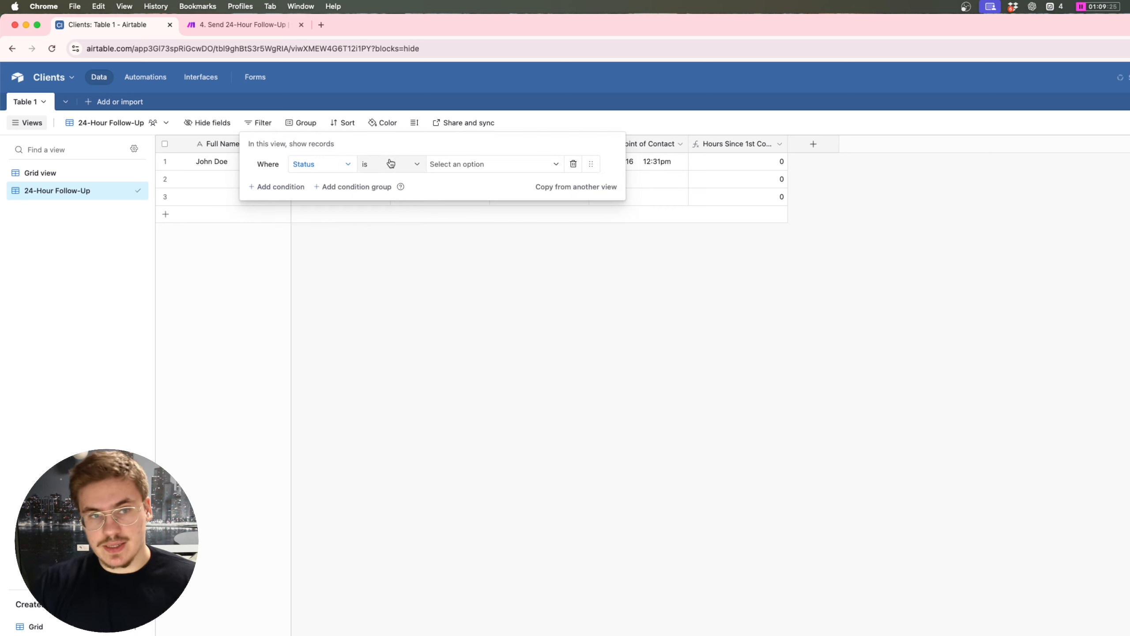
click(384, 164)
click(452, 165)
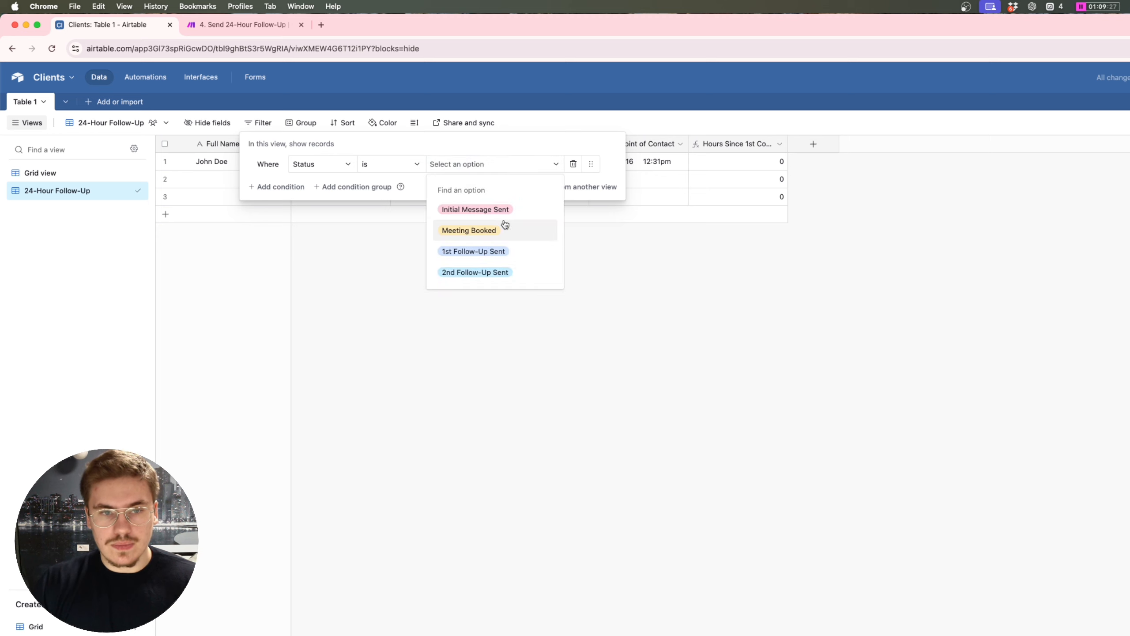
click(417, 164)
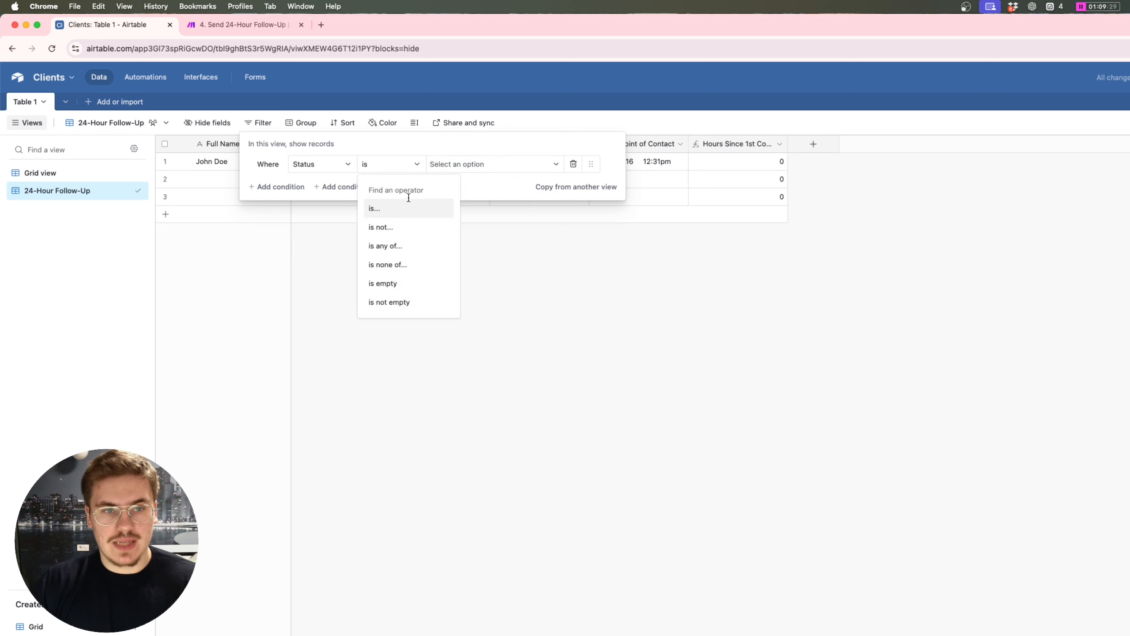
click(392, 226)
click(471, 167)
click(473, 209)
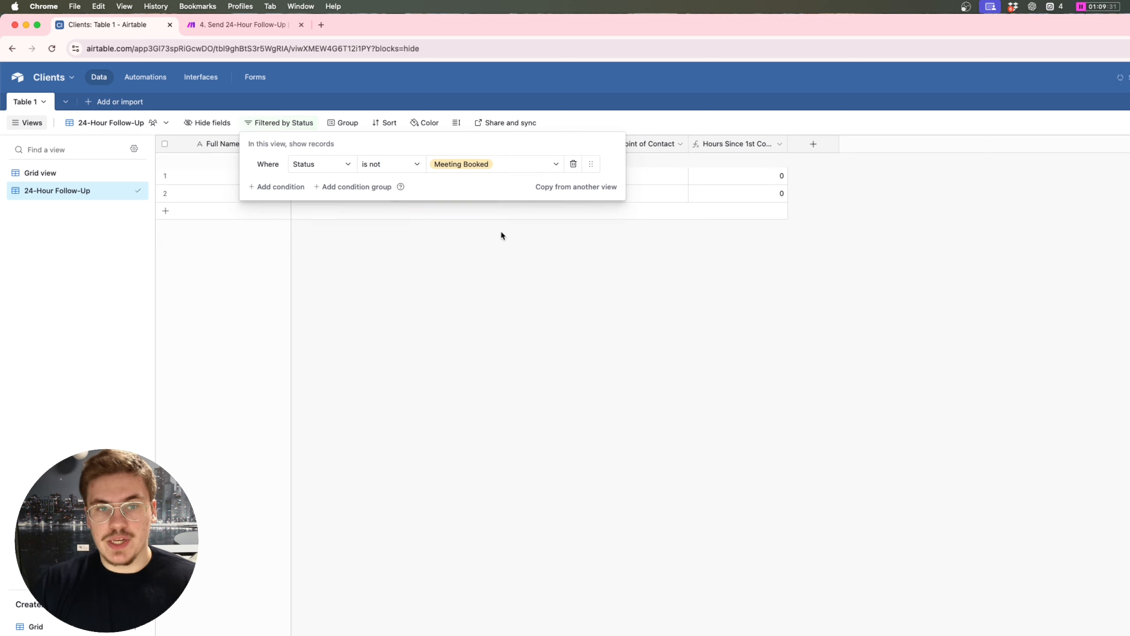
Step: Add filter conditions Hours Since 1st Contact ≥ 24 and < 72
click(285, 188)
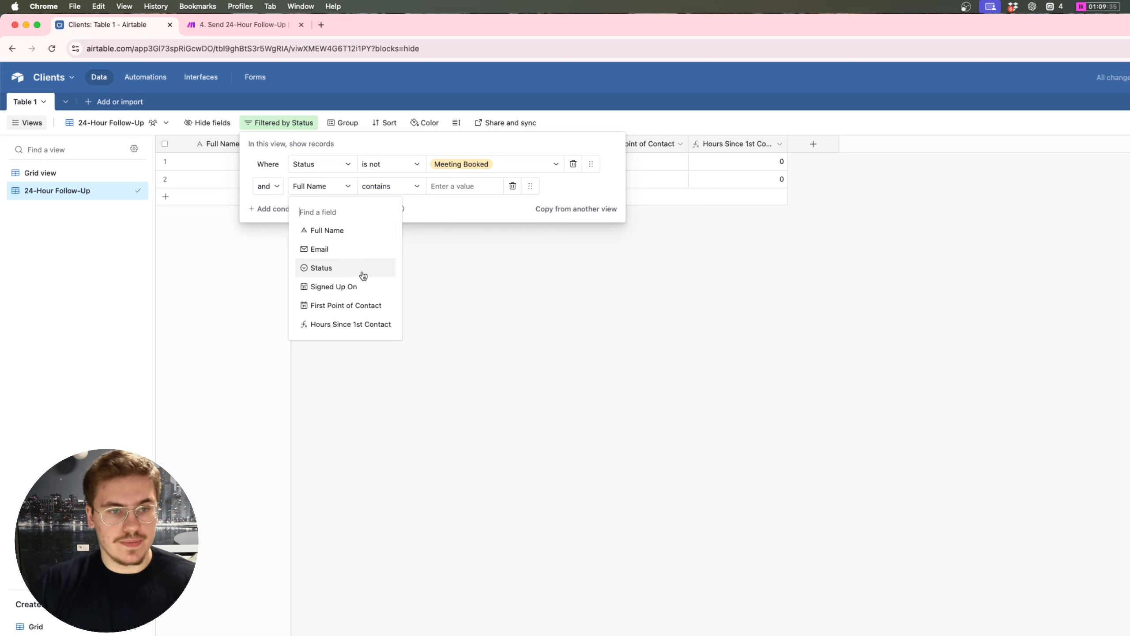
click(372, 323)
click(376, 188)
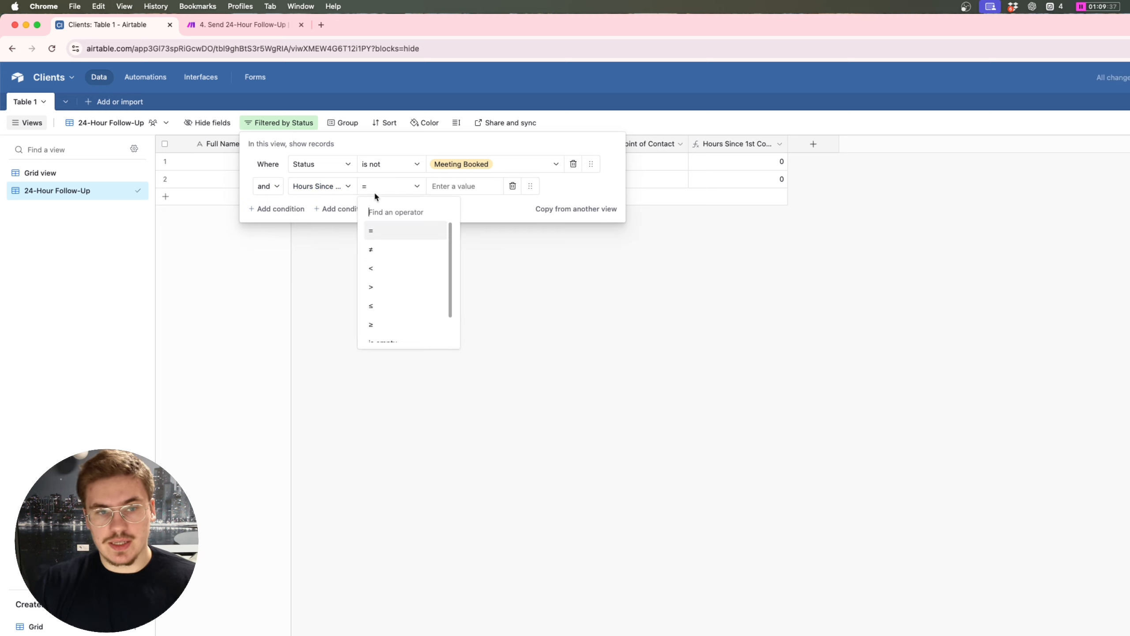
click(391, 323)
click(465, 186)
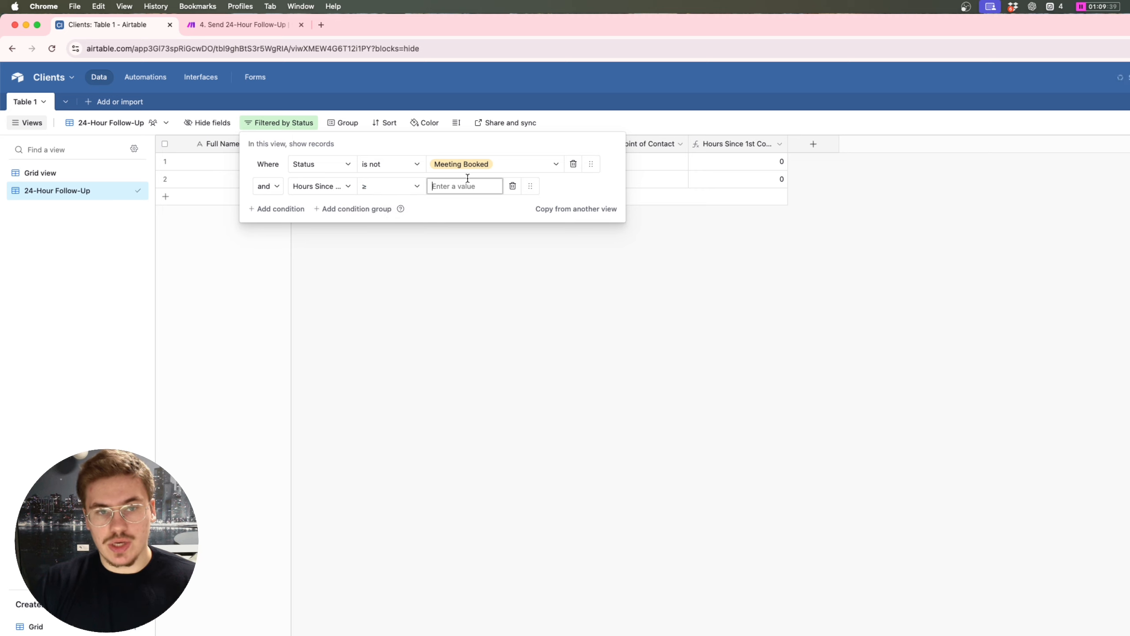
text(24)
click(563, 187)
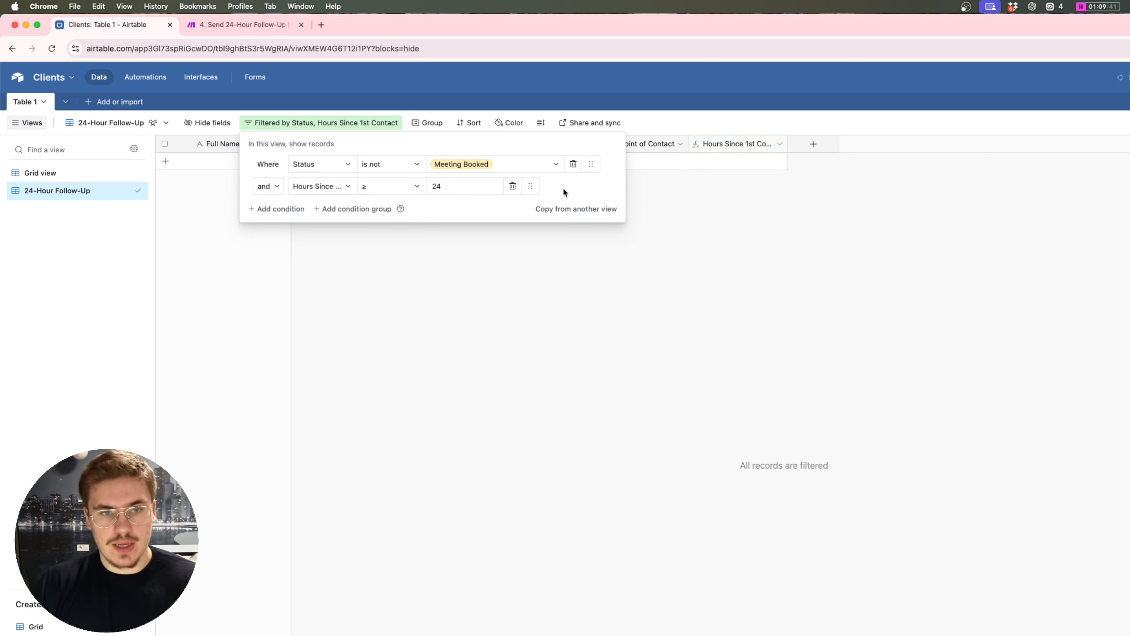
click(297, 209)
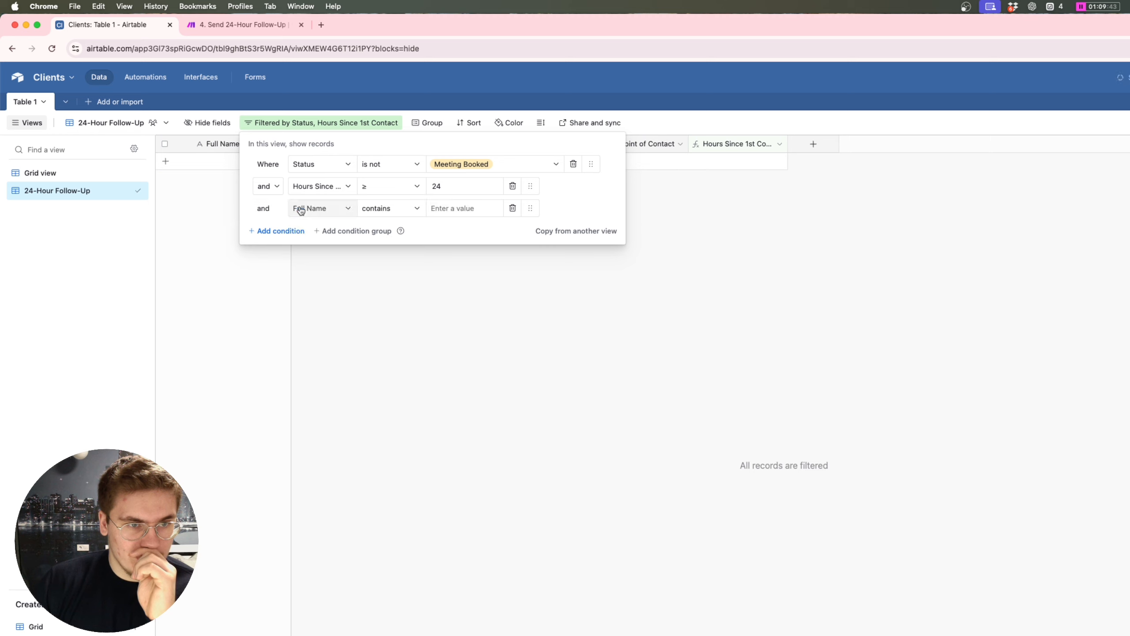
click(320, 208)
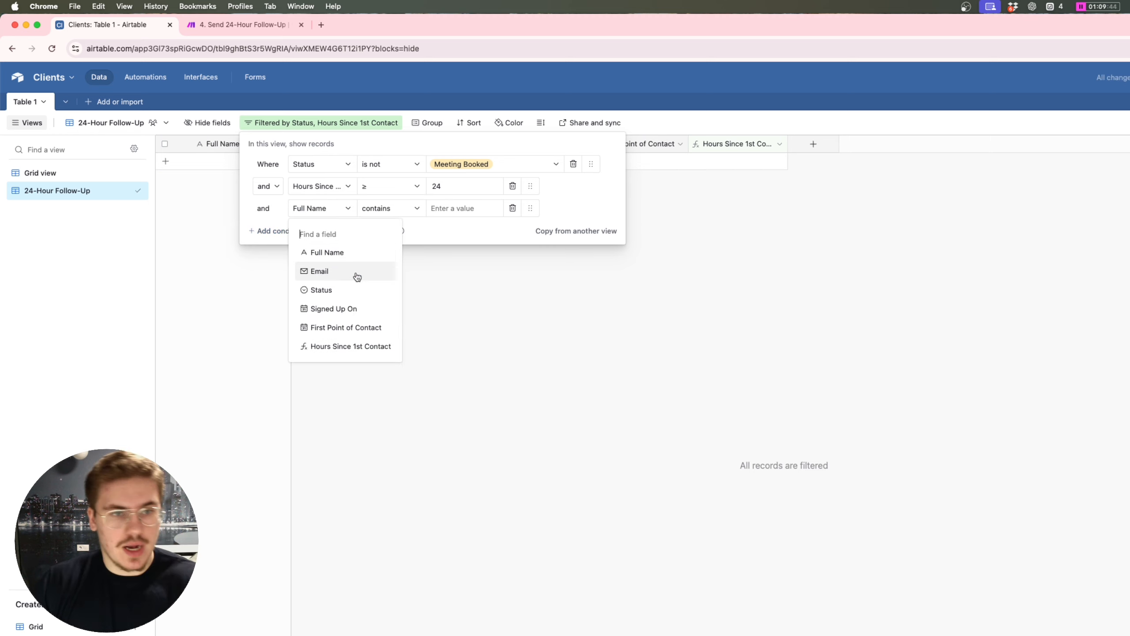
click(351, 346)
click(387, 209)
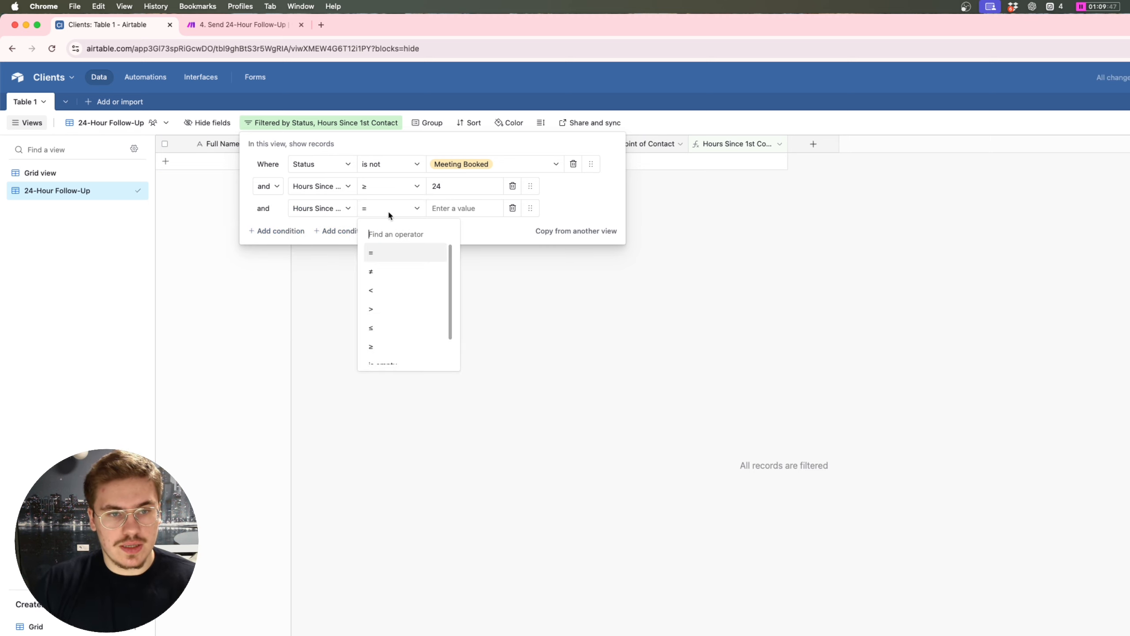
click(390, 293)
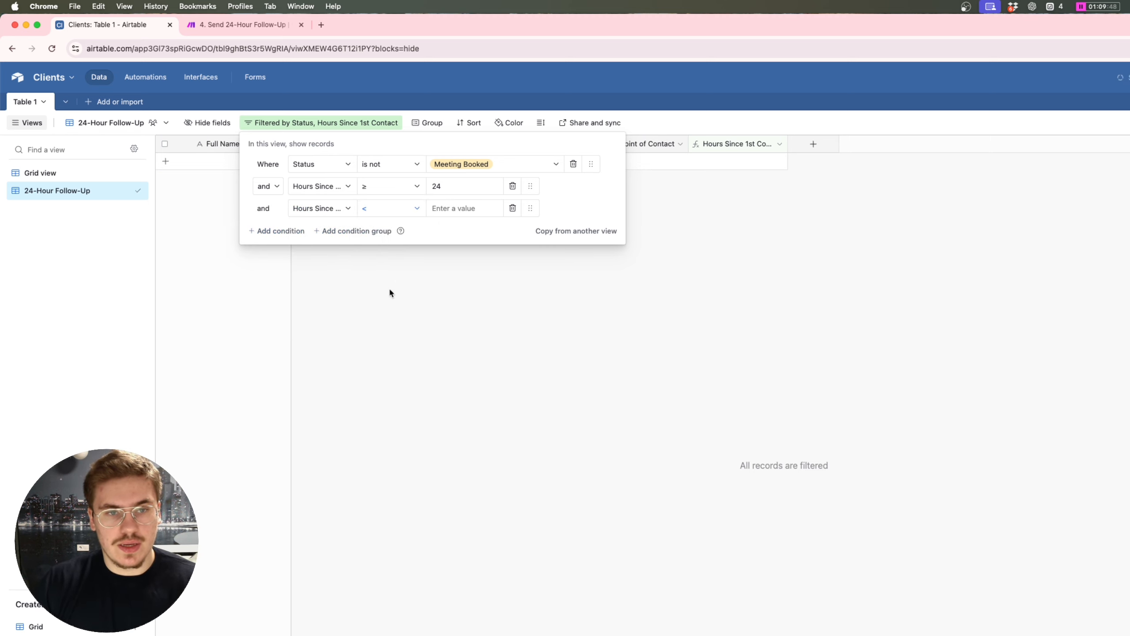
click(445, 205)
text(72)
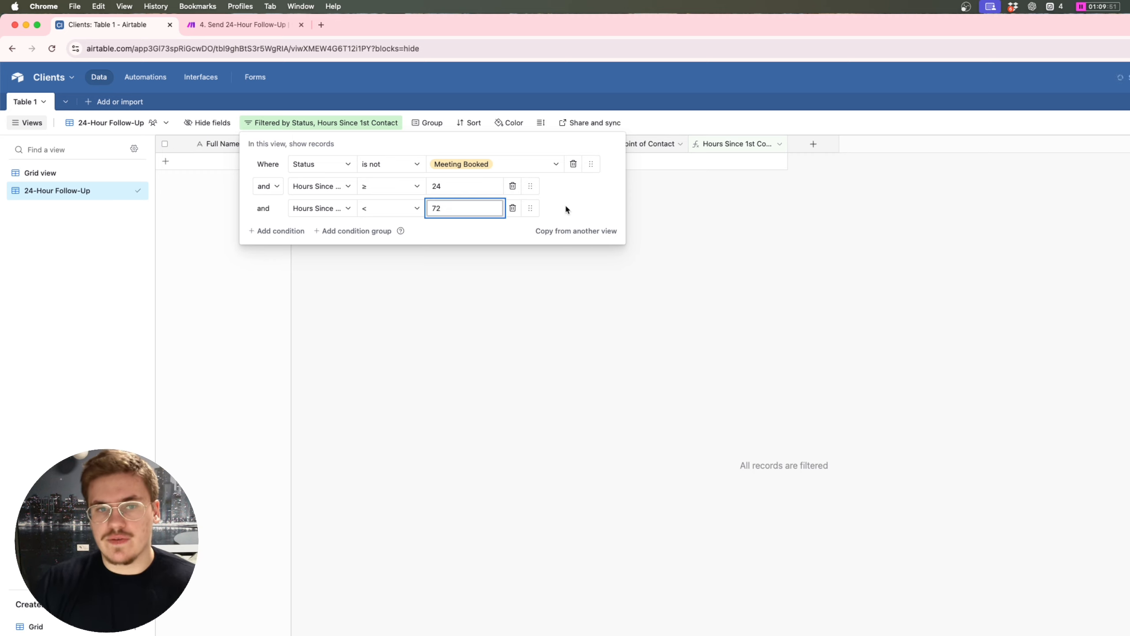
click(564, 207)
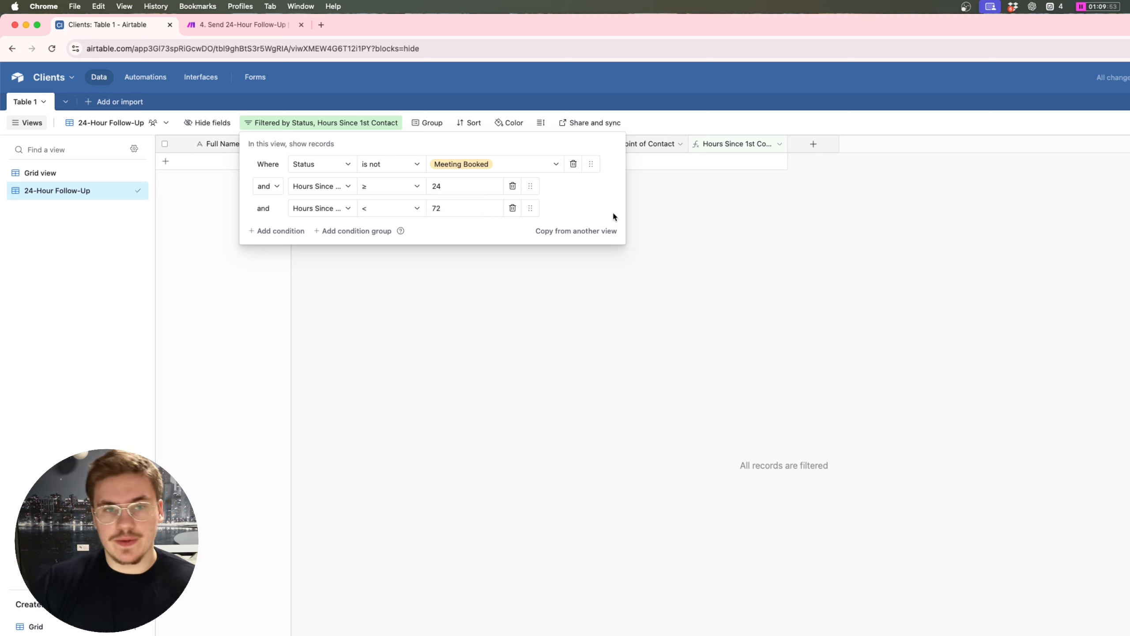
click(672, 214)
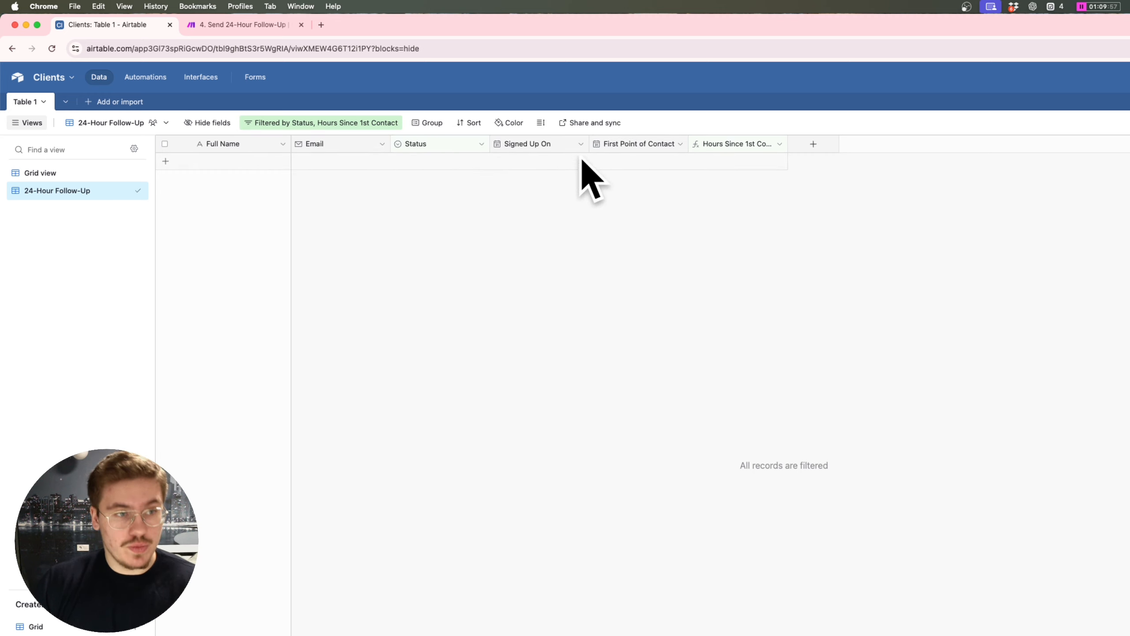
click(76, 174)
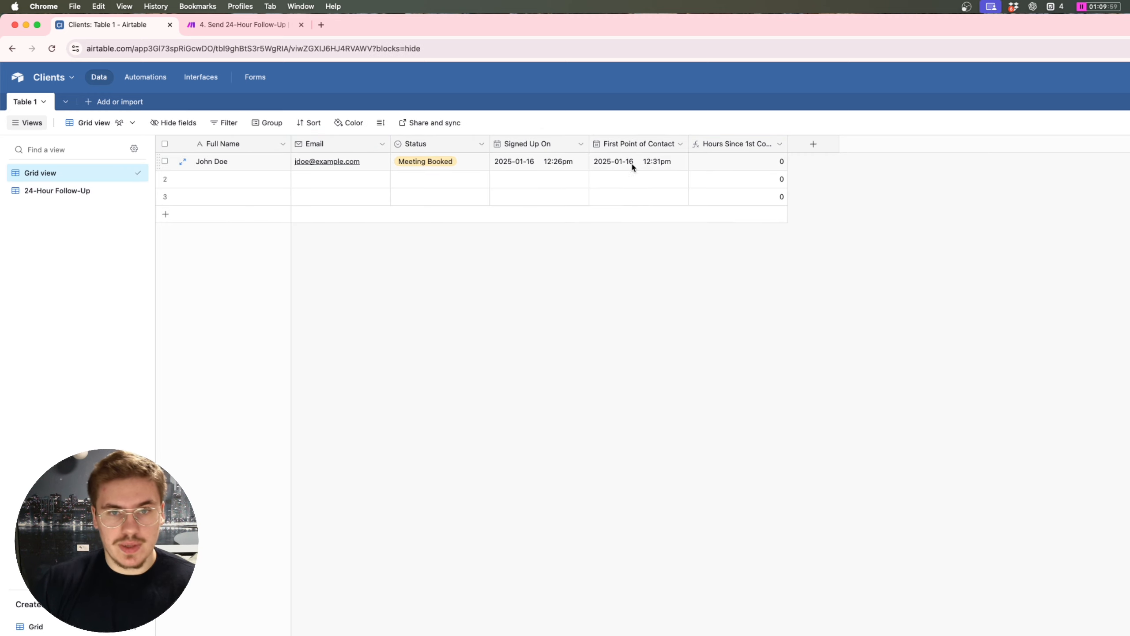
Step: Backdate the client's First Point of Contact to January 15 and check the 24-Hour Follow-Up filters
double_click(632, 164)
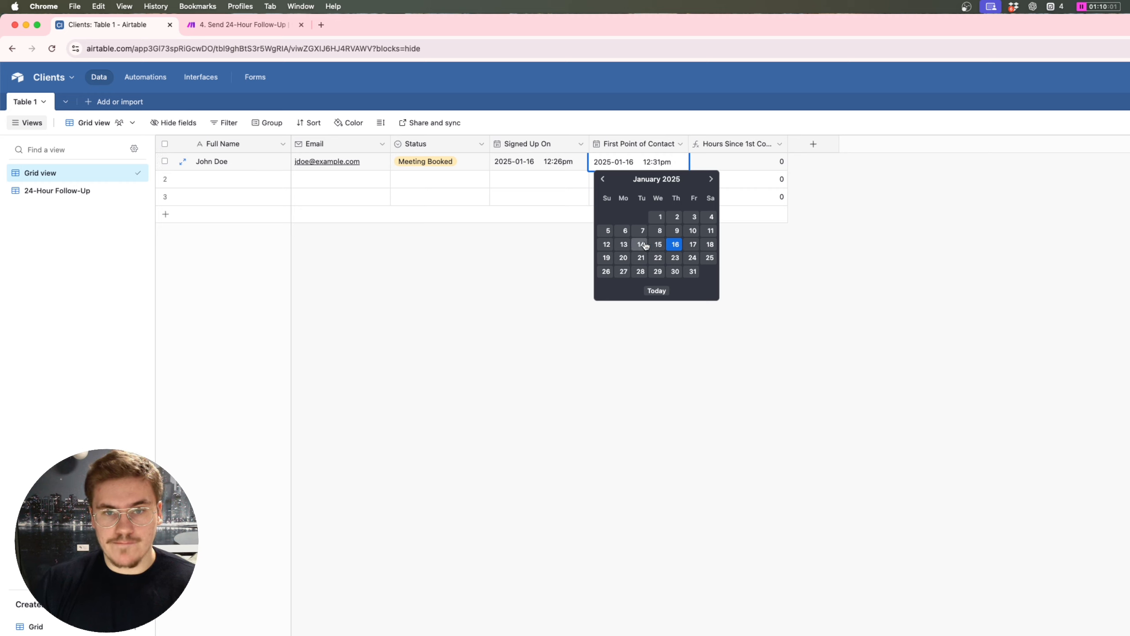
click(659, 245)
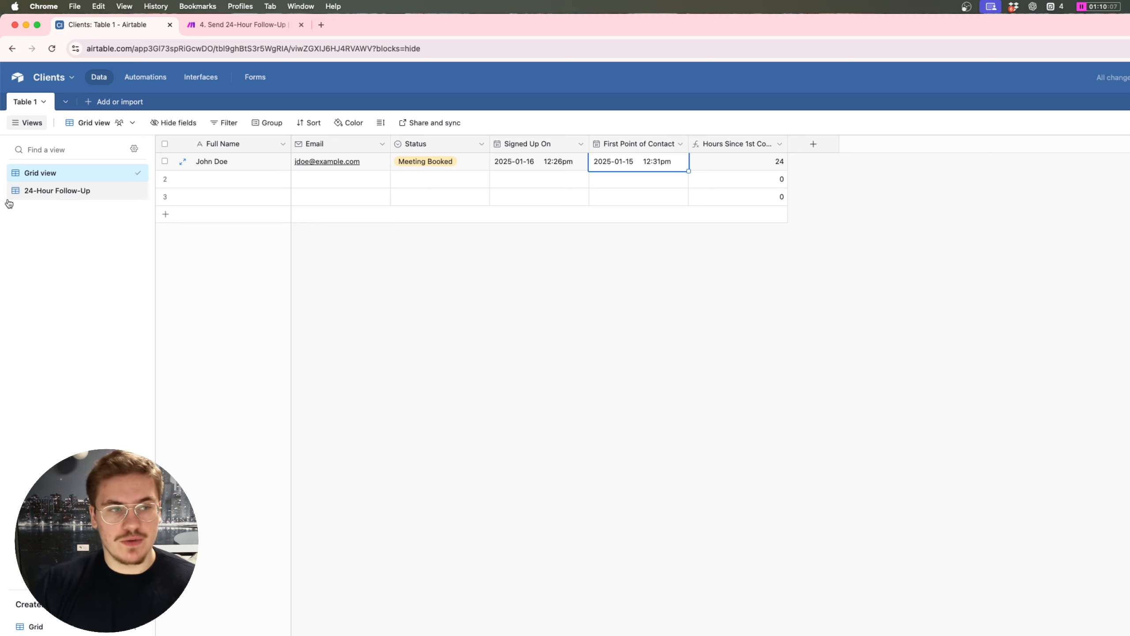
click(48, 191)
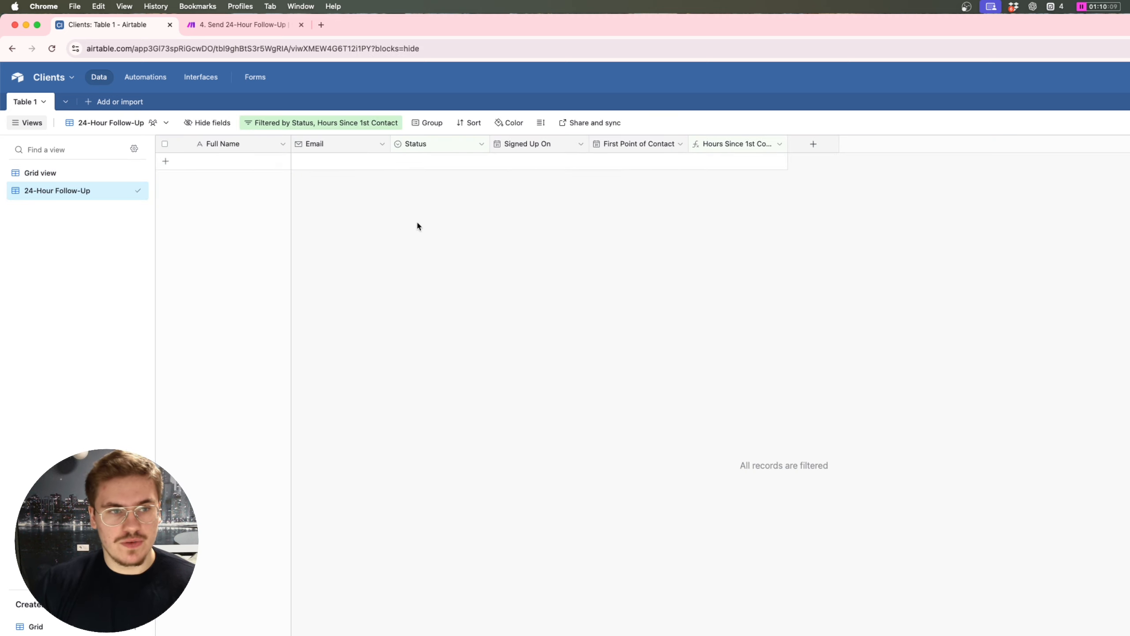
click(361, 122)
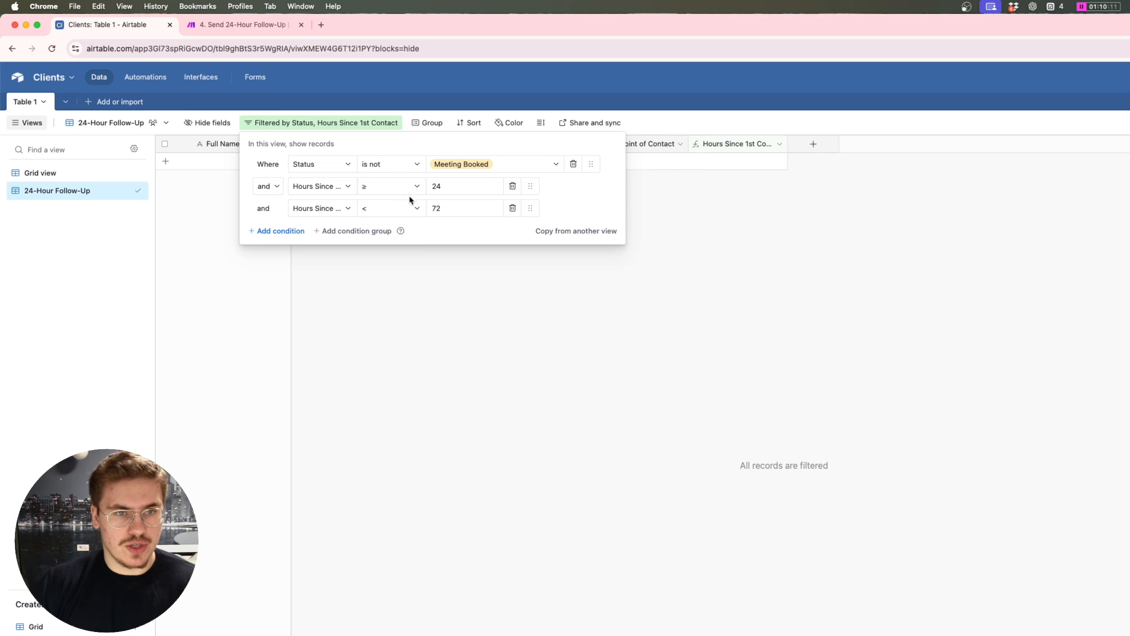
click(440, 254)
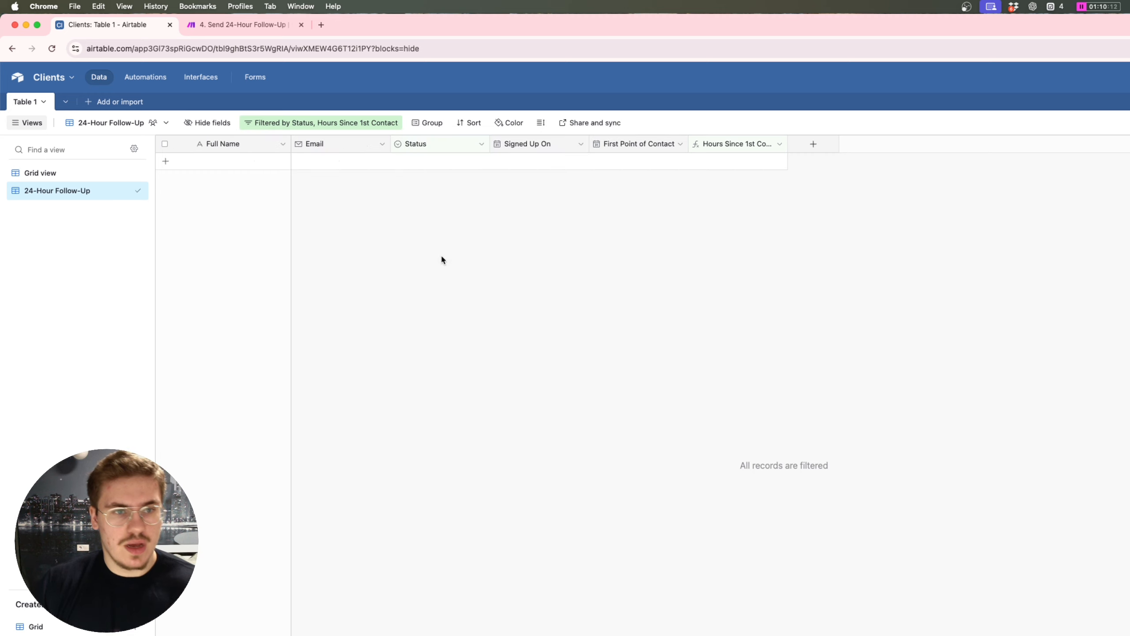
Step: Set the client's Status to Initial Message Sent and view the 24-Hour Follow-Up list
click(80, 174)
click(447, 163)
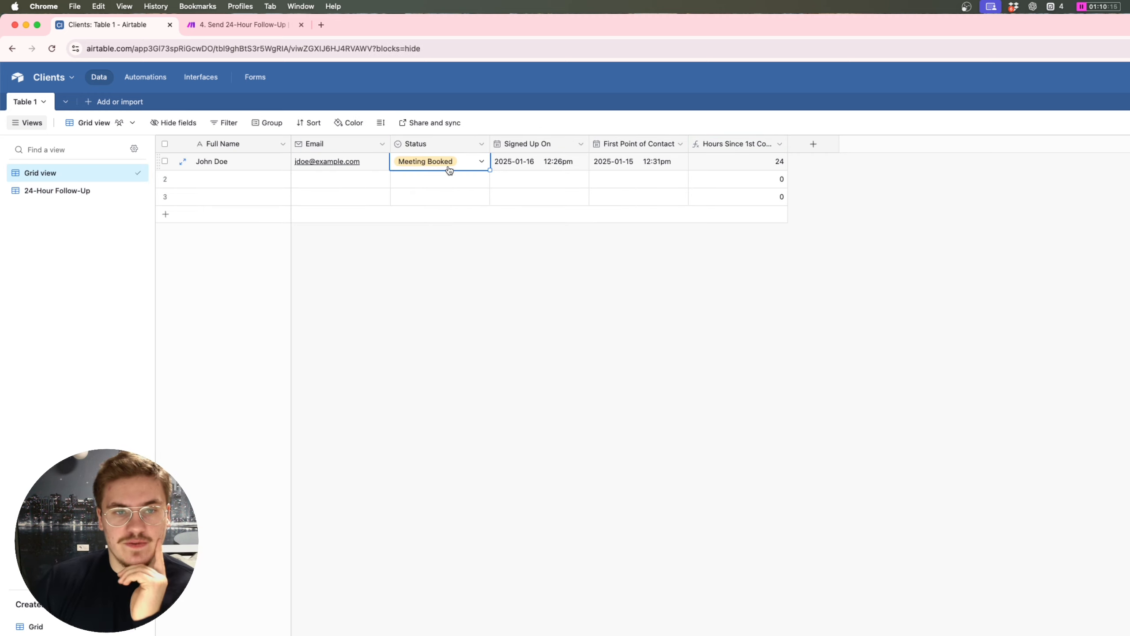
click(448, 165)
click(449, 218)
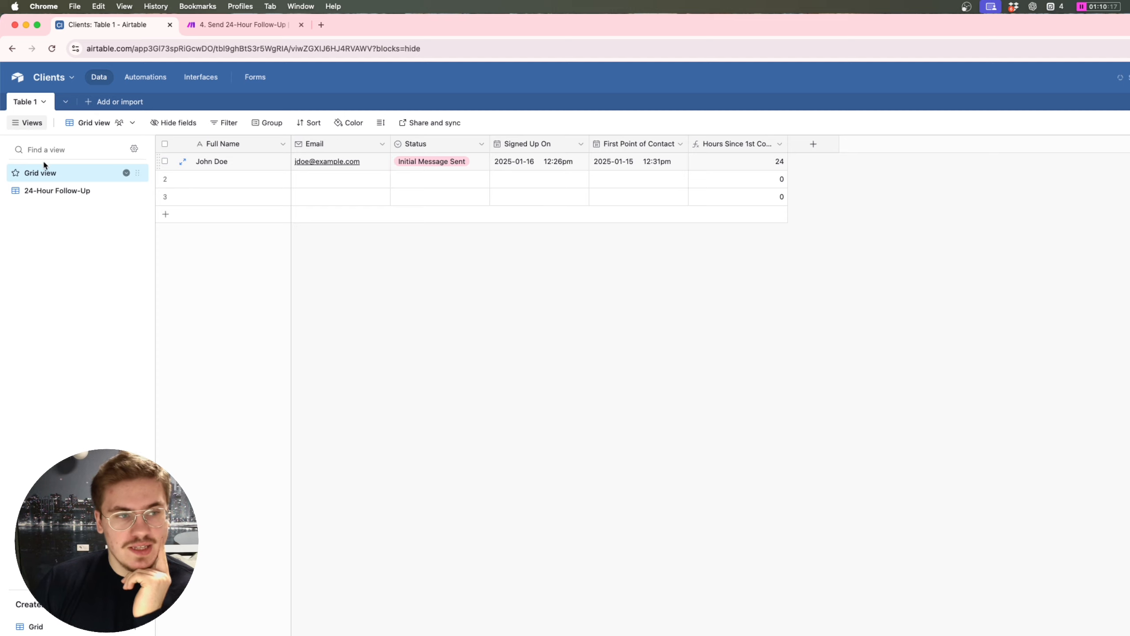
click(63, 188)
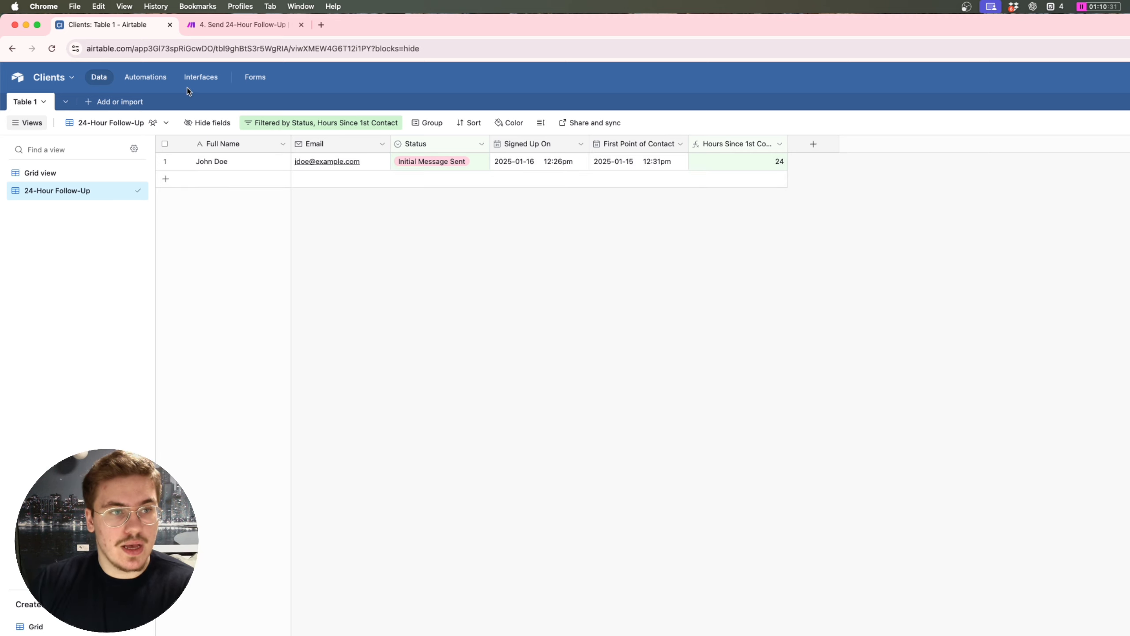
Step: Create an Airtable automation with the 'When a record enters a view' trigger
click(145, 77)
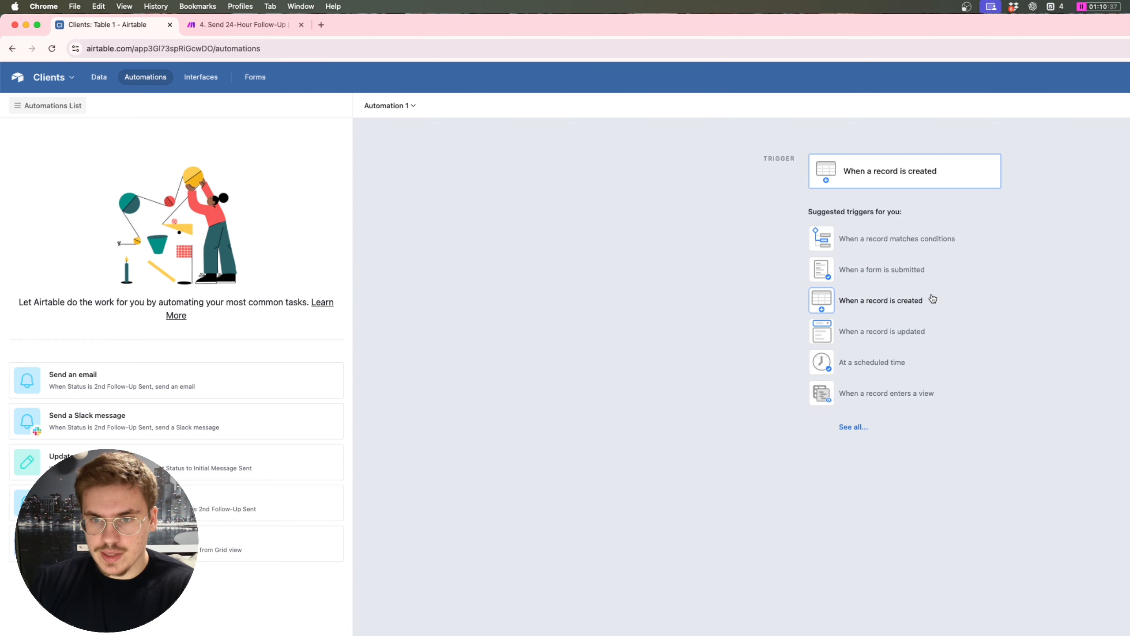
click(907, 394)
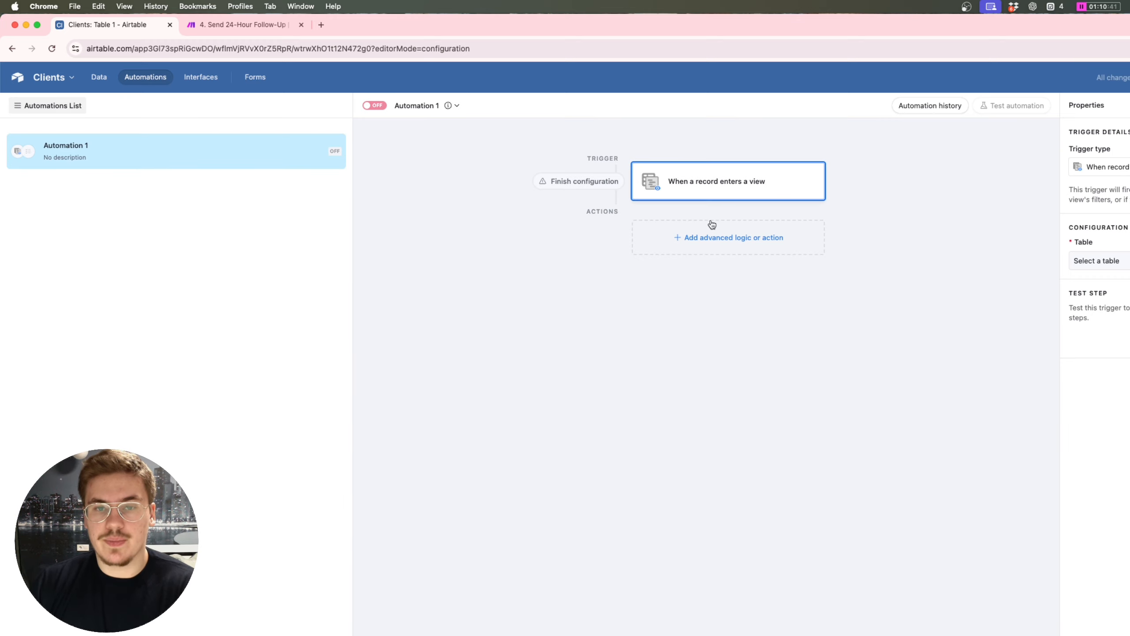
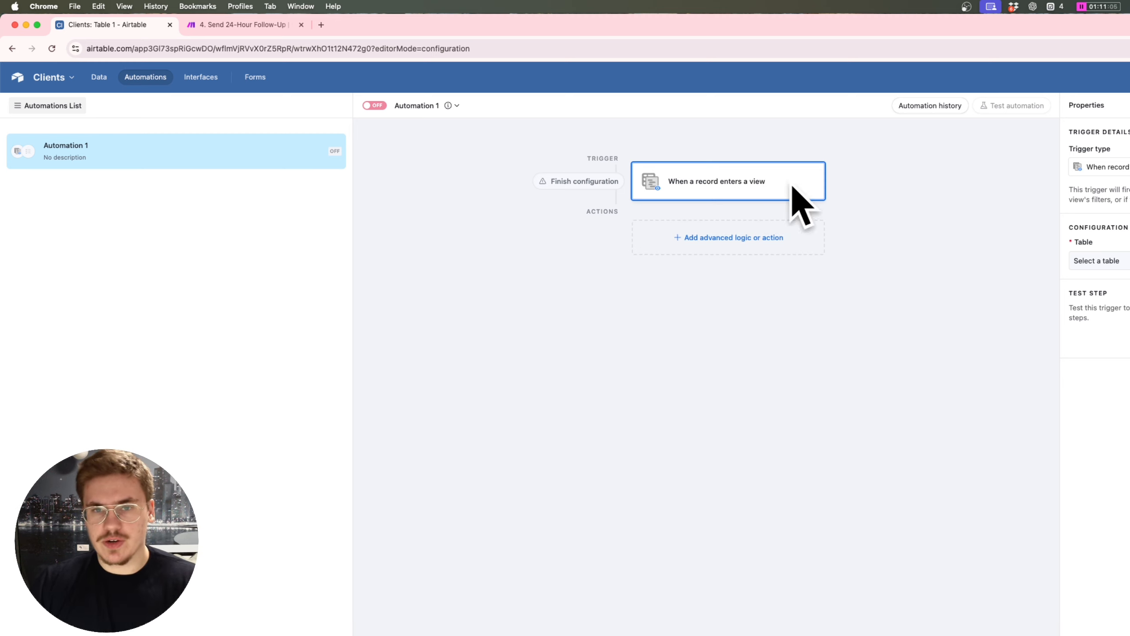
Step: Trigger on records entering Table 1's 24-Hour Follow-Up view and add a Run script action
click(1092, 259)
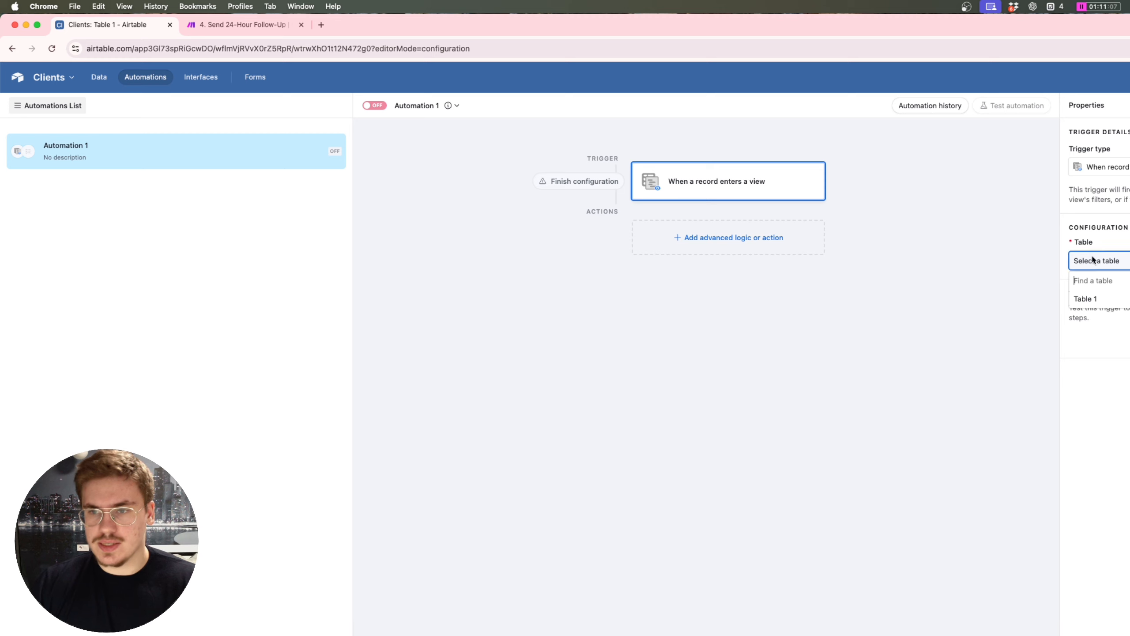
click(1094, 299)
click(1110, 304)
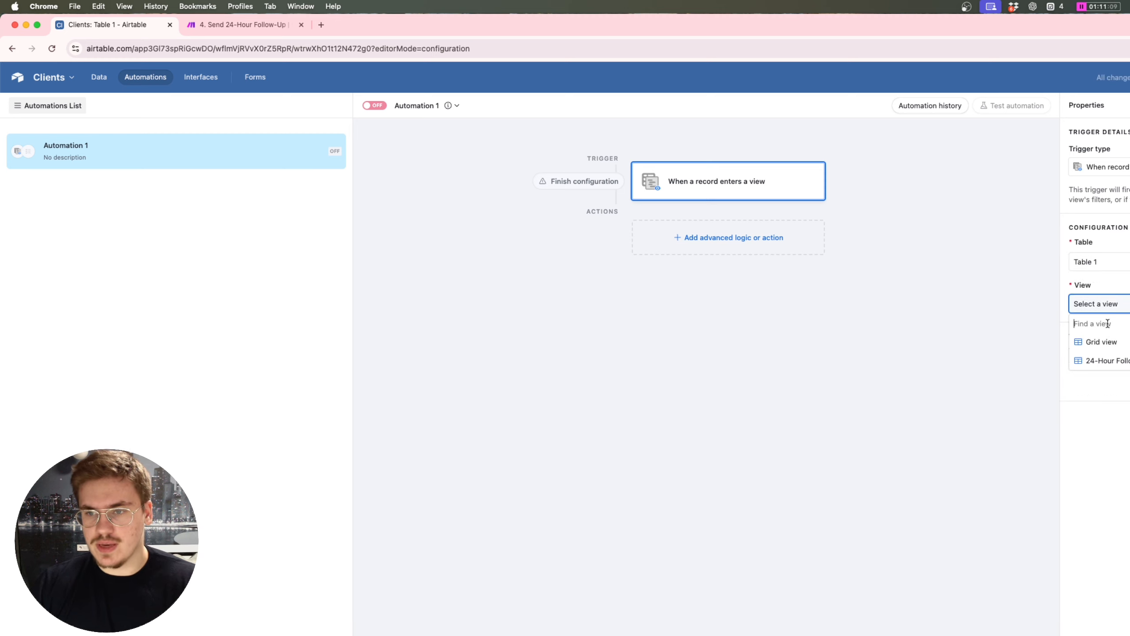
click(1125, 363)
click(704, 244)
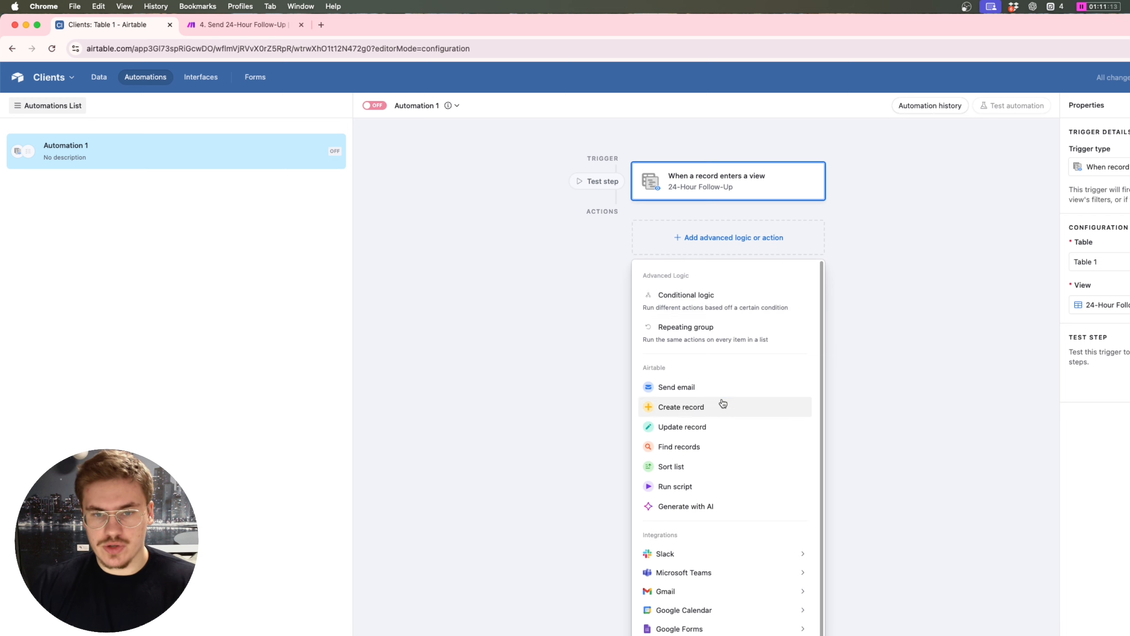
click(727, 484)
Step: Paste the fetch script and put the Make scenario's webhook URL into the WEBHOOK constant
text(let WEBHOOK = ""; let config = input.config();  let url = `${WEBHOOK}?RecordID=${config.RecordID}`;  await fetch(url);)
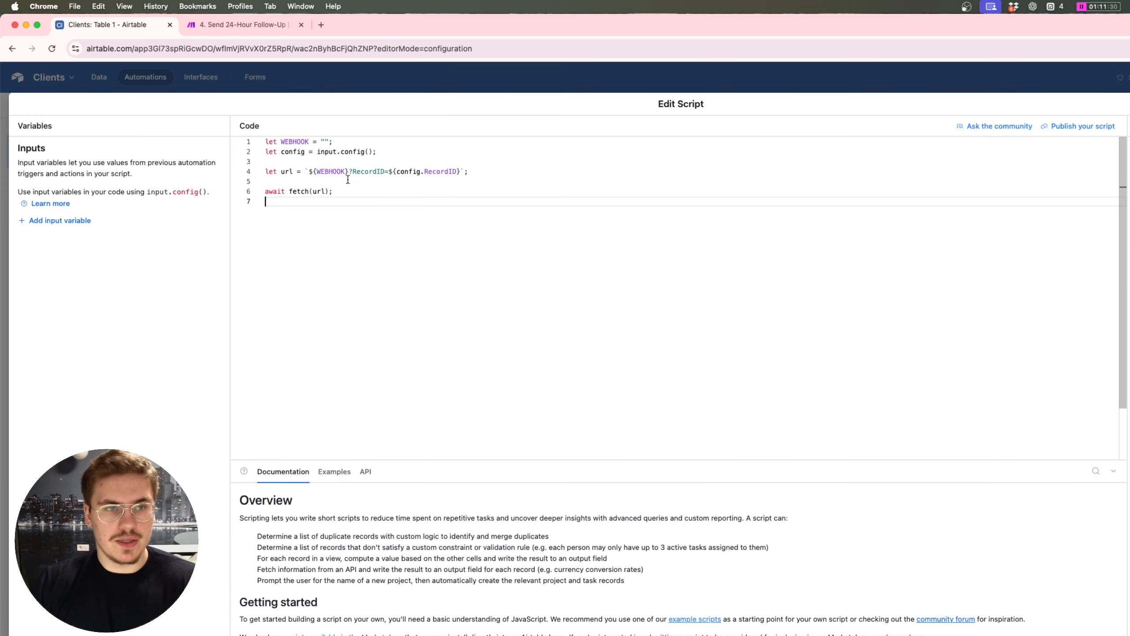
click(325, 142)
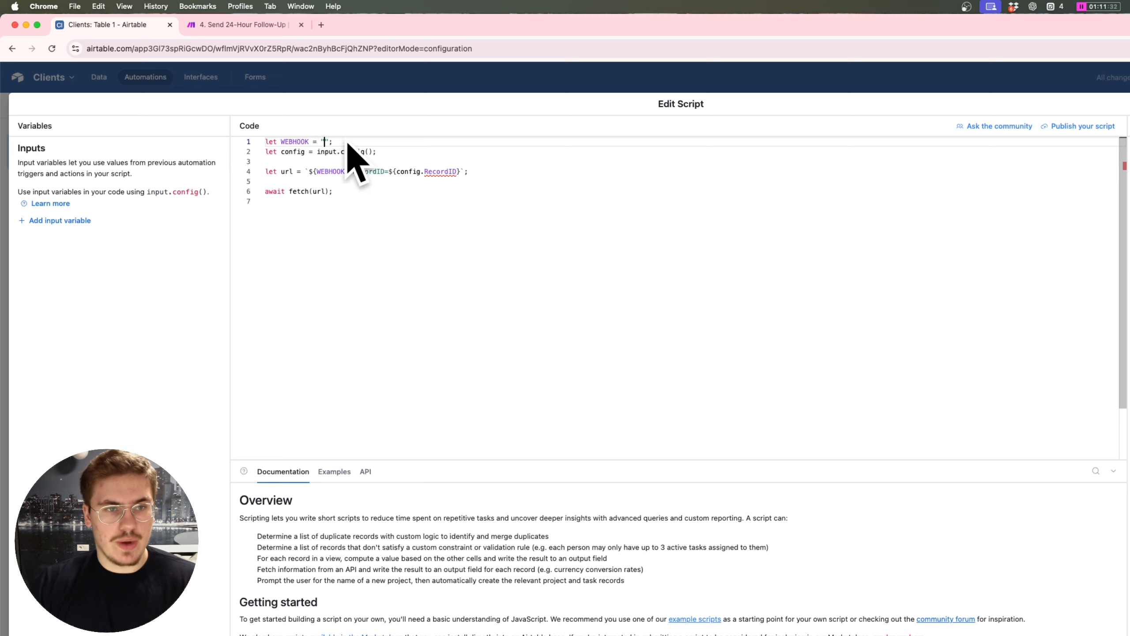
click(285, 24)
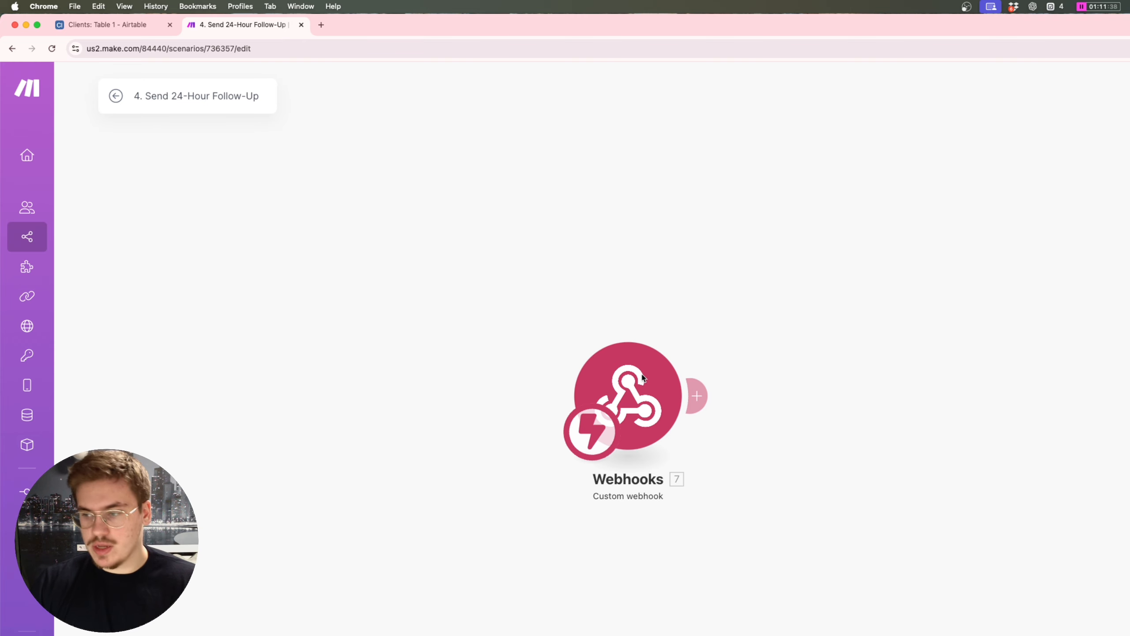
click(106, 25)
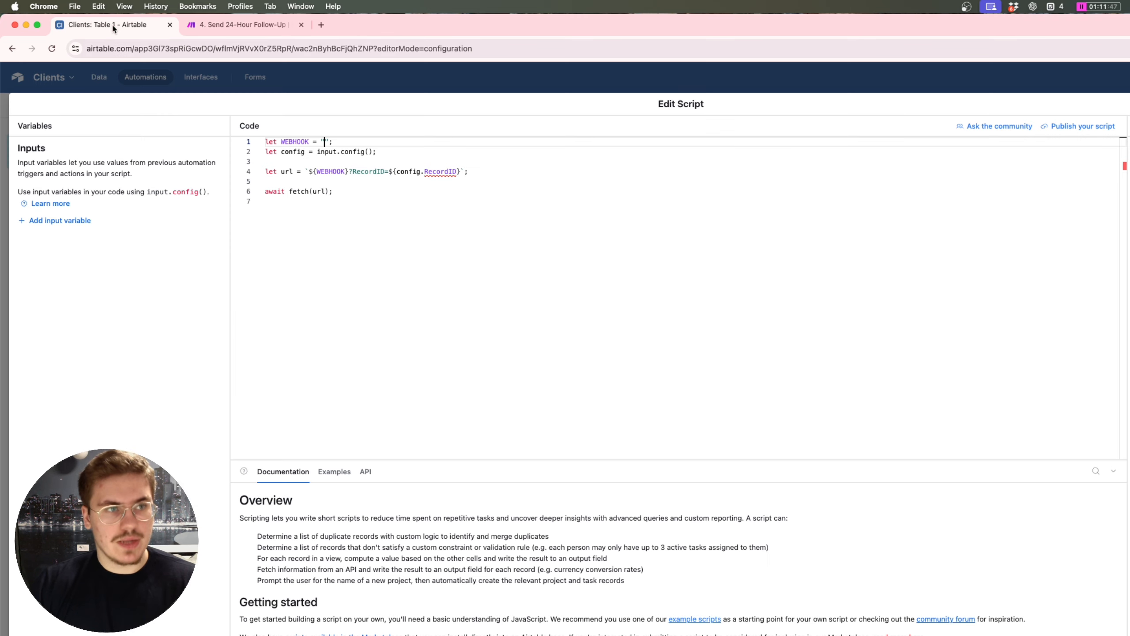
click(326, 141)
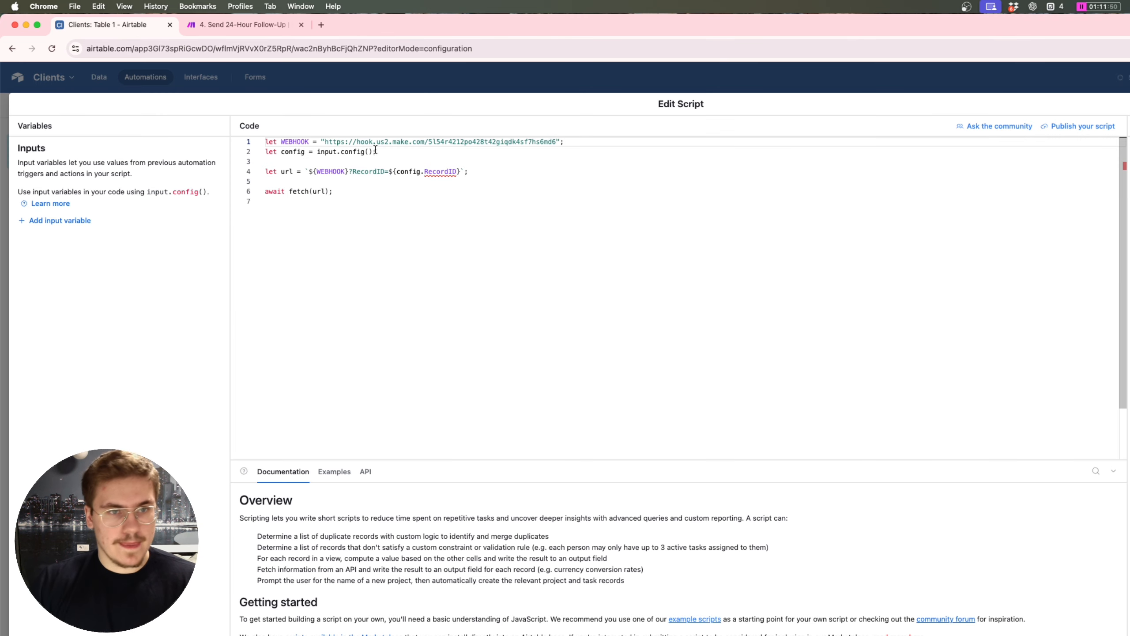
click(433, 177)
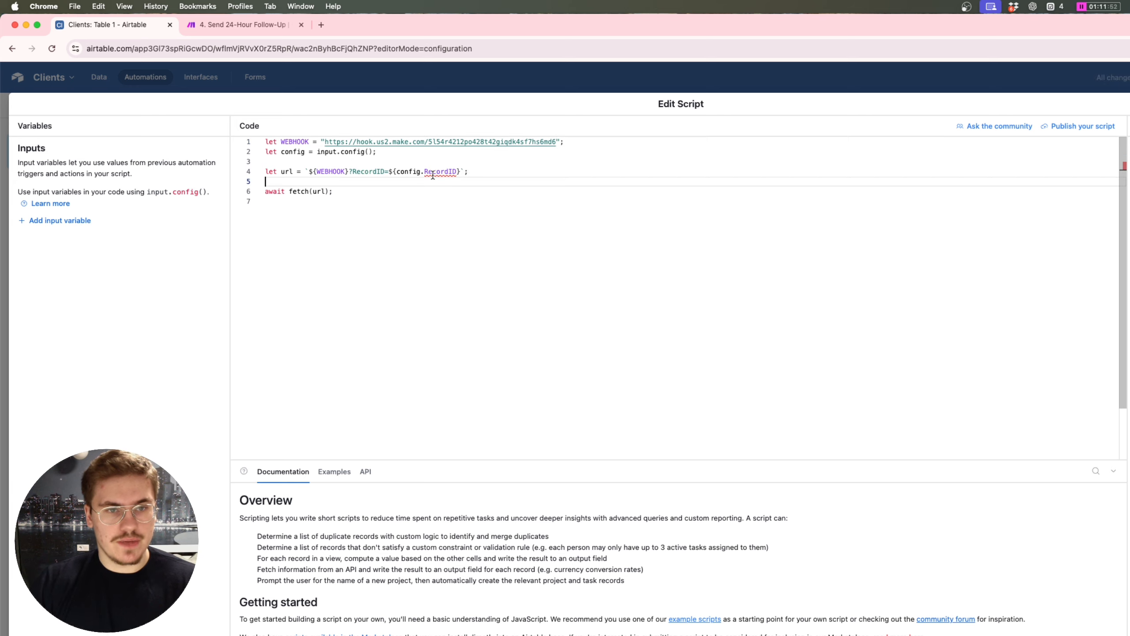
click(435, 173)
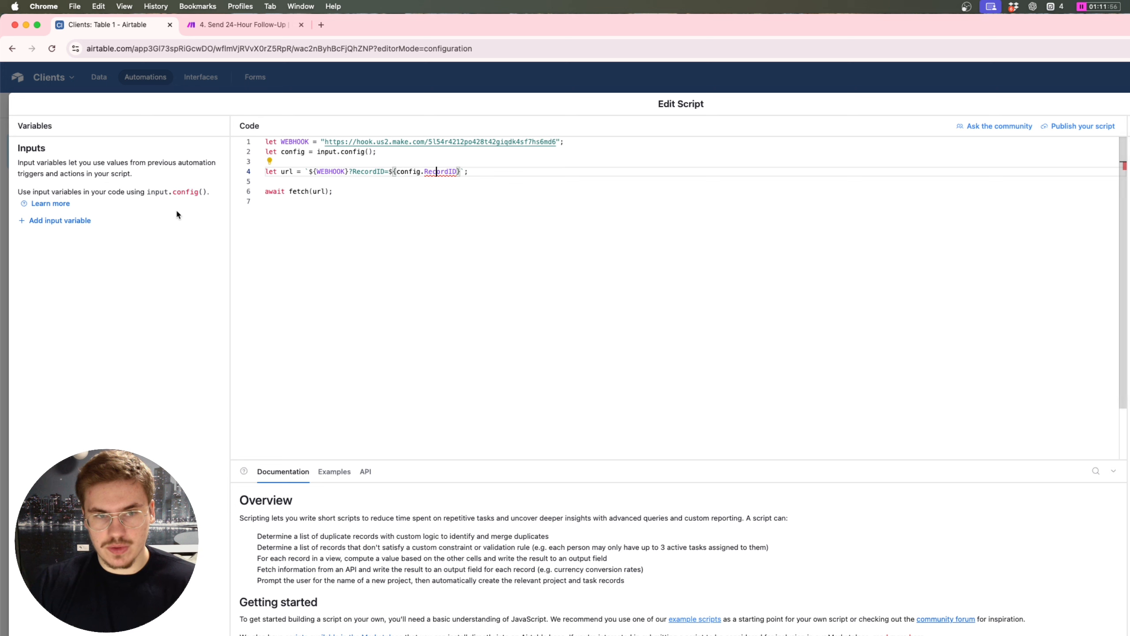
Step: Add a script input variable named RecordID with the value Airtable record ID
click(75, 221)
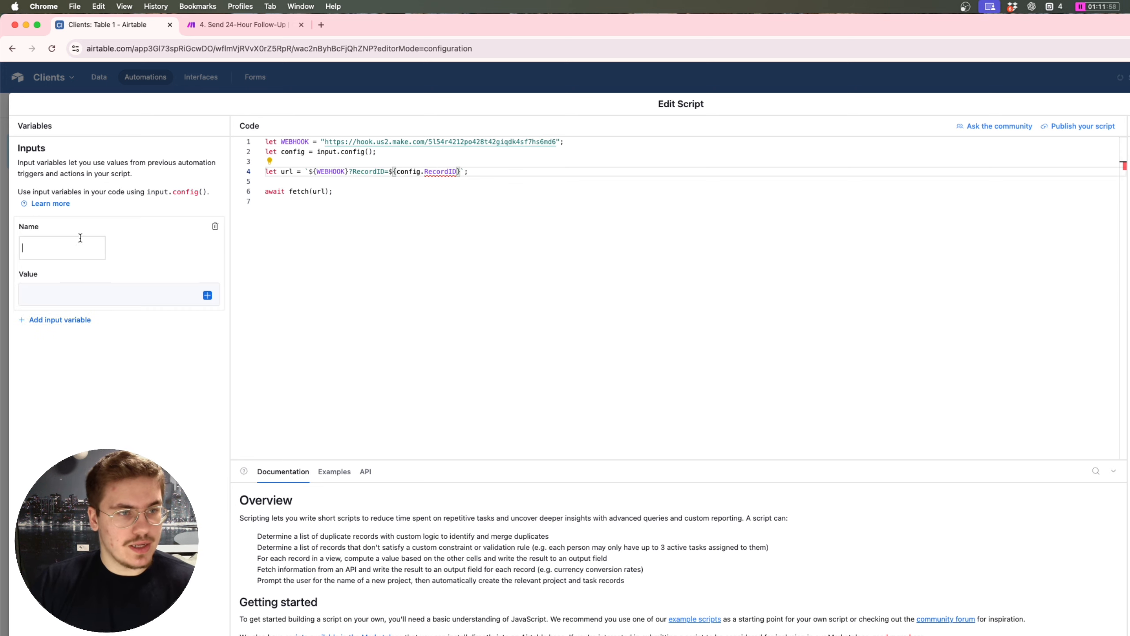
text(Re)
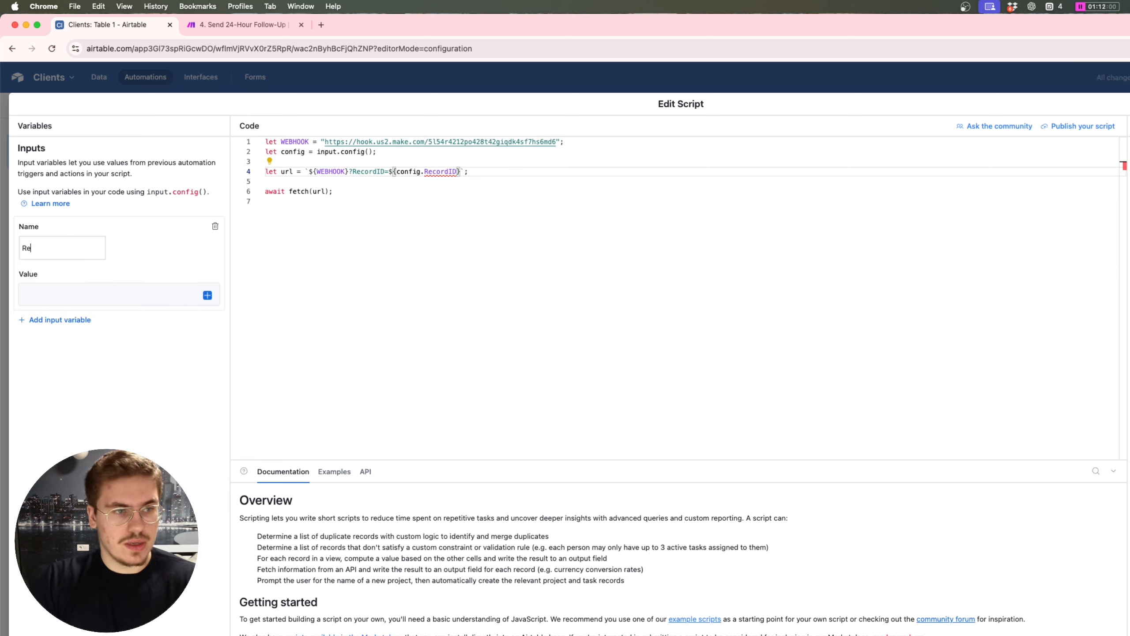
text(cordID)
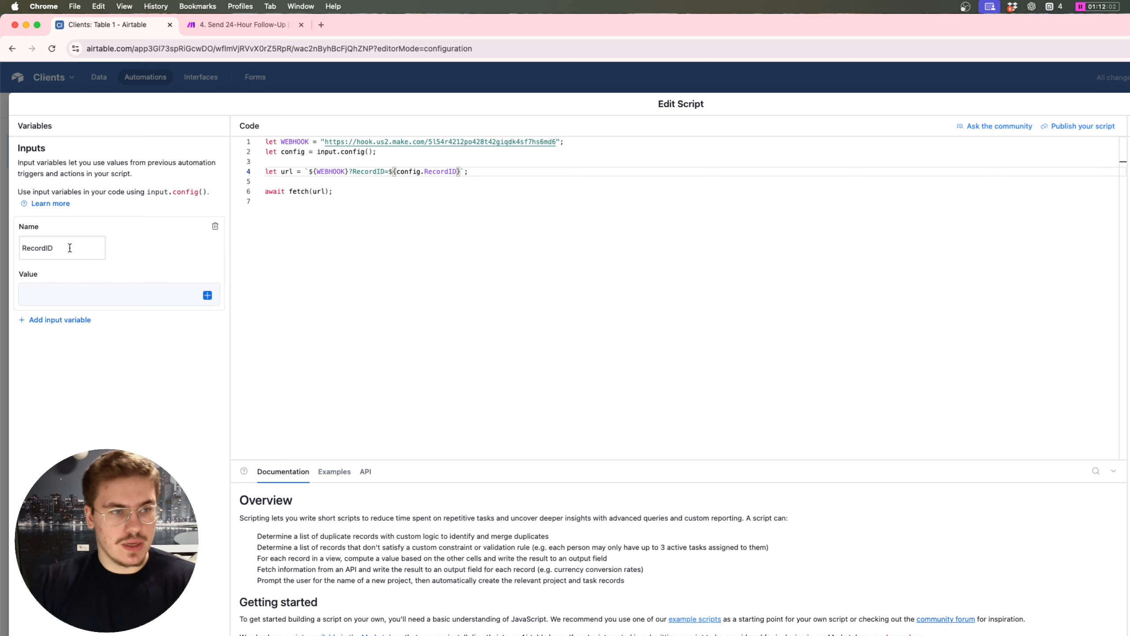
drag(69, 249, 17, 247)
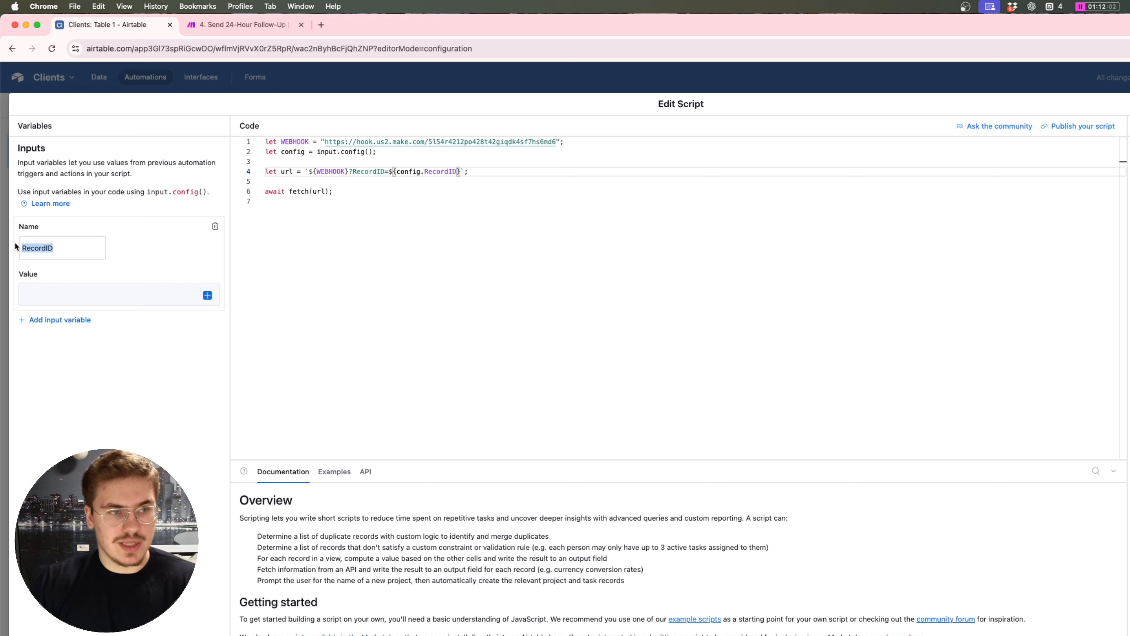
double_click(440, 171)
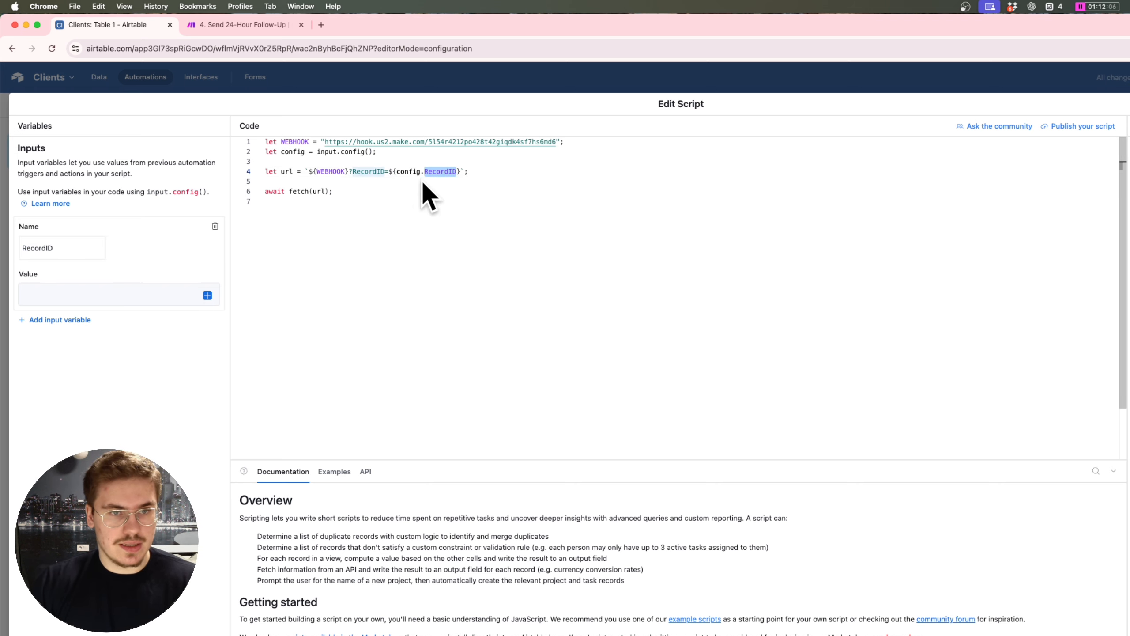
click(63, 247)
click(131, 295)
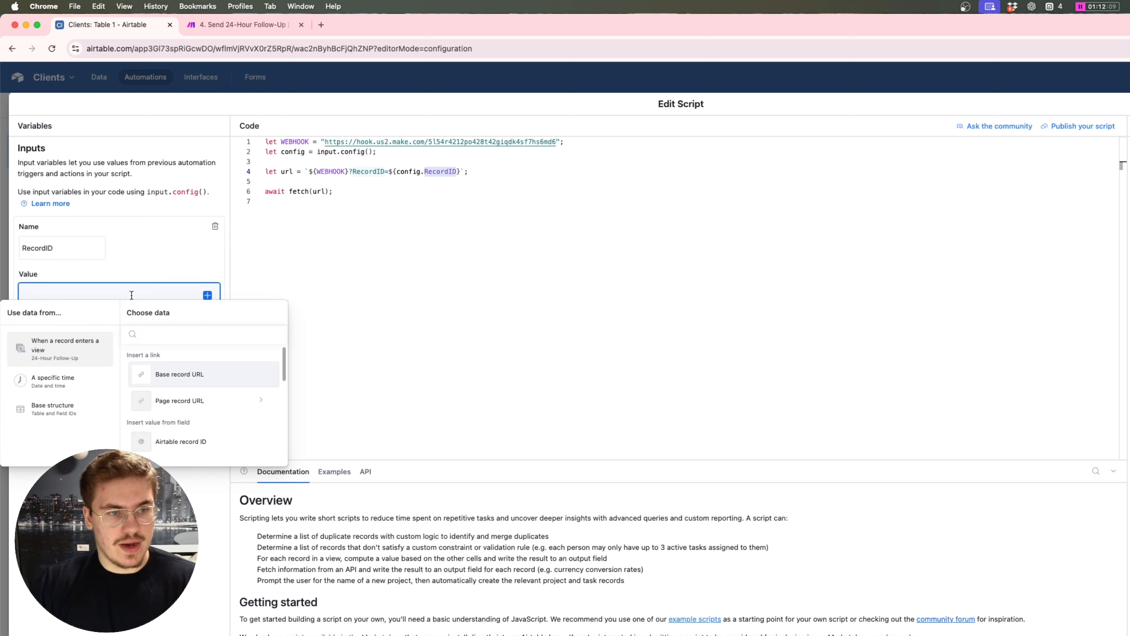
scroll(196, 387, down, 2)
click(197, 400)
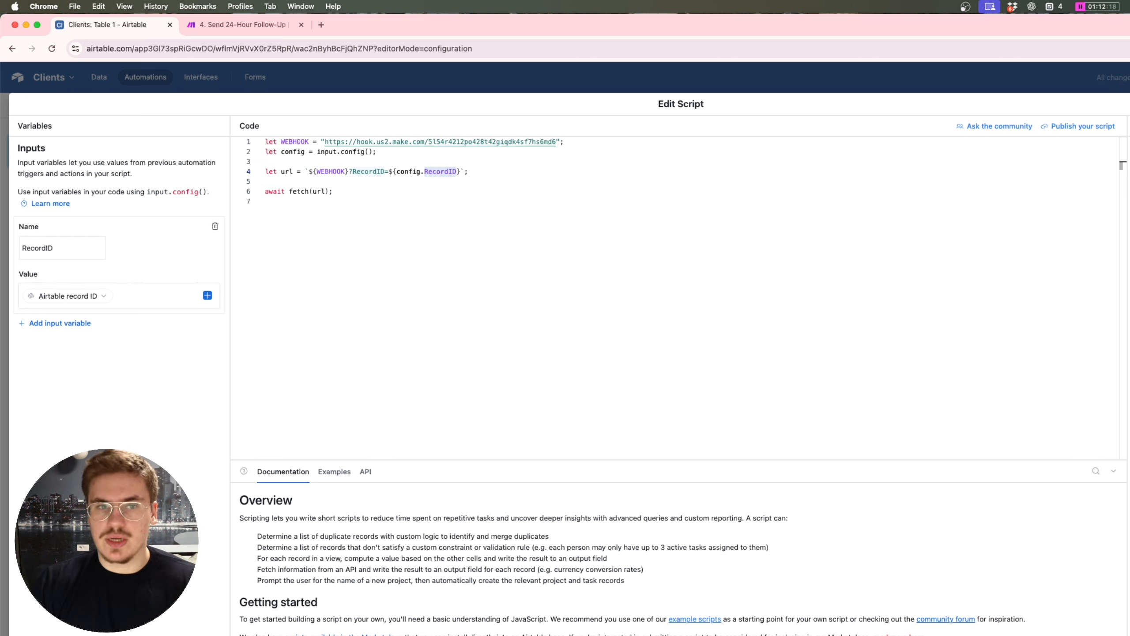
Step: Close the script editor and switch Automation 1 on
click(229, 22)
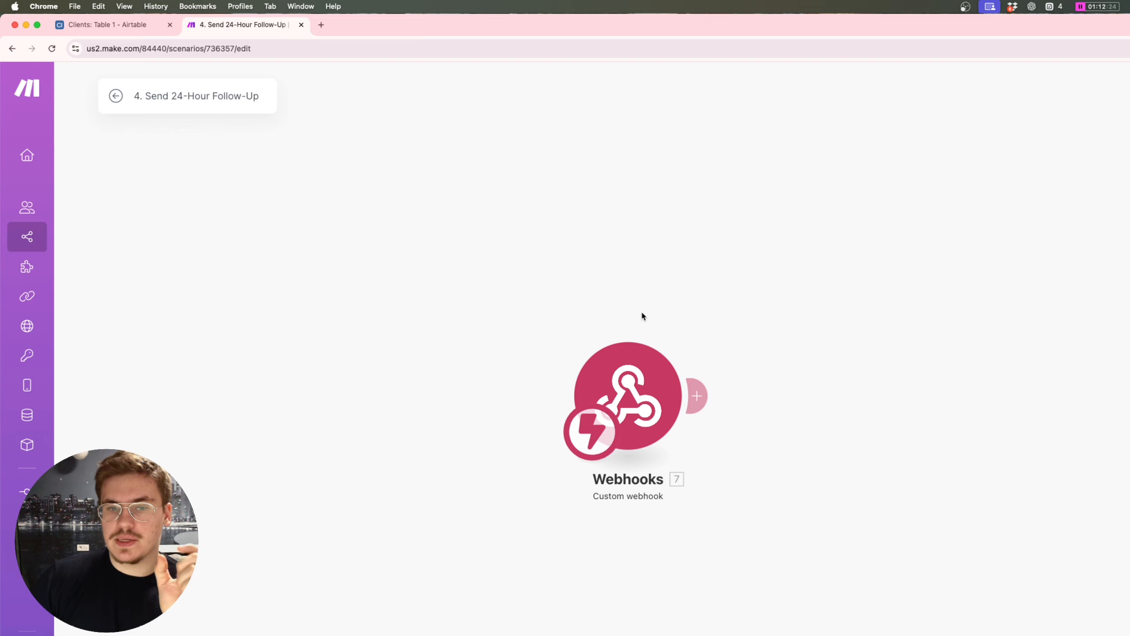
drag(600, 380, 584, 378)
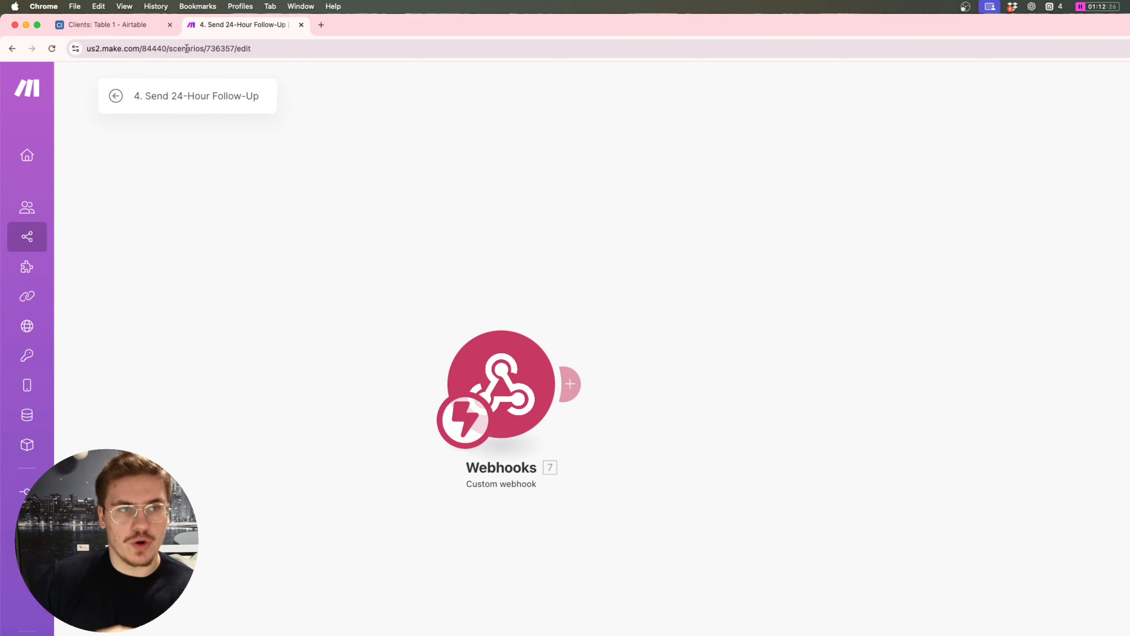
click(106, 26)
key(Escape)
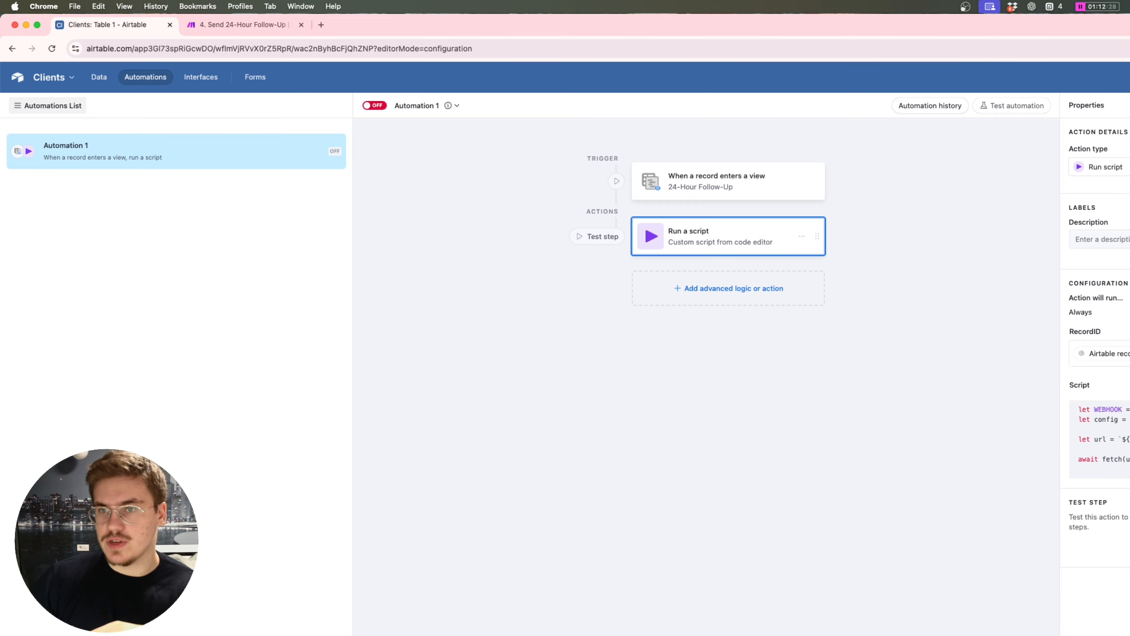
click(374, 107)
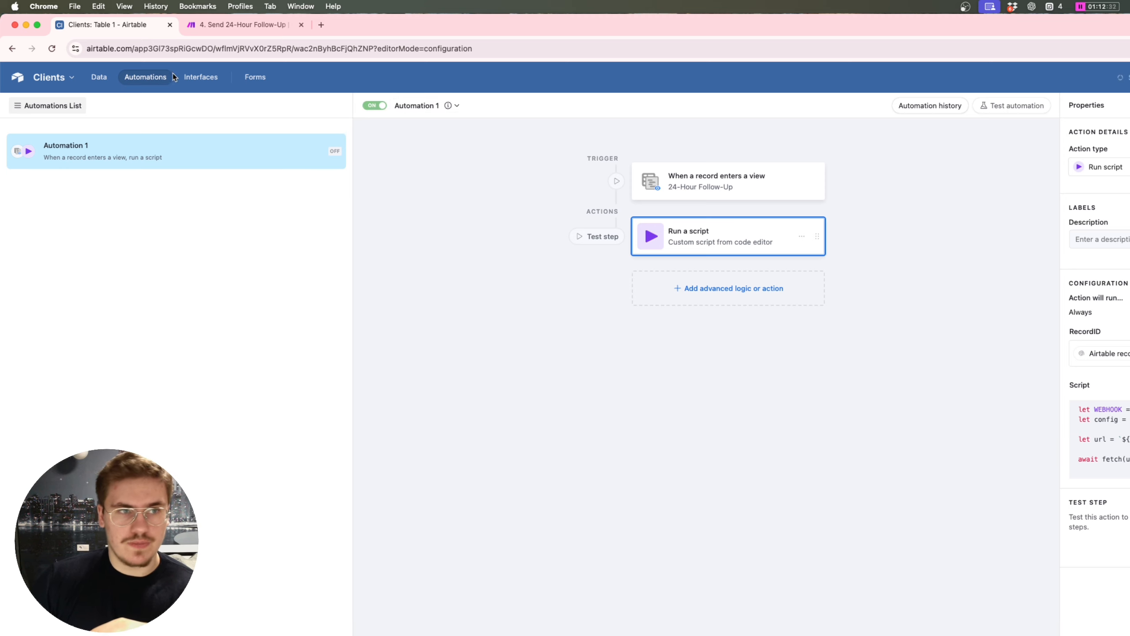
Step: Add an Airtable Get a Record module after the webhook with Record ID set to {{7.RecordID}}
click(232, 25)
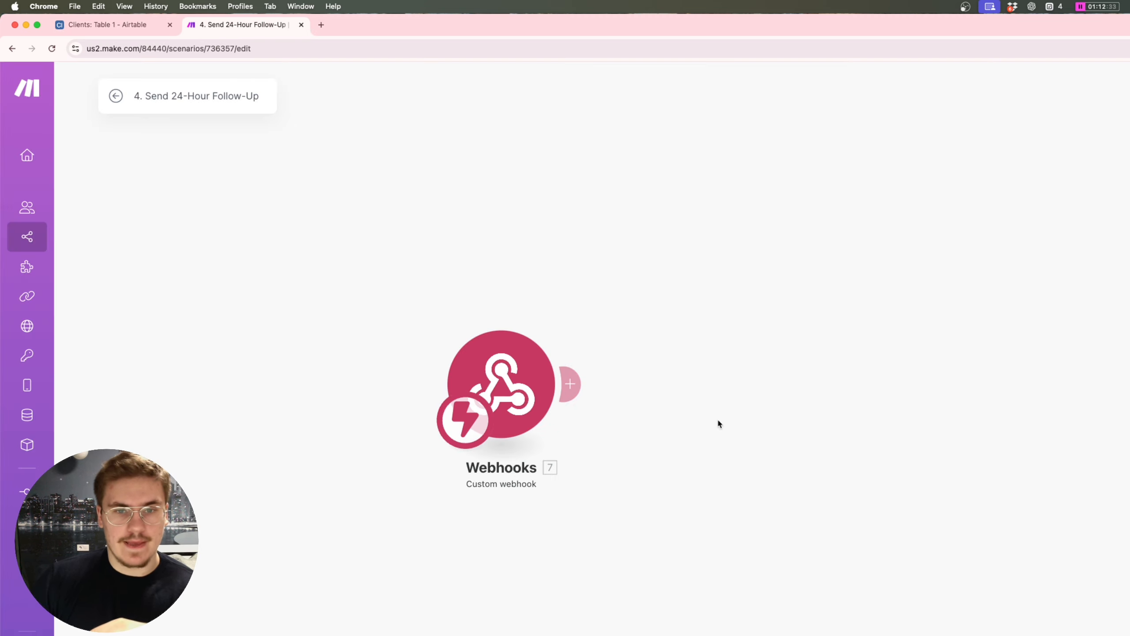
click(569, 384)
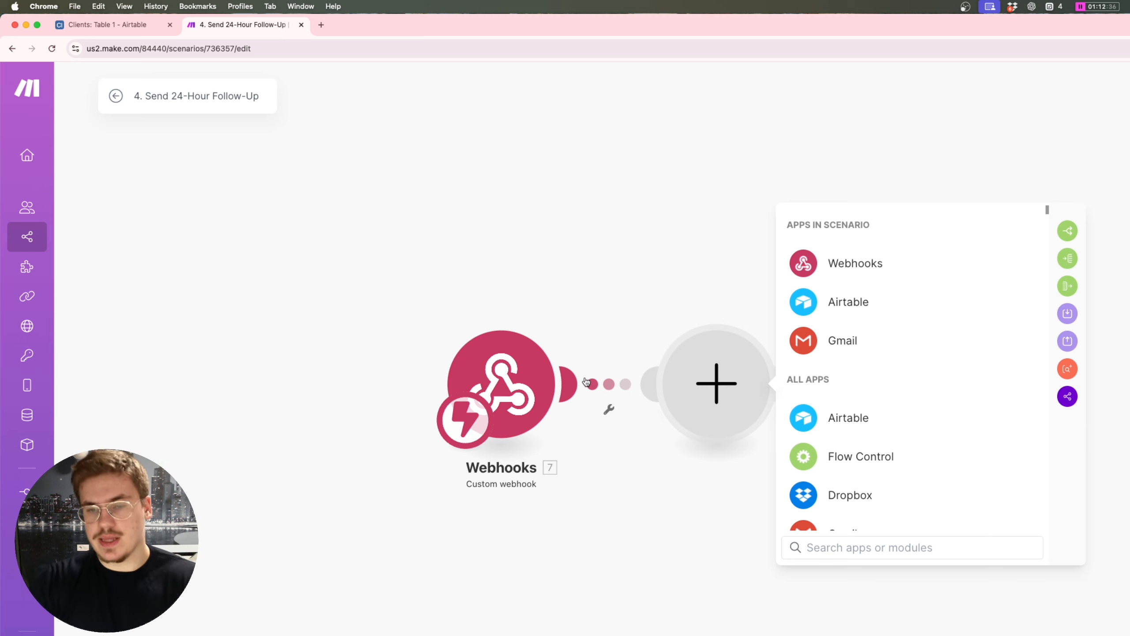
click(862, 301)
click(876, 374)
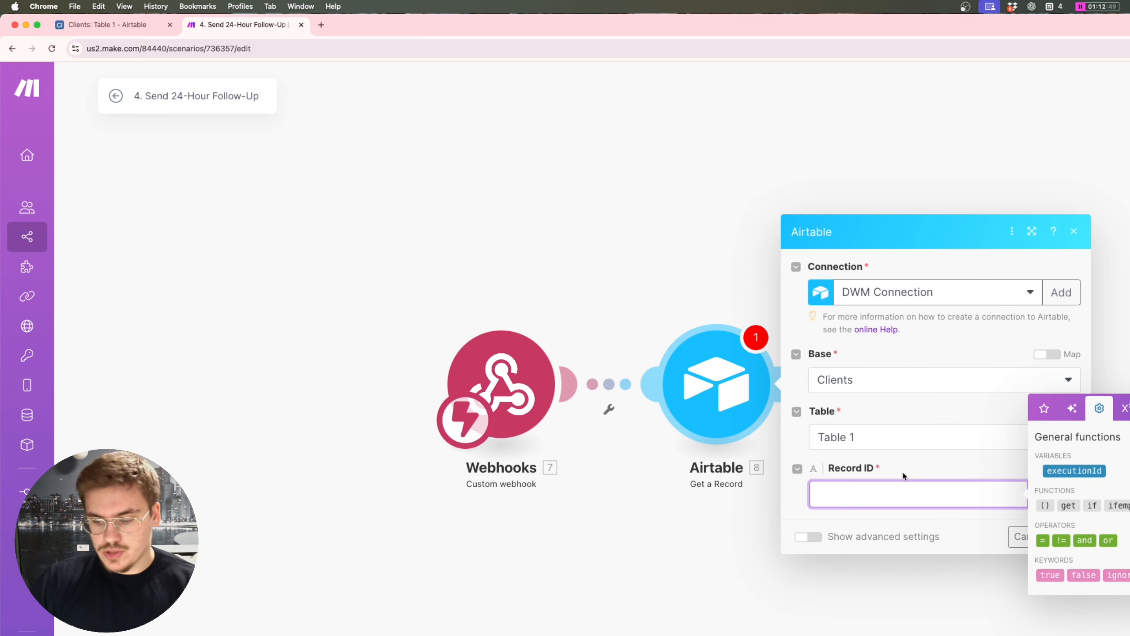
text({{)
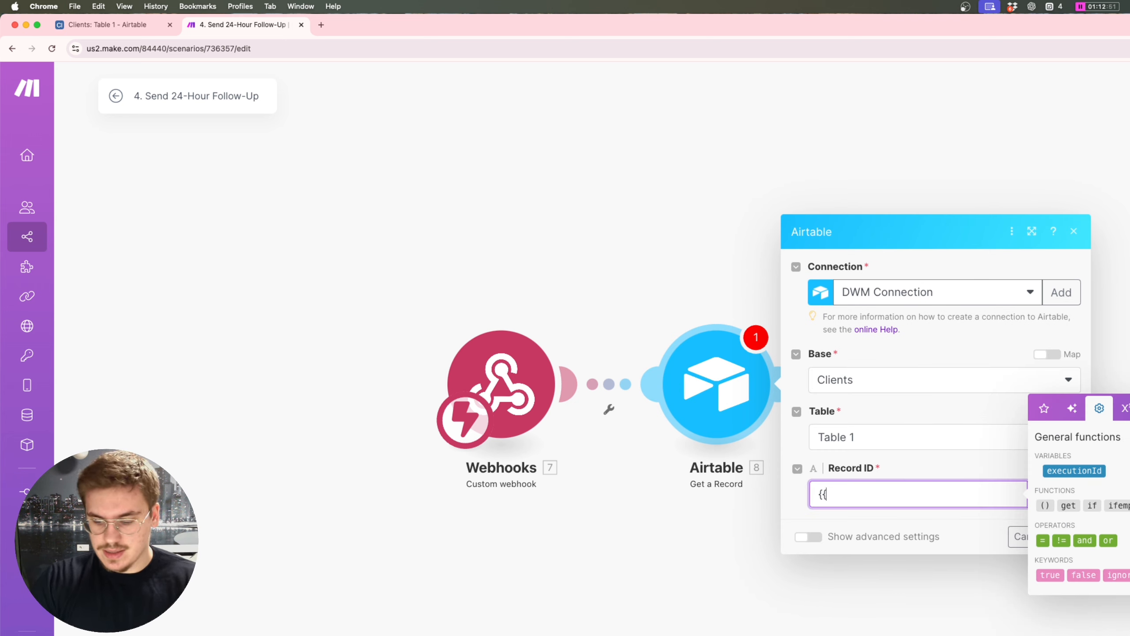
text(7.)
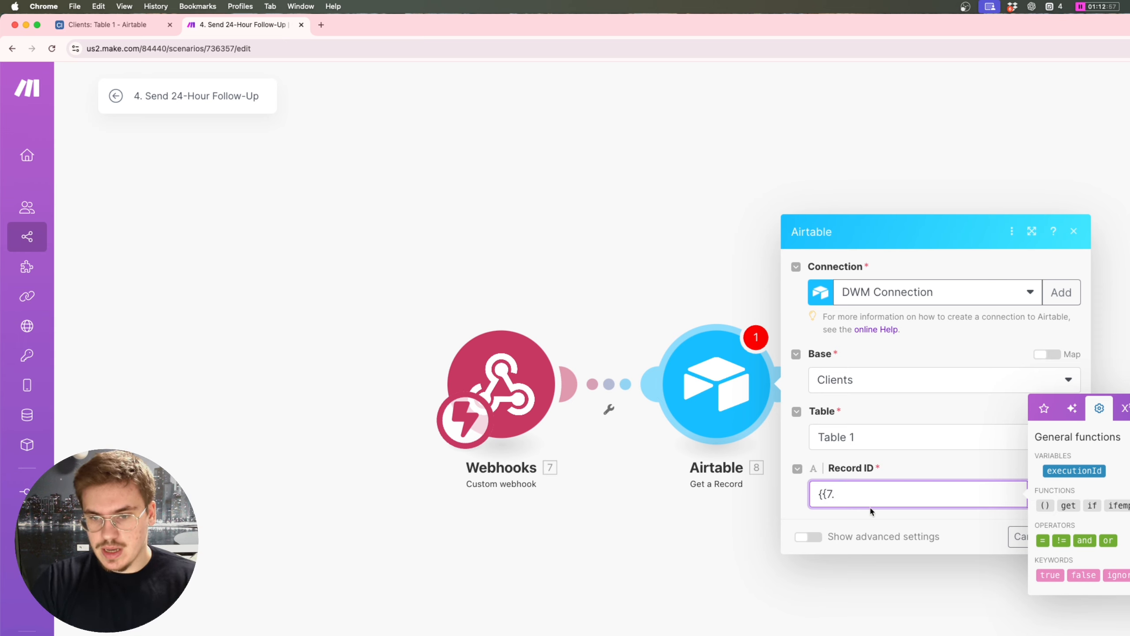
text(`Re)
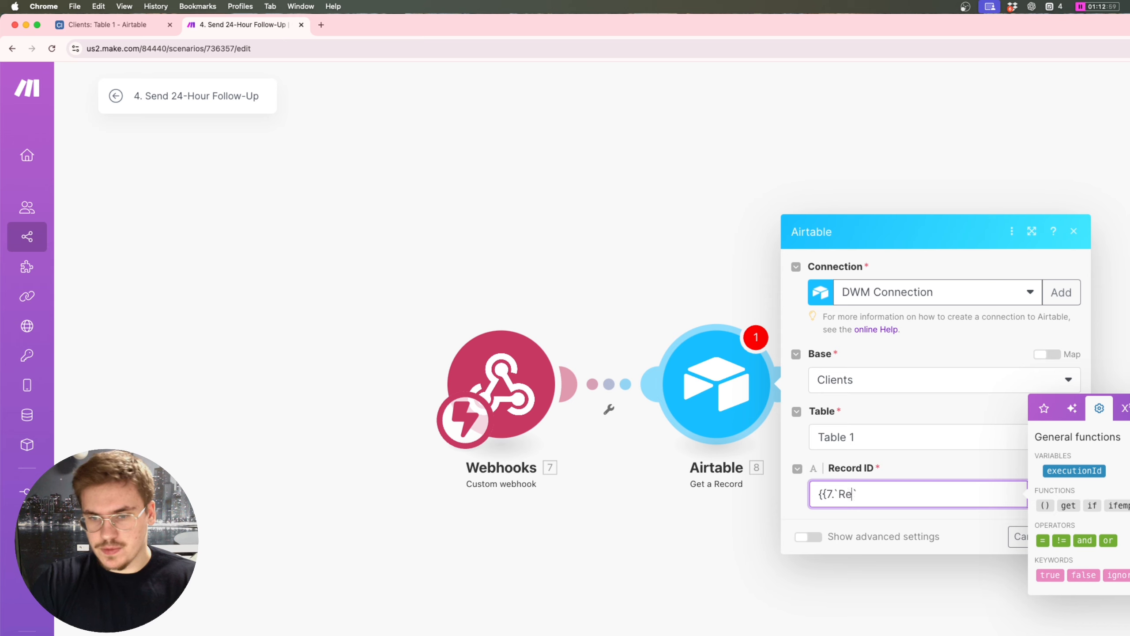
text(cordID`}})
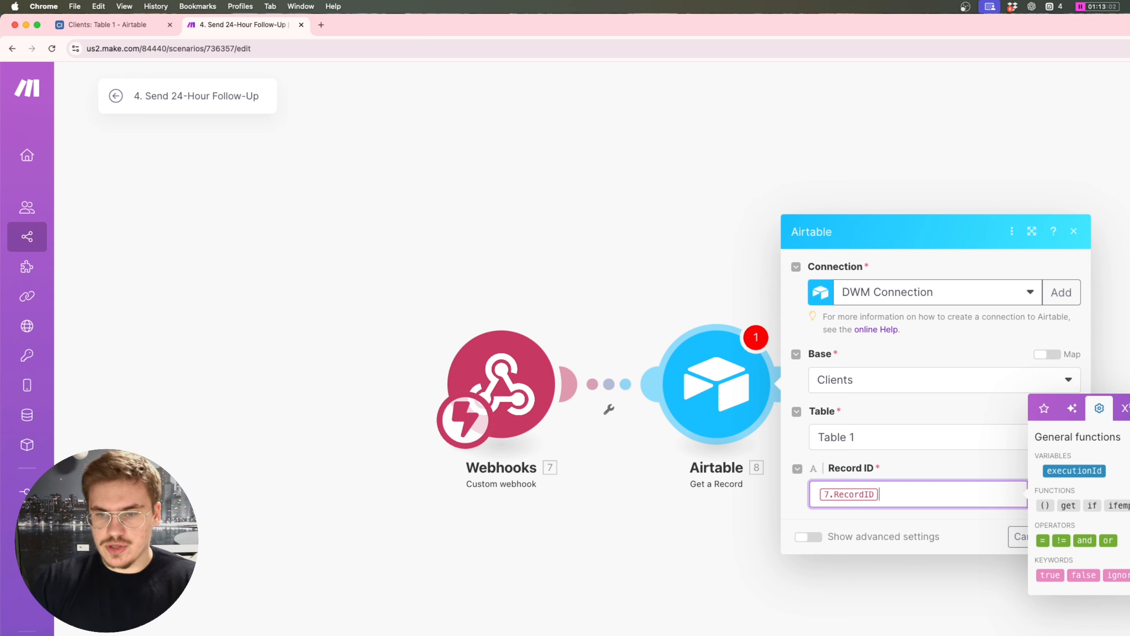
click(902, 509)
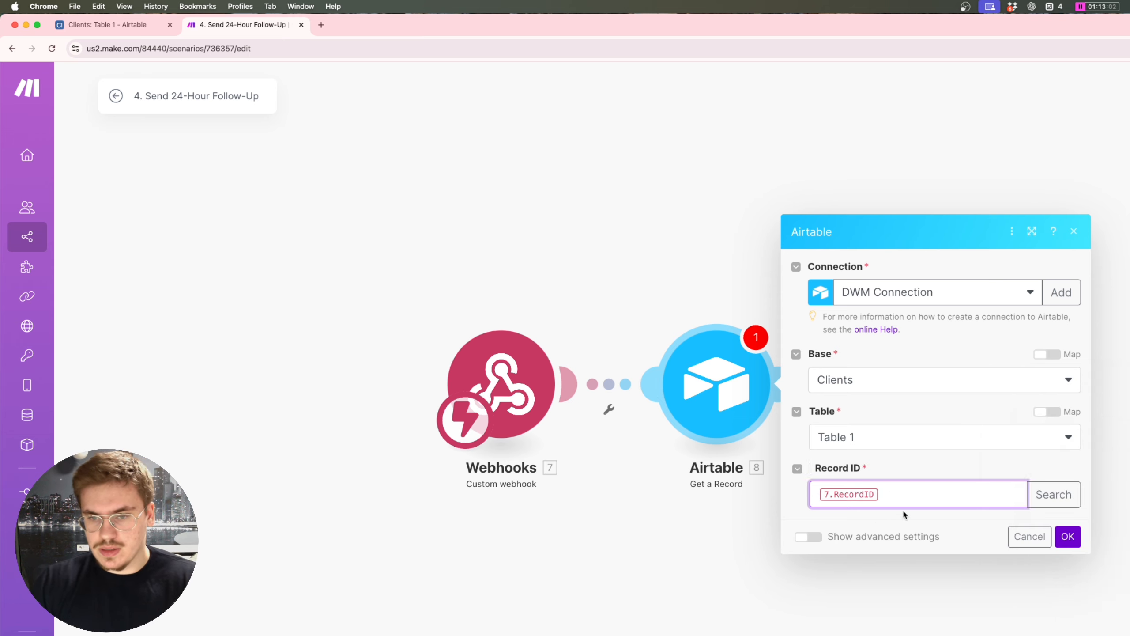
click(1068, 536)
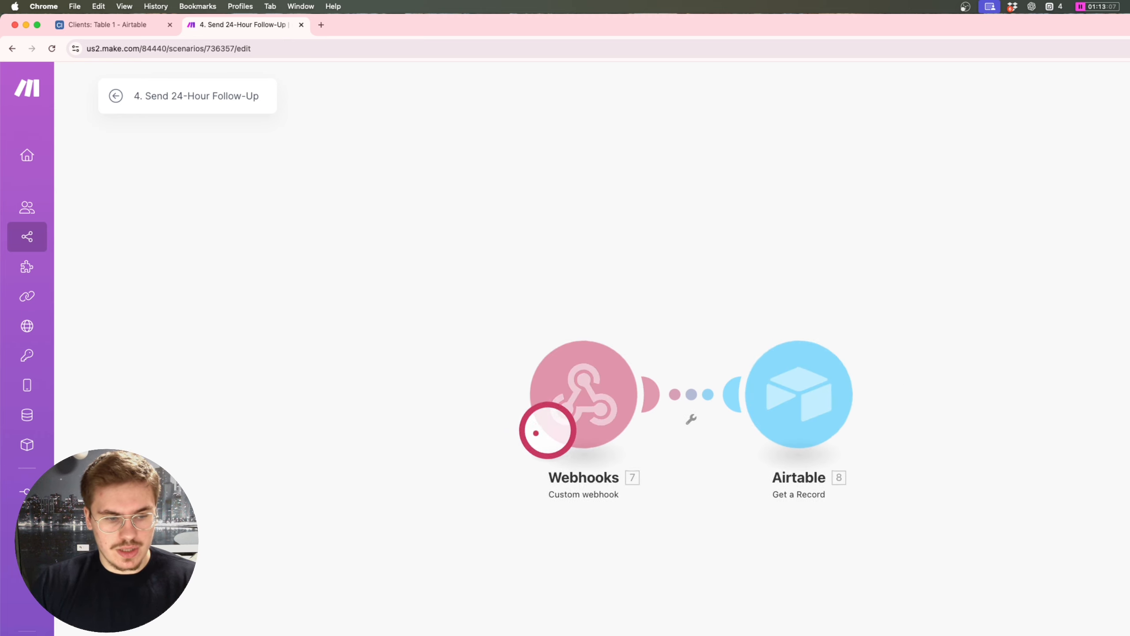
Step: In Grid view, change the lead's First Point of Contact to January 17 and check 24-Hour Follow-Up
click(126, 32)
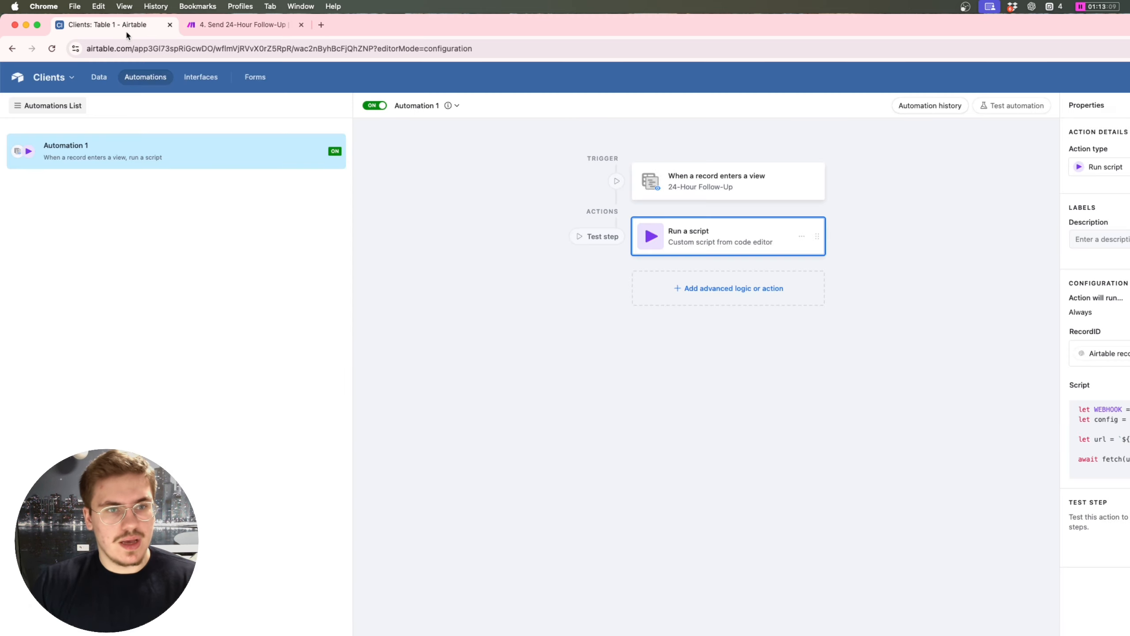
click(99, 76)
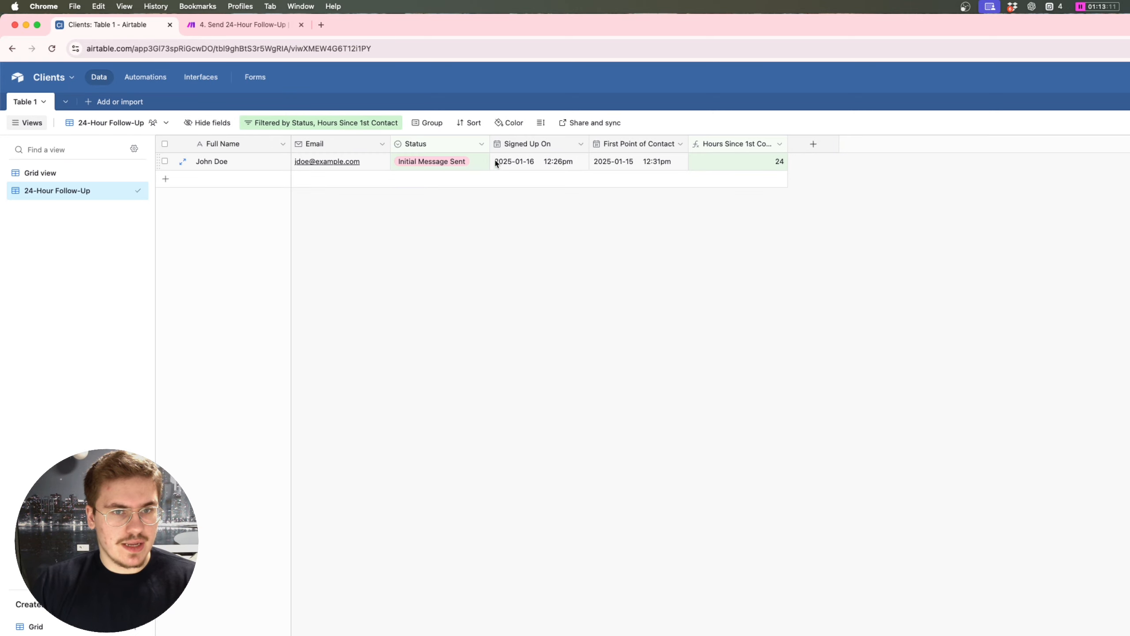
click(71, 173)
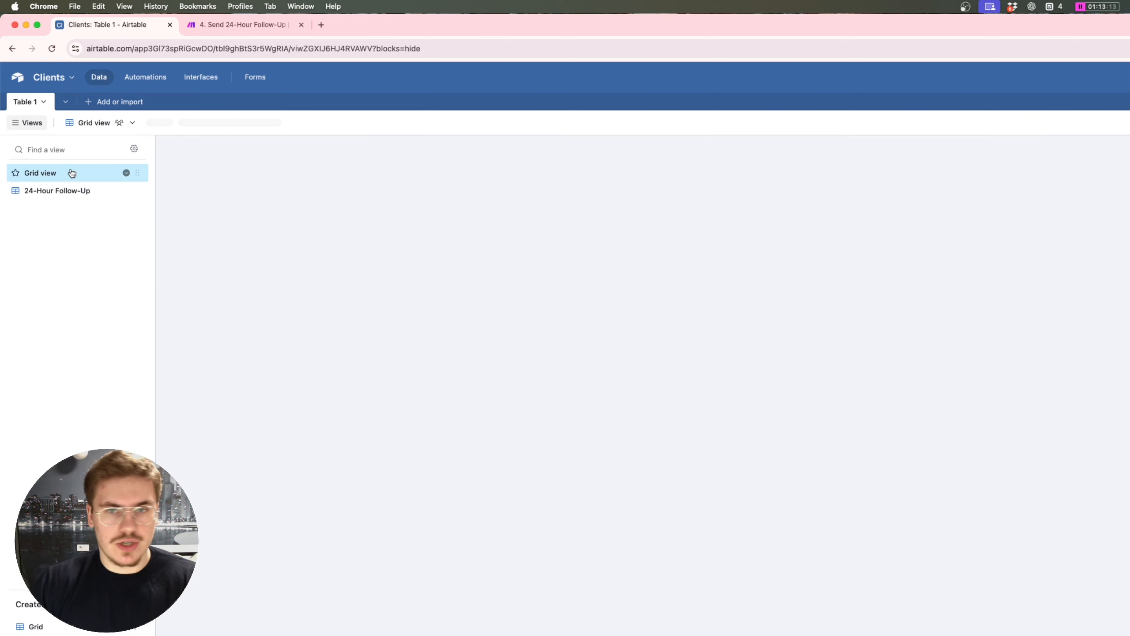
double_click(620, 160)
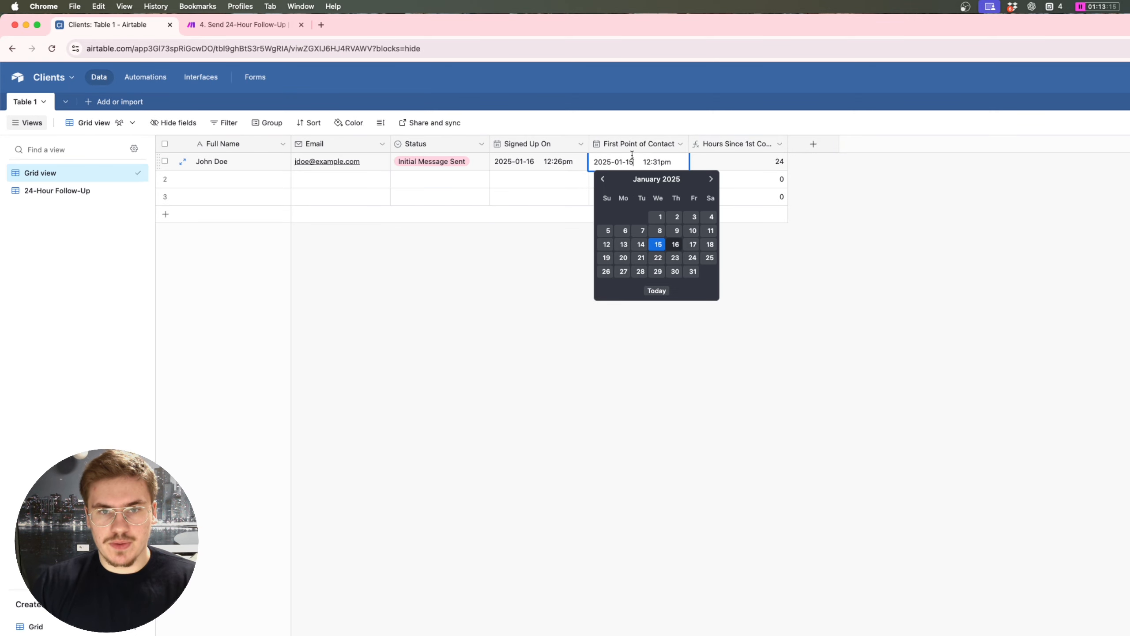
click(694, 245)
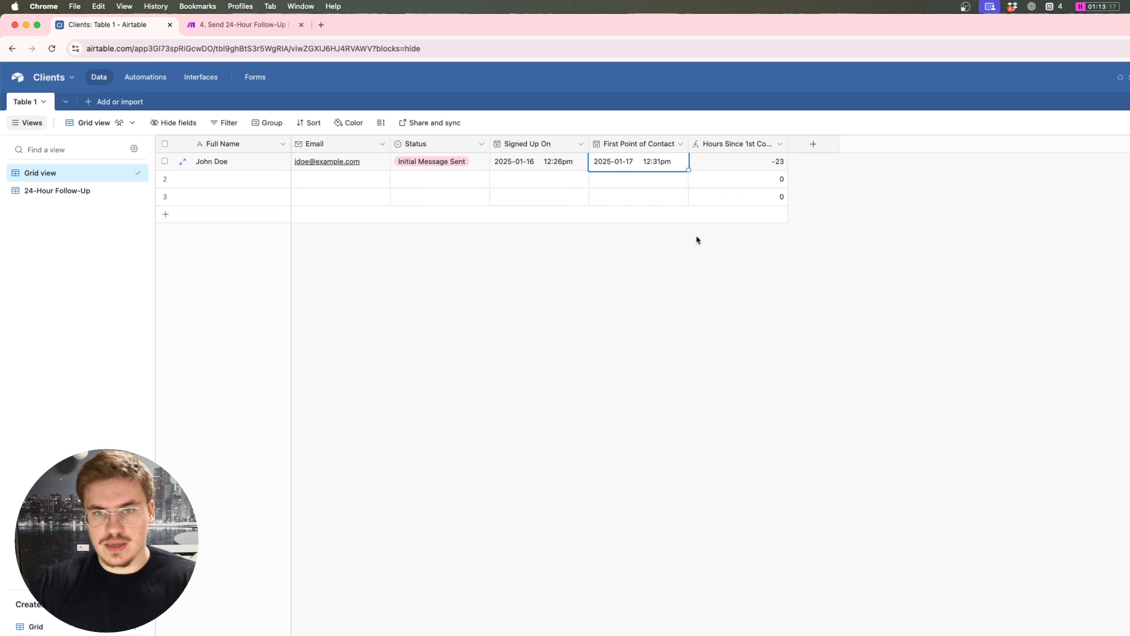
click(658, 161)
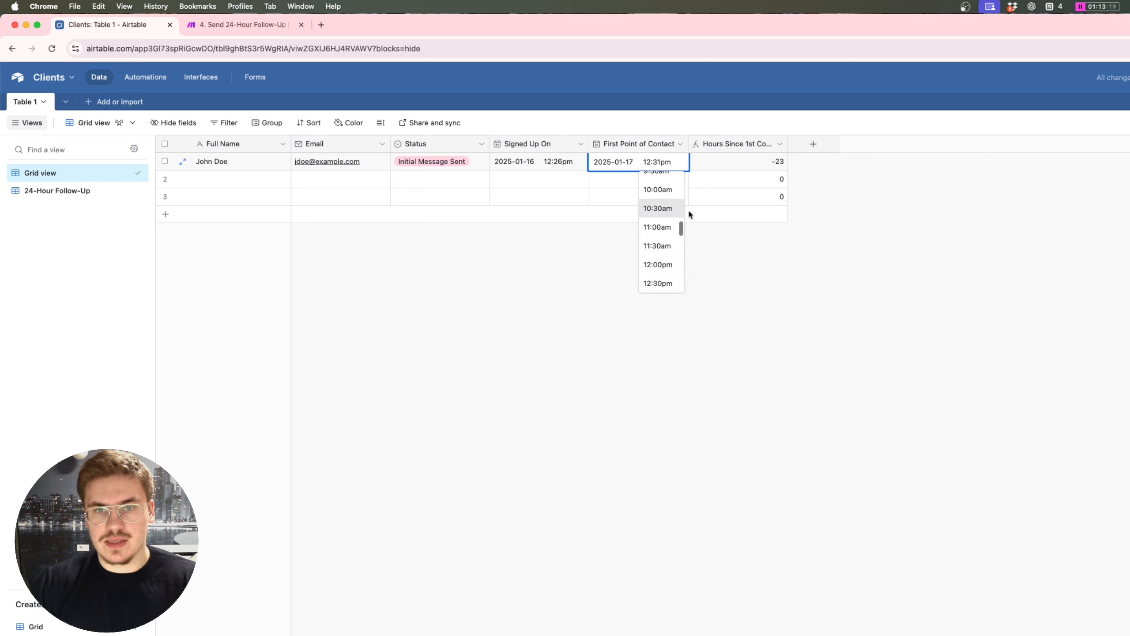
click(83, 189)
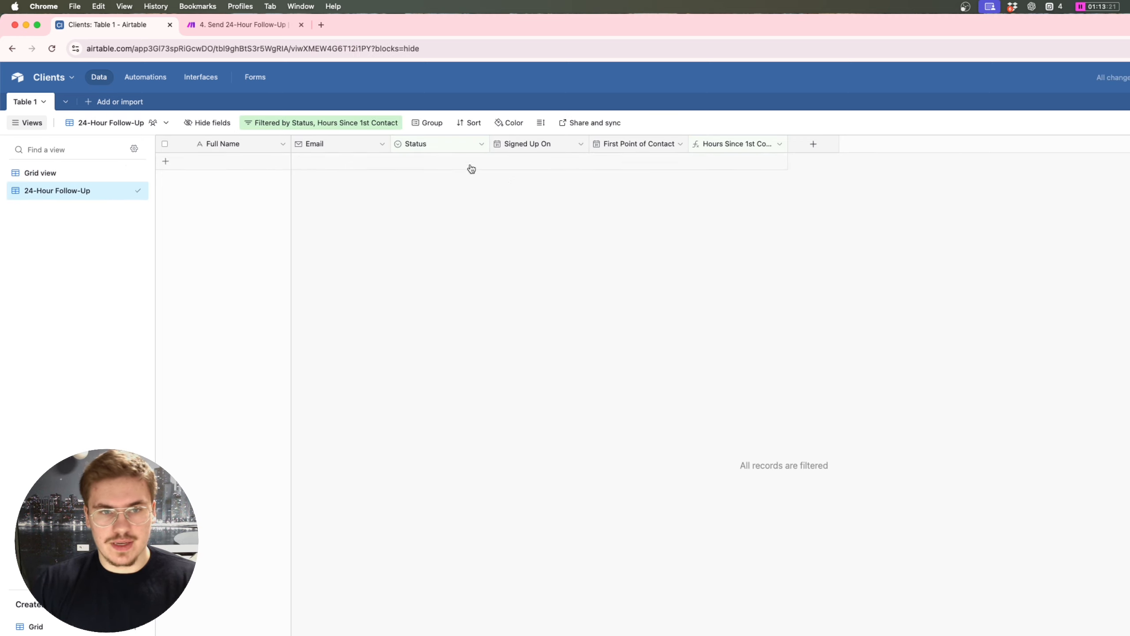
Step: Set First Point of Contact back to January 15 and view the 24-Hour Follow-Up list
click(64, 173)
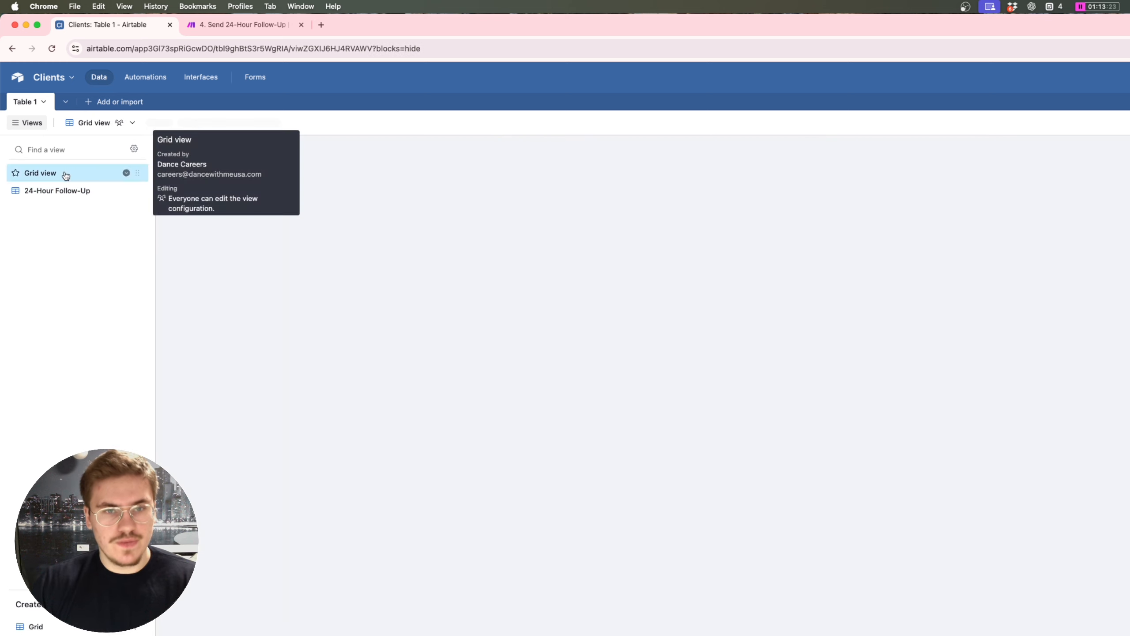
click(644, 161)
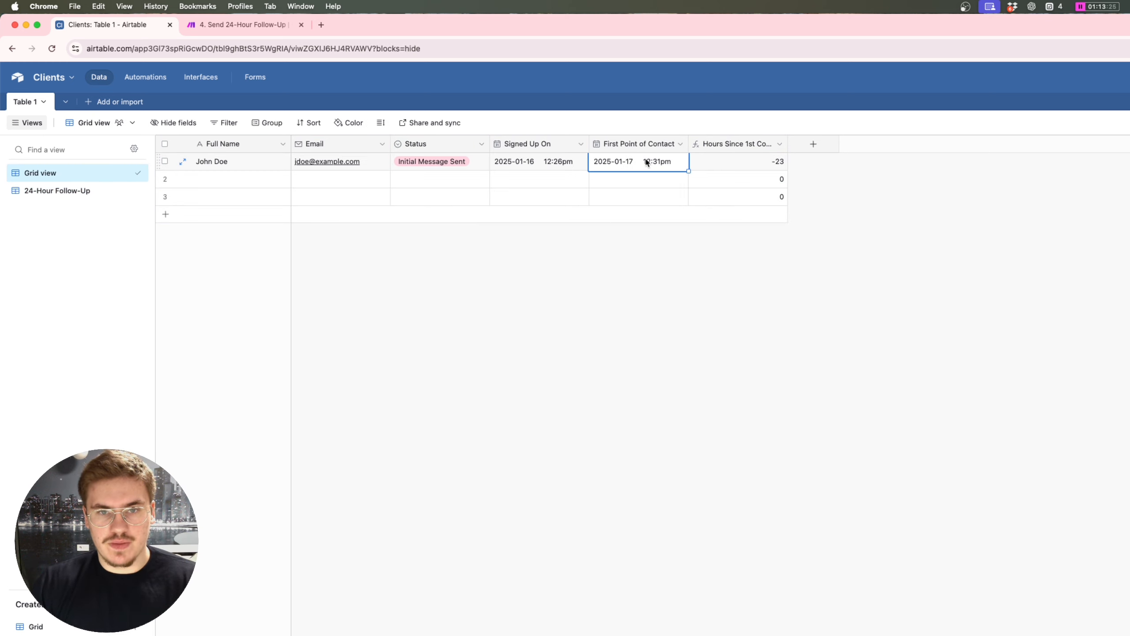
click(646, 162)
click(667, 142)
click(611, 160)
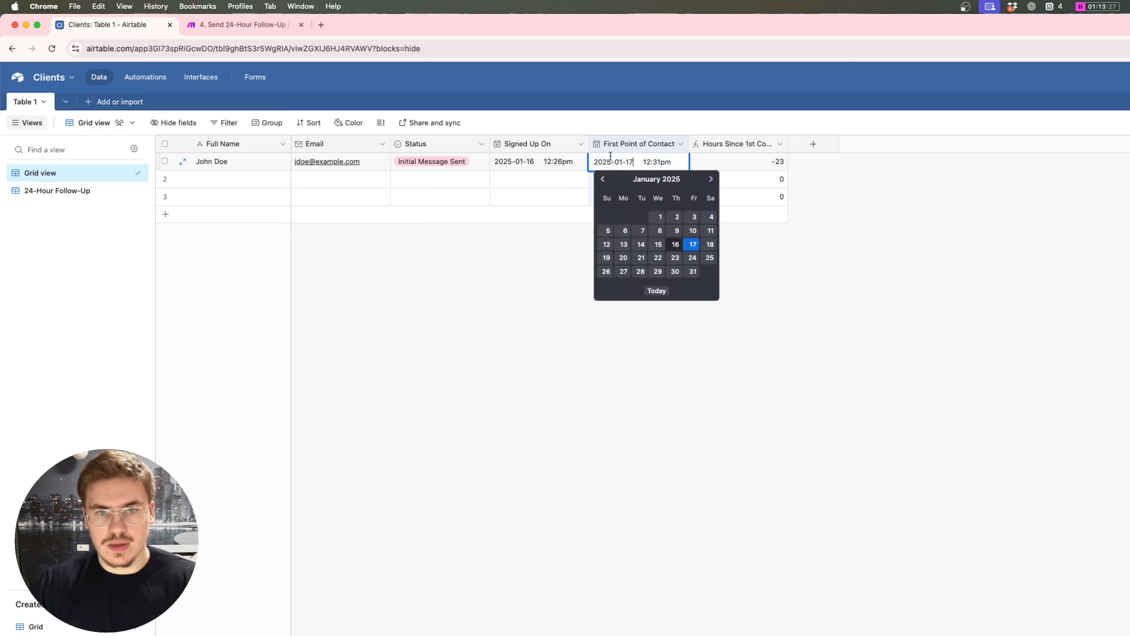
click(659, 245)
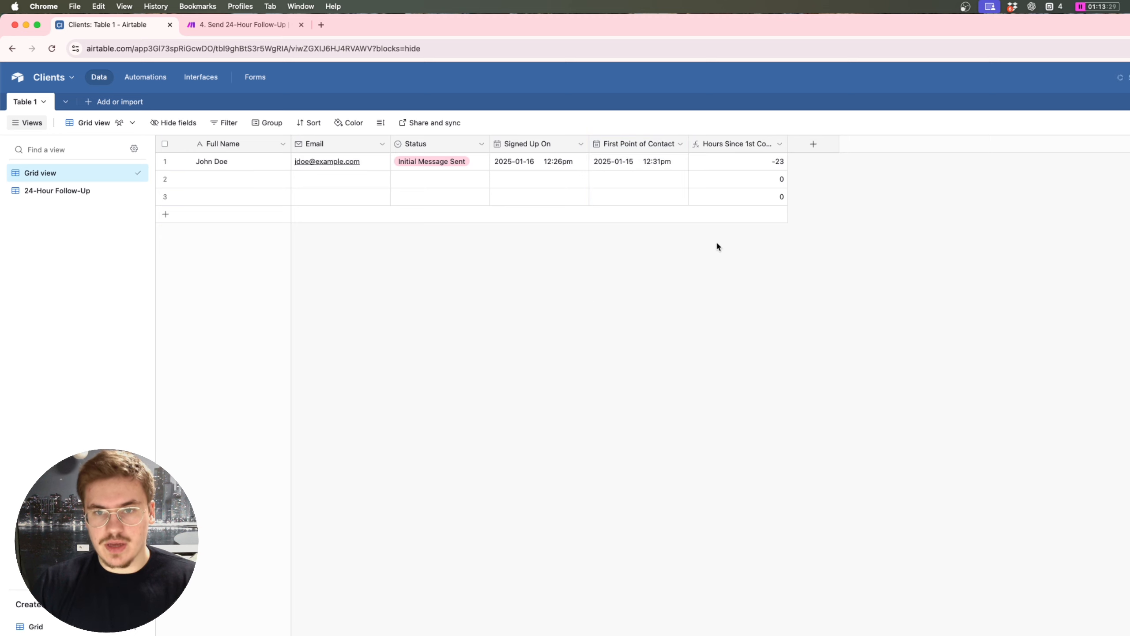
click(94, 192)
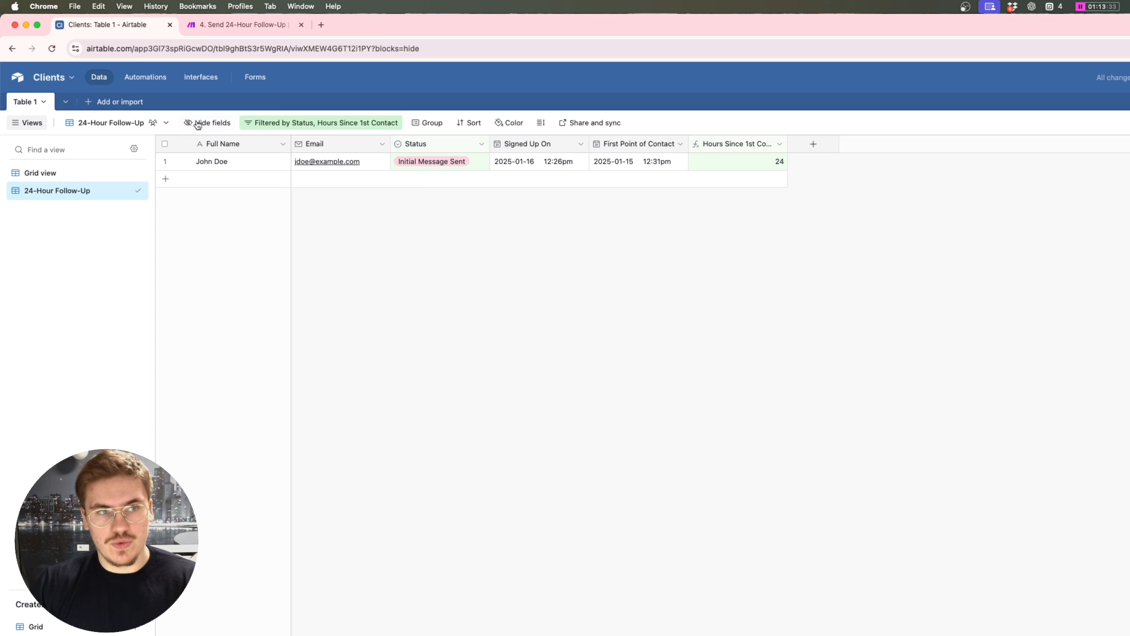
Step: Review the run's webhook RecordID and fetched Airtable record, then add a module after Airtable
click(256, 28)
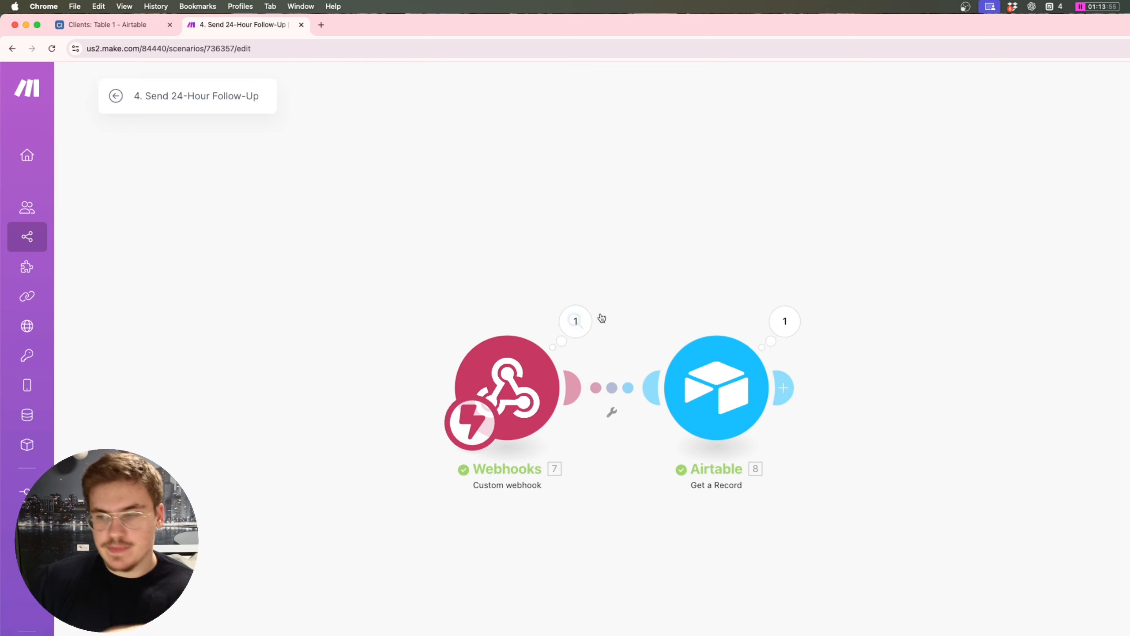
click(577, 321)
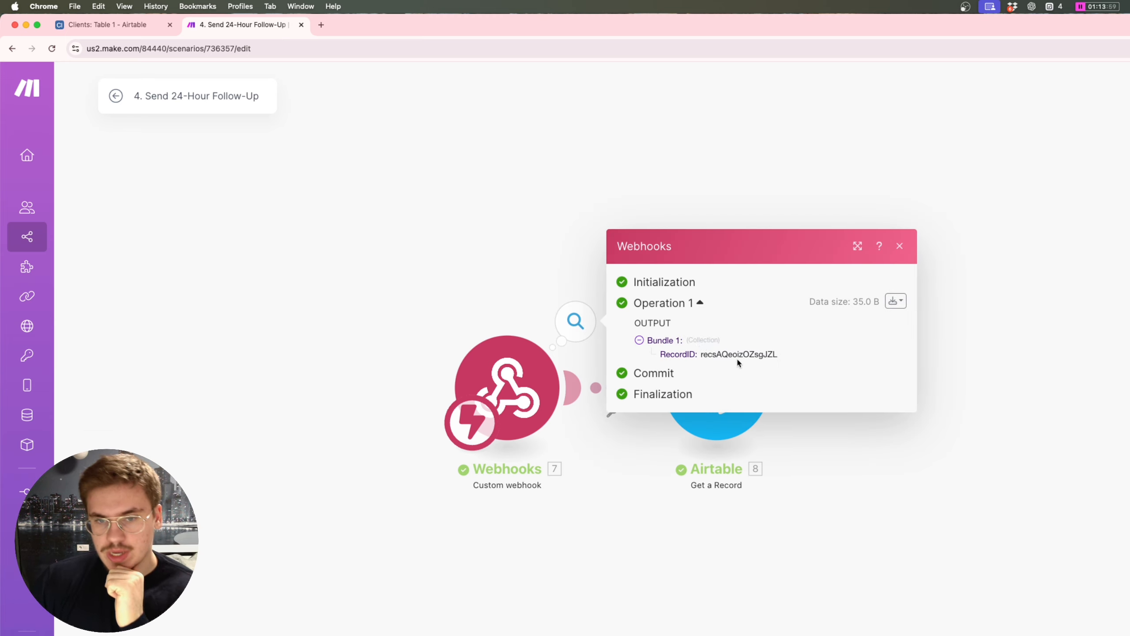
double_click(737, 357)
click(557, 275)
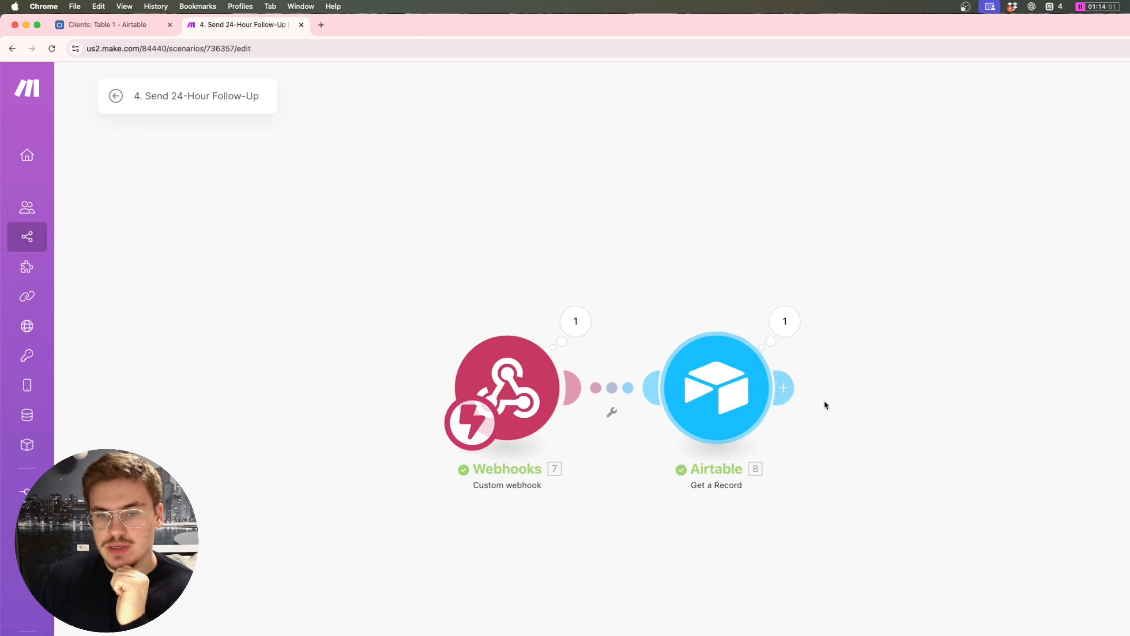
click(783, 320)
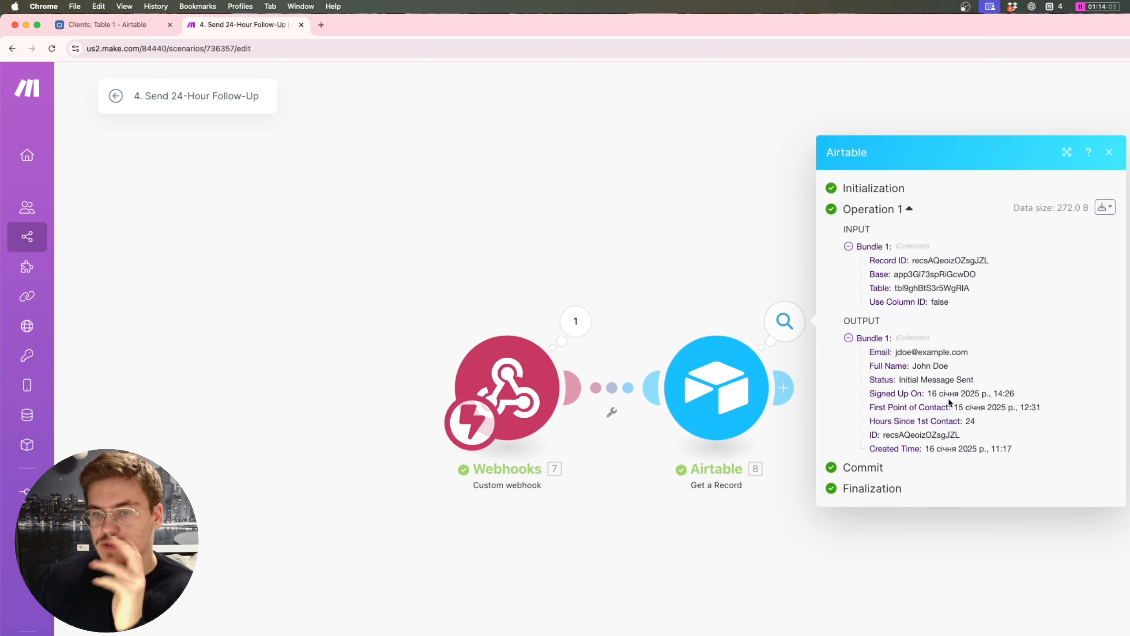
drag(1013, 448, 867, 351)
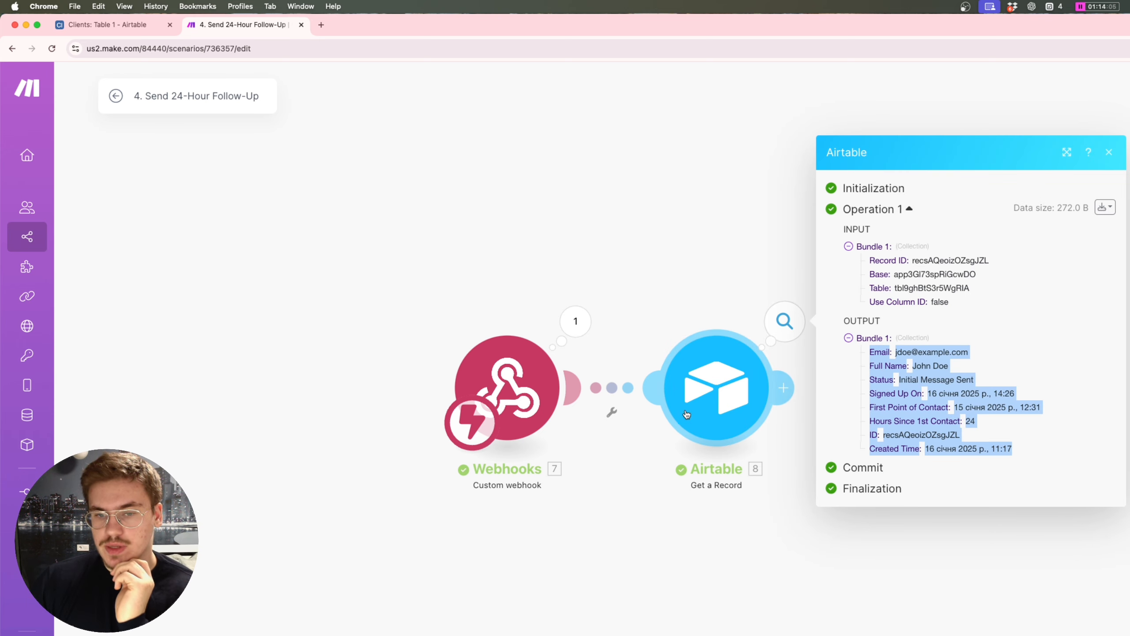
click(946, 412)
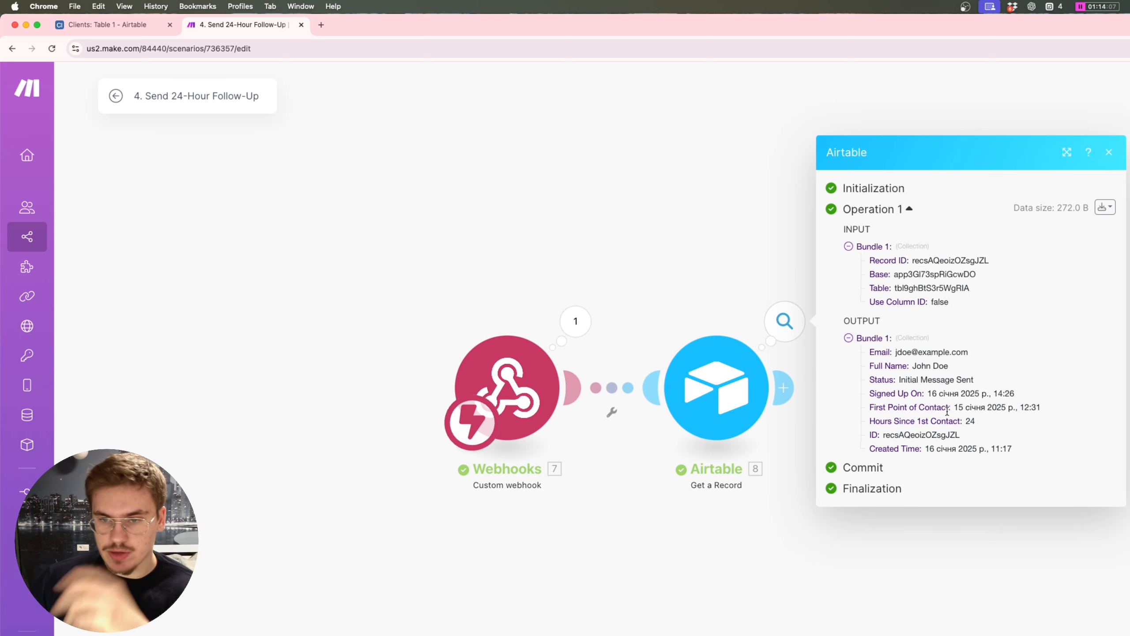
click(625, 249)
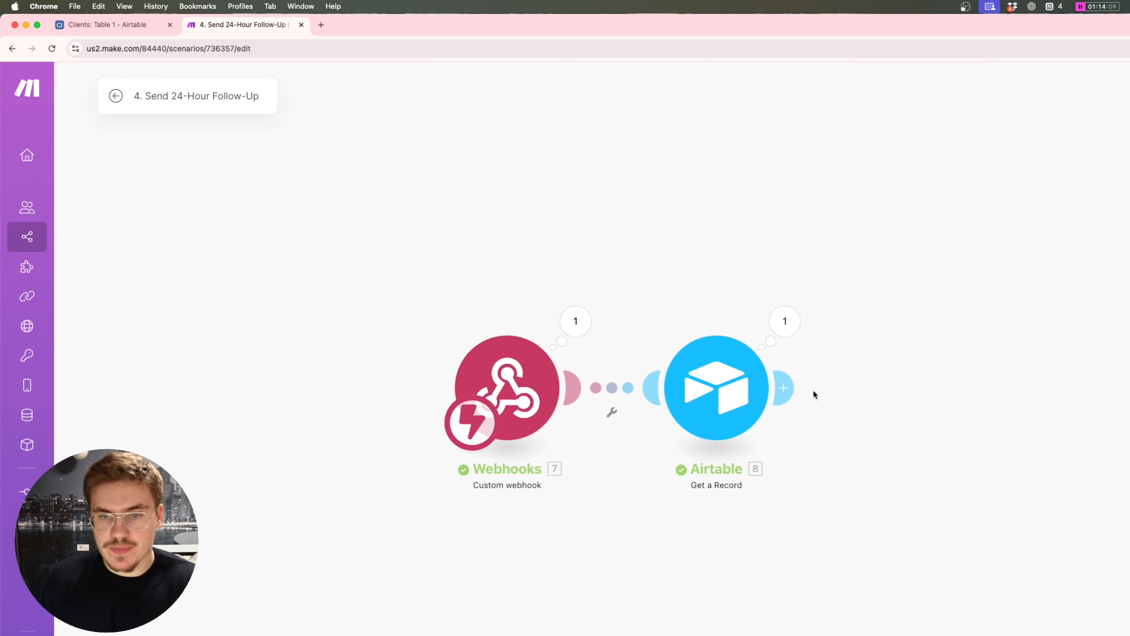
click(691, 398)
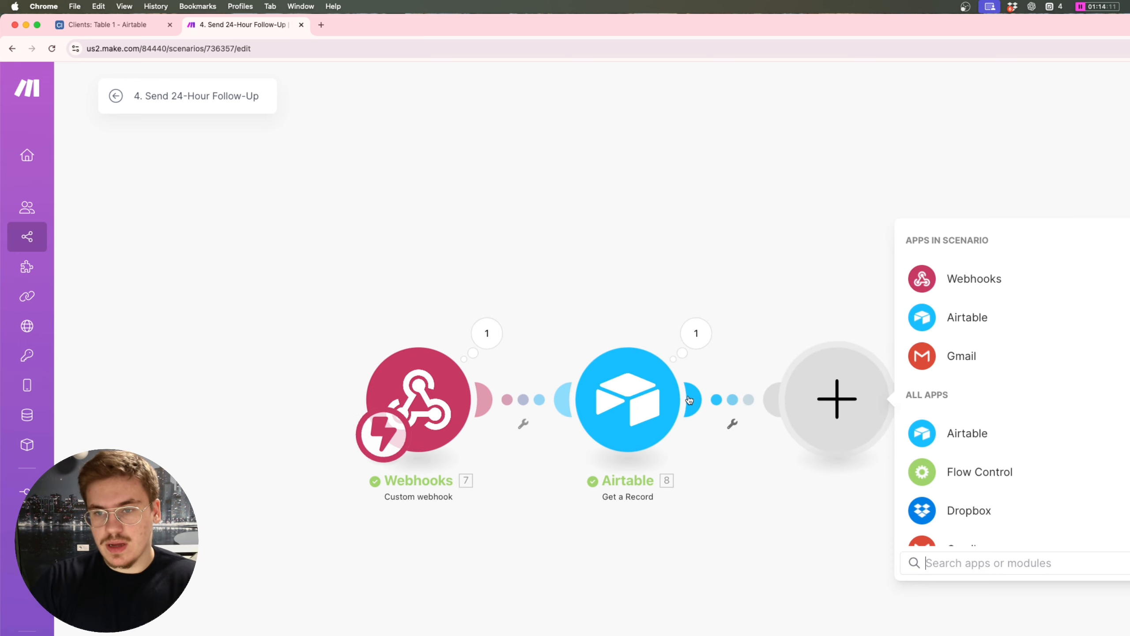
Step: Add a Gmail Send an Email module addressed to the record's Email field
click(953, 361)
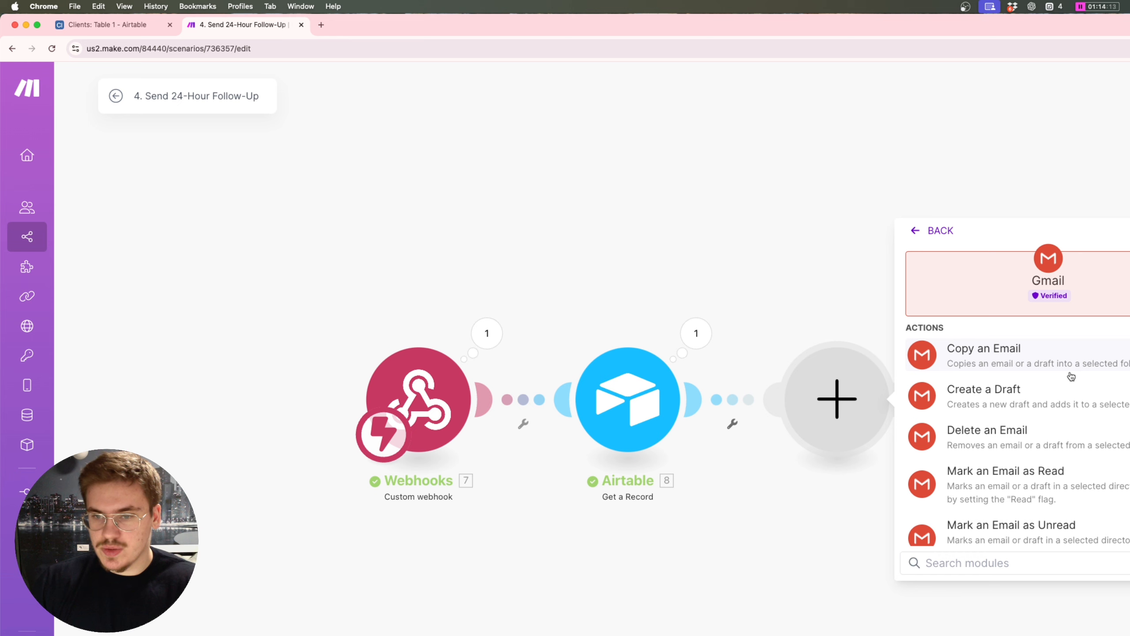
text(send)
click(1065, 358)
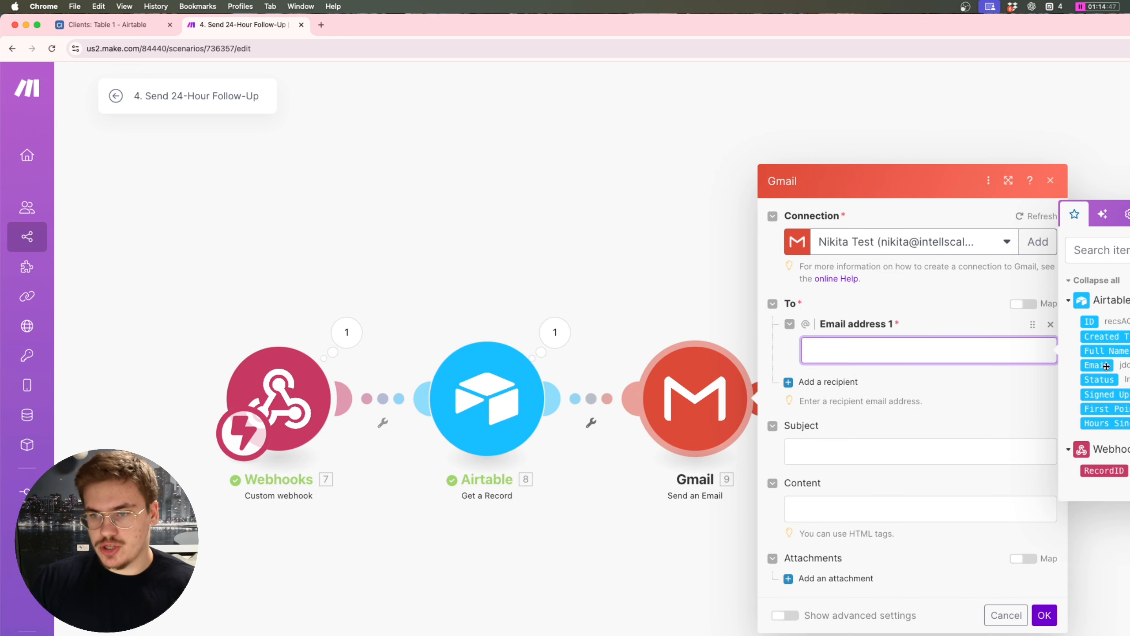
click(1095, 365)
click(851, 451)
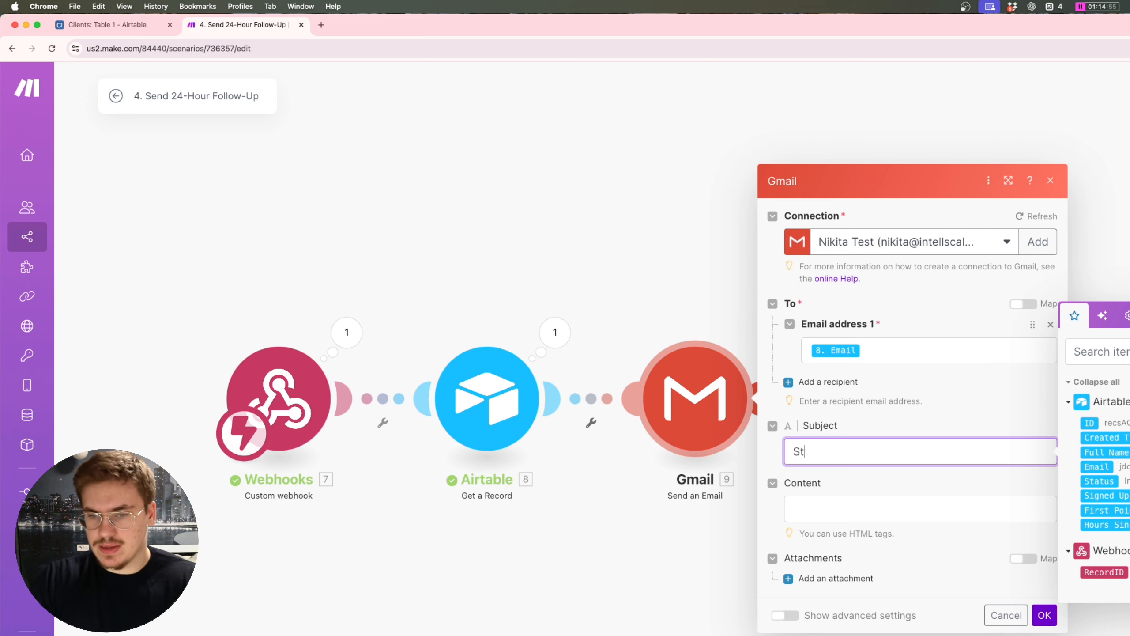
Step: Start the subject with "Still interested," and split the lead's Full Name on a space
text(Still In)
key(BackSpace)
key(BackSpace)
text(interested,)
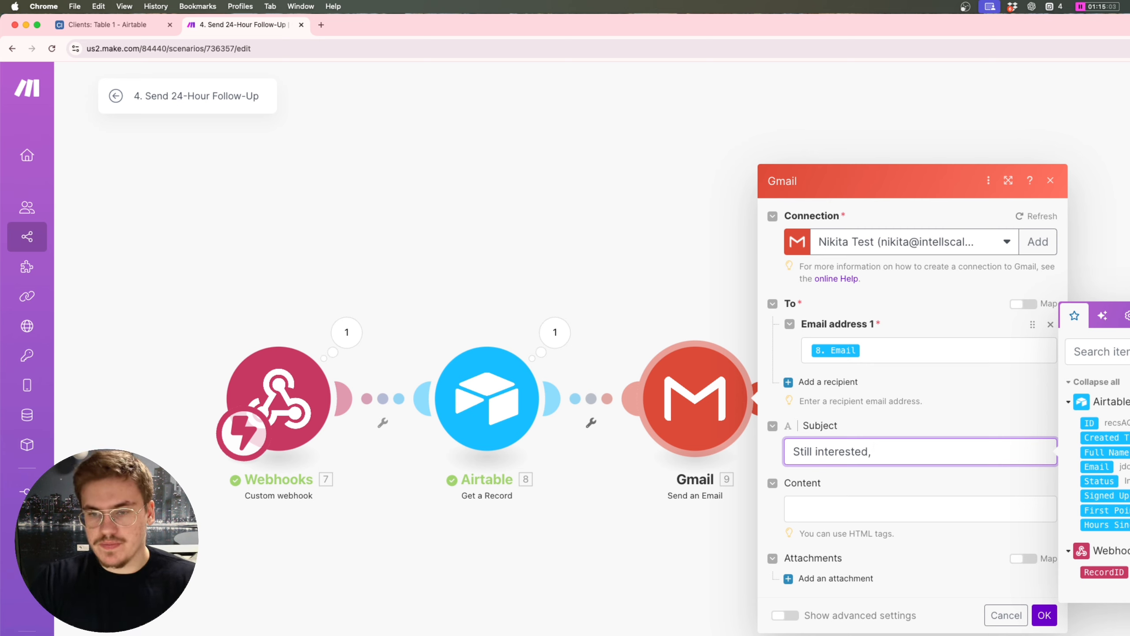
text(split()
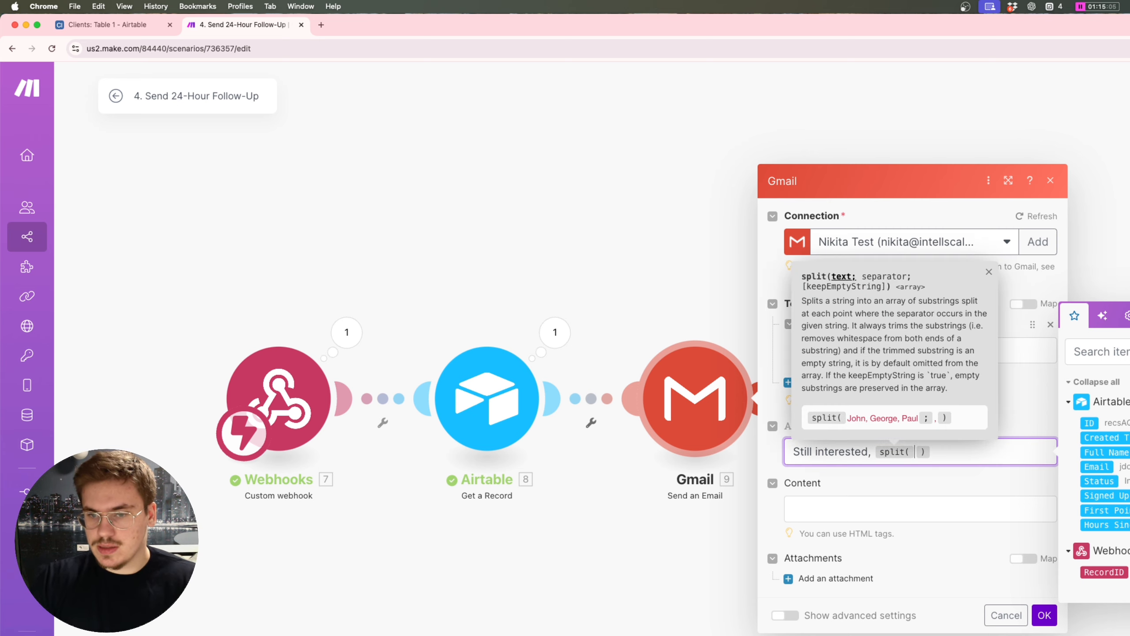
click(1105, 452)
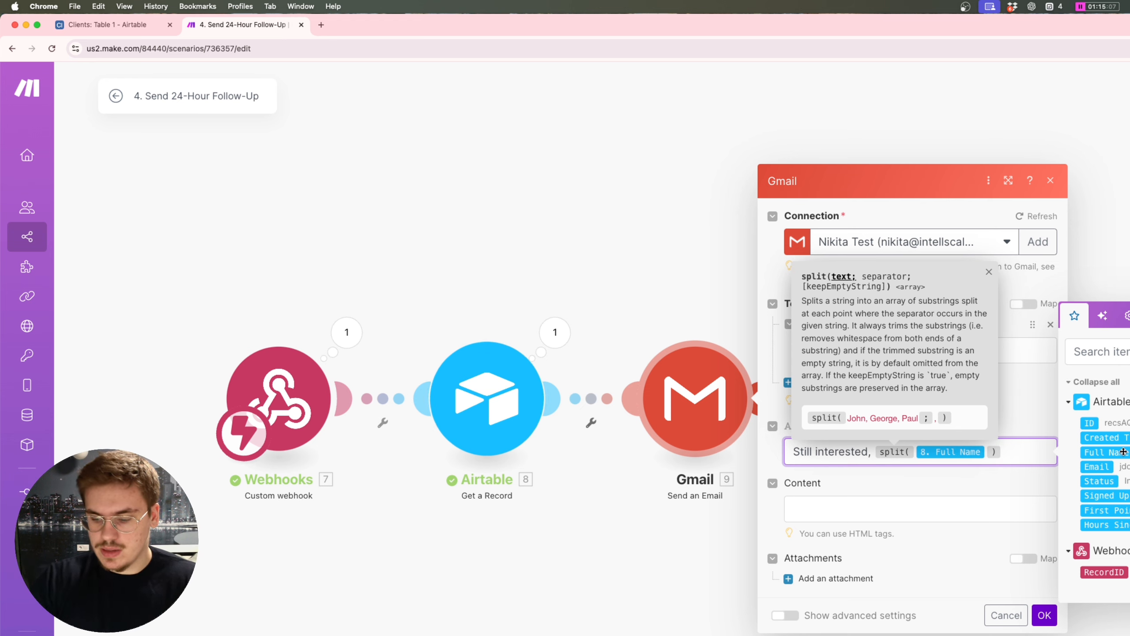
text(;{{space}})
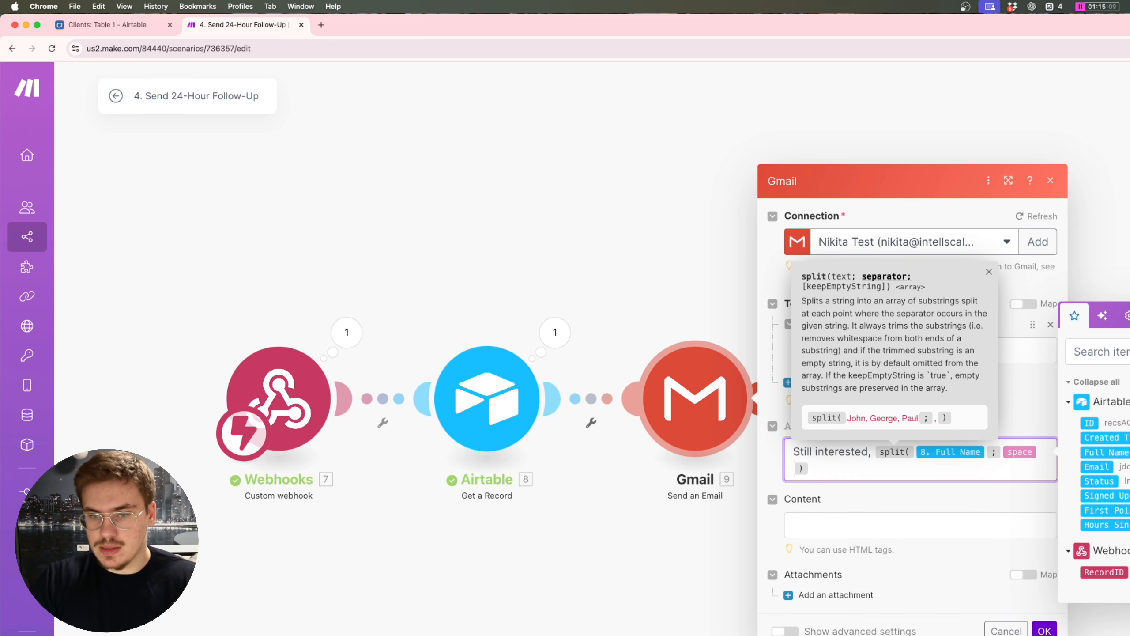
click(986, 452)
Step: Wrap the split in get(…;1) and startcase() so the subject shows the capitalised first name
key(Left)
key(Left)
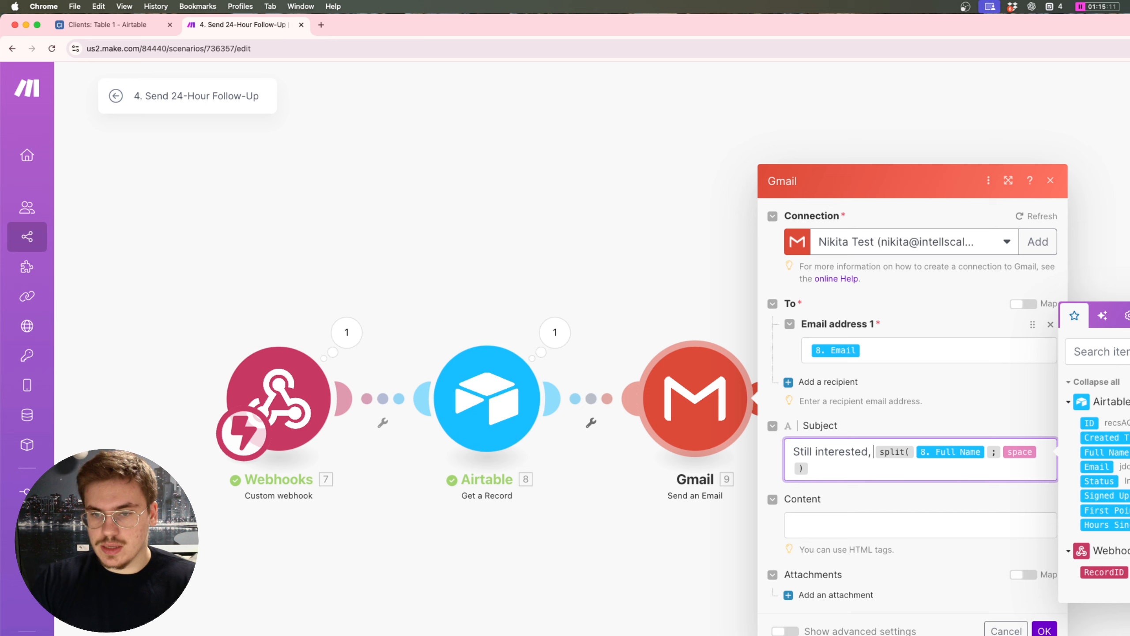
text(get()
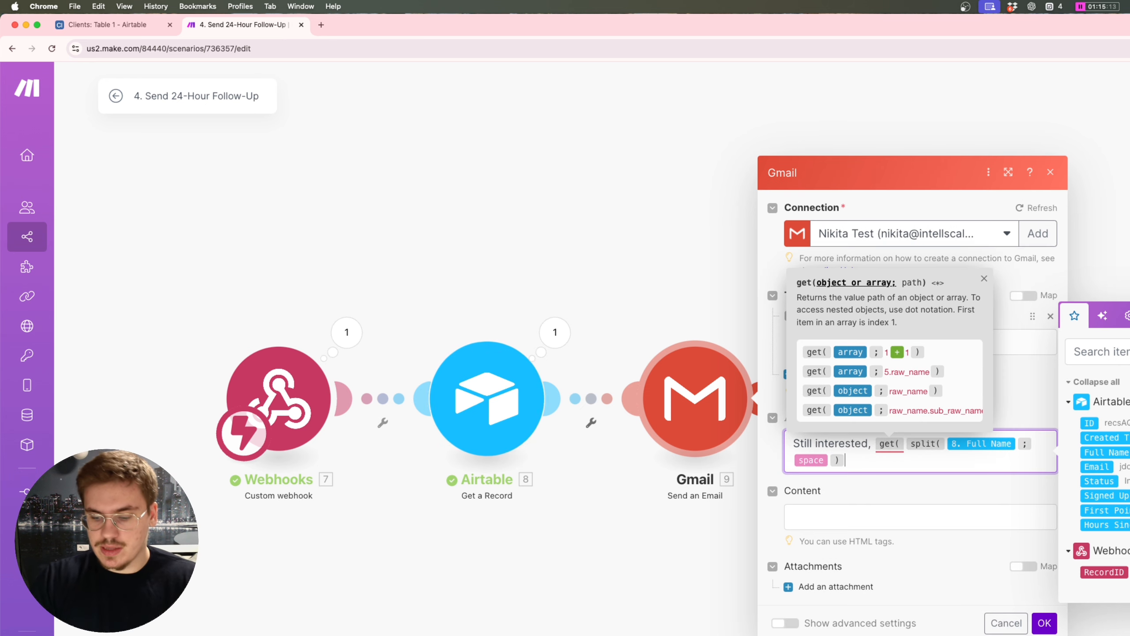
text(;1)
click(872, 442)
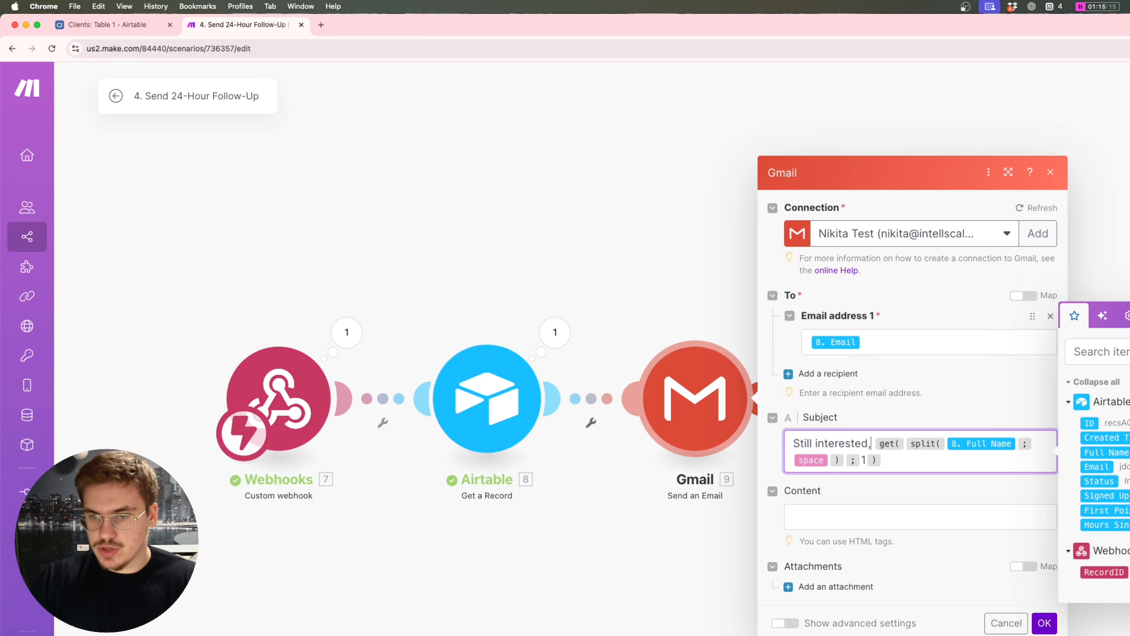
text(startcase()
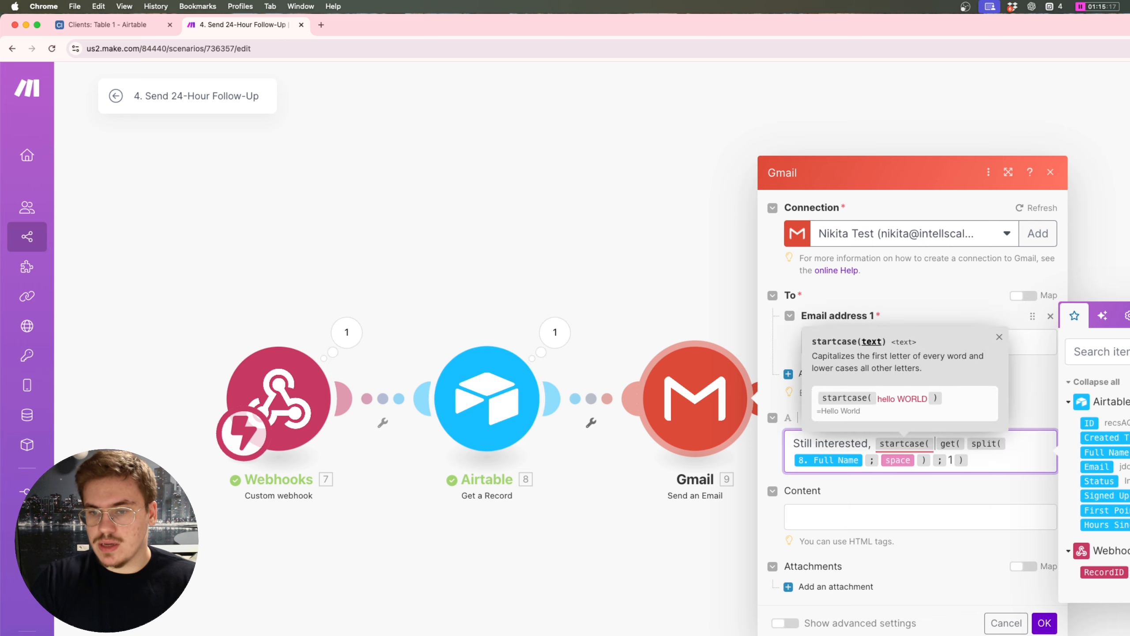
click(972, 460)
text())
click(984, 460)
text(;)
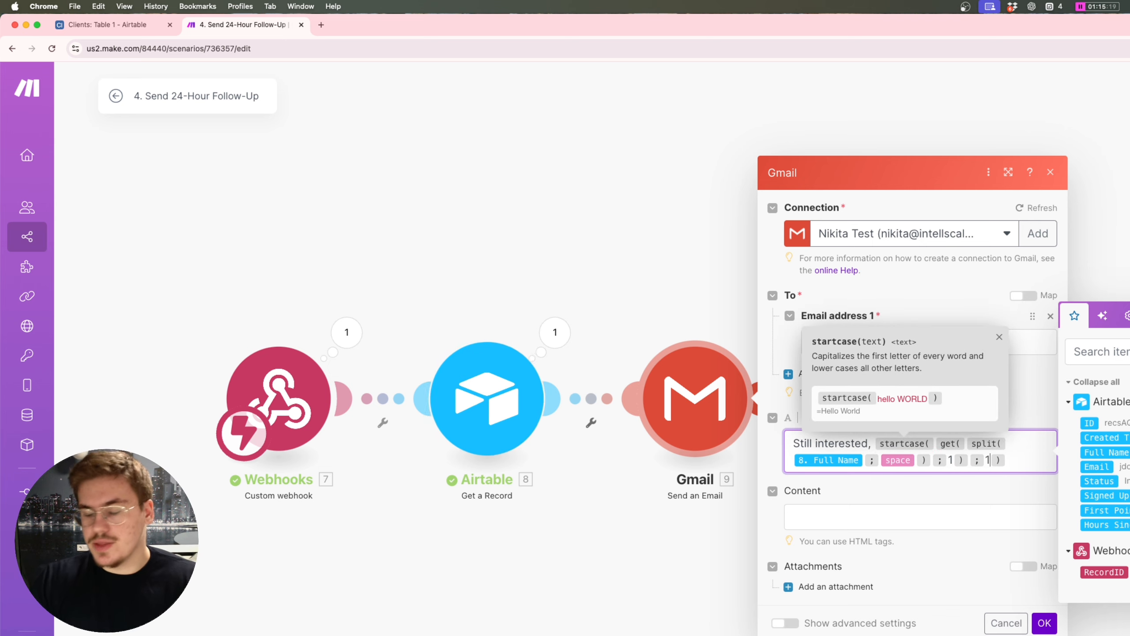
key(BackSpace)
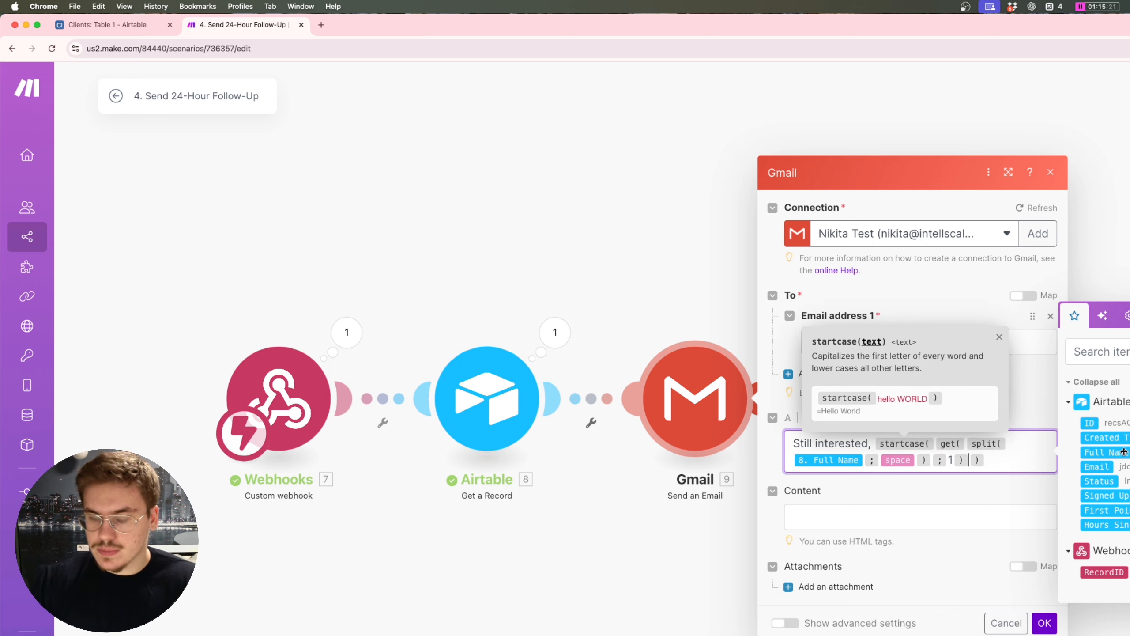
key(Right)
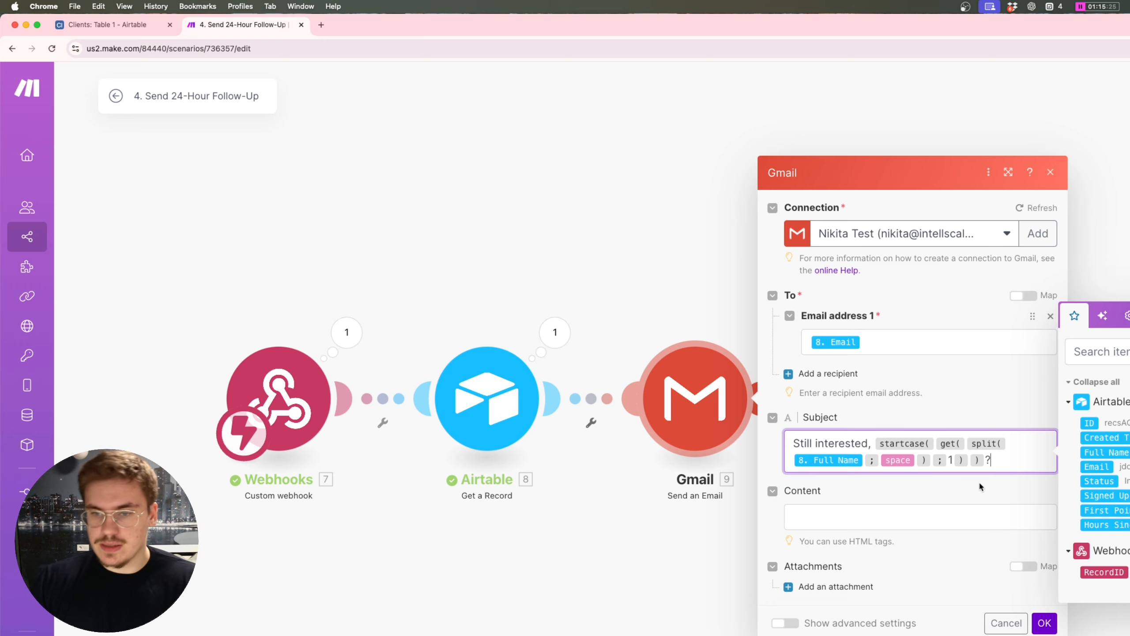
click(892, 513)
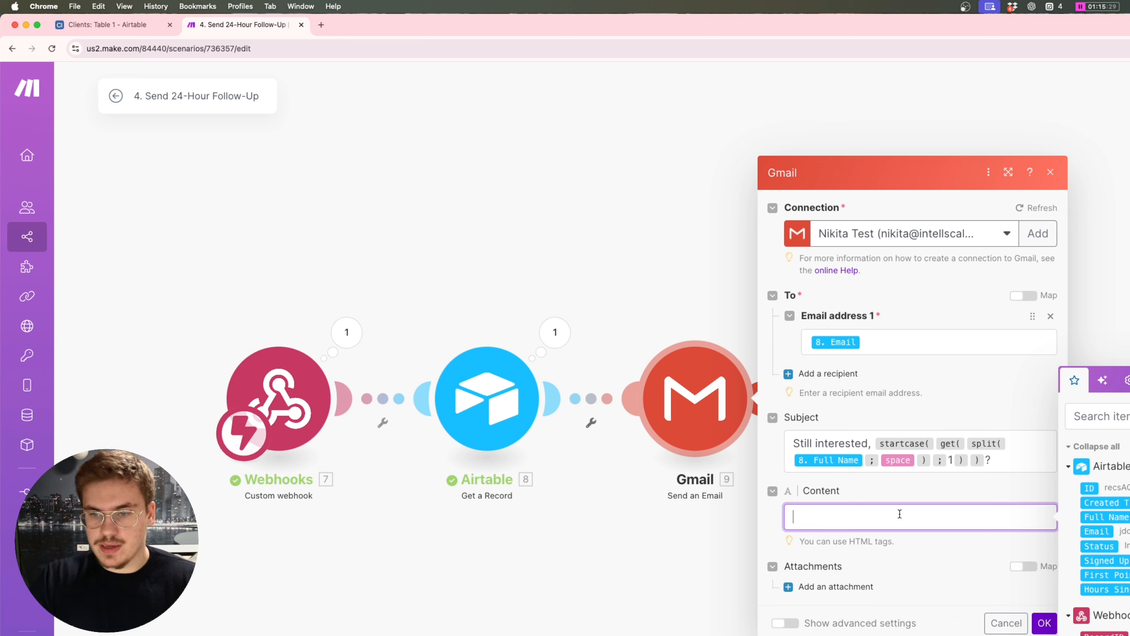
Step: Open the email body with "Hey" followed by the first-name formula copied from the subject
text(Hey)
click(1021, 462)
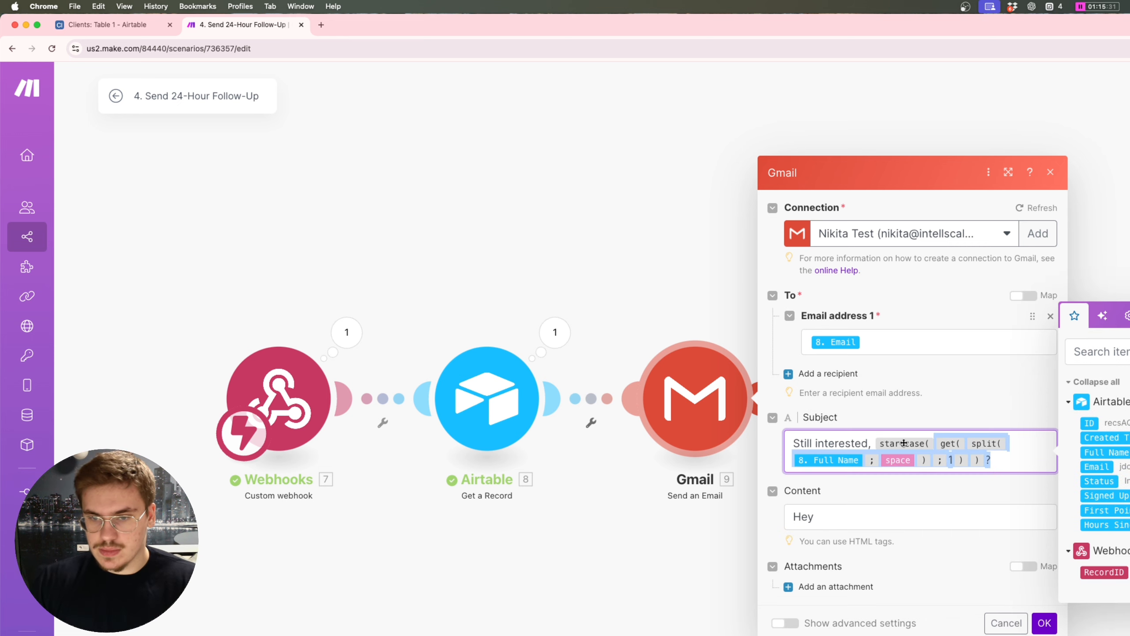
click(860, 532)
click(856, 519)
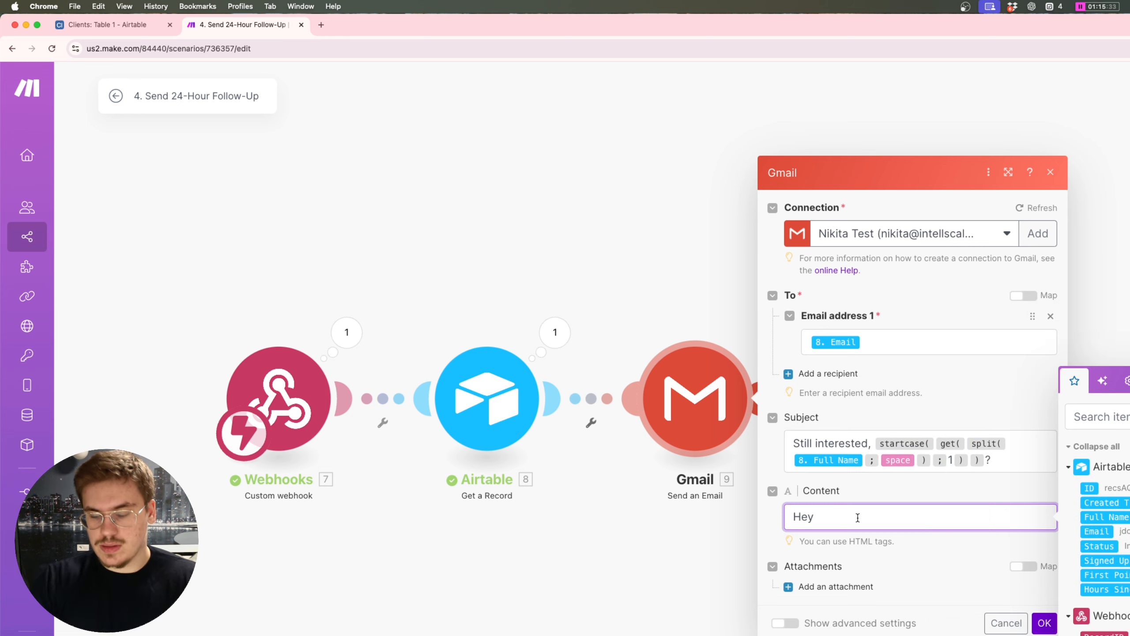
text(startcase( get( split( 8. Full Name ; space ) ; 1 ) ) ?)
key(BackSpace)
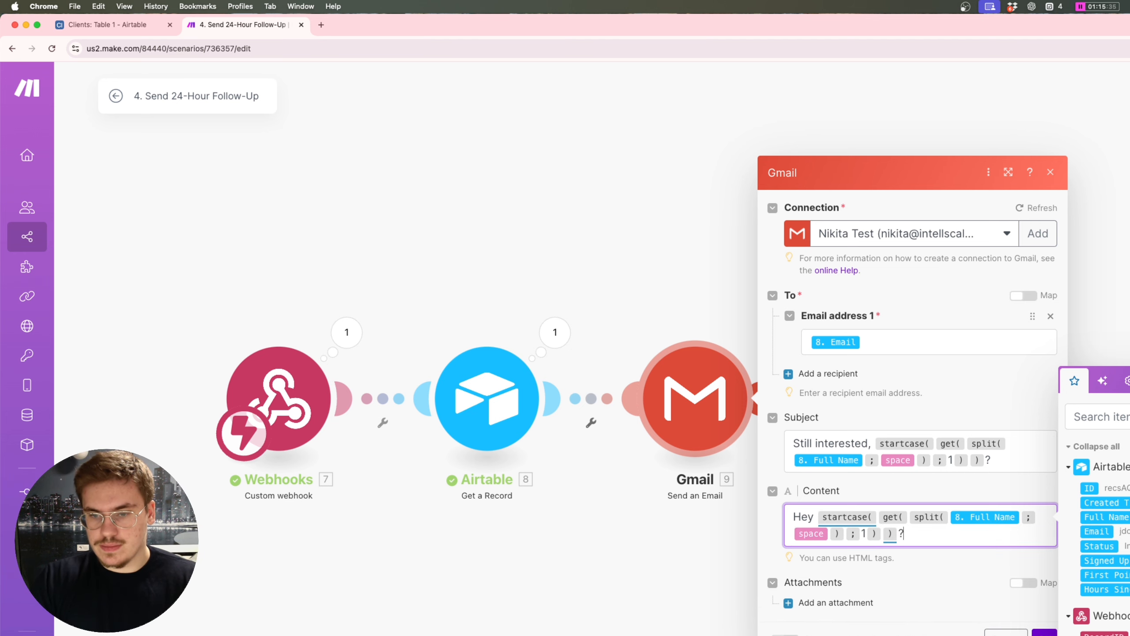
key(Return)
key(Return)
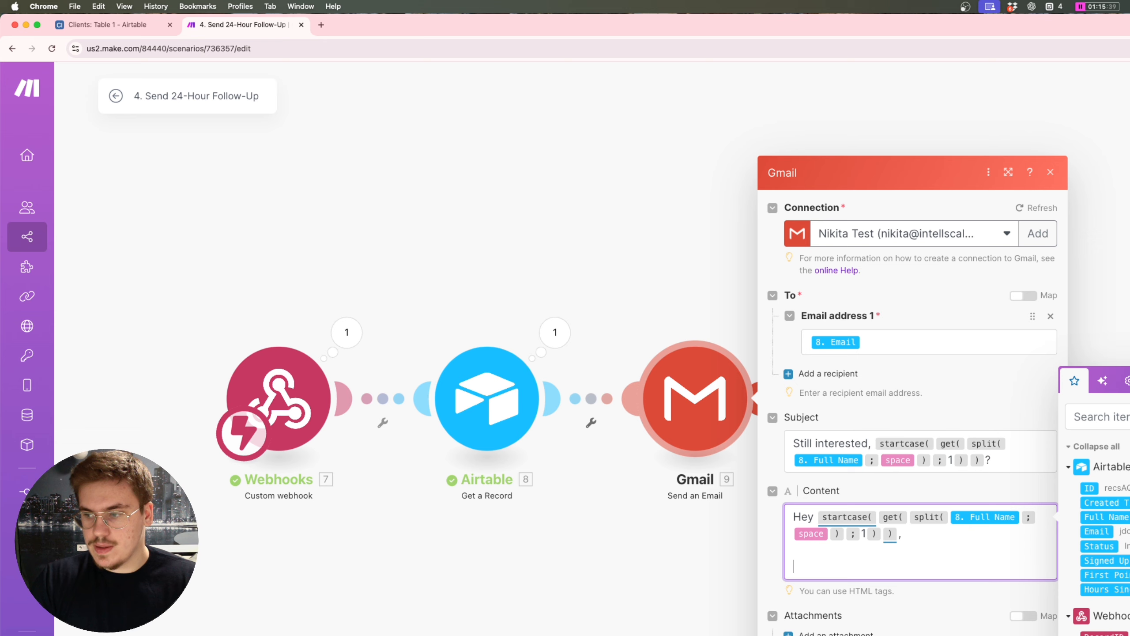
Step: Write that the lead missed this week's booked meeting and ask if they're still interested in booking a call
text(We wer)
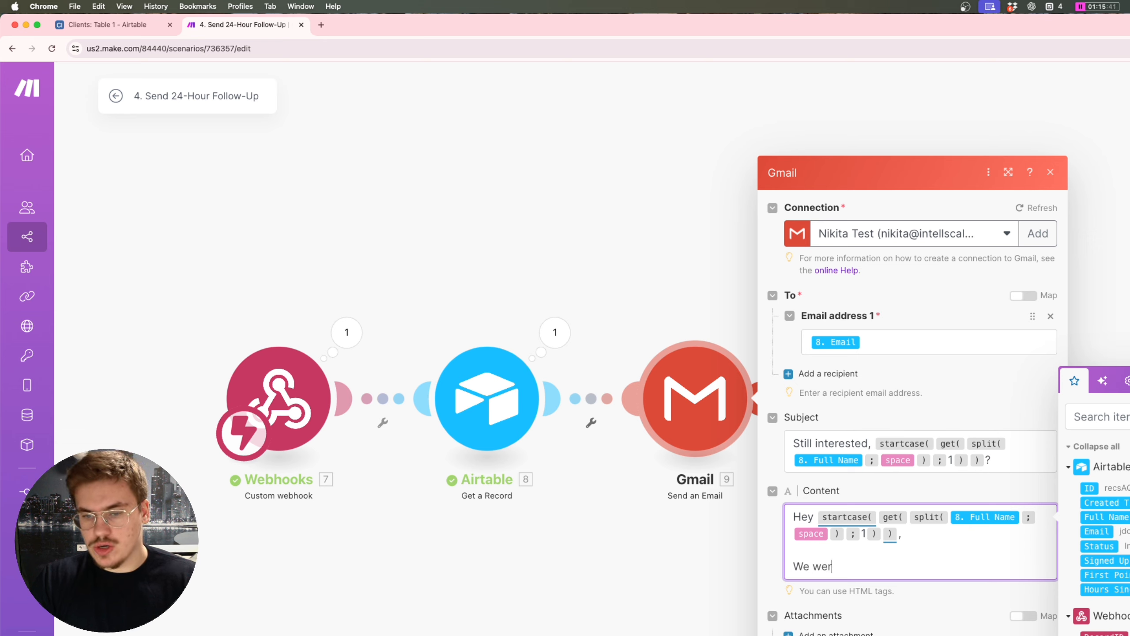
text(e lookign)
key(BackSpace)
key(BackSpace)
key(BackSpace)
text(ign)
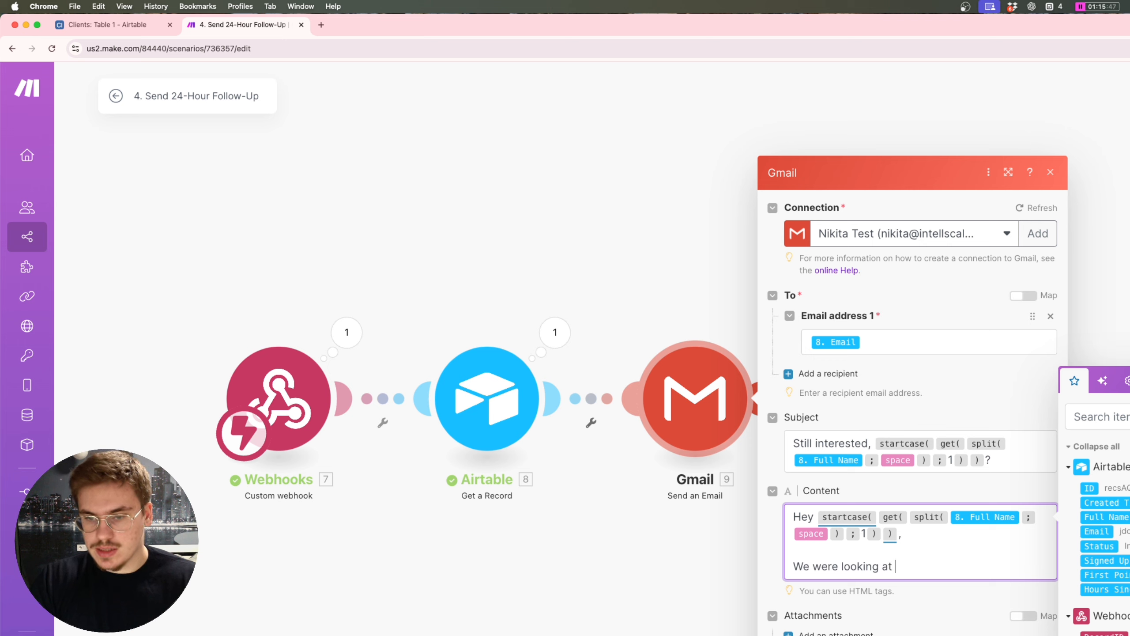
key(BackSpace)
key(BackSpace)
key(BackSpace)
key(BackSpace)
key(BackSpace)
key(BackSpace)
key(BackSpace)
key(BackSpace)
key(BackSpace)
key(BackSpace)
key(BackSpace)
text(revie)
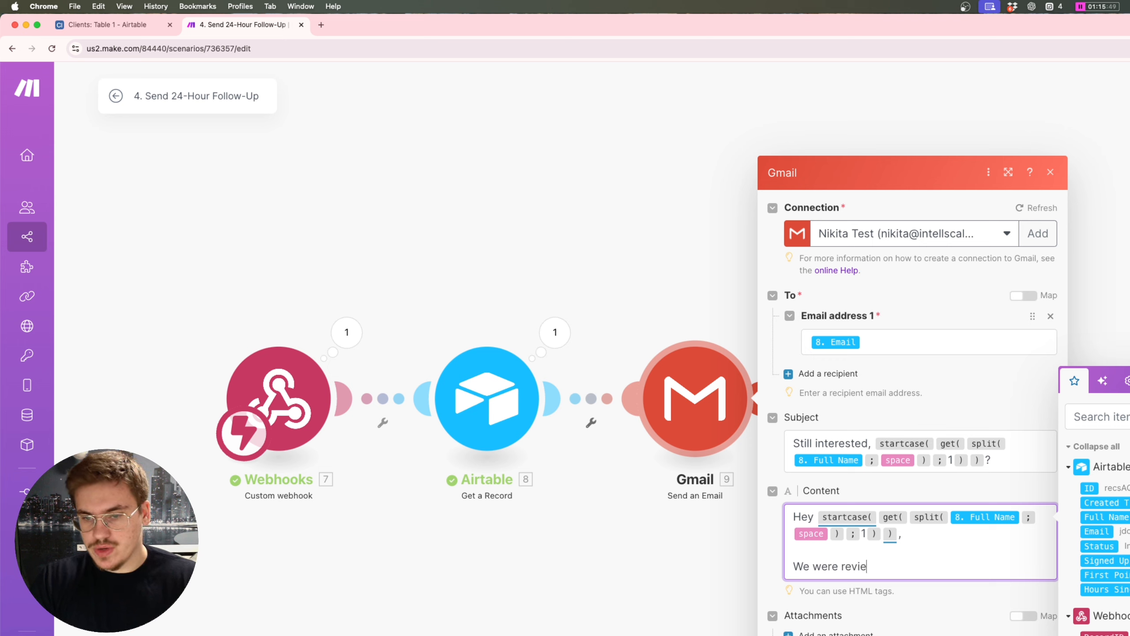
text(wing our )
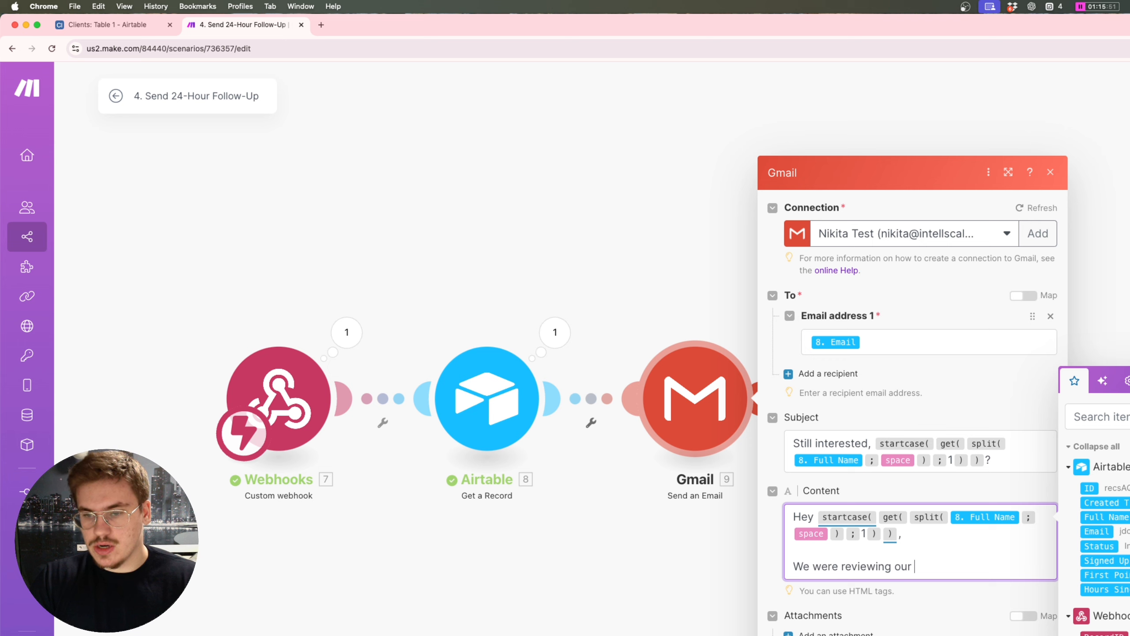
text(booked meetings )
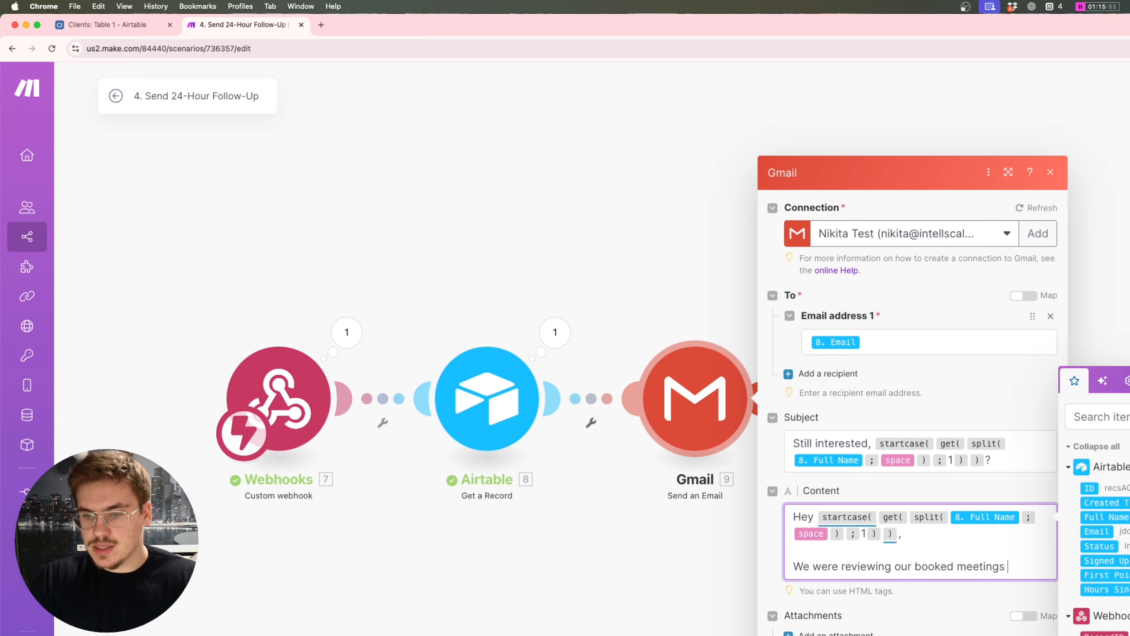
text(for this week, and u)
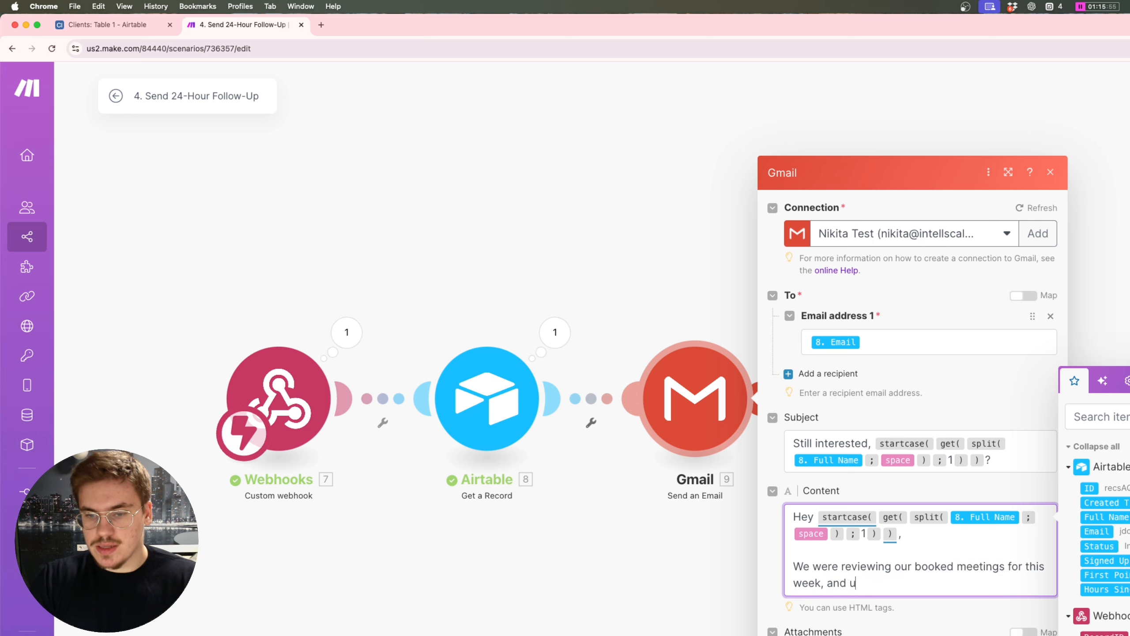
text(nfortun)
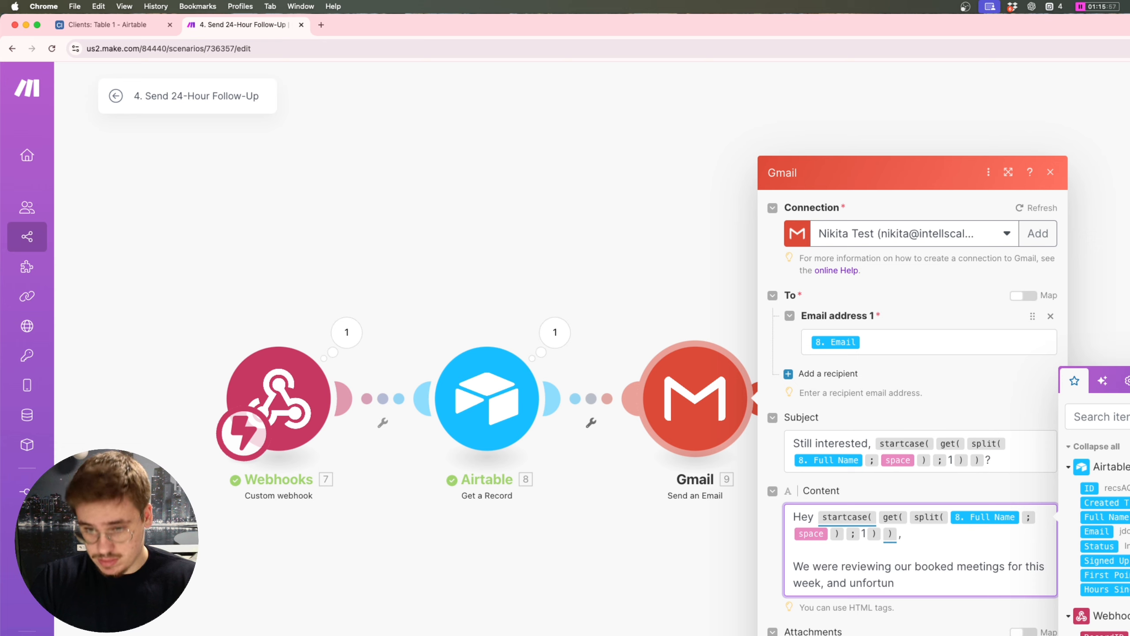
text(ately we didn't)
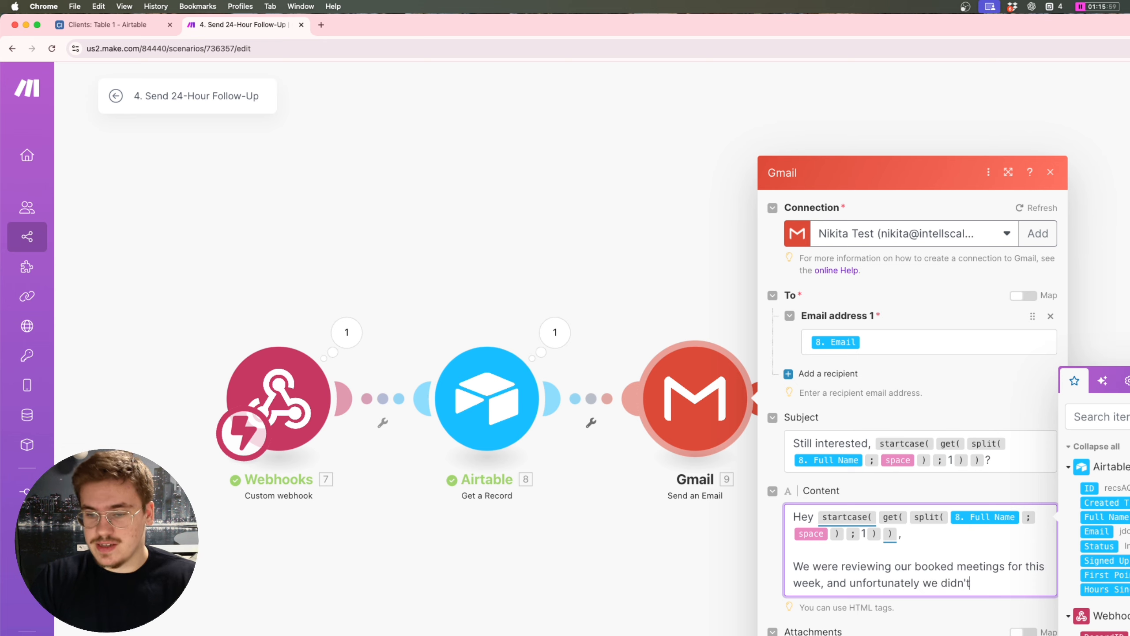
text( see you ther)
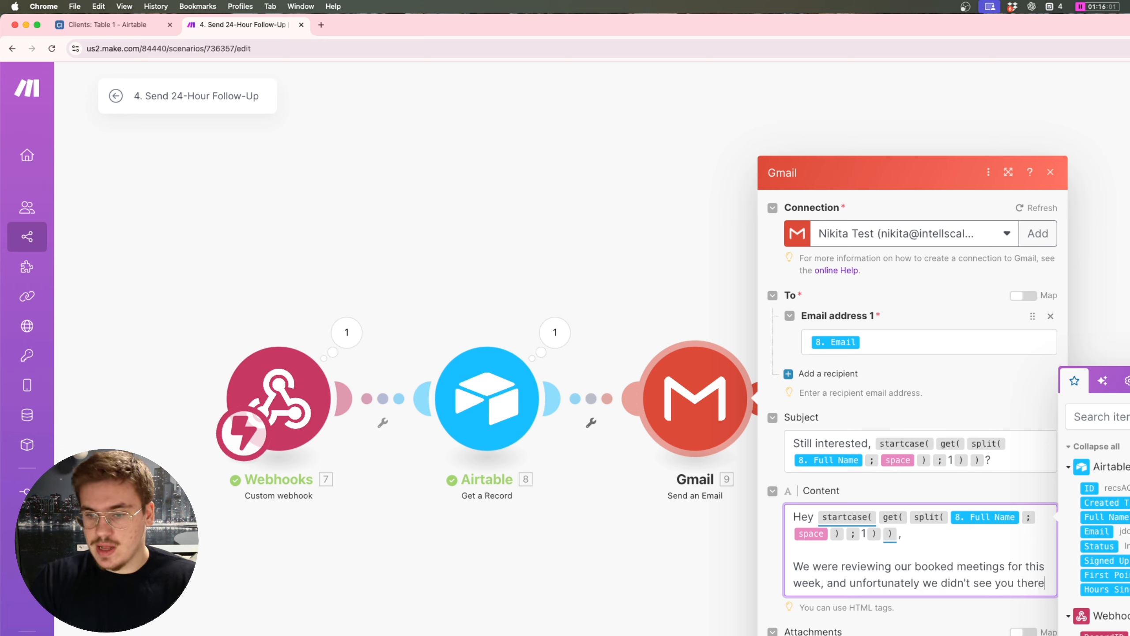
text(e)
key(Return)
key(Return)
text(Are)
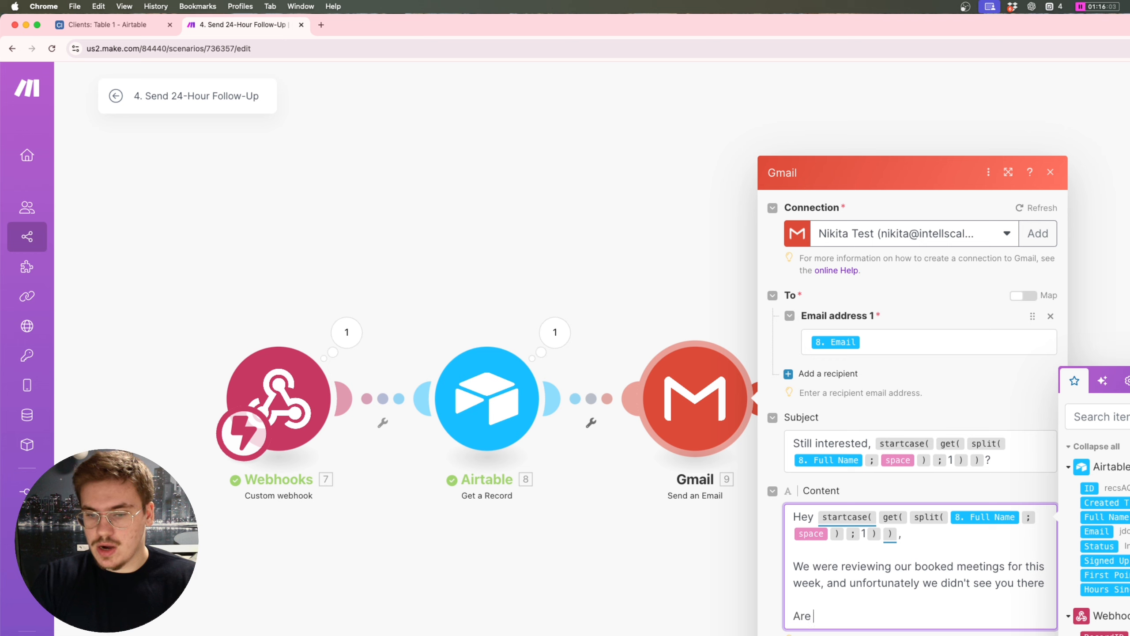
text( you still interested)
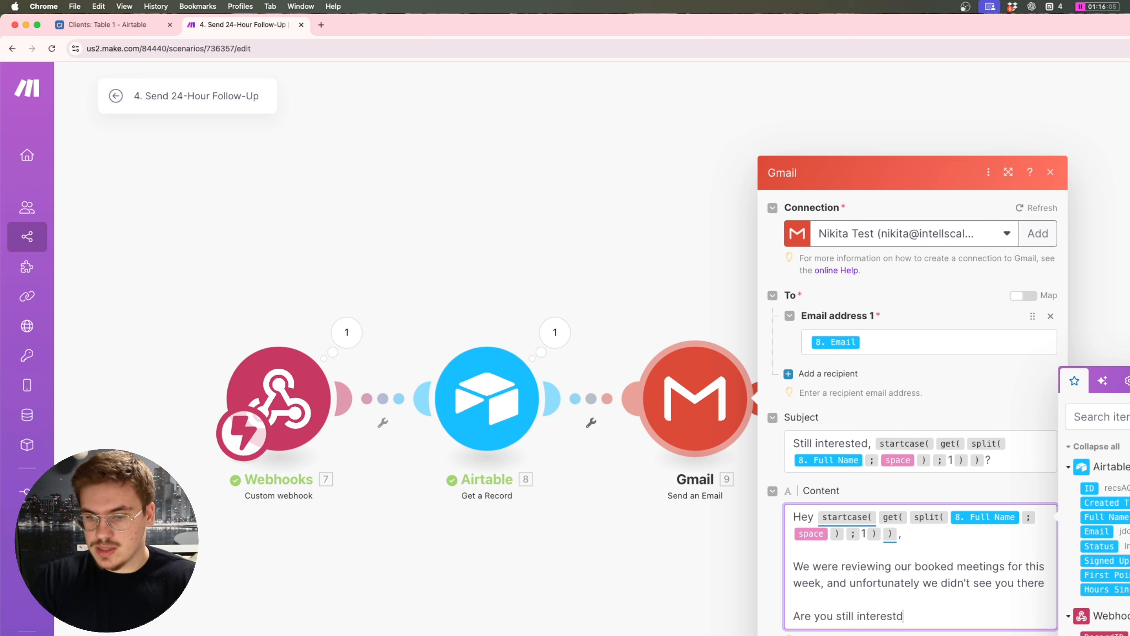
text( in taking a ca)
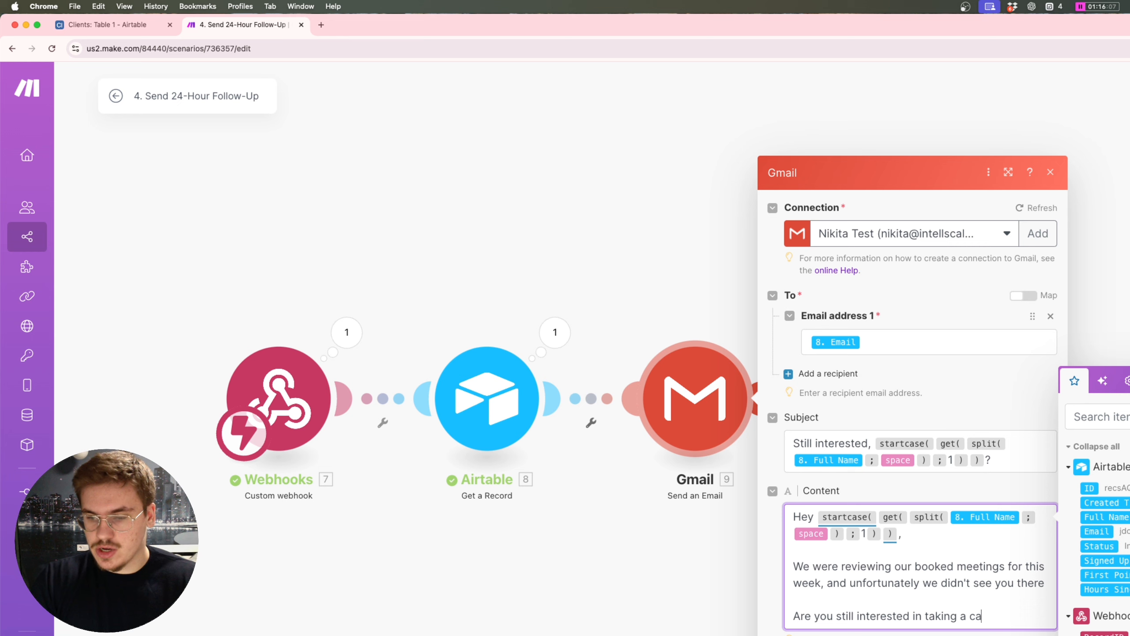
key(BackSpace)
key(BackSpace)
key(BackSpace)
key(BackSpace)
key(BackSpace)
key(BackSpace)
key(BackSpace)
key(BackSpace)
key(BackSpace)
key(BackSpace)
key(BackSpace)
key(BackSpace)
key(BackSpace)
key(BackSpace)
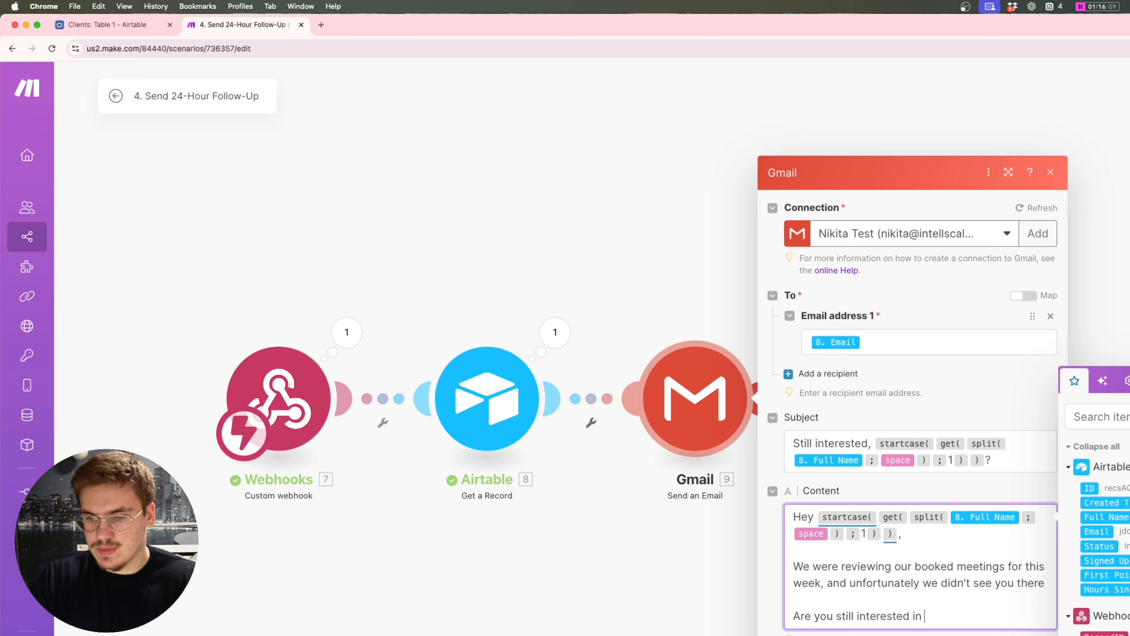
text(booking a)
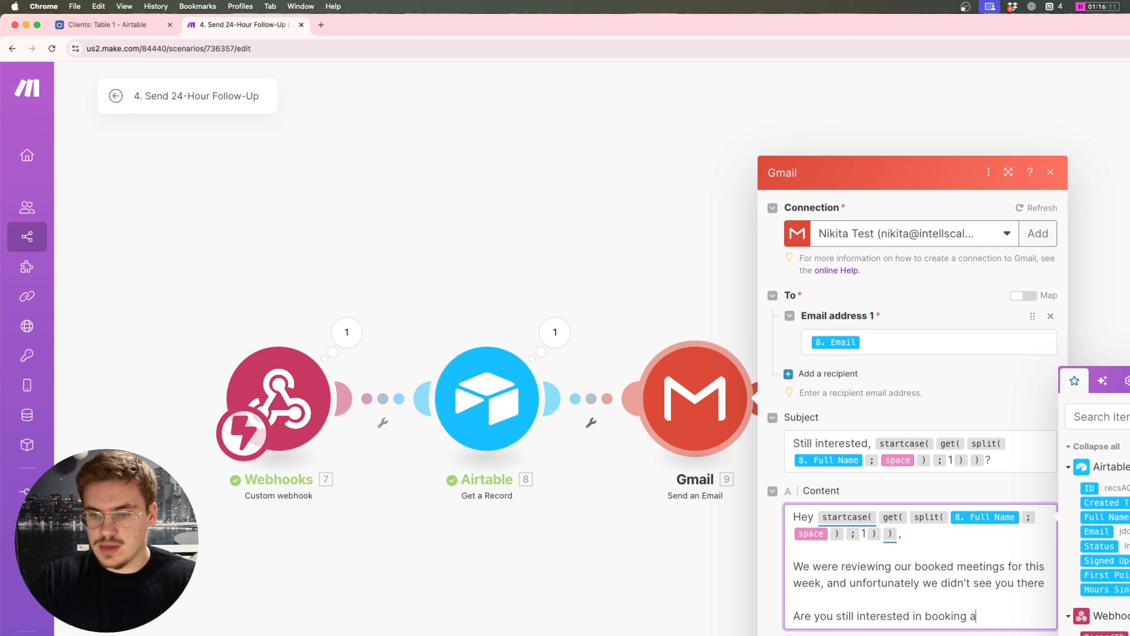
text( call)
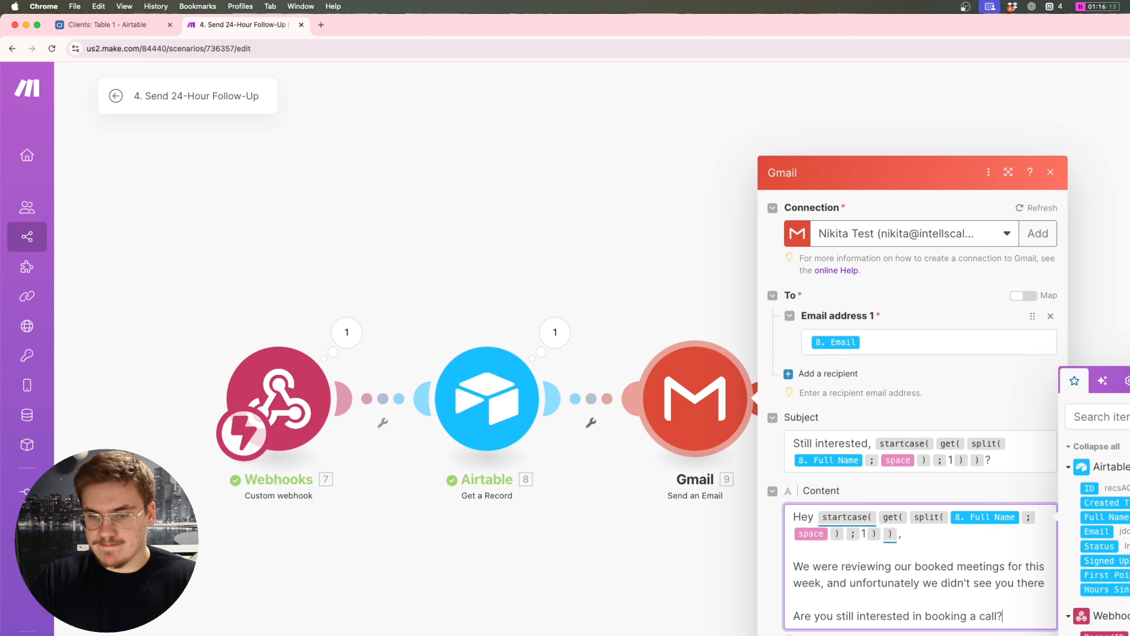
text(?)
key(Return)
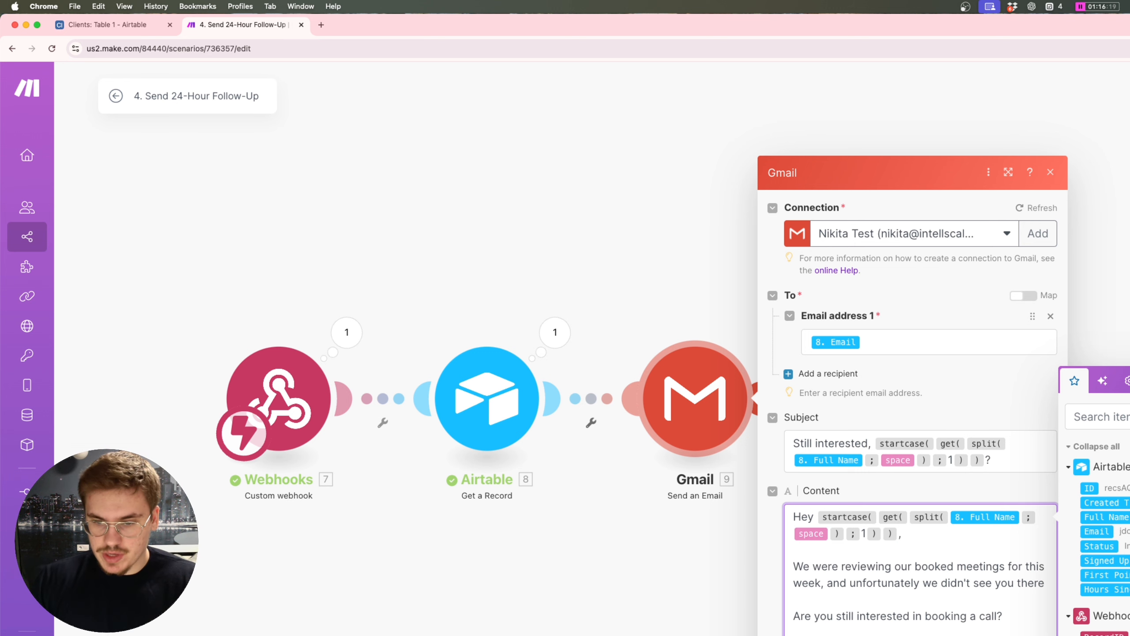
Step: Insert an empty <a href=""> tag before "link again" in the closing line
scroll(893, 577, down, 2)
click(893, 578)
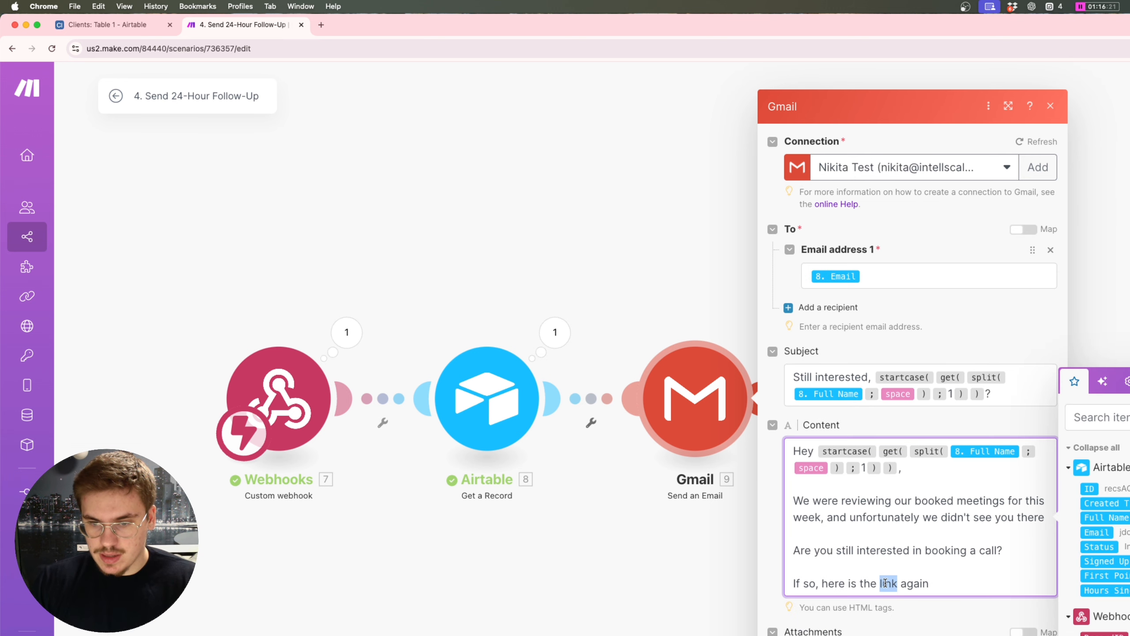
click(877, 581)
text(<>)
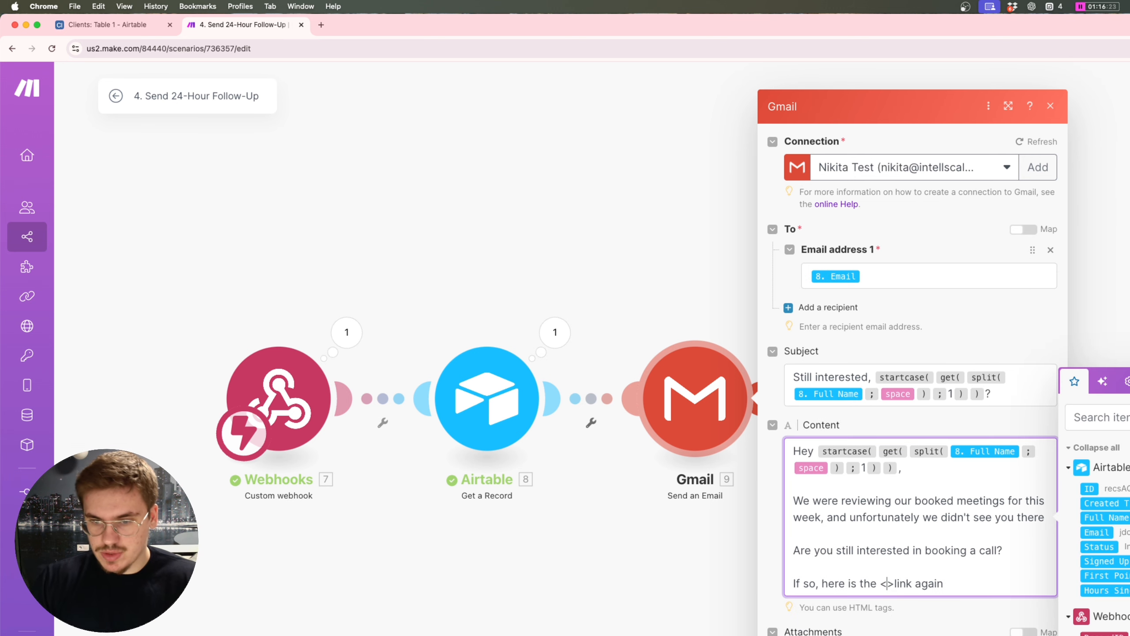
text(a)
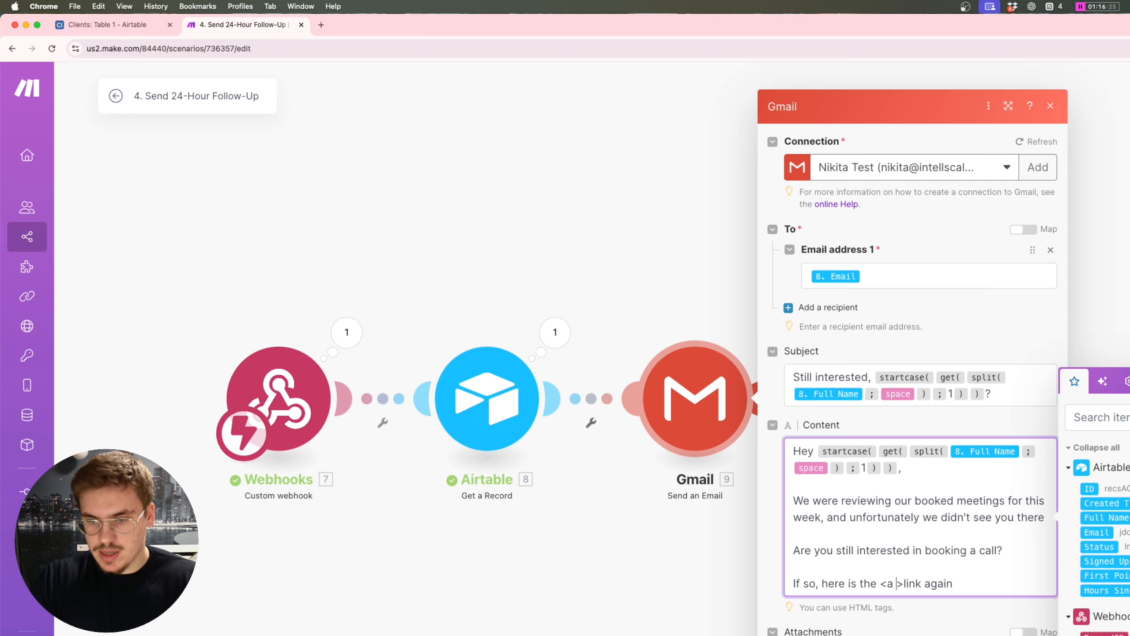
text( href="")
key(Left)
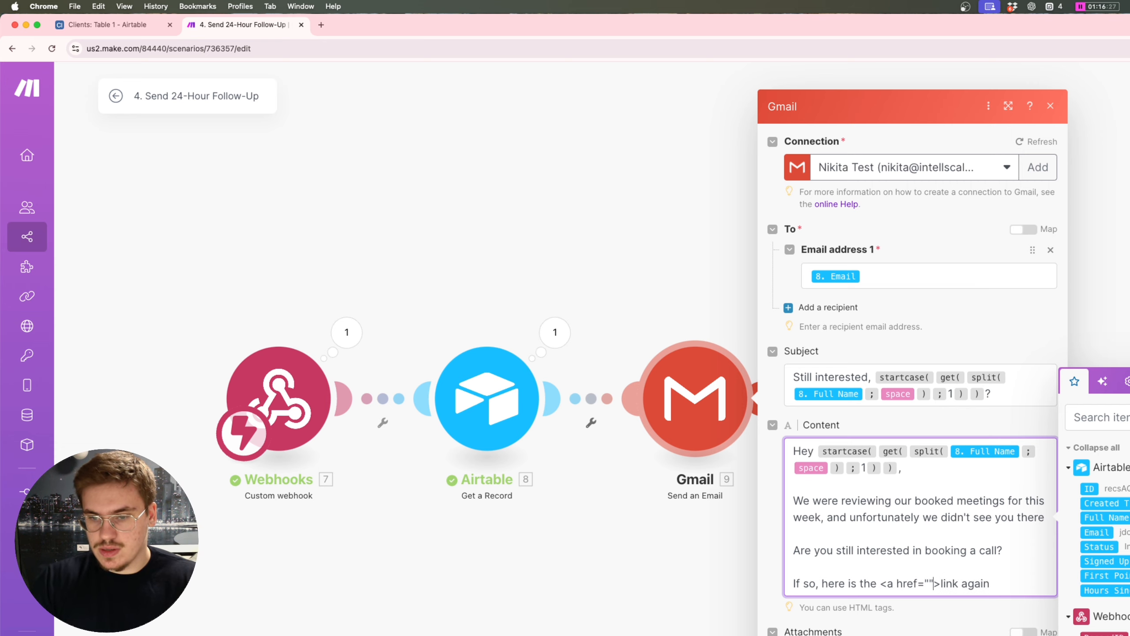
key(ctrl+Up)
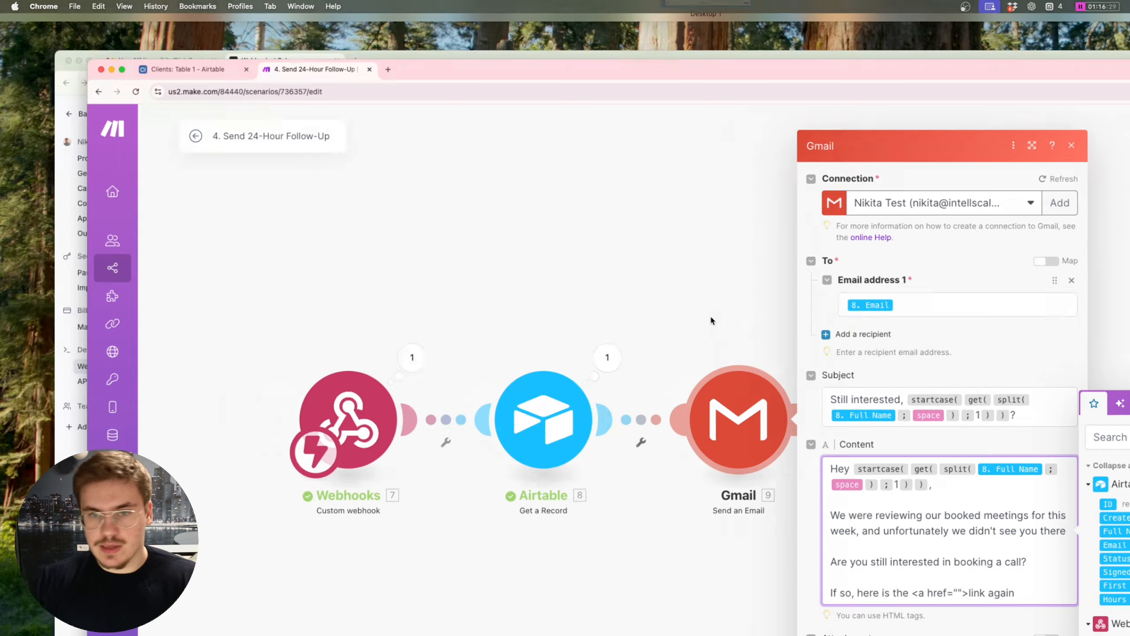
Step: In Cal.com, leave the webhook settings and open Event Types to find the Discovery call
click(532, 388)
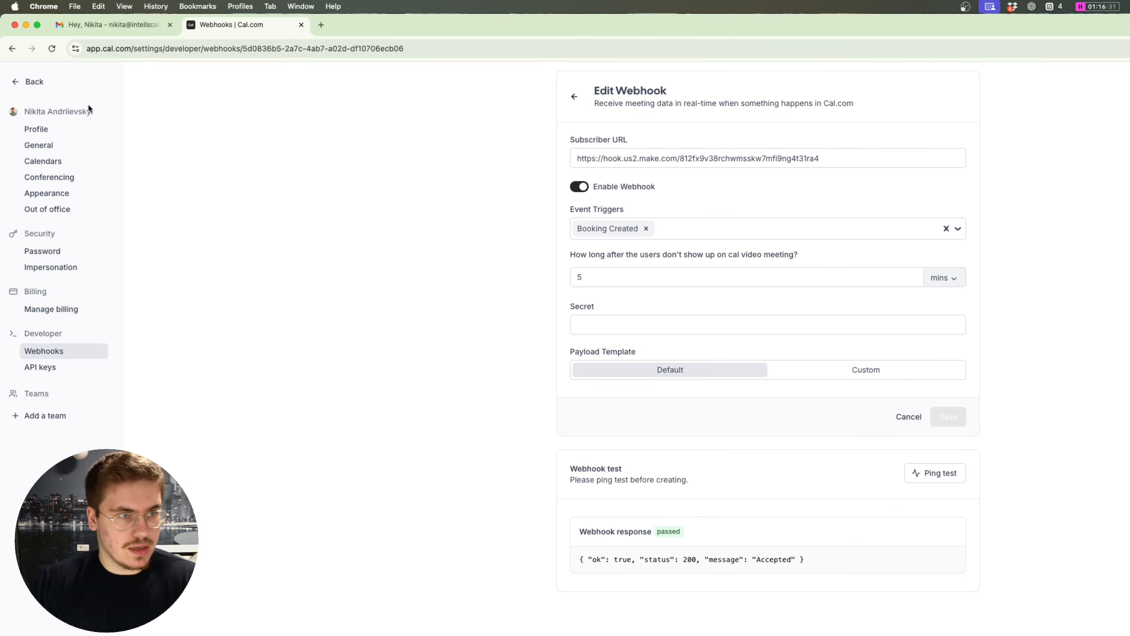
click(17, 82)
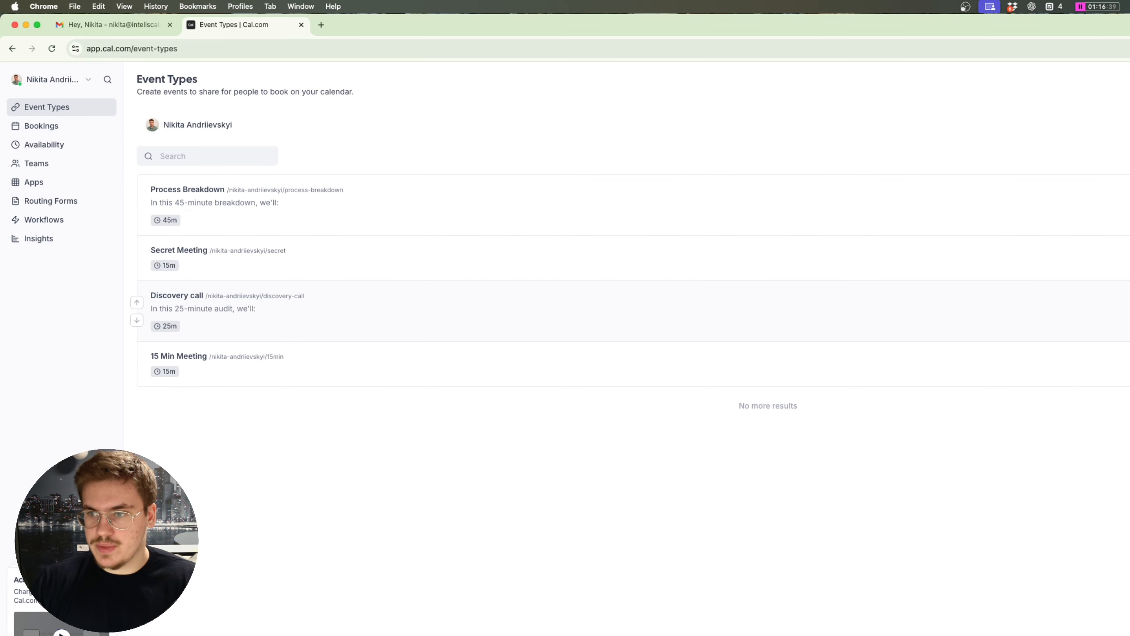
key(ctrl+Up)
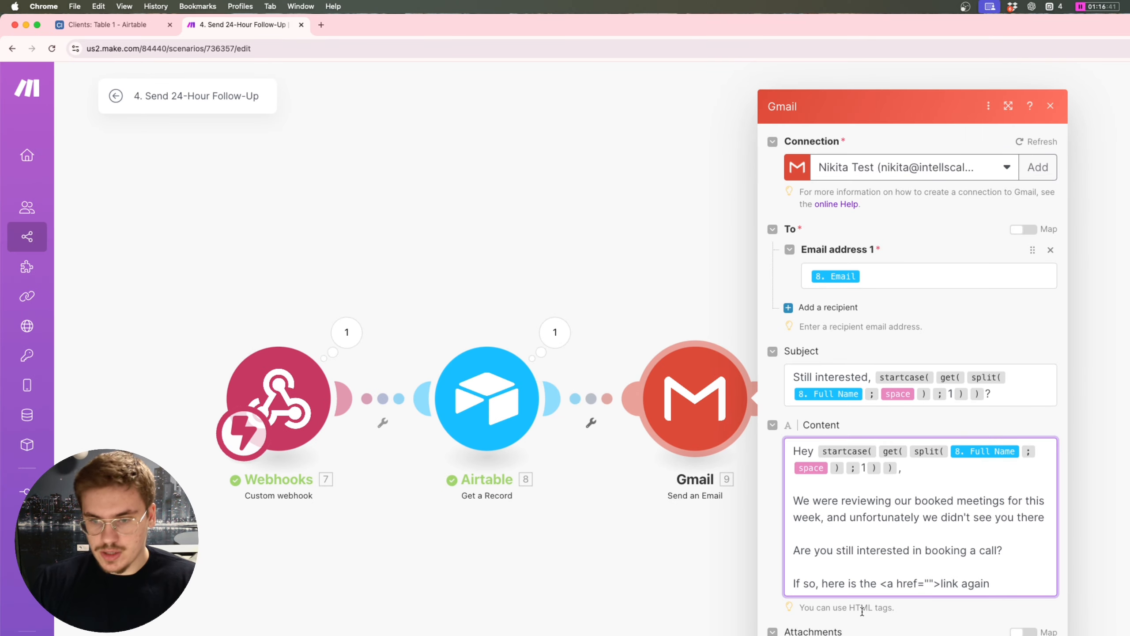
Step: Paste the Cal.com discovery-call URL into the href and close the link with </a>
text(https://cal.com/nikita-andriievskyi/discovery-call)
click(1009, 600)
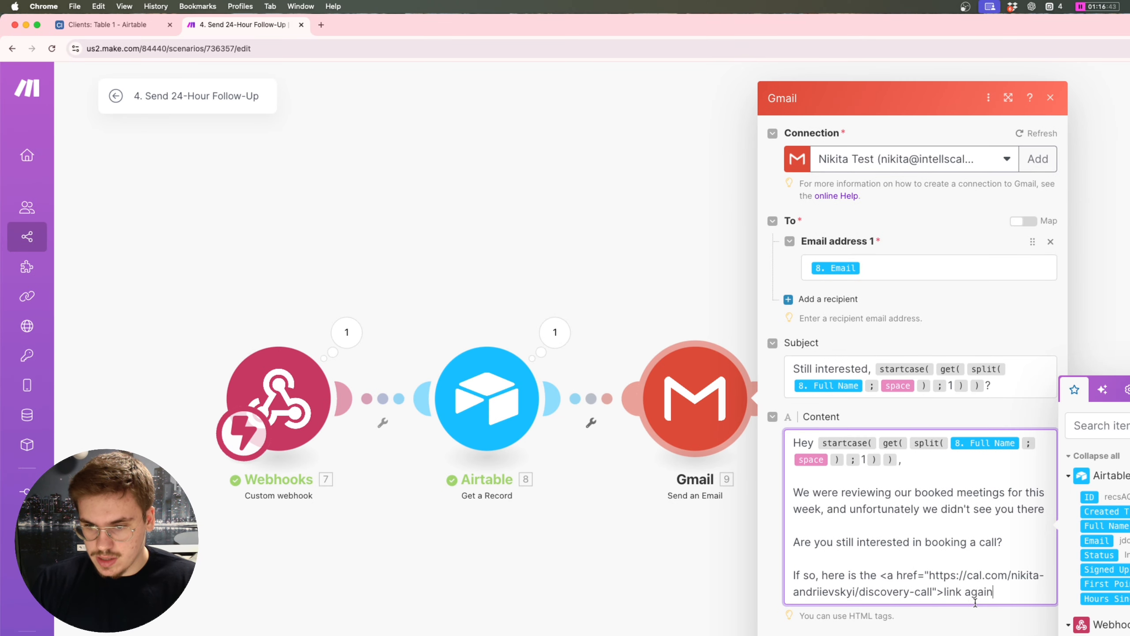
click(964, 595)
text(<a/>)
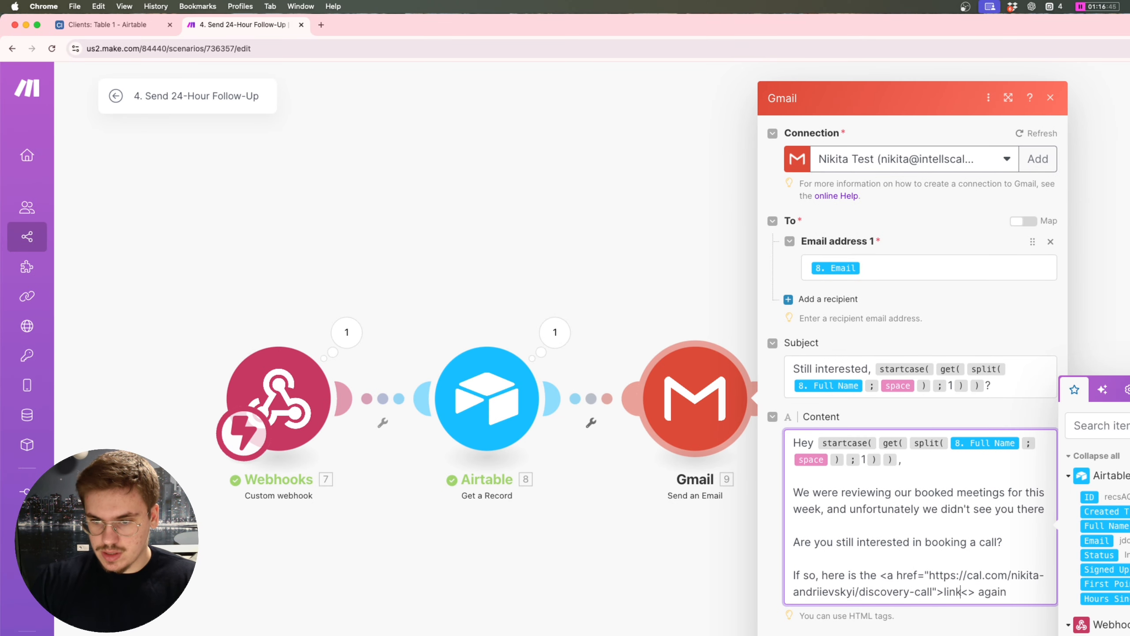
key(Delete)
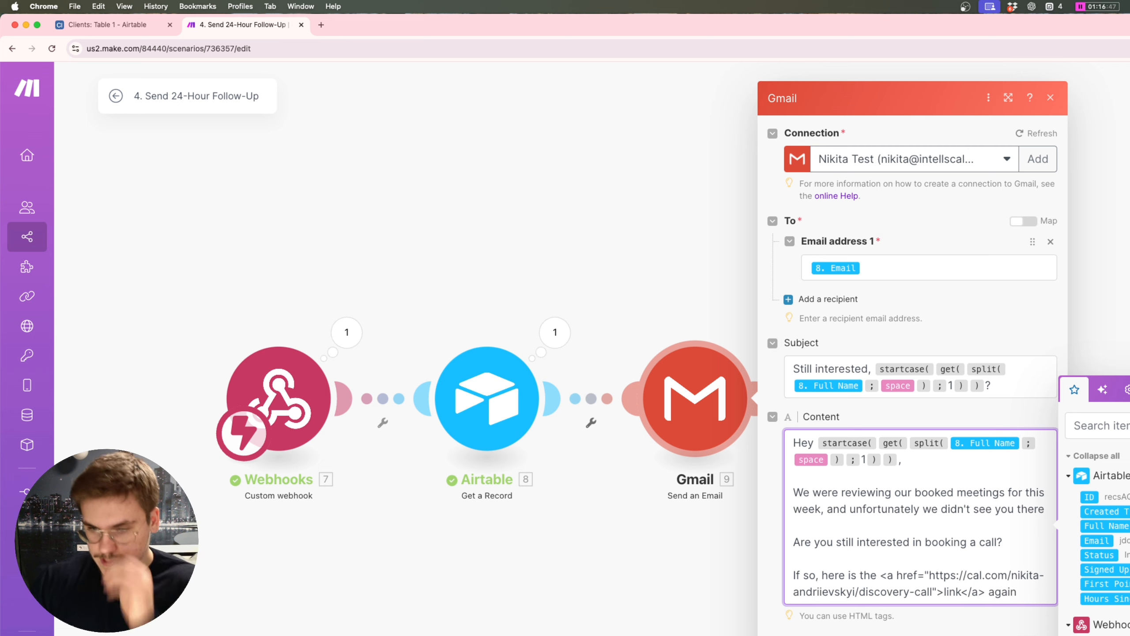
click(970, 592)
text(/)
drag(972, 588, 894, 575)
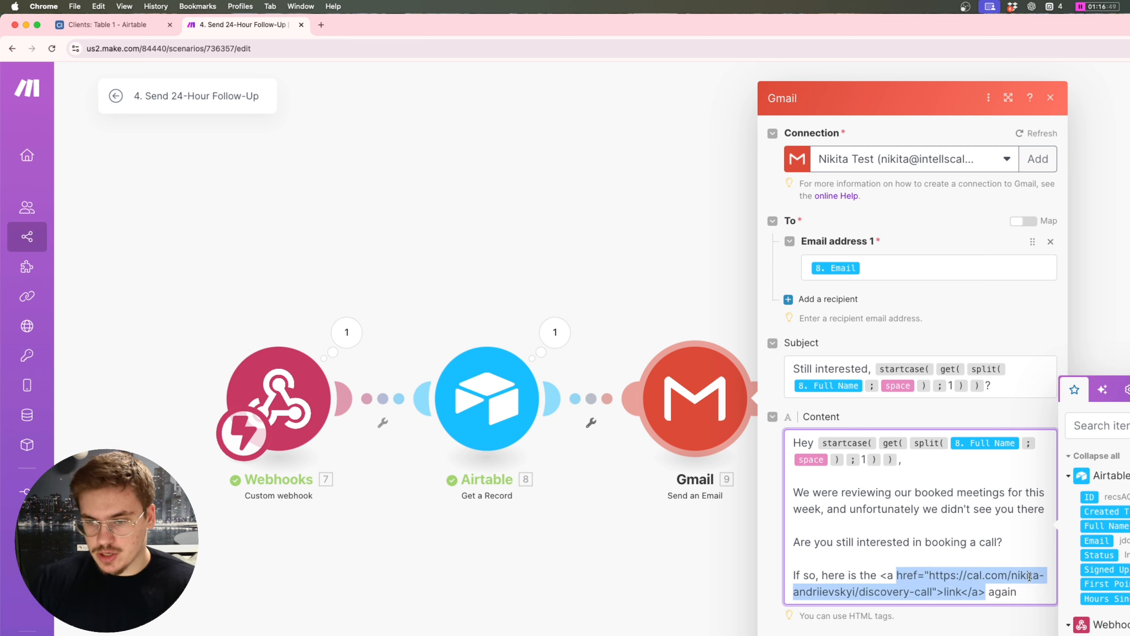
click(1023, 588)
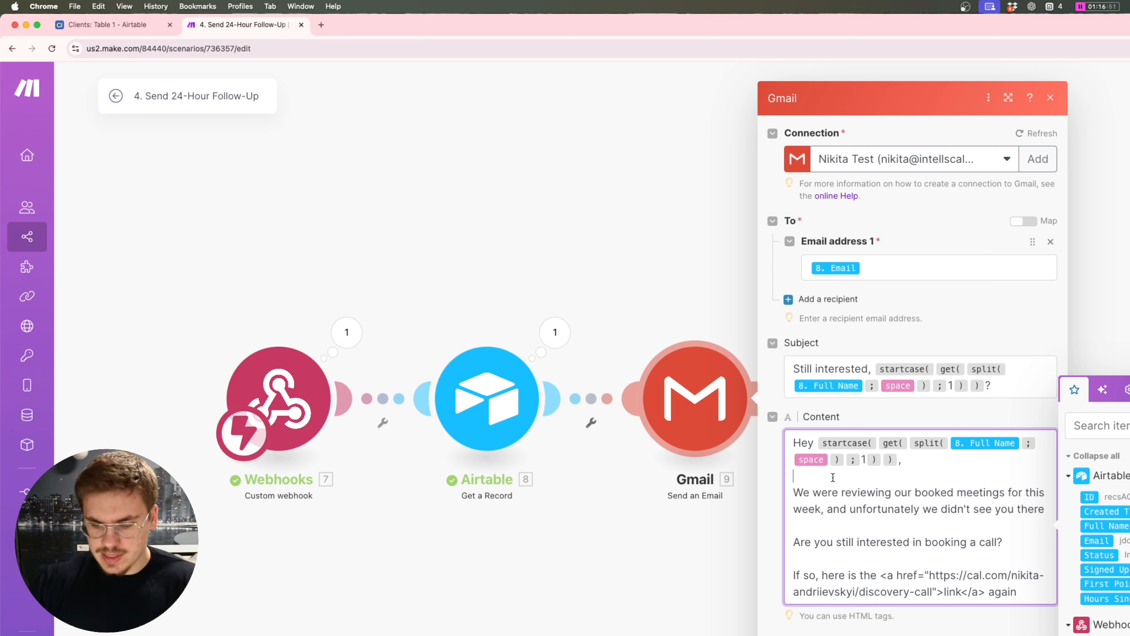
Step: Separate the paragraphs with <br><br>, sign off with 'Best,' and close the Gmail module
text(<br>)
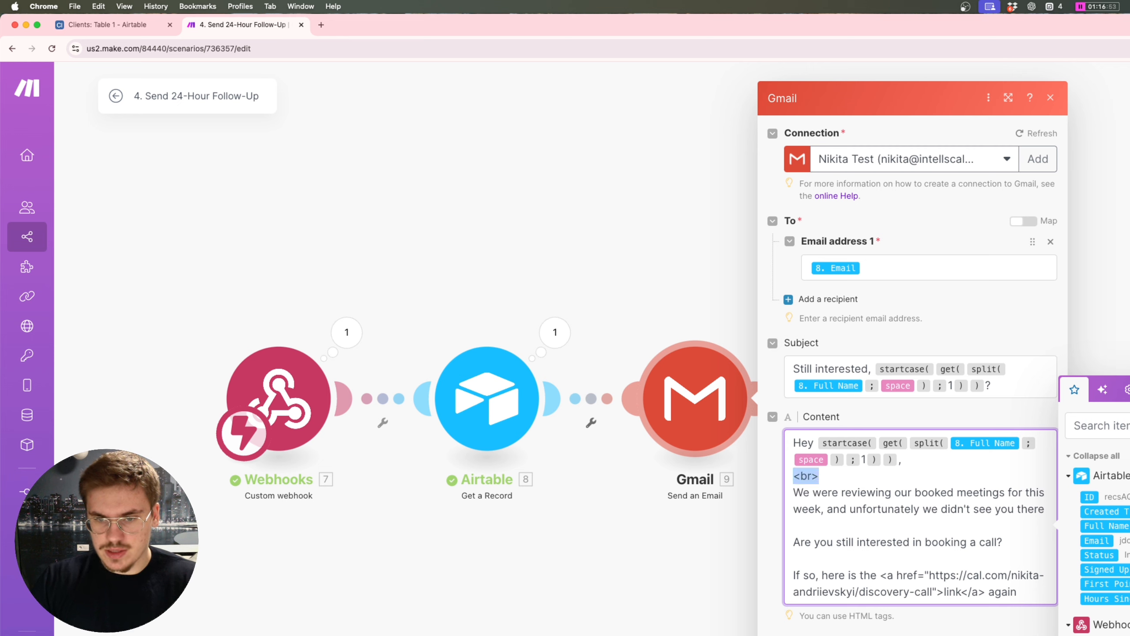
key(Right)
text(<br>)
key(cmd+v)
key(cmd+v)
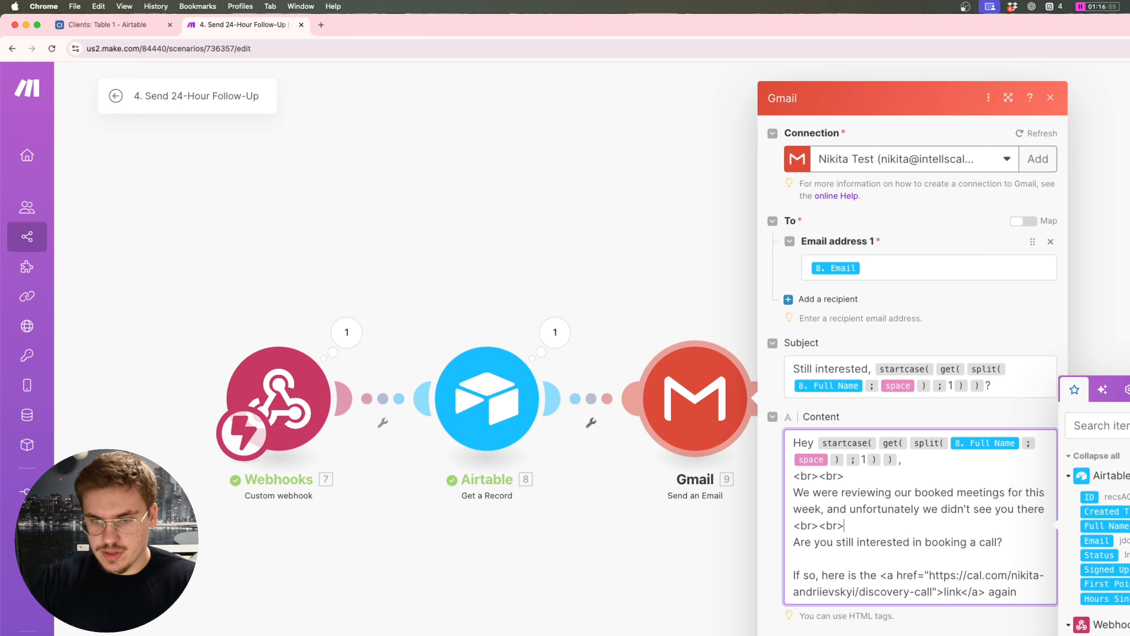
key(super+v)
key(super+v)
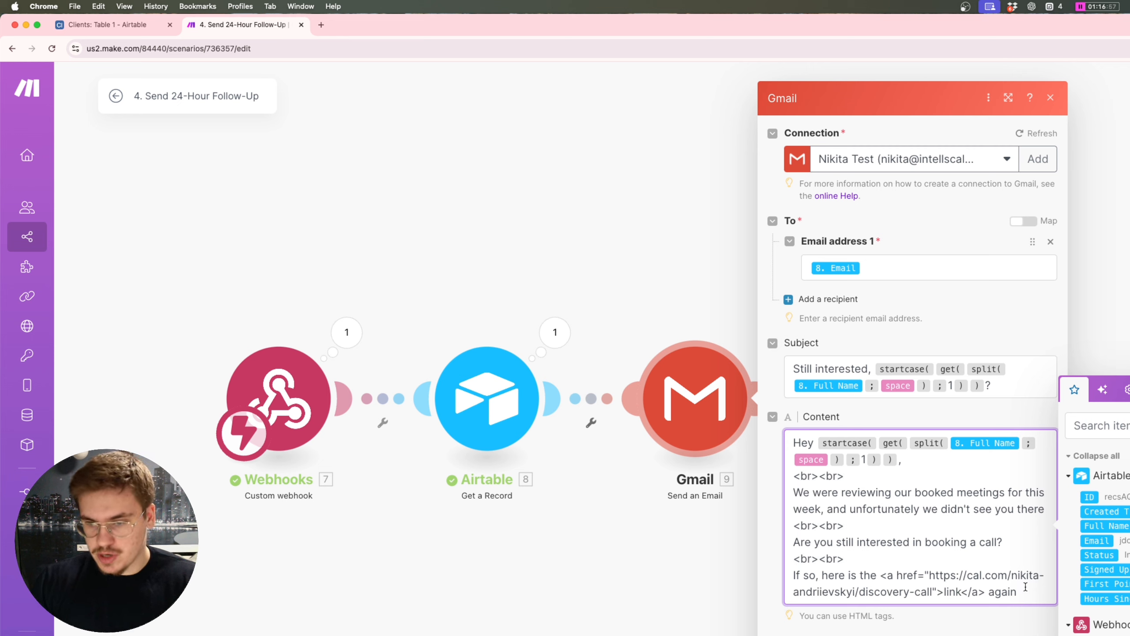
key(Return)
key(super+v)
key(super+v)
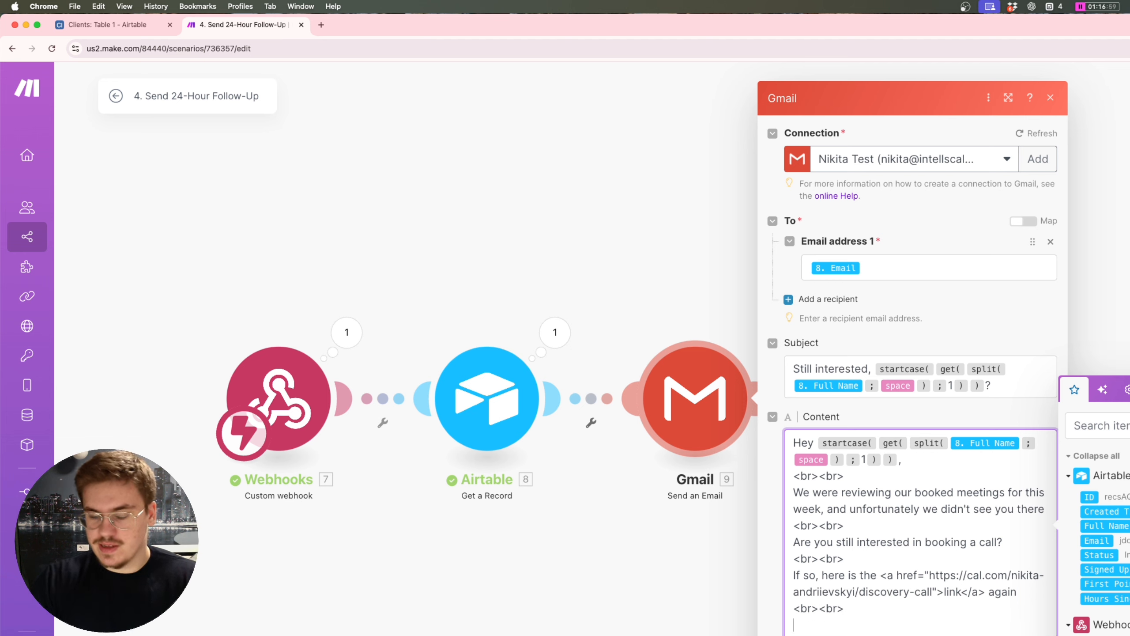
text(Best,)
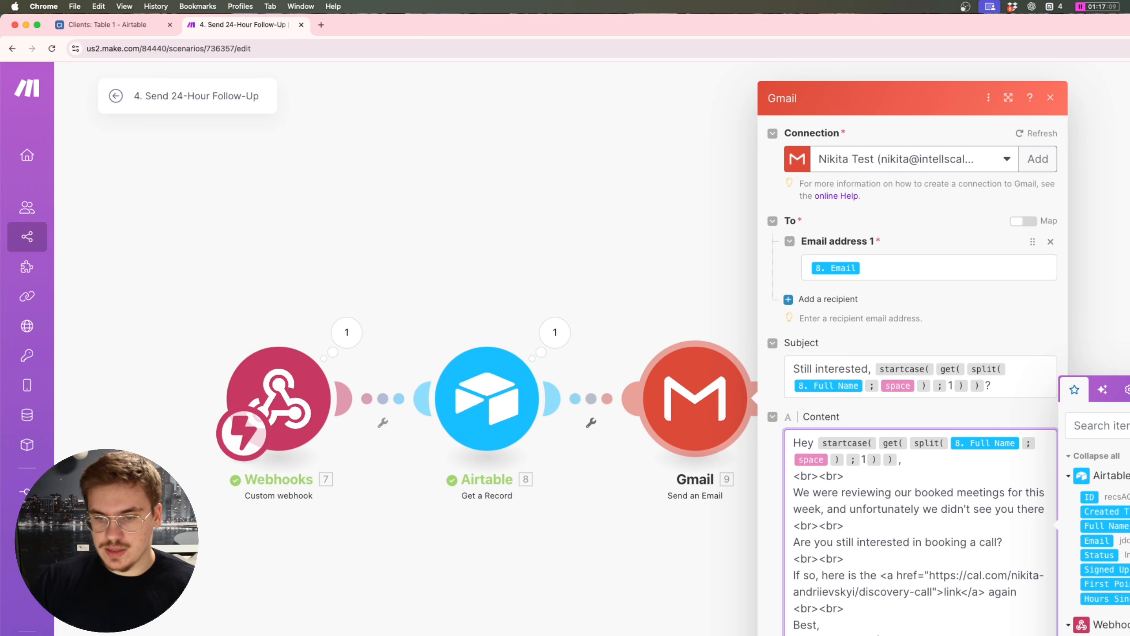
key(Escape)
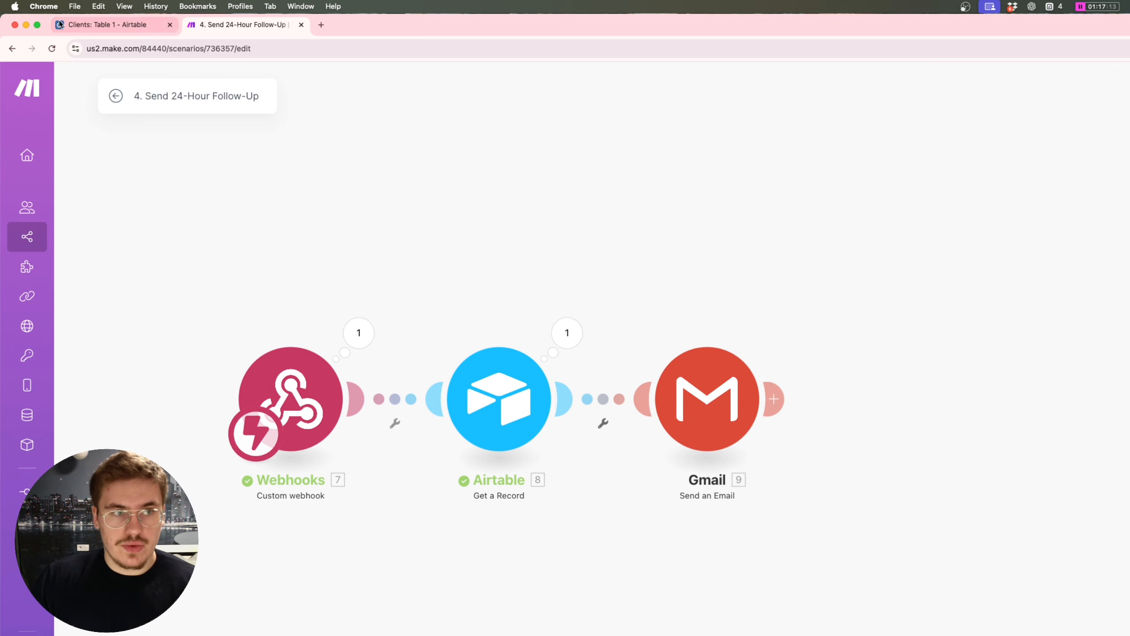
click(107, 25)
Step: Check Airtable's 24-Hour Follow-Up view, then review the Gmail email's link sentence in Make
click(99, 76)
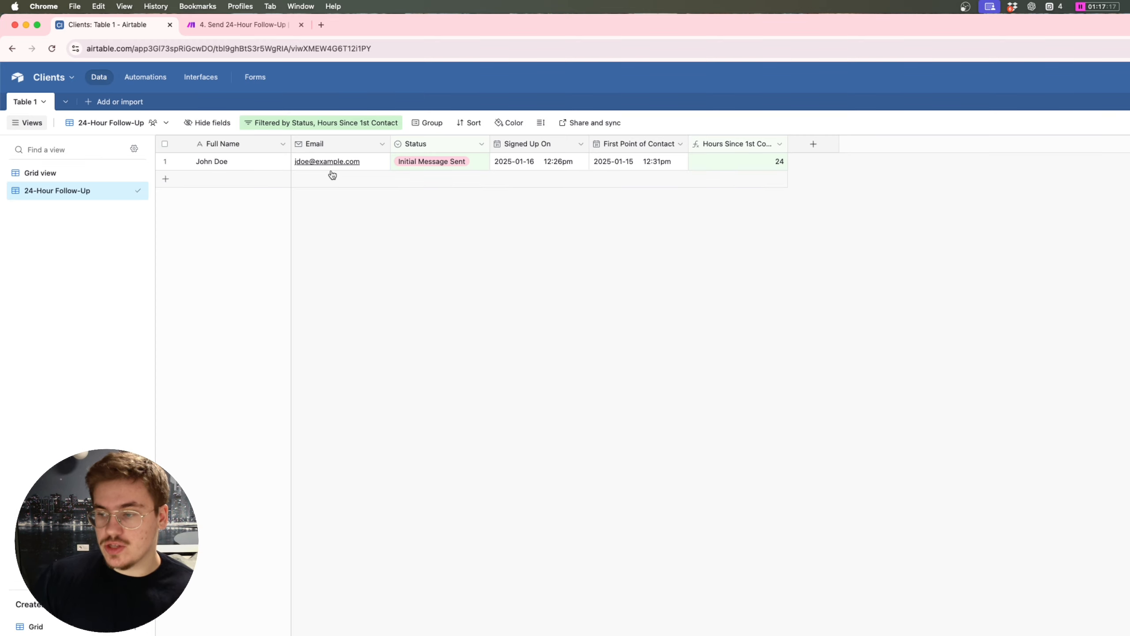
click(240, 25)
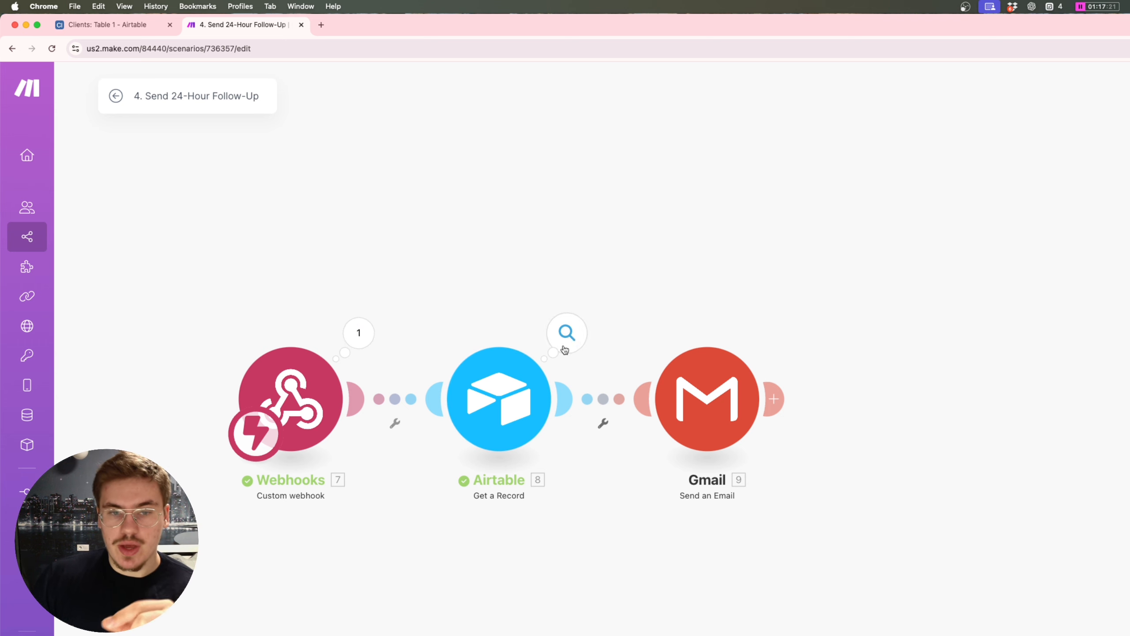
click(695, 385)
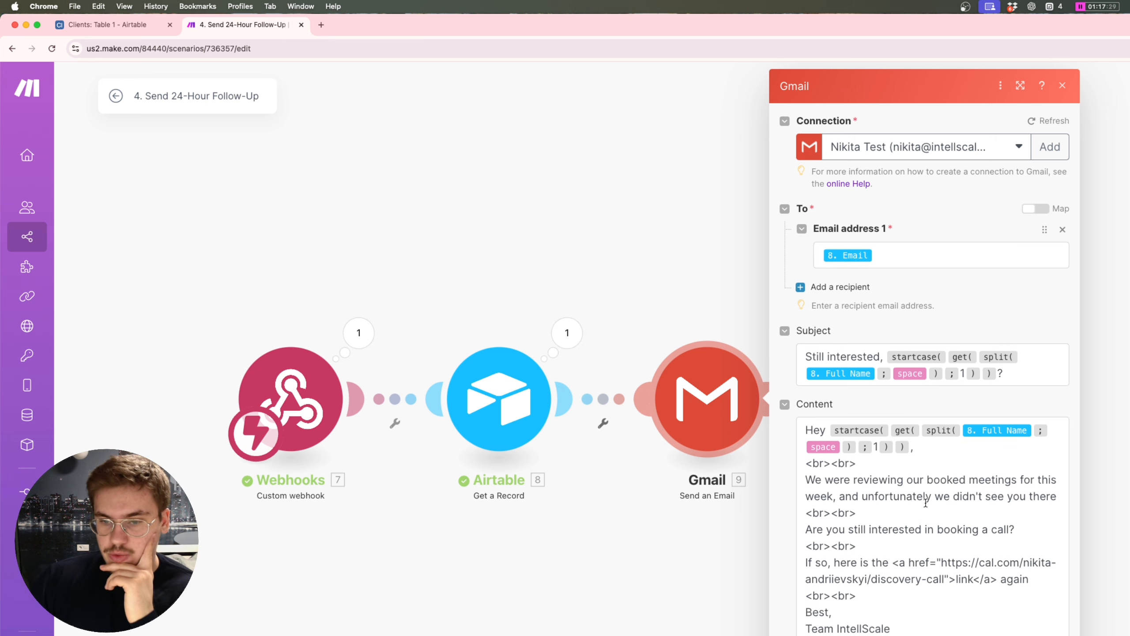
drag(903, 596, 800, 564)
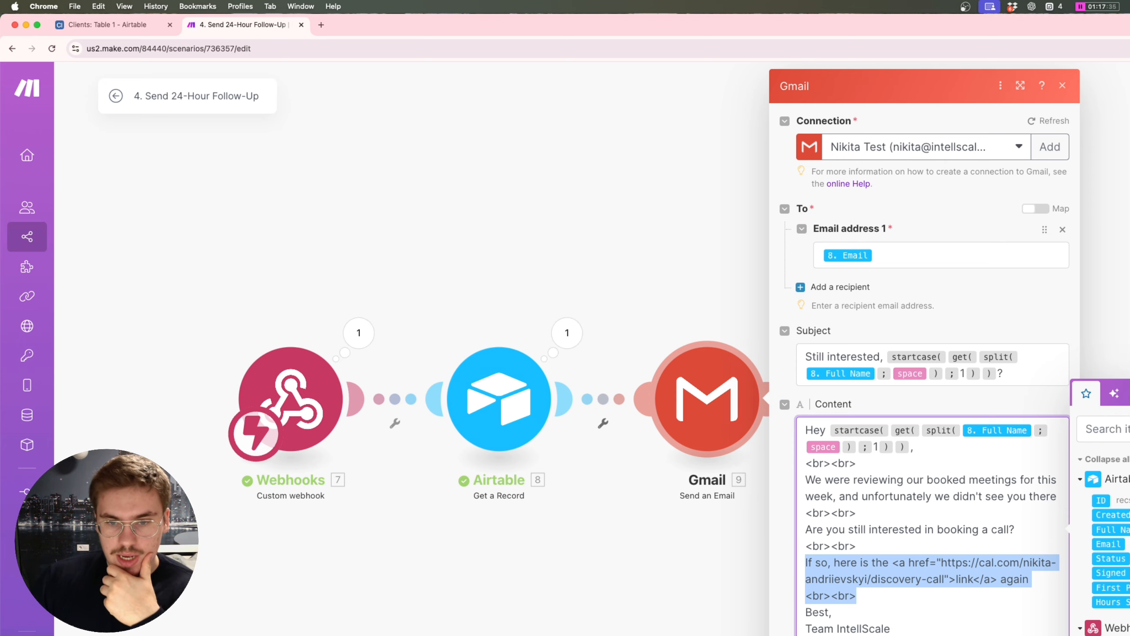
key(Escape)
Step: Add an Airtable Update a Record module after Gmail that sets Status to 1st Follow-Up Sent
click(784, 396)
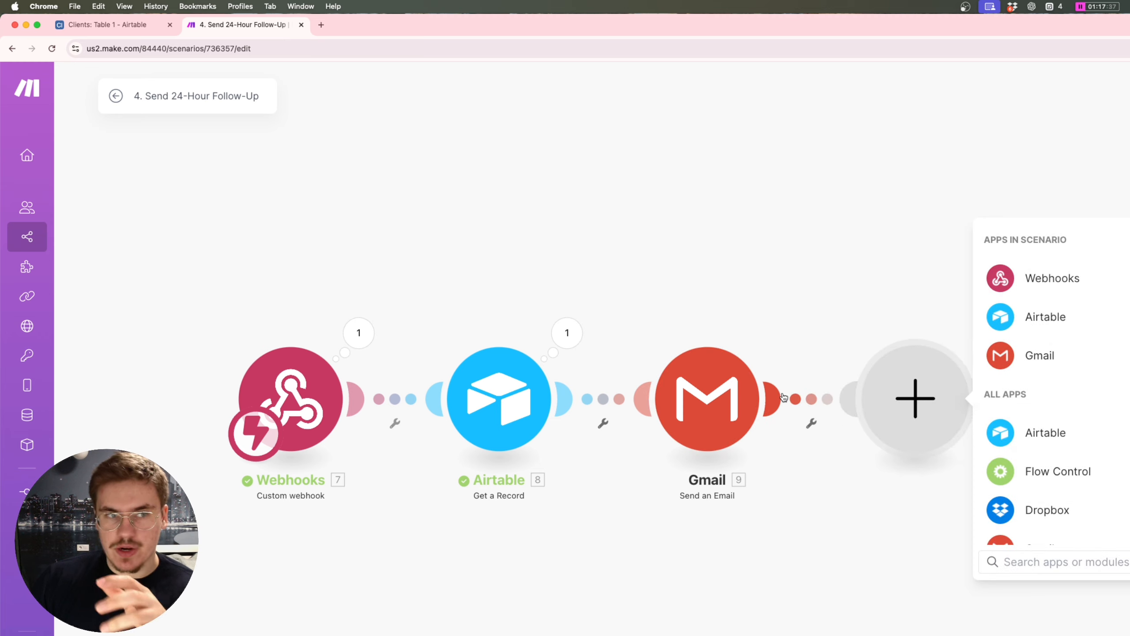
text(update)
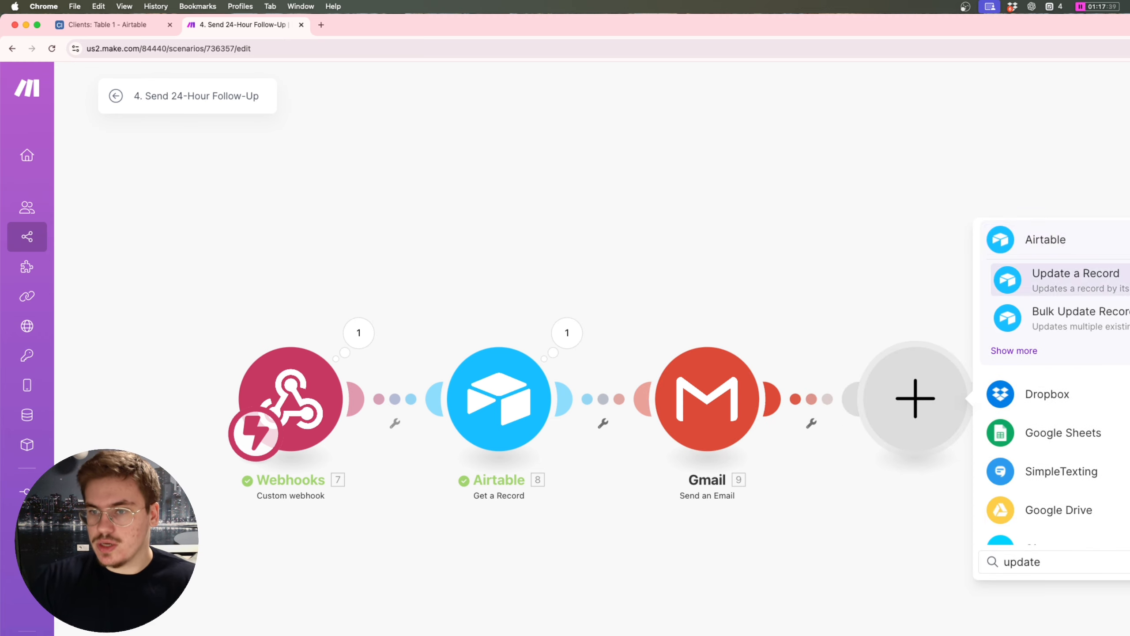
key(Return)
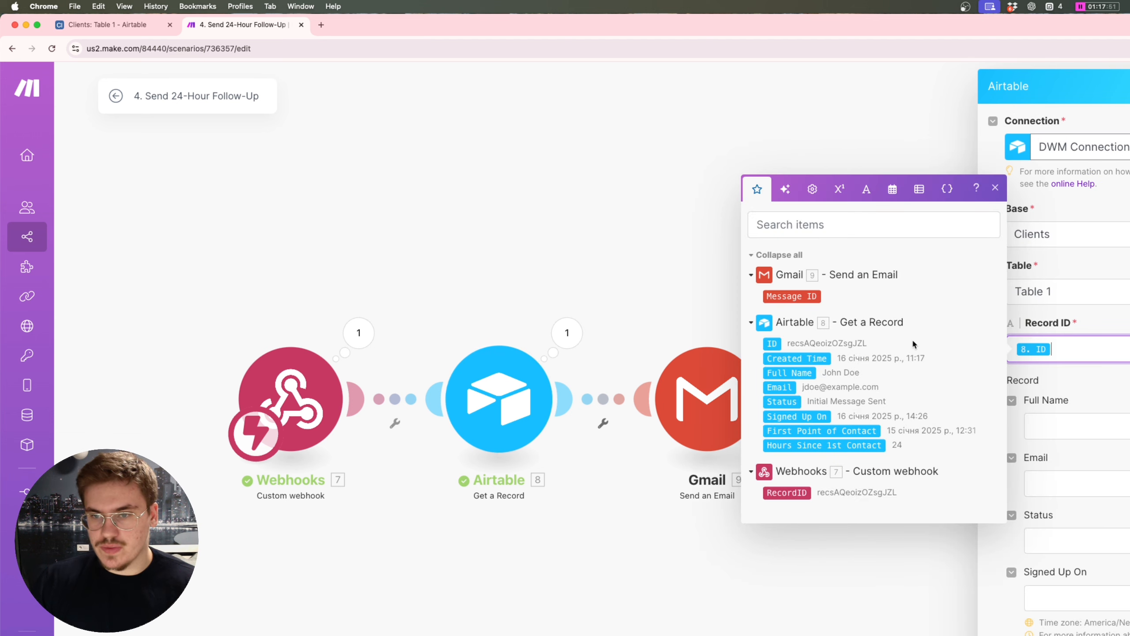
scroll(1118, 417, down, 3)
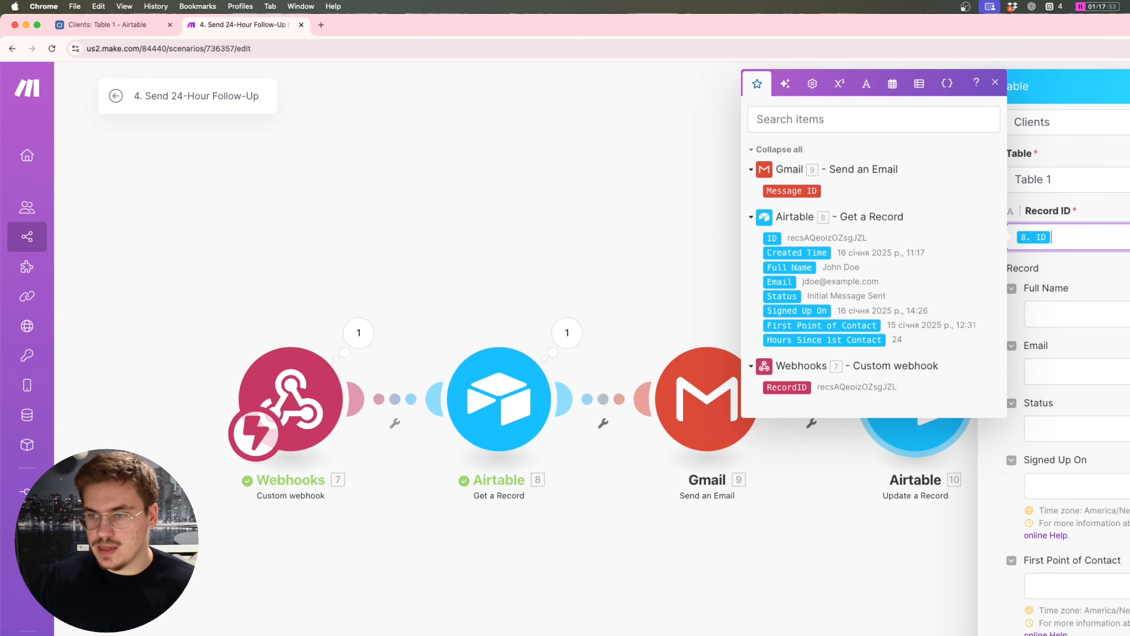
click(1077, 428)
click(1108, 524)
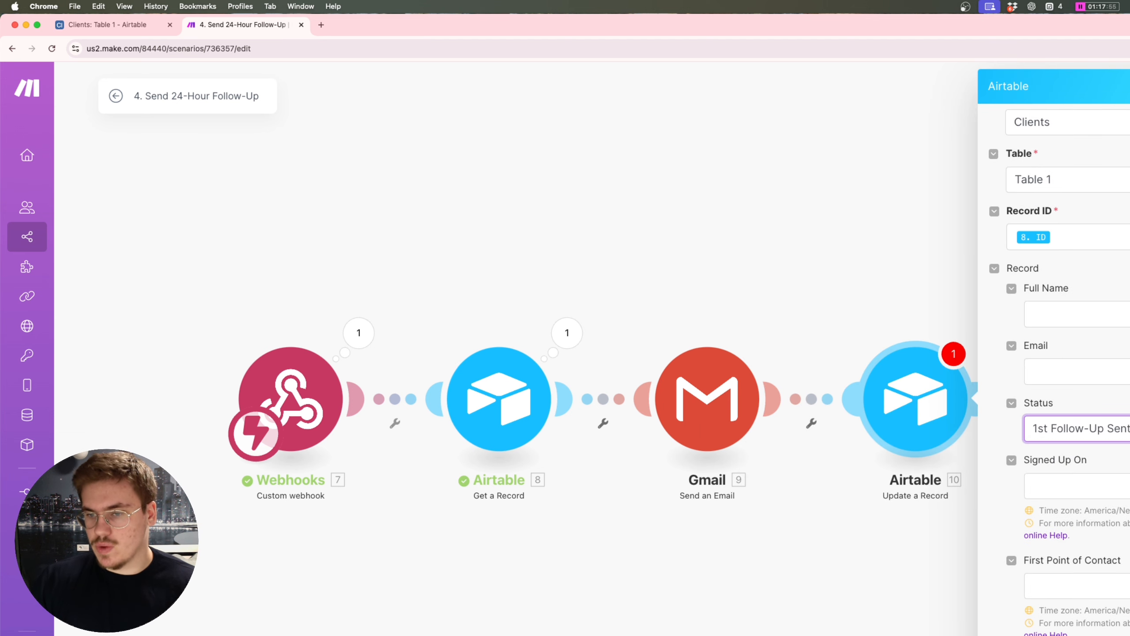
key(Escape)
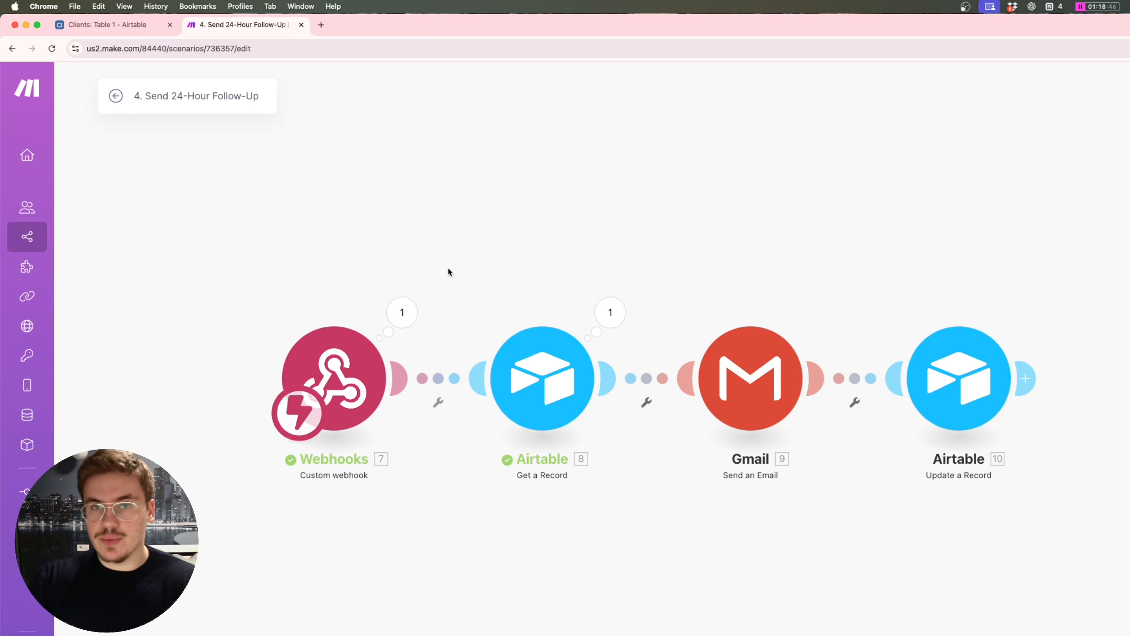
Step: Leave the Make scenario and return to Airtable's Clients table
click(116, 95)
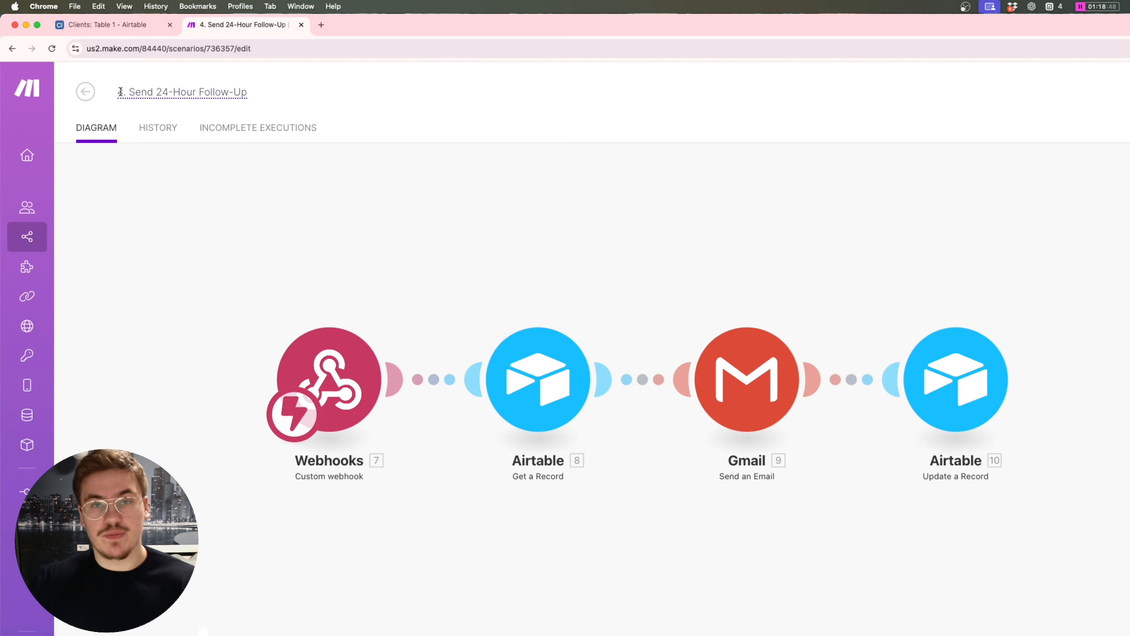
click(86, 91)
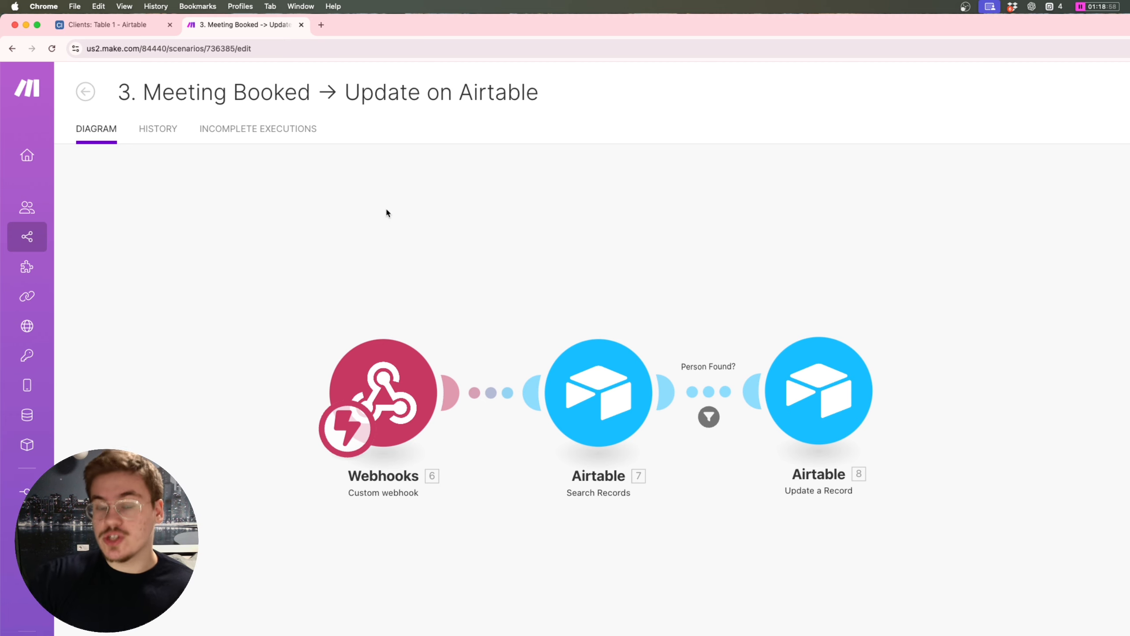
click(111, 27)
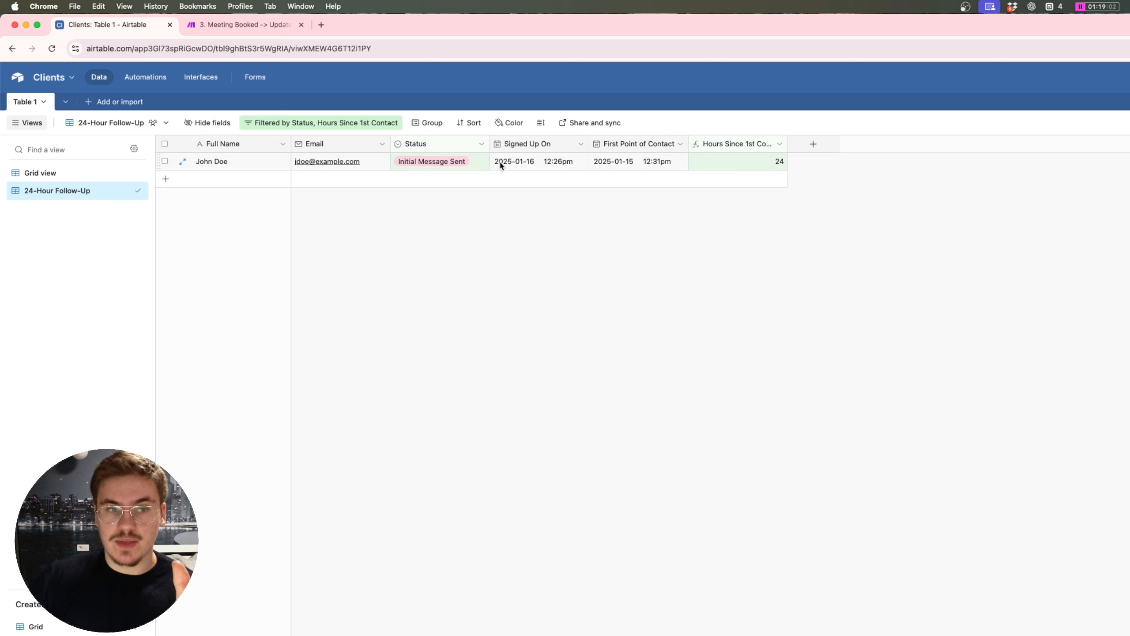
Step: Set the lead's Status to Meeting Booked and check it in Grid view
double_click(469, 161)
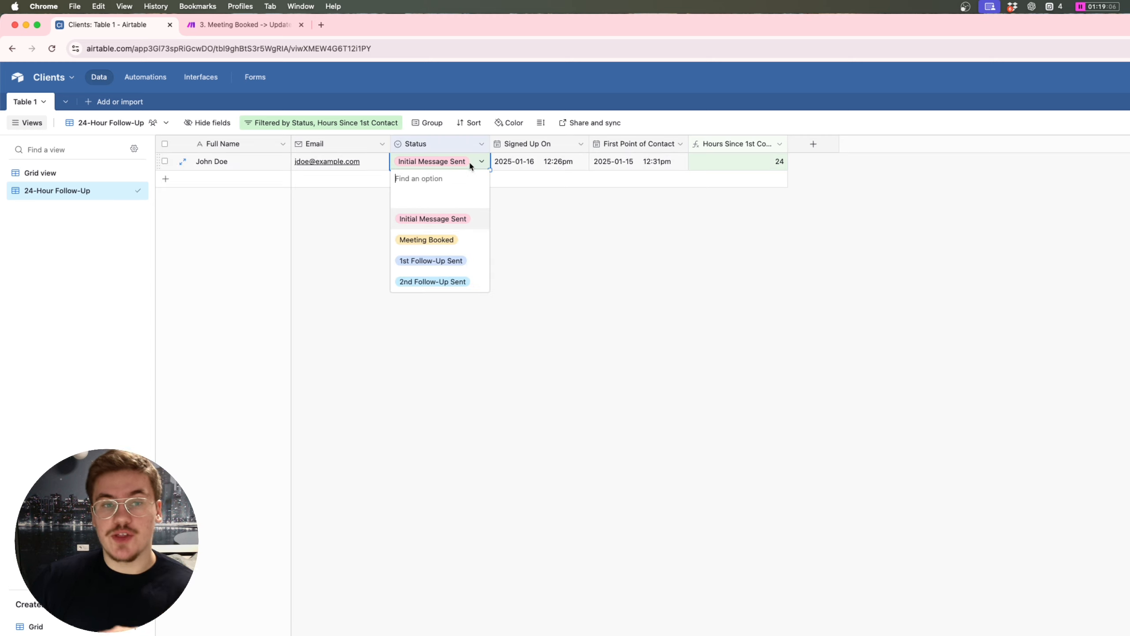
click(461, 244)
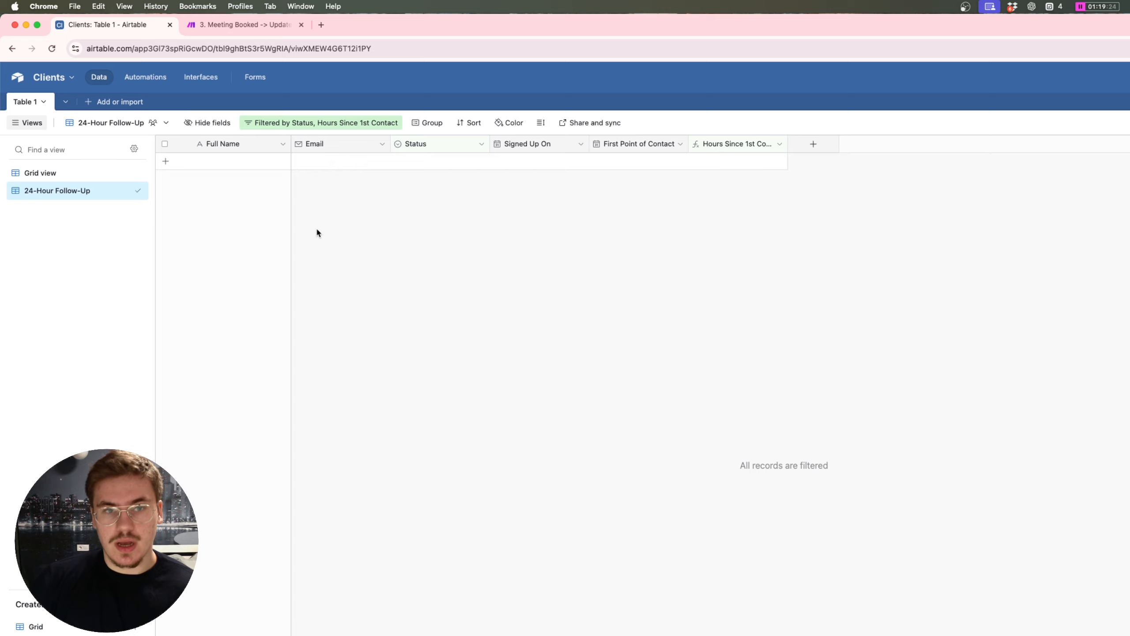
click(79, 174)
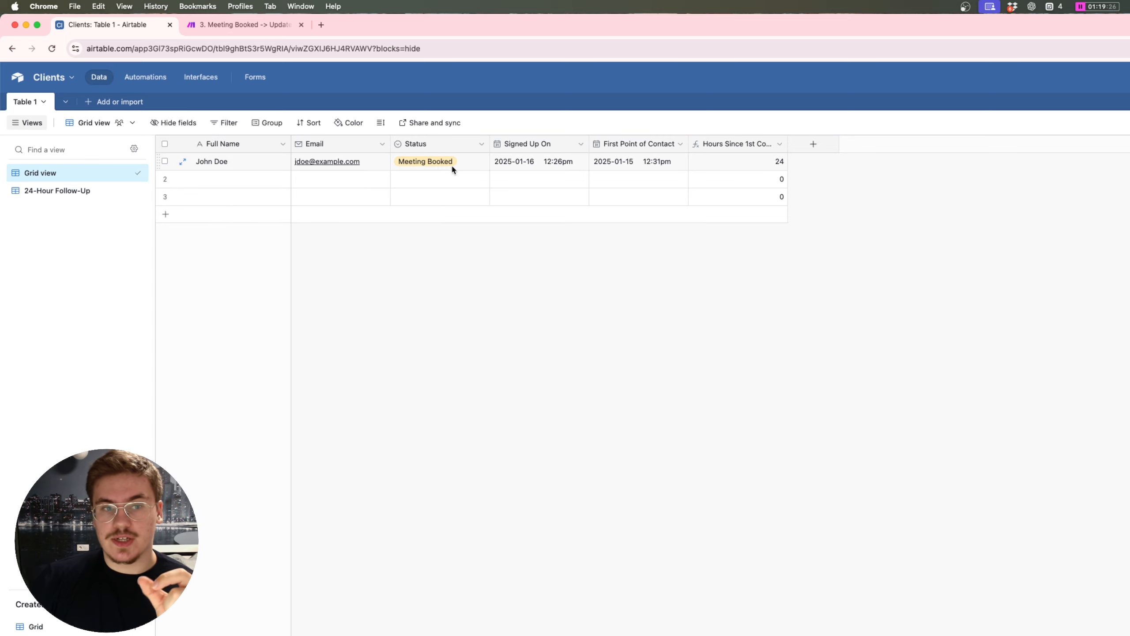
click(440, 167)
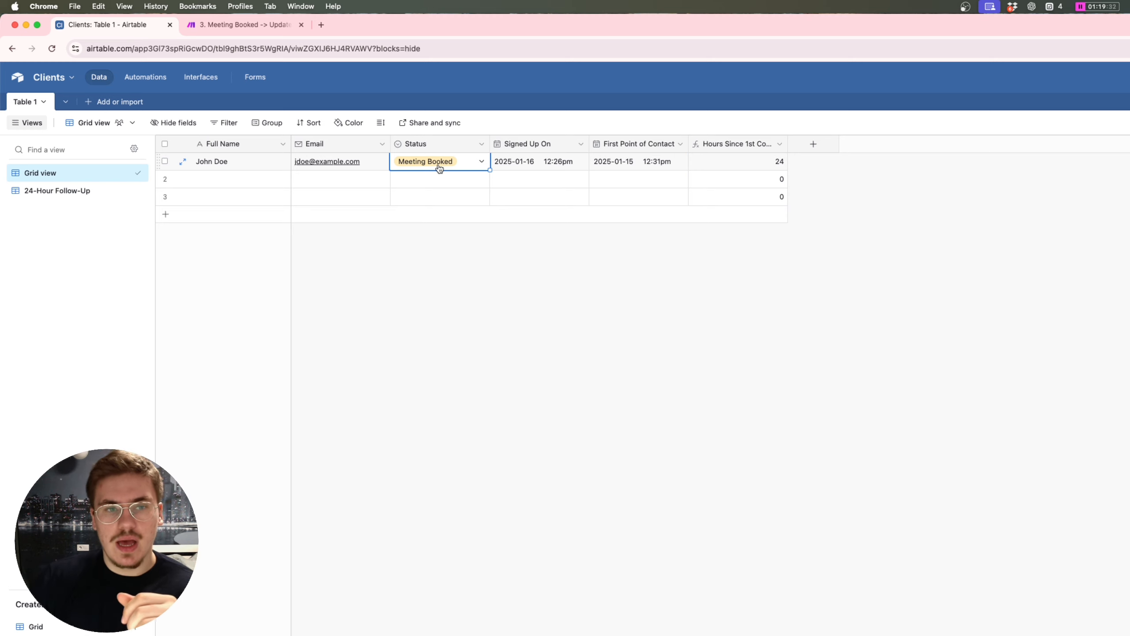
click(440, 167)
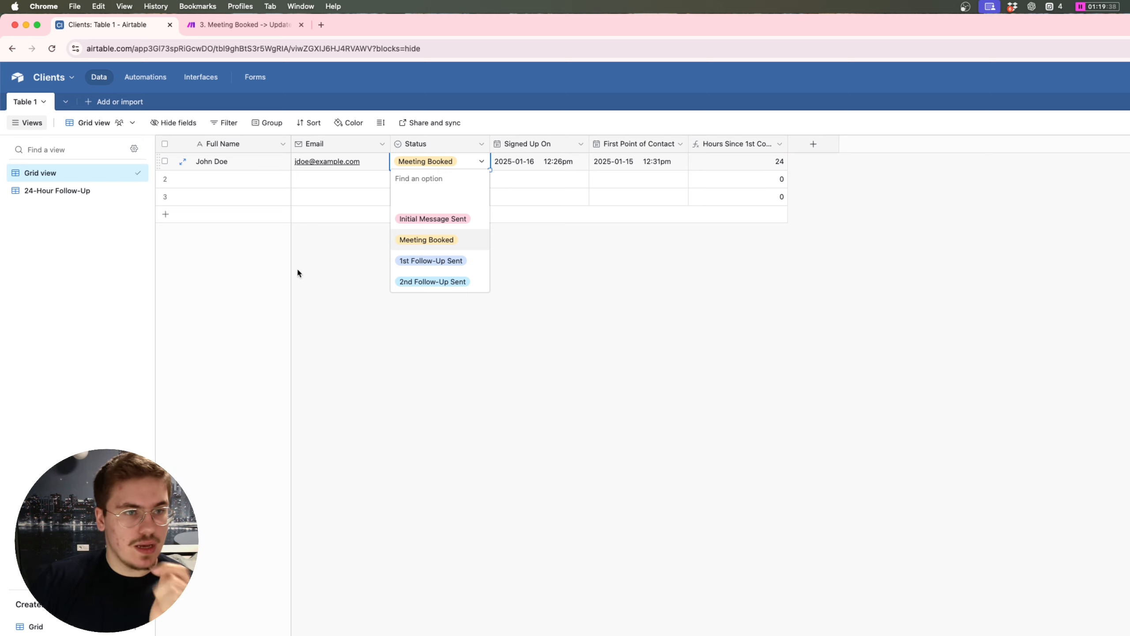
click(342, 270)
Step: Duplicate the 24-Hour Follow-Up view and start trimming the copy's name
click(68, 190)
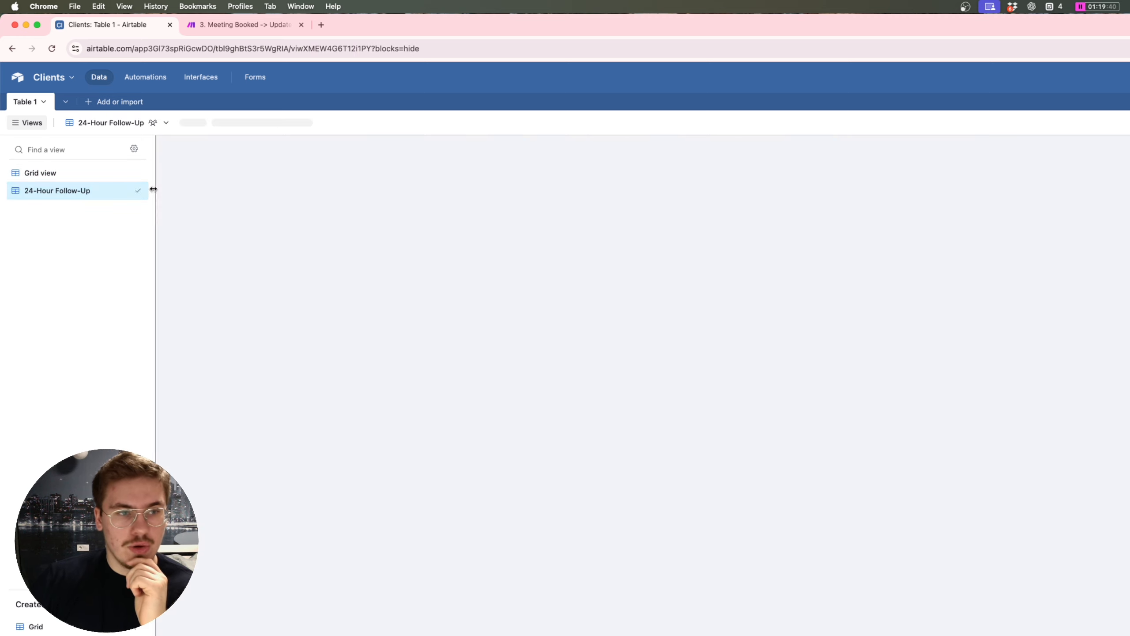
click(141, 194)
click(215, 244)
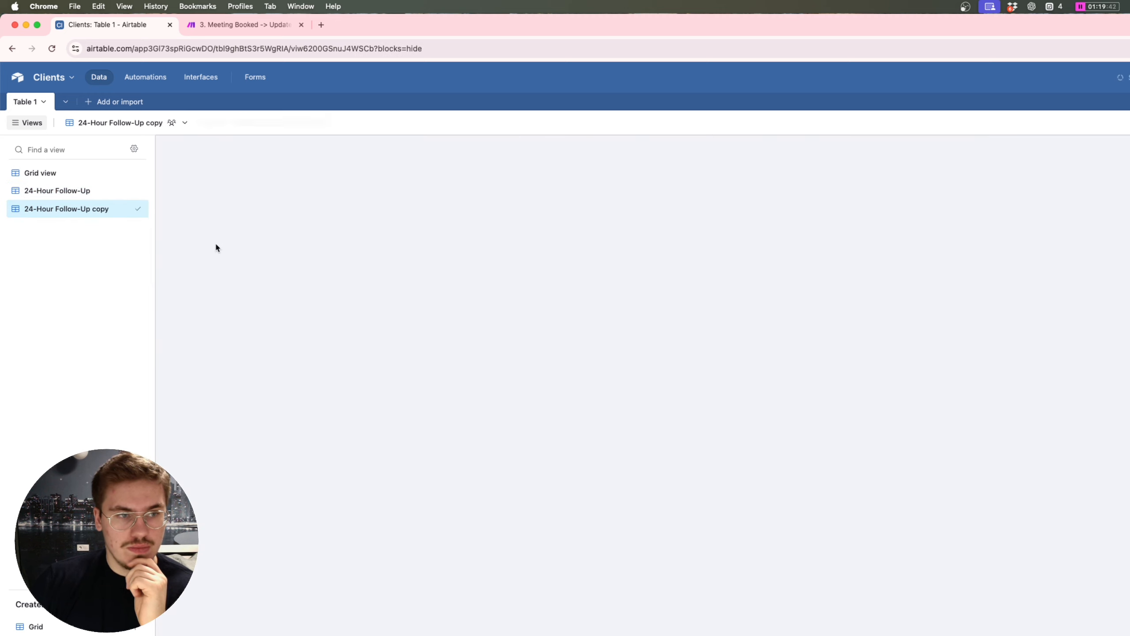
key(Right)
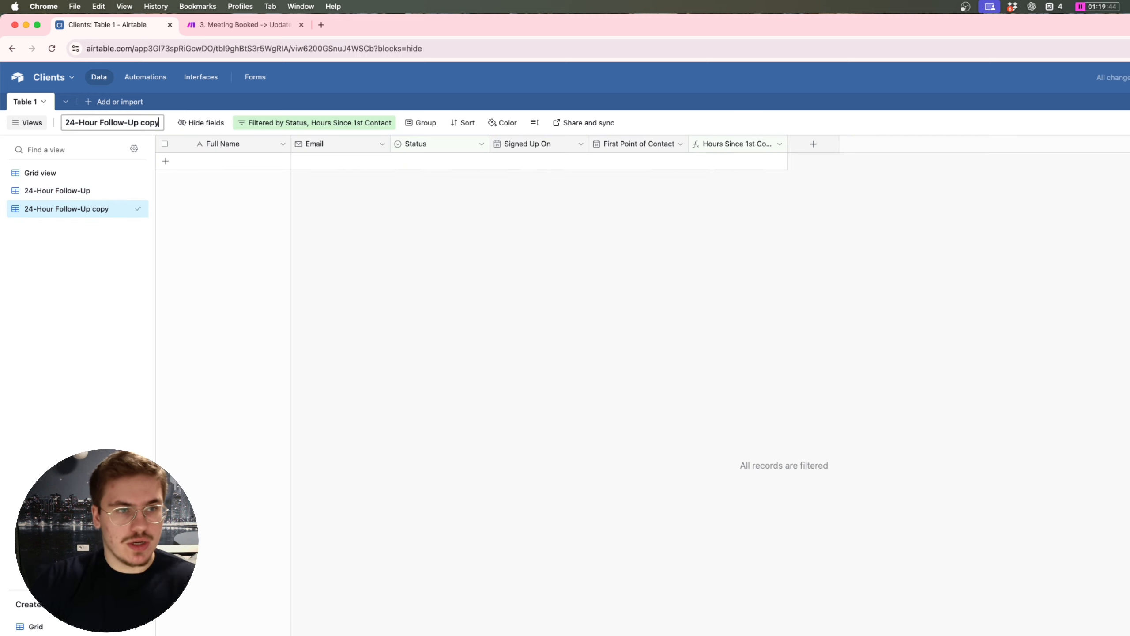
key(BackSpace)
key(BackSpace)
key(BackSpace)
key(BackSpace)
key(BackSpace)
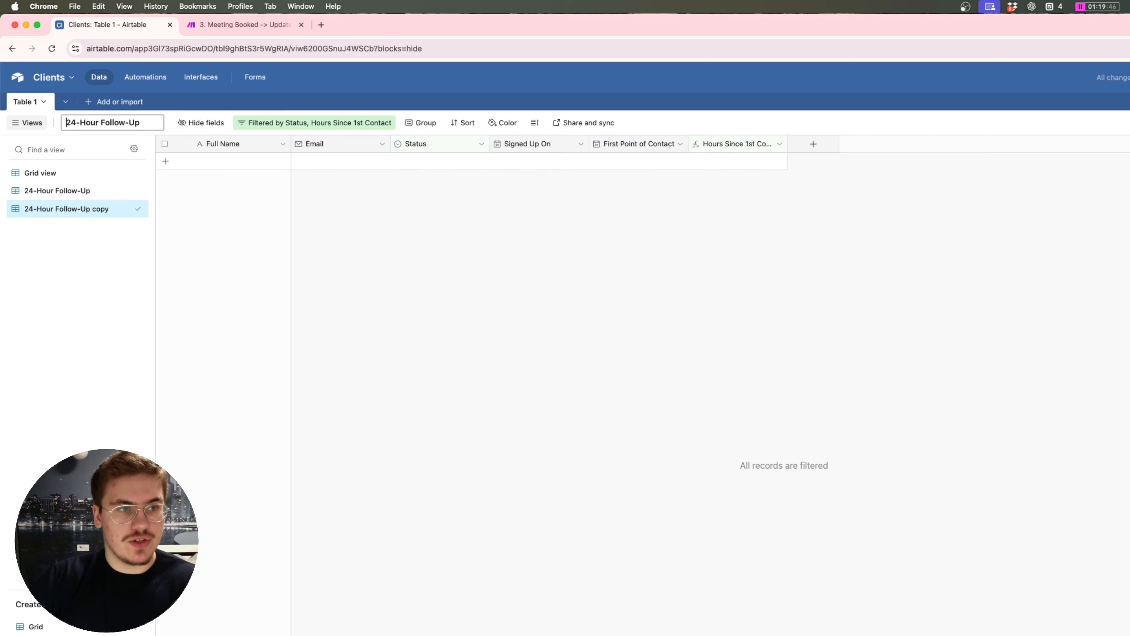
Step: Rename the duplicated view to 72-Hour Follow-Up
key(BackSpace)
key(BackSpace)
text(72)
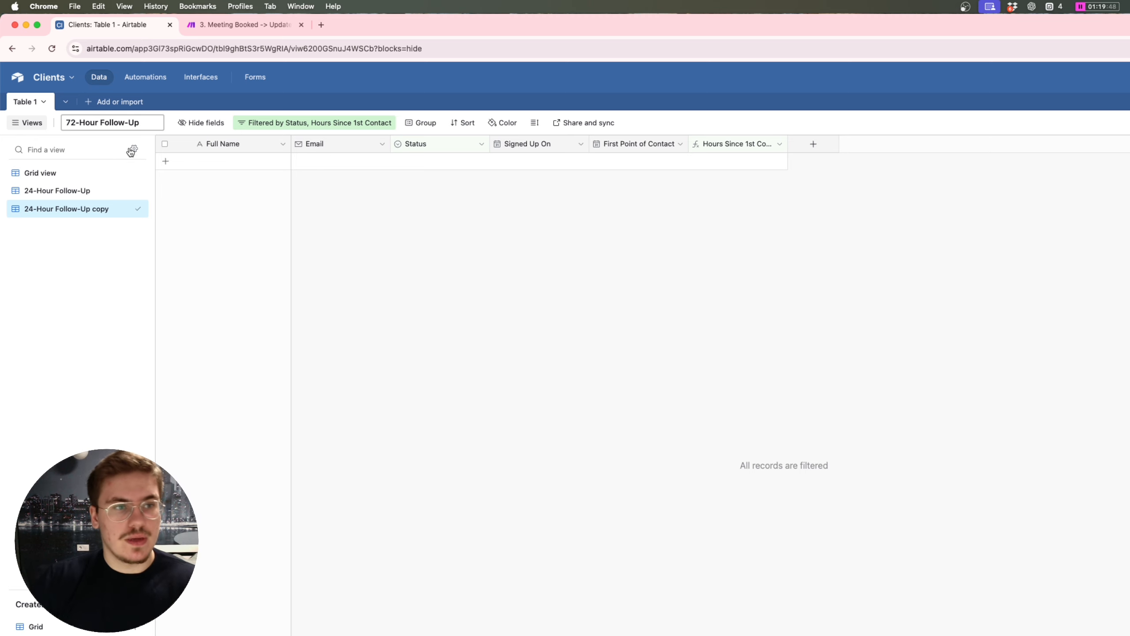
key(Return)
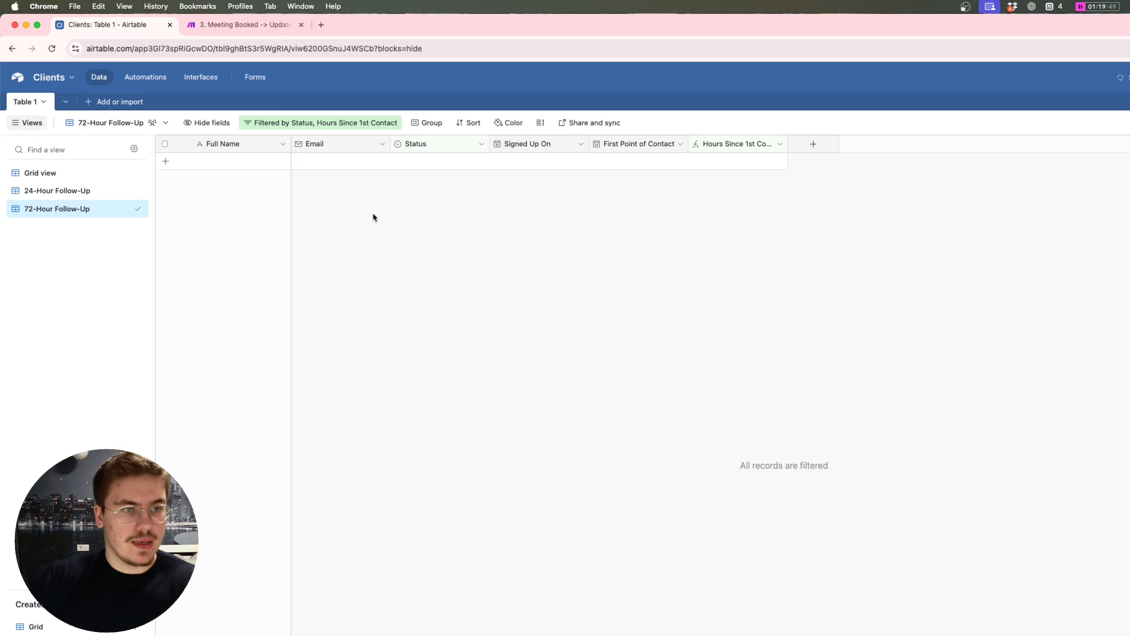
Step: Change the view's filter to Hours Since 1st Contact ≥ 72 and remove the < 72 condition
click(348, 122)
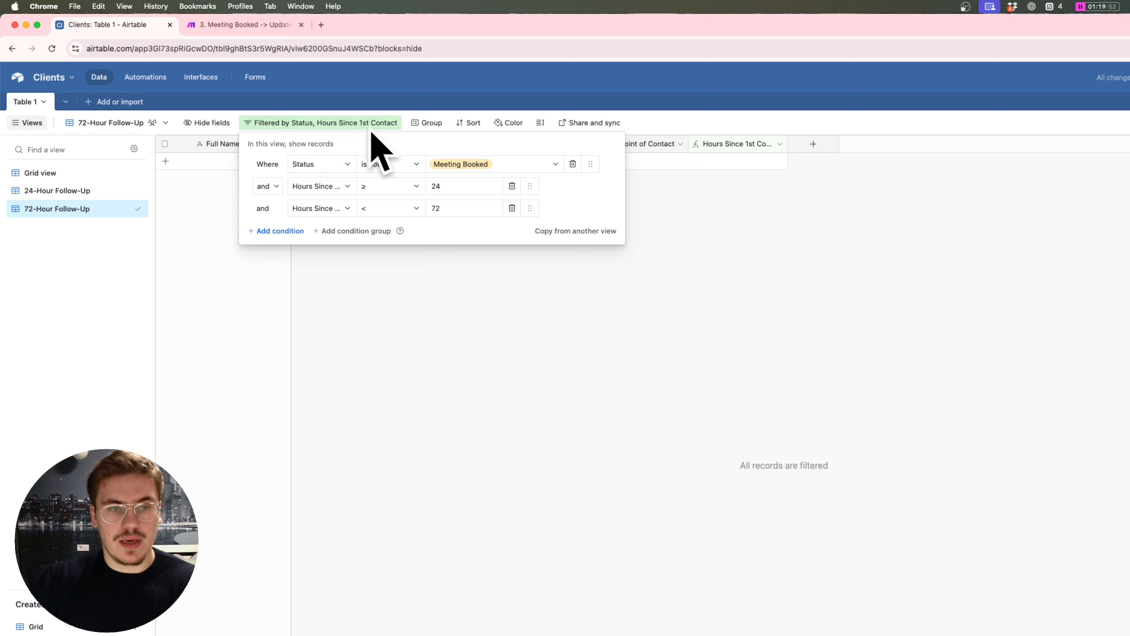
click(452, 186)
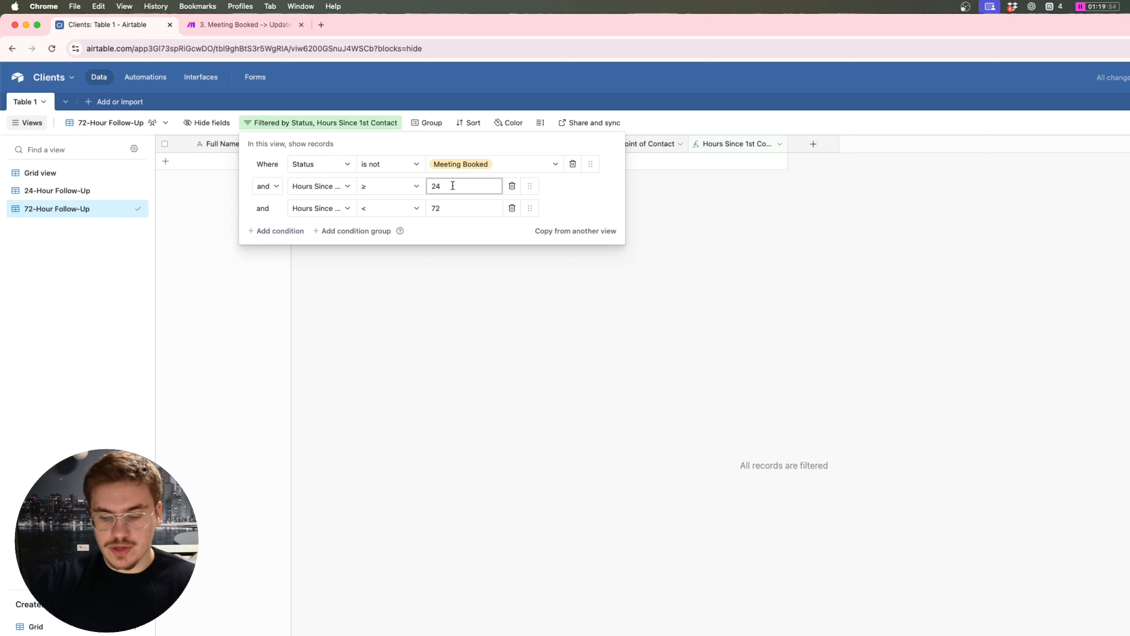
key(BackSpace)
key(BackSpace)
text(72)
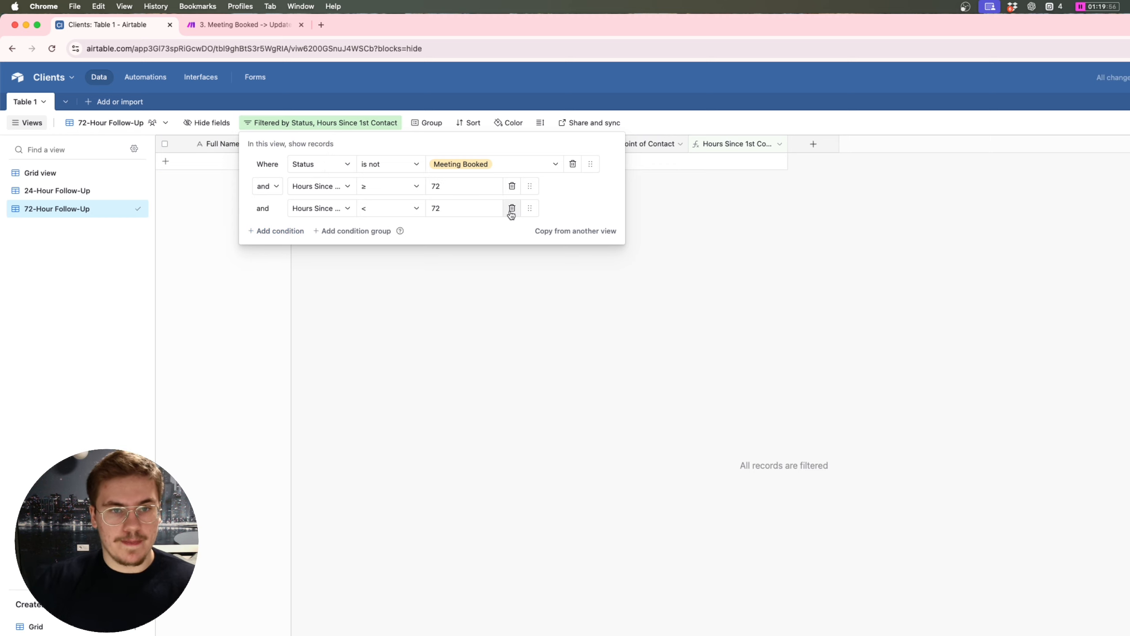
click(512, 209)
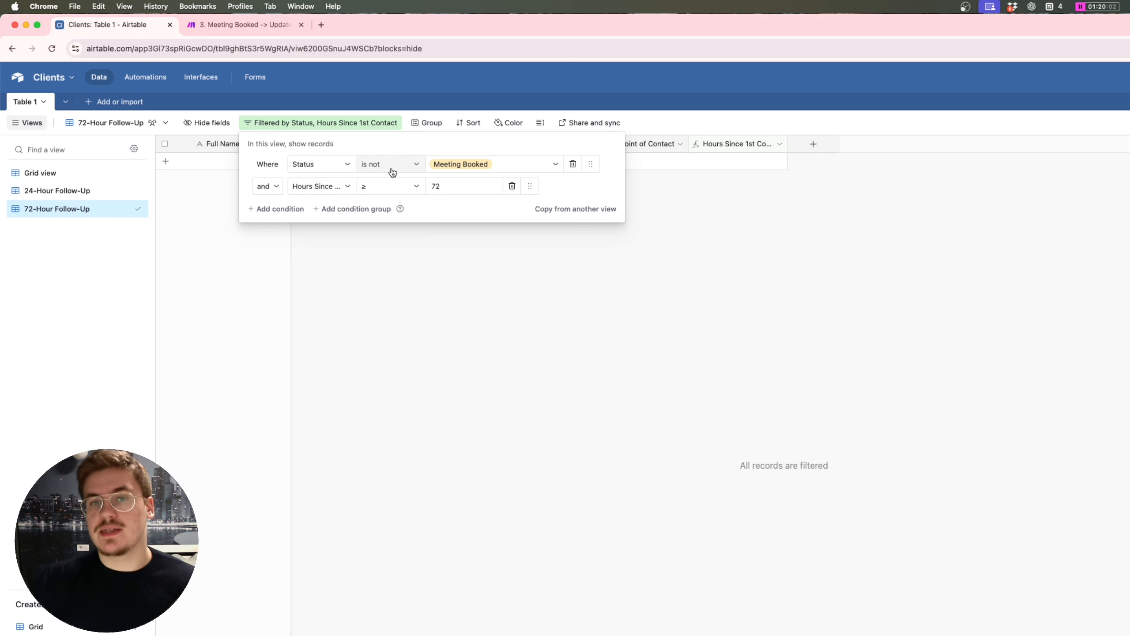
click(837, 276)
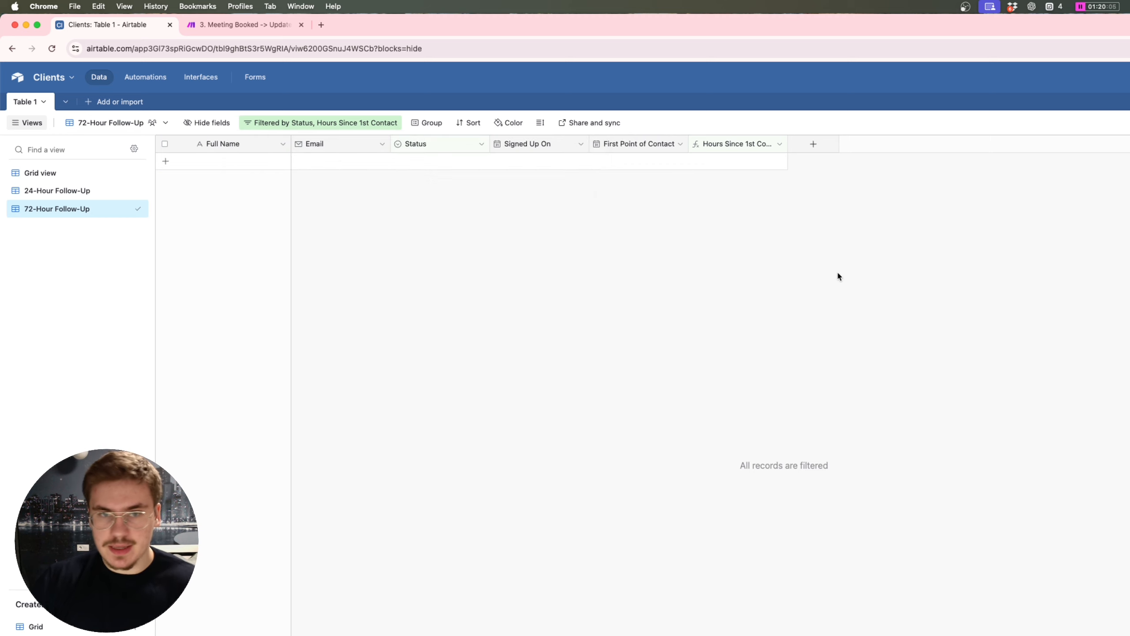
click(145, 76)
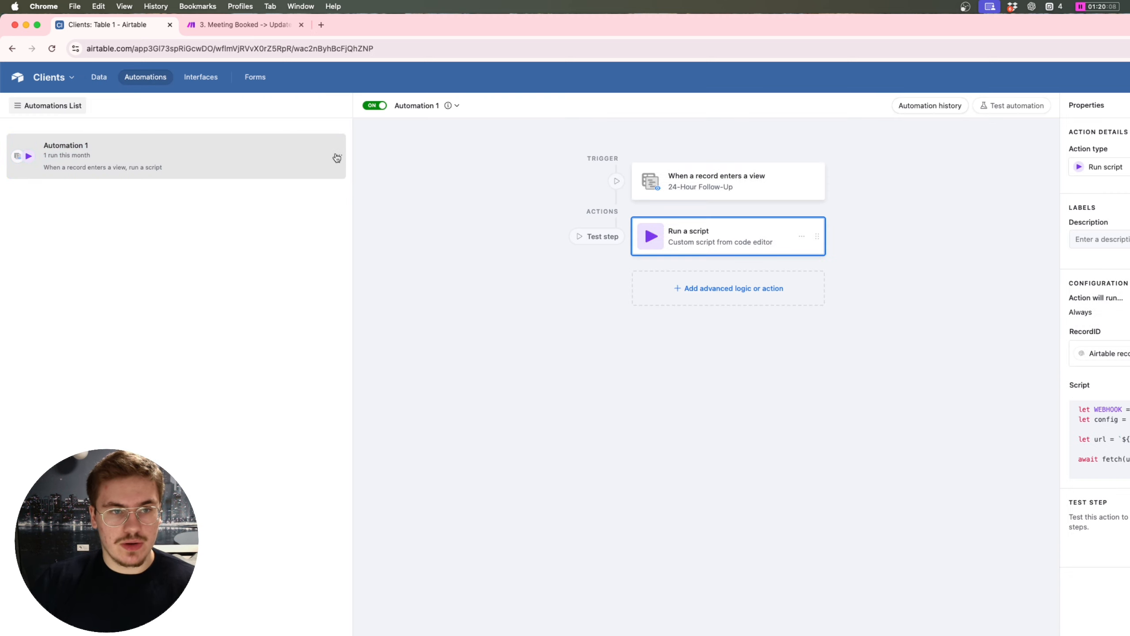
Step: Duplicate Automation 1 and switch the copy on
click(339, 155)
click(266, 202)
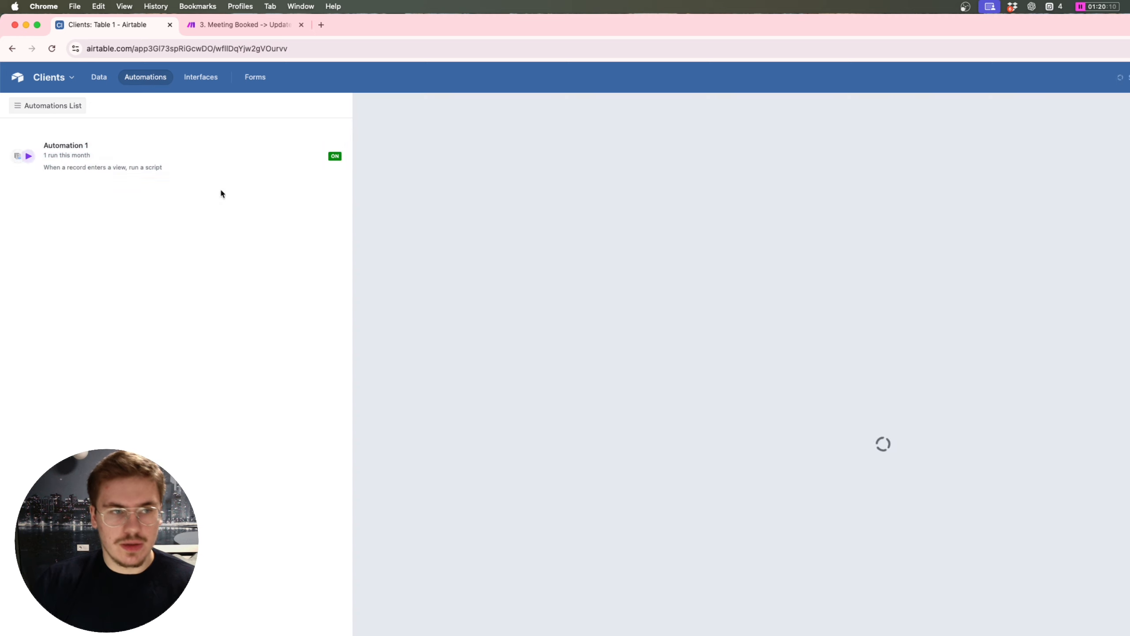
click(374, 105)
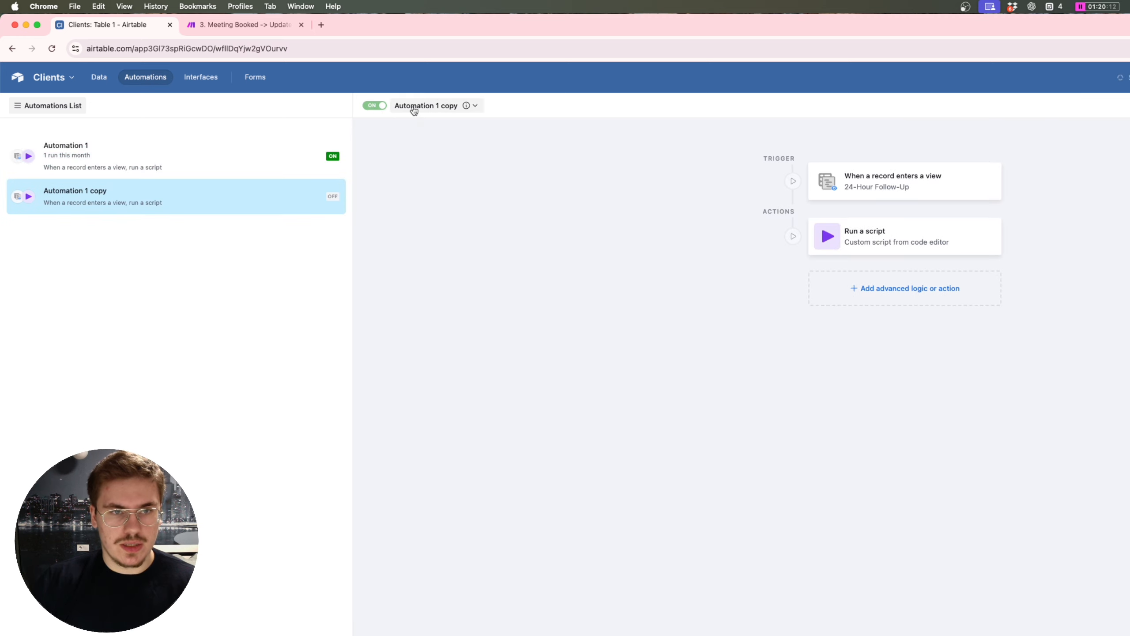
click(244, 28)
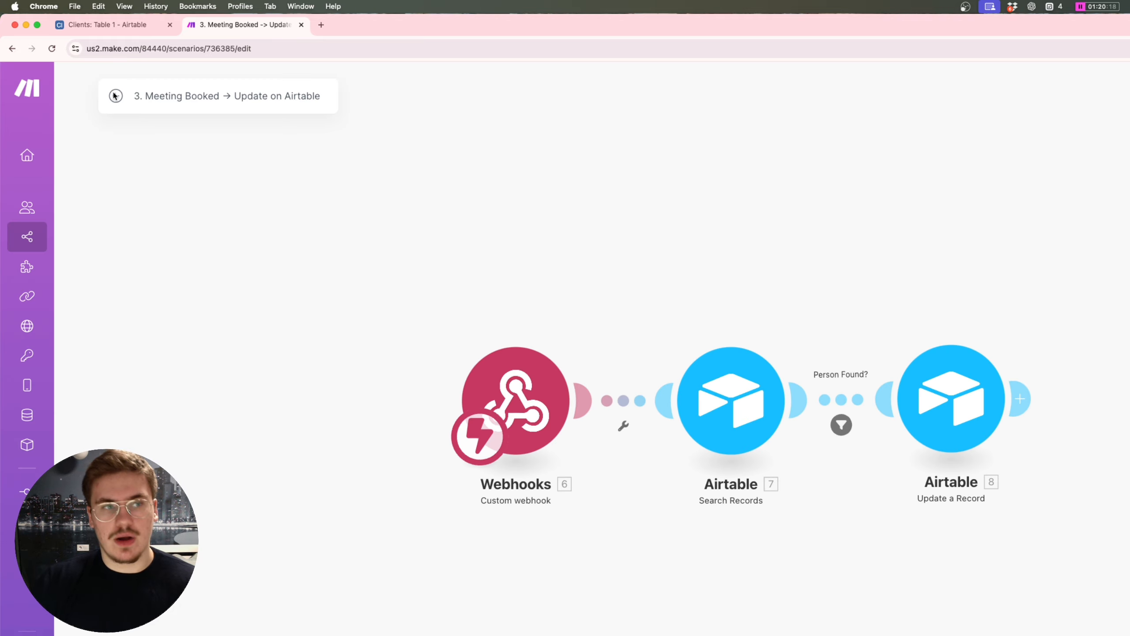
Step: Copy the webhook address from the 5. Send 72-Hour Follow-Up scenario
click(83, 89)
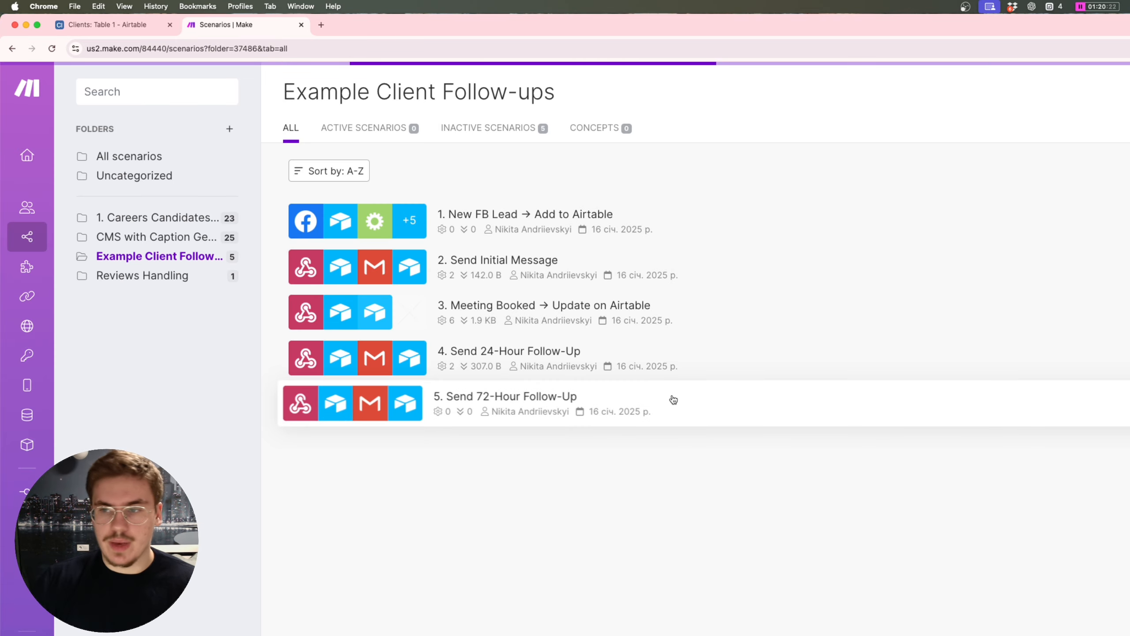
click(673, 400)
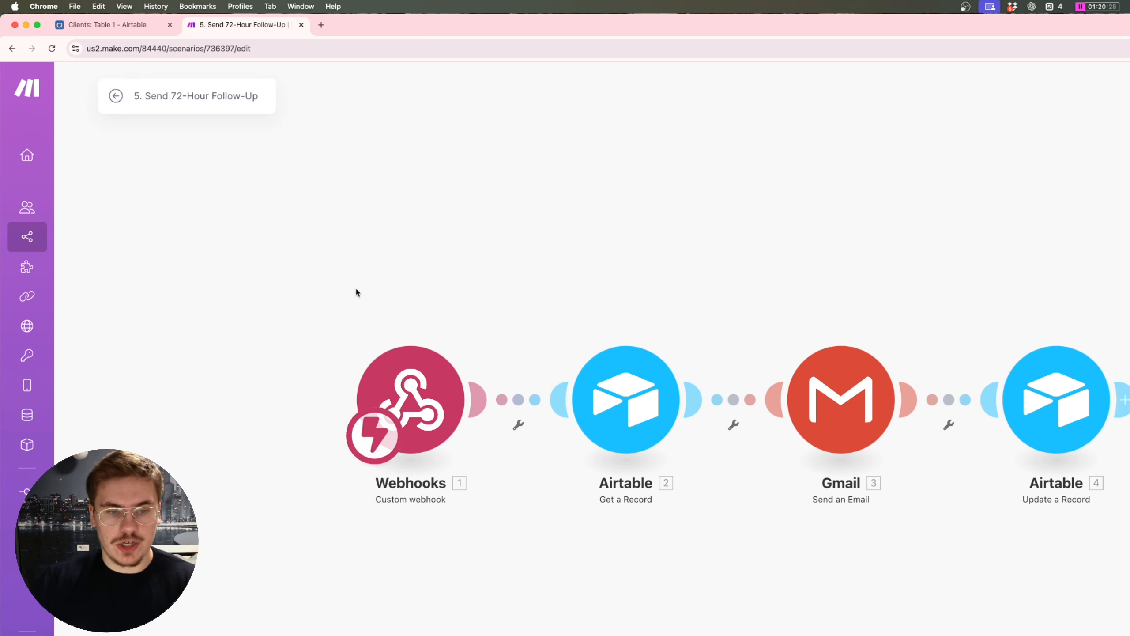
click(398, 367)
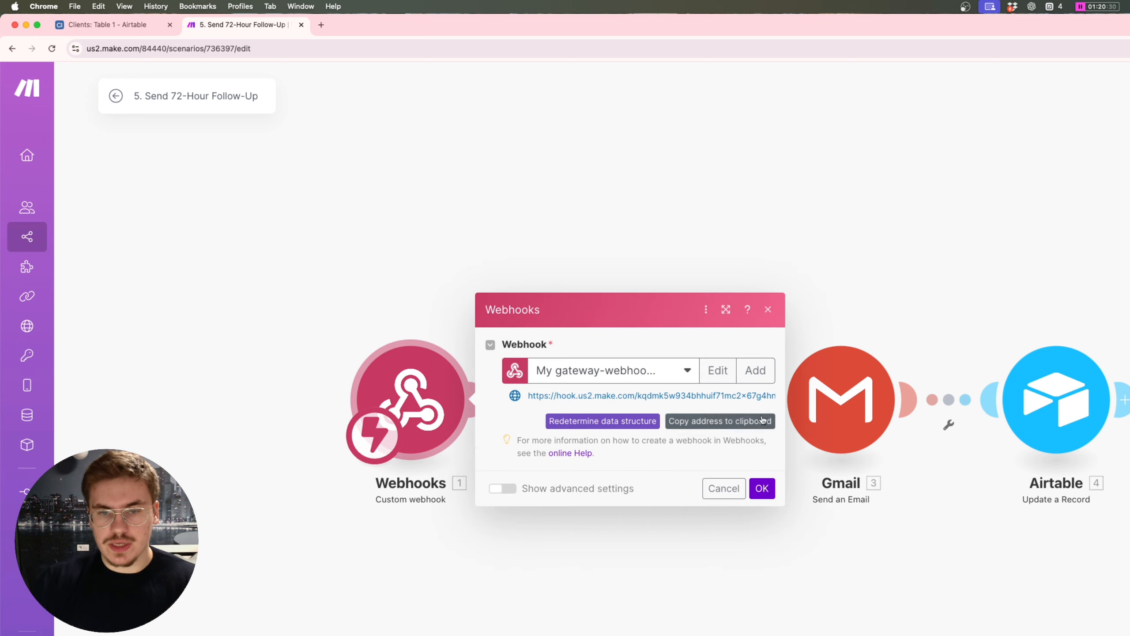
click(609, 391)
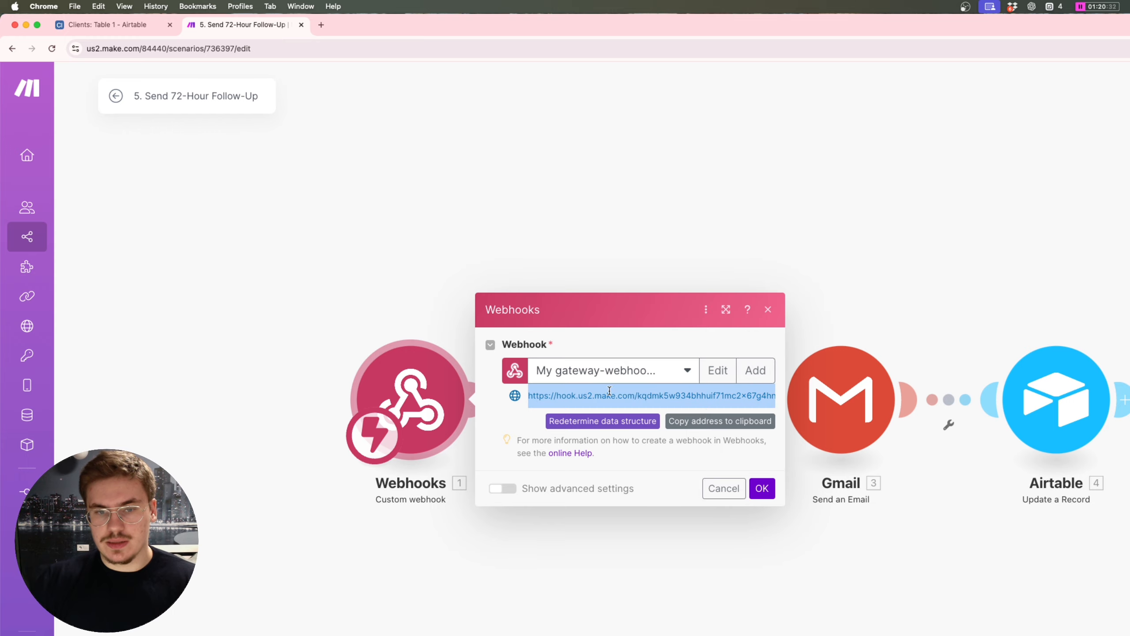
click(703, 423)
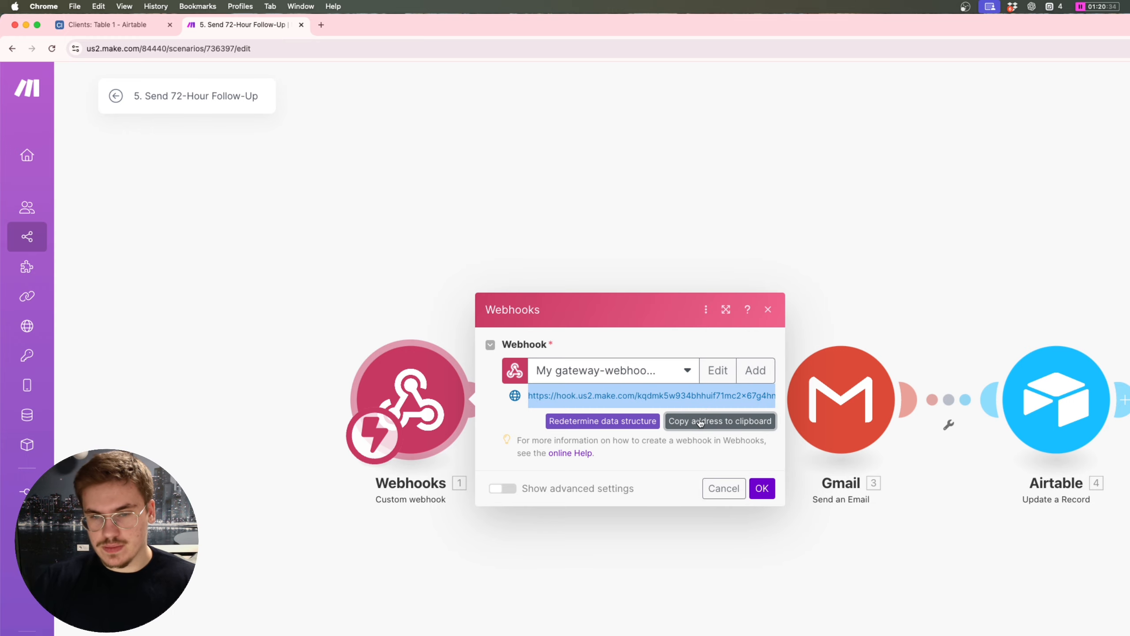
click(534, 416)
key(ctrl+Up)
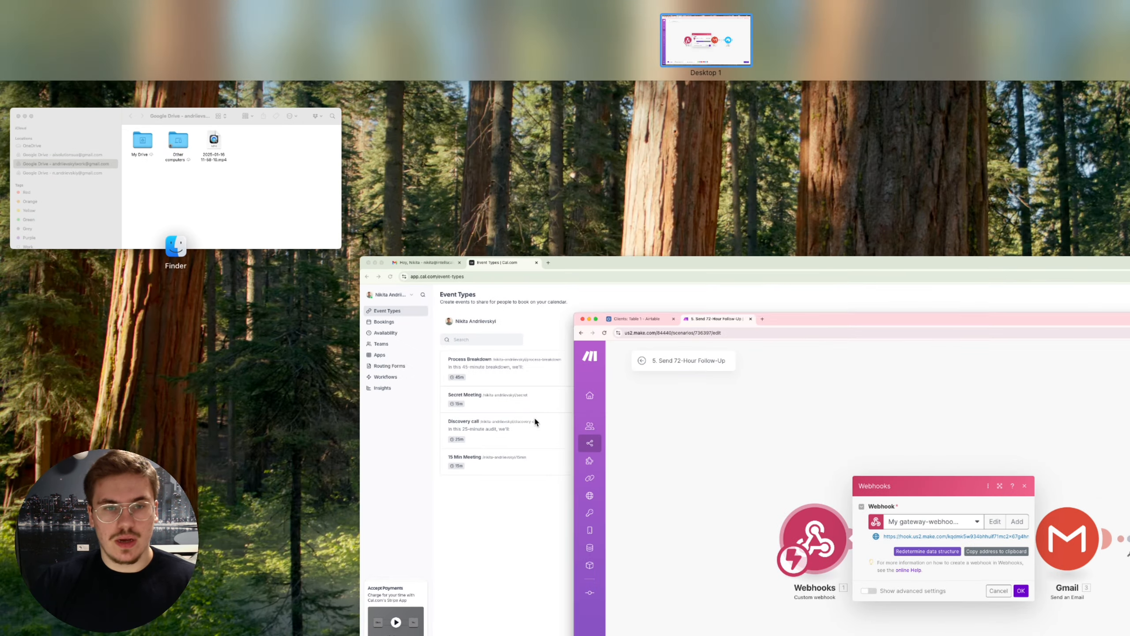
click(795, 468)
click(102, 25)
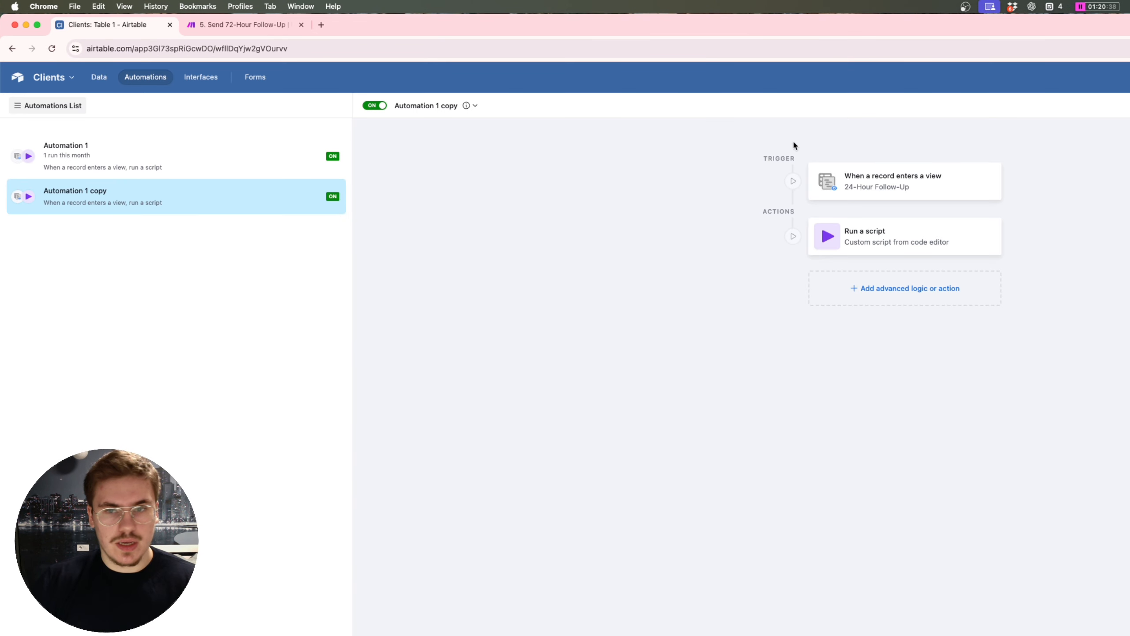
Step: Replace the copied automation script's webhook URL with the 72-Hour Follow-Up webhook
click(888, 241)
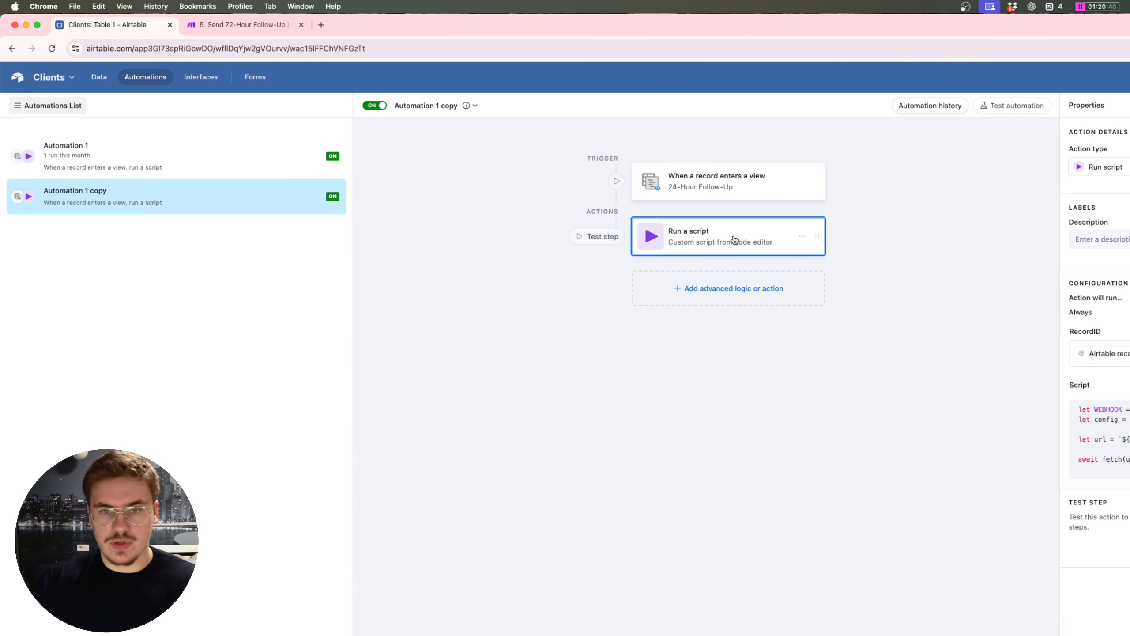
click(1099, 438)
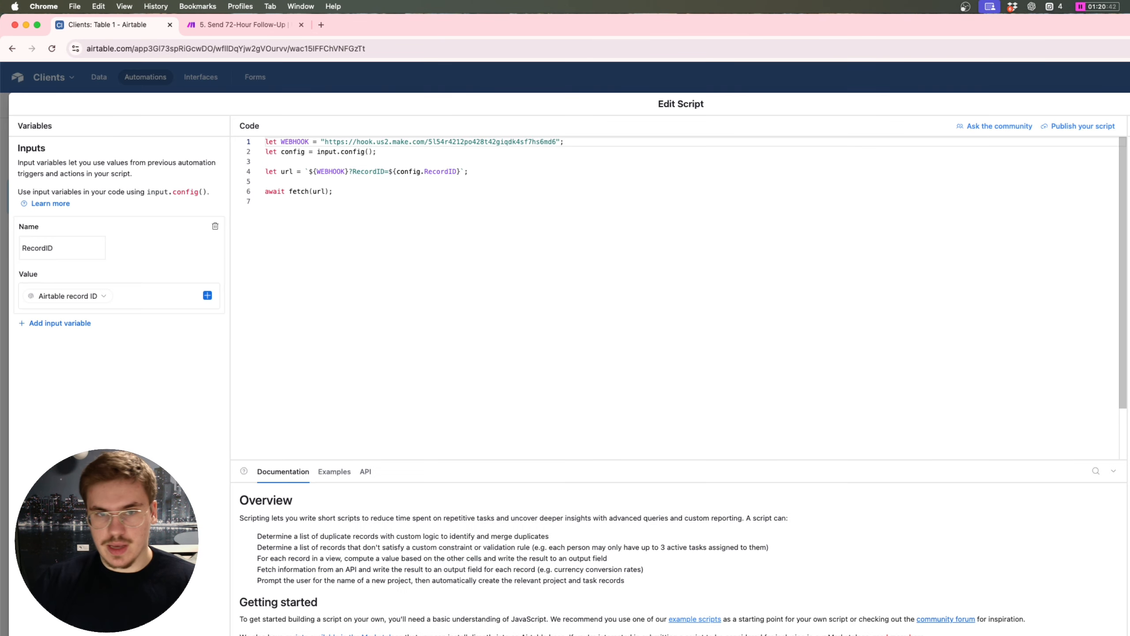
drag(556, 141, 324, 141)
key(super+v)
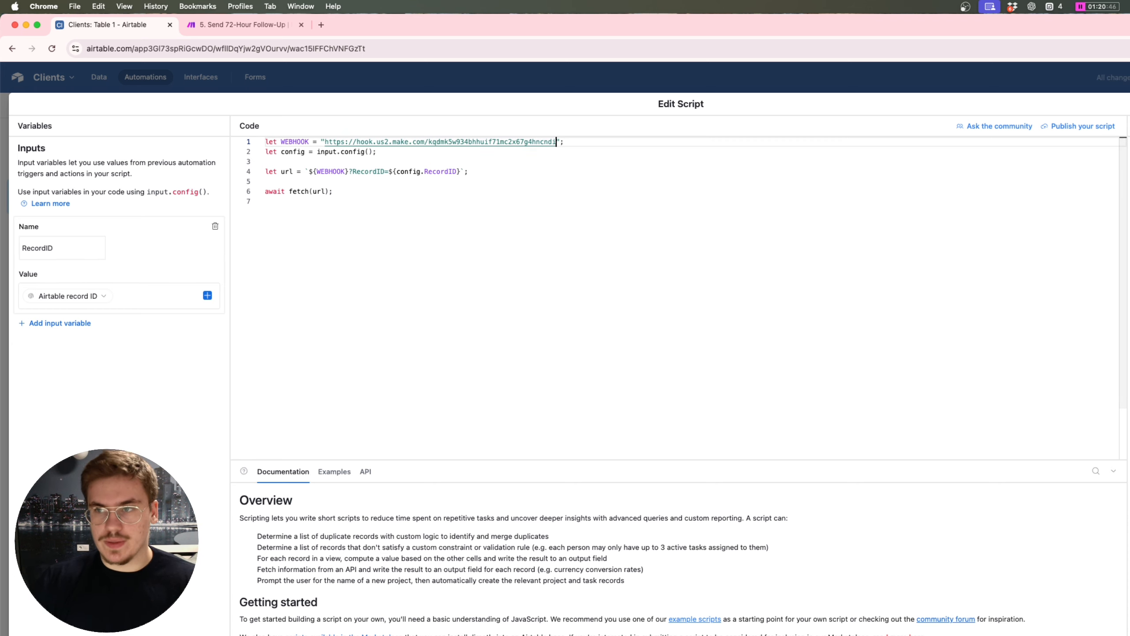
key(Escape)
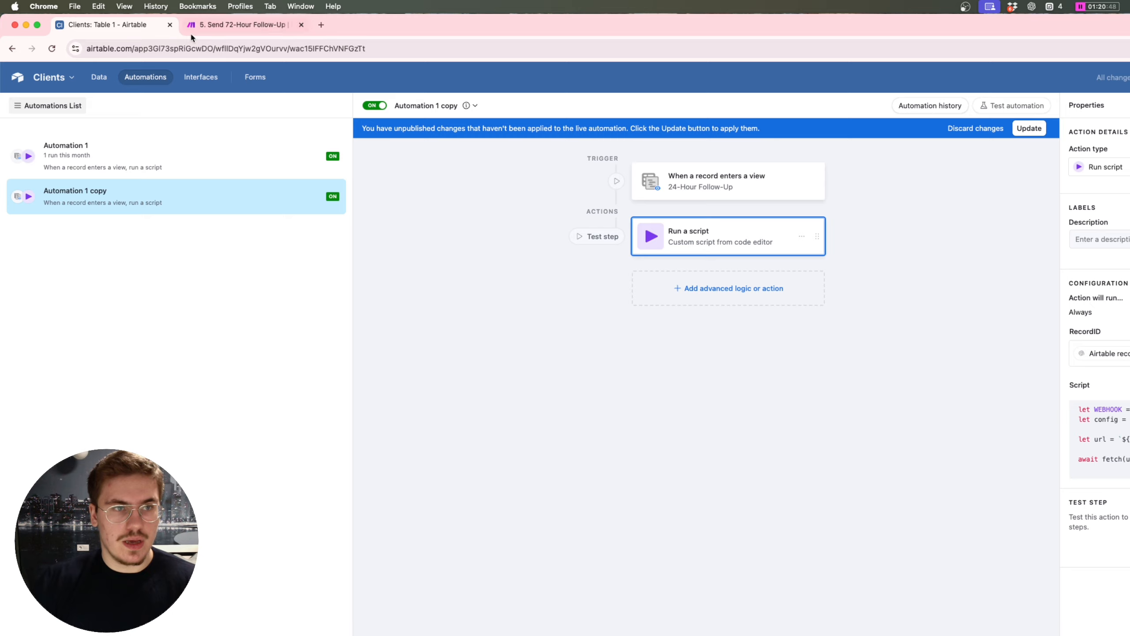
click(202, 30)
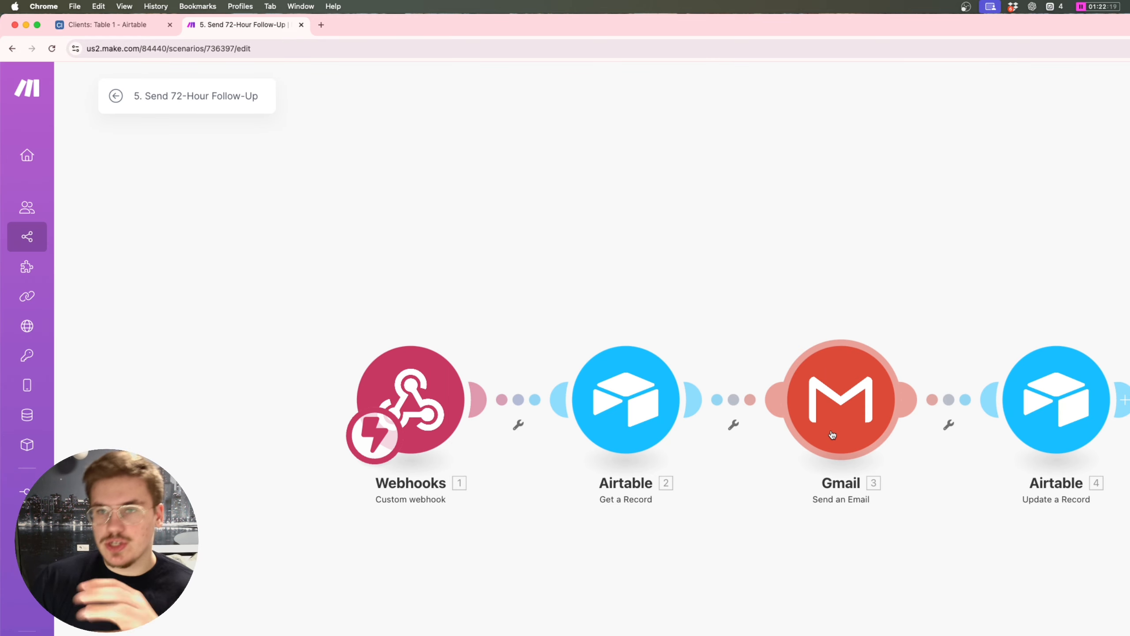
Step: Set the email subject to the first-name formula followed by '- haven't heard'
click(832, 435)
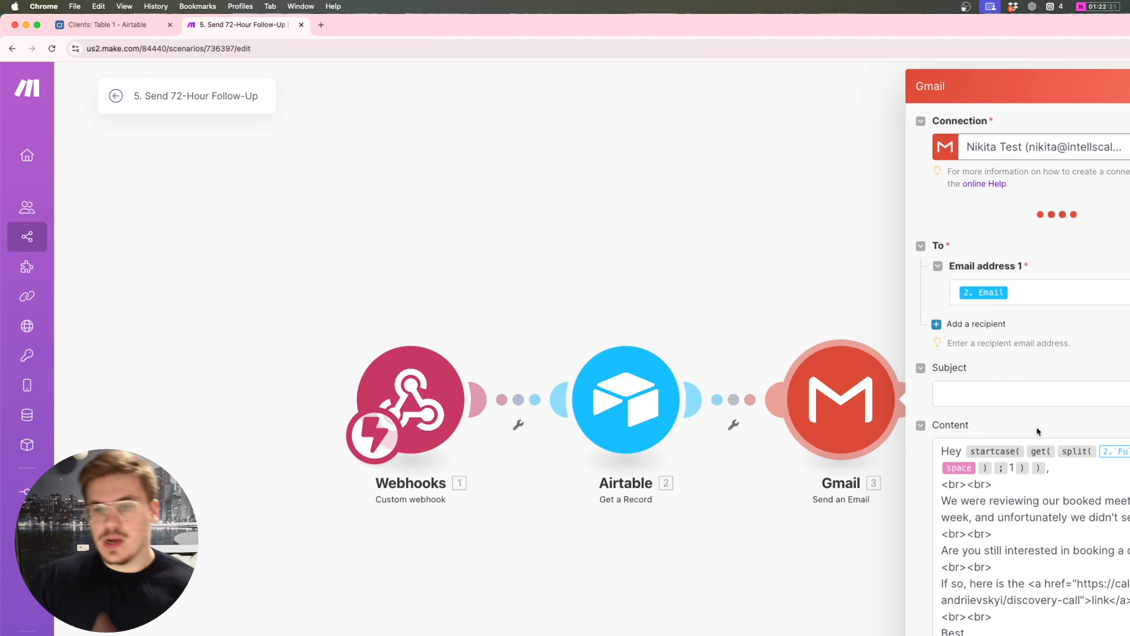
click(1050, 401)
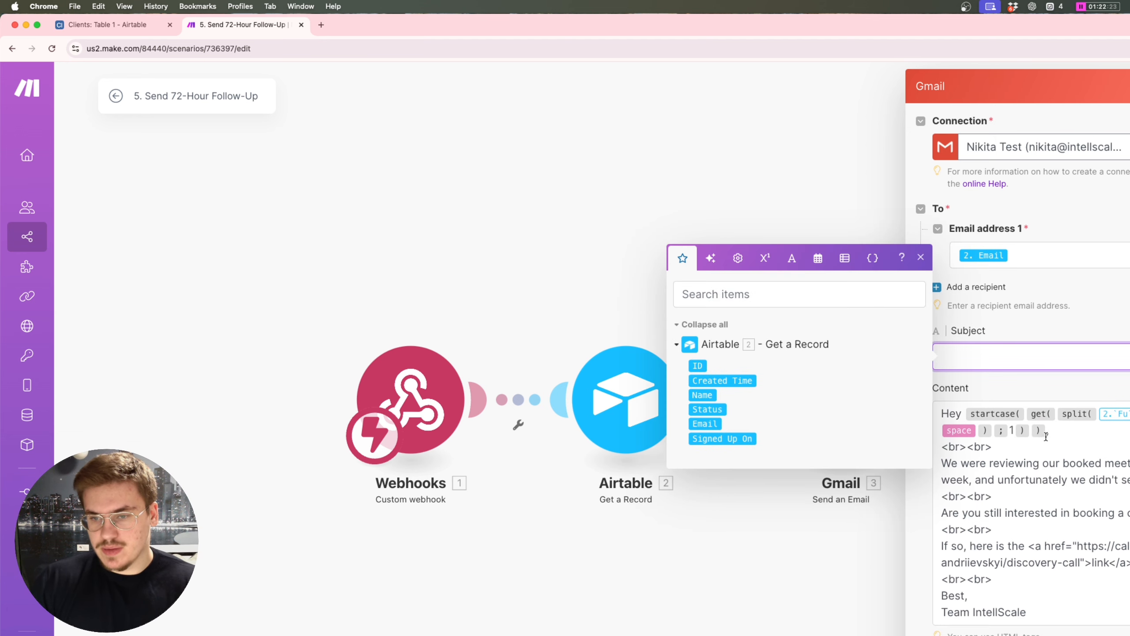
drag(1049, 441, 964, 415)
click(966, 363)
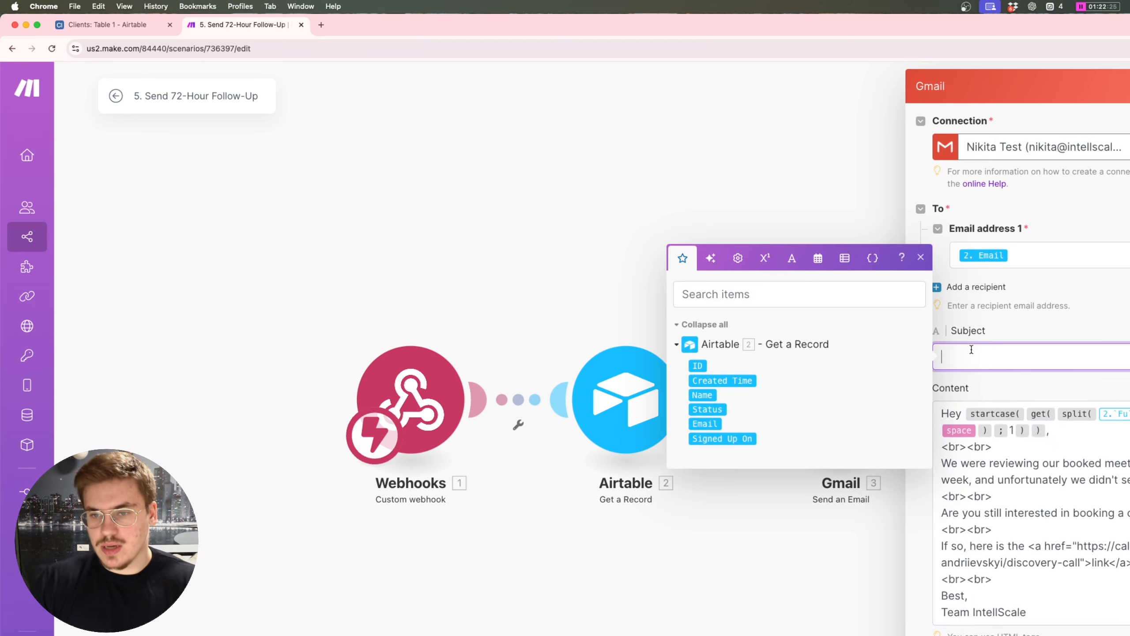
key(super+v)
text(- )
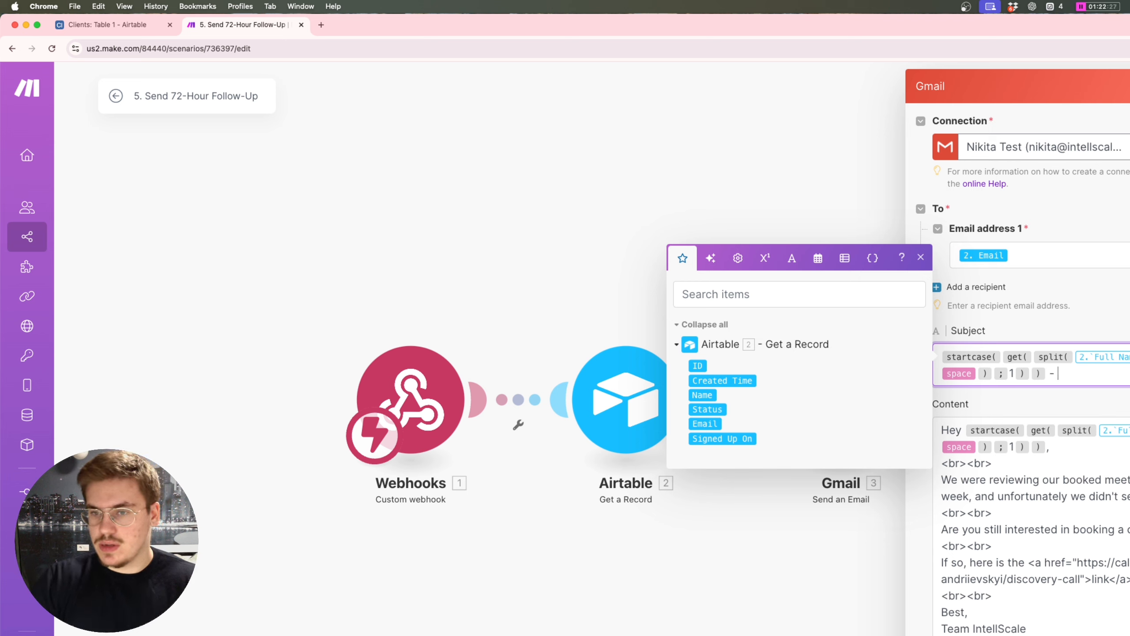
text(haven't h)
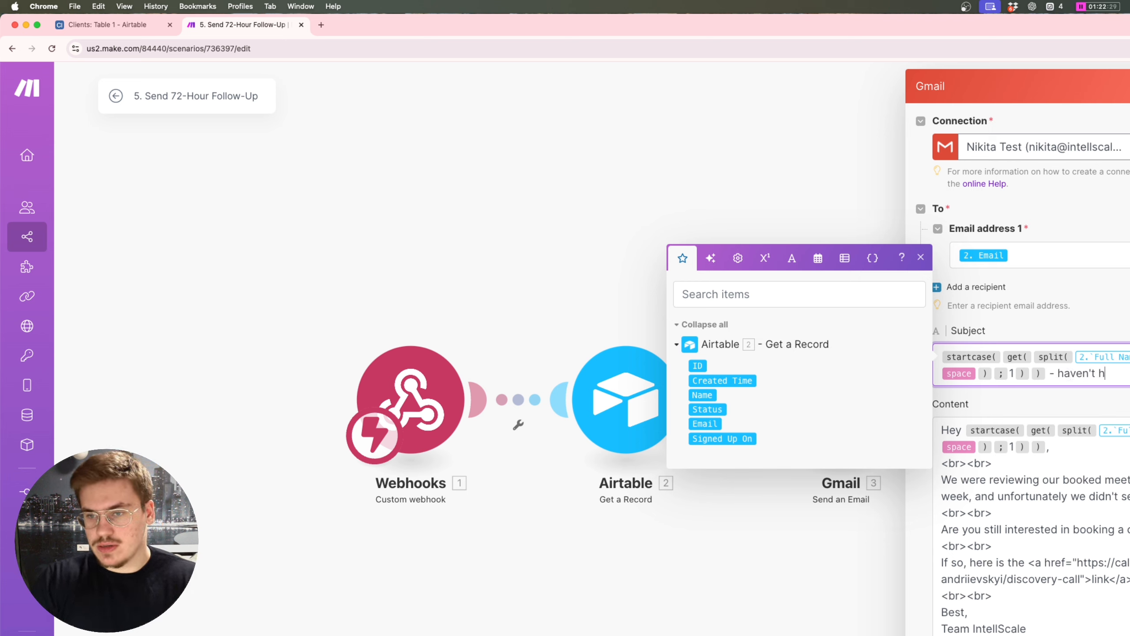
text(eard)
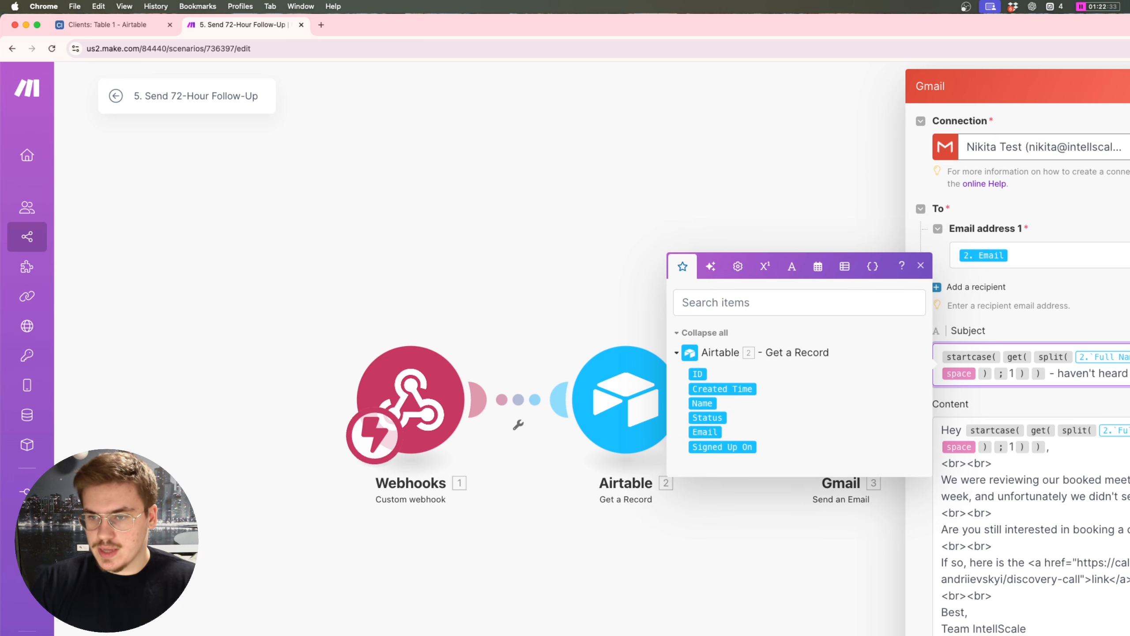
Step: Rewrite the opening body paragraph to say you're busy and only 2 more slots remain
click(931, 481)
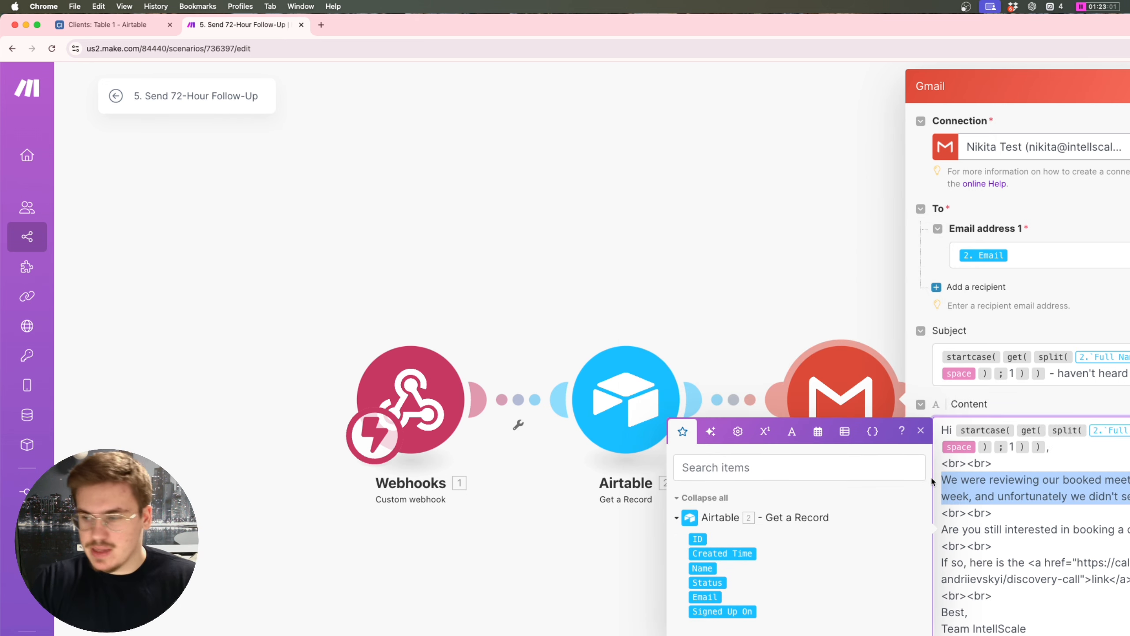
key(BackSpace)
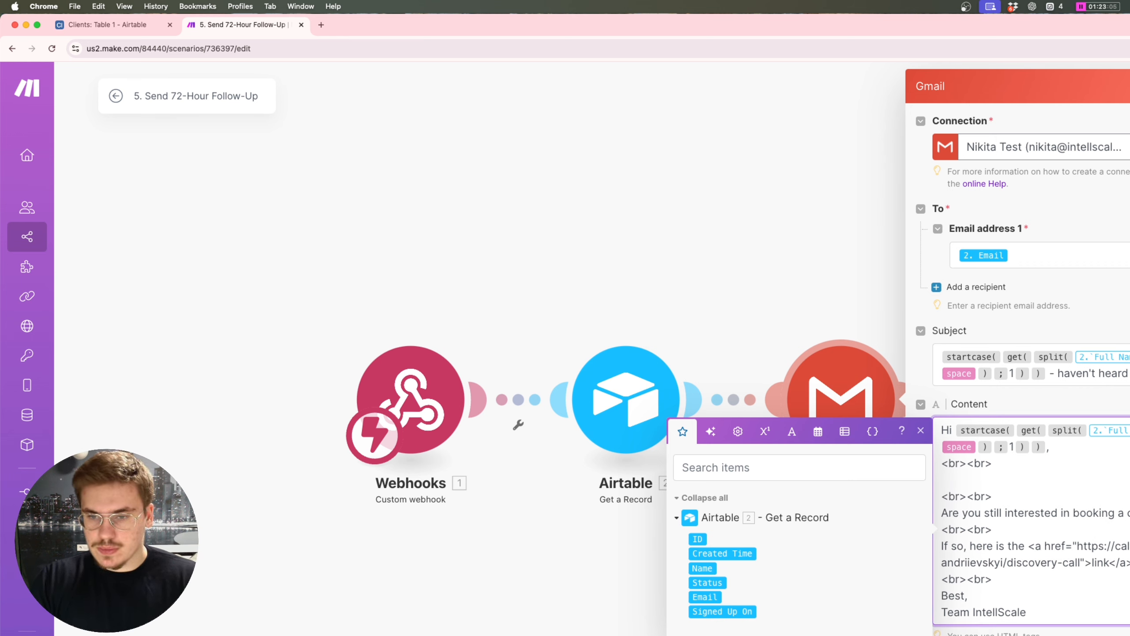
text(We know you're busy)
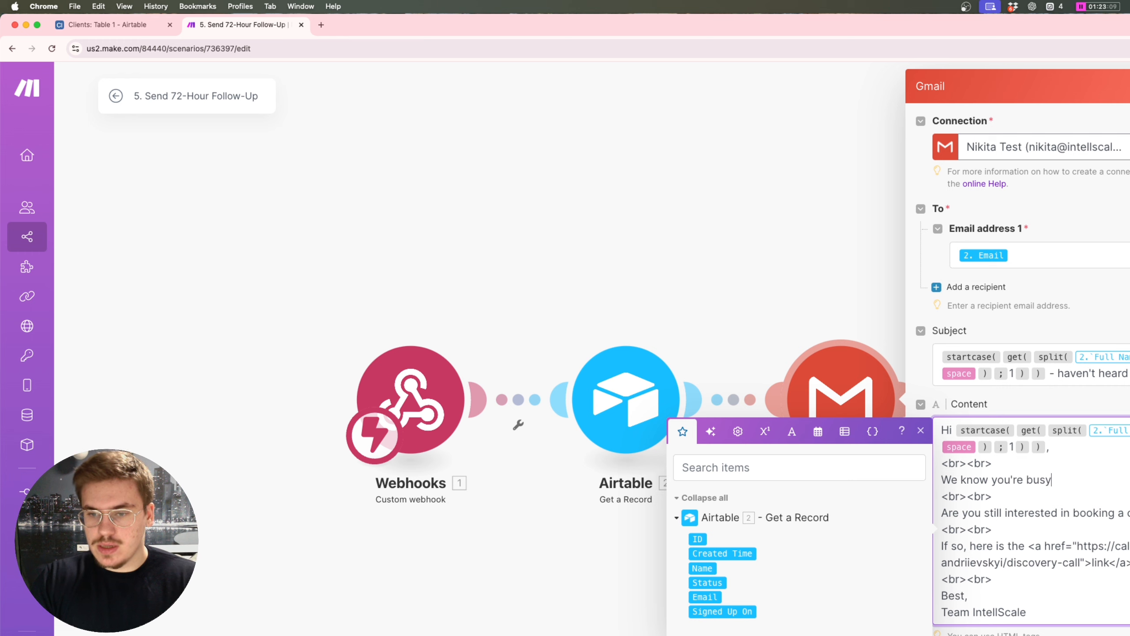
text( and we wante)
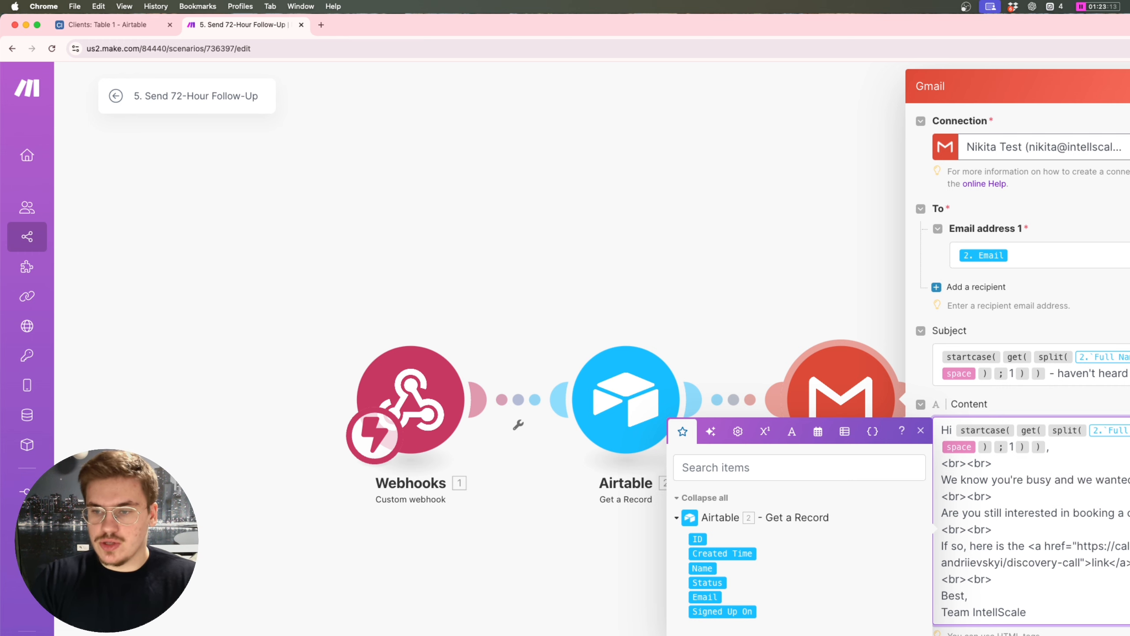
text(now that we)
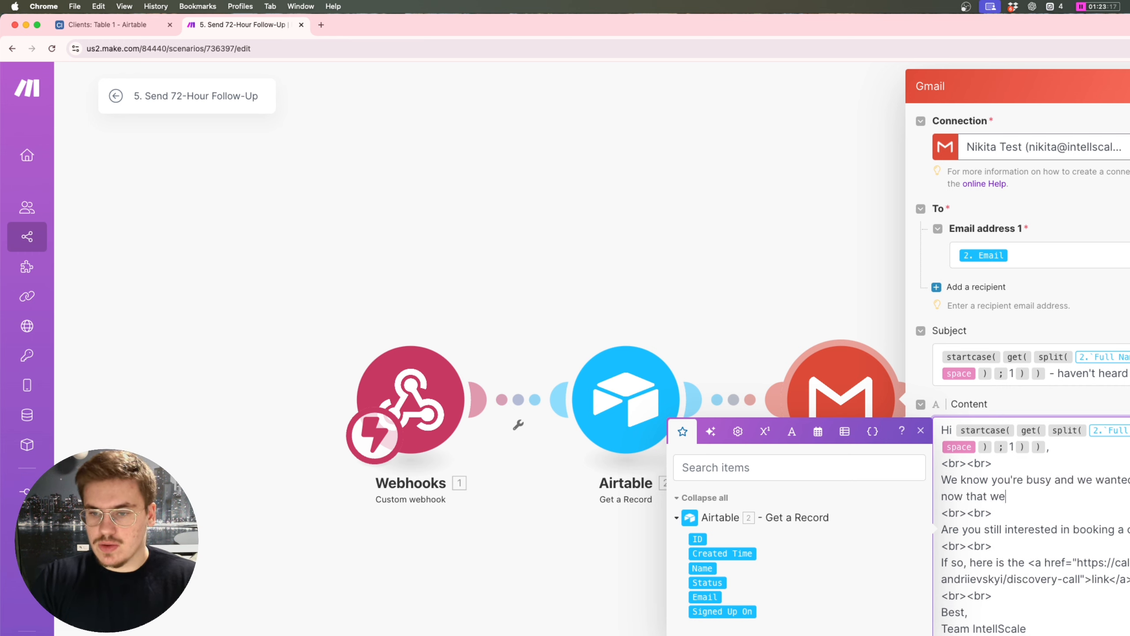
text( have only 2 more slots)
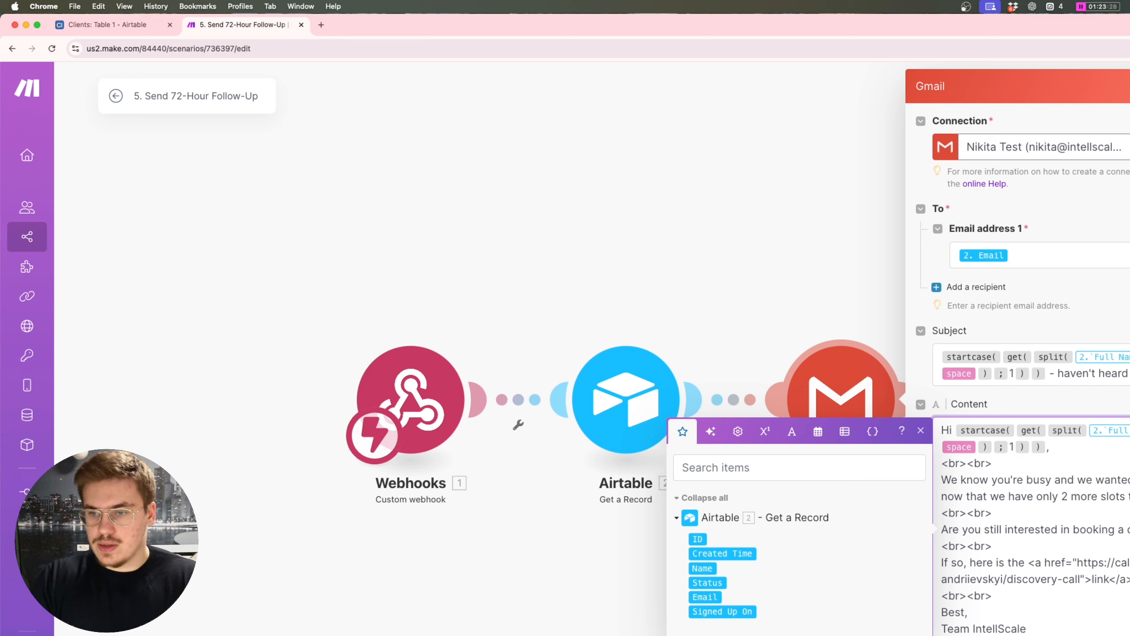
text(We would love to wor)
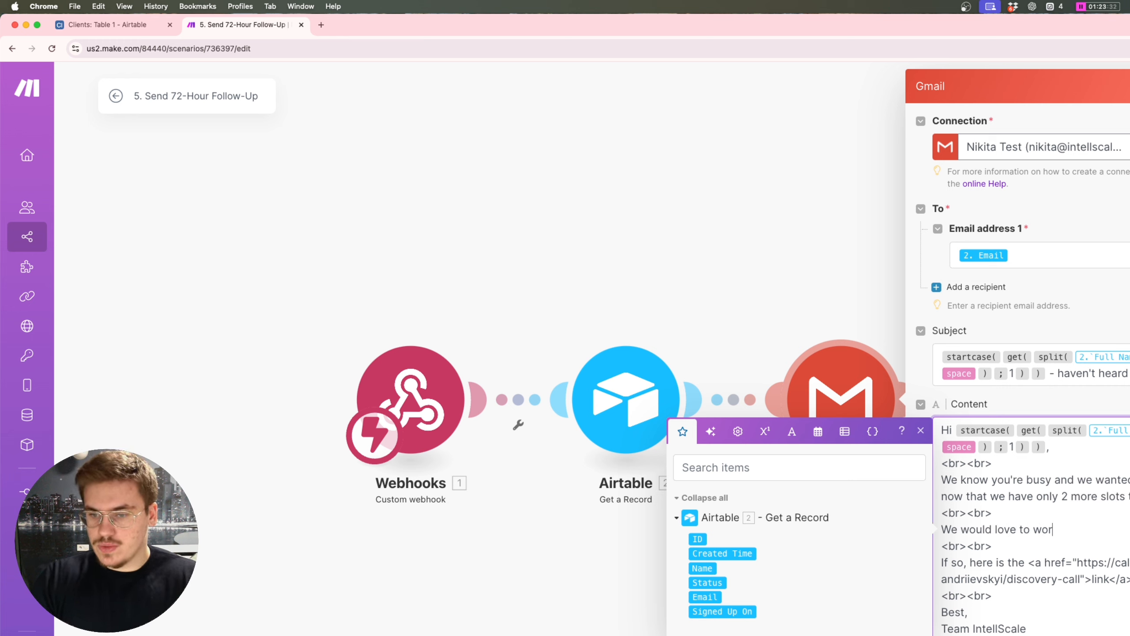
text(k with you, so i)
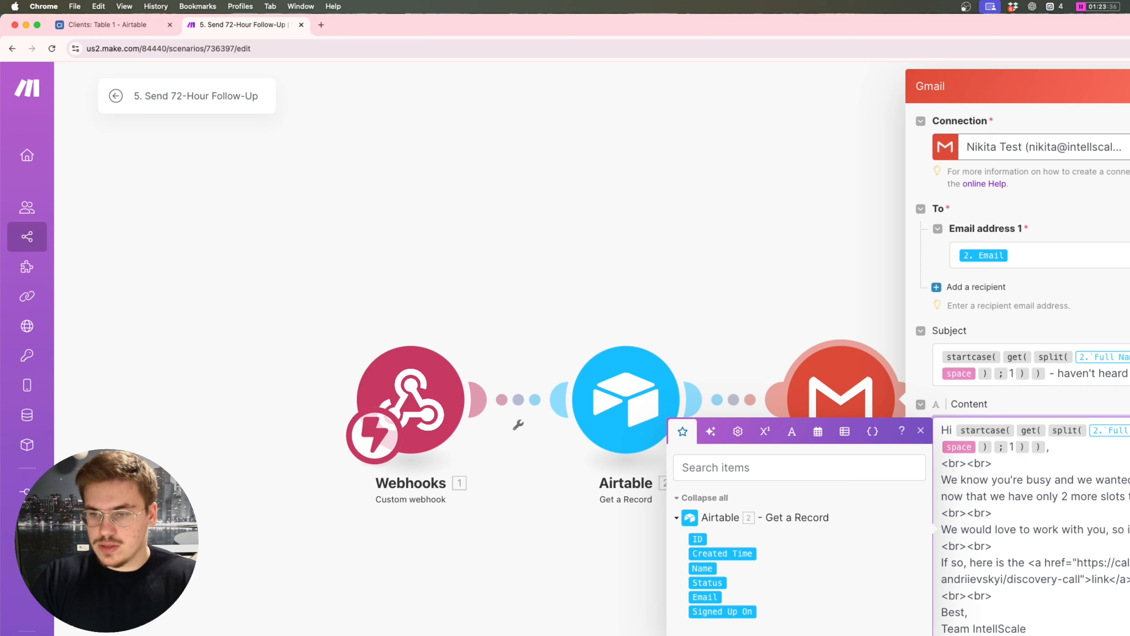
text(nterested, please book a m)
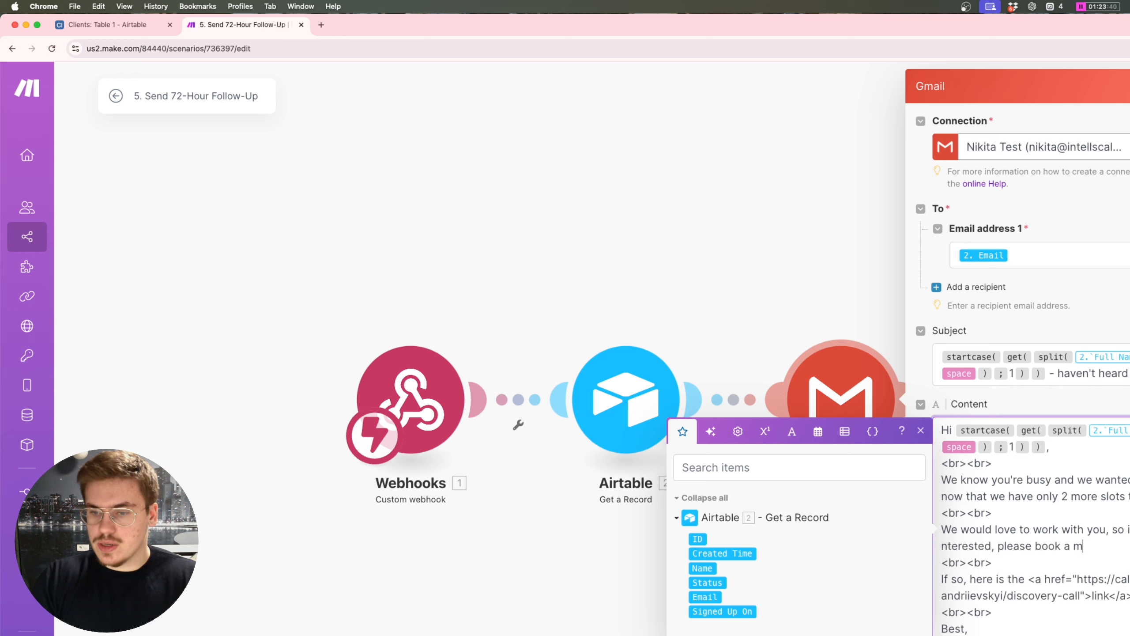
text(eeting wi)
text(th us using the link down below)
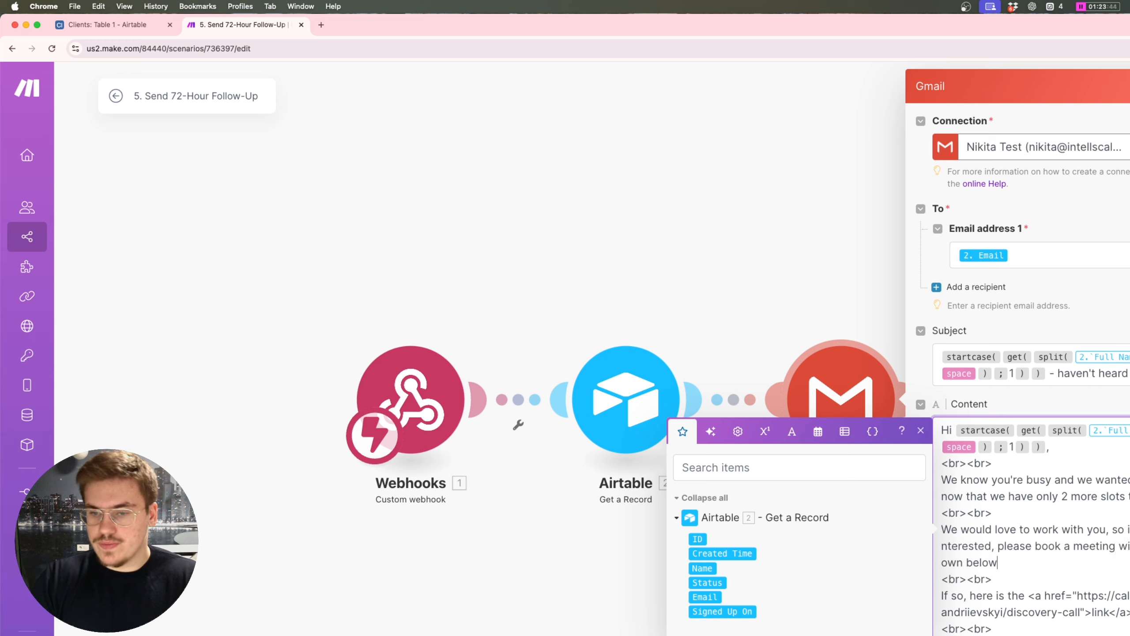
Step: Strip the anchor tags to leave a plain booking link and set the remaining slots to 2
drag(1076, 595, 938, 587)
key(BackSpace)
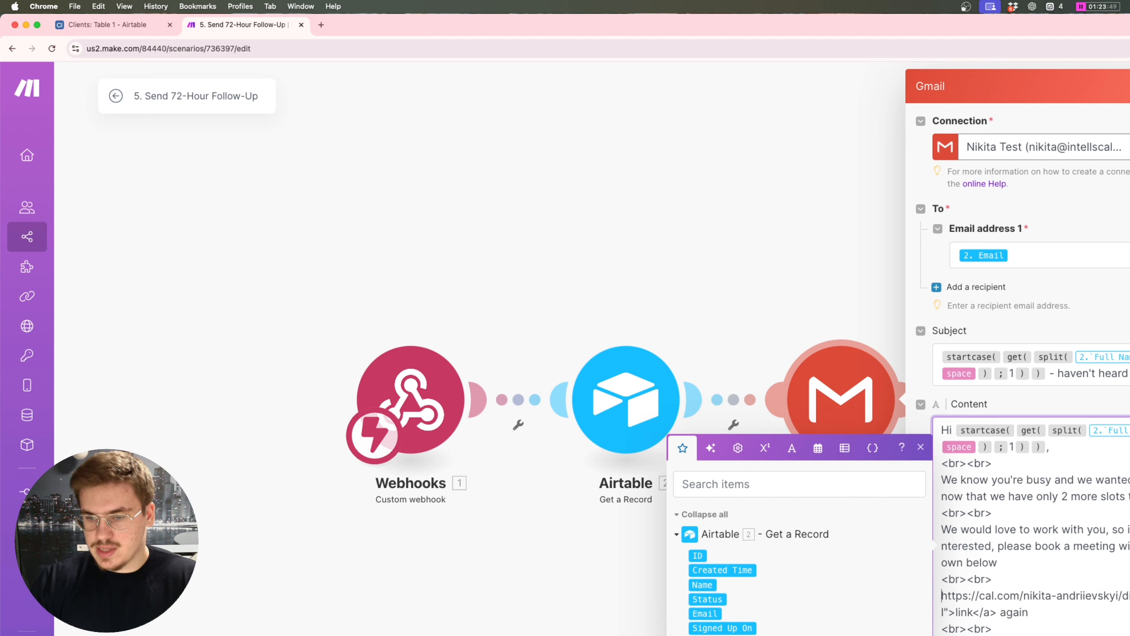
drag(1035, 613, 973, 617)
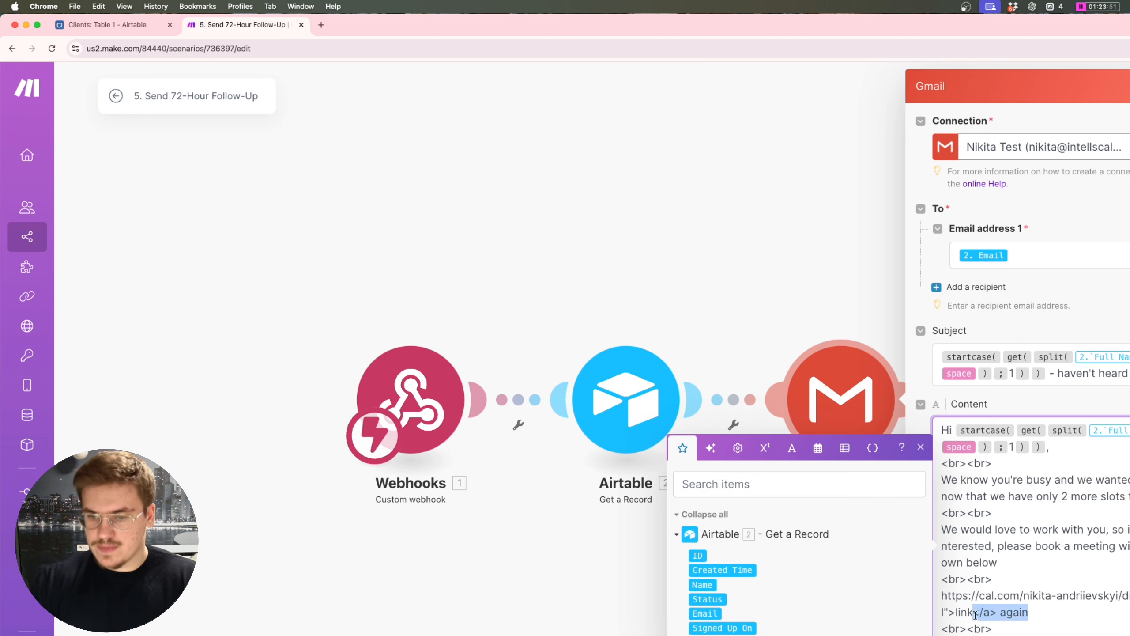
key(BackSpace)
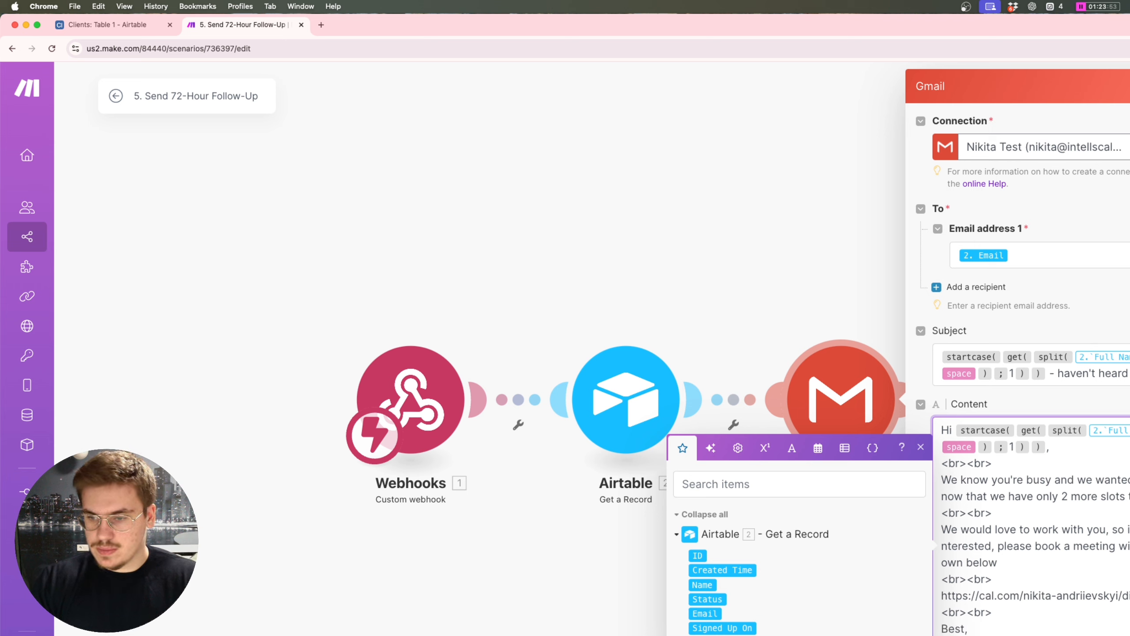
double_click(1039, 596)
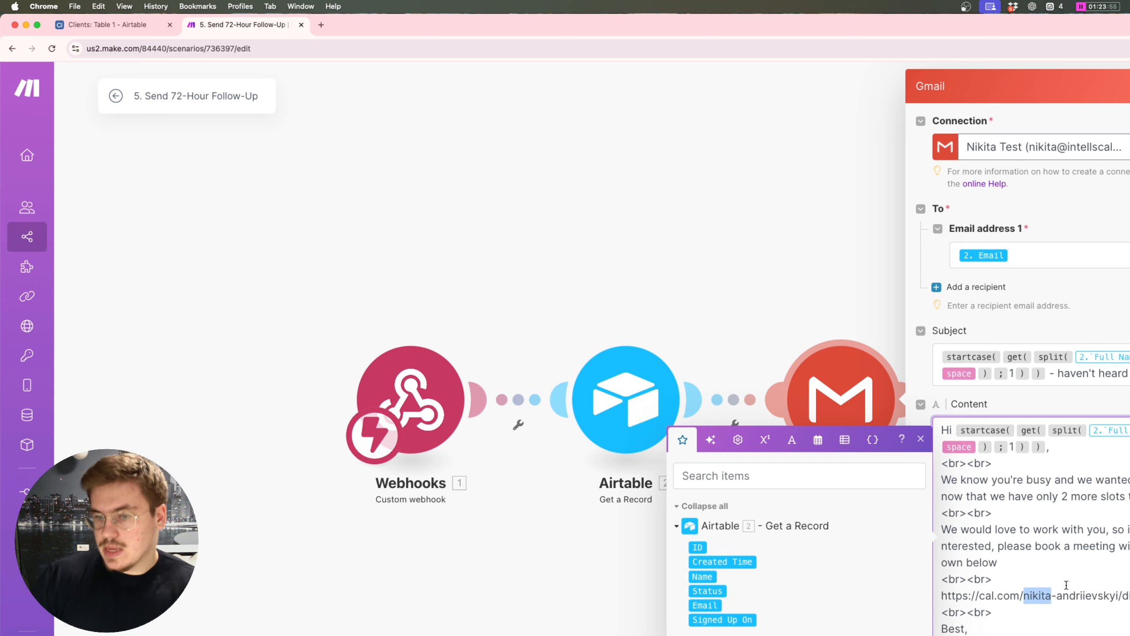
click(1066, 584)
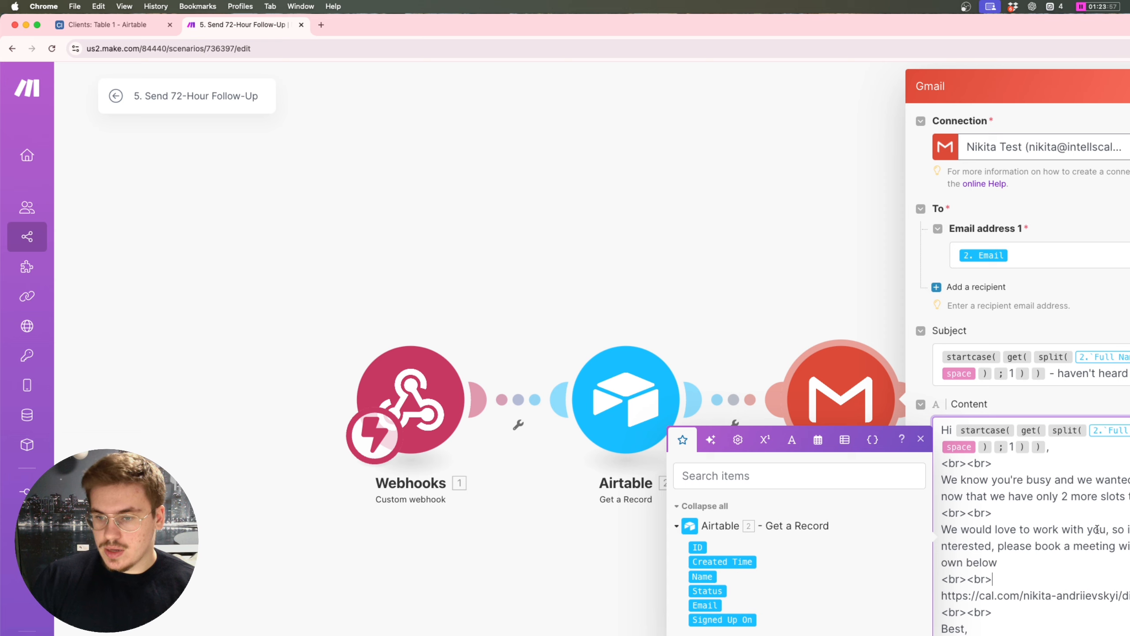
double_click(1065, 495)
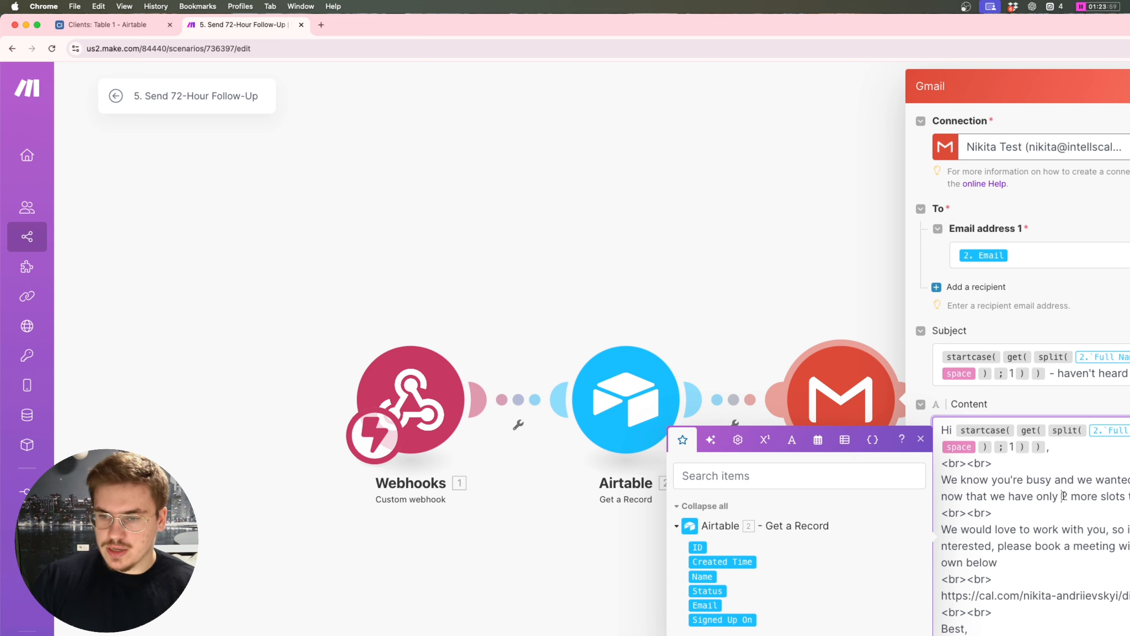
text(2)
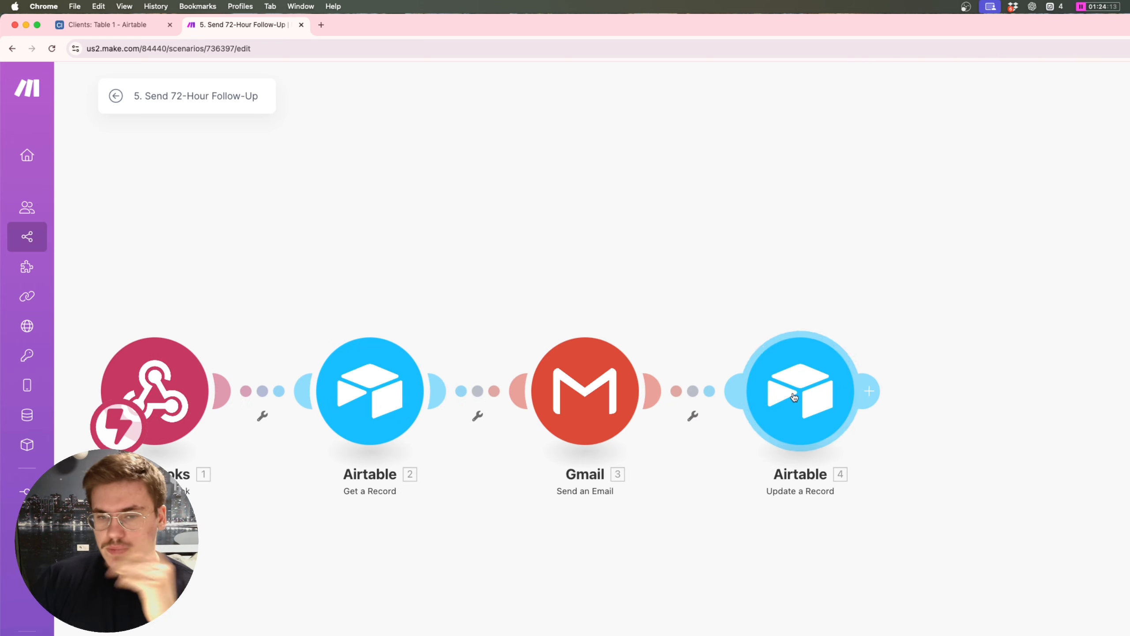
Step: In the 72-Hour Update a Record module, set Status to '2nd Follow-Up Sent' and map Record ID to 2. ID
drag(697, 315, 727, 313)
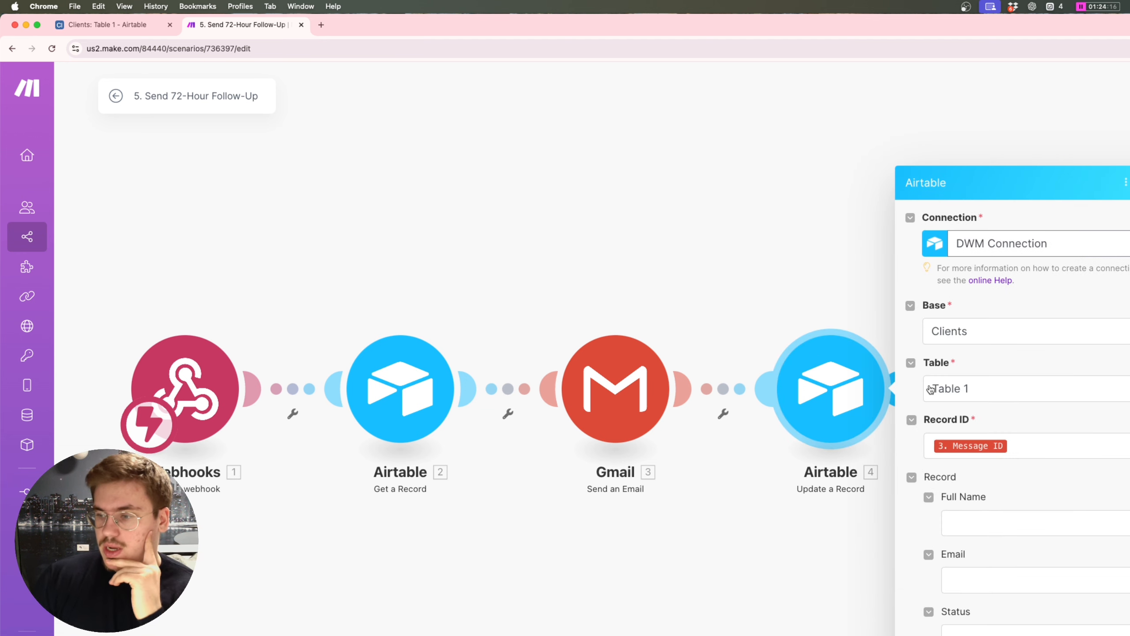
scroll(1003, 463, down, 5)
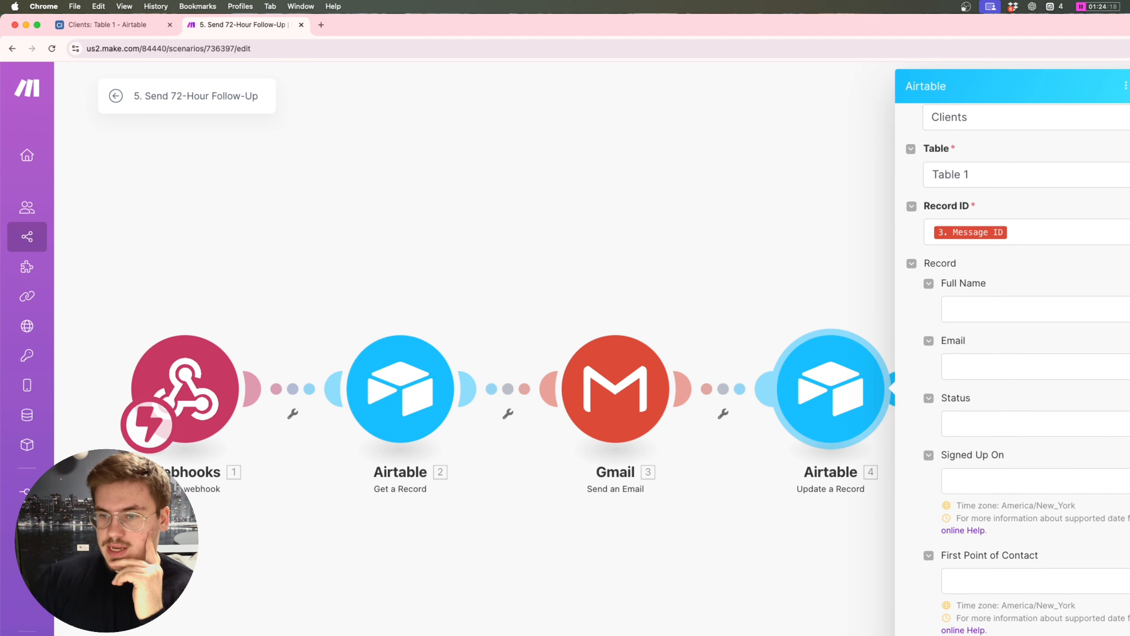
click(1019, 428)
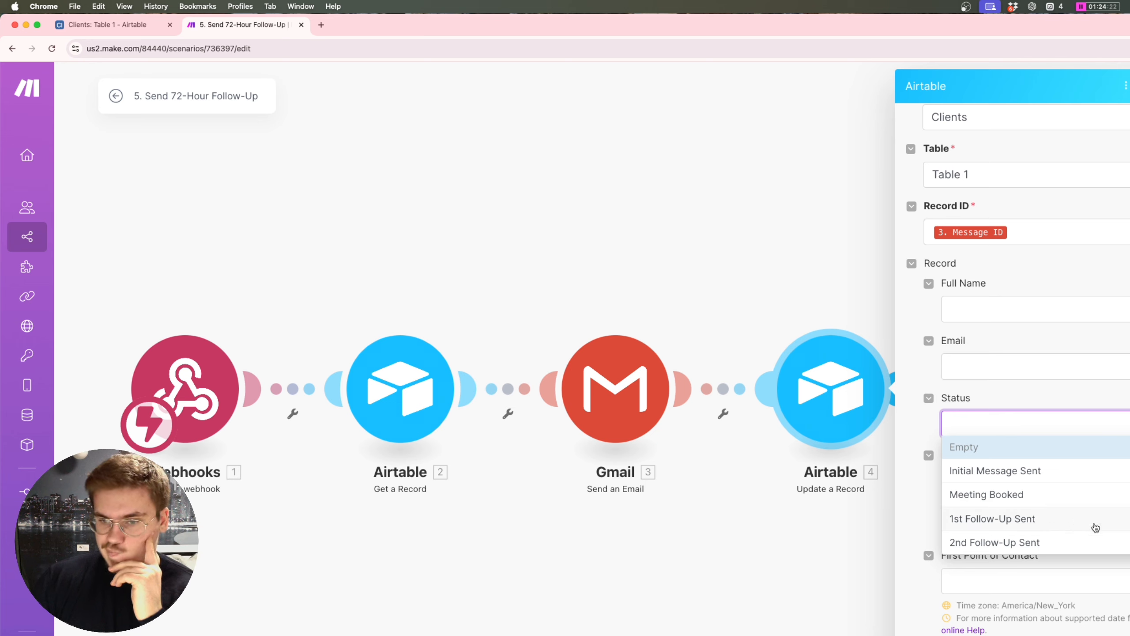
click(1072, 537)
scroll(985, 334, up, 3)
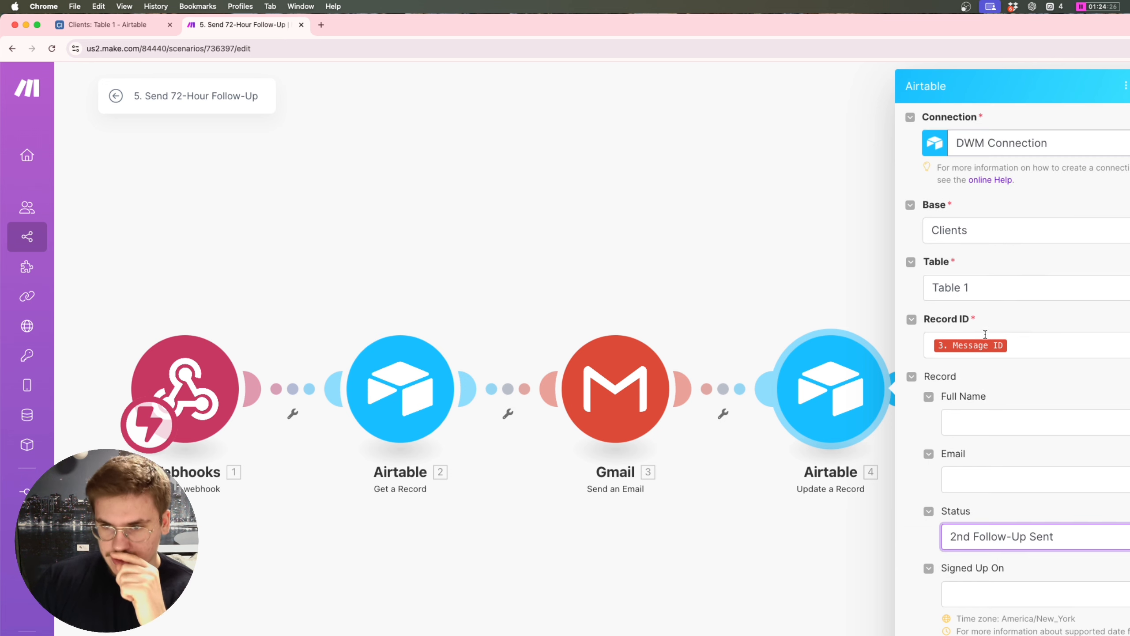
click(1032, 345)
key(BackSpace)
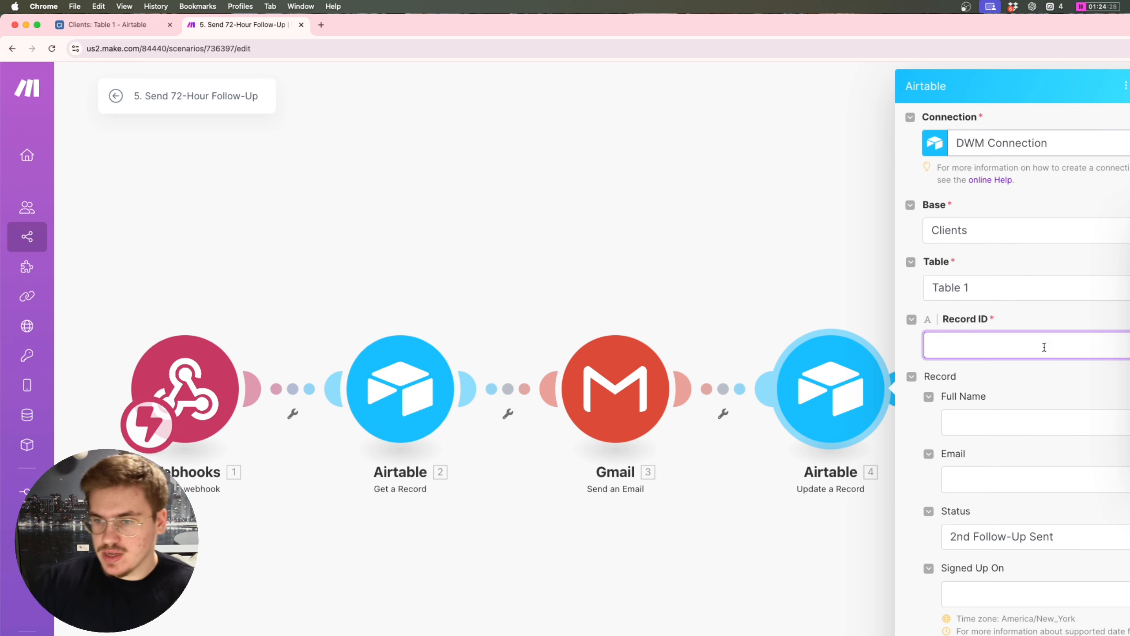
text(2. ID)
drag(1001, 340, 925, 347)
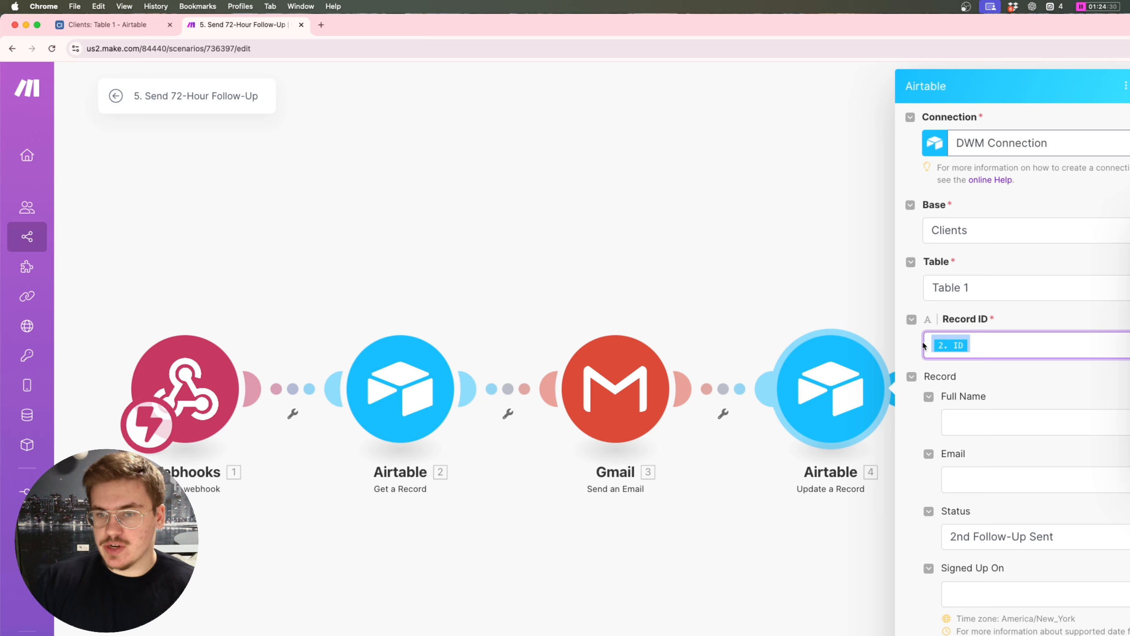
scroll(1012, 356, down, 2)
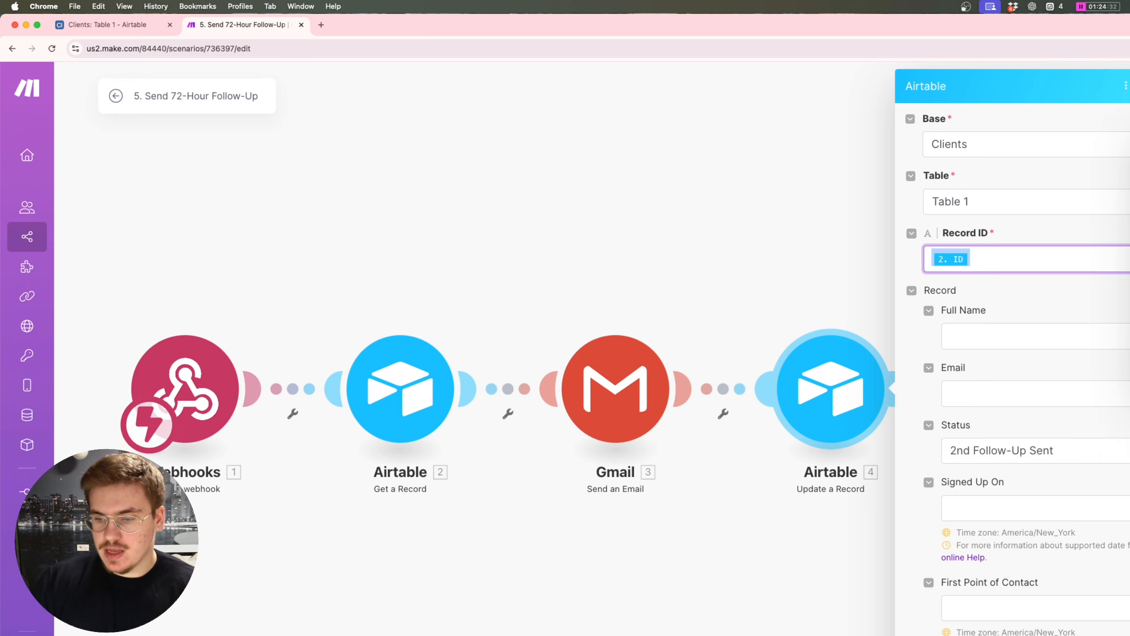
key(Escape)
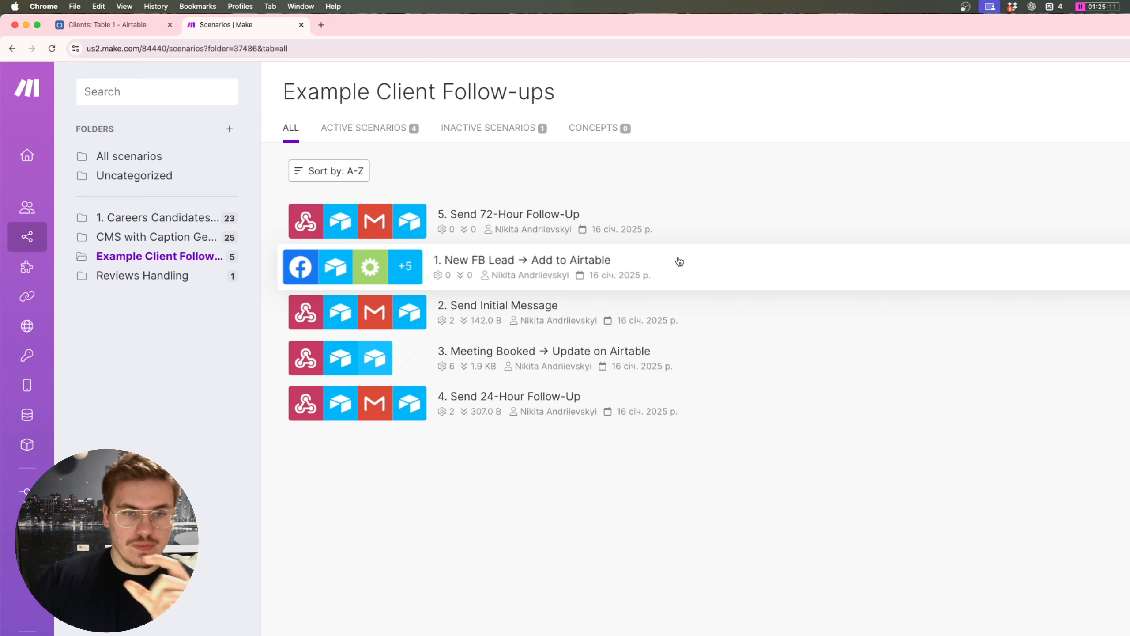
Step: Show Airtable's Clients Table 1 in Grid view, glancing back at the Make scenarios list
click(106, 24)
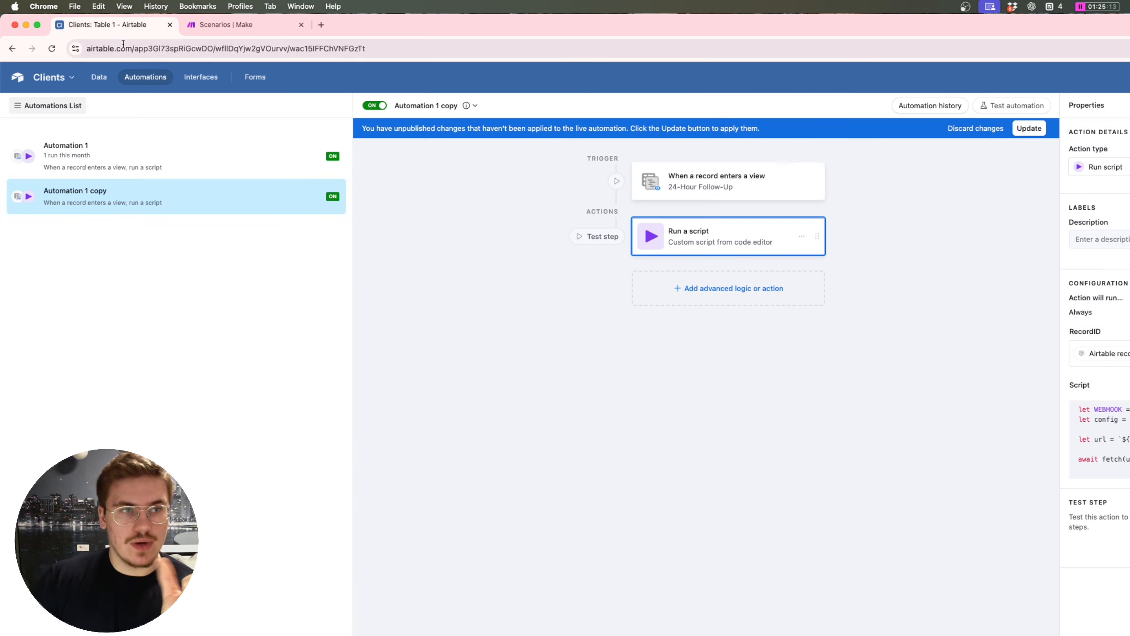
click(94, 78)
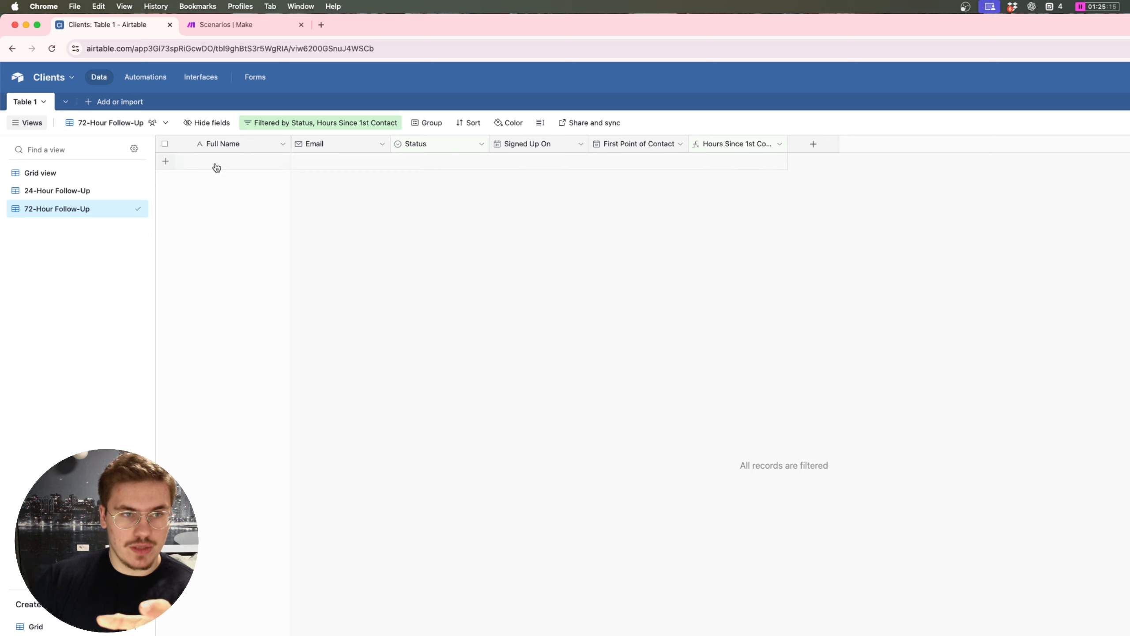
click(55, 177)
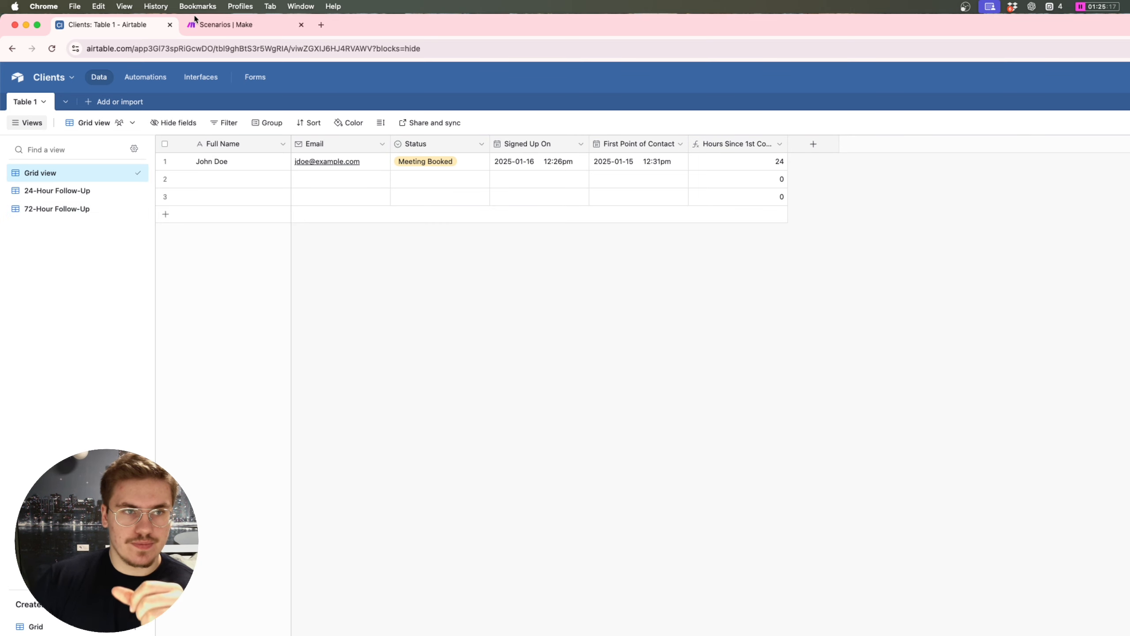
click(222, 24)
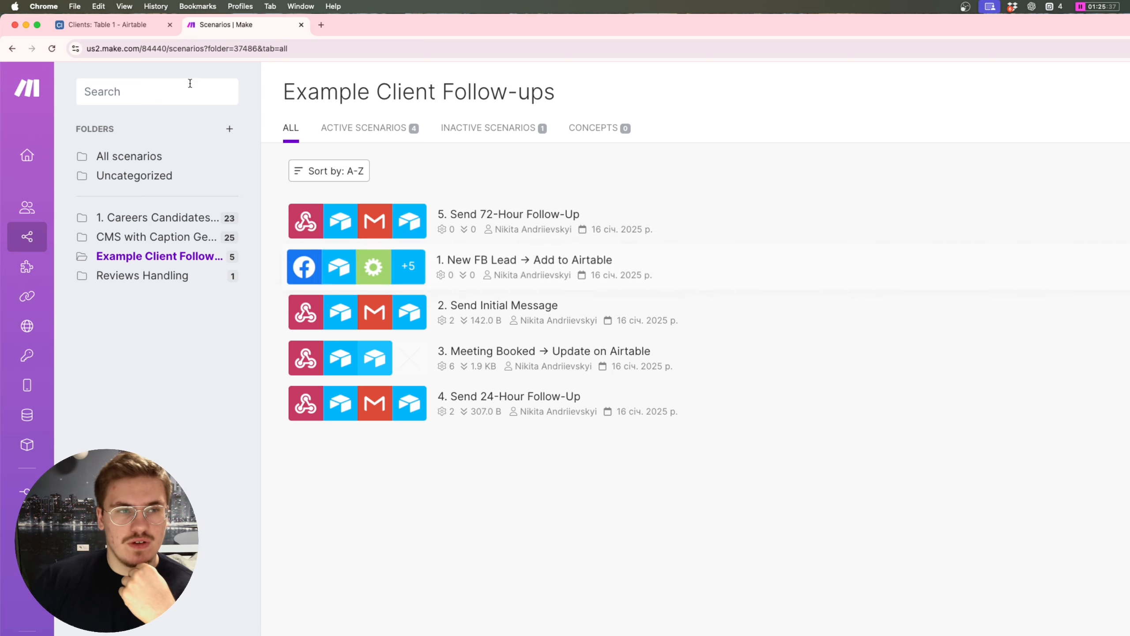
click(107, 24)
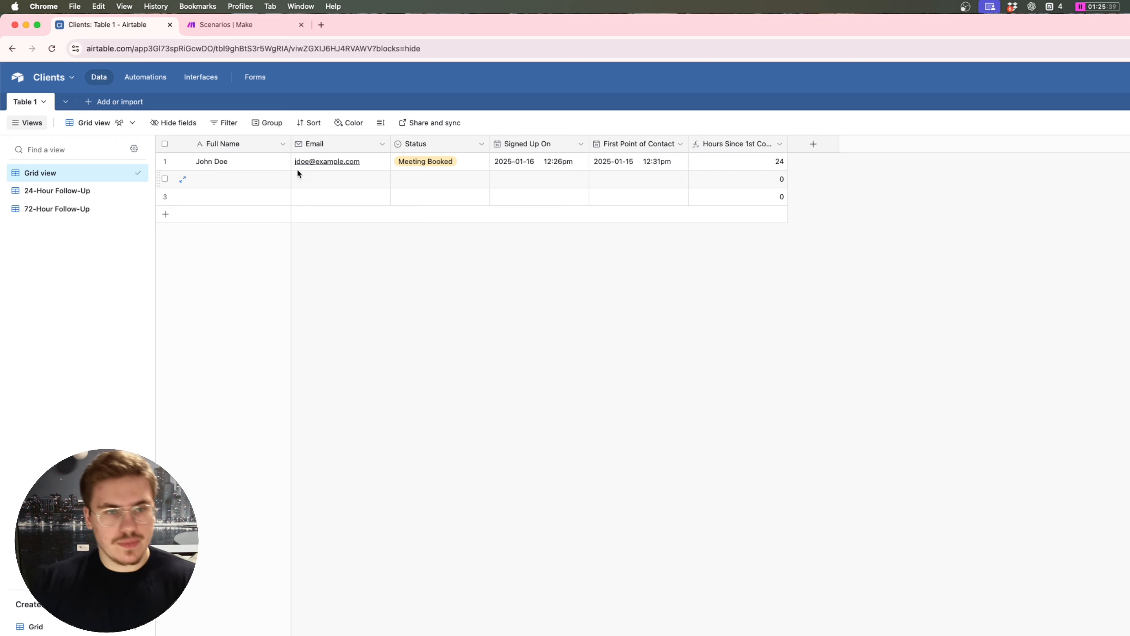
Step: Enter the new lead's full name and e-mail address in row 2
double_click(233, 175)
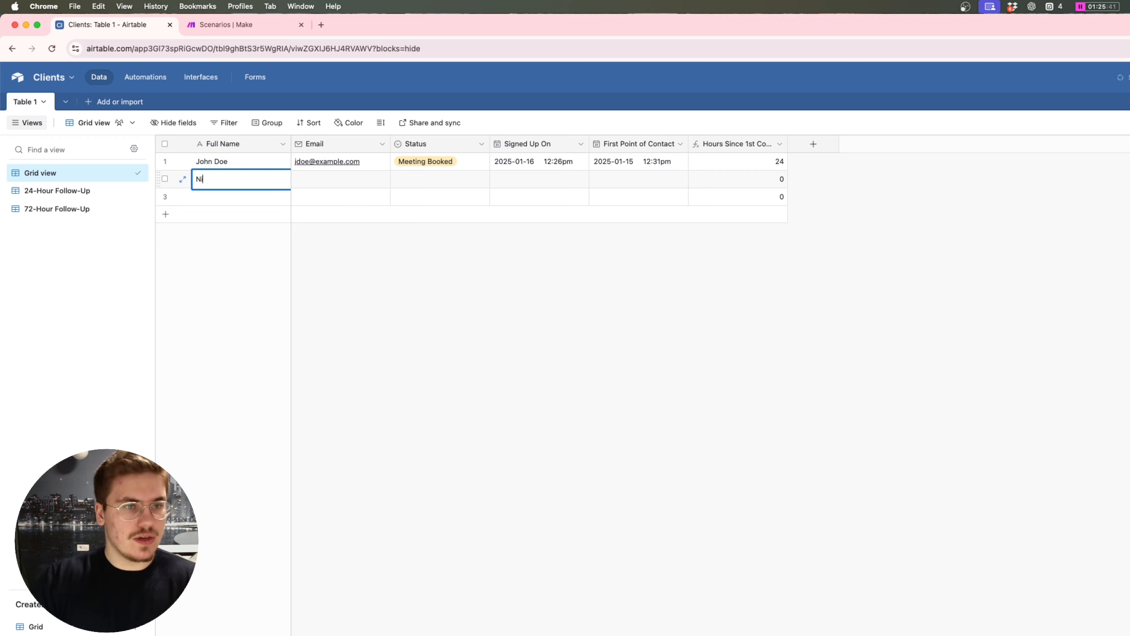
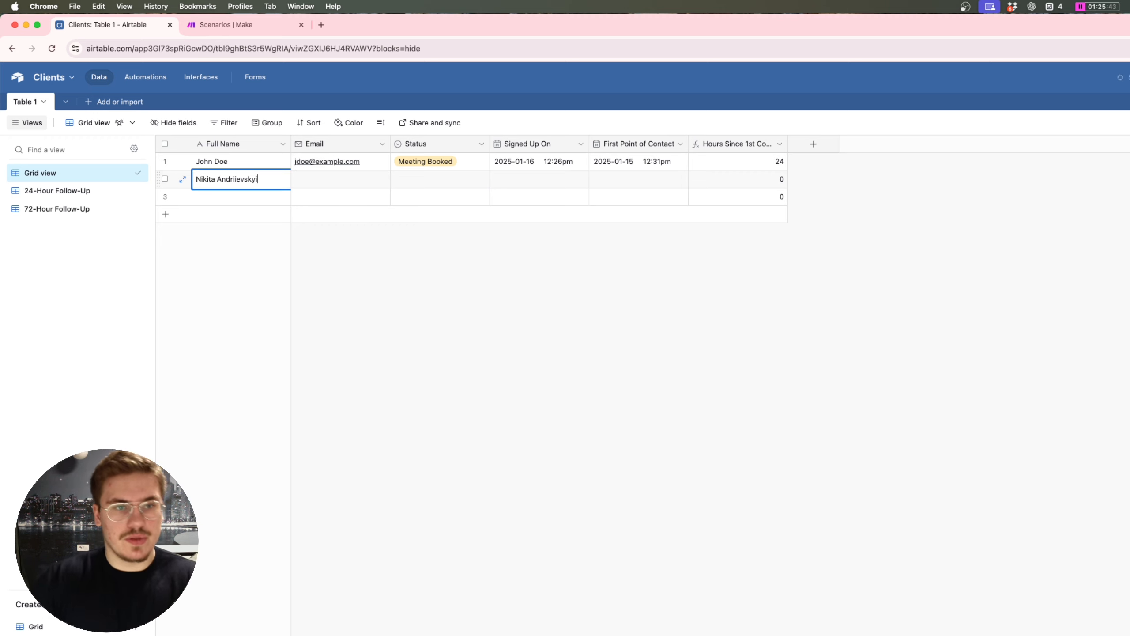
click(305, 184)
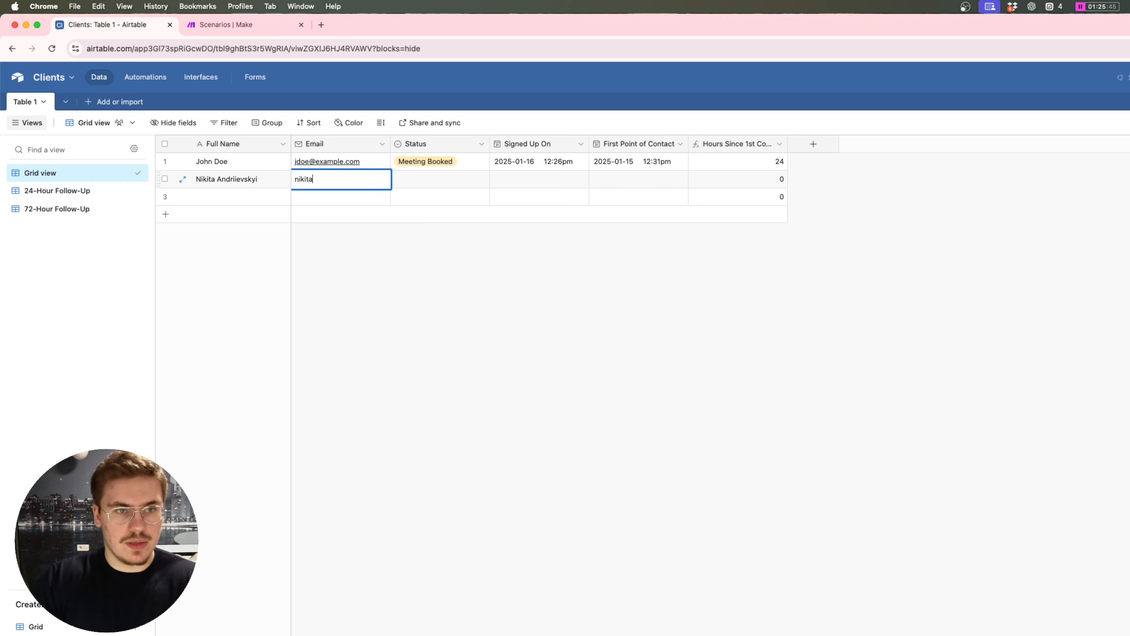
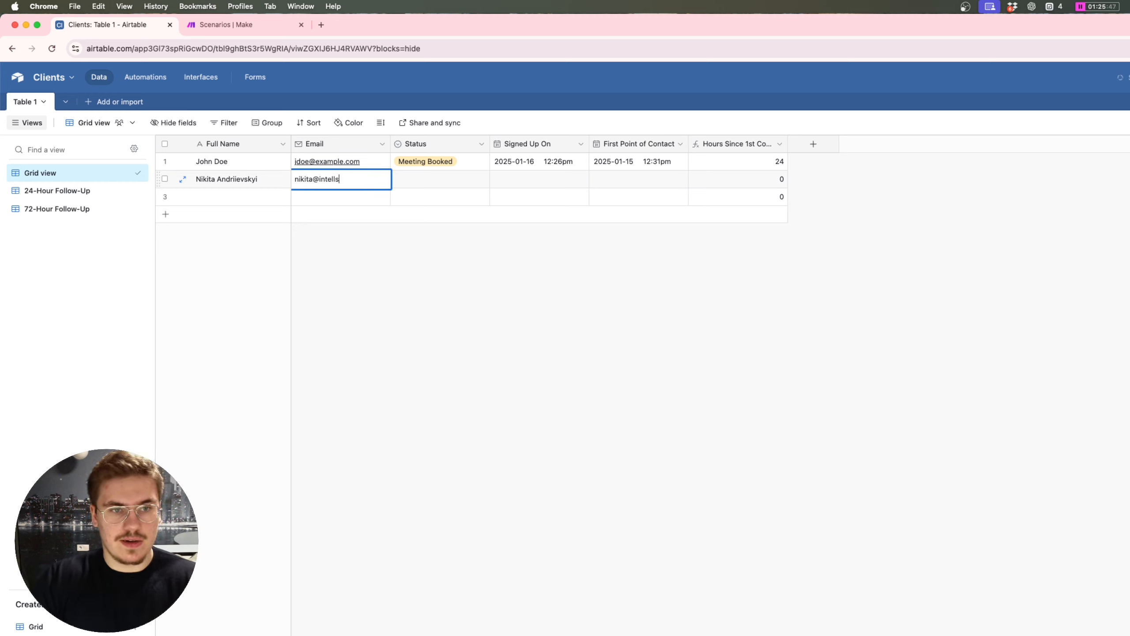
Step: Leave row 2's Status empty and set Signed Up On to January 15, 2025
click(423, 183)
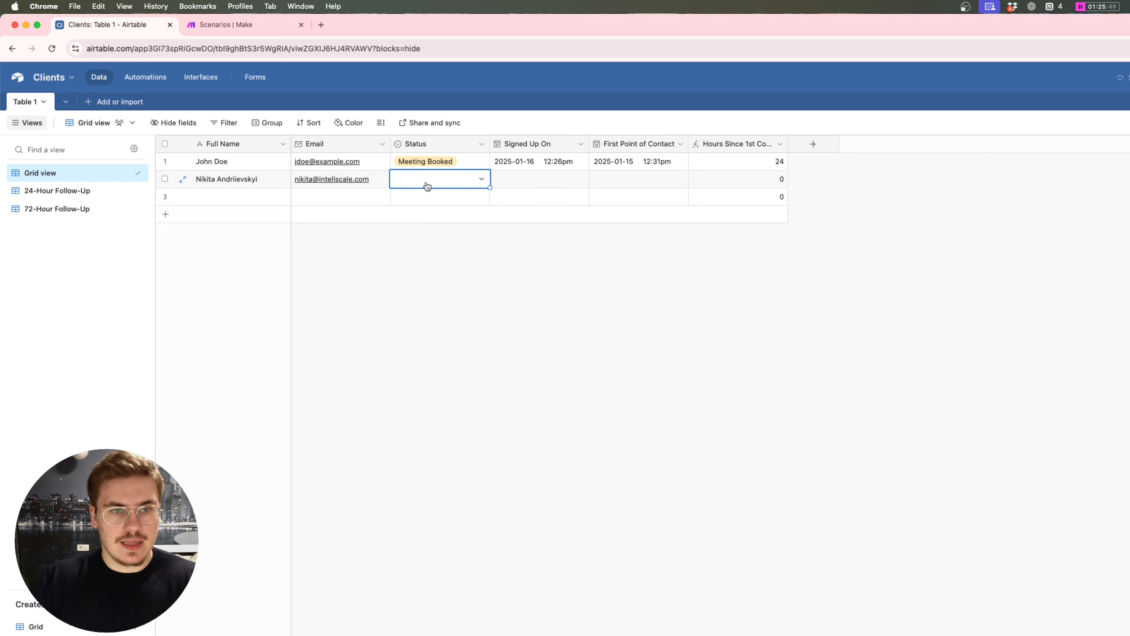
click(423, 182)
click(549, 213)
double_click(549, 183)
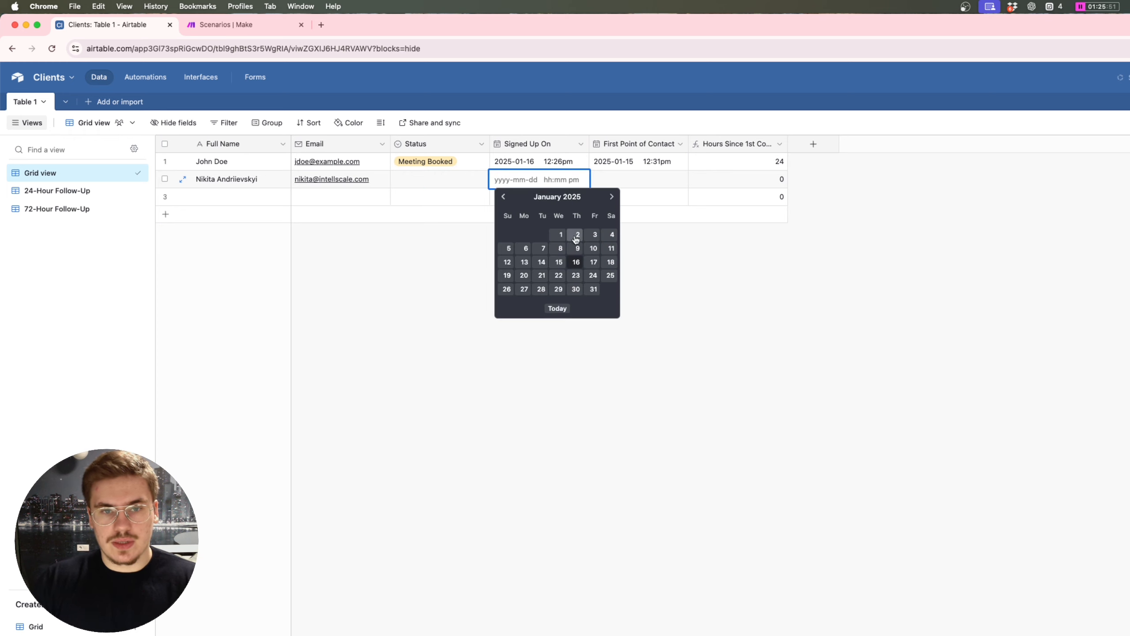
click(559, 262)
key(Escape)
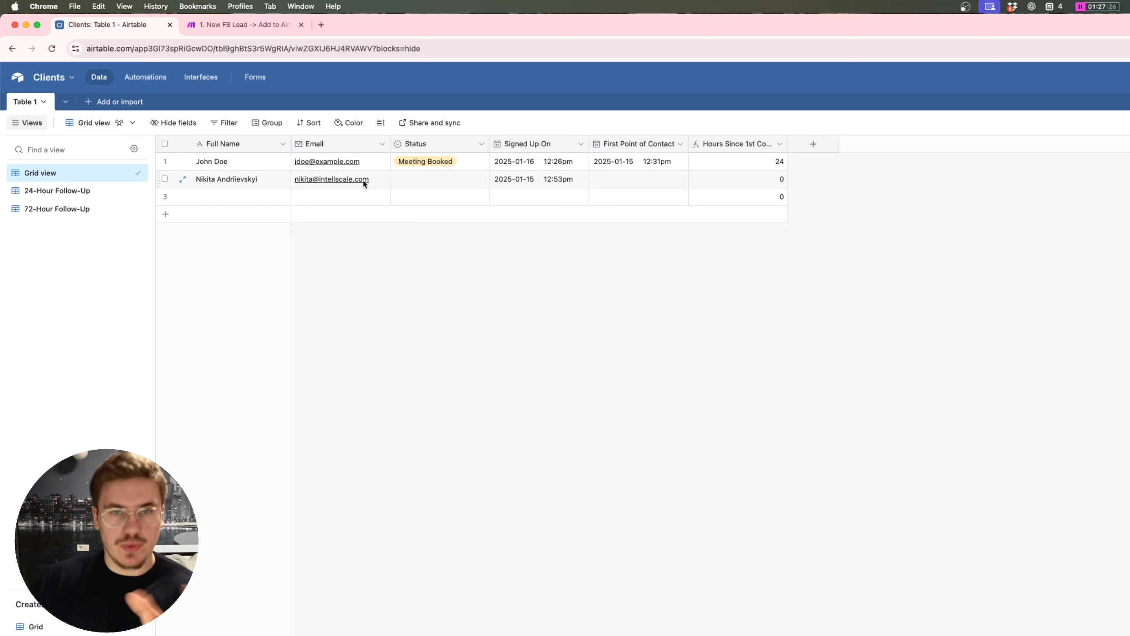
Step: In the '1. New FB Lead' scenario, review HTTP 5's webhook URL and record_id request body
click(236, 27)
scroll(493, 244, right, 5)
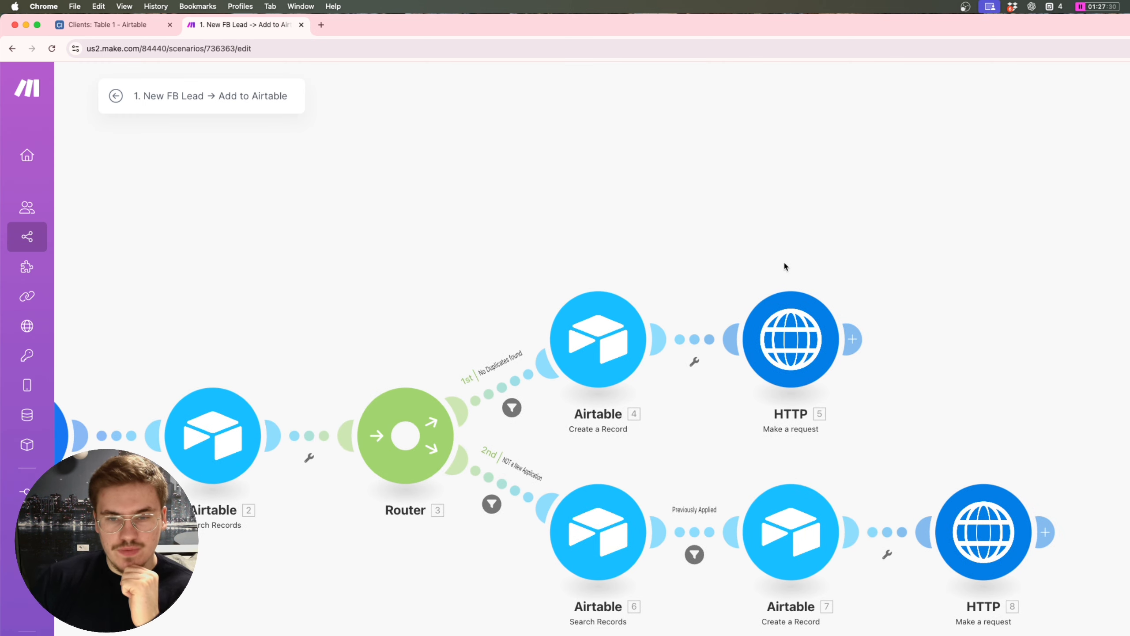
scroll(742, 336, right, 2)
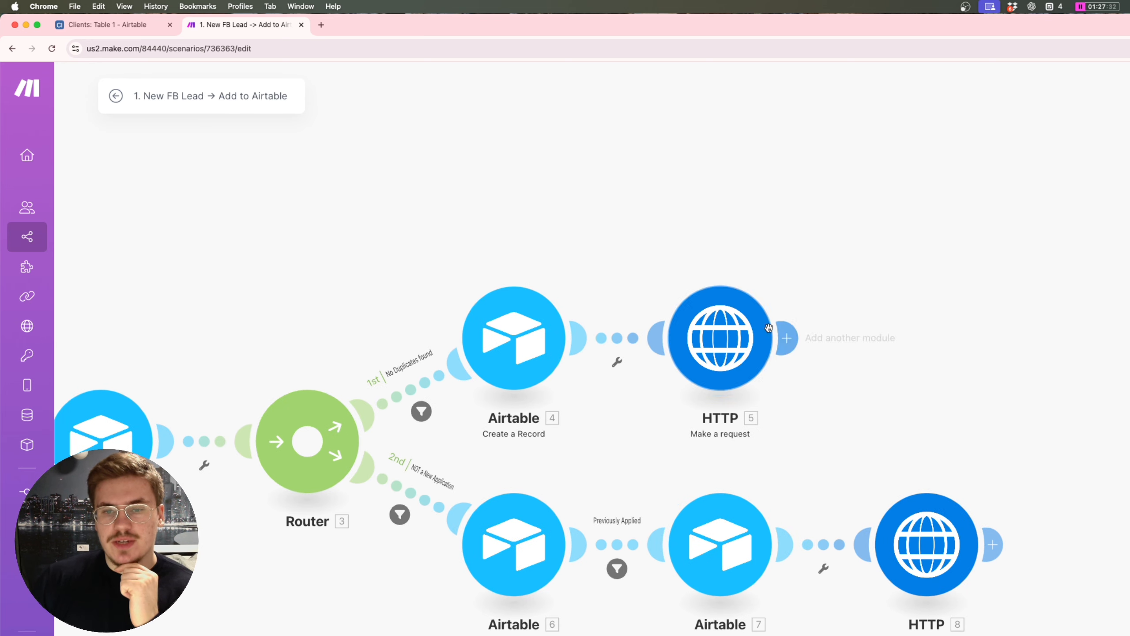
drag(729, 323, 731, 301)
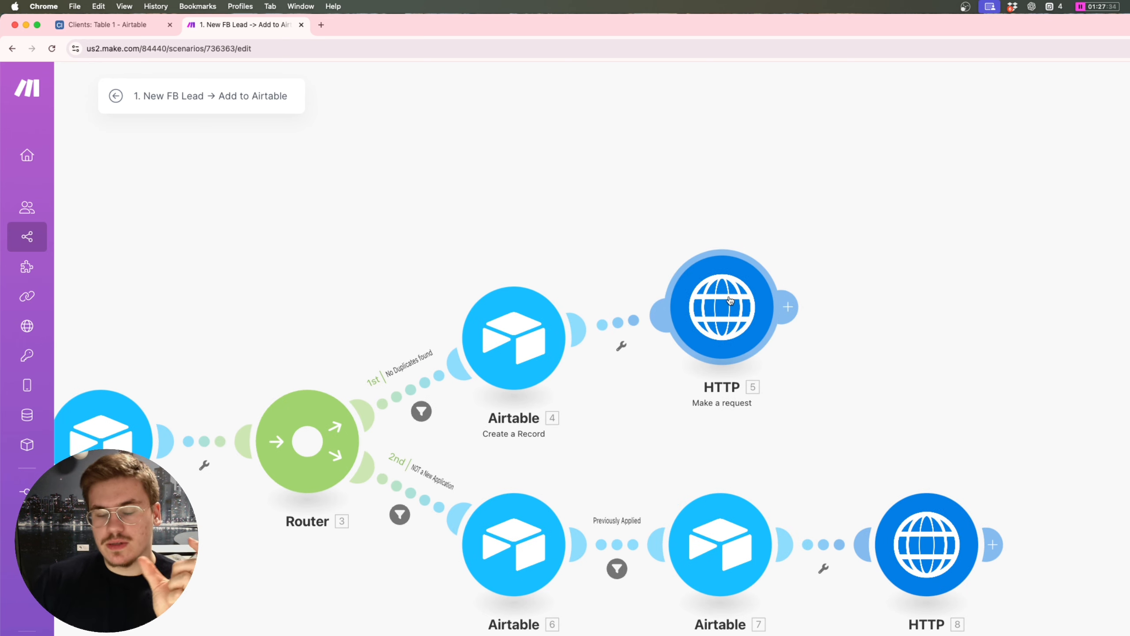
click(730, 301)
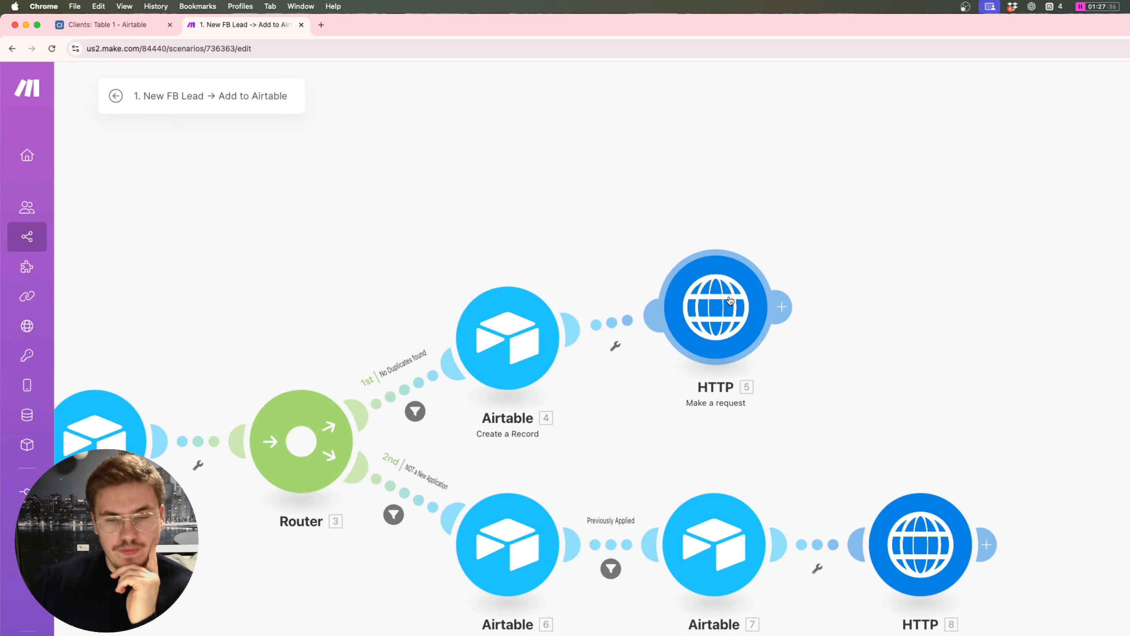
drag(909, 209, 771, 195)
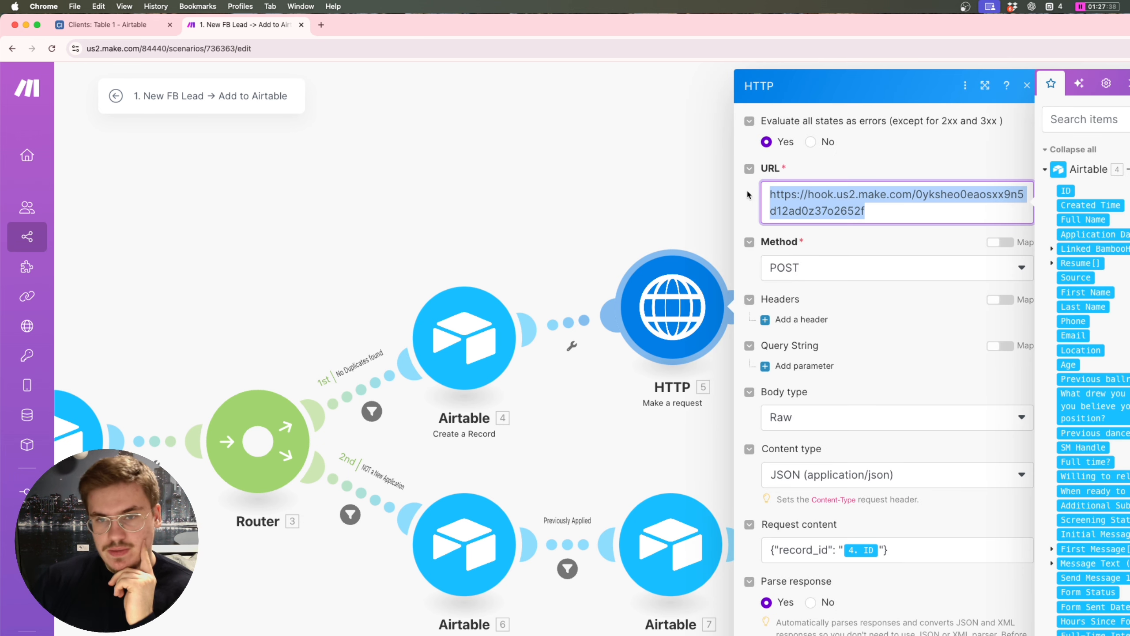
click(900, 561)
double_click(827, 550)
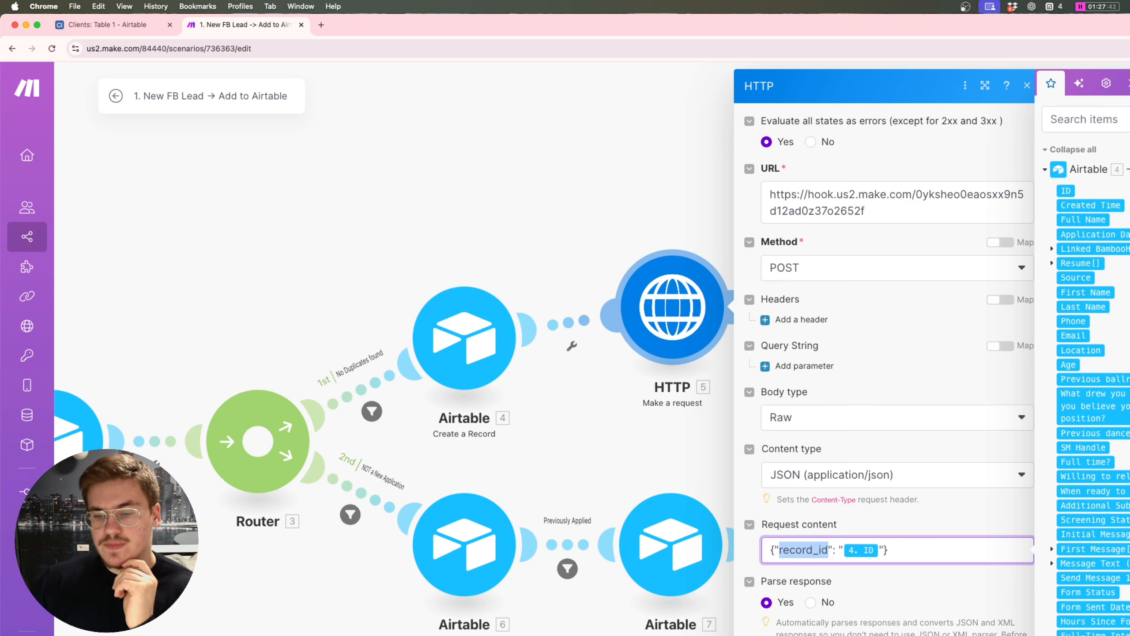
click(671, 389)
Step: Start a 'Run this module only' test of HTTP 5 and fetch a record ID from Airtable
right_click(672, 321)
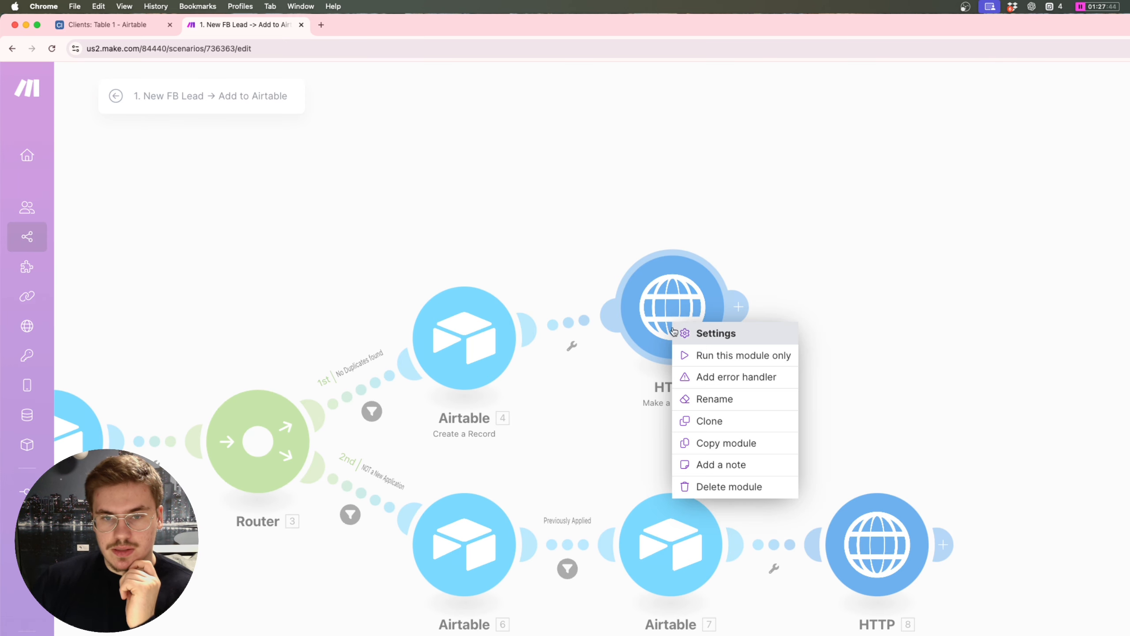
click(714, 356)
click(865, 529)
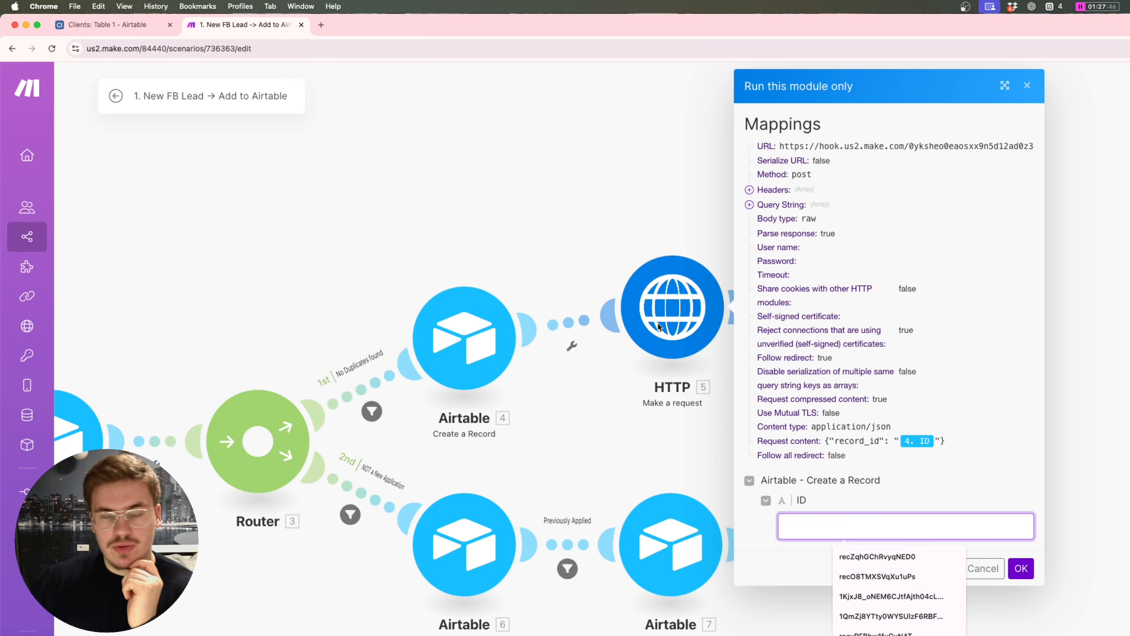
click(114, 27)
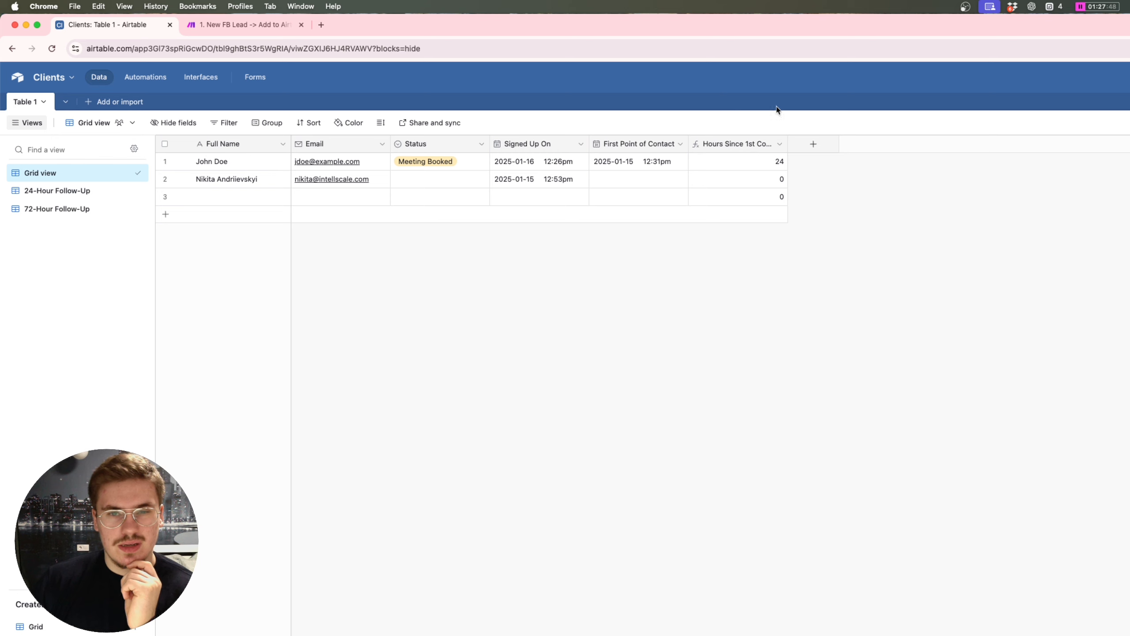
Step: Add a 'Record ID' formula field using RECORD_ID() to Table 1
click(822, 143)
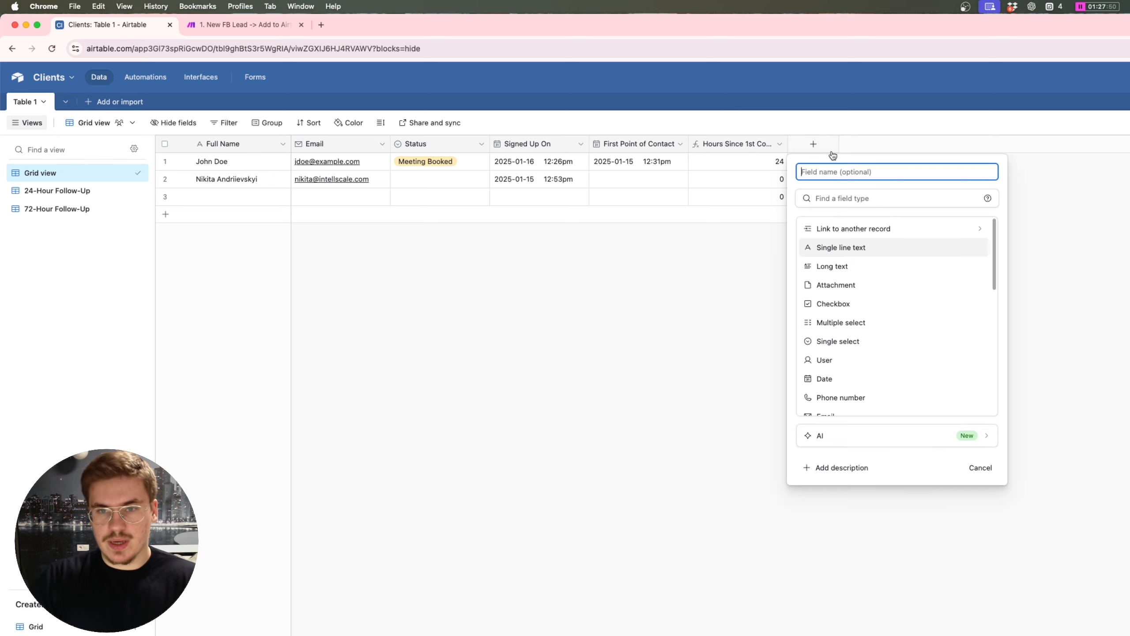
text(Record ID)
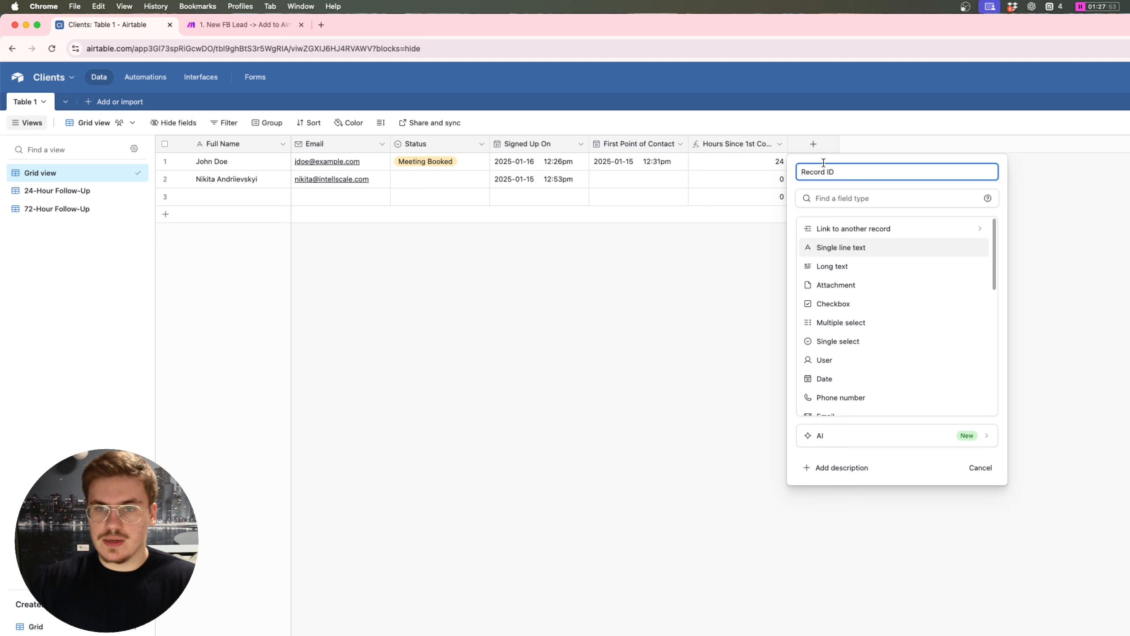
key(Tab)
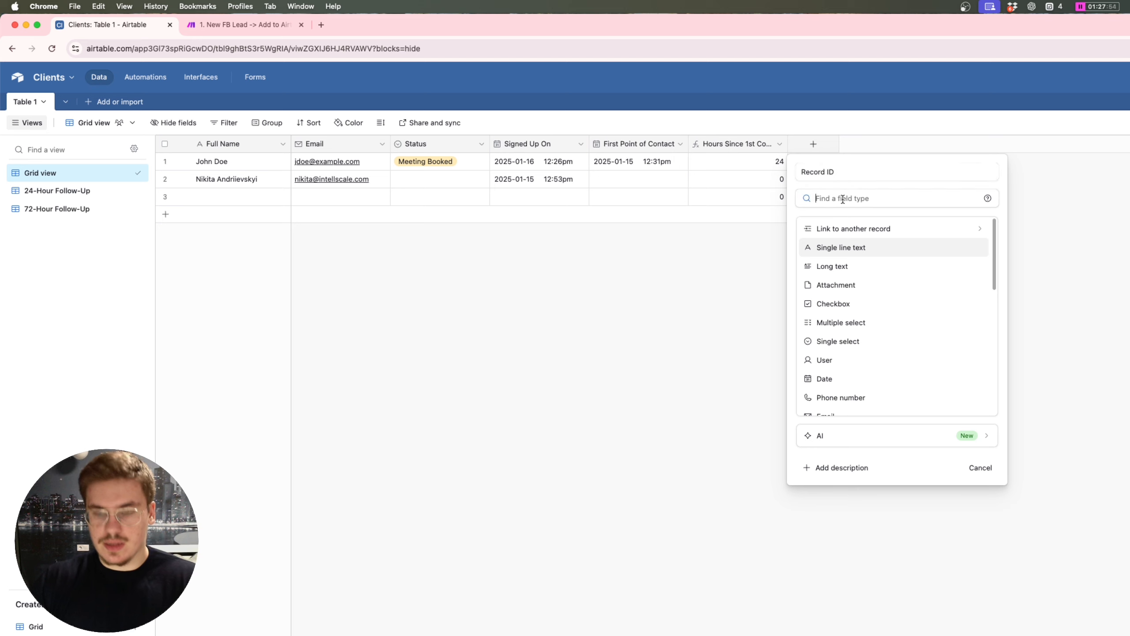
text(fo)
key(Return)
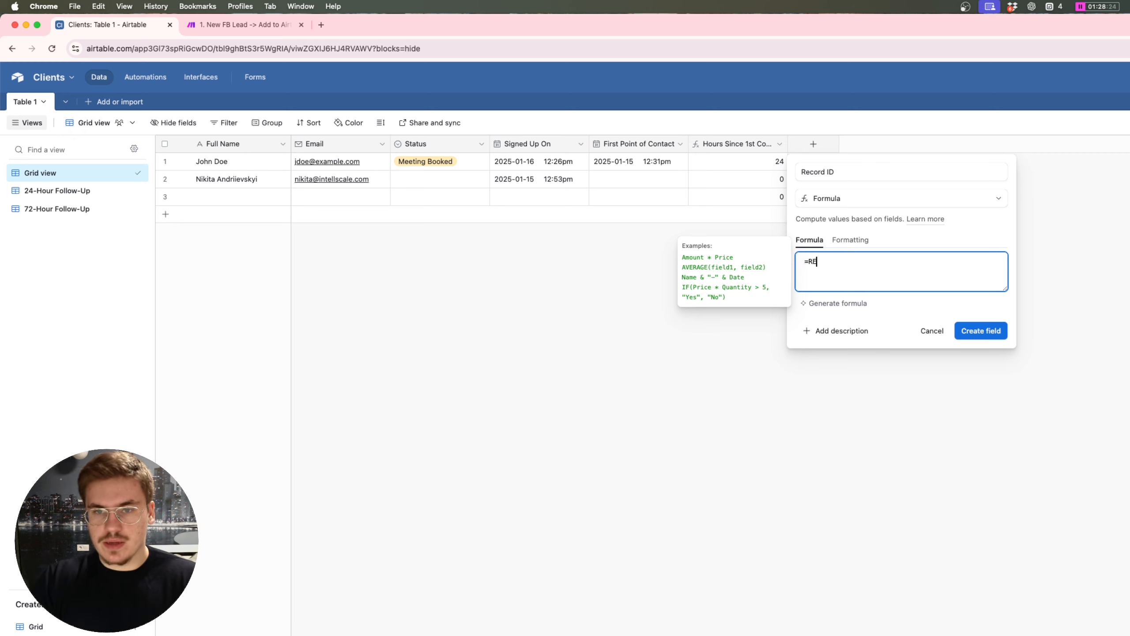
text(CORD_ID()
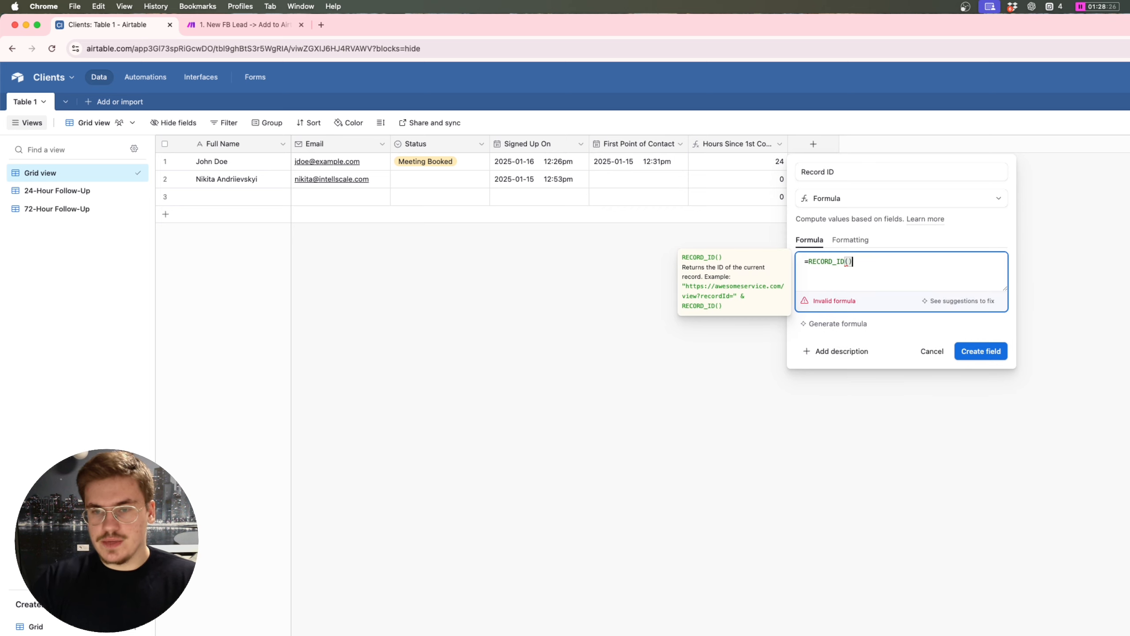
click(983, 351)
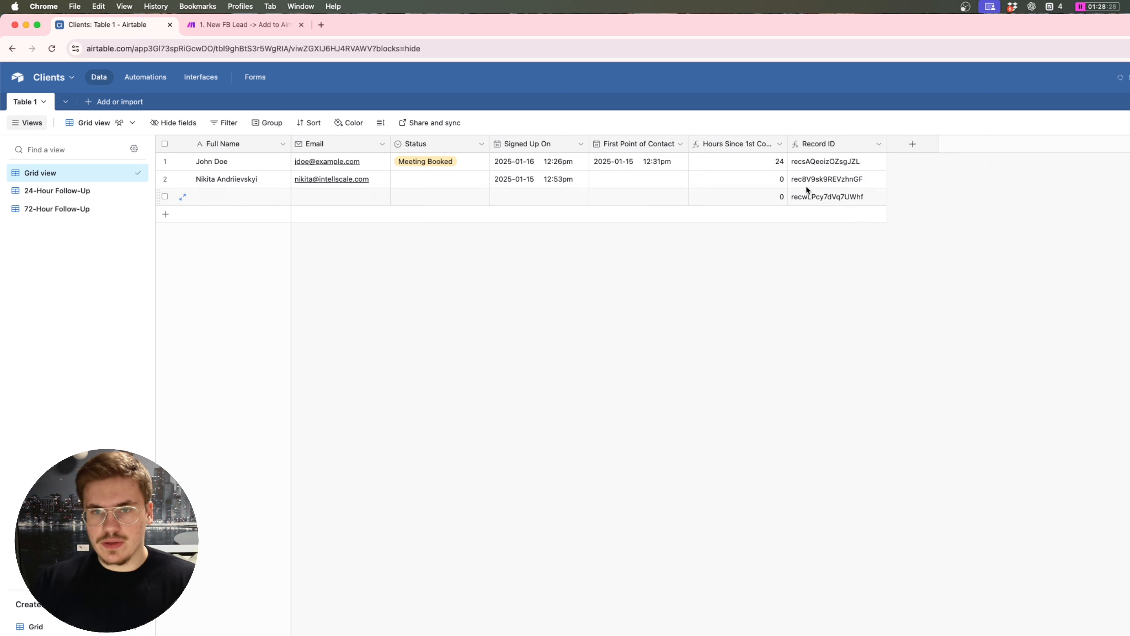
Step: Copy row 2's record ID value and return to Make
double_click(820, 178)
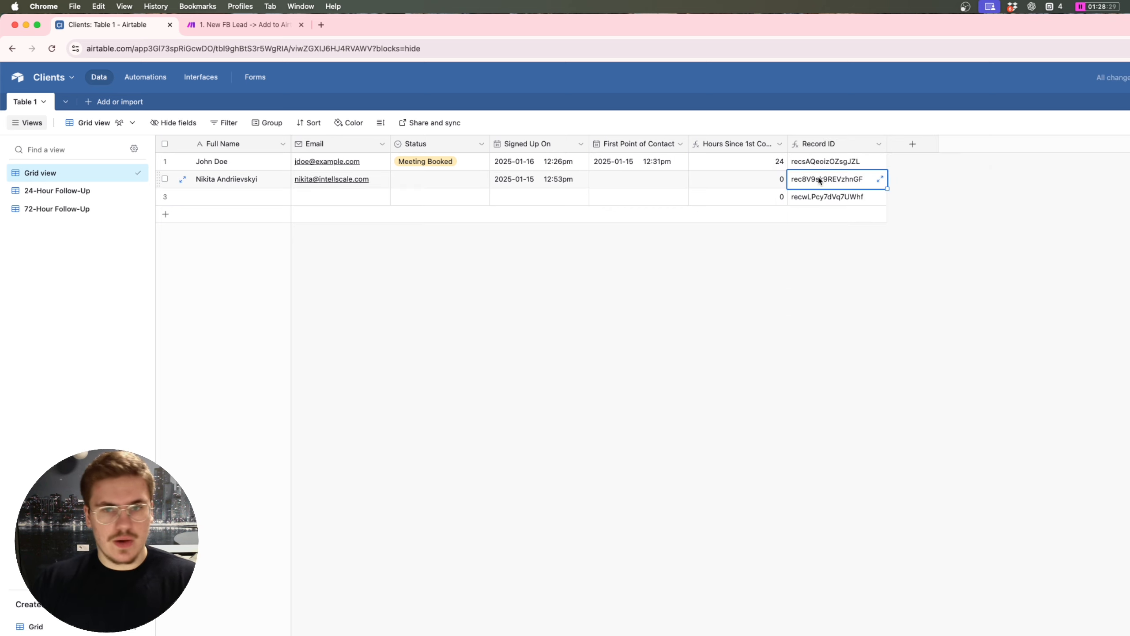
click(880, 179)
double_click(955, 163)
key(super+c)
key(Escape)
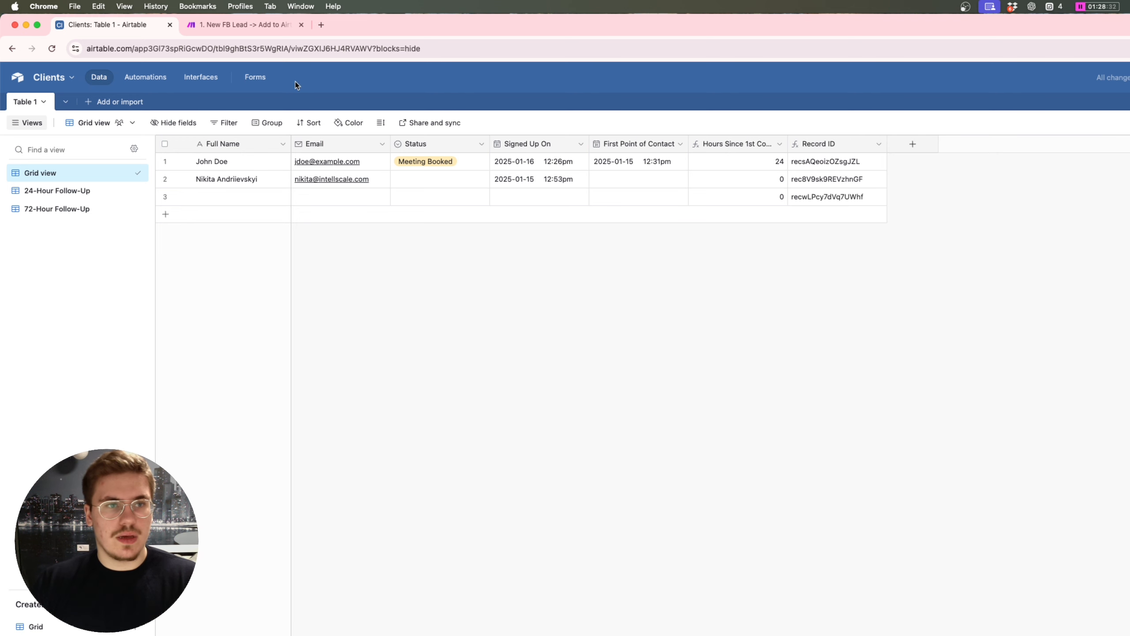
click(212, 20)
Step: Run the HTTP module with row 2's pasted record ID and save the scenario changes
click(850, 518)
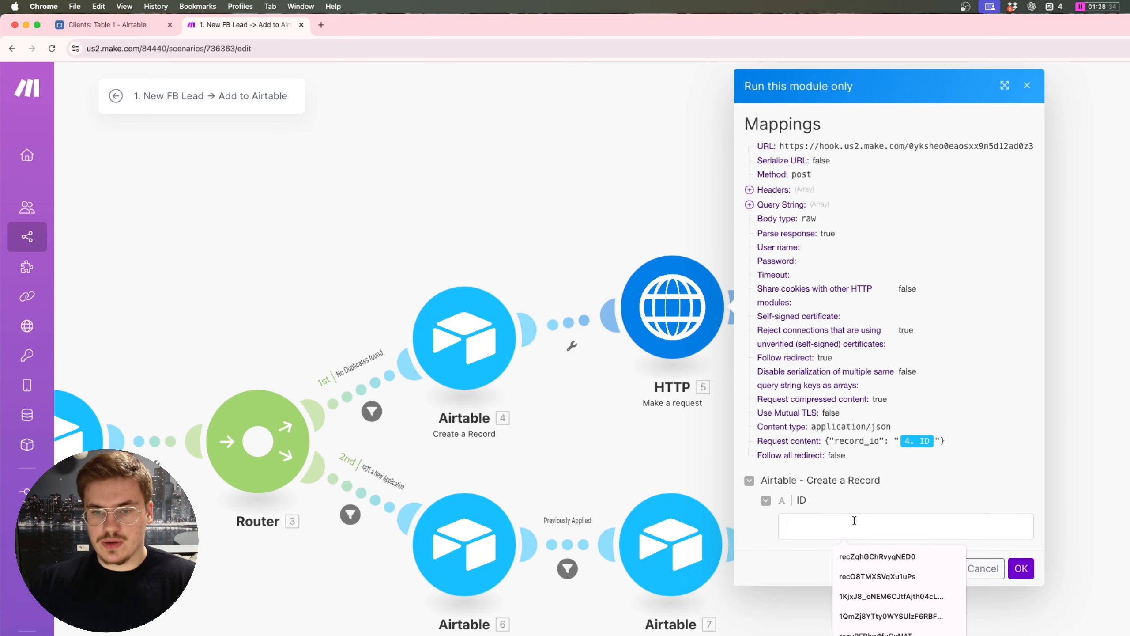
key(super+v)
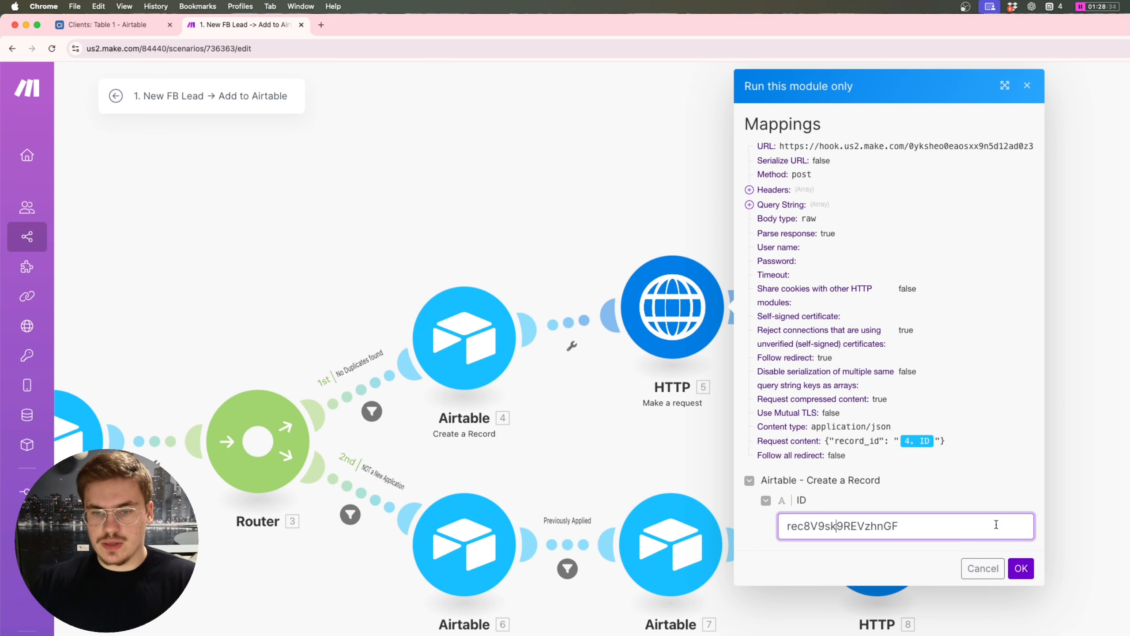
click(1021, 568)
click(596, 308)
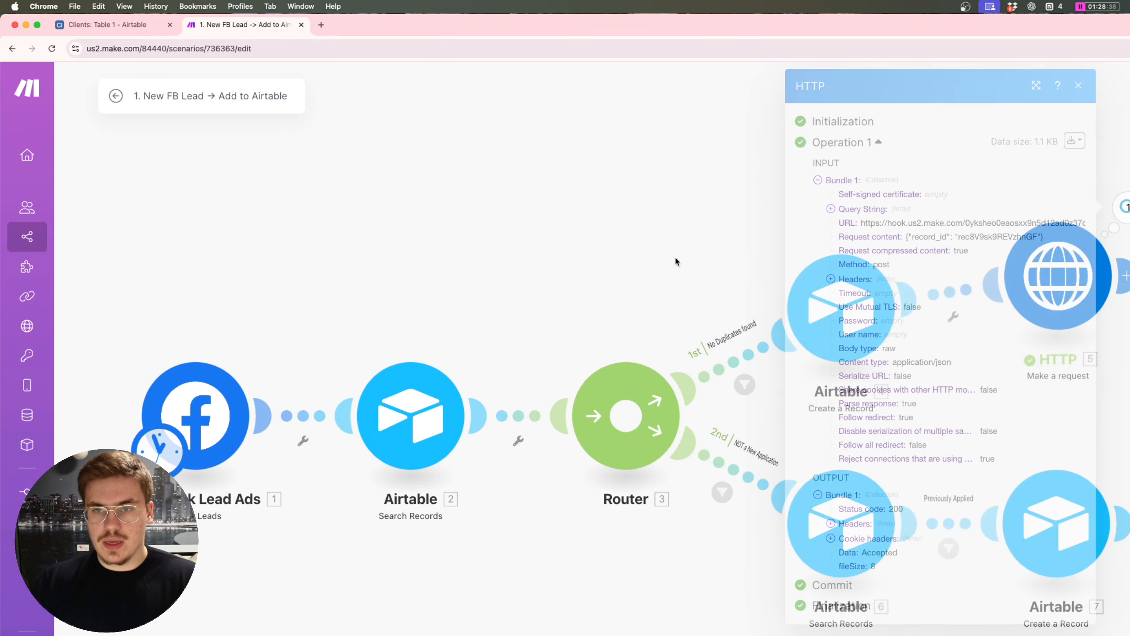
click(115, 96)
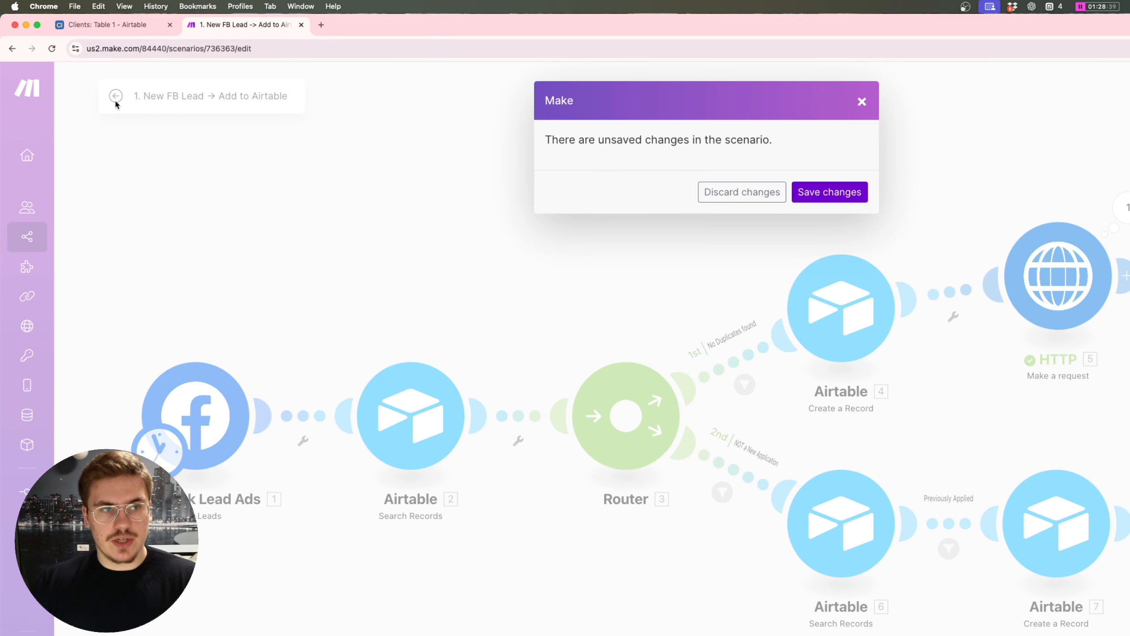
click(811, 198)
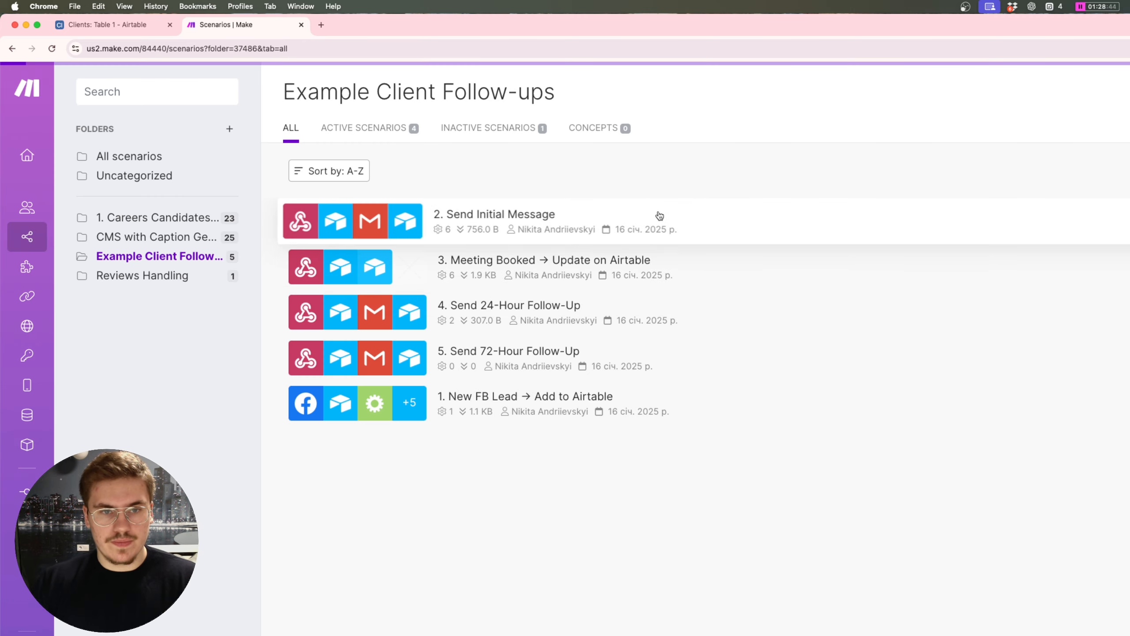
click(659, 216)
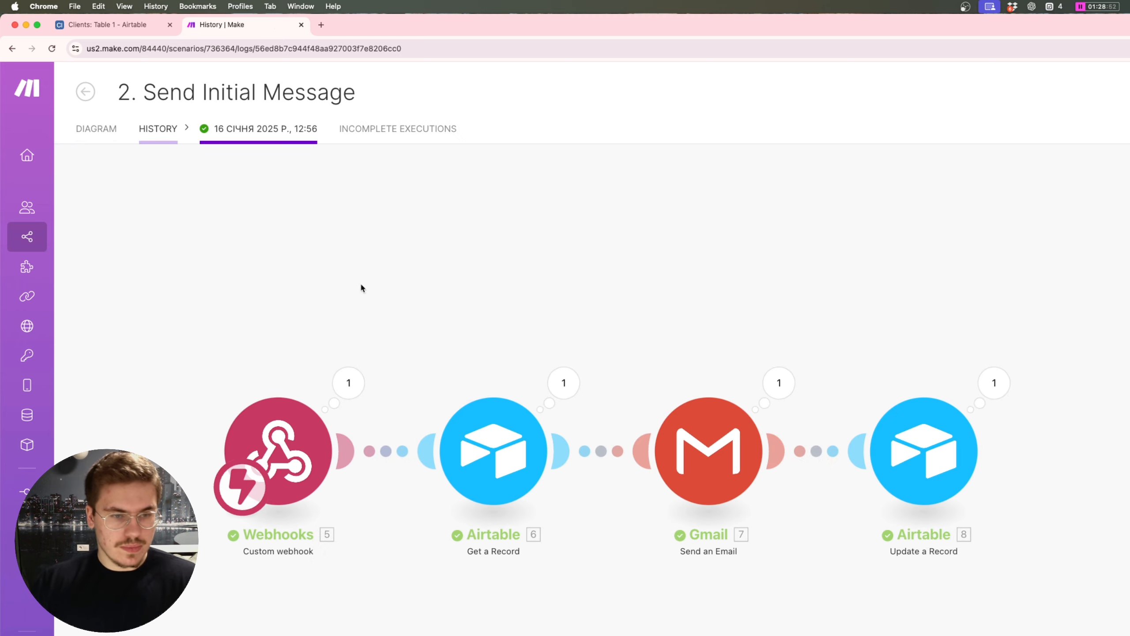
Step: Review the run's webhook record_id, fetched Airtable record and sent Gmail email, then check Airtable's Status
click(349, 383)
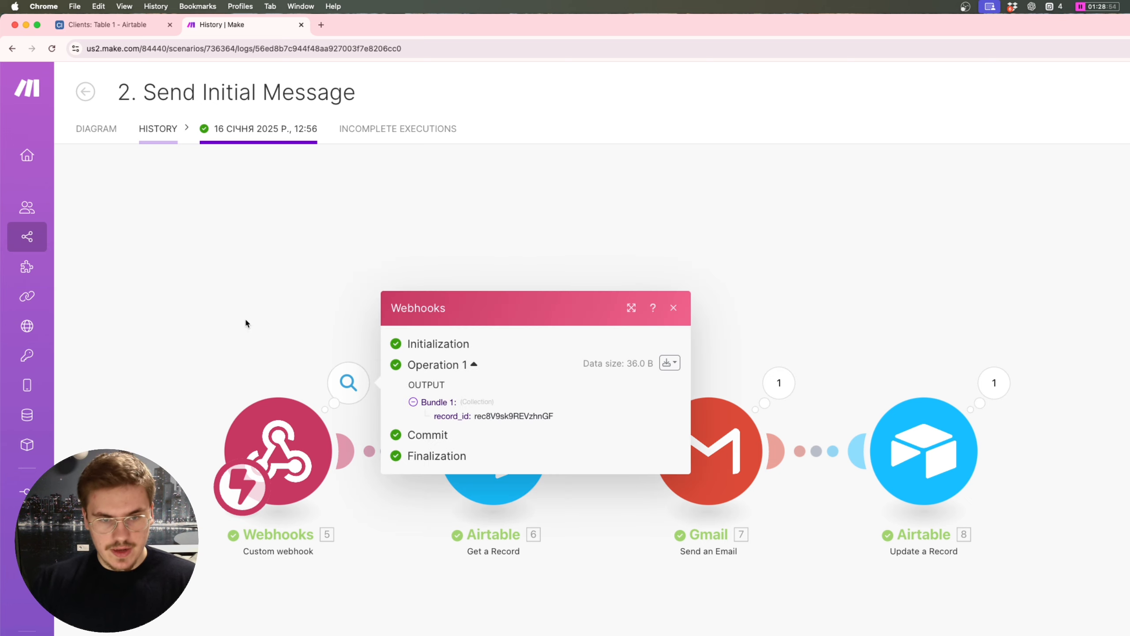
click(253, 311)
click(349, 383)
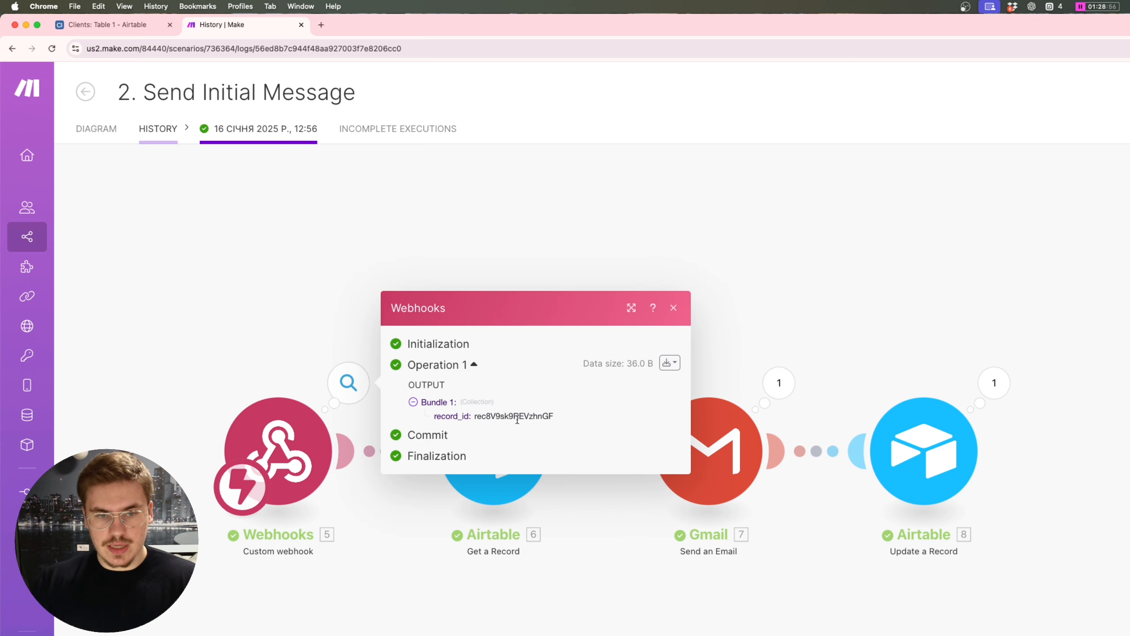
double_click(516, 417)
click(299, 343)
click(563, 382)
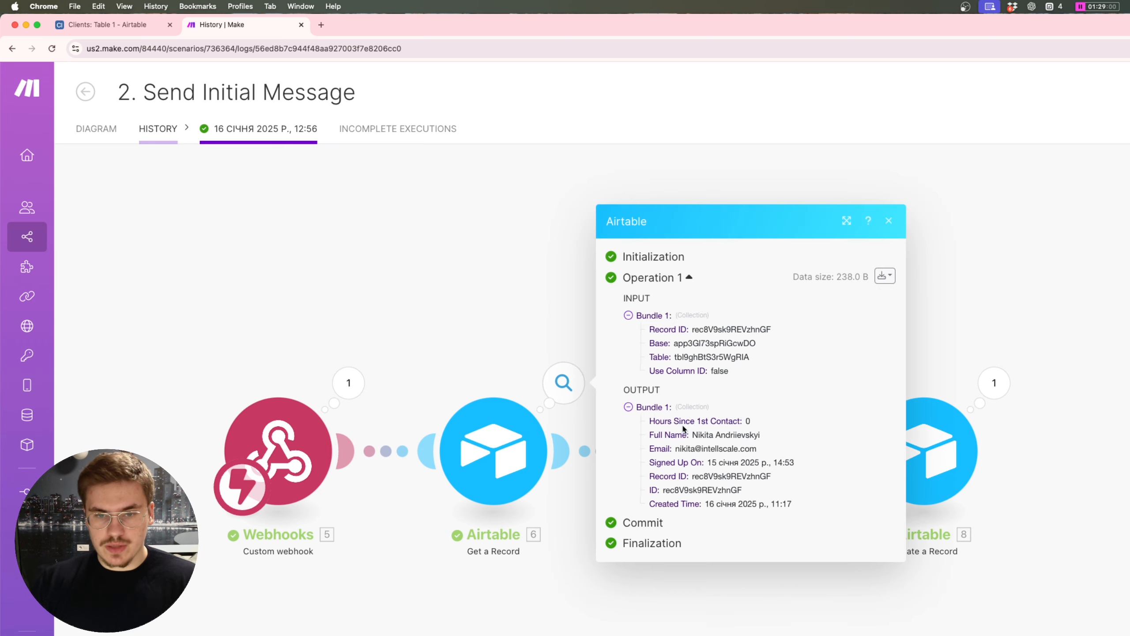
double_click(720, 448)
key(Escape)
click(789, 388)
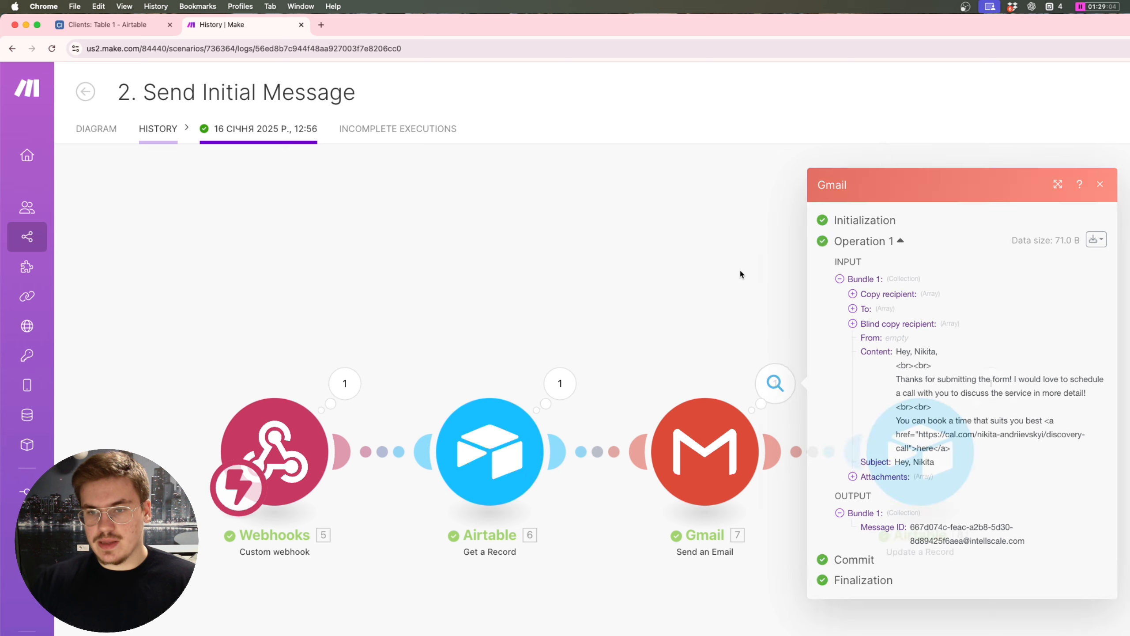
key(Escape)
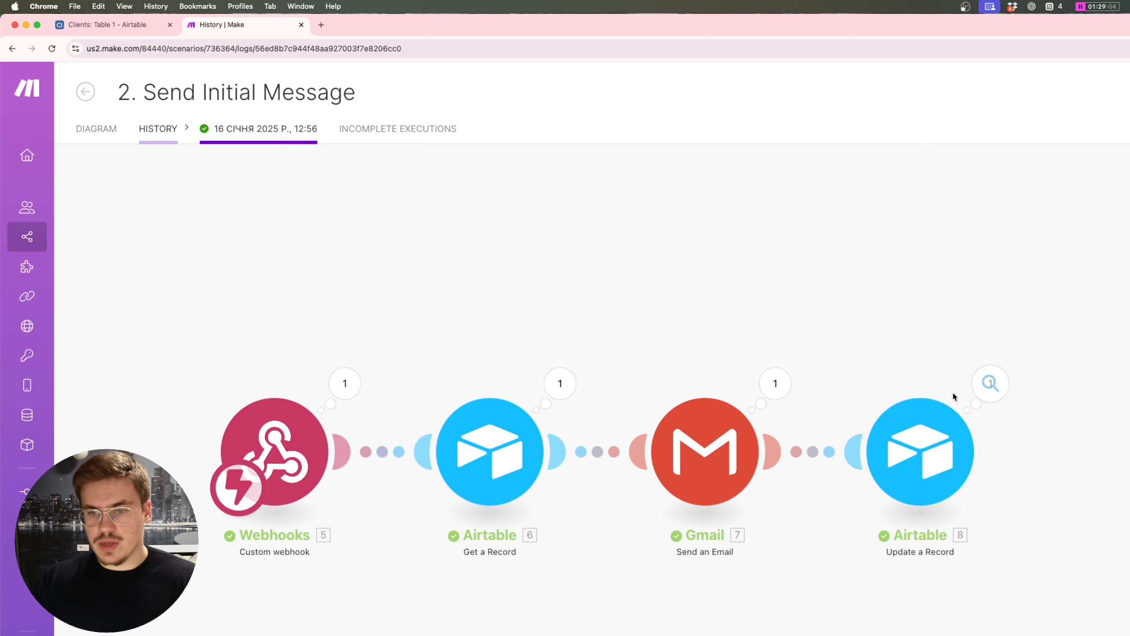
click(107, 27)
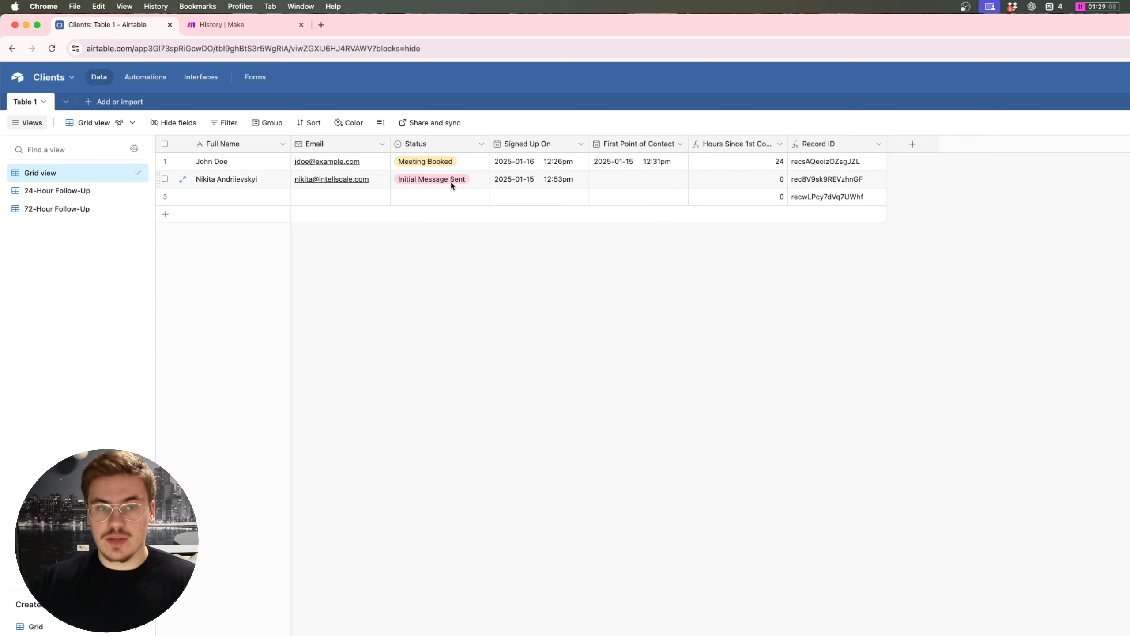
Step: Bring up Gmail, refresh the inbox and open the newest follow-up email
key(ctrl+Up)
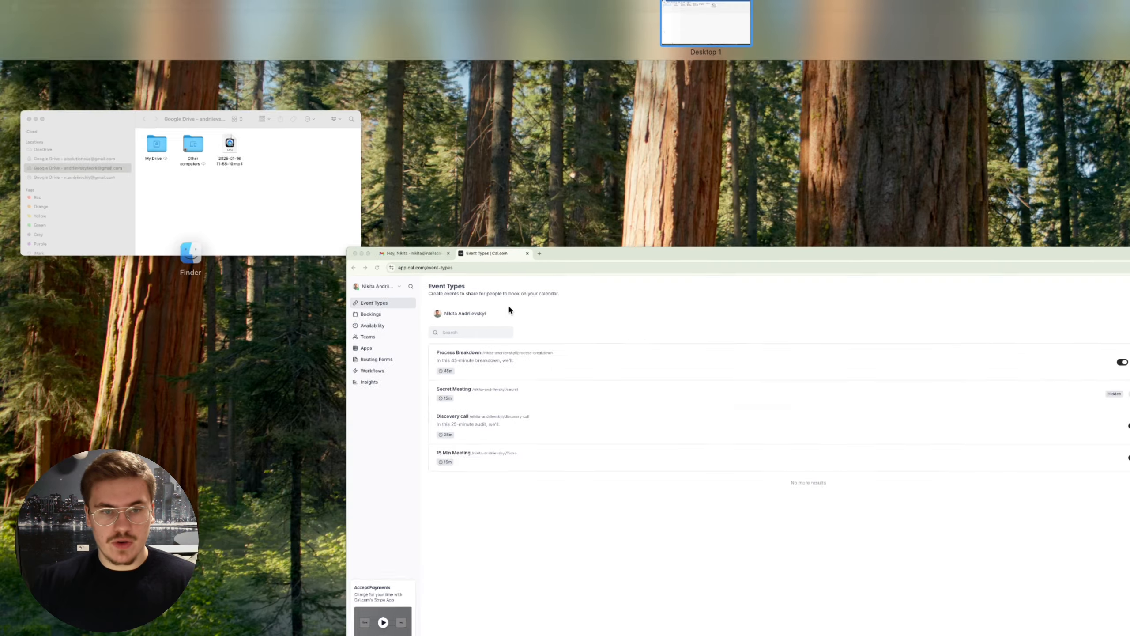
click(508, 304)
click(99, 26)
click(136, 149)
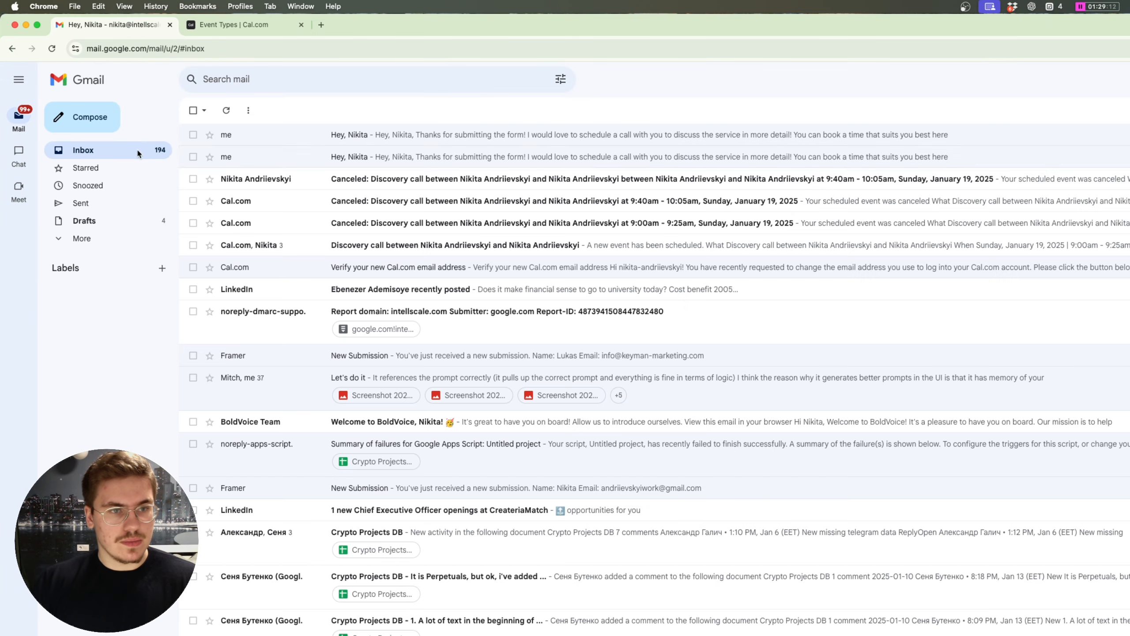
key(super+r)
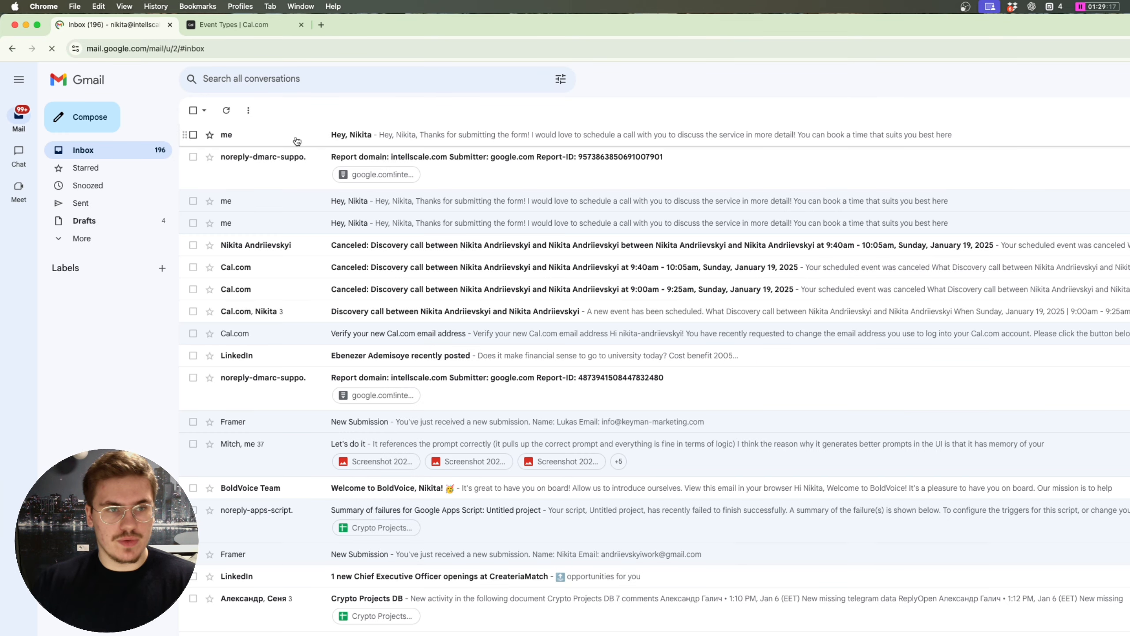
click(297, 141)
Step: Read the email's scheduling line and follow its booking link to Cal.com's Discovery call page
drag(383, 240, 198, 172)
click(300, 214)
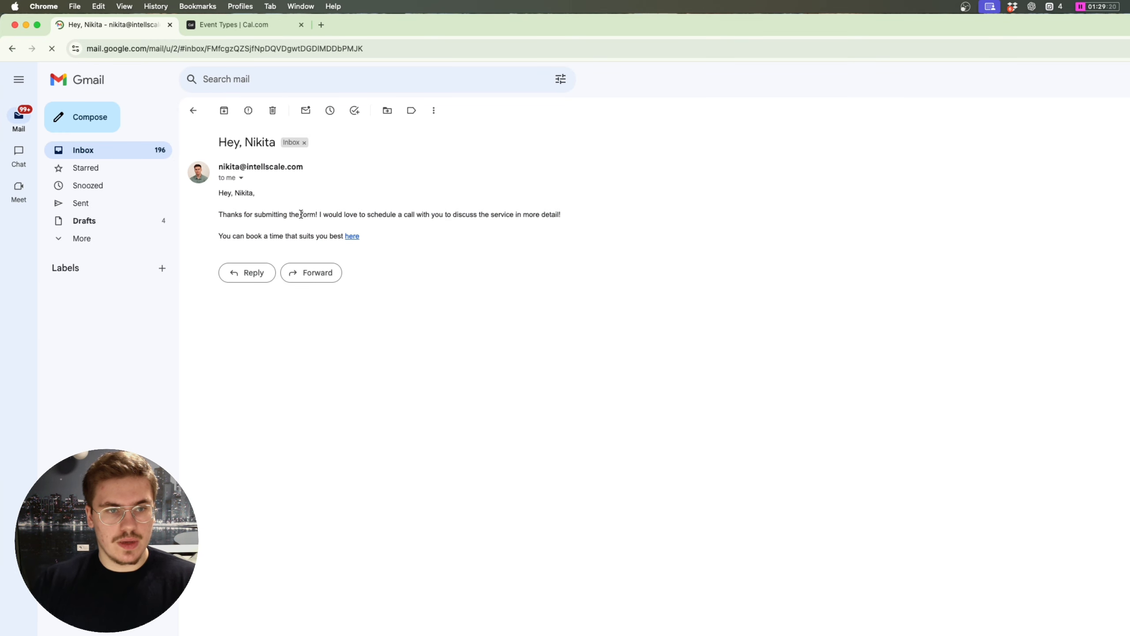
drag(347, 215, 446, 216)
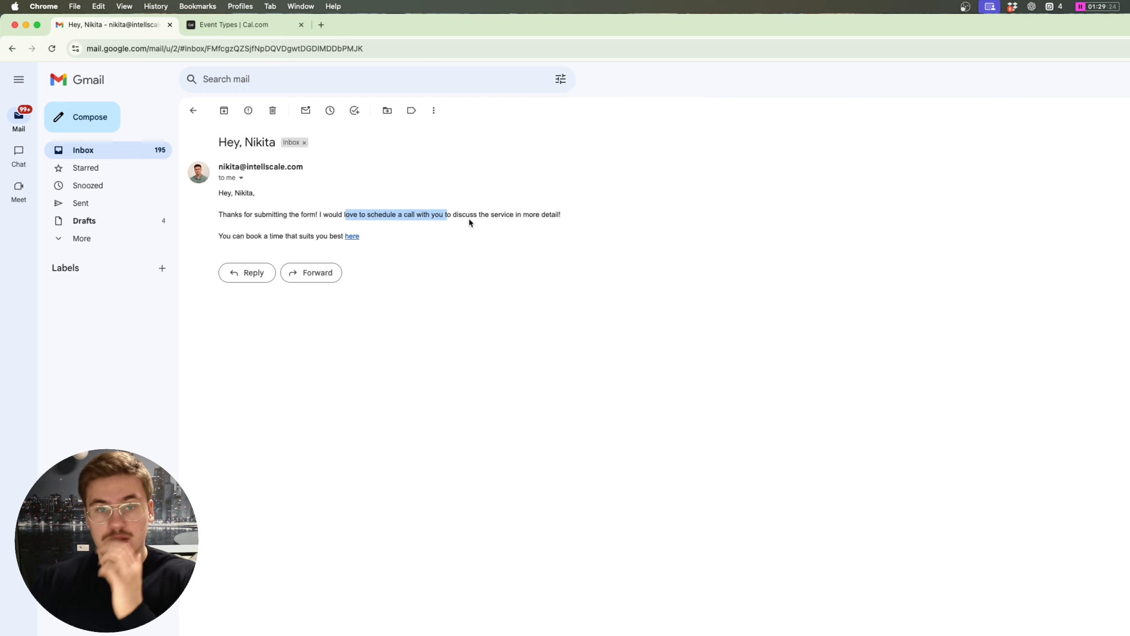
double_click(295, 236)
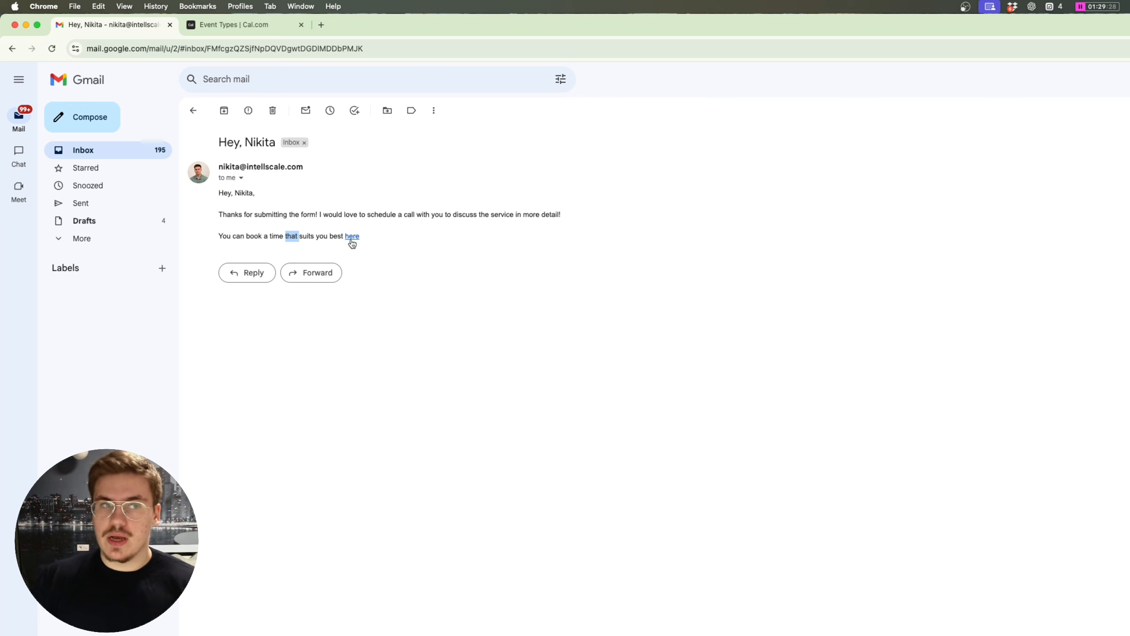
click(352, 236)
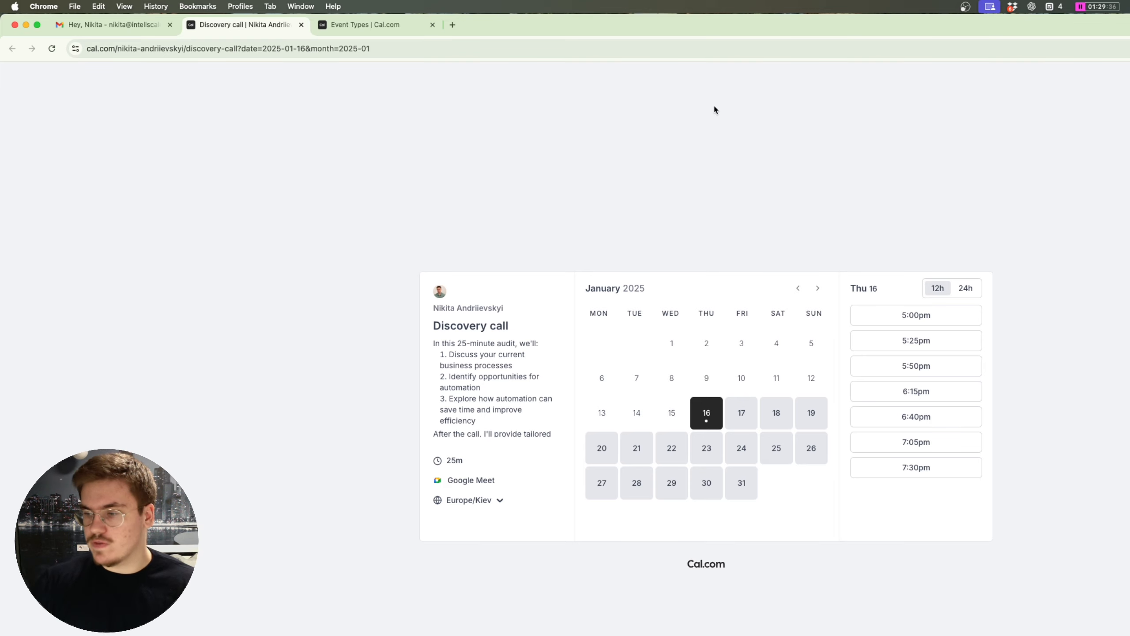
key(ctrl+Up)
Step: Return to the Airtable Chrome window
click(445, 328)
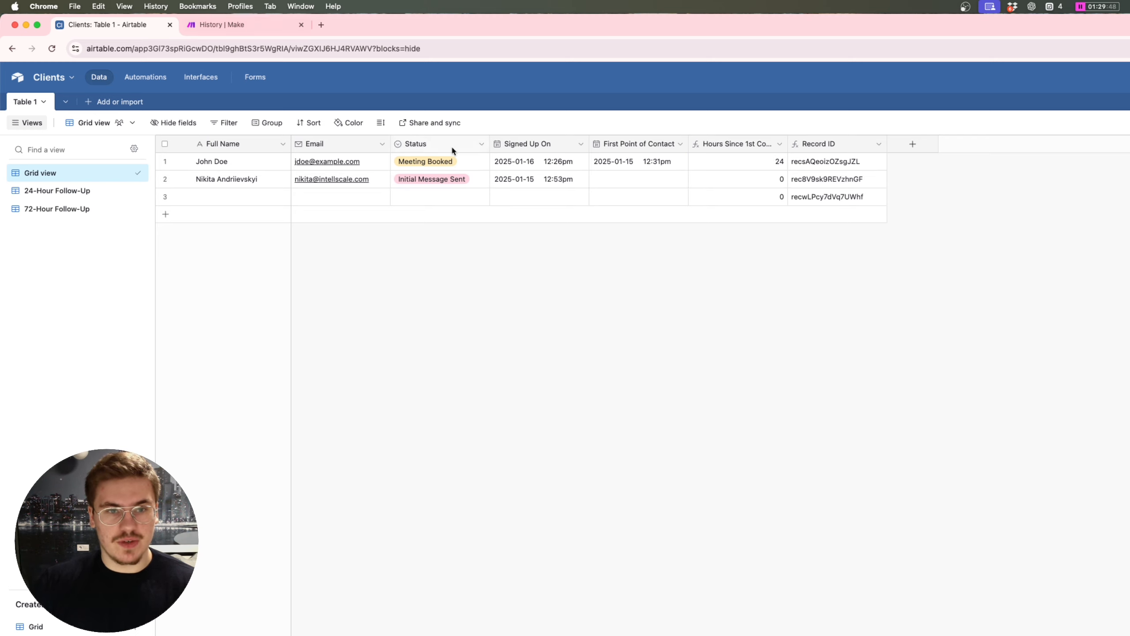
Step: Fill the update step's First Point of Contact with formatDate(now;YYYY-MM-DD HH:MM:SS) and exit the editor
click(234, 25)
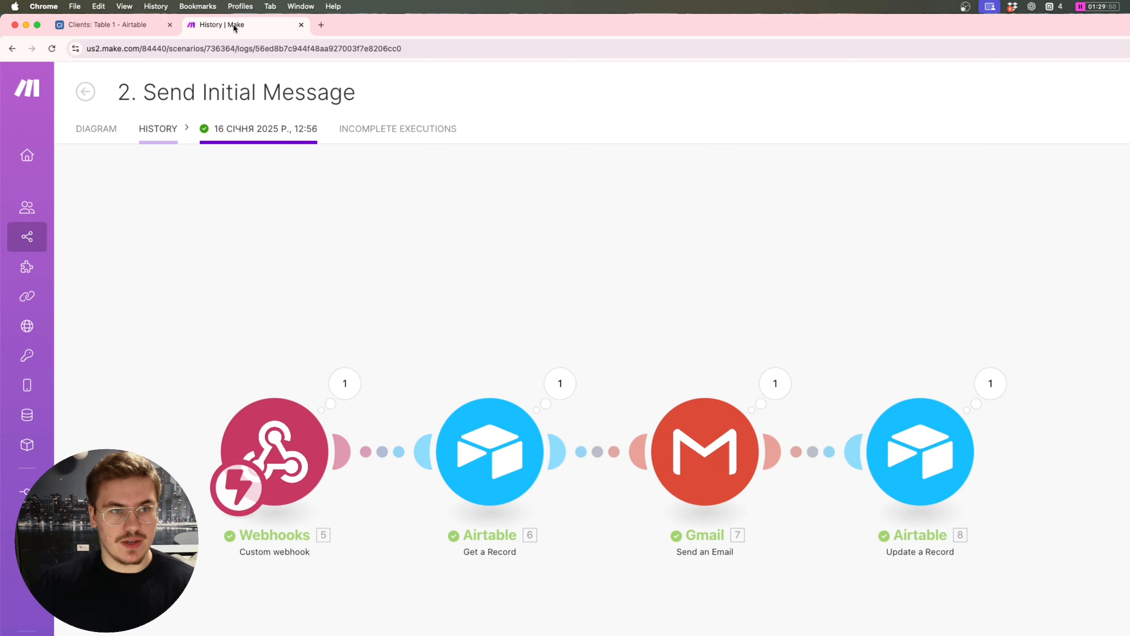
click(89, 128)
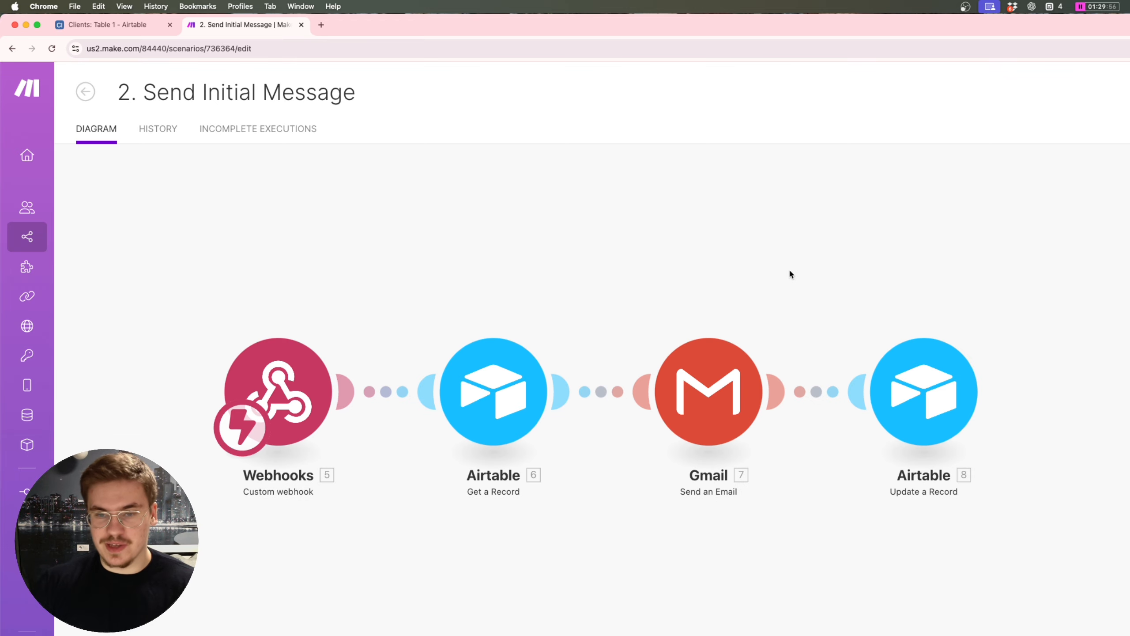
click(704, 417)
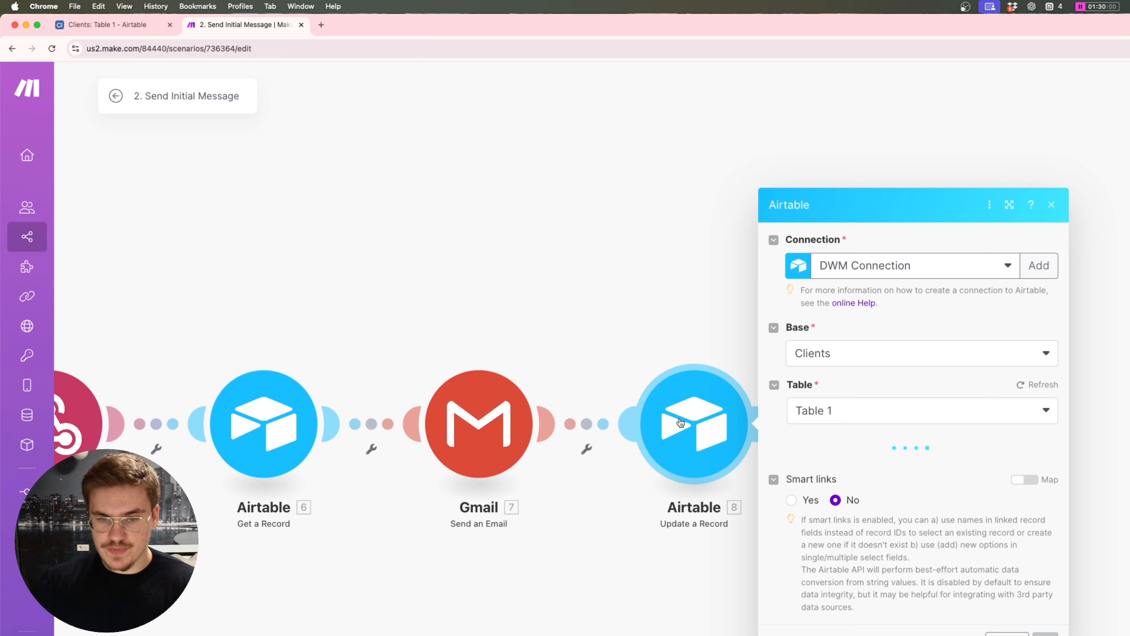
scroll(865, 480, down, 4)
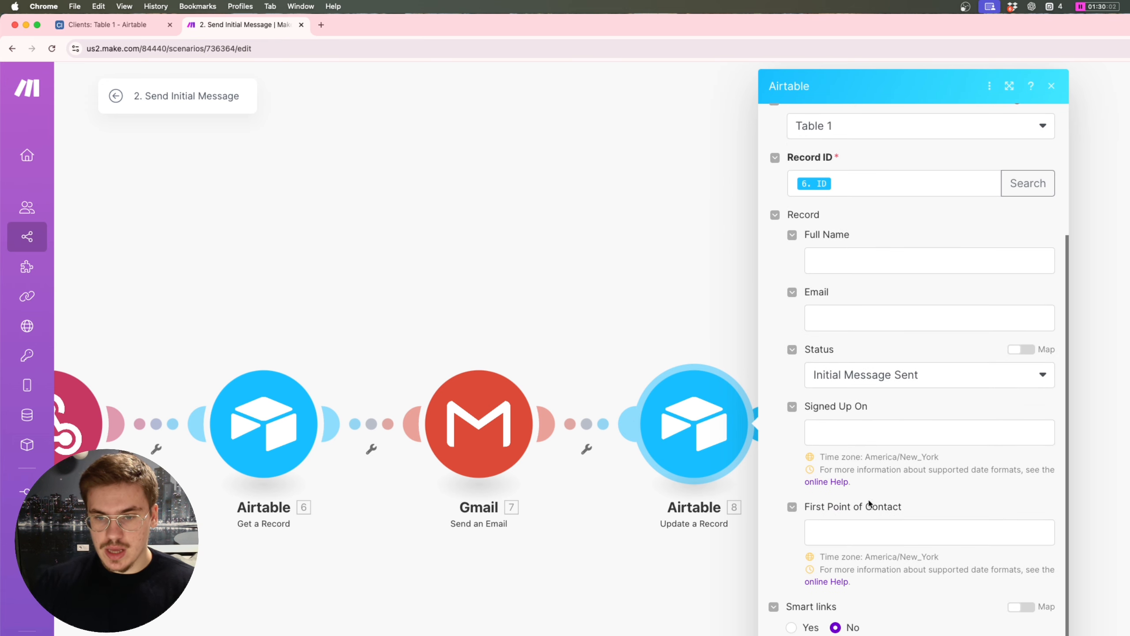
click(818, 531)
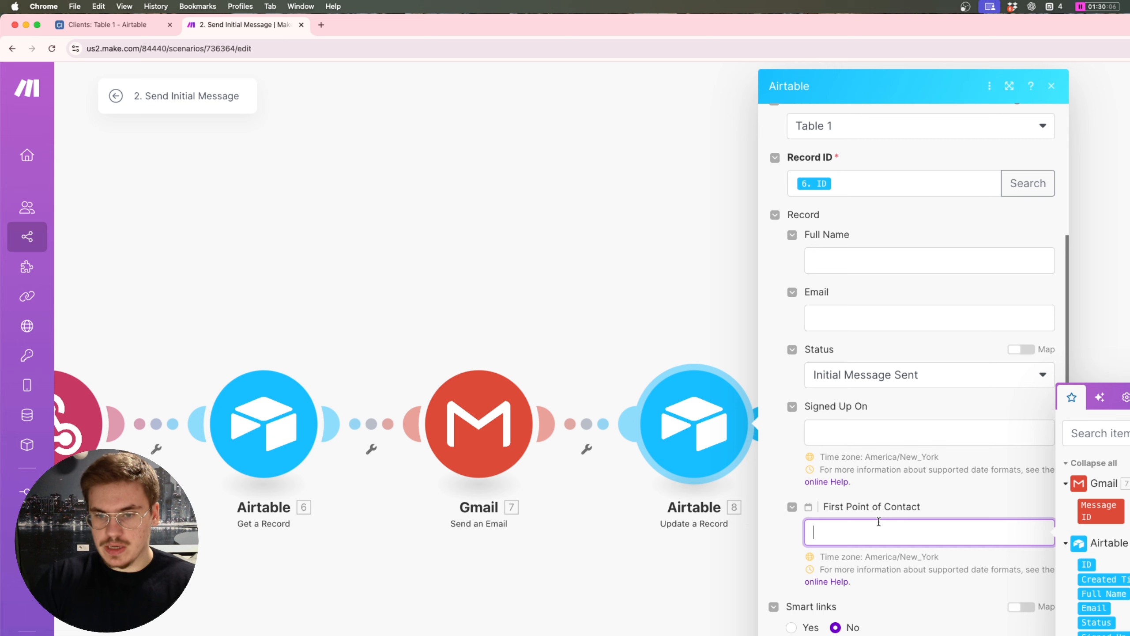
text(formatDate()
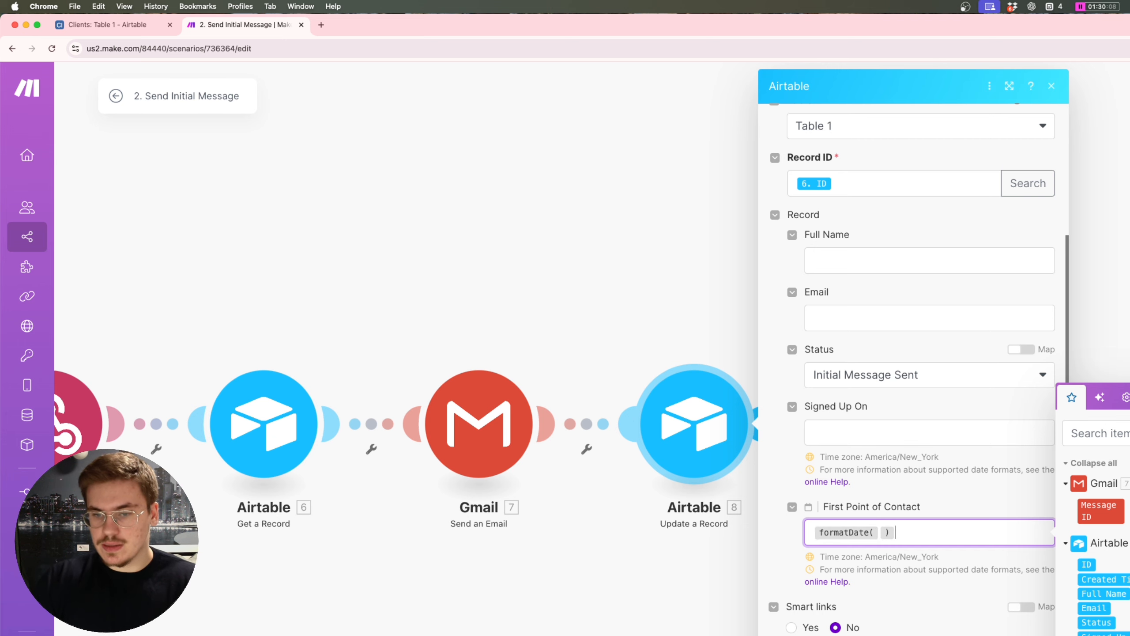
text(now;)
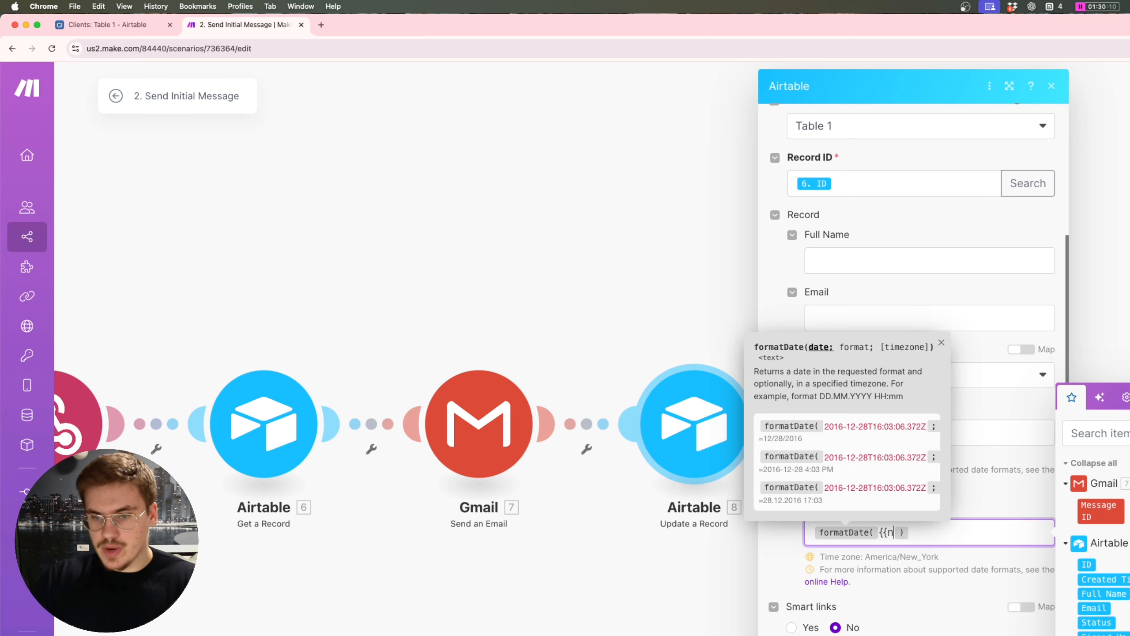
text(YYYY-)
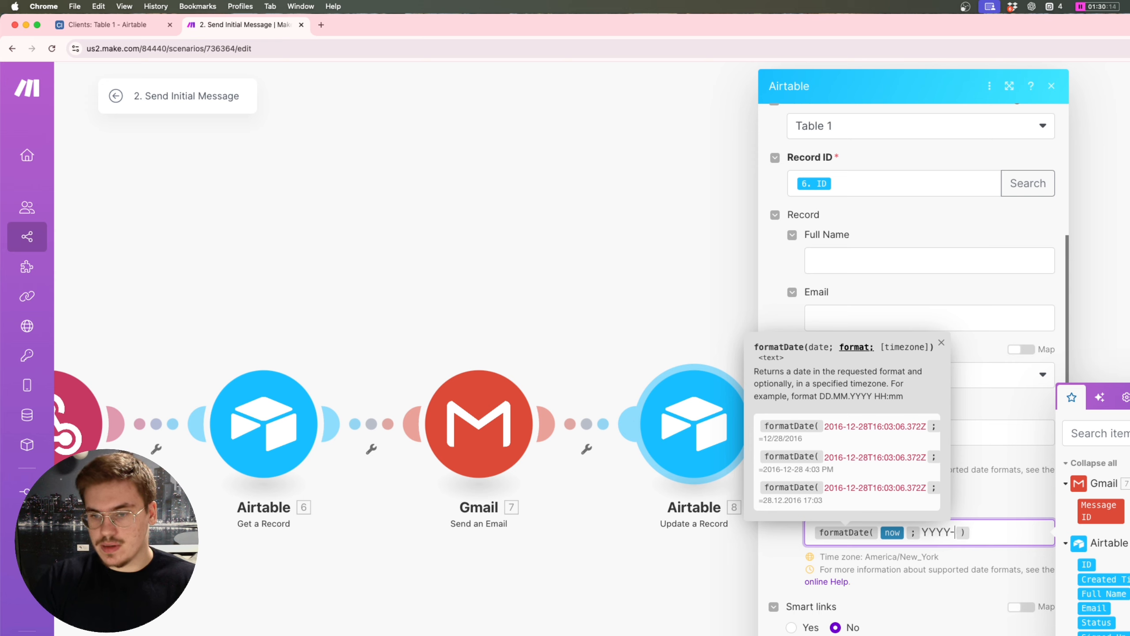
text(MM-DD)
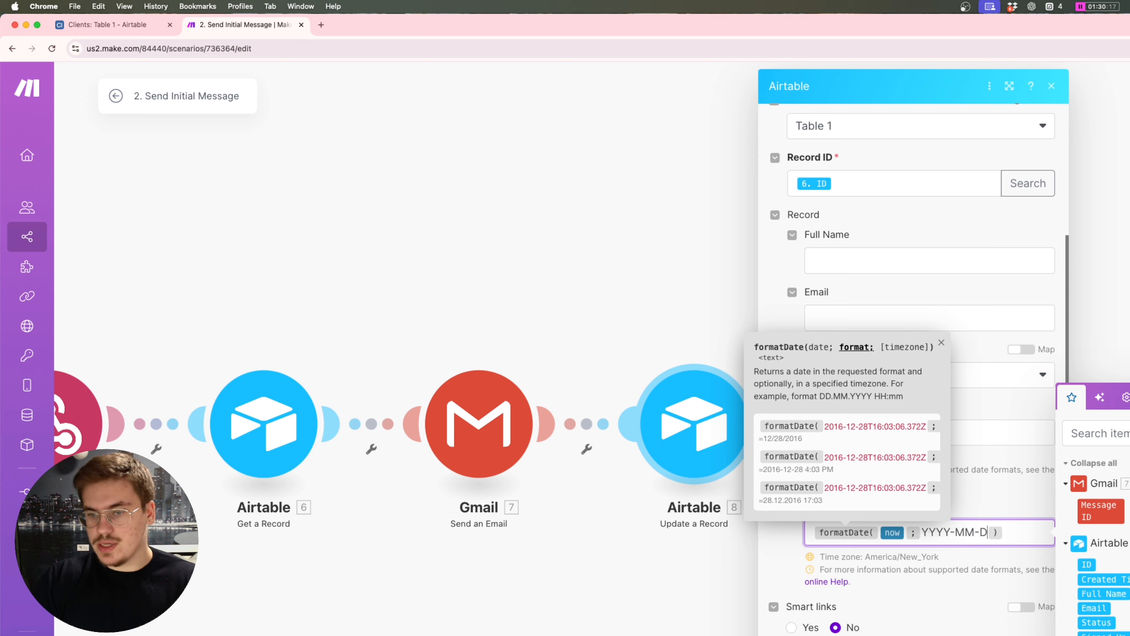
text( HH:)
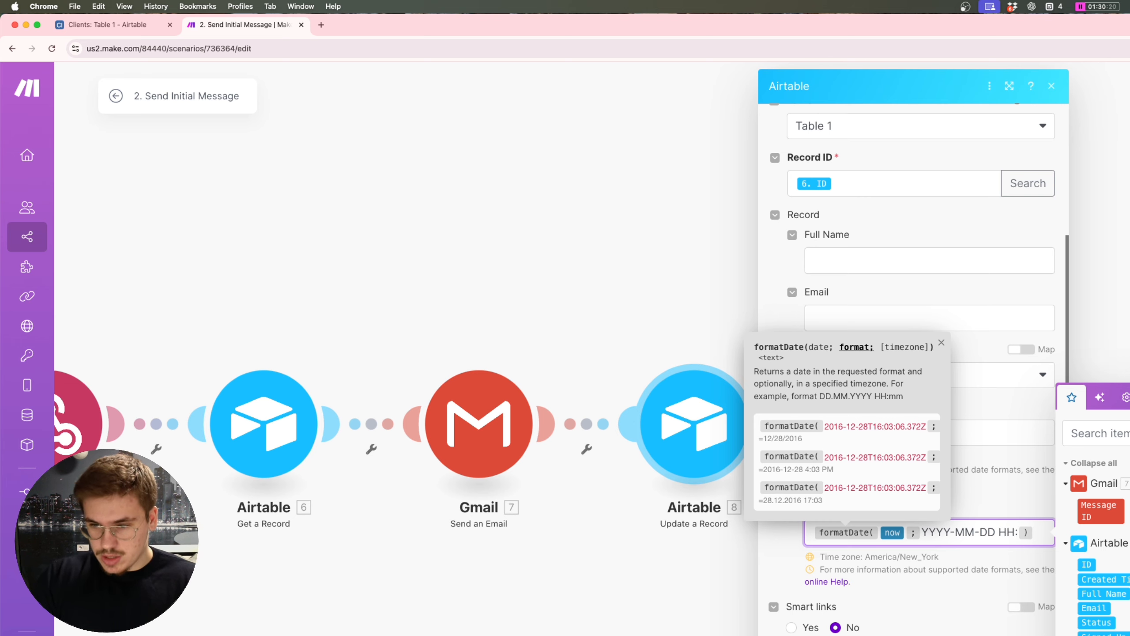
text(MM:SS)
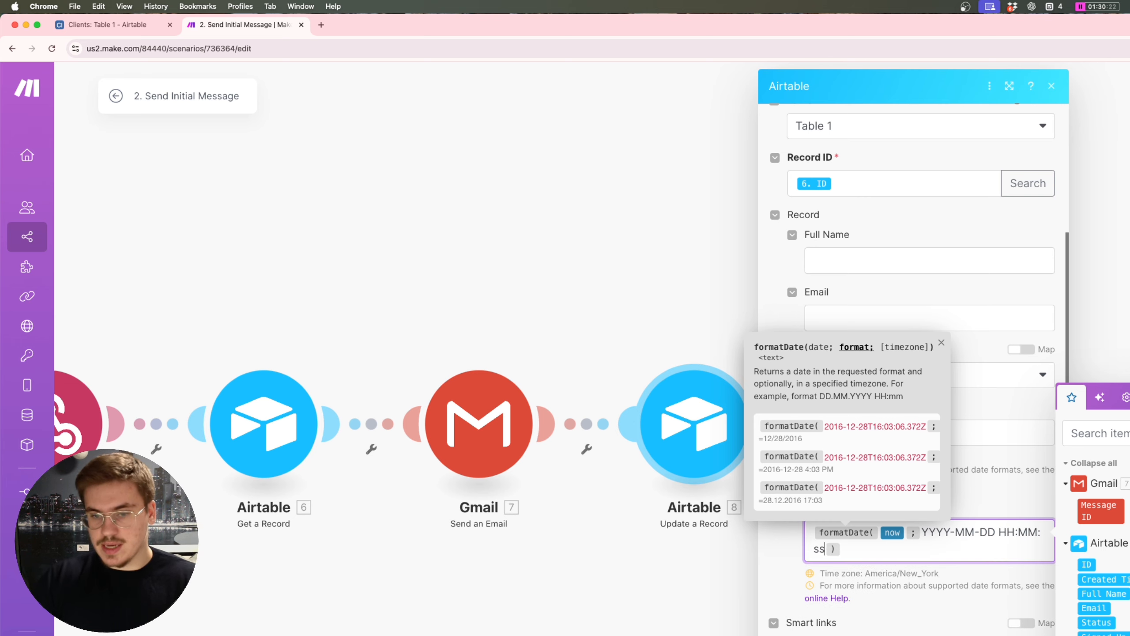
key(Escape)
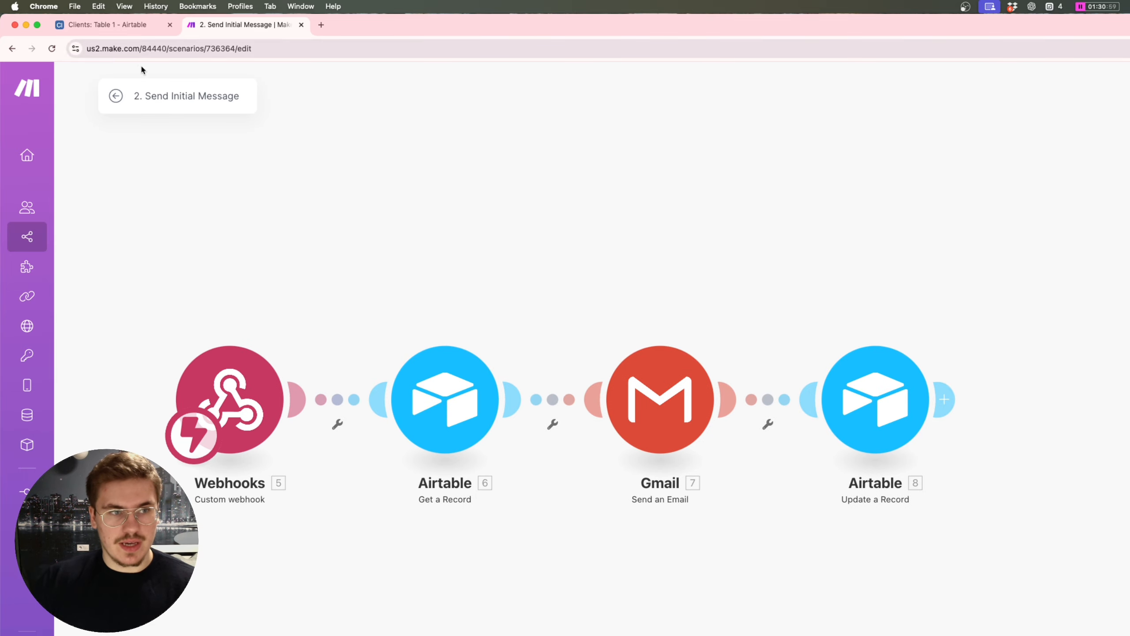
click(116, 96)
Step: Save the New FB Lead scenario and start a run of only its HTTP module
click(821, 196)
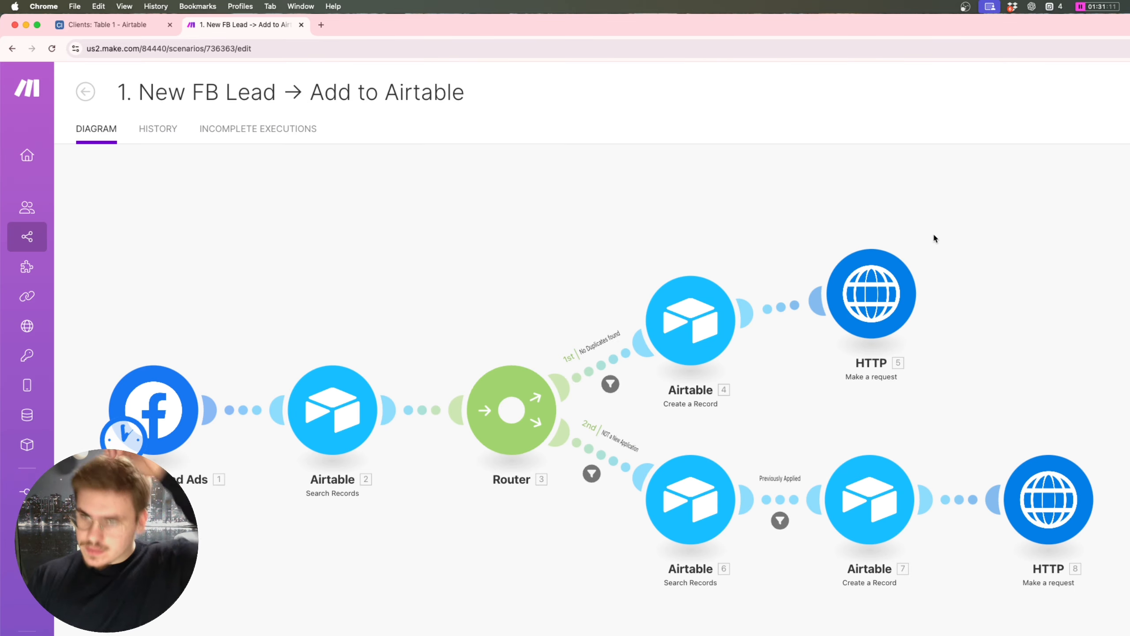
click(1048, 284)
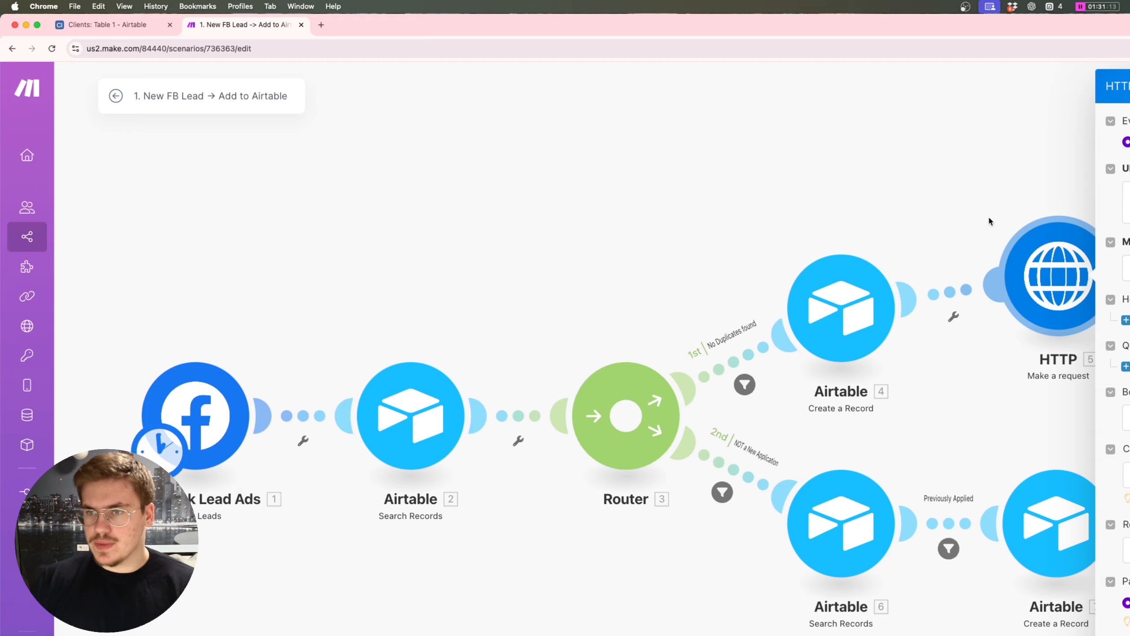
right_click(1054, 273)
click(1090, 302)
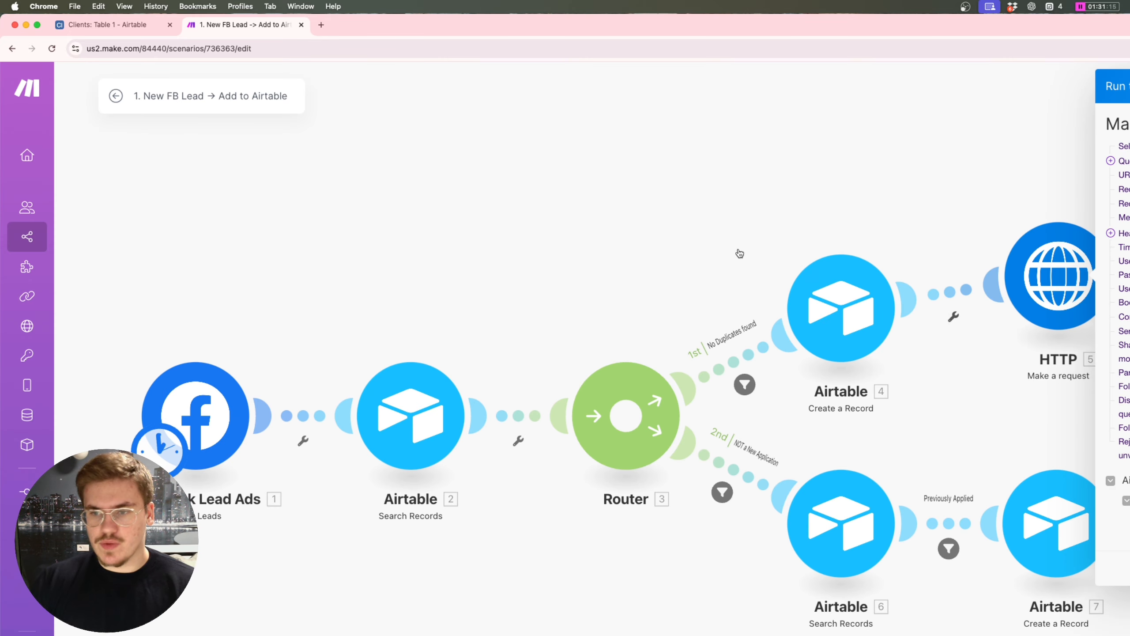
Step: Copy the second lead's Record ID from the Clients table and use it for the HTTP test run
click(103, 28)
double_click(845, 180)
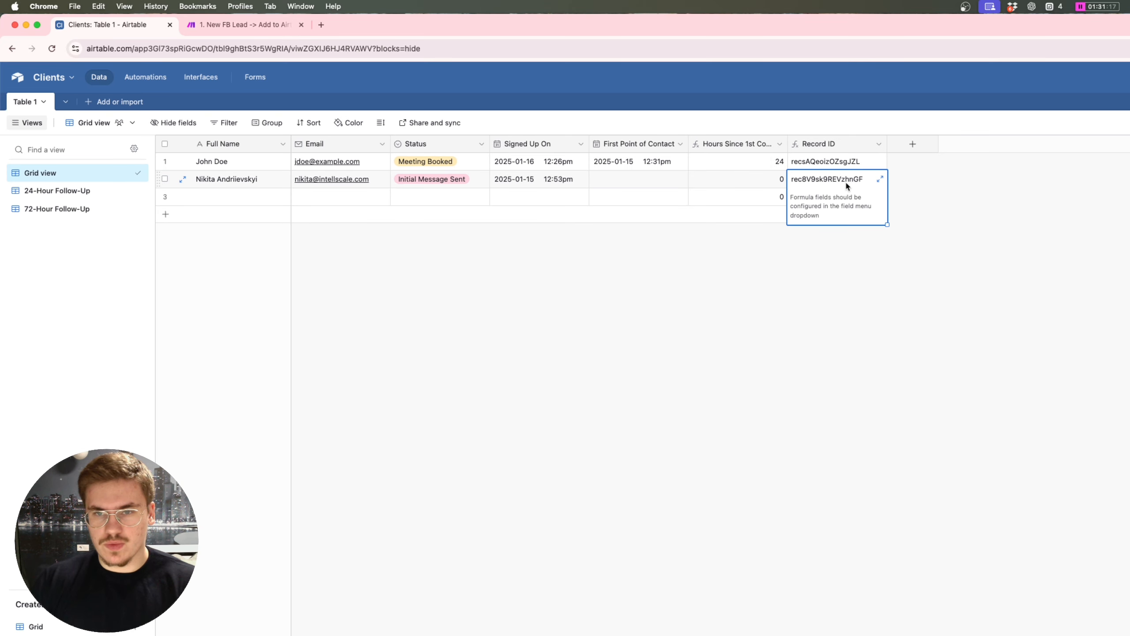
double_click(936, 163)
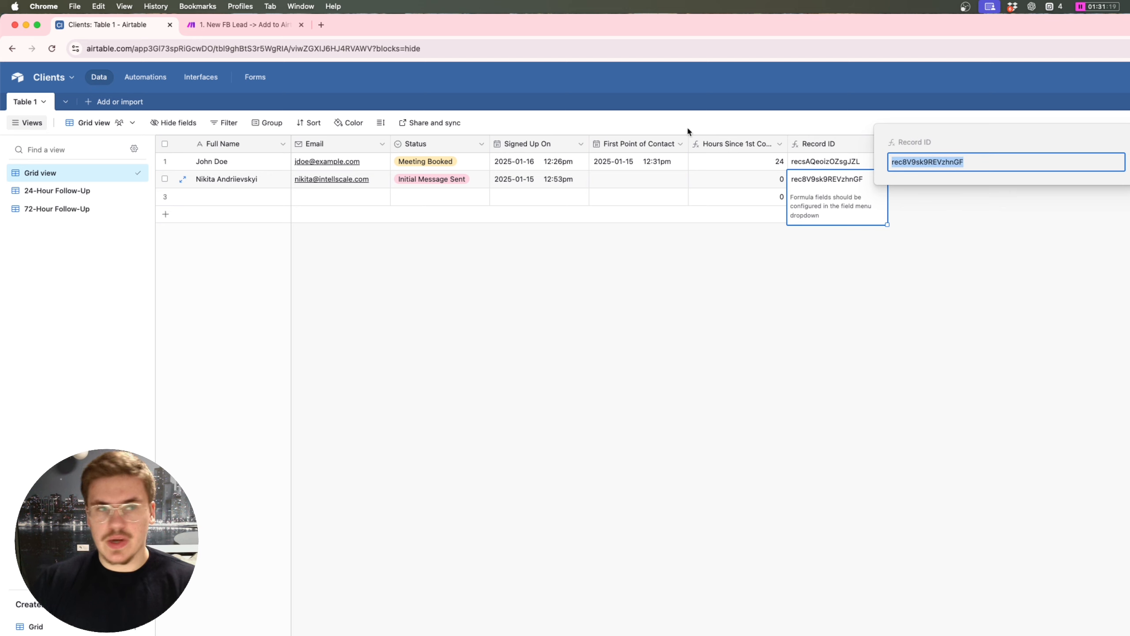
click(240, 24)
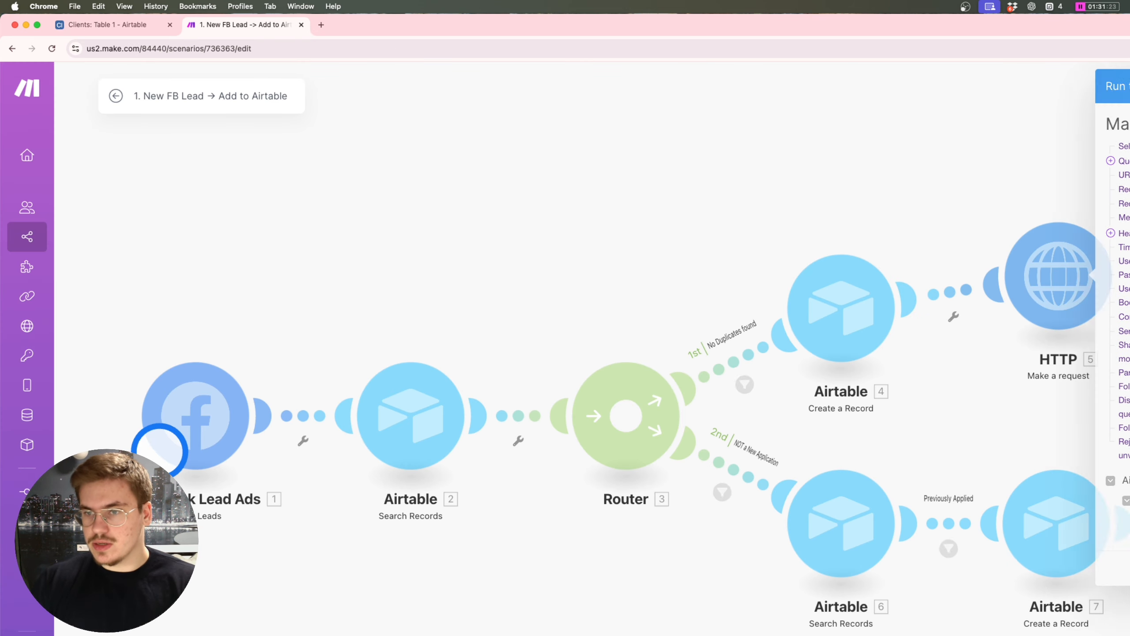
click(117, 96)
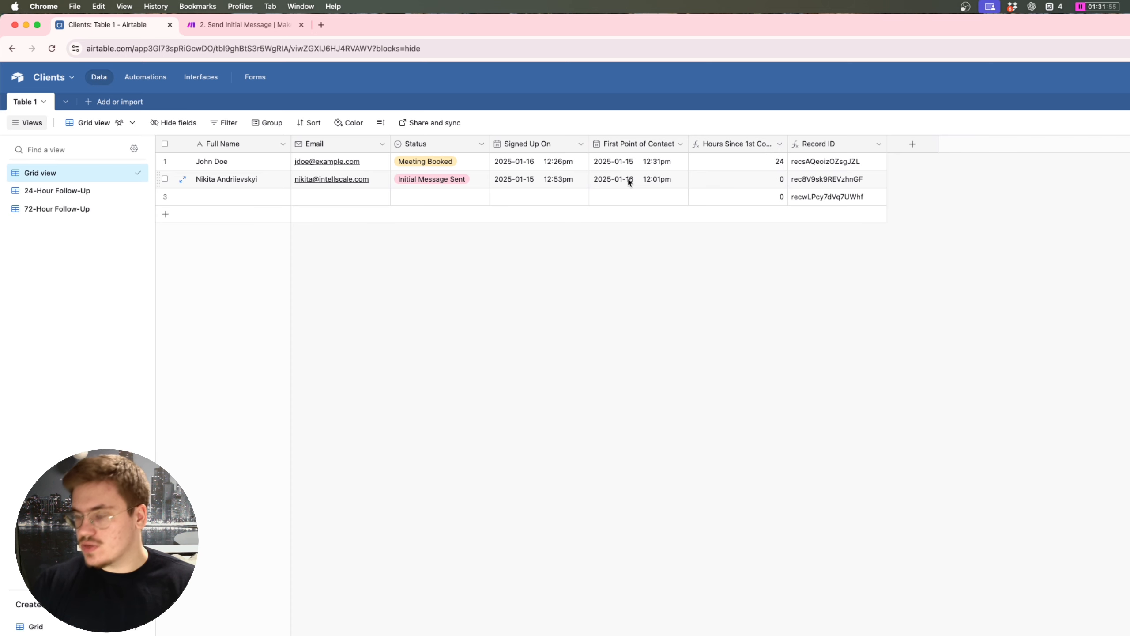
Step: Backdate the second lead's First Point of Contact to January 15 and check the 24-Hour Follow-Up view
key(super+equal)
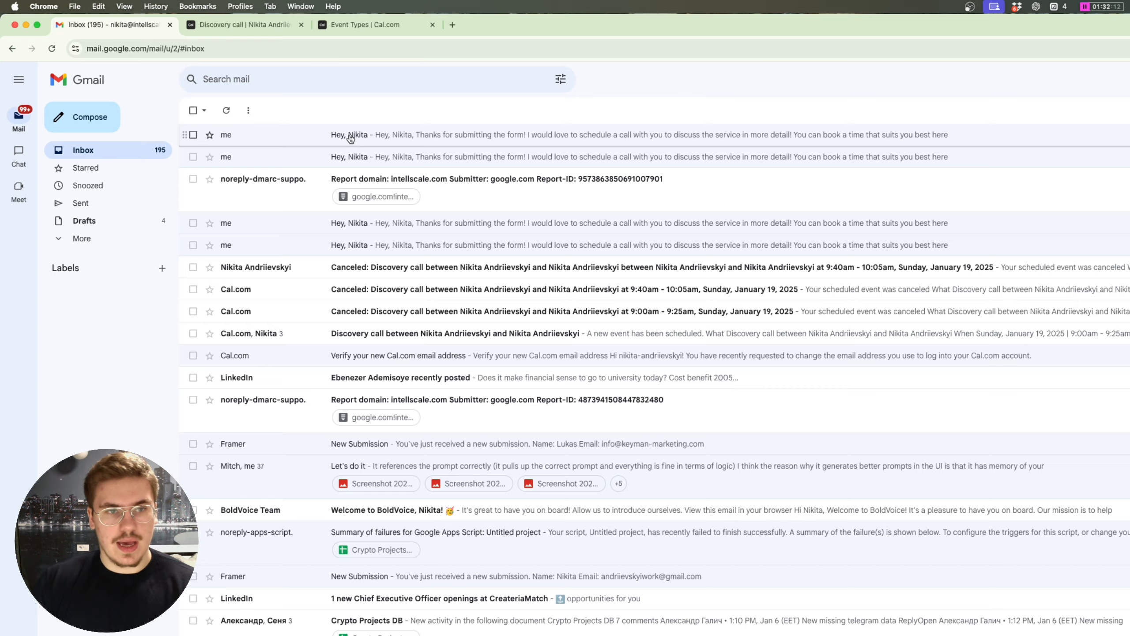
click(348, 138)
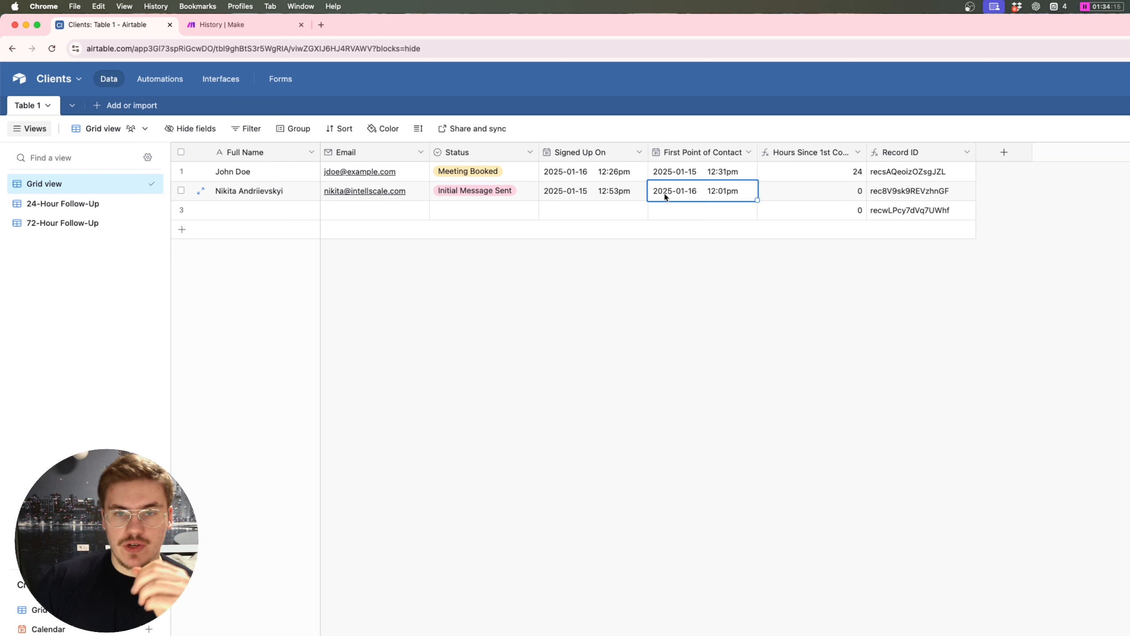
click(664, 197)
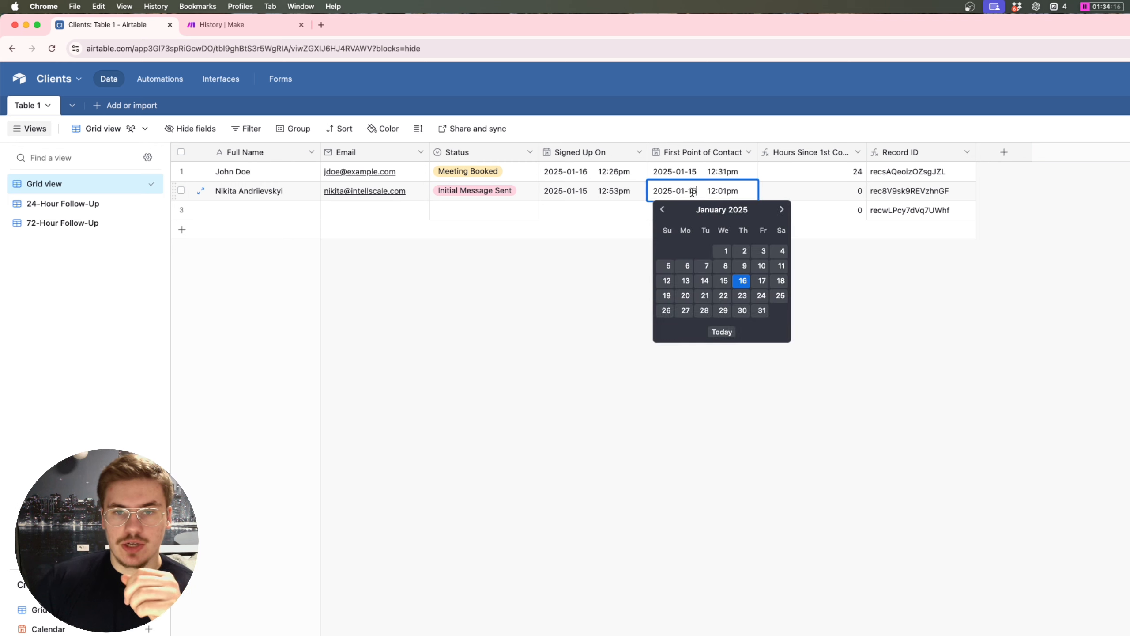
click(724, 281)
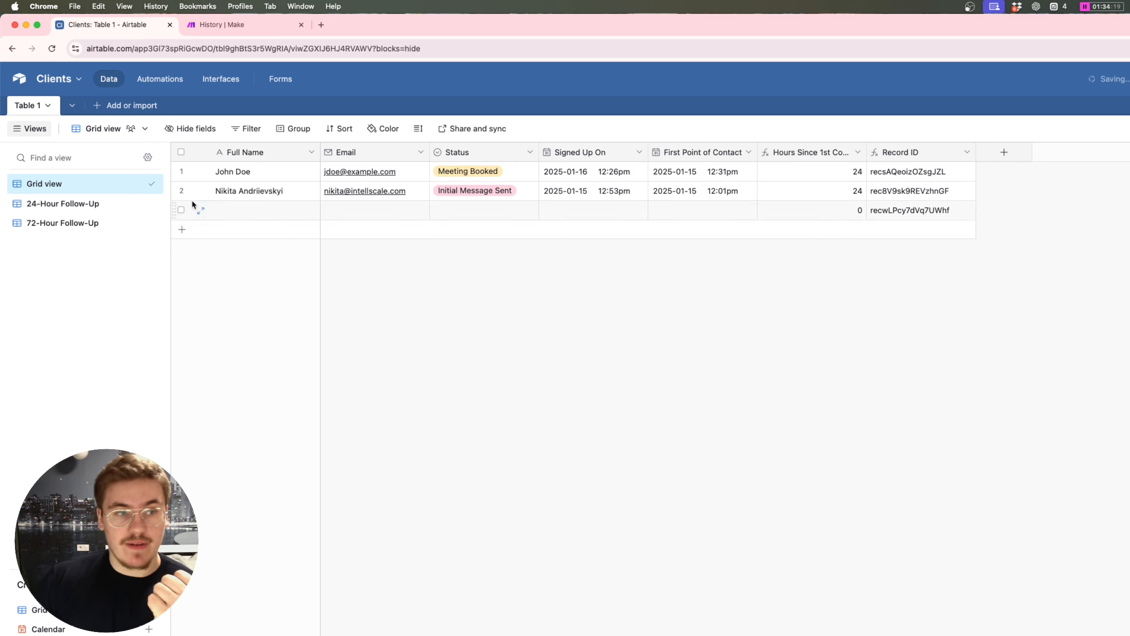
click(80, 207)
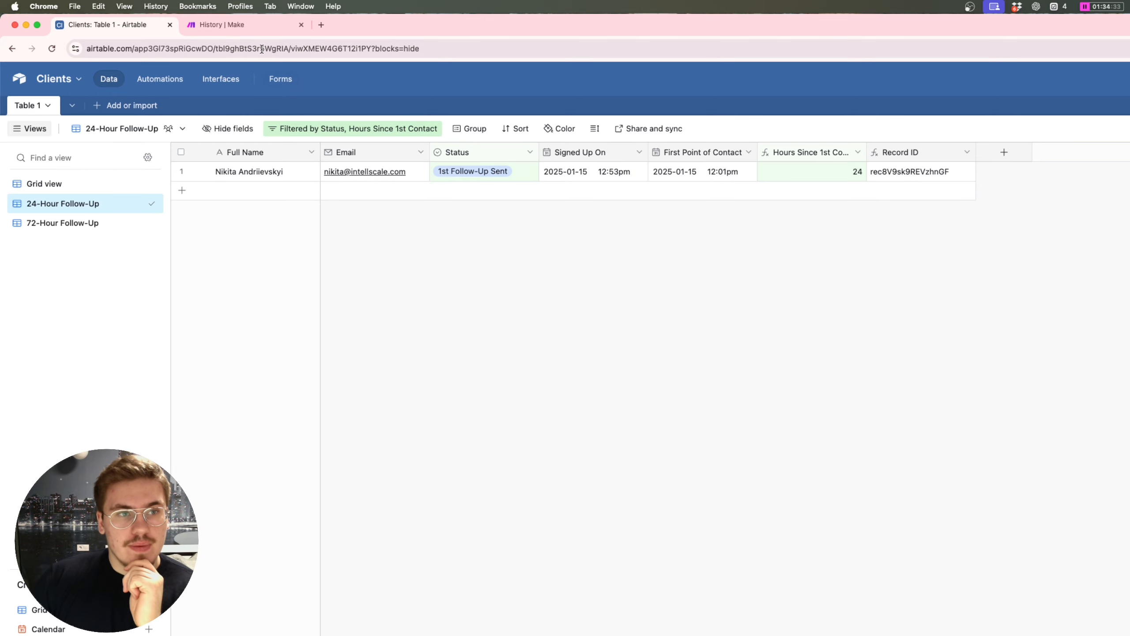
Step: Switch to Gmail and open the newest unread 'Still interested' follow-up email in the inbox
key(ctrl+Up)
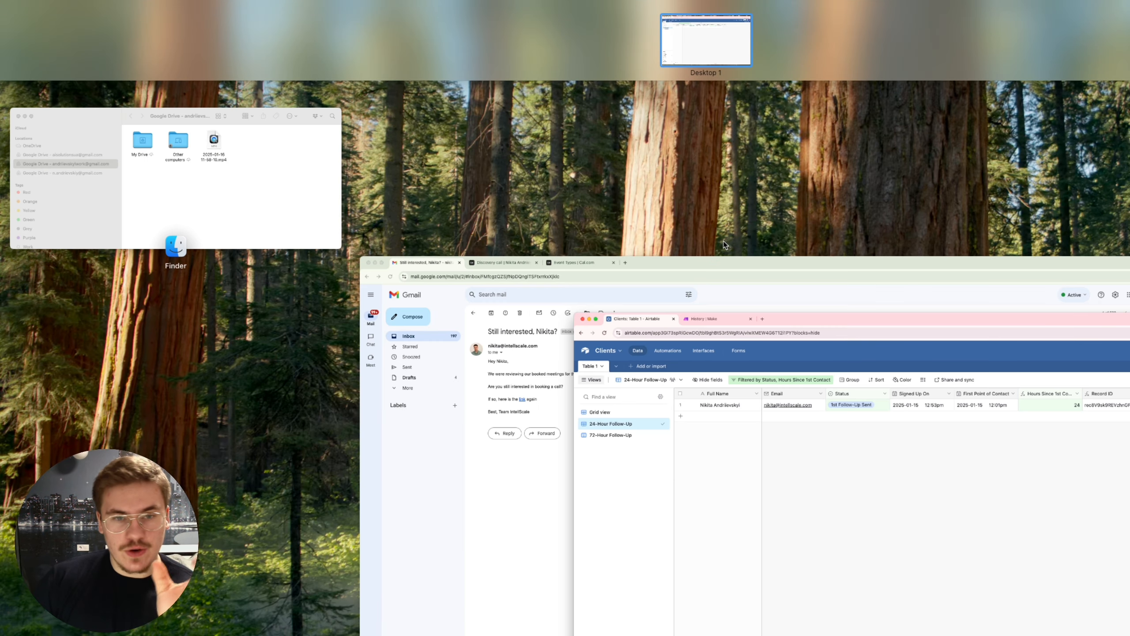
click(478, 298)
click(149, 156)
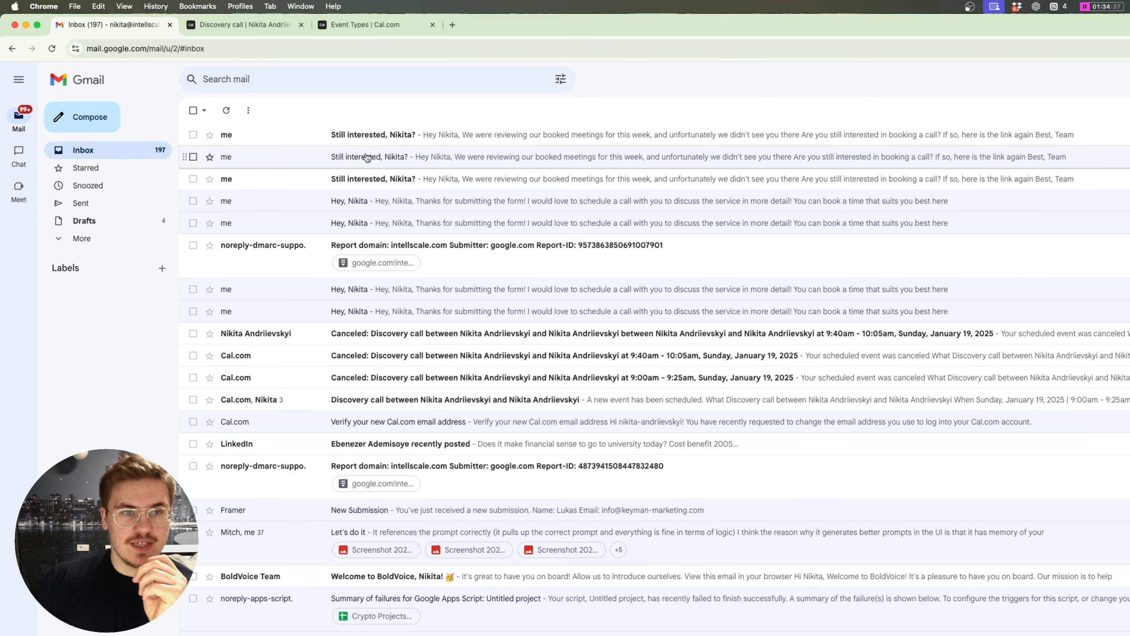
click(365, 132)
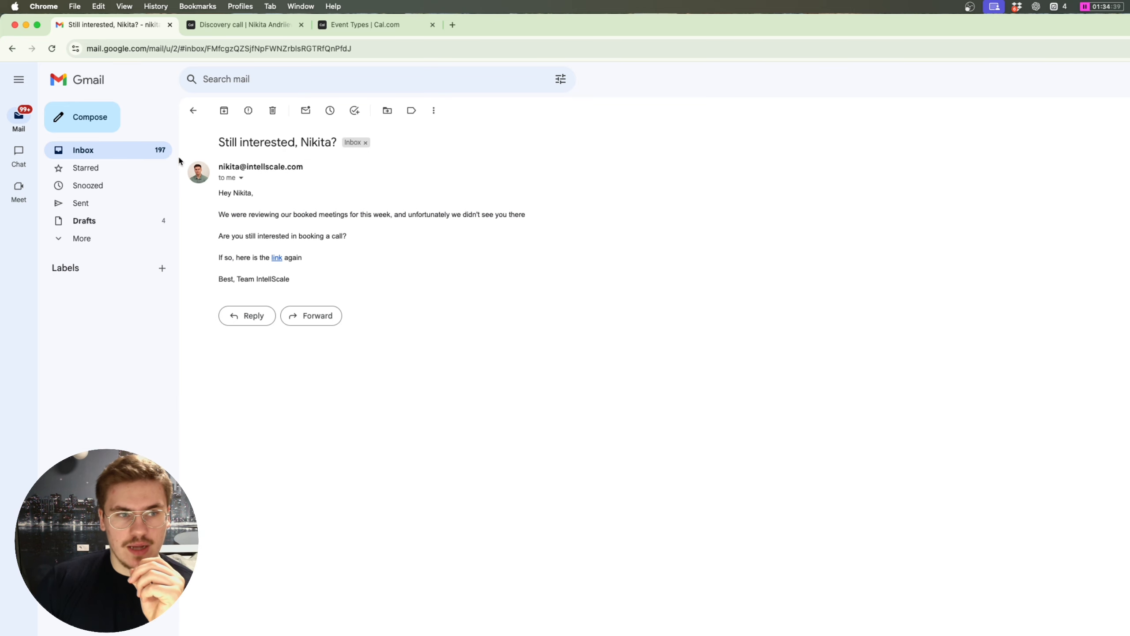
click(149, 151)
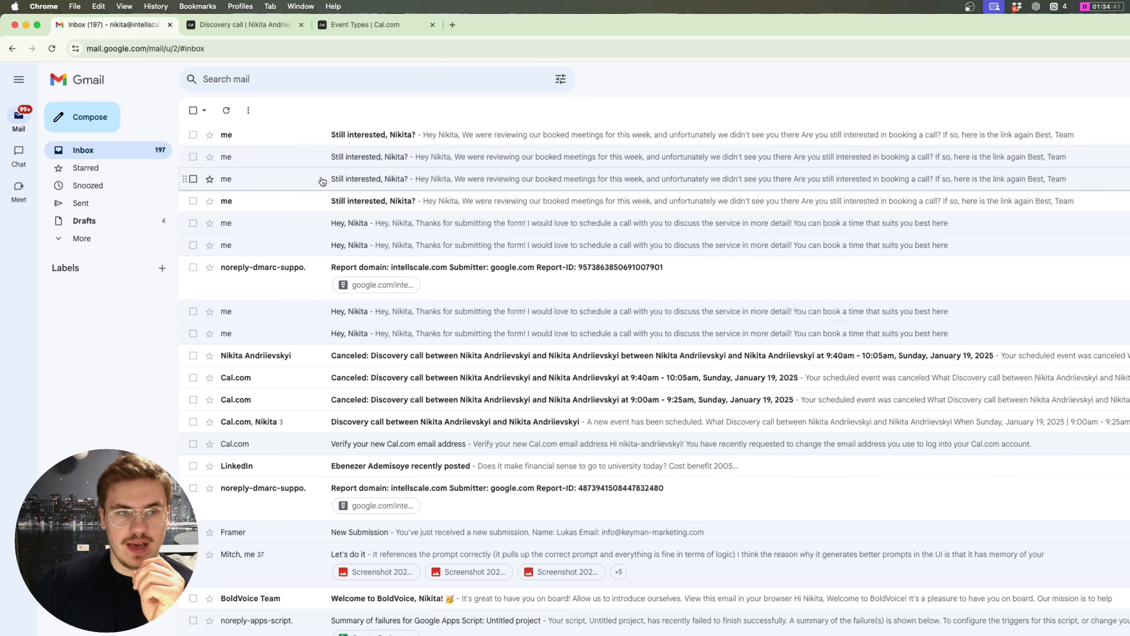
click(331, 134)
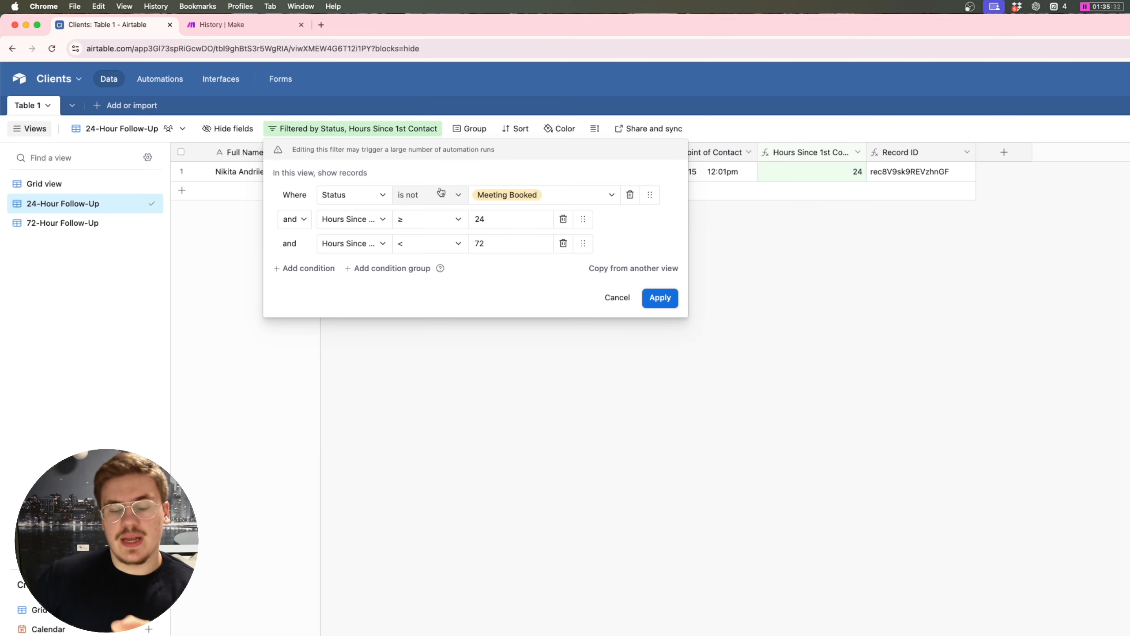
Step: Set the 24-Hour Follow-Up filter to Status is Initial Message Sent and save it despite automations
click(447, 196)
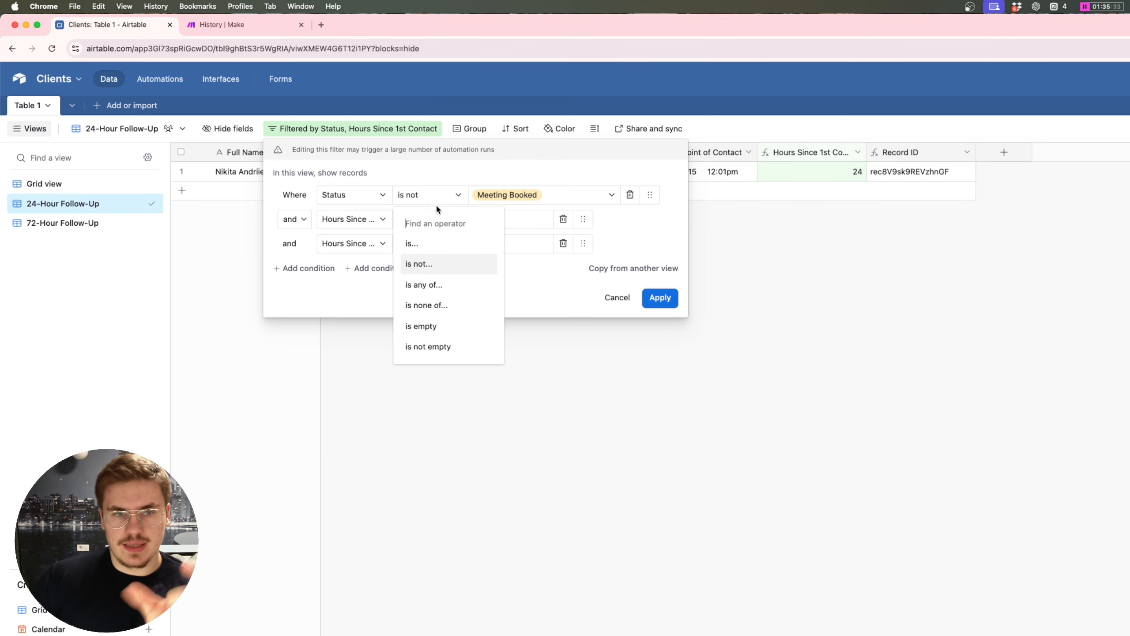
click(439, 244)
click(520, 195)
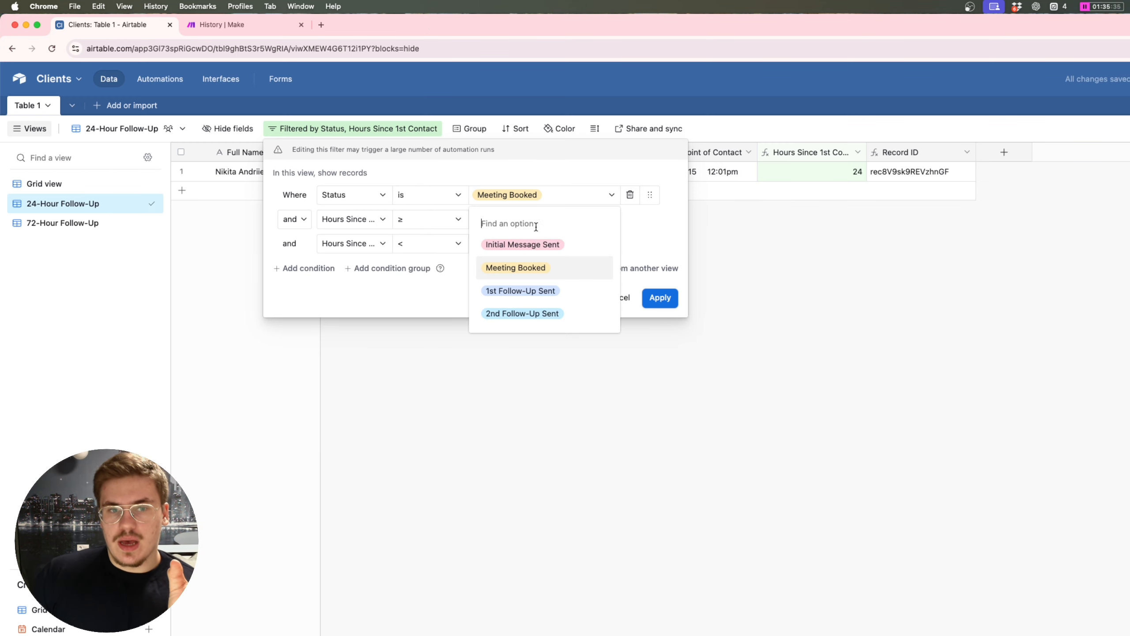
click(557, 244)
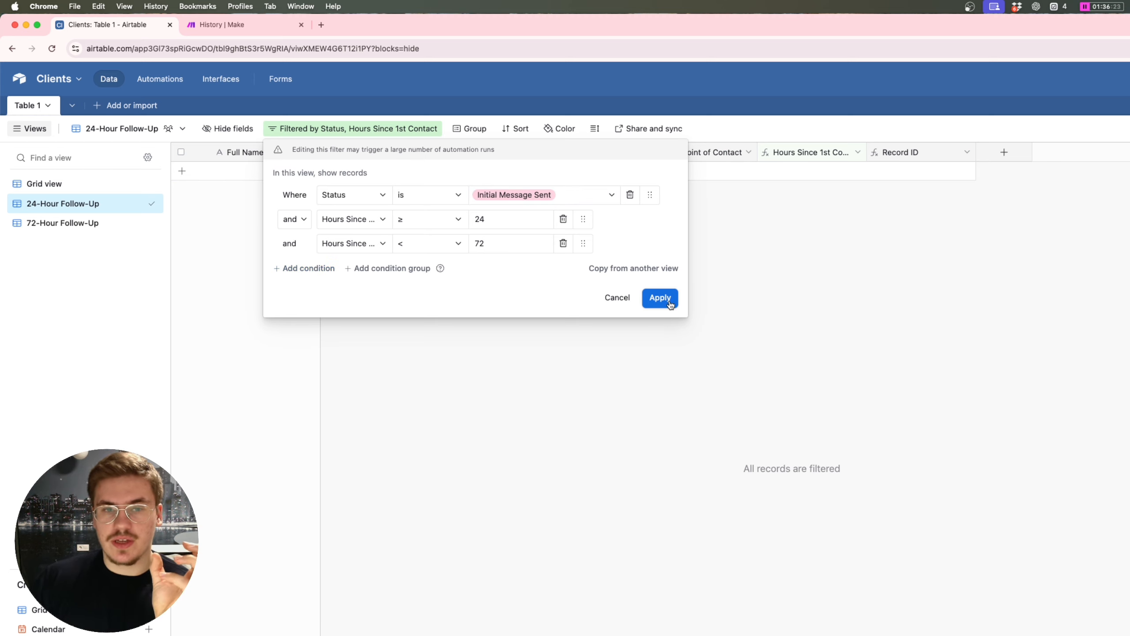
click(669, 304)
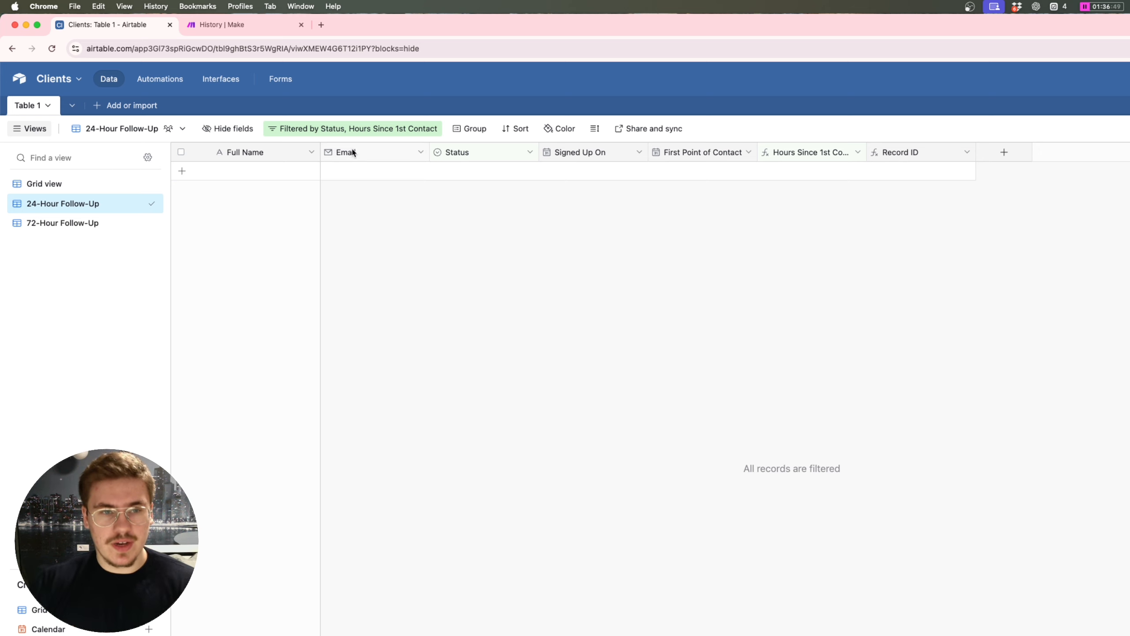
click(418, 133)
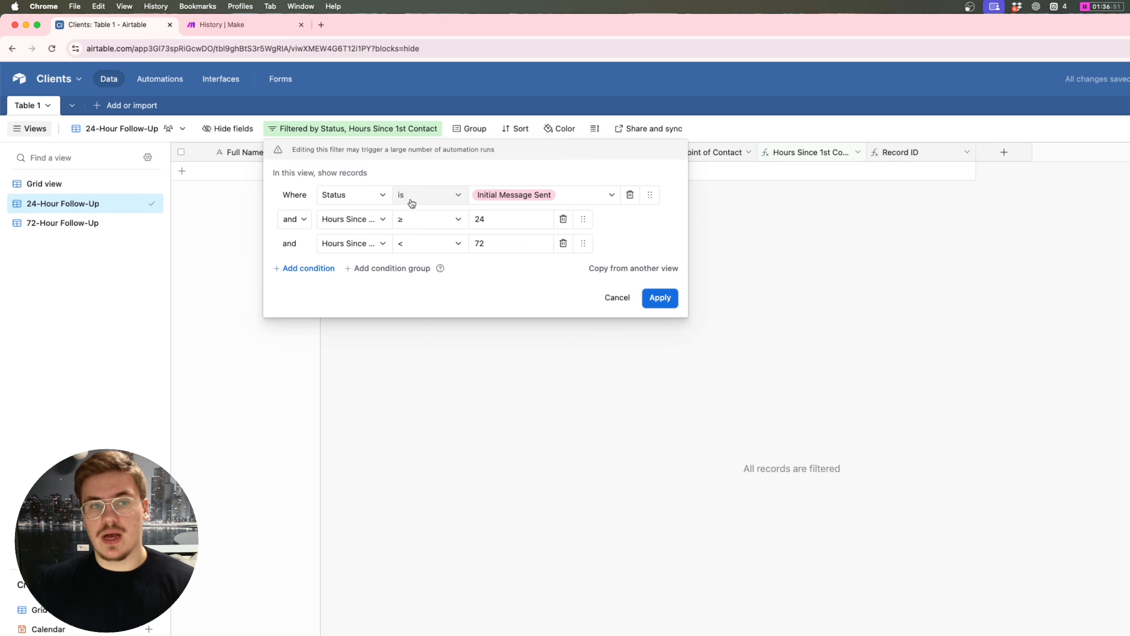
click(652, 298)
click(808, 490)
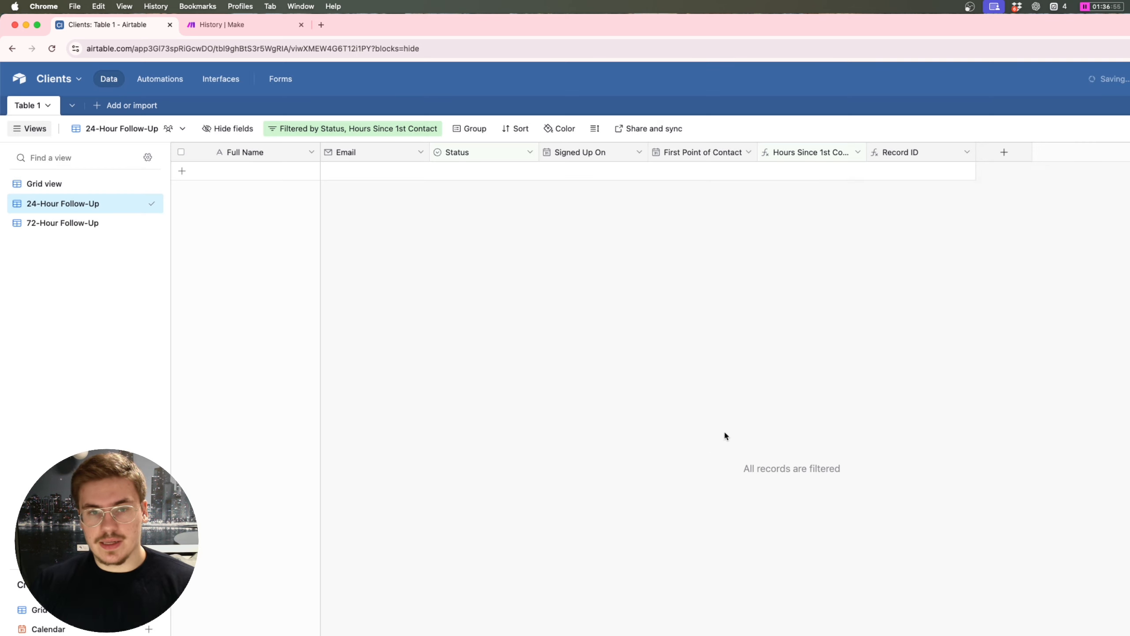
Step: In the 72-Hour Follow-Up view, set the Status condition to 'is 1st Follow-Up Sent'
click(82, 225)
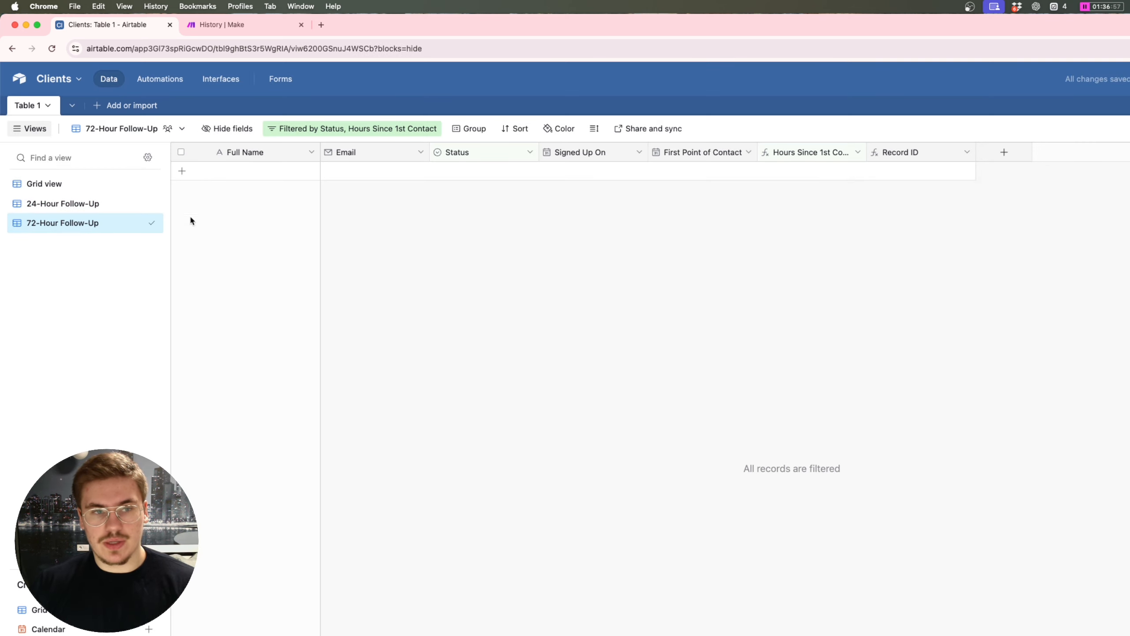
click(337, 133)
click(449, 174)
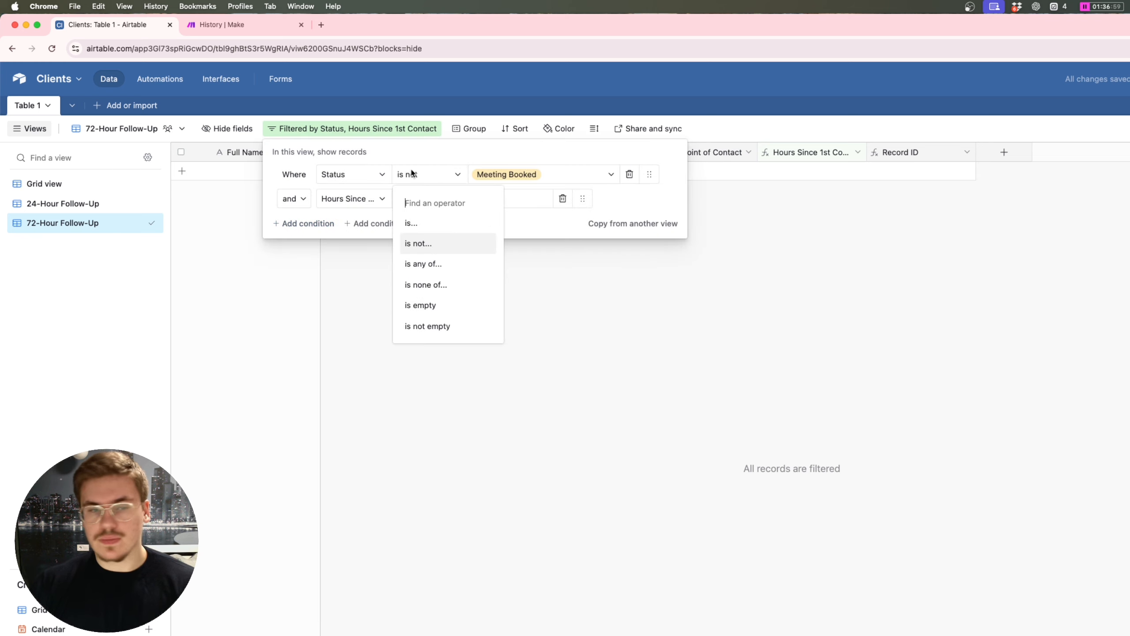
click(424, 224)
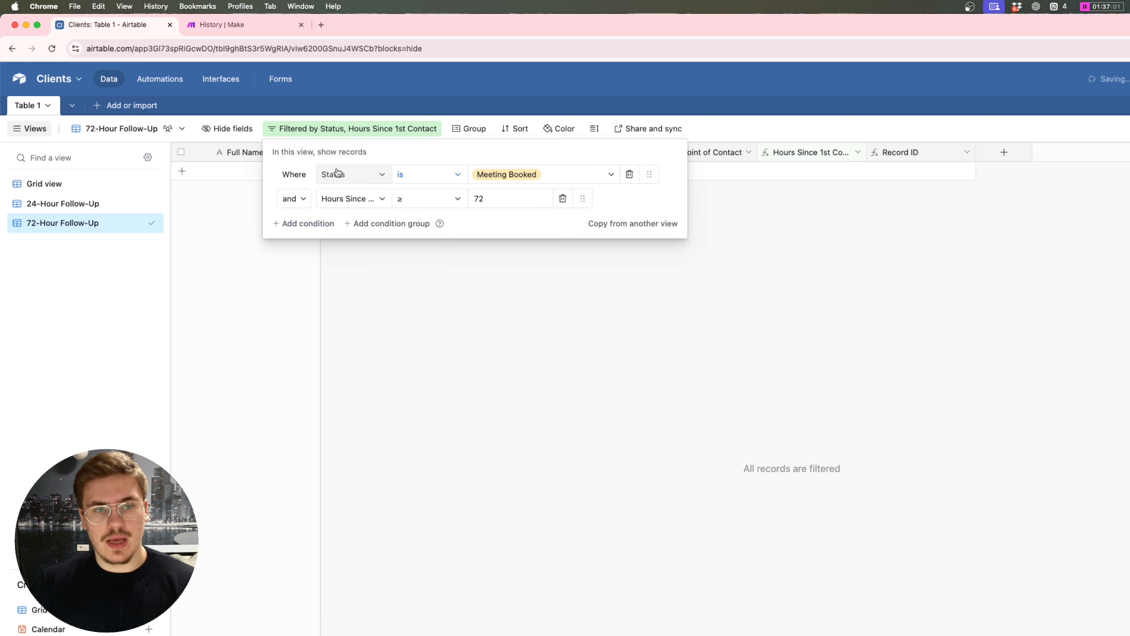
click(481, 171)
click(574, 270)
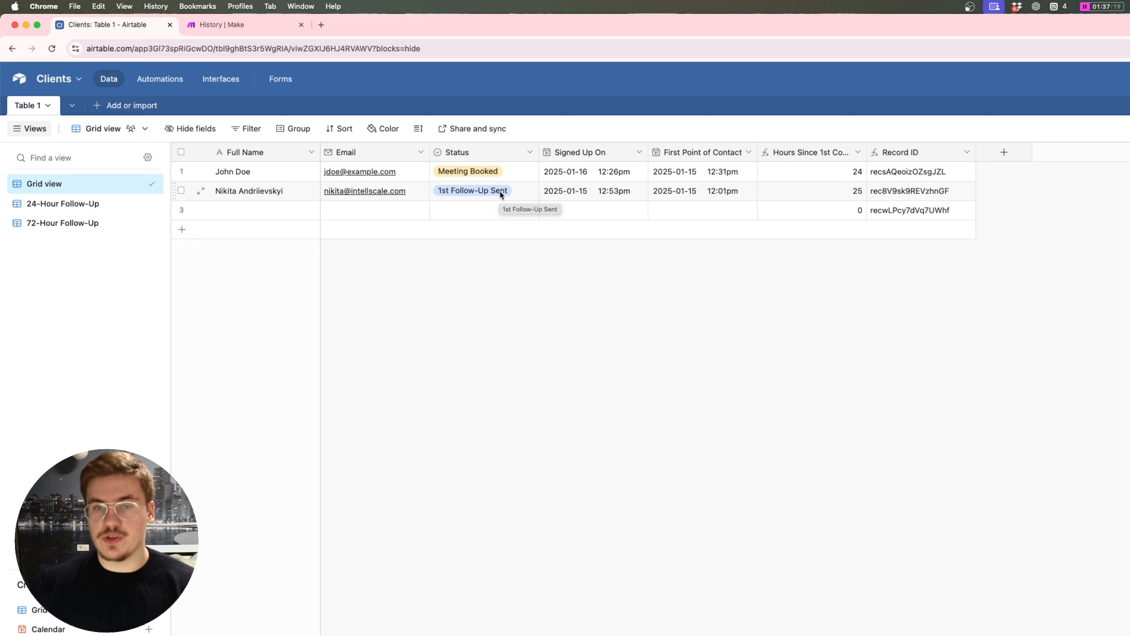
Step: Change the second lead's First Point of Contact to January 10 and check the 72-Hour Follow-Up view
click(657, 191)
click(658, 191)
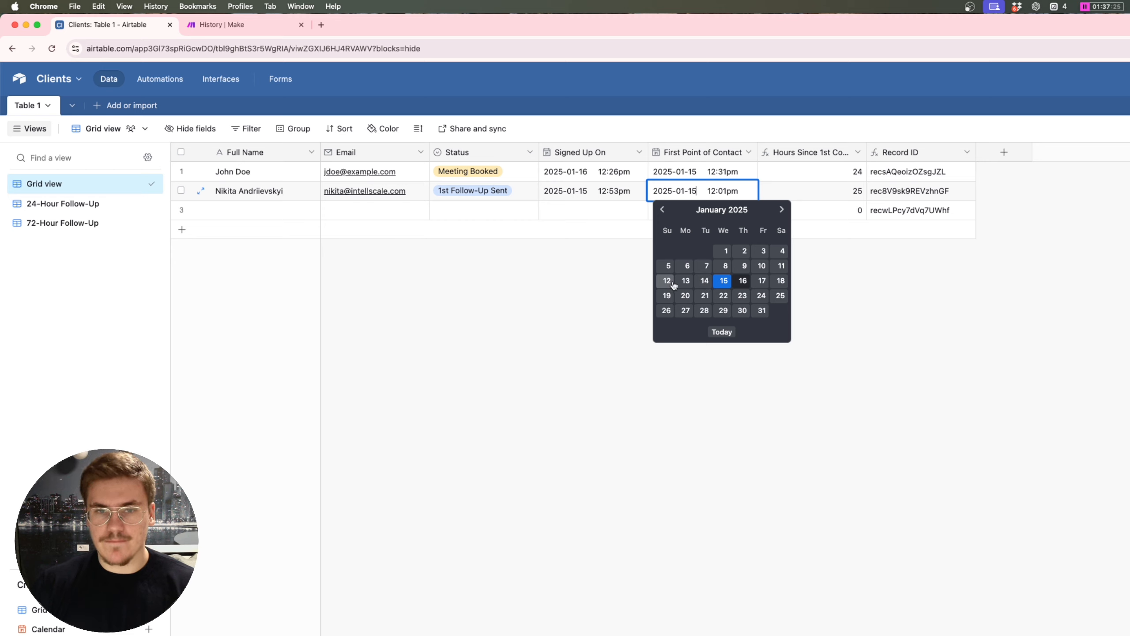
click(764, 266)
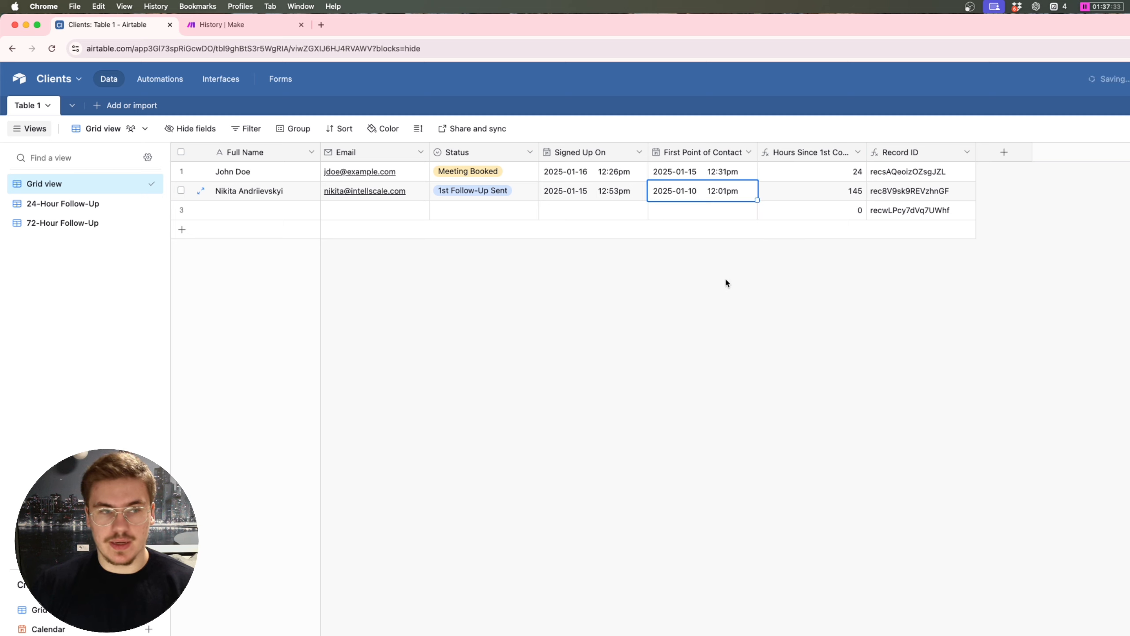
click(60, 220)
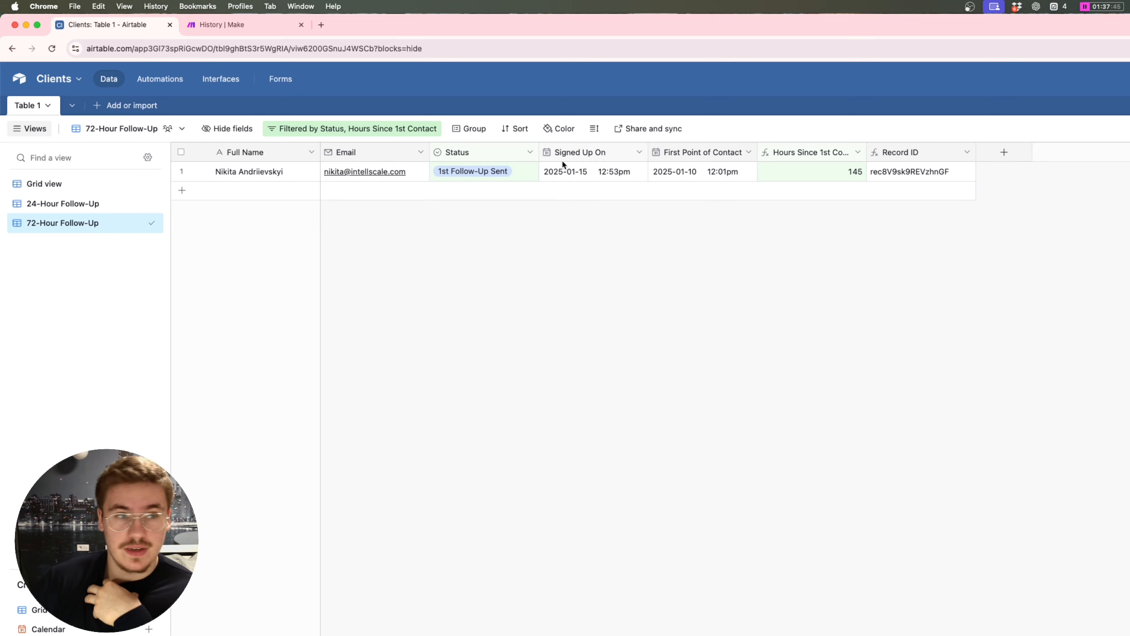
Step: Return to the browser and bring up the Make scenario's run history
key(ctrl+Up)
click(751, 416)
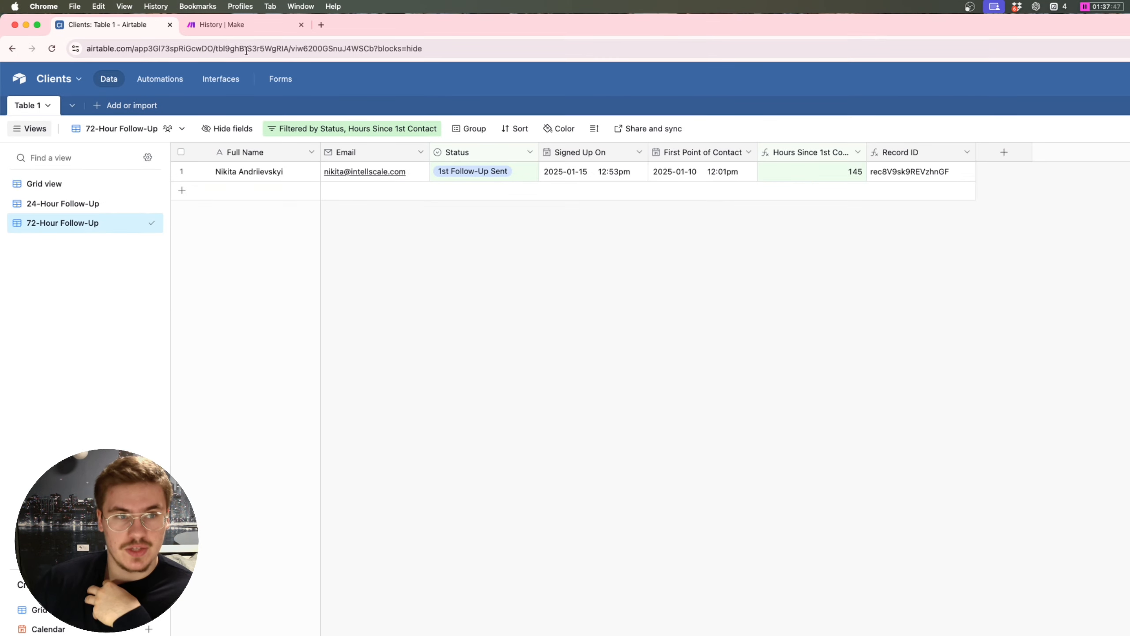
click(234, 23)
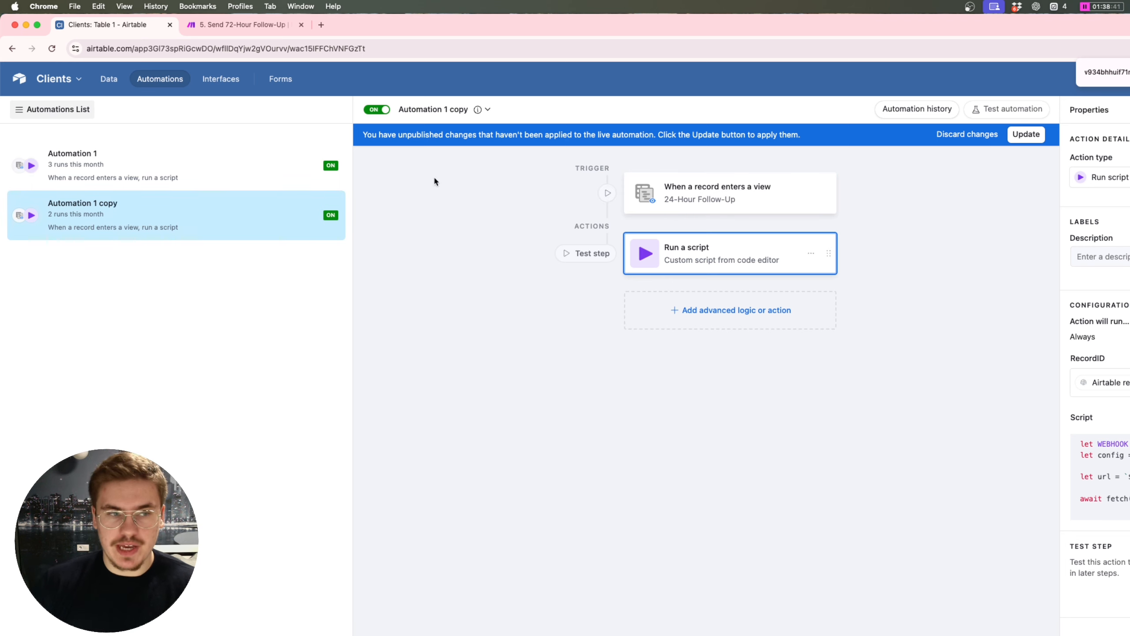
Step: Switch Automation 1 copy's trigger view from 24-Hour Follow-Up to 72-Hour Follow-Up
click(696, 200)
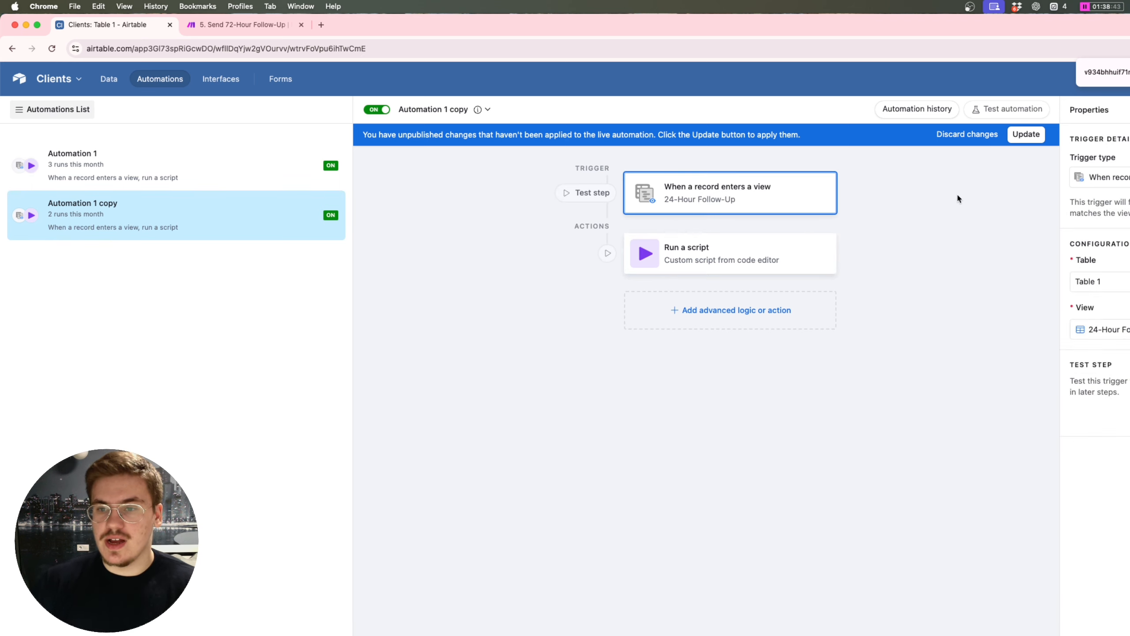
click(1094, 329)
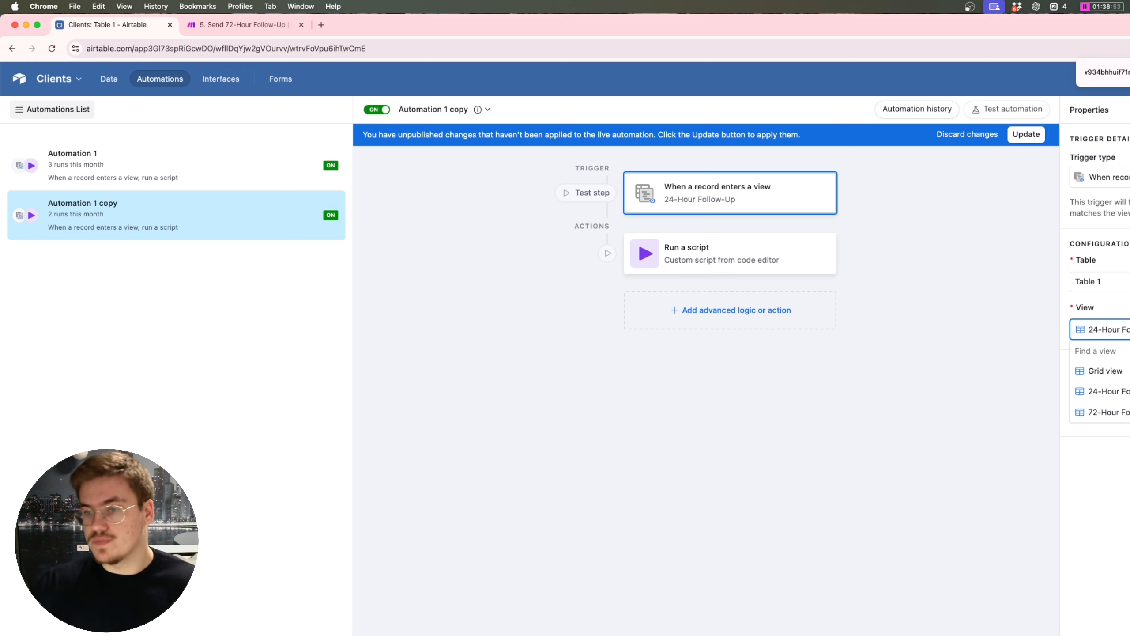
click(1110, 412)
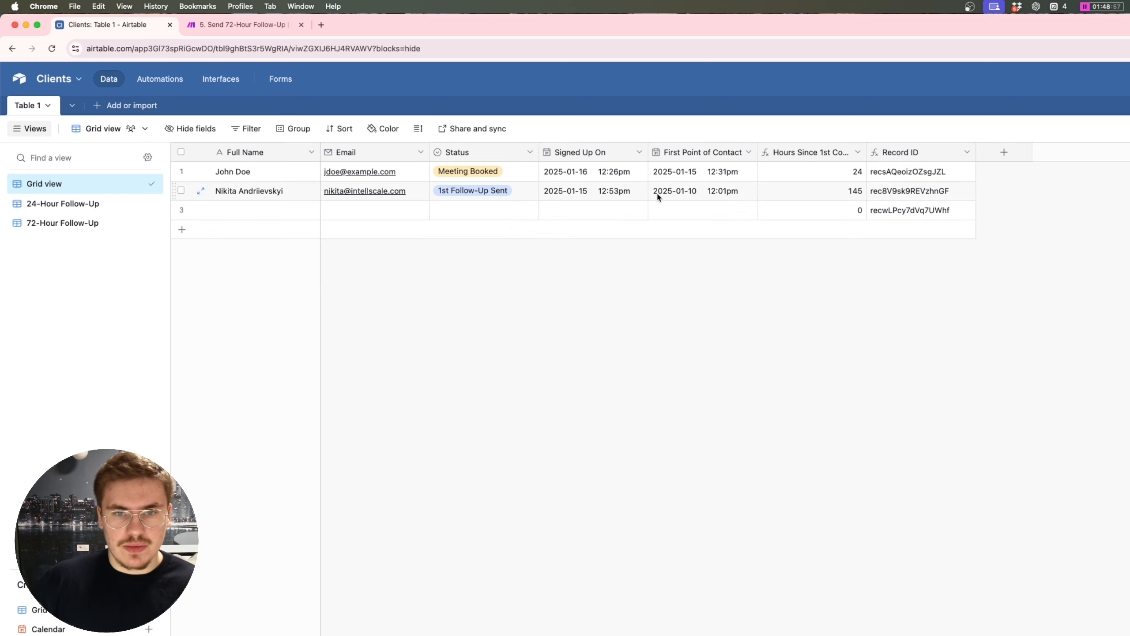
Step: Set the second lead's first-contact date to January 16 and check the 72-Hour Follow-Up view
click(660, 194)
click(660, 195)
click(741, 282)
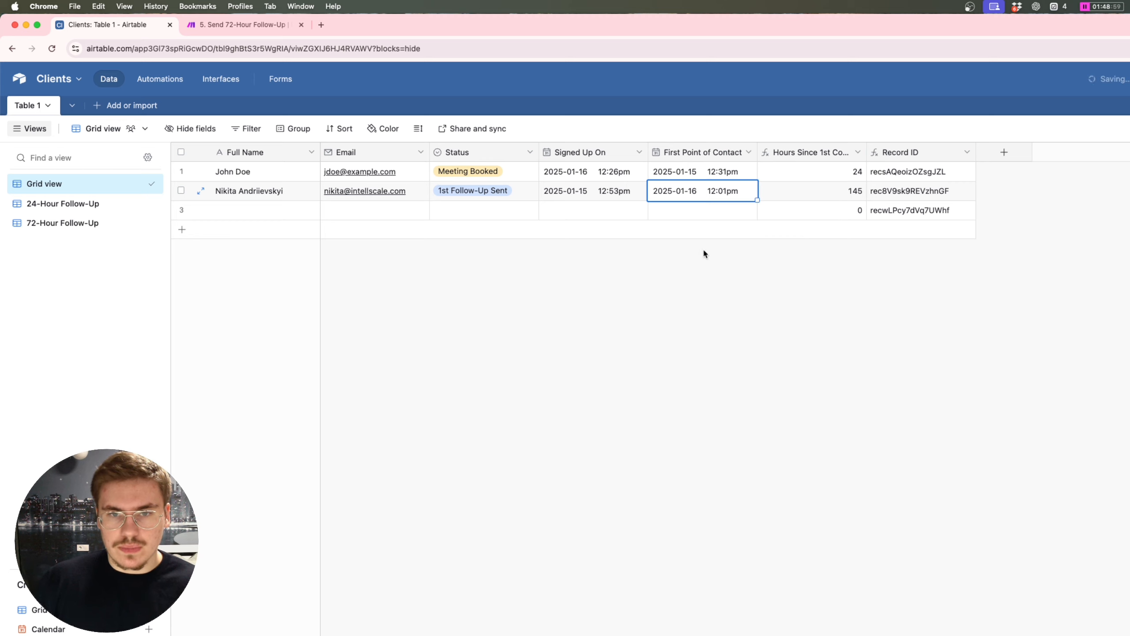
click(661, 194)
click(499, 300)
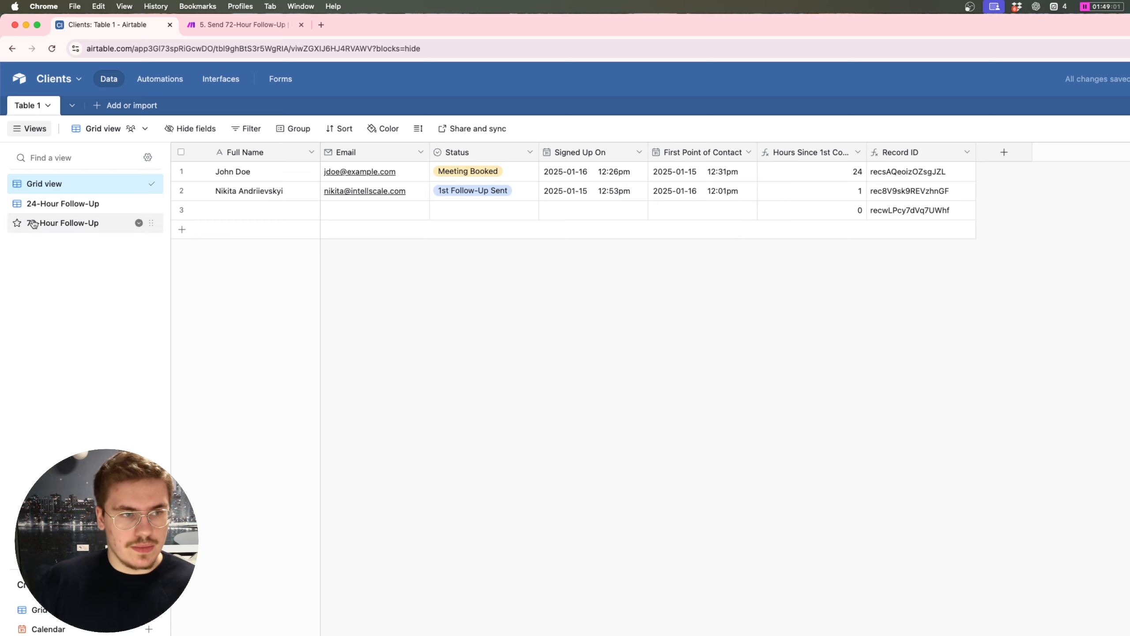
click(62, 222)
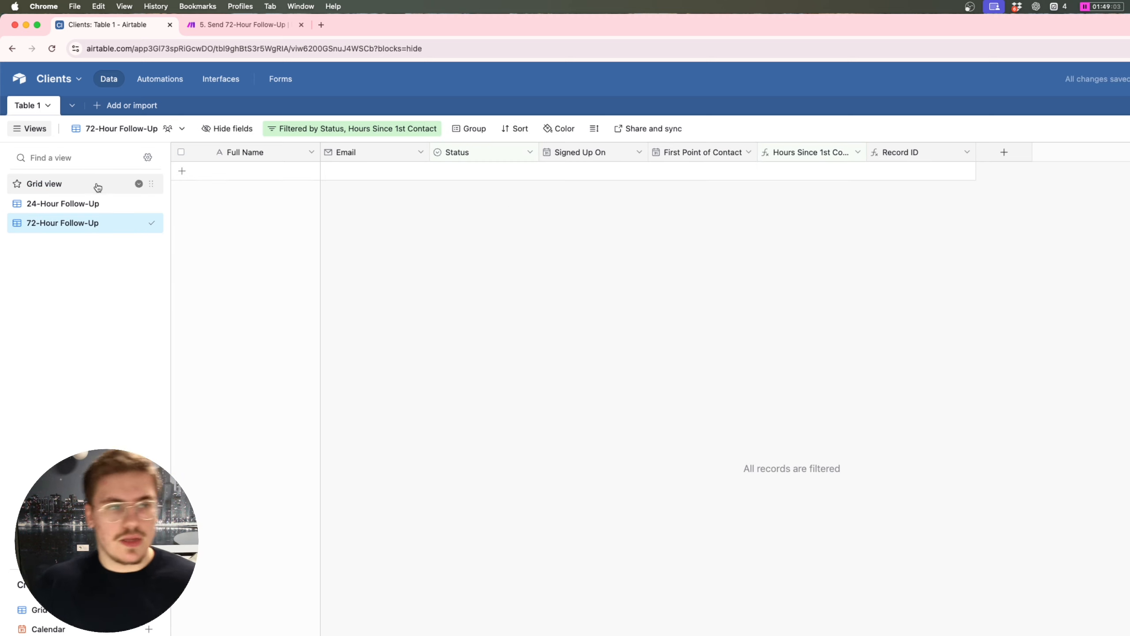
click(57, 192)
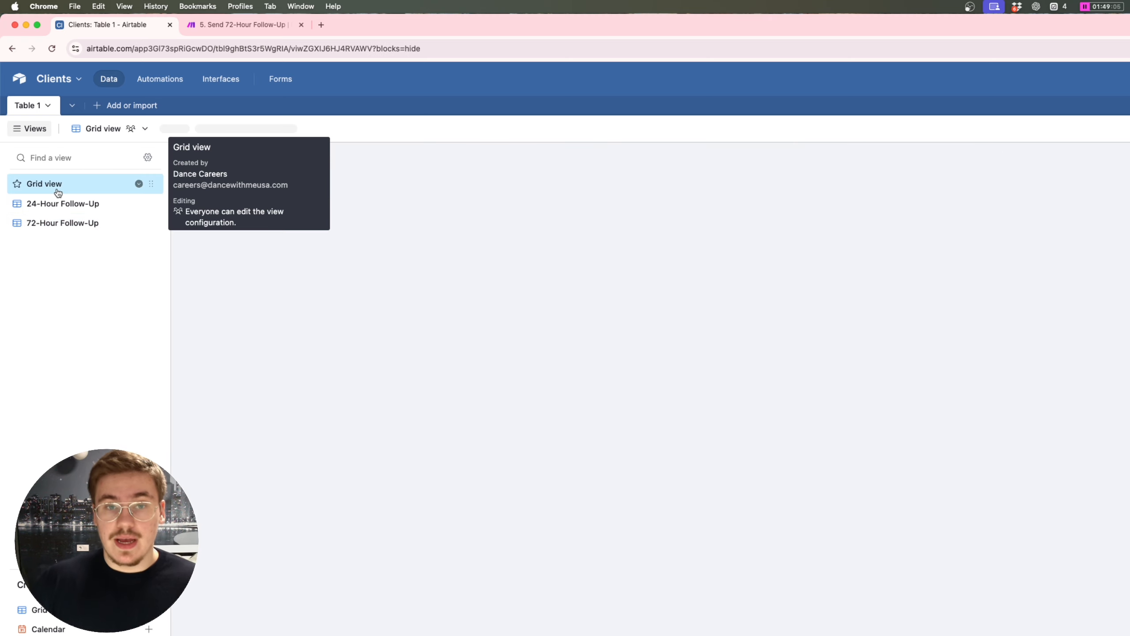
Step: Reset the first-contact date to January 10 and confirm the lead reappears in the 72-Hour view
click(660, 195)
click(660, 198)
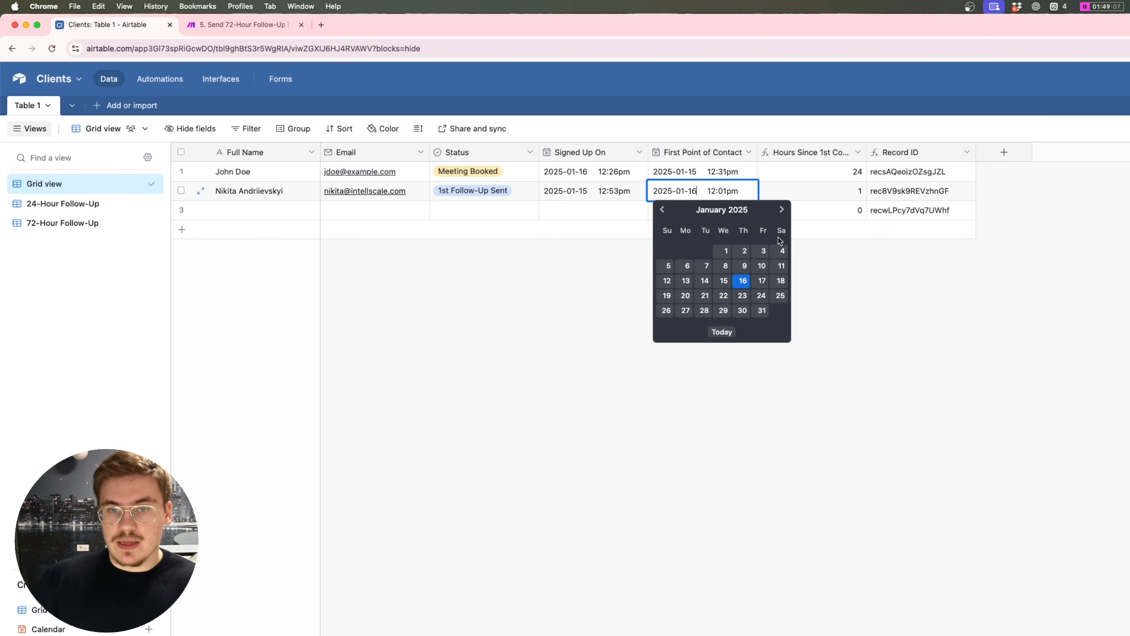
click(763, 272)
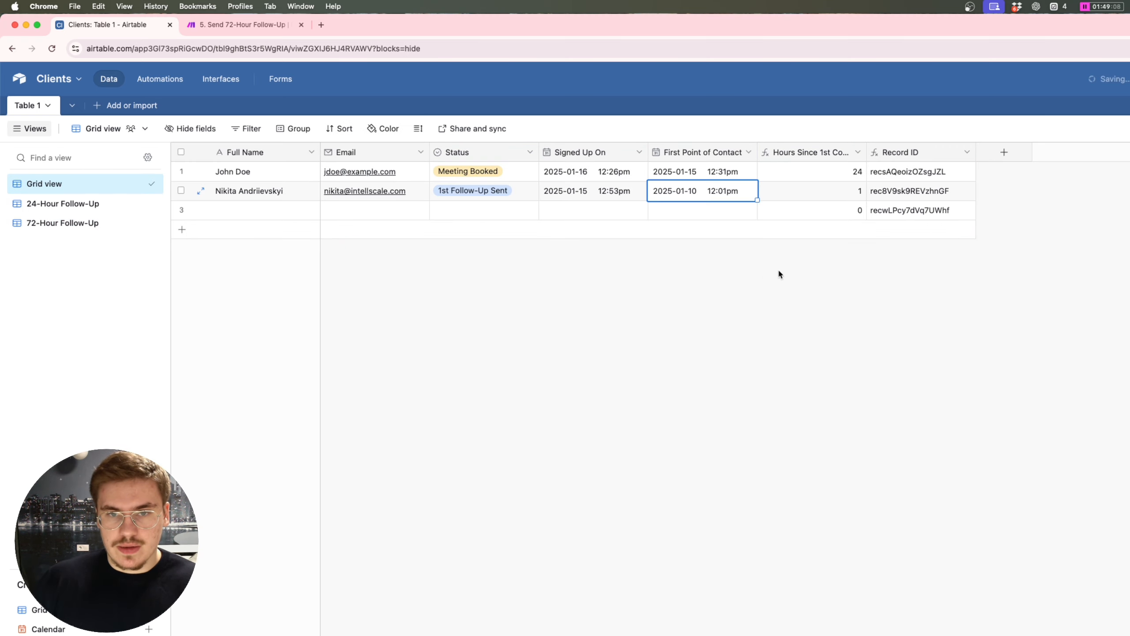
click(38, 222)
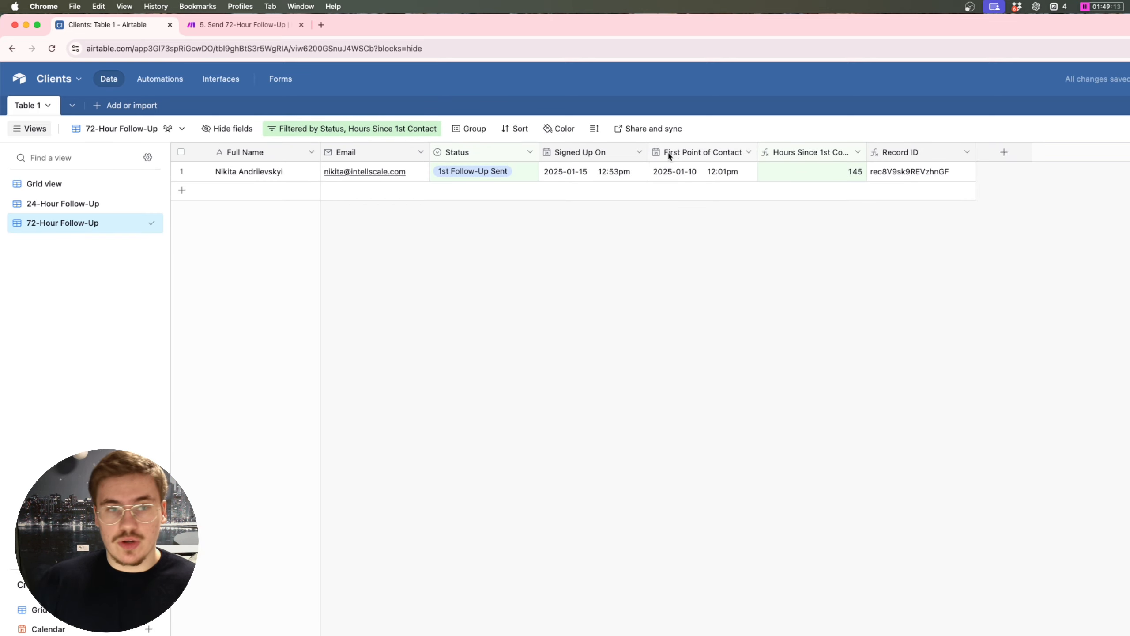
click(240, 27)
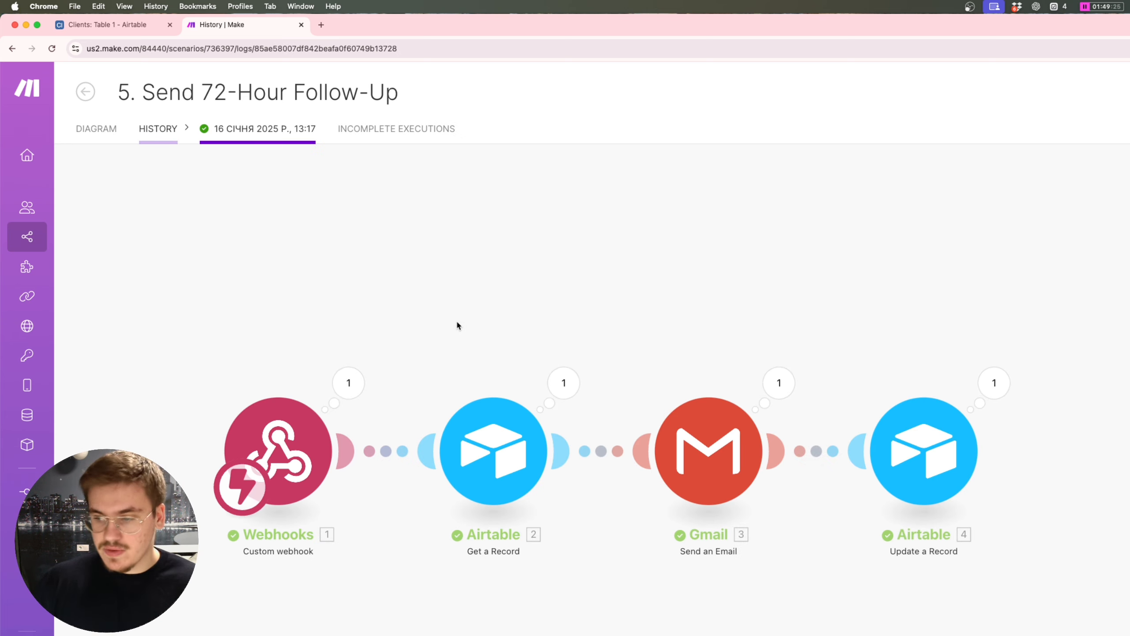
Step: Confirm in Airtable's Grid view that the second lead's Status reads 2nd Follow-Up Sent
click(97, 24)
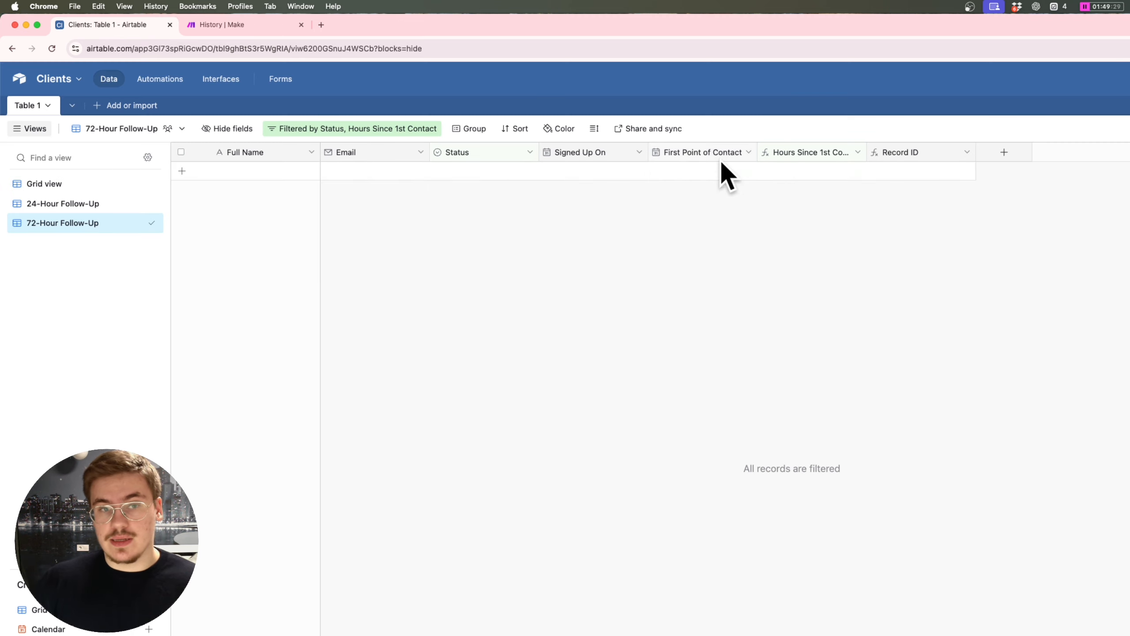
click(72, 183)
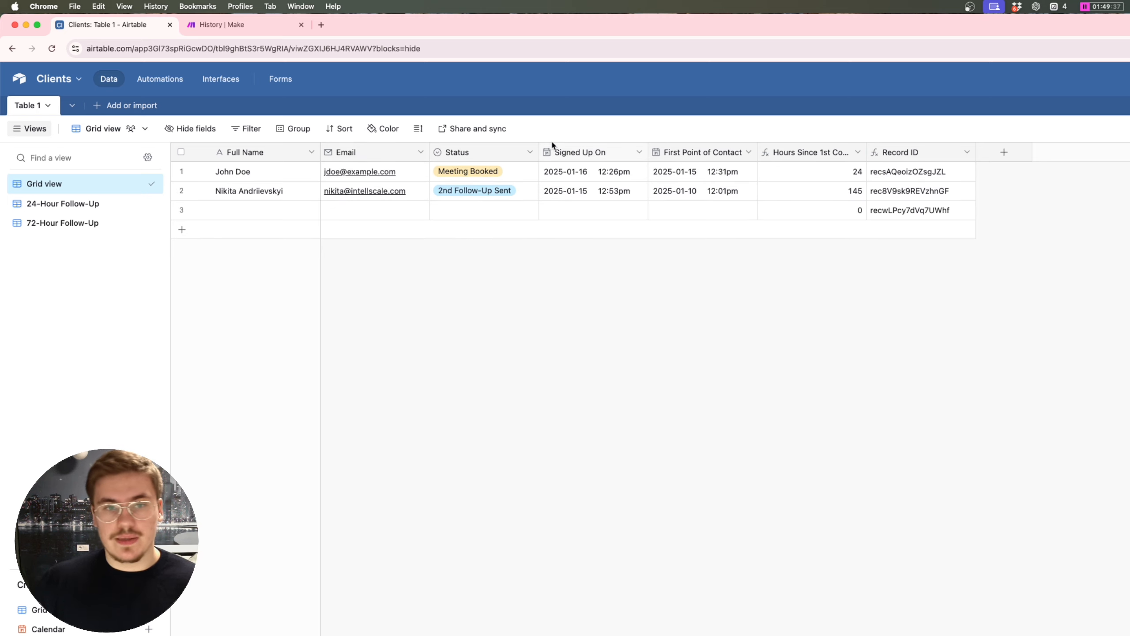
Step: Open the 72-hour 'haven't heard from you' email in Gmail and highlight its body up to the booking link
key(ctrl+Up)
click(473, 278)
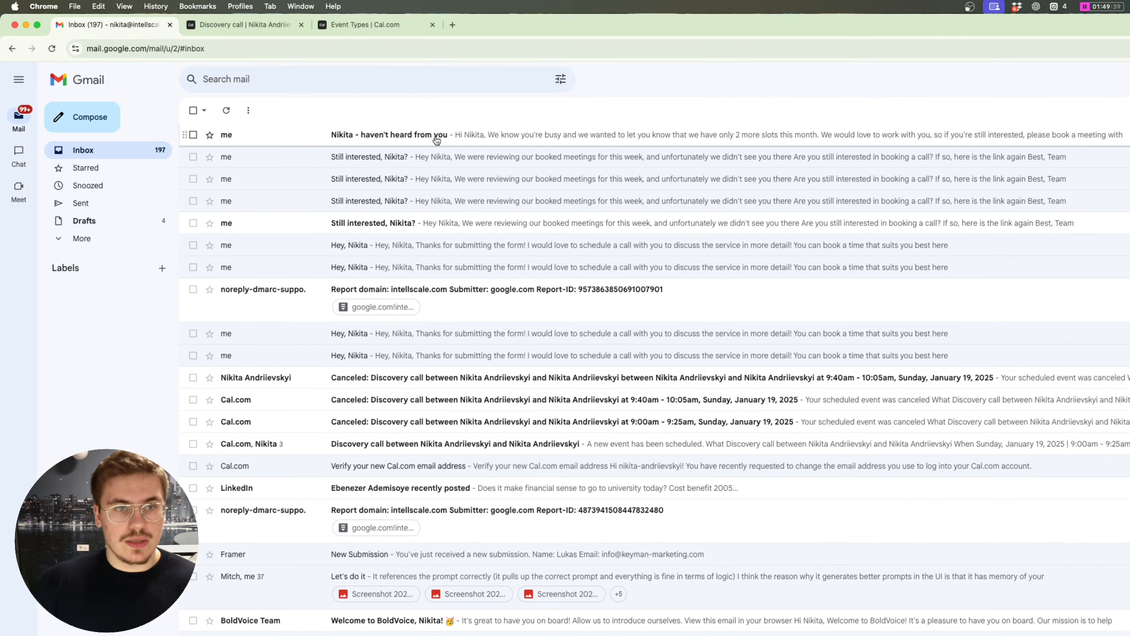
click(431, 139)
mouse_move(287, 282)
mouse_down()
mouse_move(218, 190)
mouse_move(294, 273)
mouse_up()
click(294, 212)
click(353, 266)
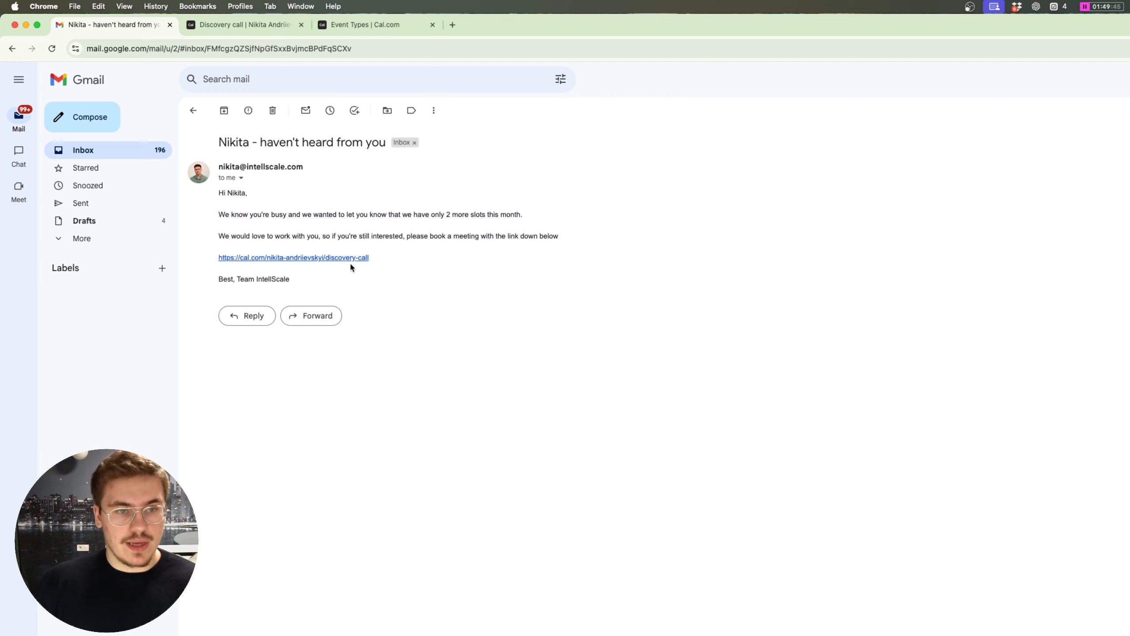
drag(423, 263, 228, 216)
click(409, 233)
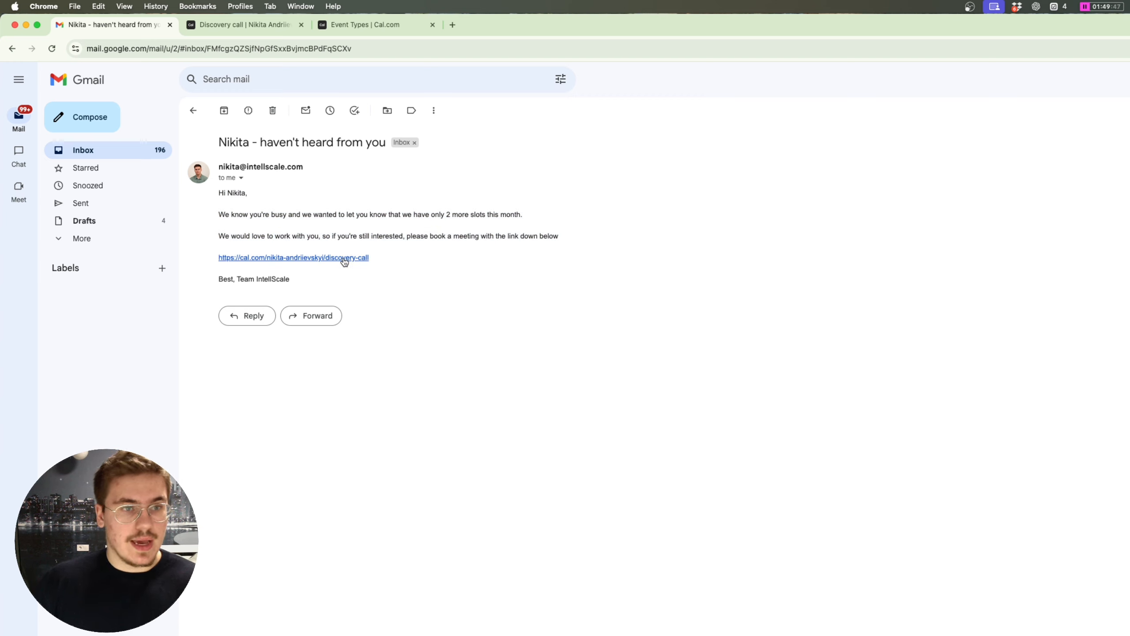
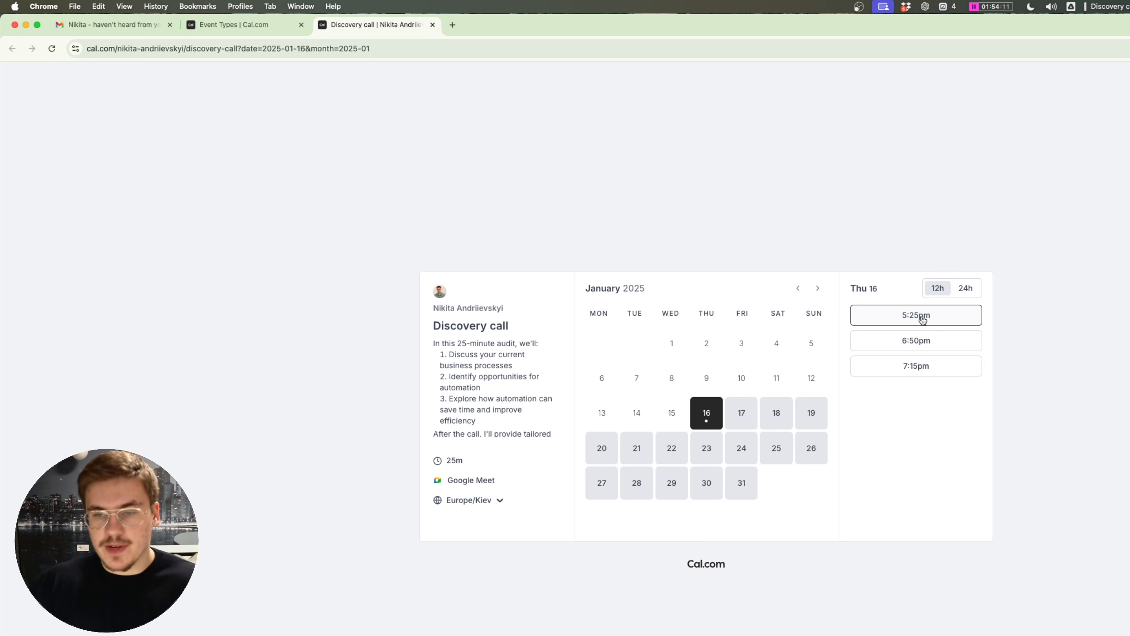
Step: Book the Discovery call at 5:25 pm on January 16, answering the role question 'AI automation agency'
click(922, 320)
click(768, 350)
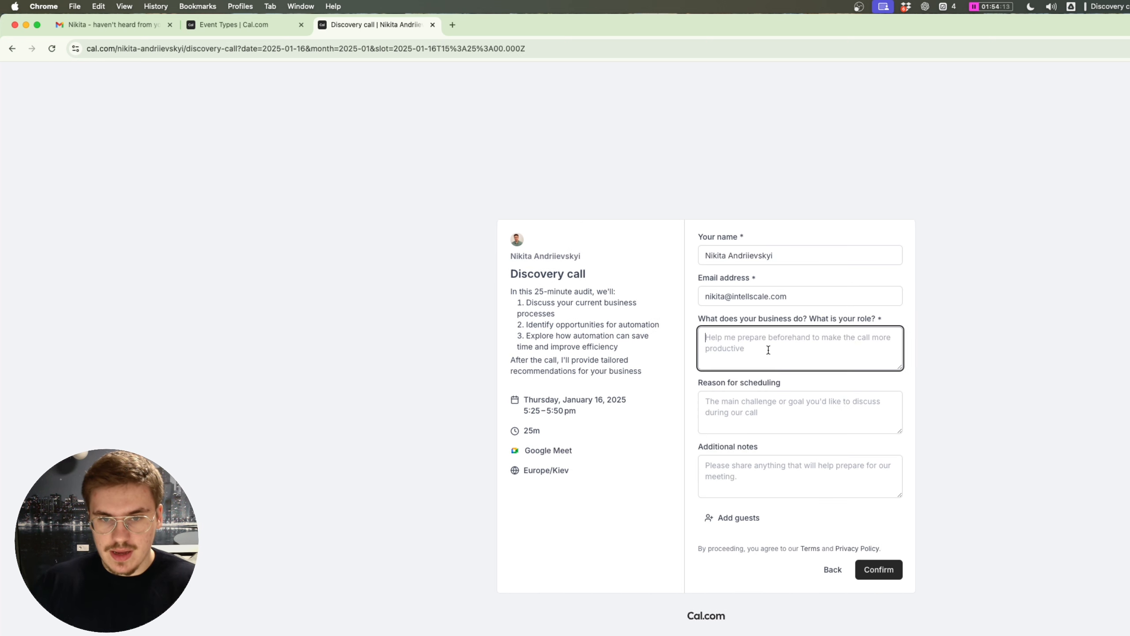
text(I autom)
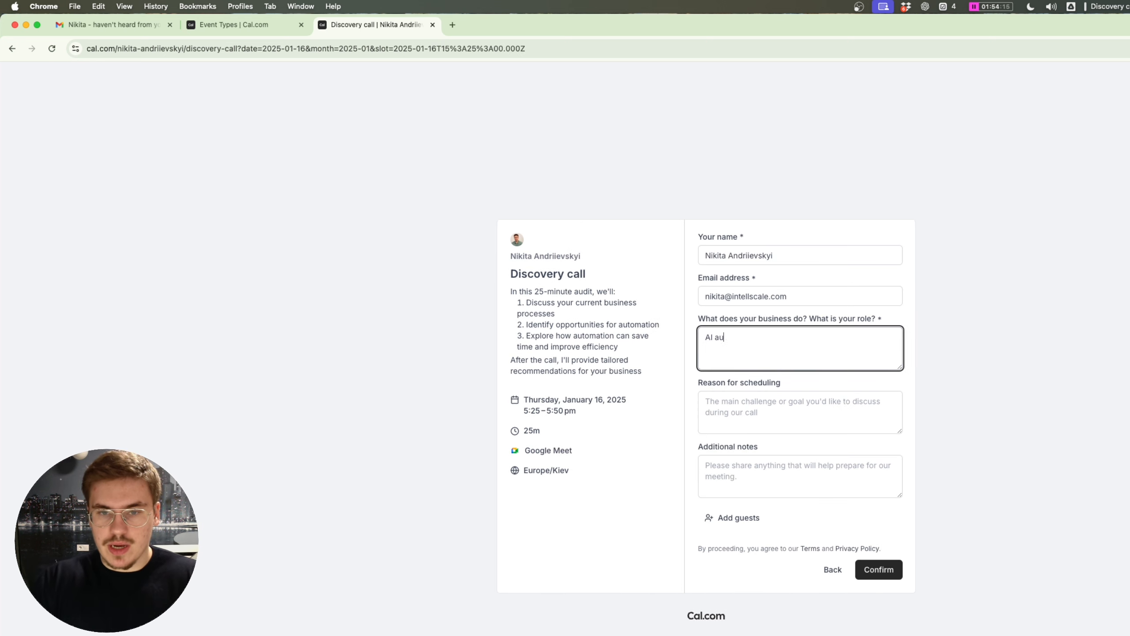
key(BackSpace)
key(BackSpace)
key(BackSpace)
key(BackSpace)
text(utomation agency)
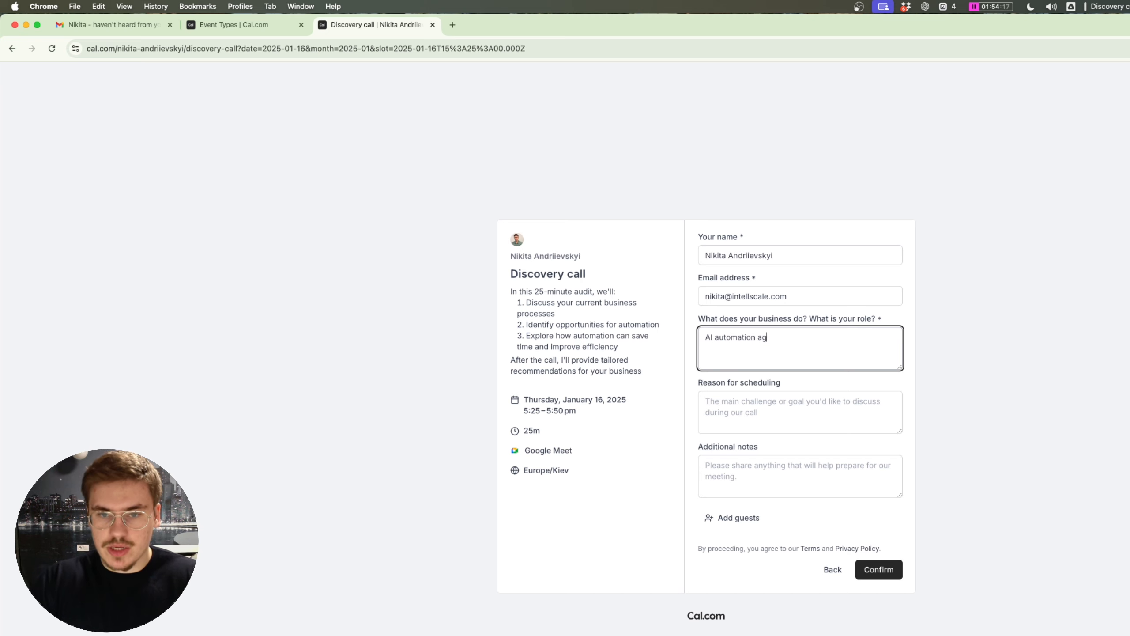
click(879, 572)
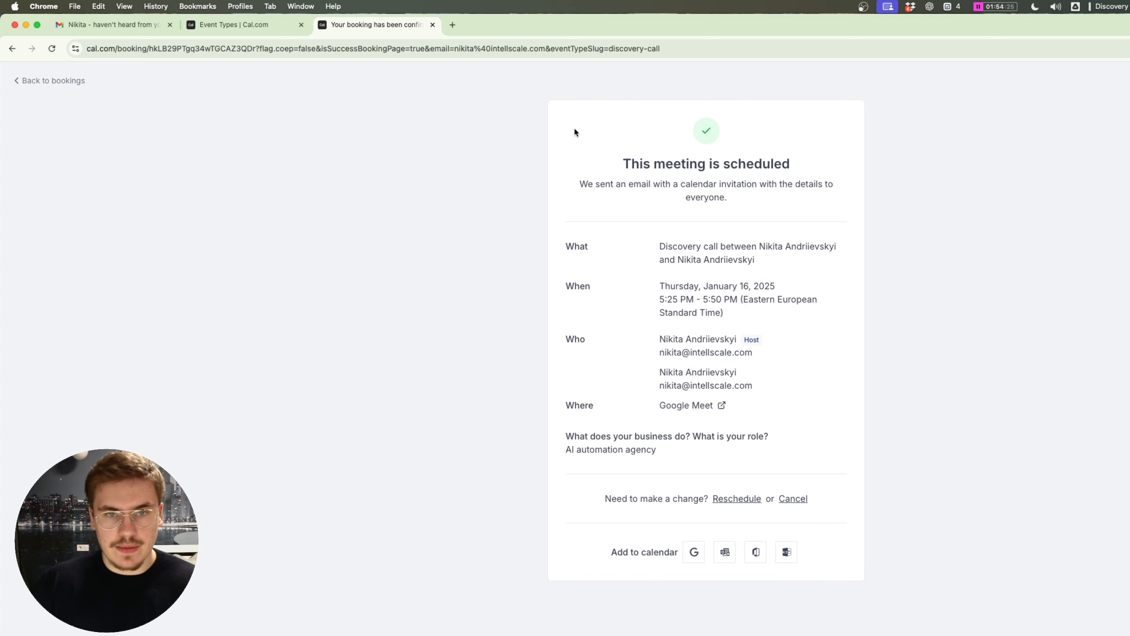
Step: Review the booking confirmation details and bring up all open windows to switch to Airtable
drag(574, 132, 922, 416)
click(918, 418)
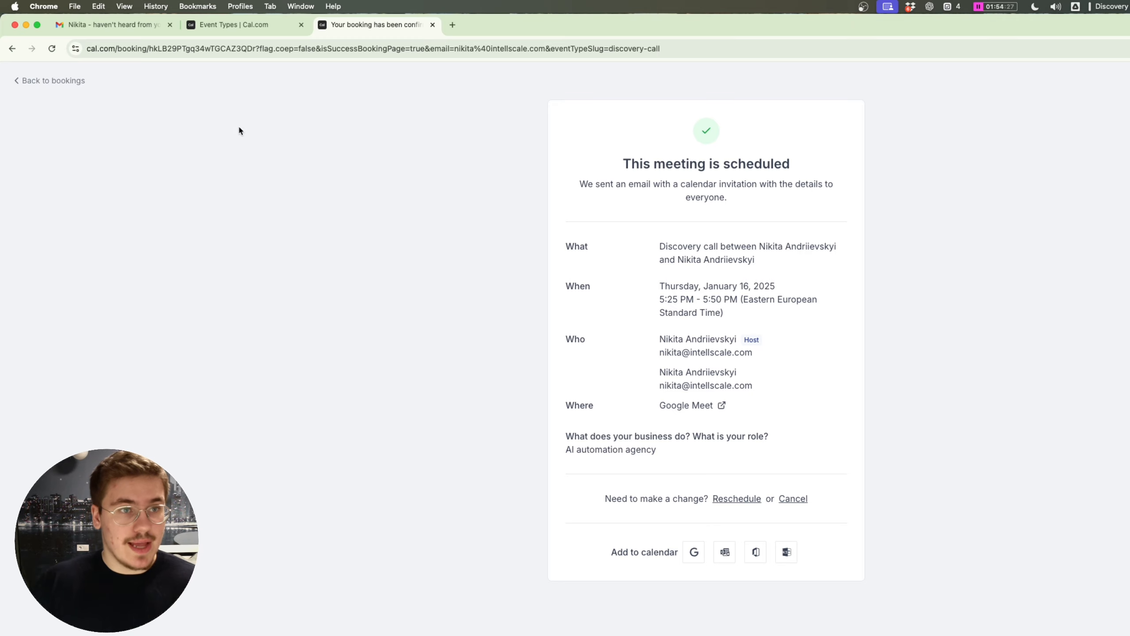
key(ctrl+Up)
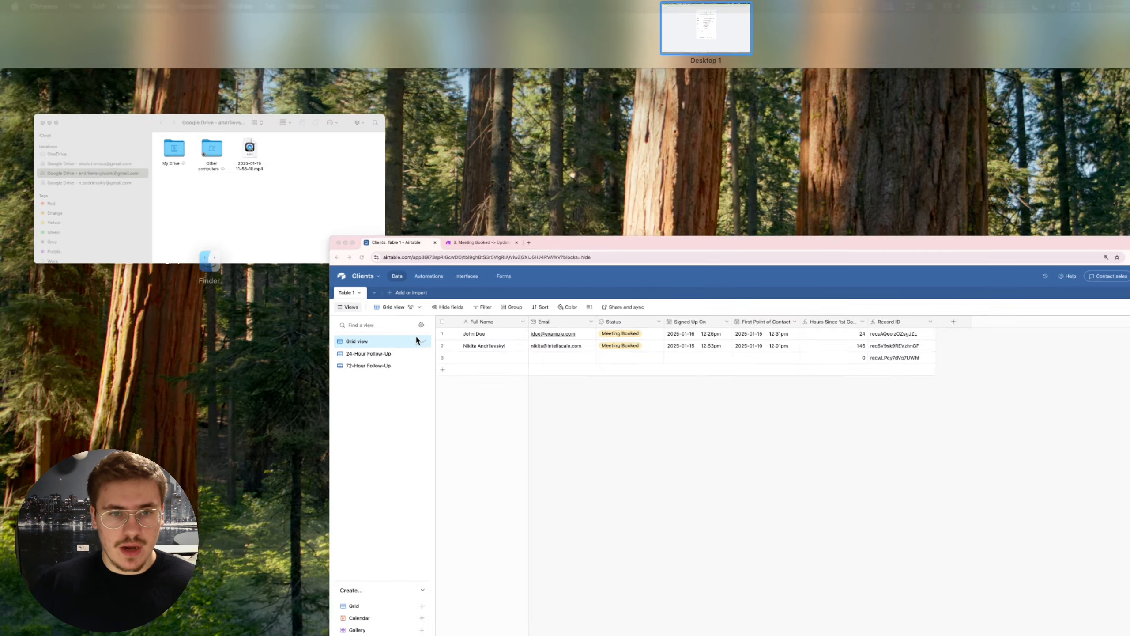
Step: Change the second lead's First Point of Contact to 2025-01-09, then check the 72-Hour Follow-Up view
click(416, 338)
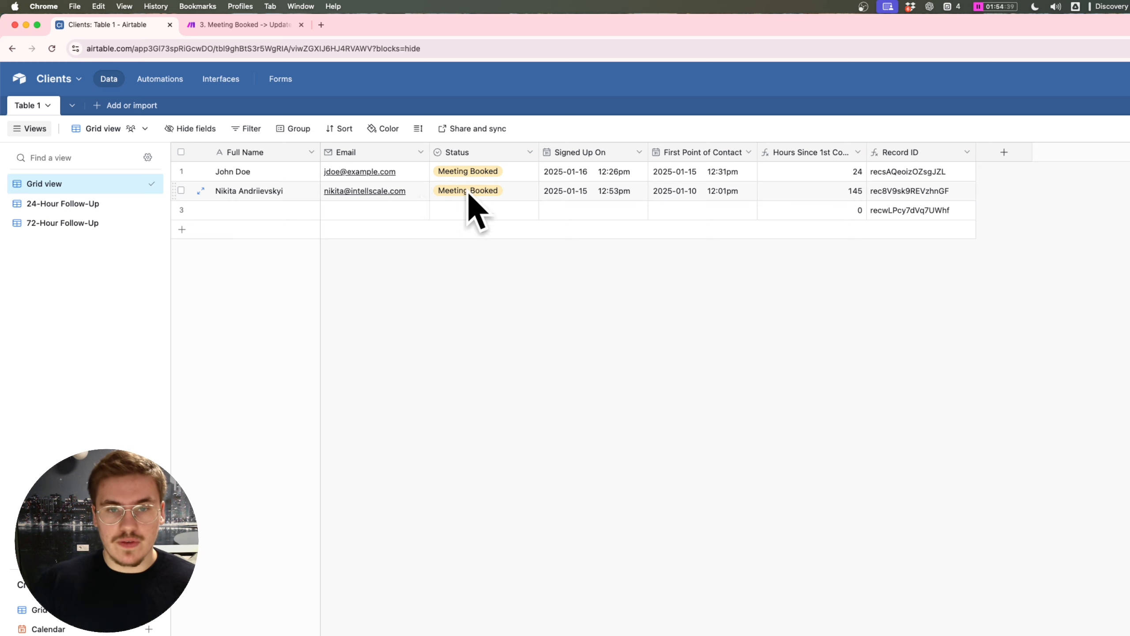
double_click(697, 192)
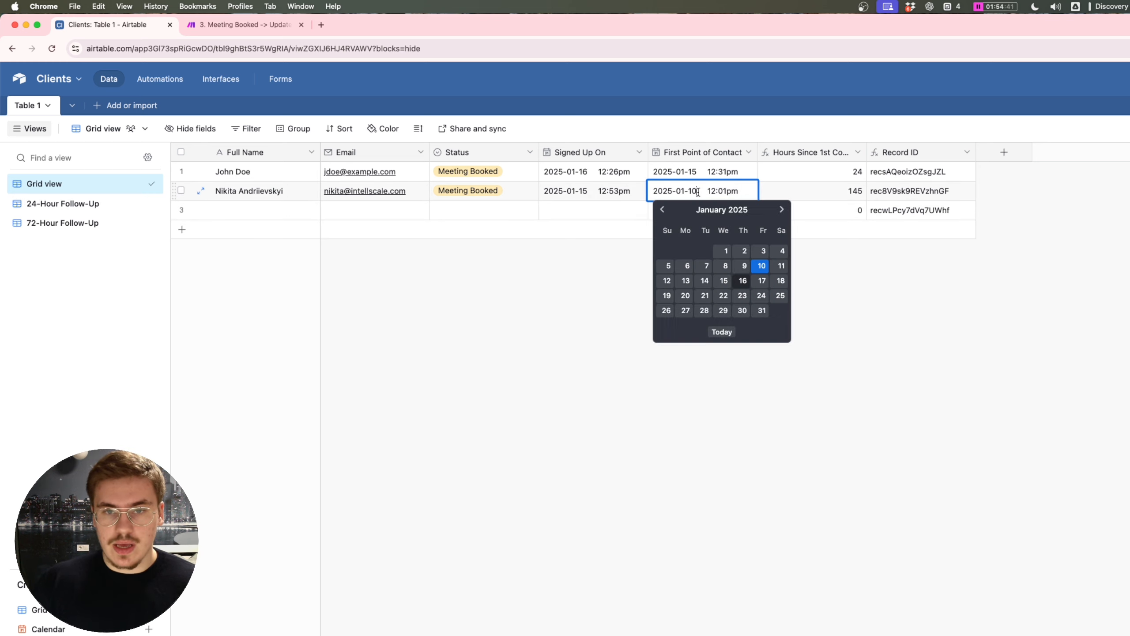
click(742, 266)
click(817, 274)
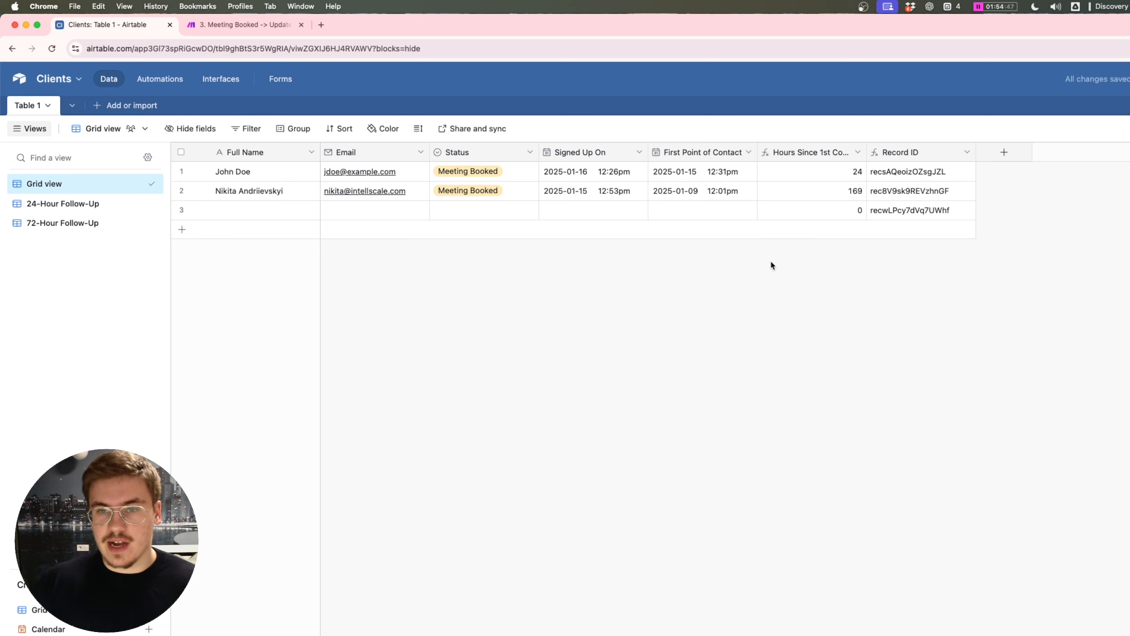
click(94, 222)
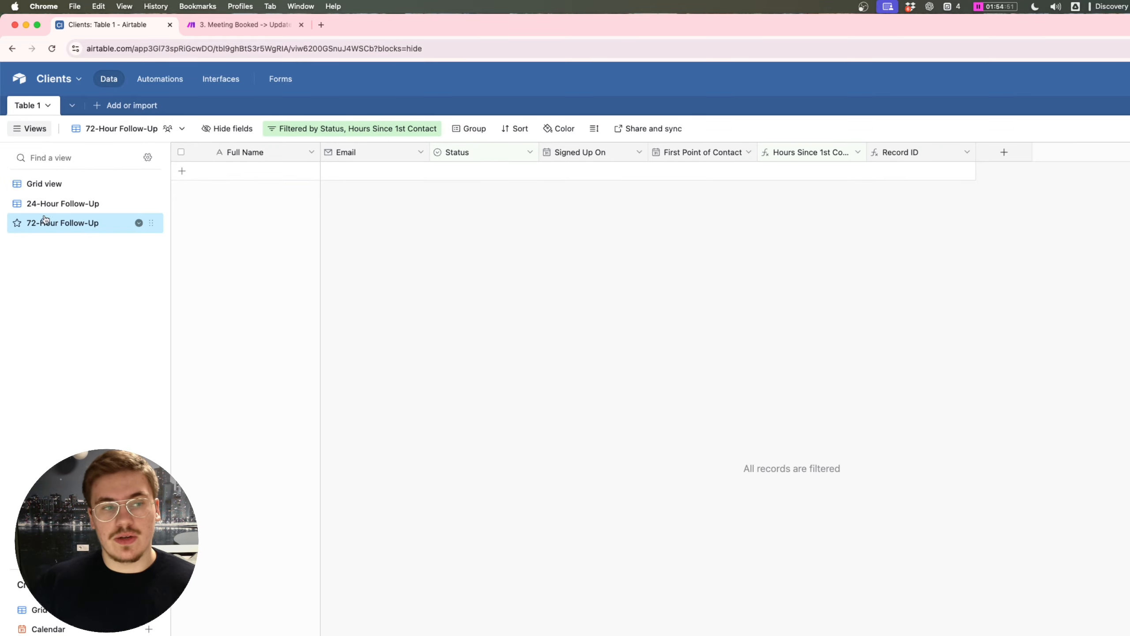
click(66, 204)
click(66, 223)
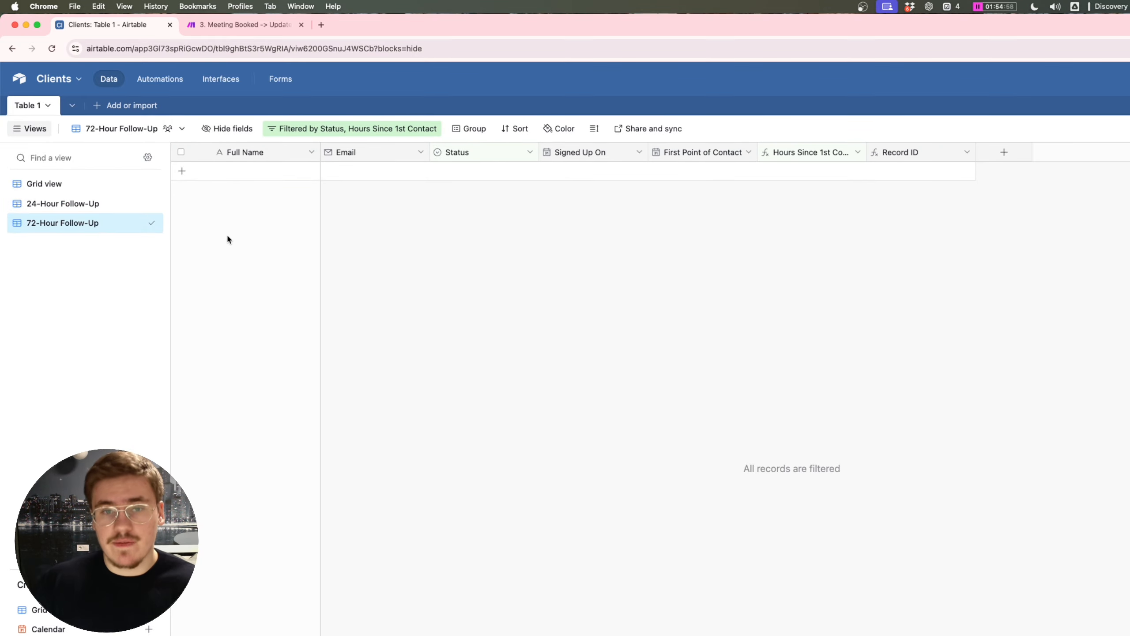
click(373, 129)
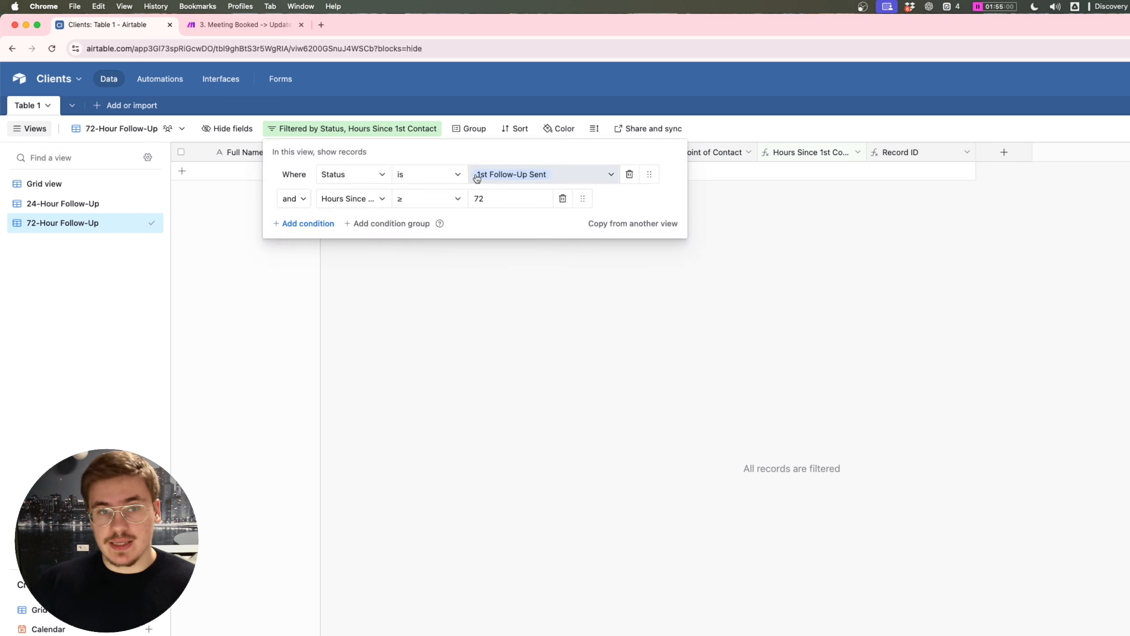
click(583, 305)
click(72, 187)
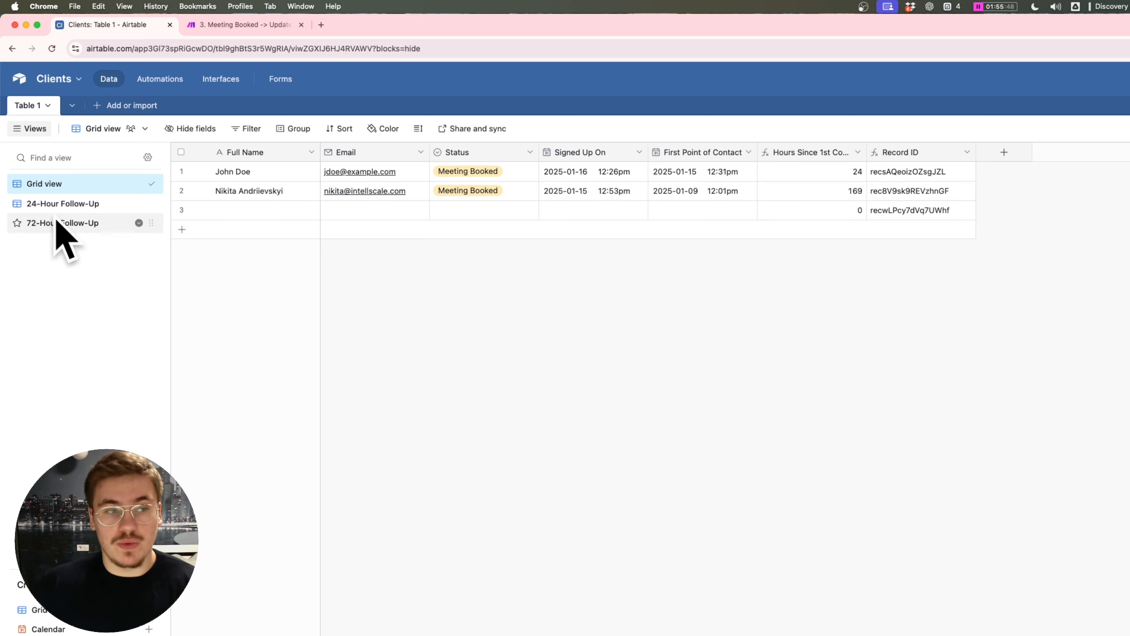
drag(55, 223, 252, 251)
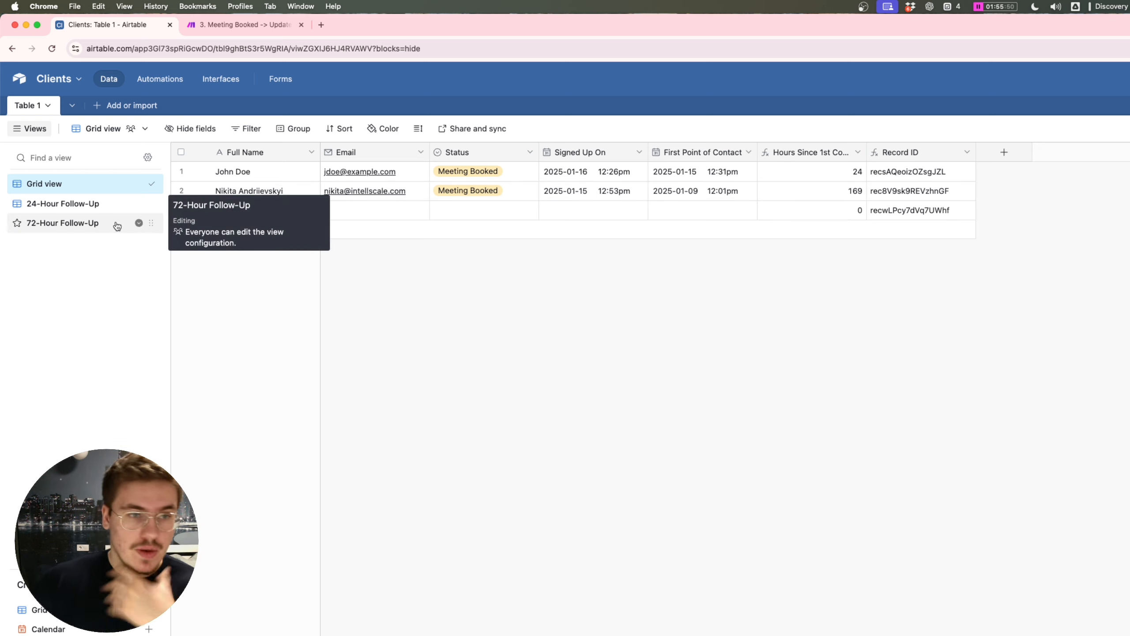